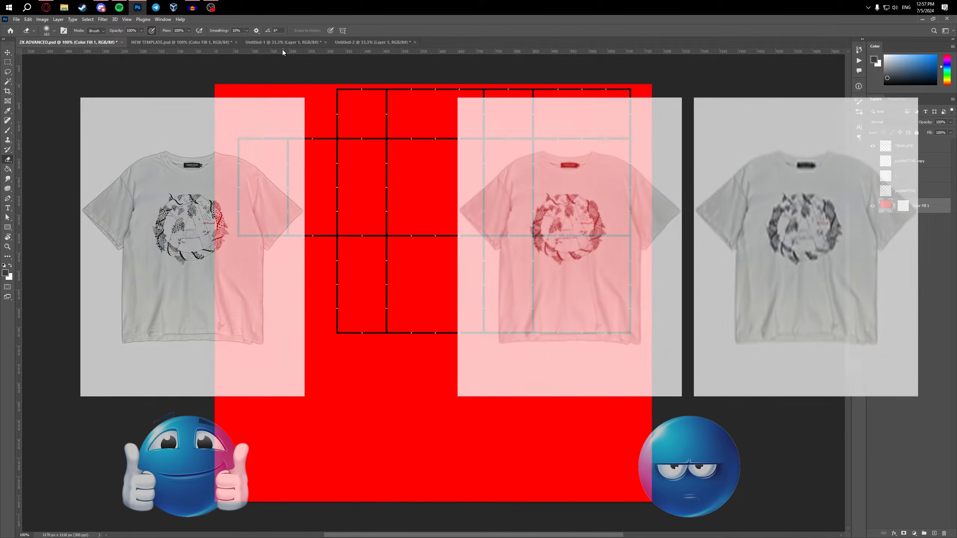
- Look over the back and front jeans photos and the two clothing templates in the open documents
click(354, 43)
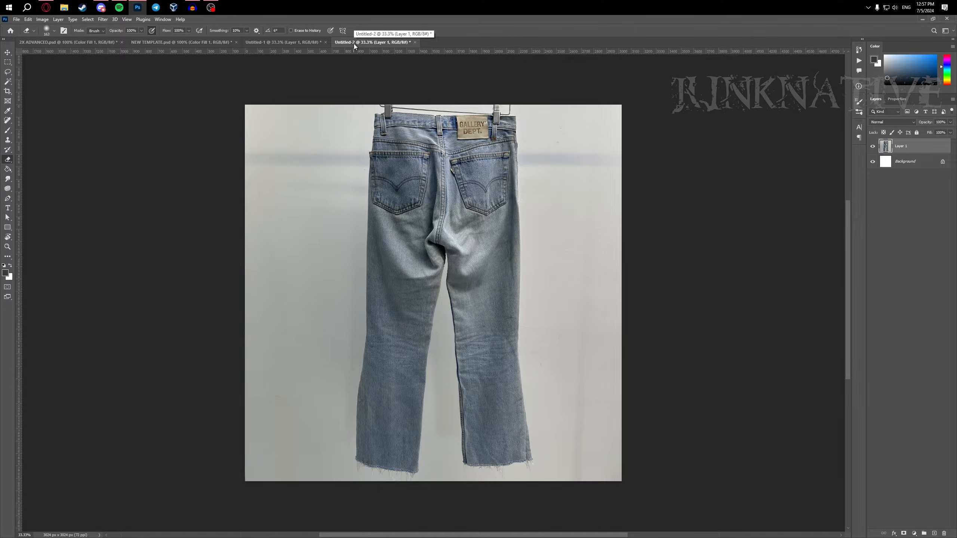
key(ctrl+shift+Tab)
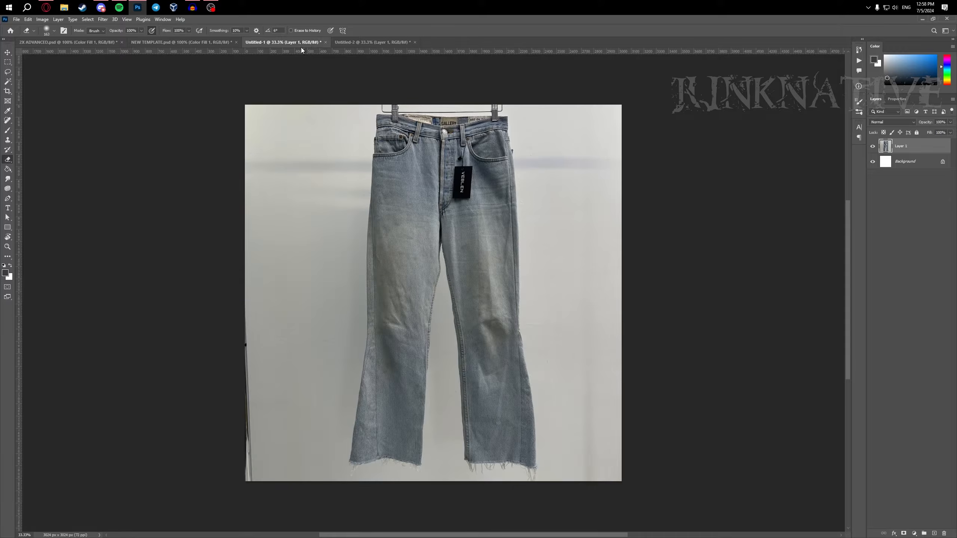
click(75, 42)
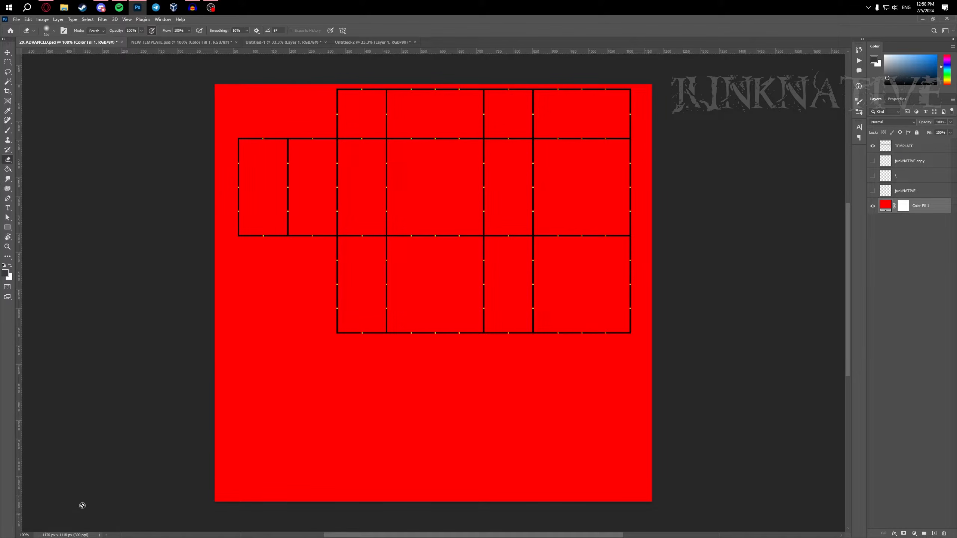
click(135, 42)
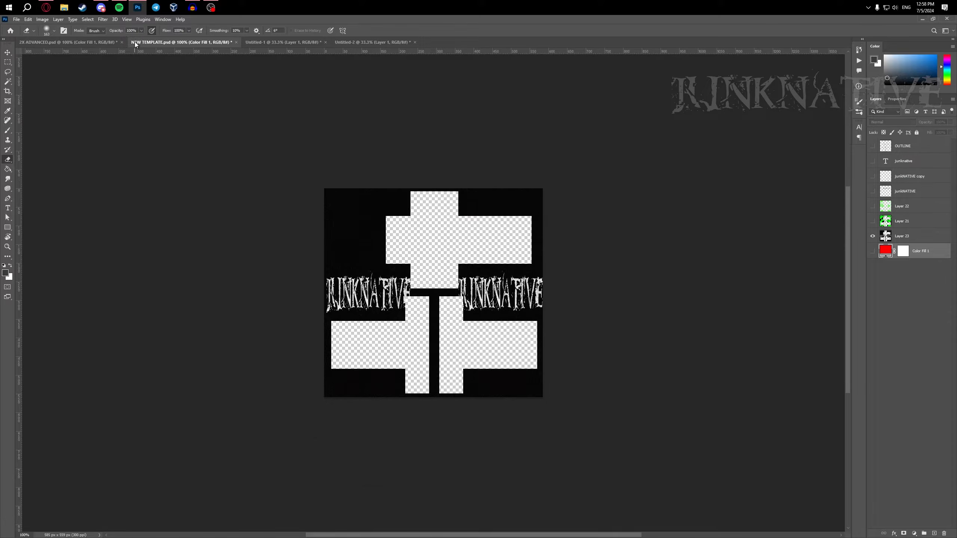
click(112, 42)
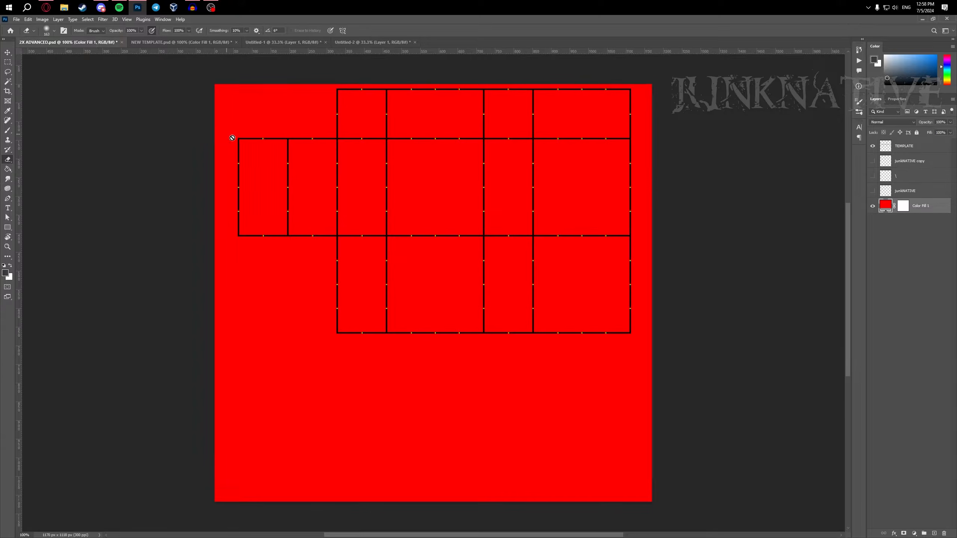
- Cut the jeans in the front photo onto a new layer using Select Subject, and hide the two layers beneath
click(270, 42)
click(8, 81)
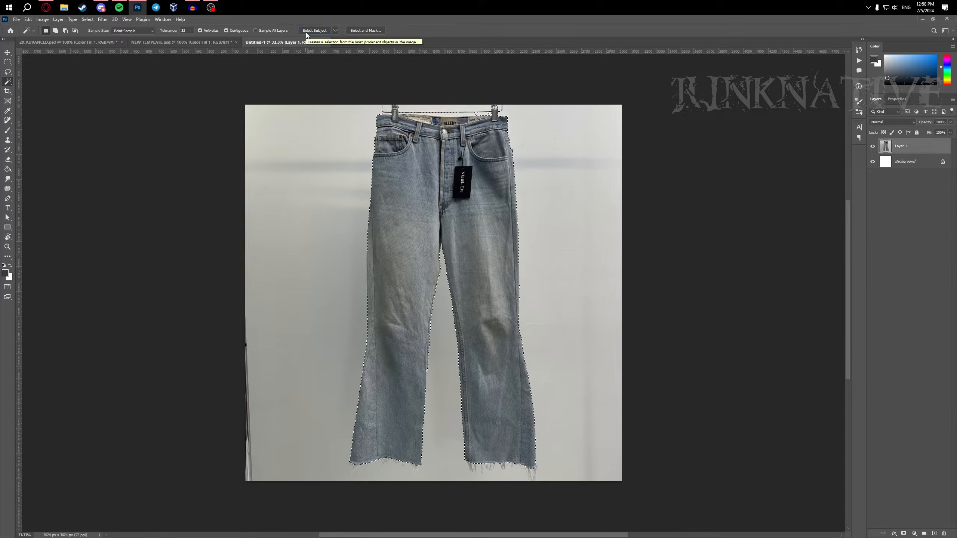
key(m)
right_click(400, 197)
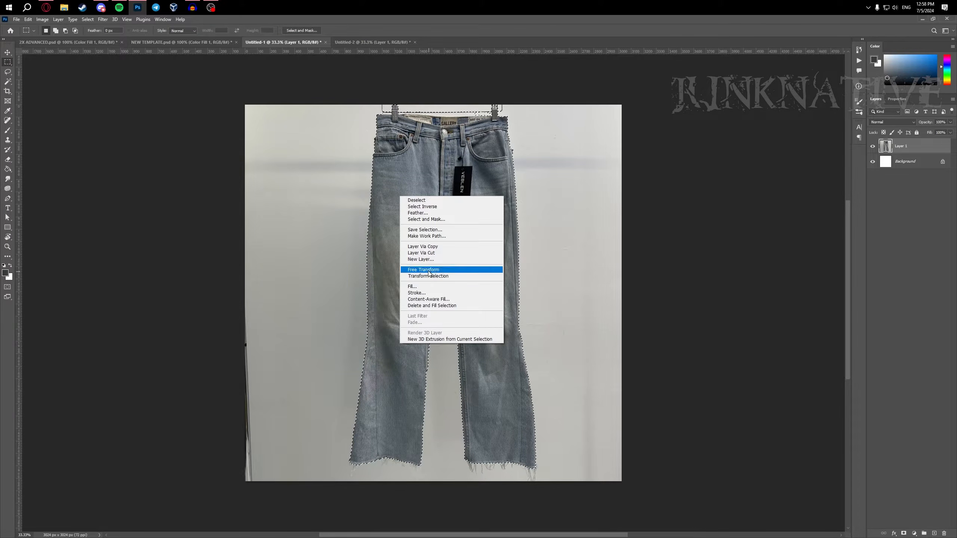
click(421, 253)
click(873, 162)
click(873, 176)
- Give the Eraser brush 100% hardness and erase part of the leftover backdrop above the jeans' waistband
scroll(447, 101, up, 8)
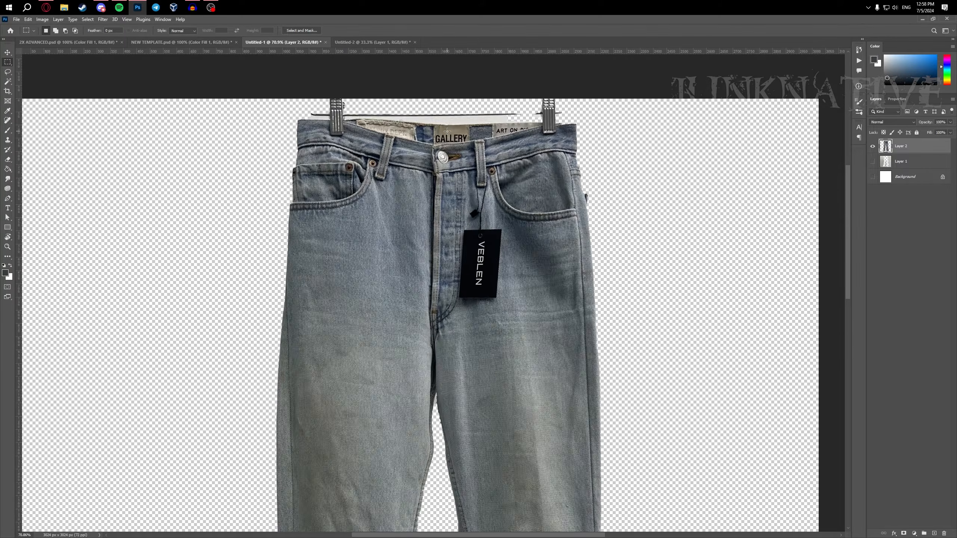
key(e)
click(399, 158)
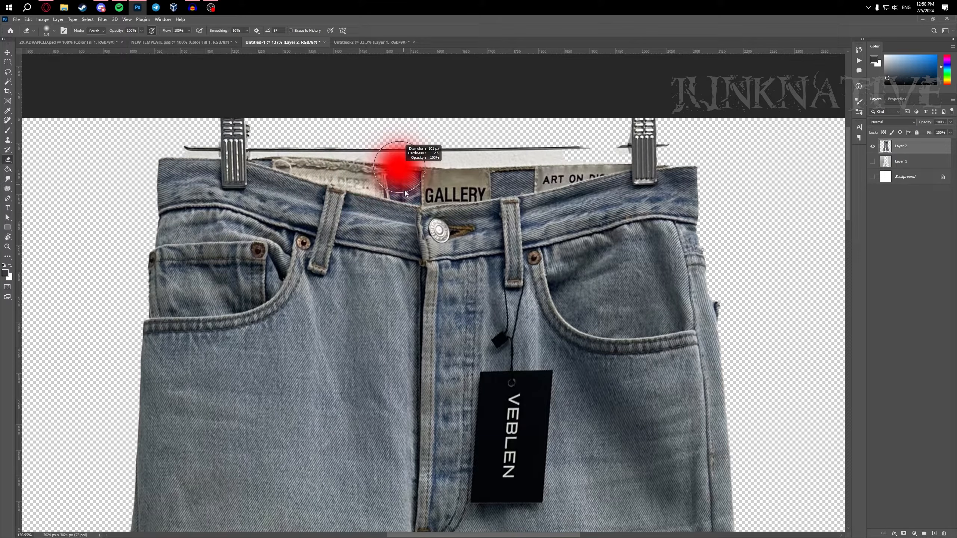
scroll(433, 207, down, 3)
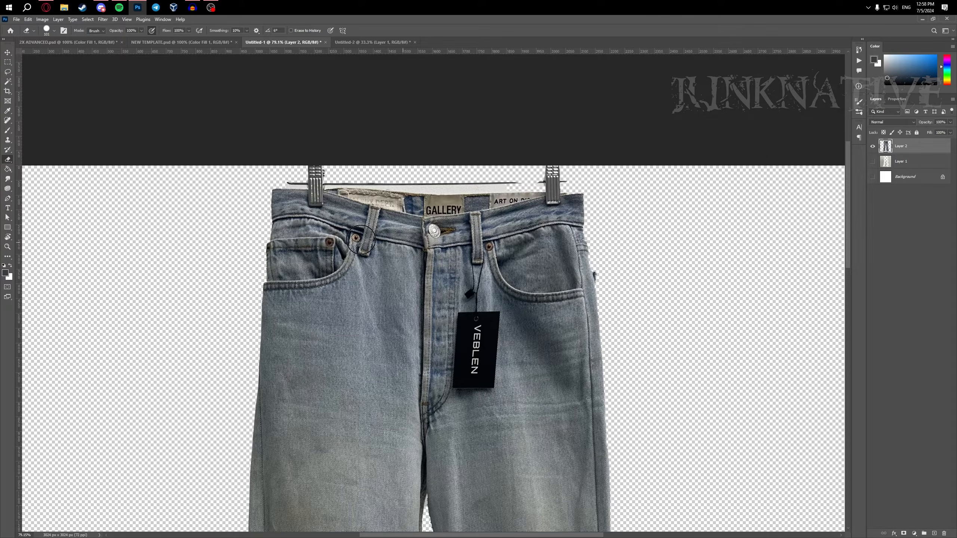
scroll(288, 201, up, 5)
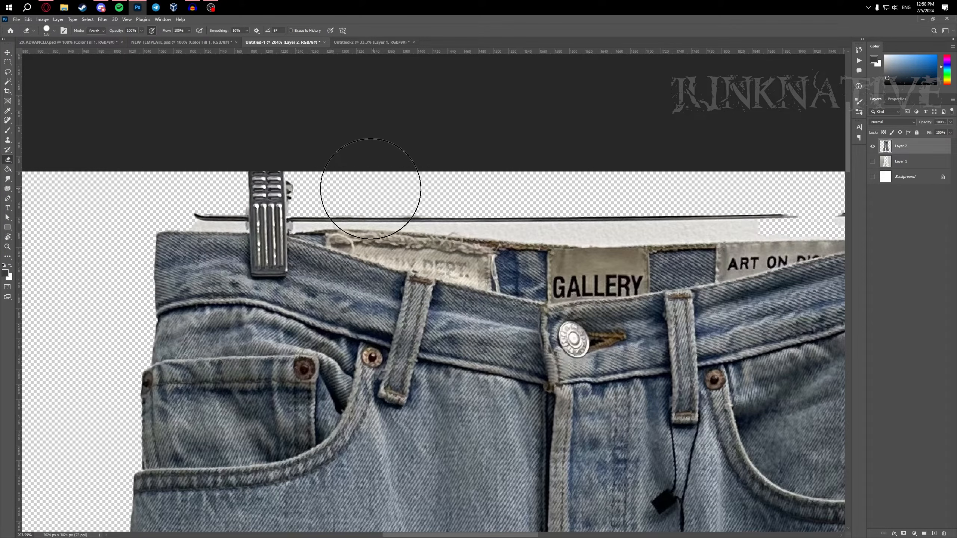
scroll(374, 188, down, 2)
scroll(160, 160, up, 4)
click(7, 62)
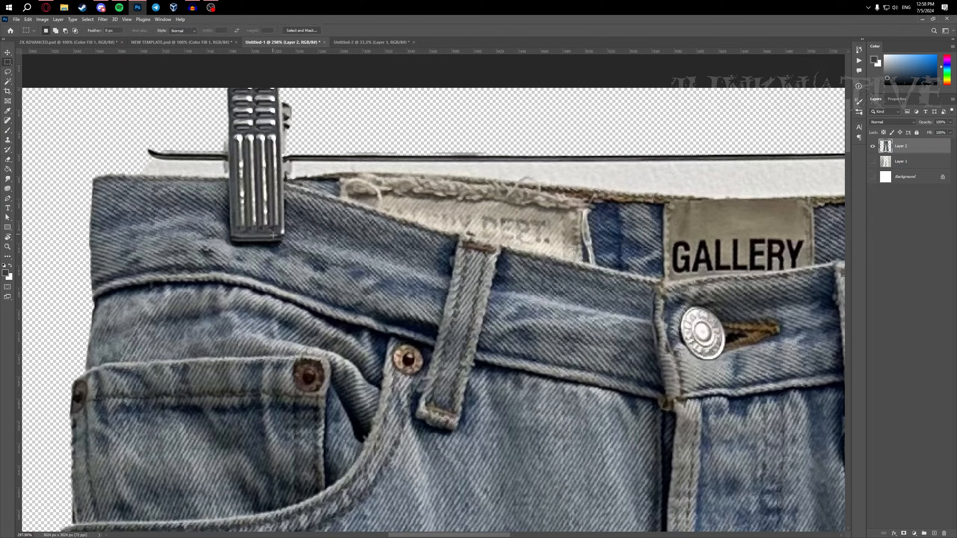
drag(349, 262, 42, 52)
key(ctrl+d)
click(6, 70)
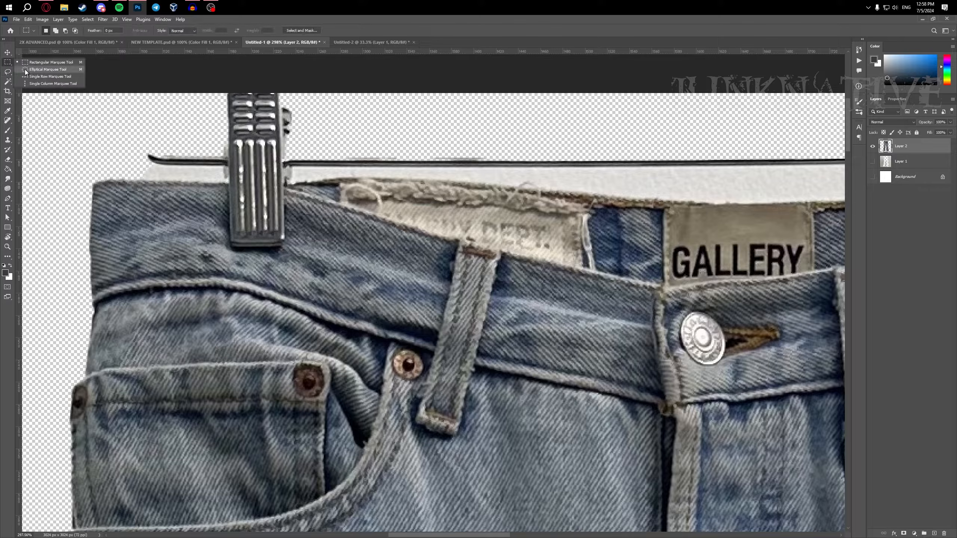
key(r)
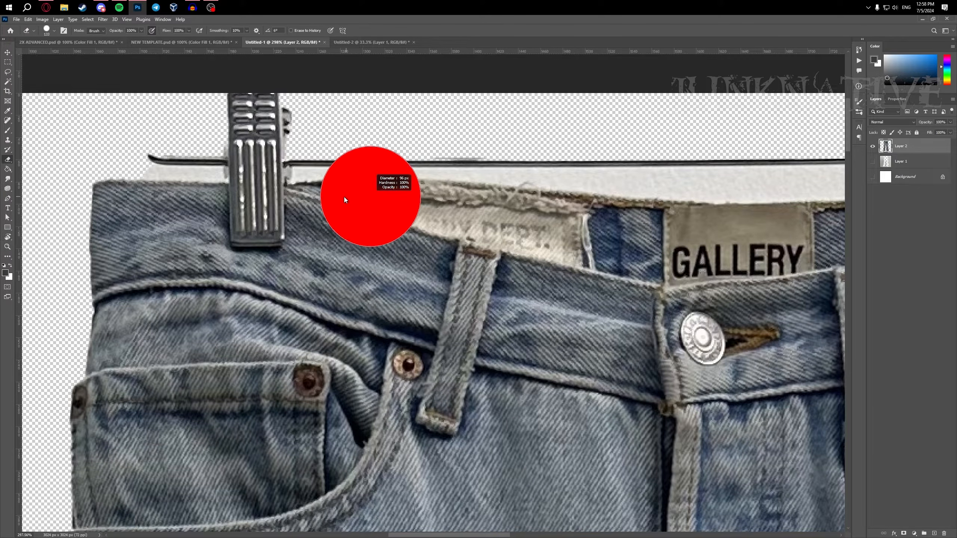
- Erase the hanger bar, clip tops and inner labels above the left half of the waistband with a small hard eraser
key(e)
scroll(245, 163, down, 3)
mouse_move(245, 163)
mouse_down()
mouse_move(461, 217)
mouse_move(594, 210)
mouse_move(704, 187)
mouse_move(769, 150)
mouse_move(299, 150)
mouse_move(244, 139)
mouse_up()
scroll(295, 185, up, 4)
key(bracketleft)
key(bracketleft)
key(bracketleft)
key(bracketleft)
mouse_move(121, 166)
mouse_down()
mouse_move(208, 170)
mouse_move(580, 275)
mouse_up()
alt+right_click(566, 228)
drag(392, 214, 603, 269)
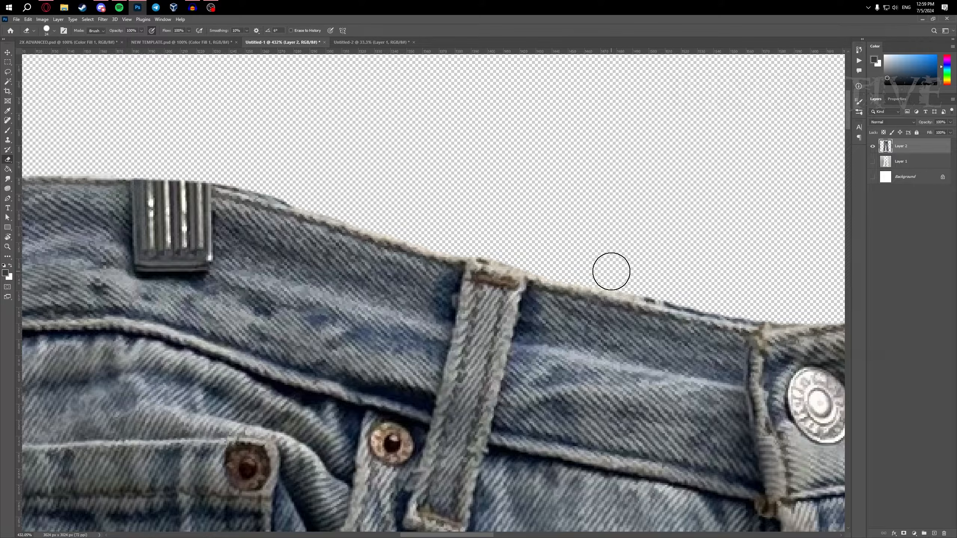
- Erase the remaining hanger, label and backdrop remnants along the right half of the waistband
scroll(415, 245, right, 10)
drag(361, 248, 436, 251)
scroll(436, 251, down, 8)
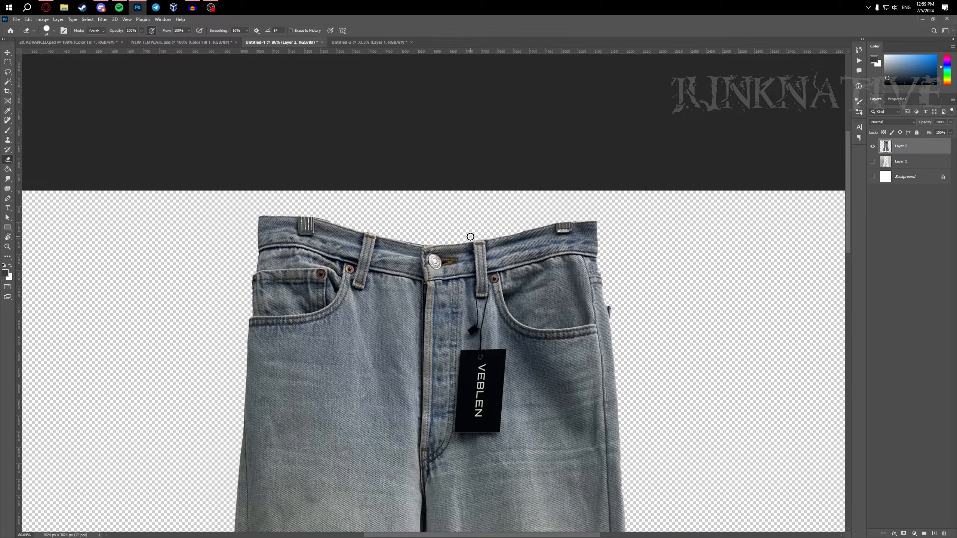
- Open the Liquify filter on the cut-out jeans and push the sagging waistband towards a straight line with brush size 609
key(v)
scroll(451, 223, down, 1)
scroll(451, 223, down, 1)
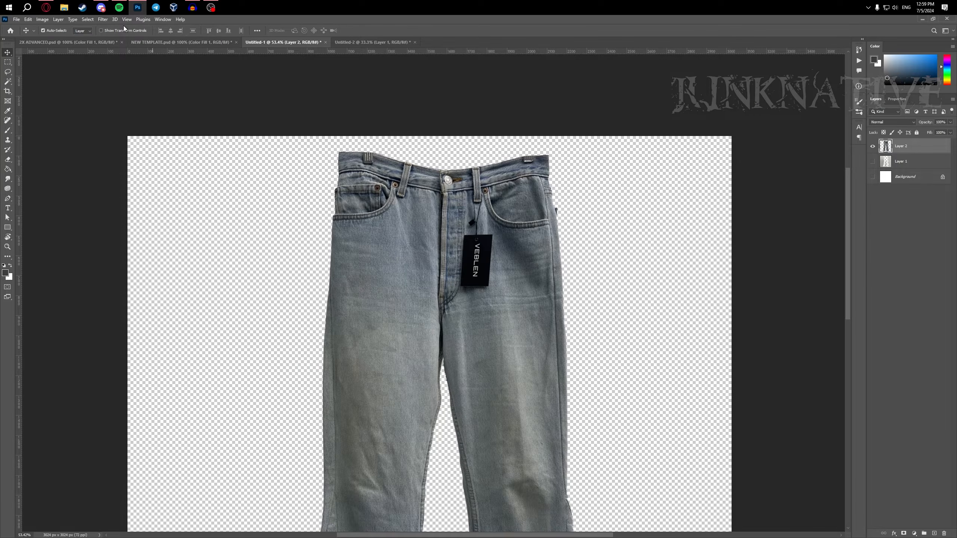
click(103, 20)
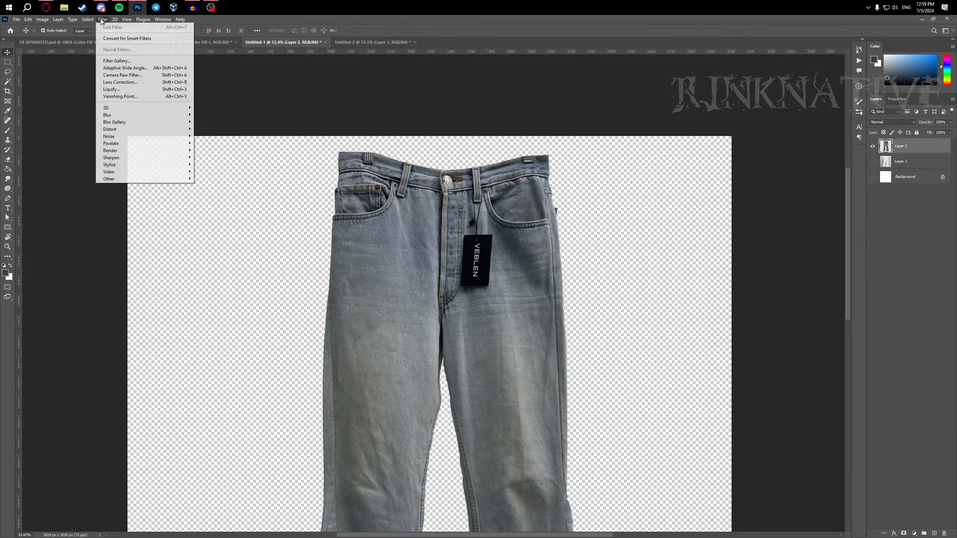
click(270, 91)
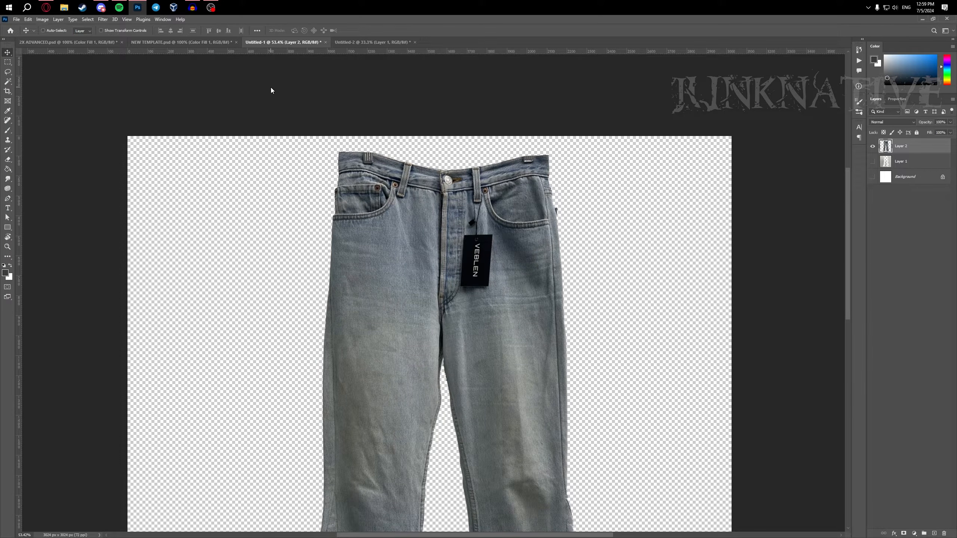
key(ctrl+shift+x)
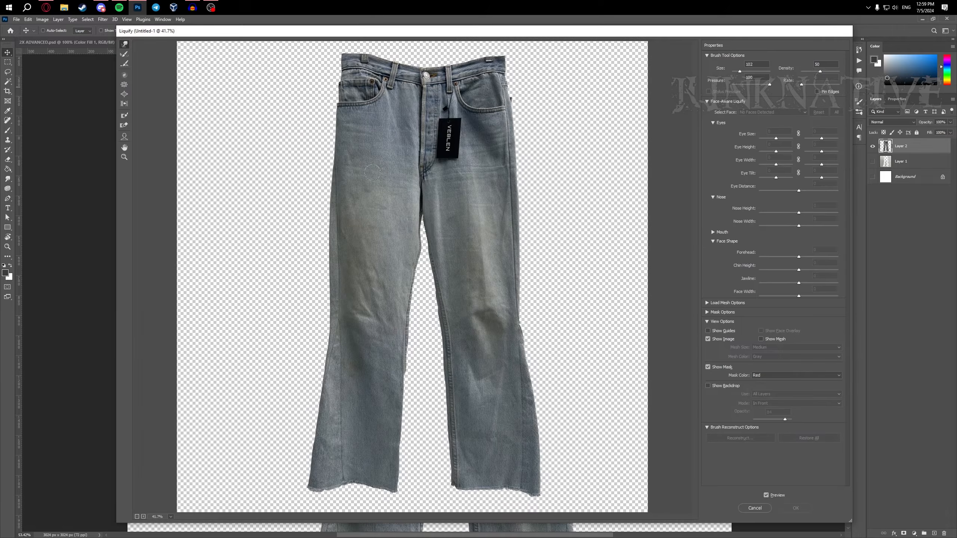
drag(428, 245, 523, 252)
scroll(455, 239, up, 1)
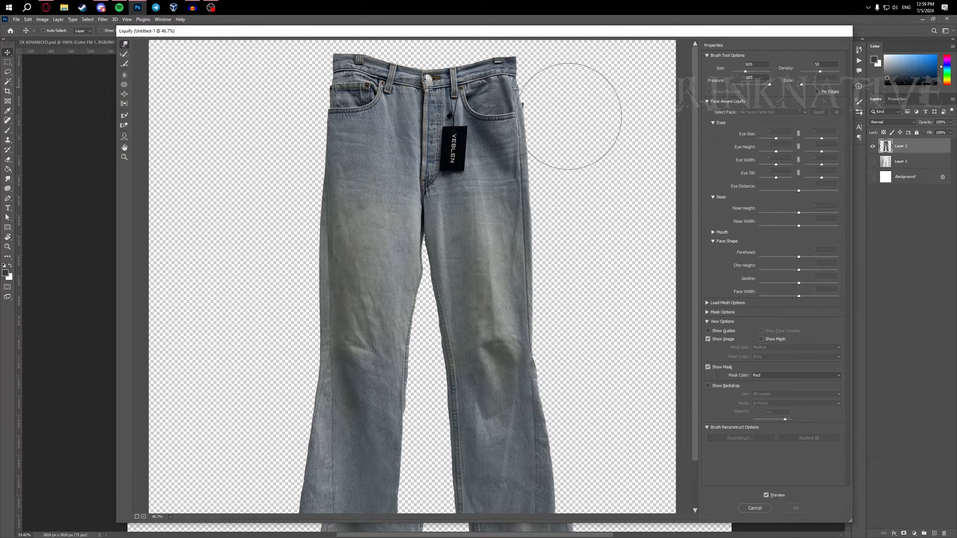
drag(438, 89, 437, 87)
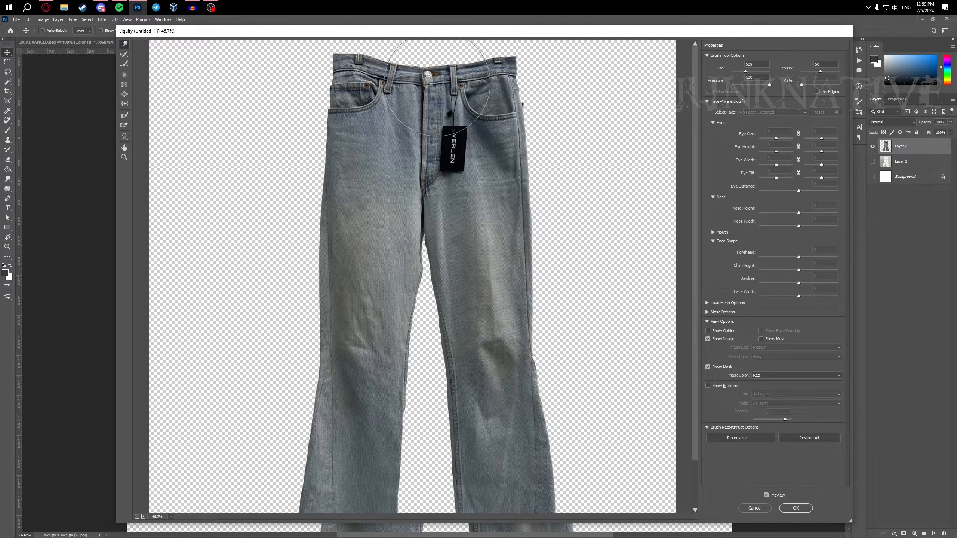
drag(341, 52, 354, 61)
- Level the waistband's top edge from side to side in Liquify, using brush sizes of 209, 242 and 334
key(bracketleft)
key(bracketleft)
key(bracketleft)
key(bracketleft)
scroll(425, 102, up, 1)
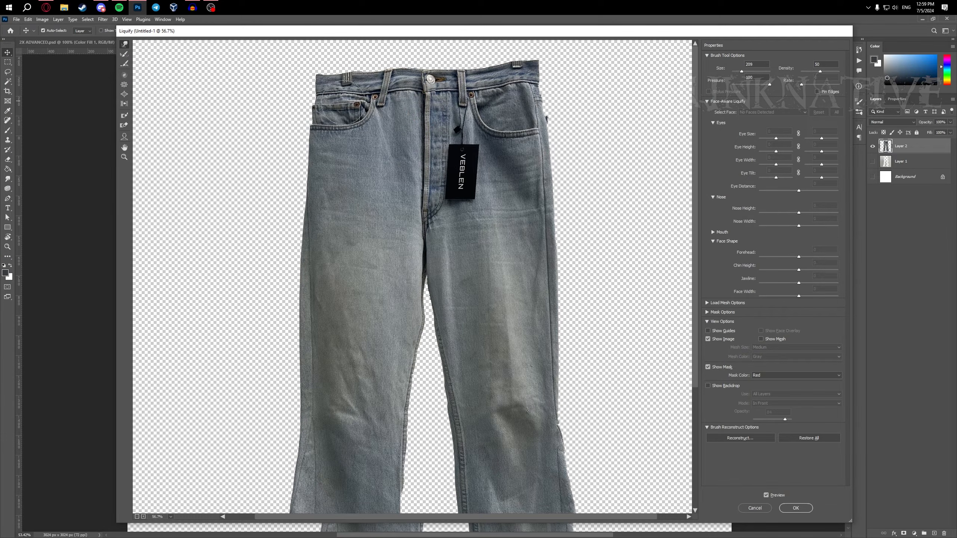
drag(395, 106, 504, 101)
mouse_move(430, 86)
mouse_down()
mouse_move(377, 87)
mouse_move(334, 104)
mouse_up()
scroll(415, 85, up, 1)
scroll(382, 168, up, 1)
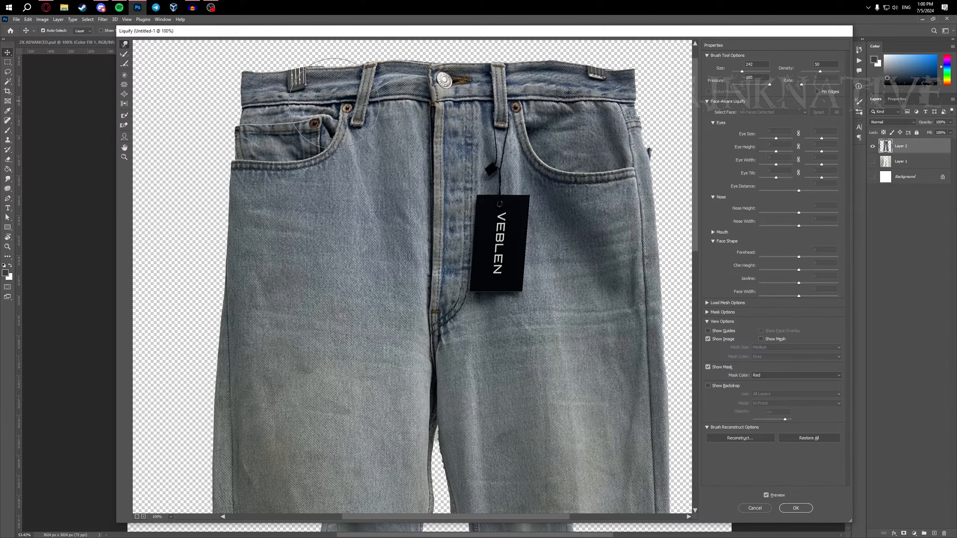
scroll(421, 70, up, 1)
drag(421, 69, 459, 70)
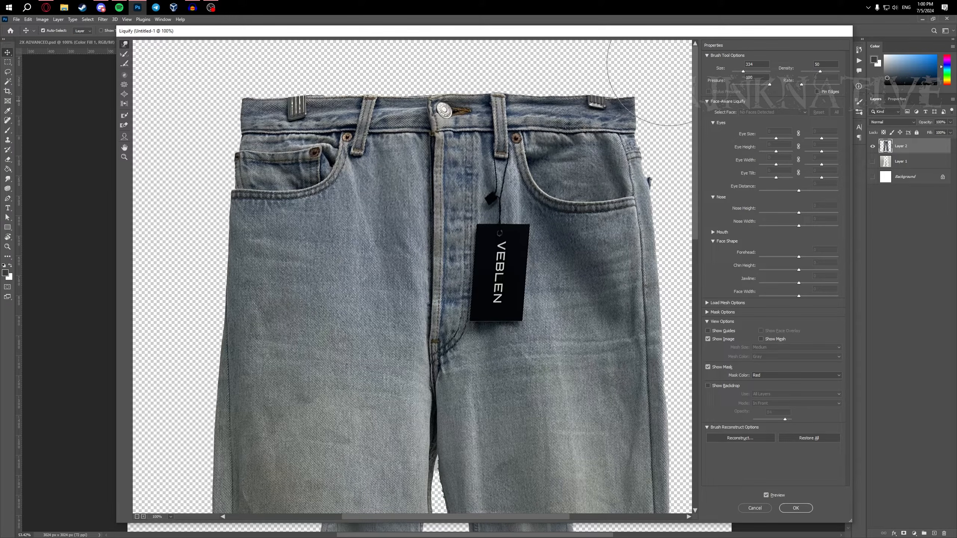
- Reduce the Liquify brush size to 180, check the waistband's corners and apply the filter
scroll(566, 95, up, 4)
key(bracketleft)
key(bracketleft)
key(bracketleft)
key(bracketleft)
key(bracketleft)
key(bracketleft)
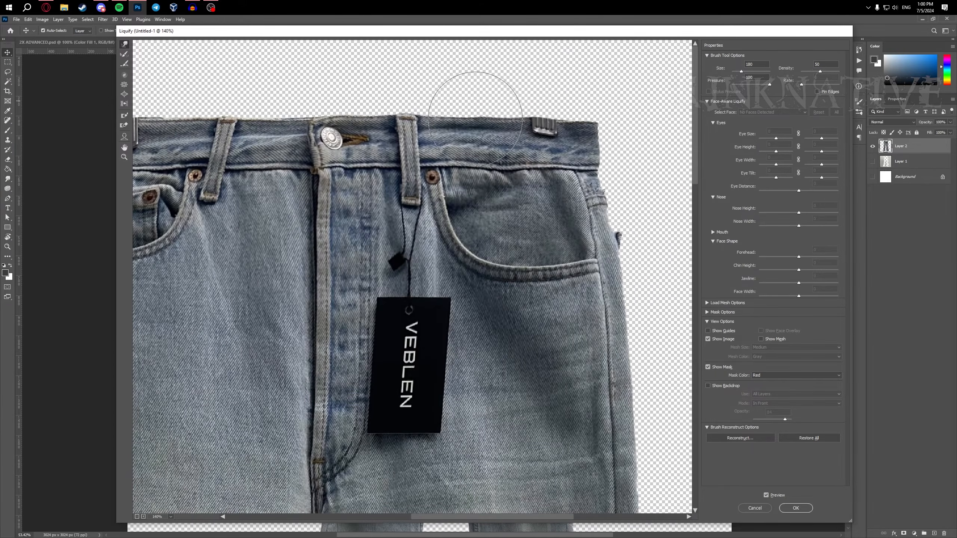
scroll(576, 106, down, 2)
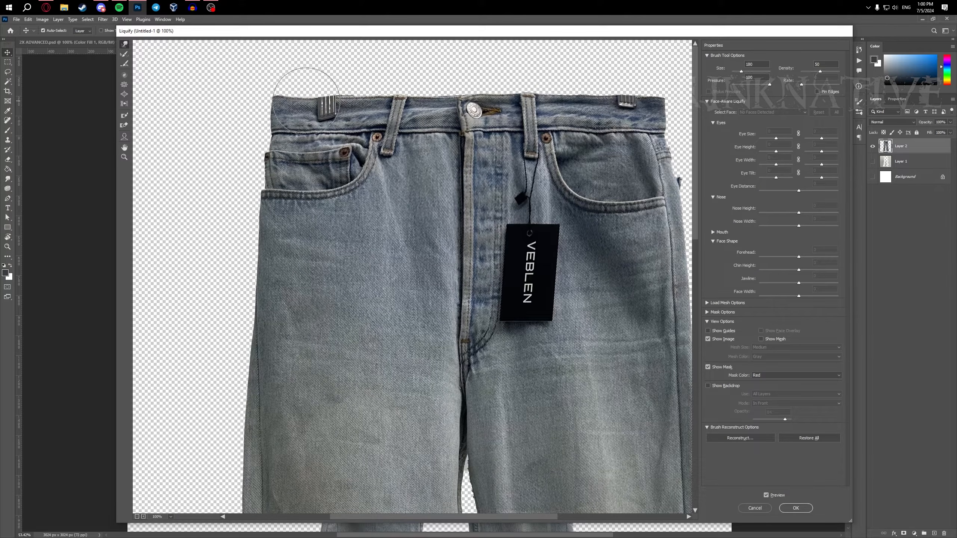
key(Return)
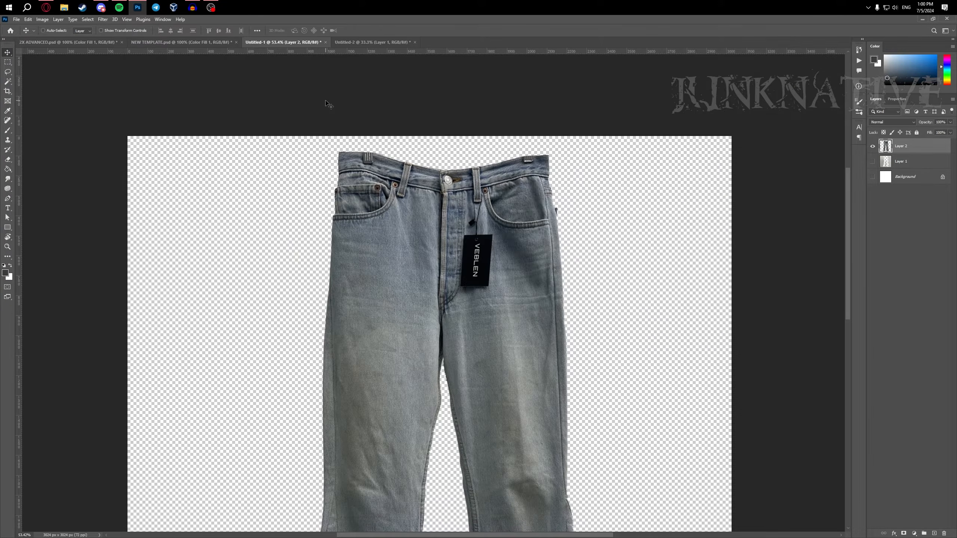
scroll(416, 251, up, 5)
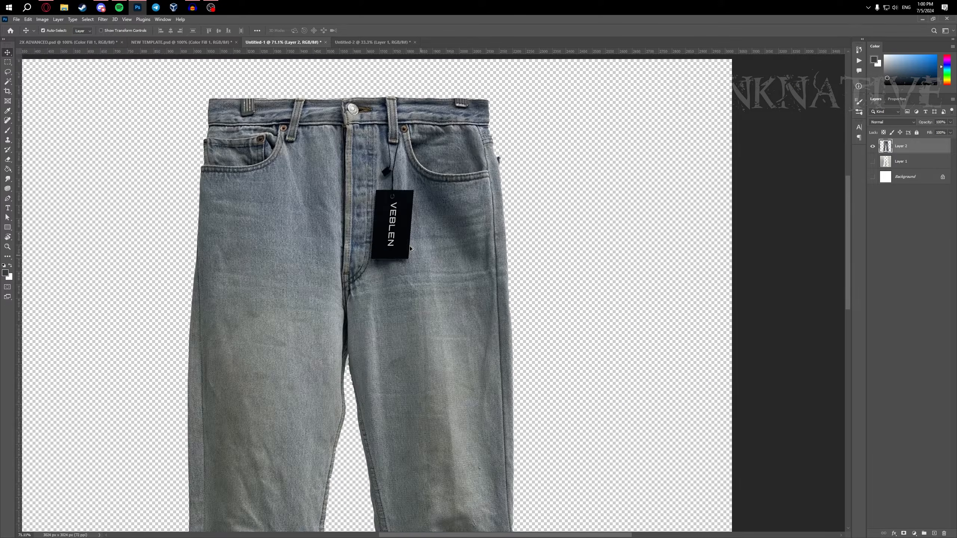
click(7, 72)
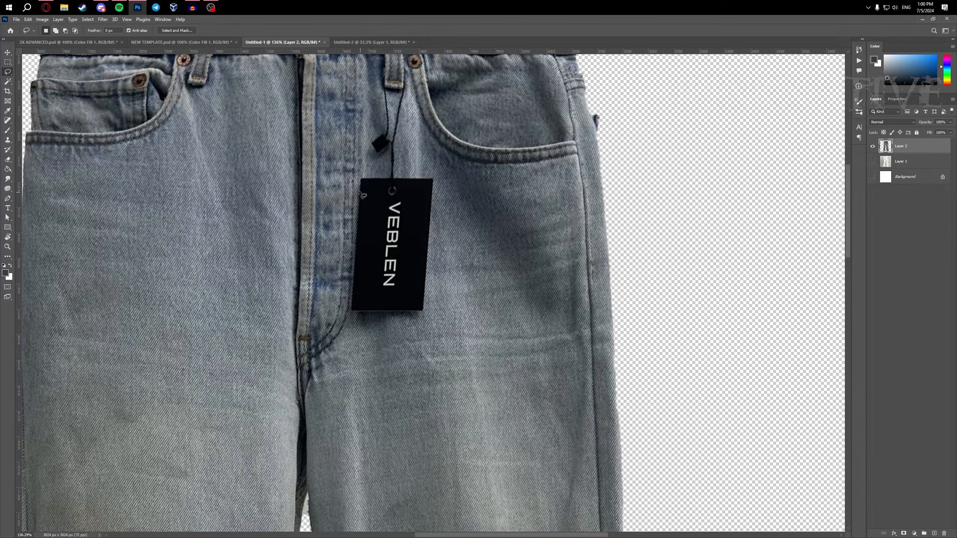
scroll(355, 182, up, 2)
scroll(355, 183, down, 5)
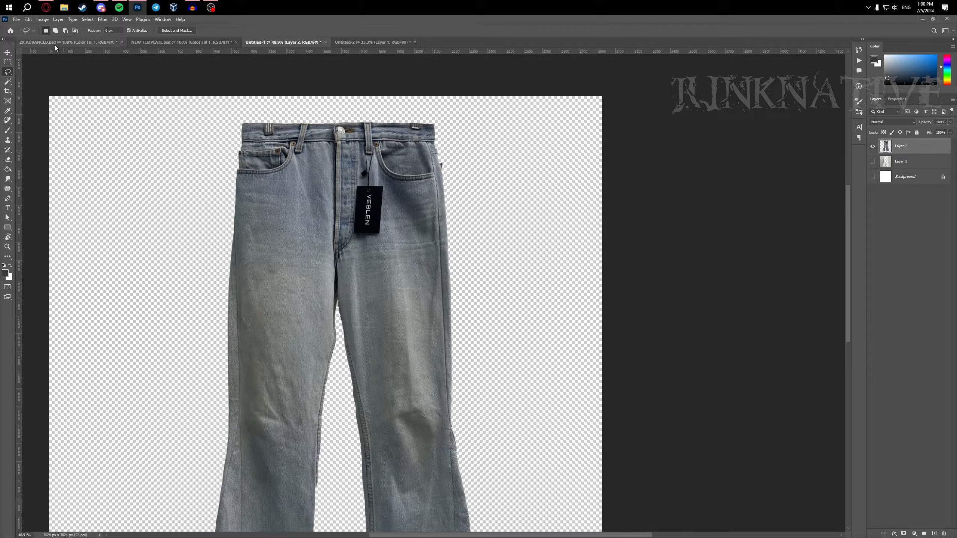
- Copy the cut-out jeans from Untitled-1 and paste them into 2X ADVANCED.psd above the red fill
click(52, 38)
click(290, 41)
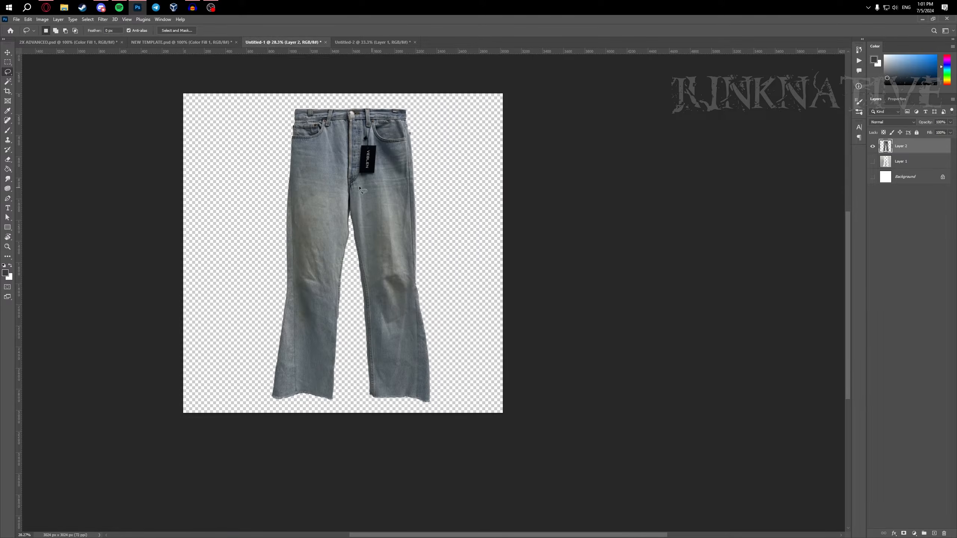
click(94, 44)
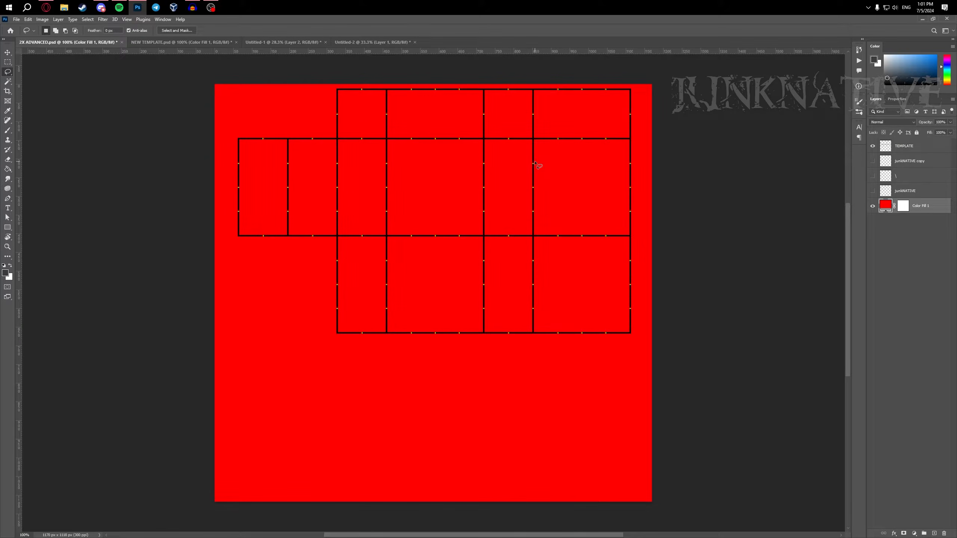
key(ctrl+v)
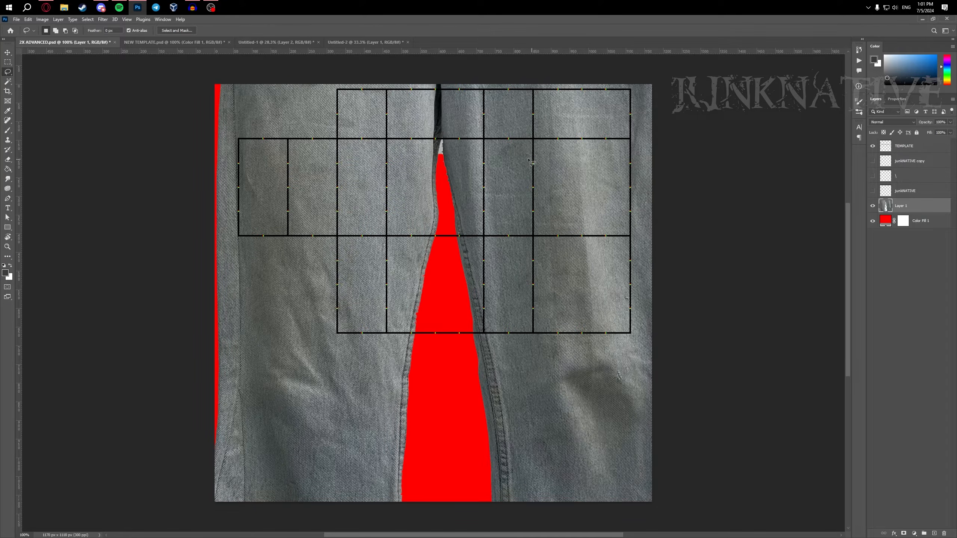
- Scale the pasted jeans to about 32% and align their waistband with the top line of the template's lower row
key(ctrl+t)
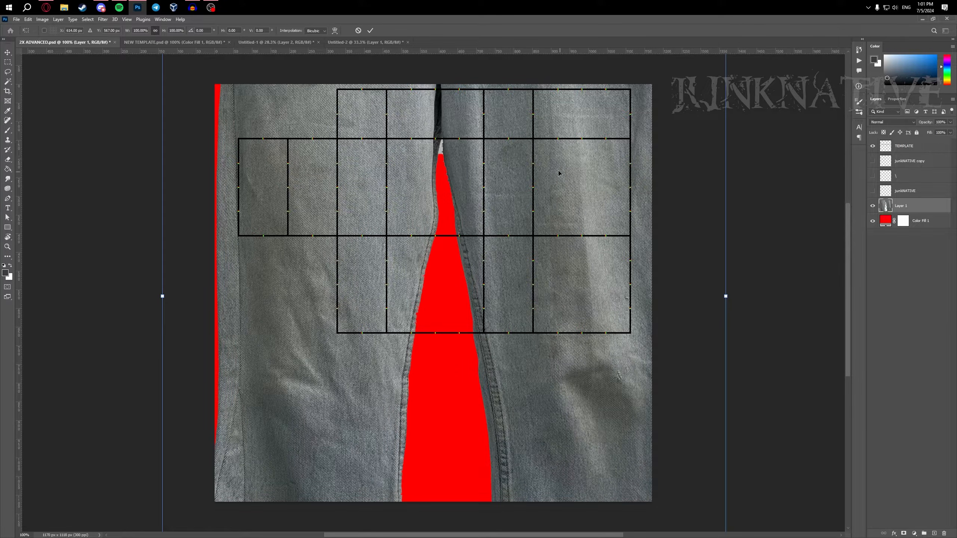
scroll(494, 205, down, 3)
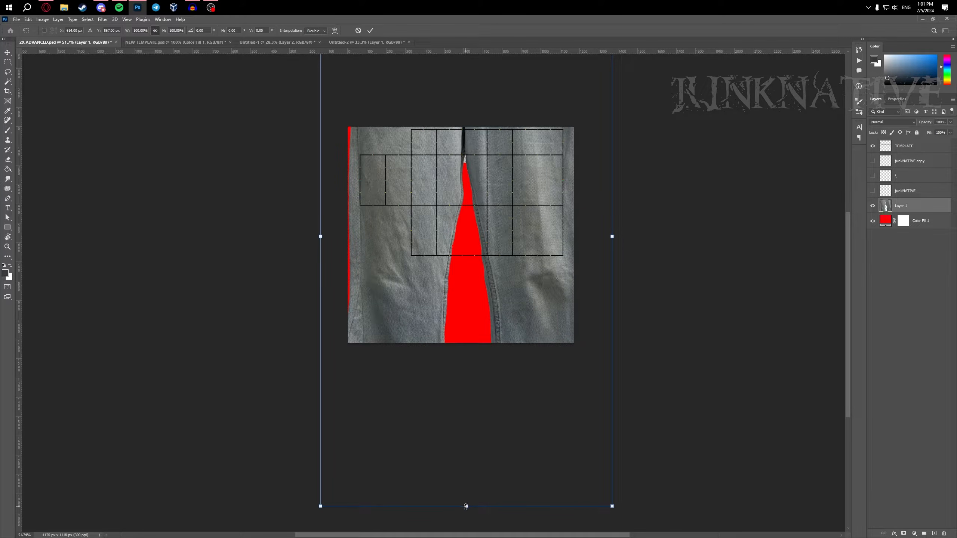
drag(467, 504, 466, 188)
drag(466, 99, 471, 279)
scroll(471, 279, up, 2)
scroll(467, 210, up, 1)
drag(467, 110, 463, 225)
scroll(468, 187, up, 1)
scroll(434, 223, up, 5)
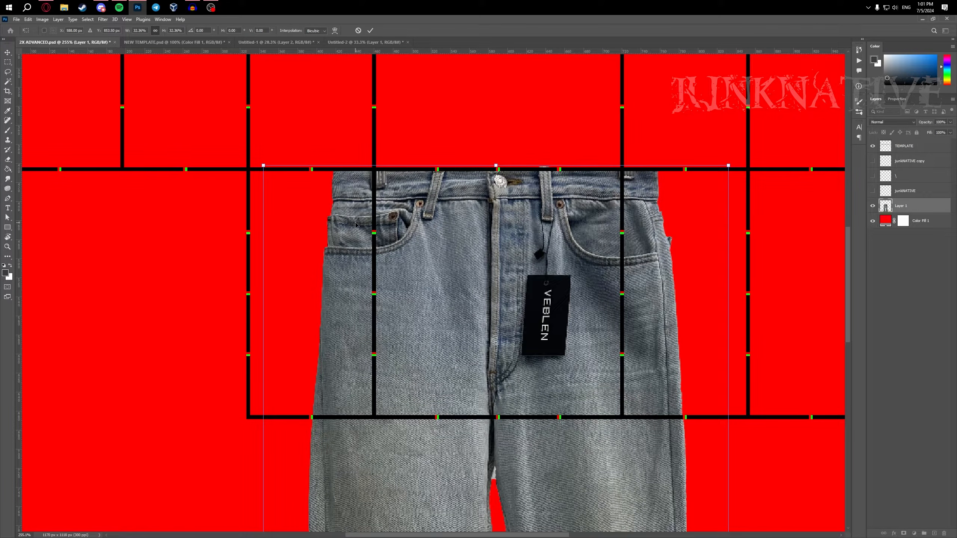
scroll(339, 184, up, 5)
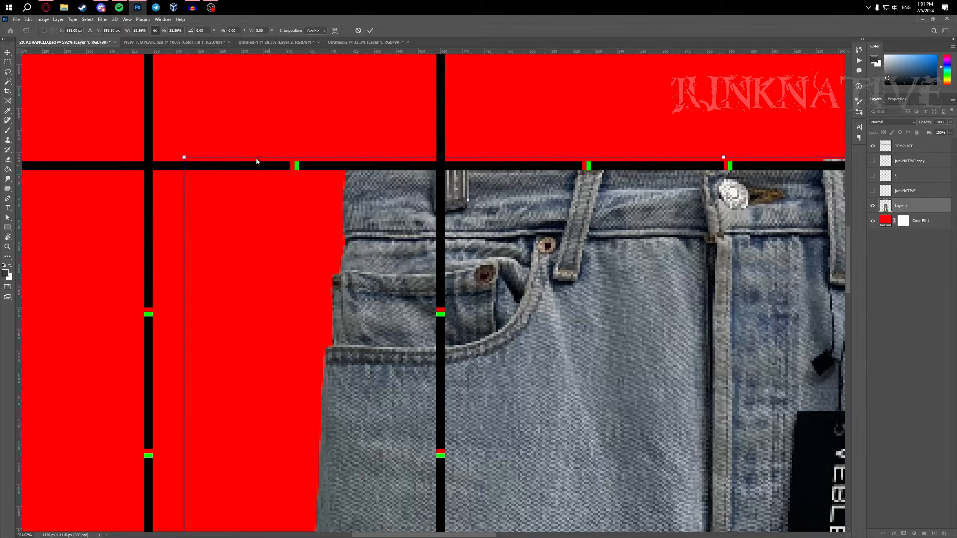
scroll(387, 252, down, 6)
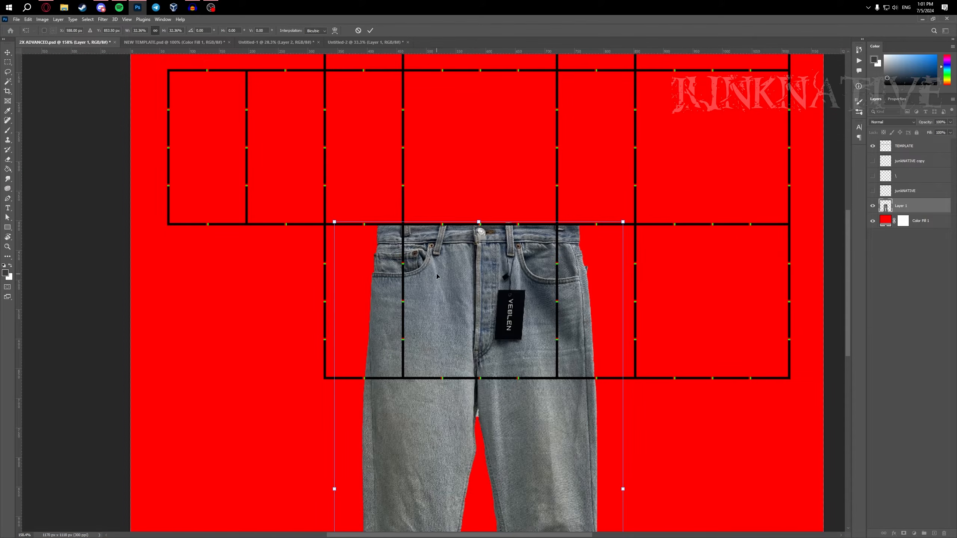
scroll(437, 274, down, 4)
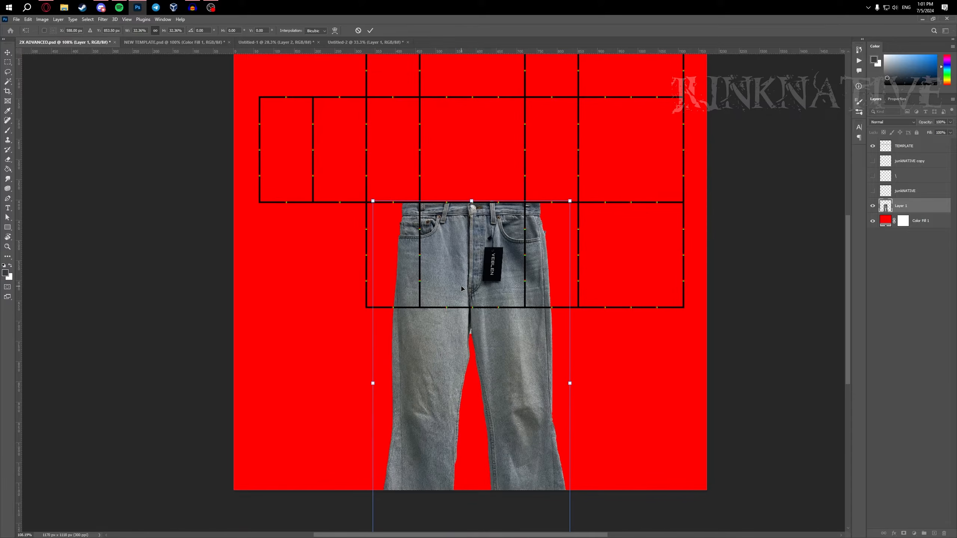
- Shrink the jeans proportionally to 27.98%, keeping the waistband on the lower row's top line
scroll(380, 446, down, 2)
mouse_move(348, 450)
mouse_down()
mouse_move(352, 438)
mouse_move(349, 449)
mouse_up()
drag(421, 448, 423, 412)
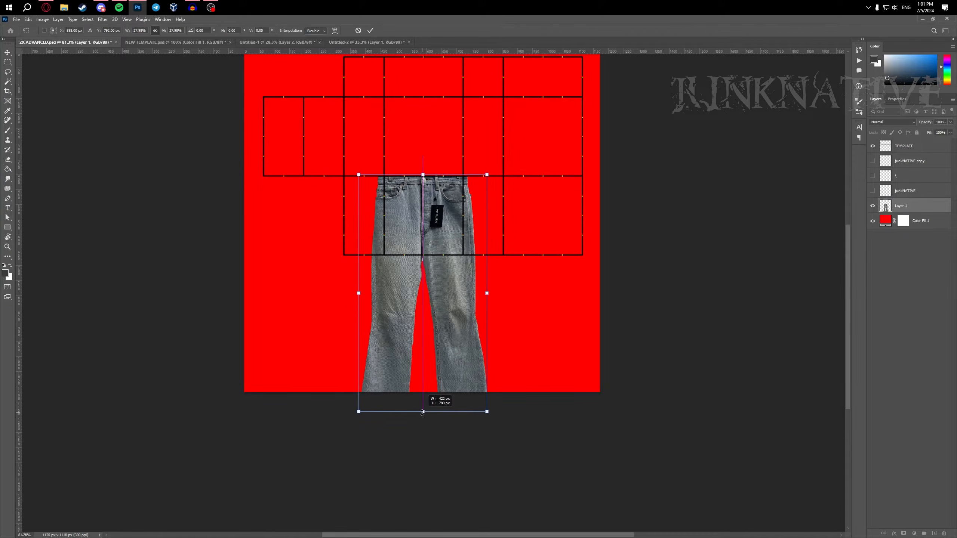
scroll(387, 200, up, 6)
scroll(341, 182, up, 1)
scroll(448, 192, down, 3)
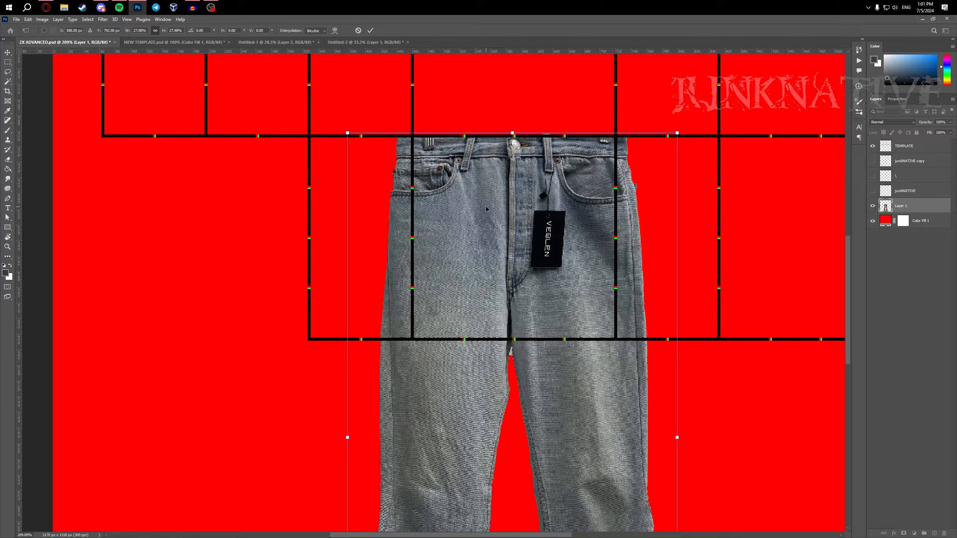
scroll(486, 206, down, 3)
scroll(478, 253, down, 2)
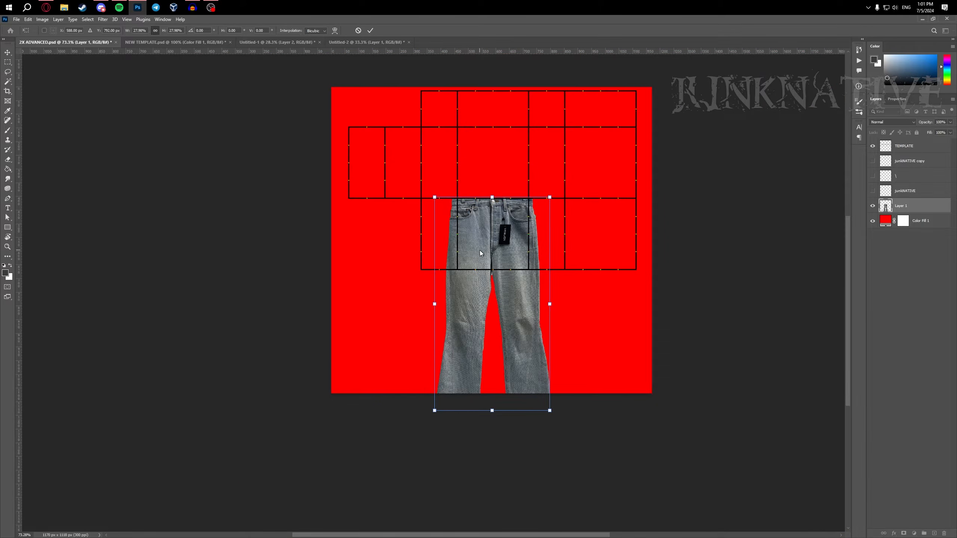
scroll(479, 250, right, 1)
scroll(480, 246, up, 2)
scroll(474, 261, down, 2)
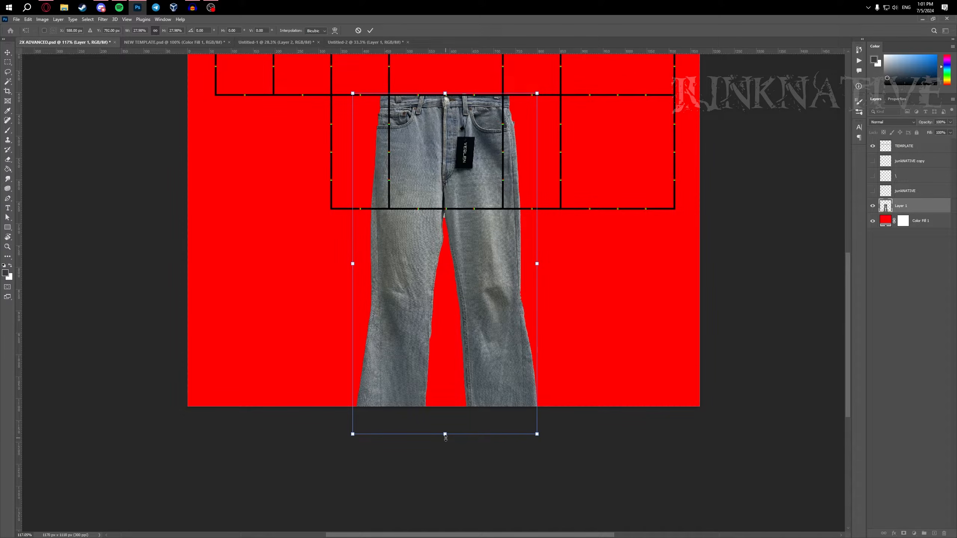
- Squash the jeans vertically to about 18% height without changing their width, and apply the transform
drag(445, 435, 445, 317)
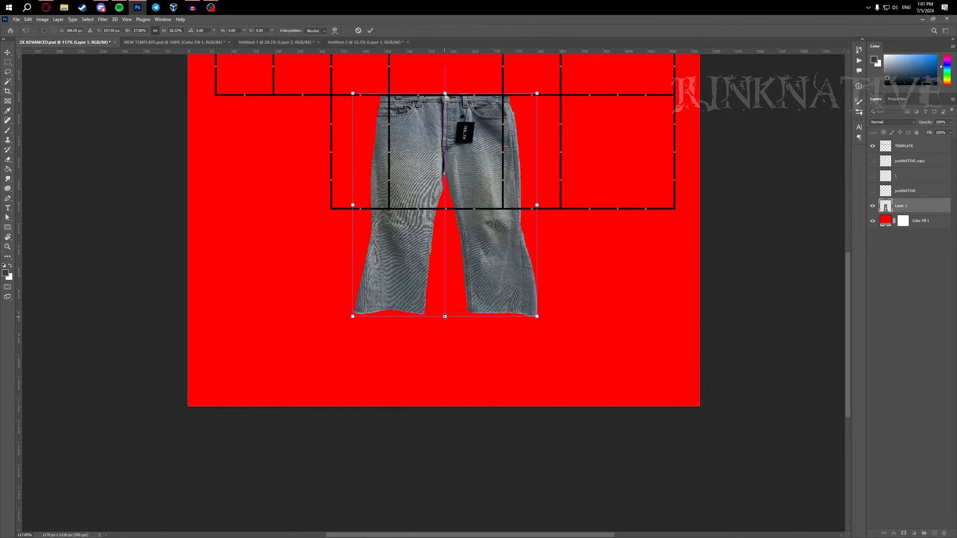
scroll(417, 142, up, 5)
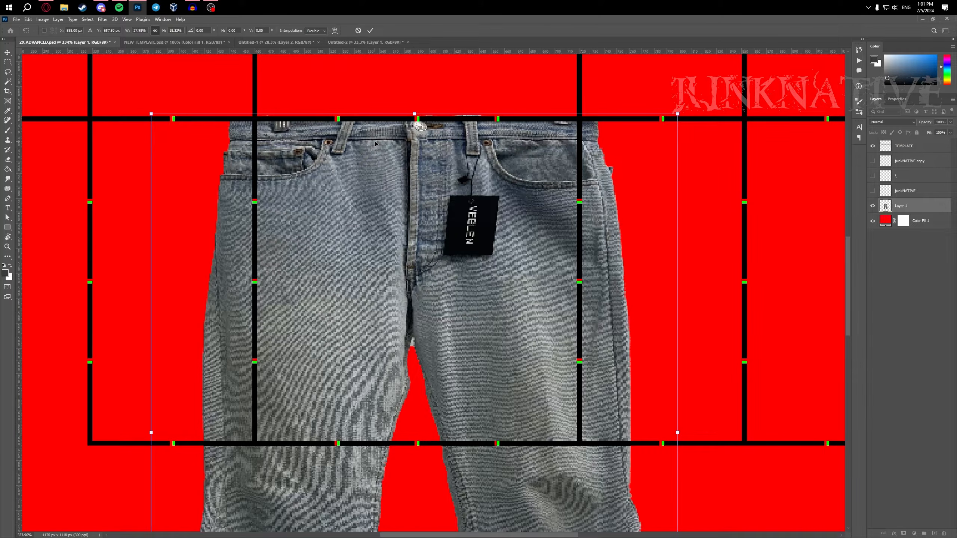
scroll(526, 245, down, 3)
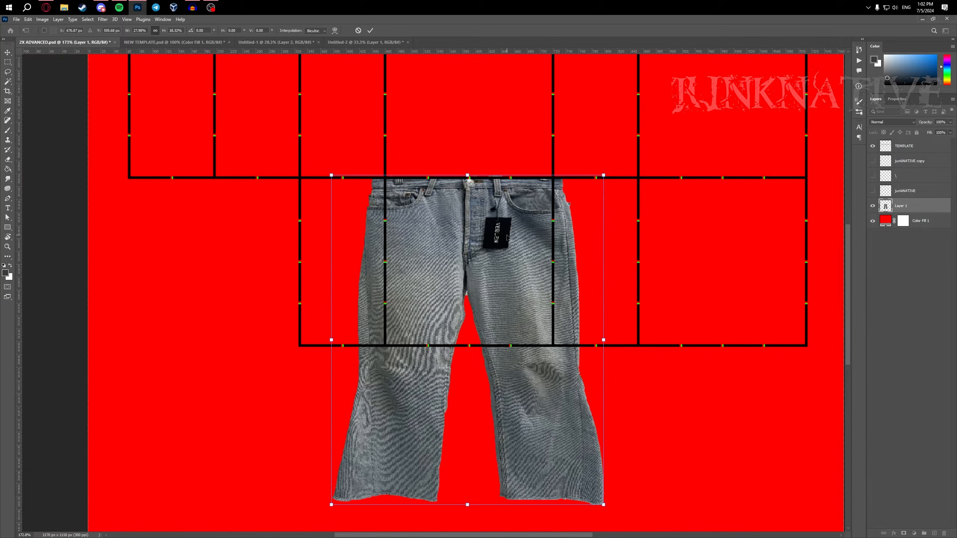
click(369, 31)
key(l)
key(v)
scroll(507, 215, down, 3)
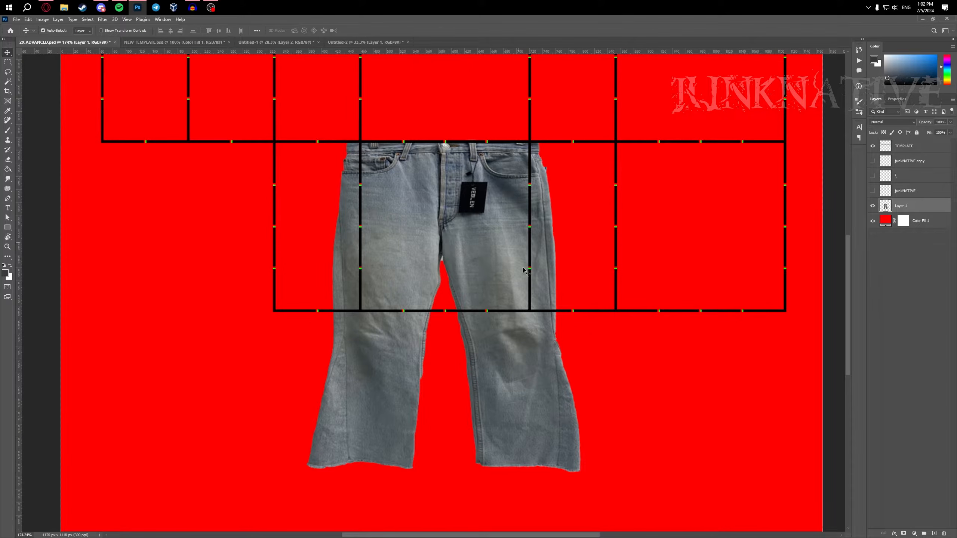
- Make a rectangular selection around the jeans' legs, leaving out the waistband and pockets
key(m)
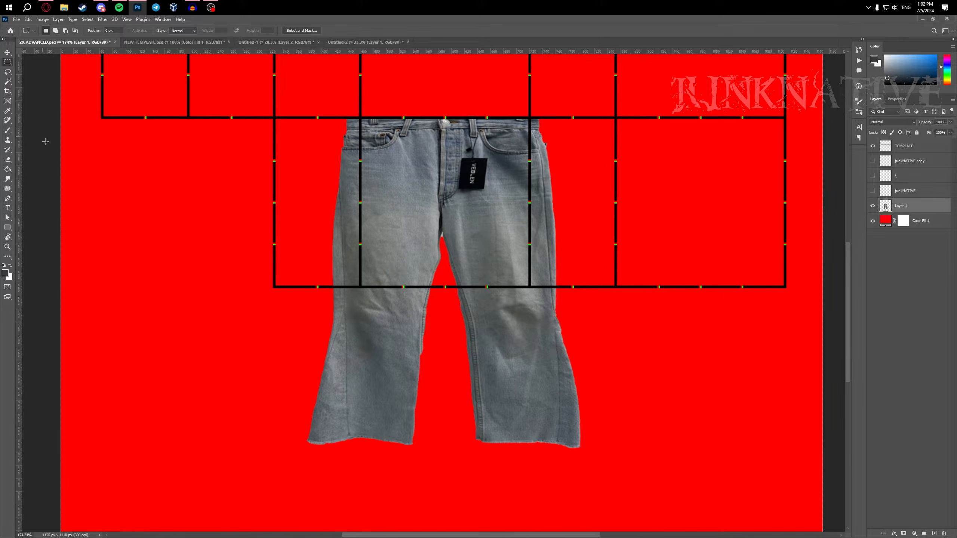
drag(669, 501, 275, 158)
scroll(458, 155, up, 5)
drag(184, 131, 349, 161)
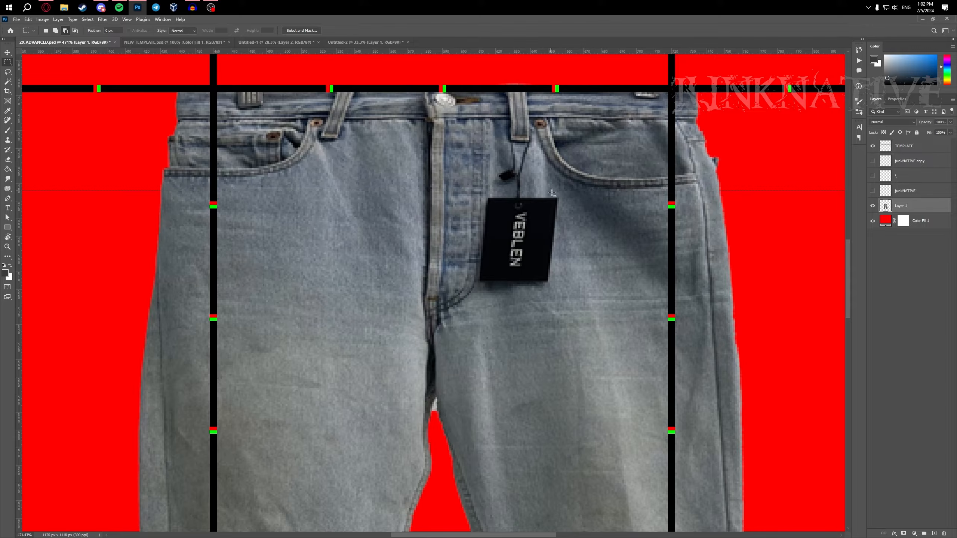
scroll(551, 192, down, 4)
scroll(551, 196, up, 2)
scroll(551, 207, down, 3)
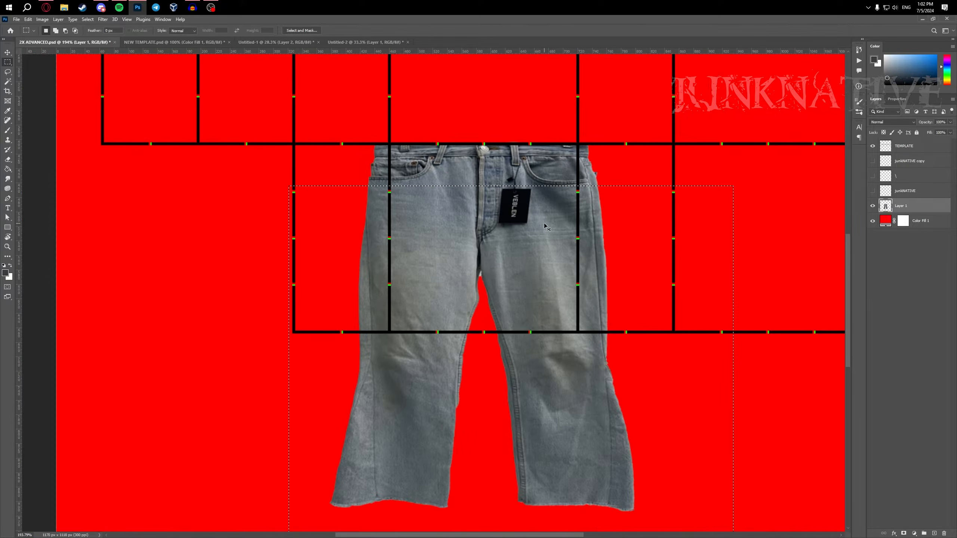
scroll(542, 230, down, 1)
- Try compressing the selected legs to 47.27% height so the hems reach the template's lower line, and deselect
key(ctrl+t)
scroll(476, 325, down, 1)
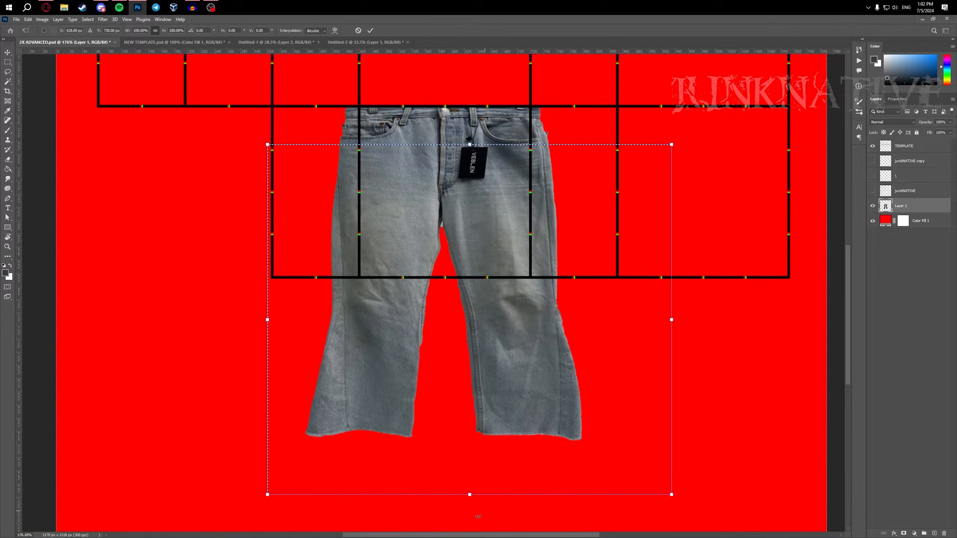
drag(470, 496, 461, 310)
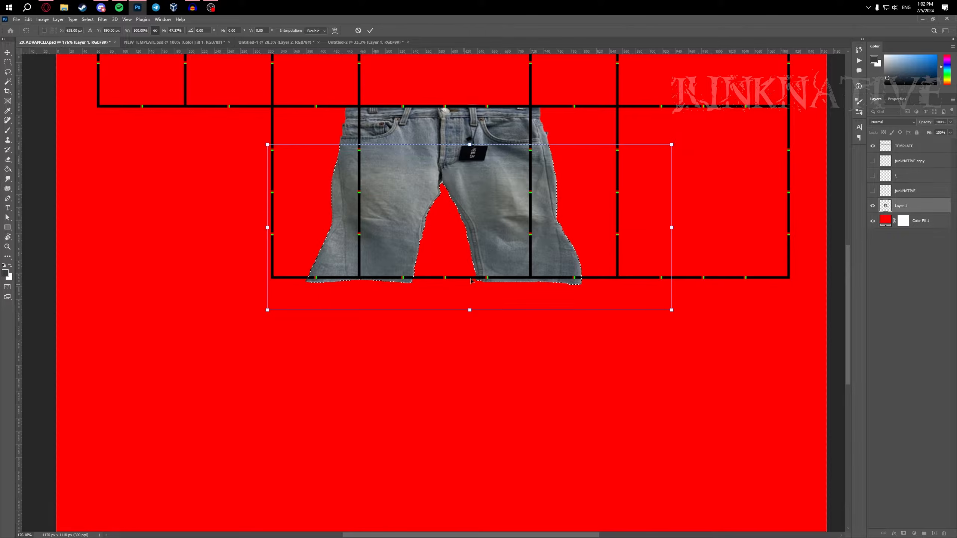
drag(516, 205, 480, 233)
scroll(441, 242, up, 3)
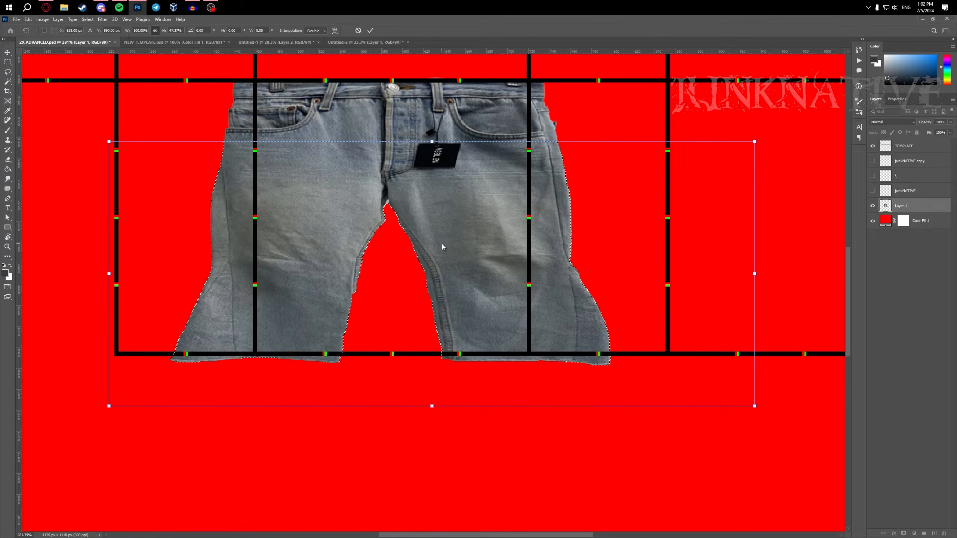
key(alt+space)
key(Escape)
key(Up)
key(Return)
key(ctrl+d)
- Examine the join between pockets and compressed legs up close, and undo the leg compression
scroll(439, 244, up, 2)
scroll(439, 244, down, 3)
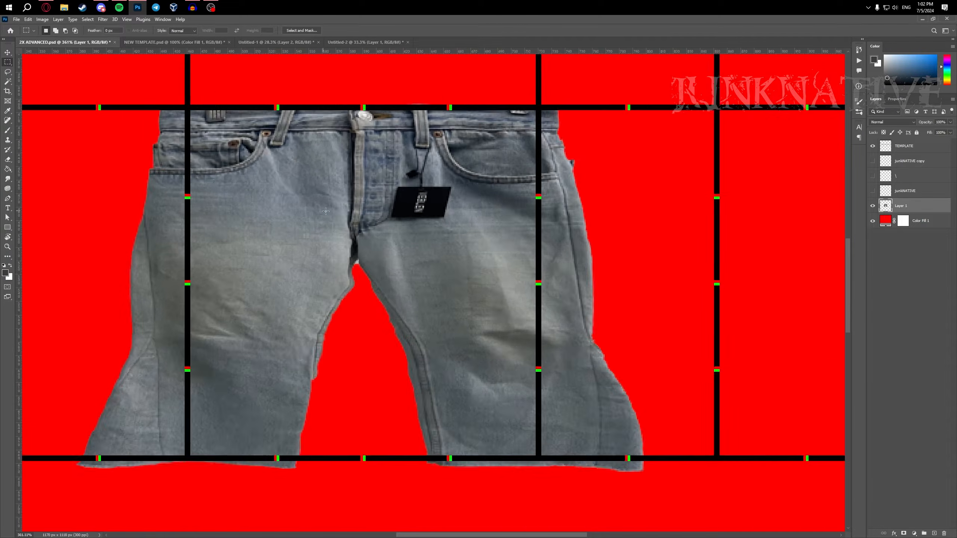
scroll(439, 244, up, 5)
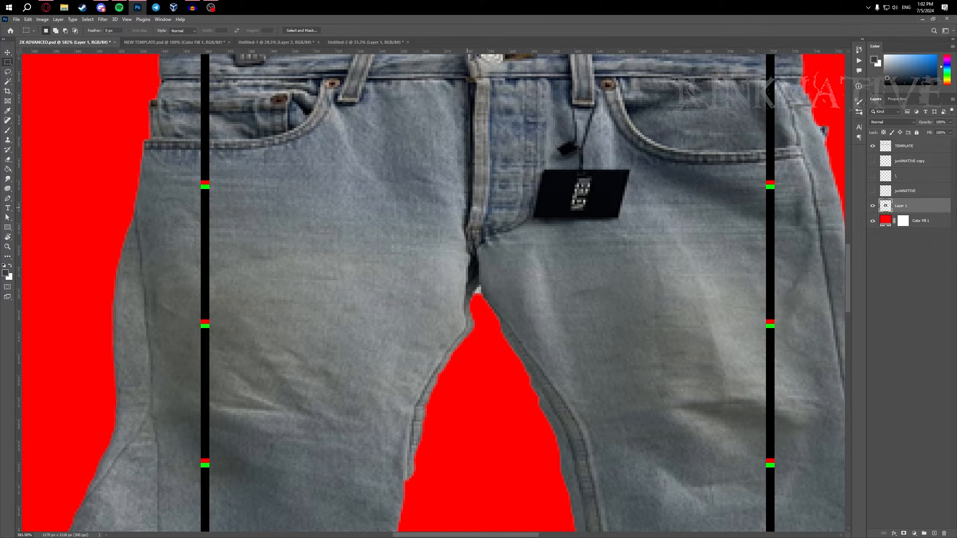
scroll(675, 215, down, 4)
scroll(394, 203, up, 4)
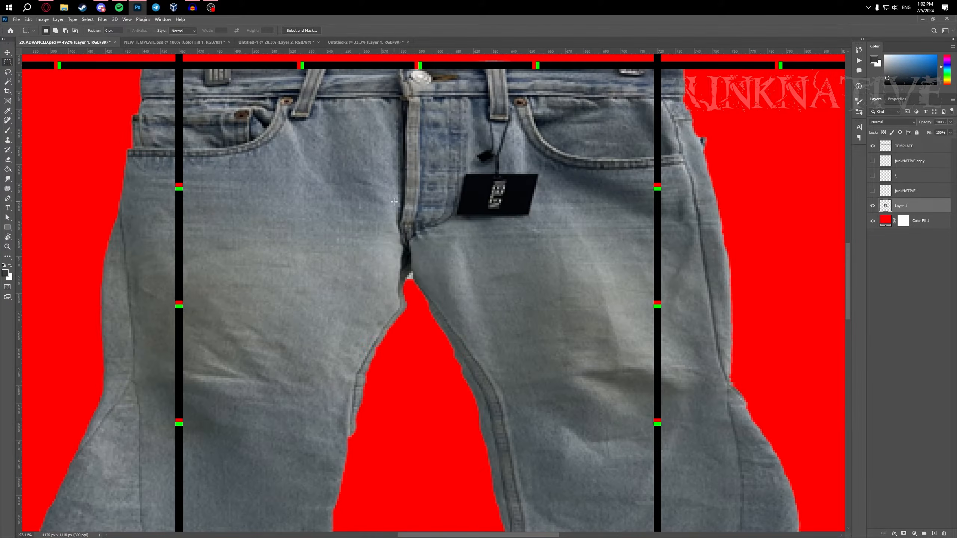
scroll(614, 228, down, 4)
scroll(377, 259, up, 3)
- Compress the selected legs vertically again until the hems reach the template's lower line, and apply the transform
key(ctrl+t)
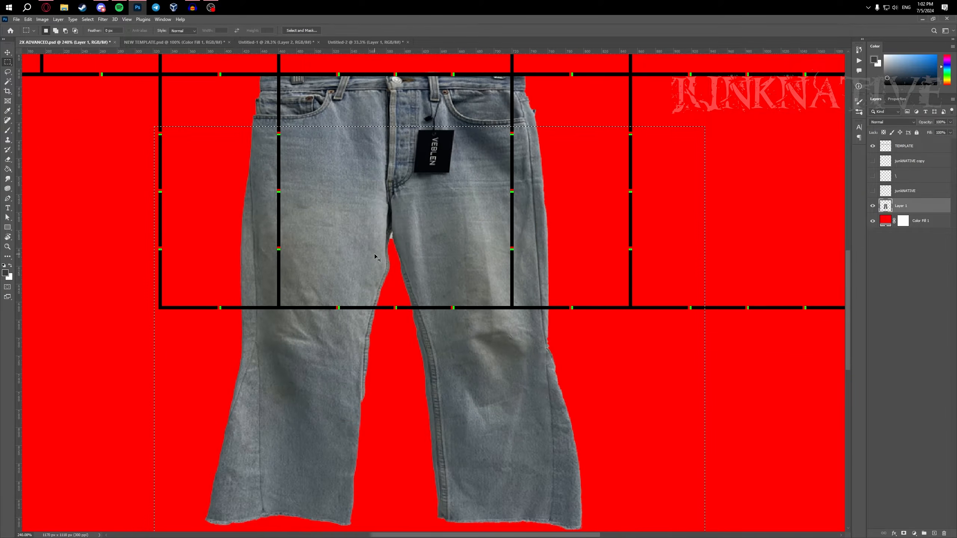
scroll(377, 256, down, 4)
scroll(395, 289, up, 3)
drag(414, 479, 417, 300)
key(Return)
key(m)
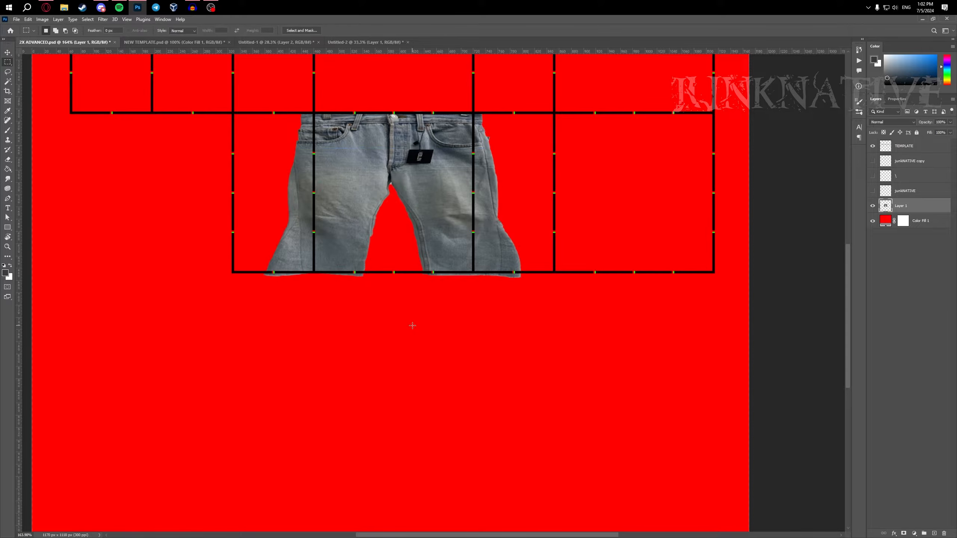
- Check the join below the pockets with the red fill hidden, and readjust the legs' transform to close the gap
scroll(413, 325, up, 9)
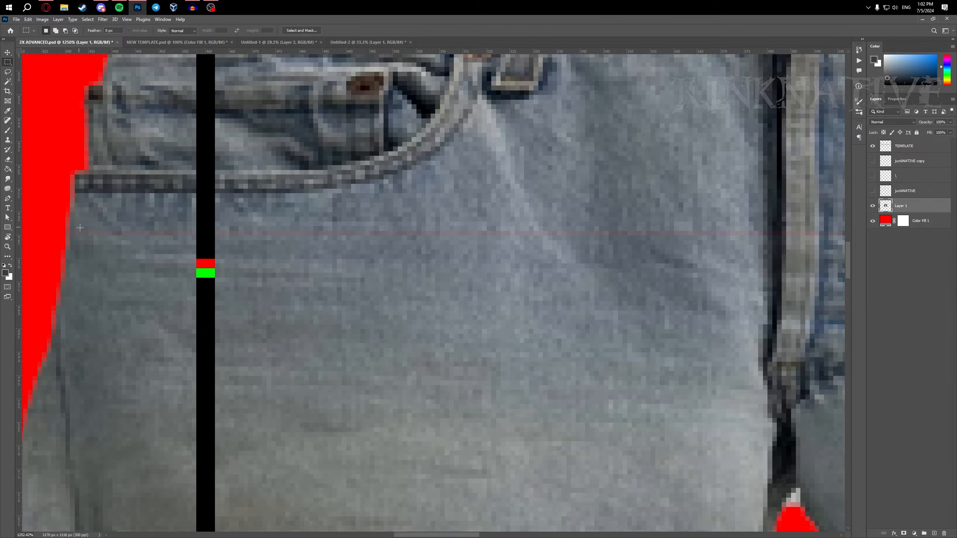
click(873, 221)
scroll(520, 249, down, 2)
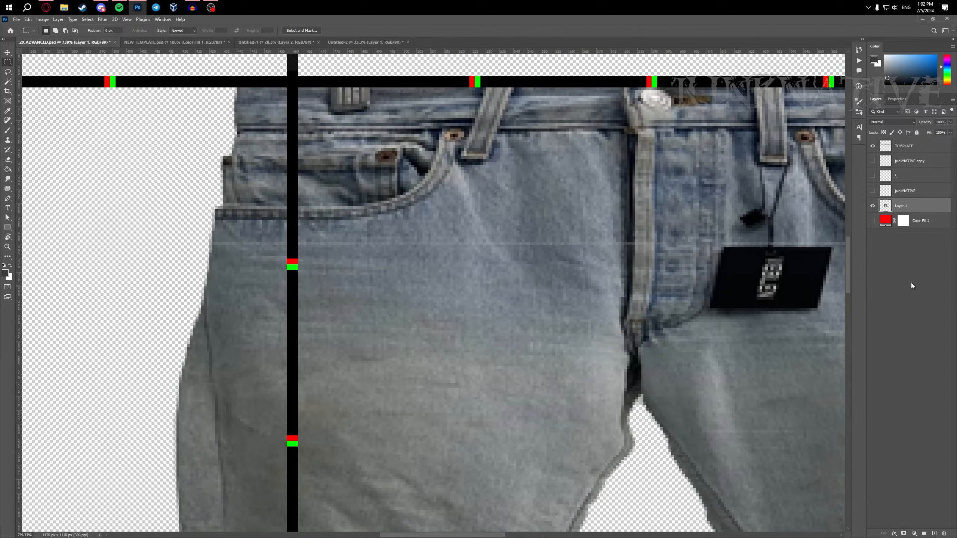
click(873, 221)
scroll(532, 243, down, 4)
key(ctrl+t)
key(Return)
key(m)
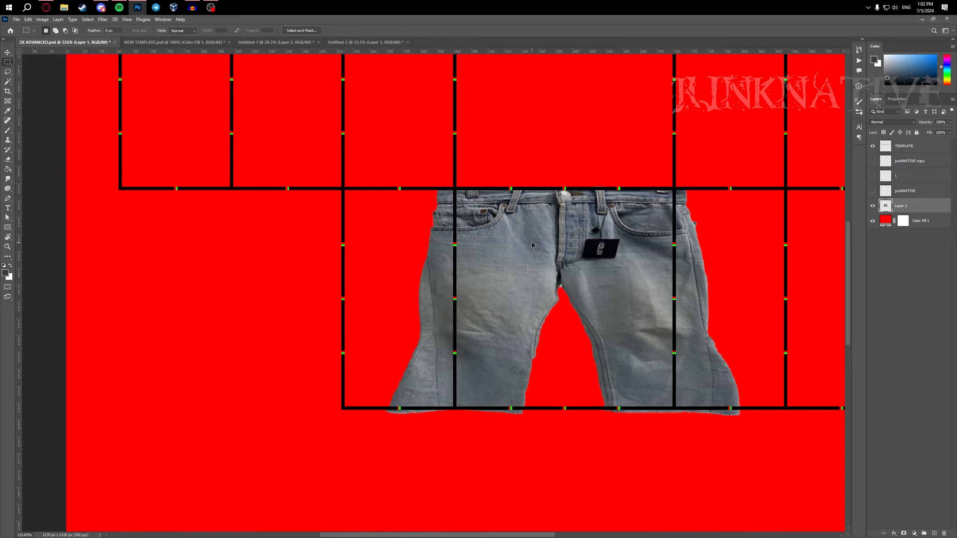
key(ctrl+t)
key(Return)
key(ctrl+d)
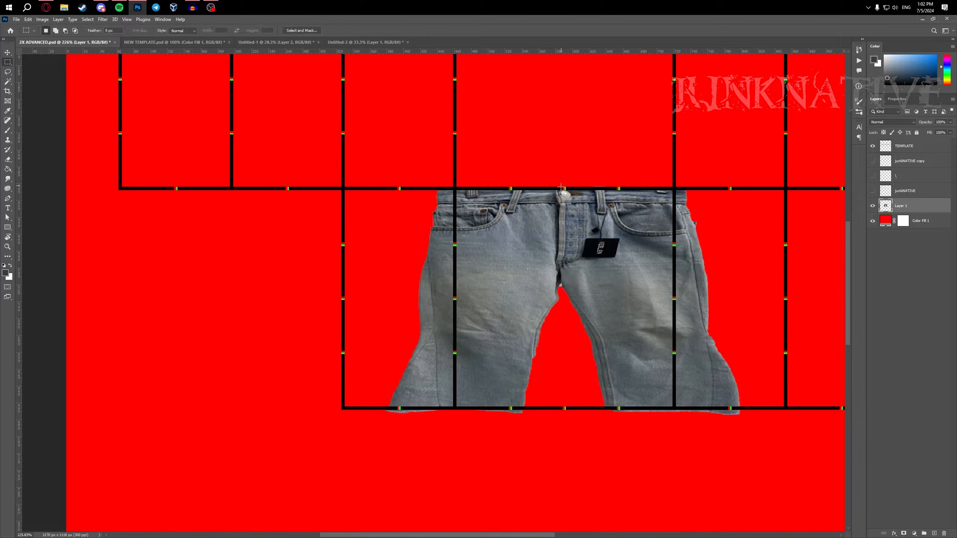
- Outline the black hang tag and its string with the Lasso, replace them using Content-Aware Fill, and deselect
scroll(557, 210, right, 2)
scroll(557, 210, down, 2)
scroll(557, 209, up, 6)
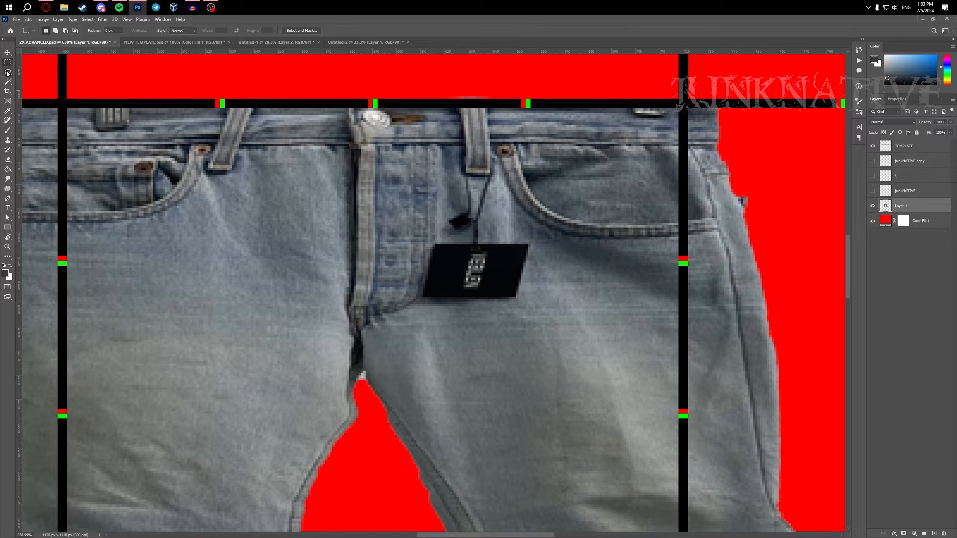
click(7, 73)
scroll(414, 260, down, 2)
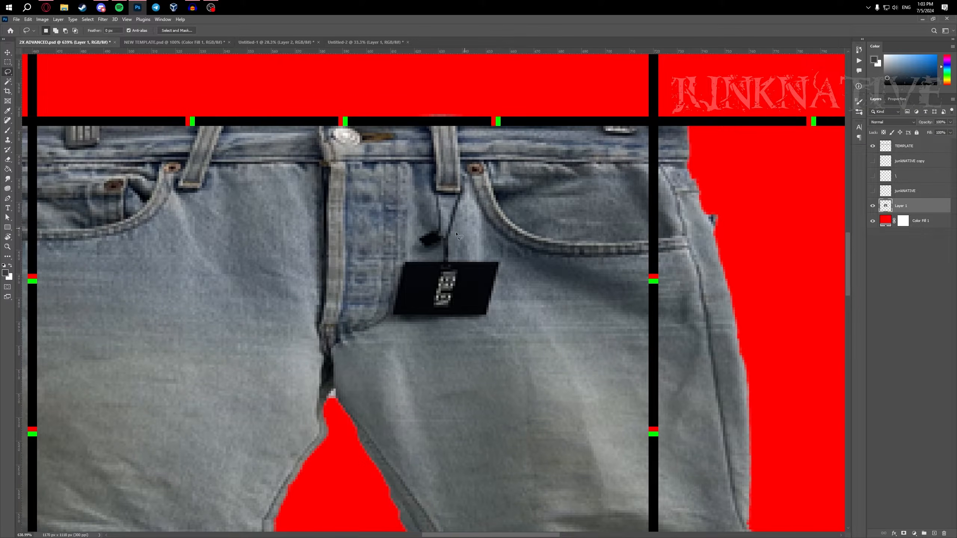
scroll(415, 260, up, 4)
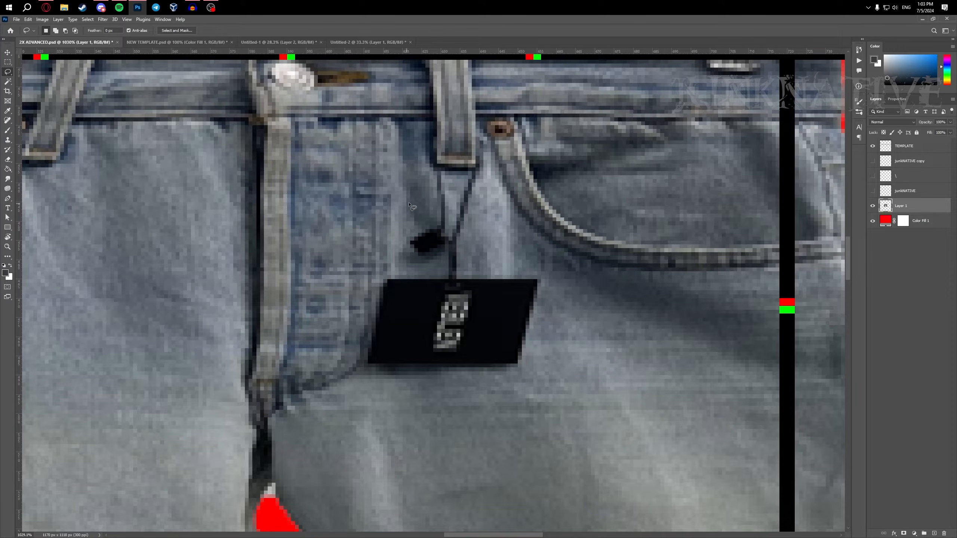
scroll(407, 205, down, 5)
scroll(429, 150, up, 6)
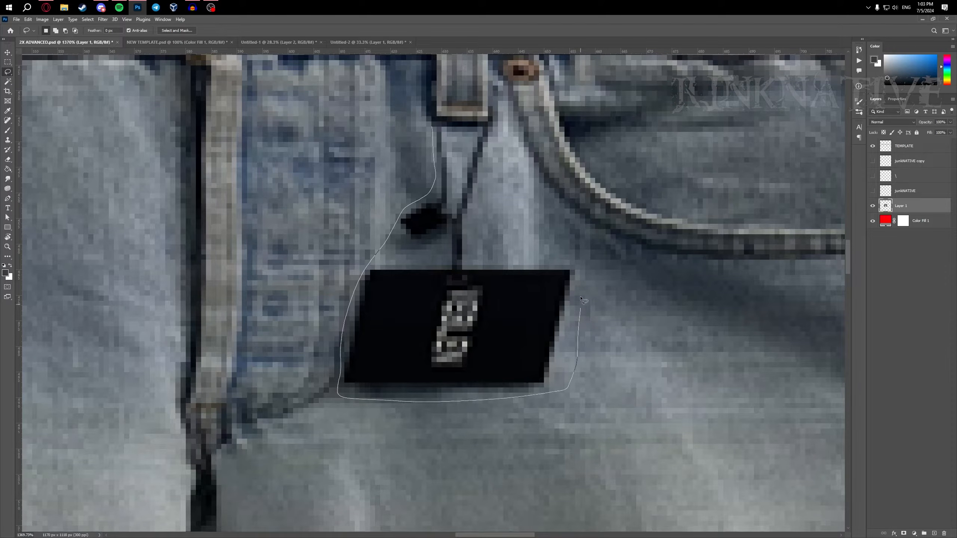
drag(456, 133, 453, 131)
right_click(448, 207)
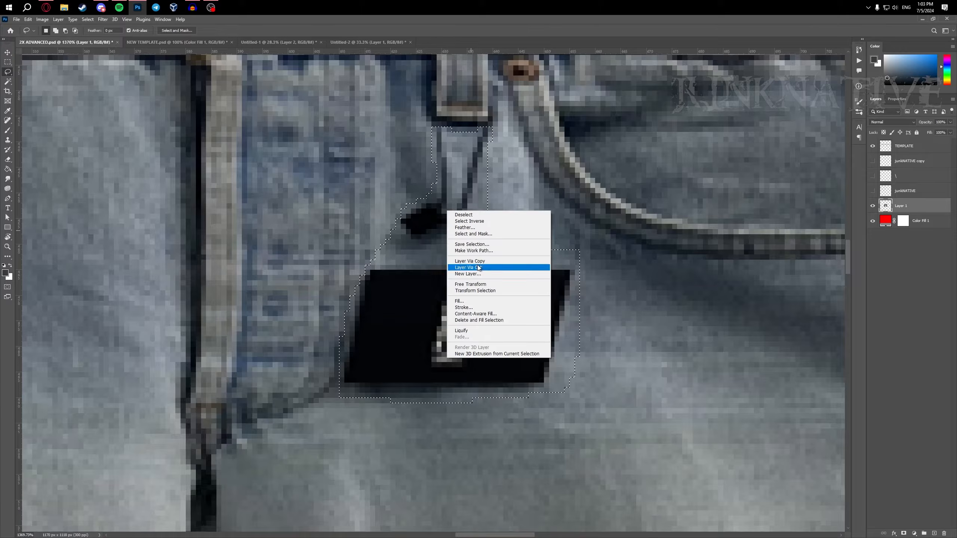
click(490, 316)
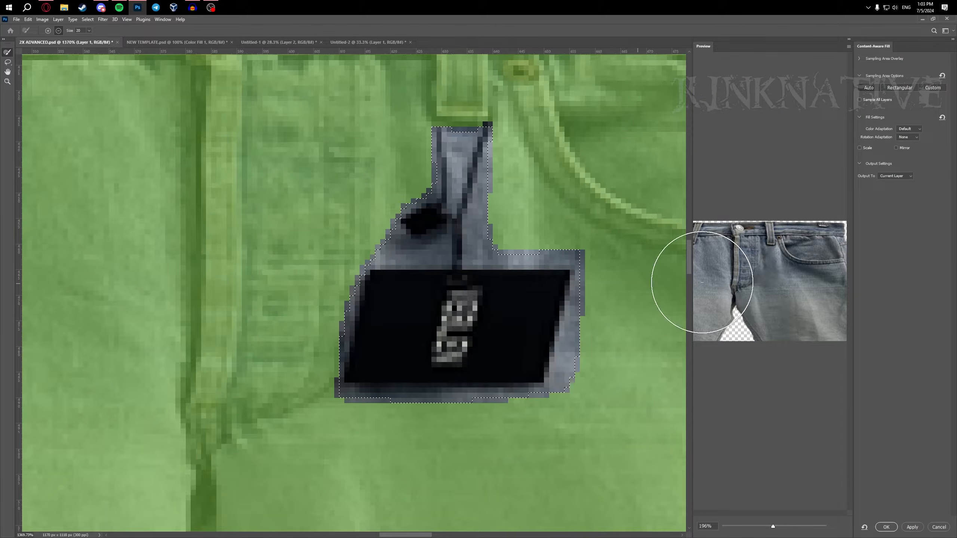
key(Return)
key(ctrl+d)
scroll(742, 278, down, 10)
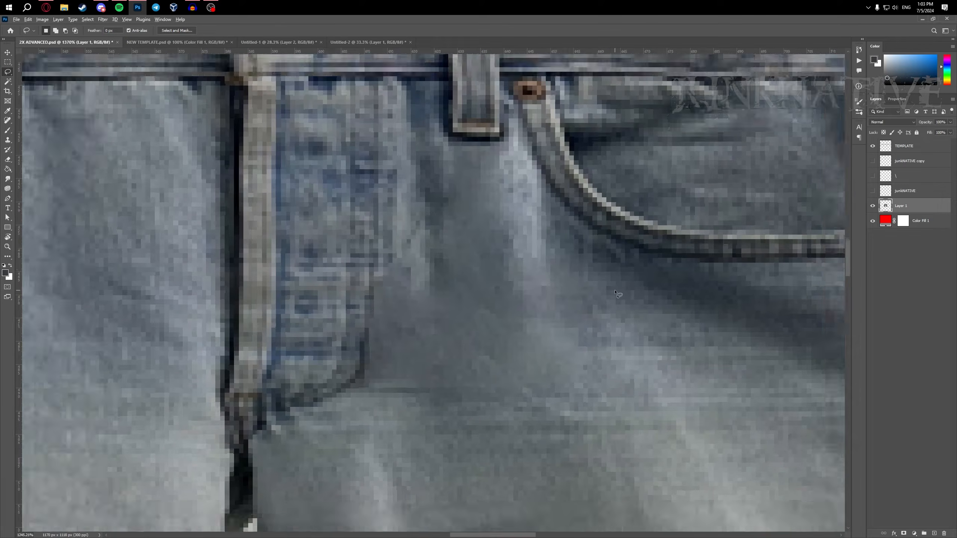
- Copy the vertical strip of stitching beside the fly onto a new layer and move it down over the filled area
scroll(498, 284, up, 10)
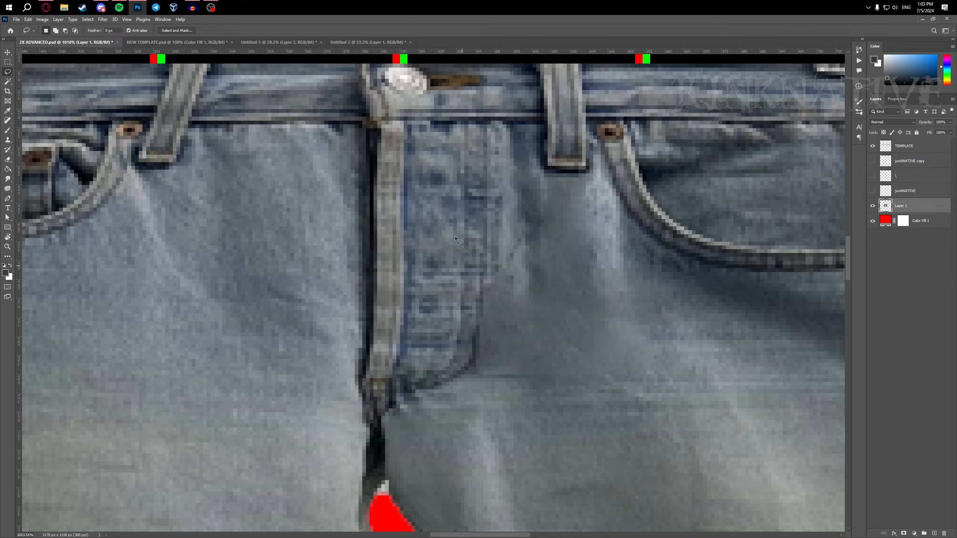
key(m)
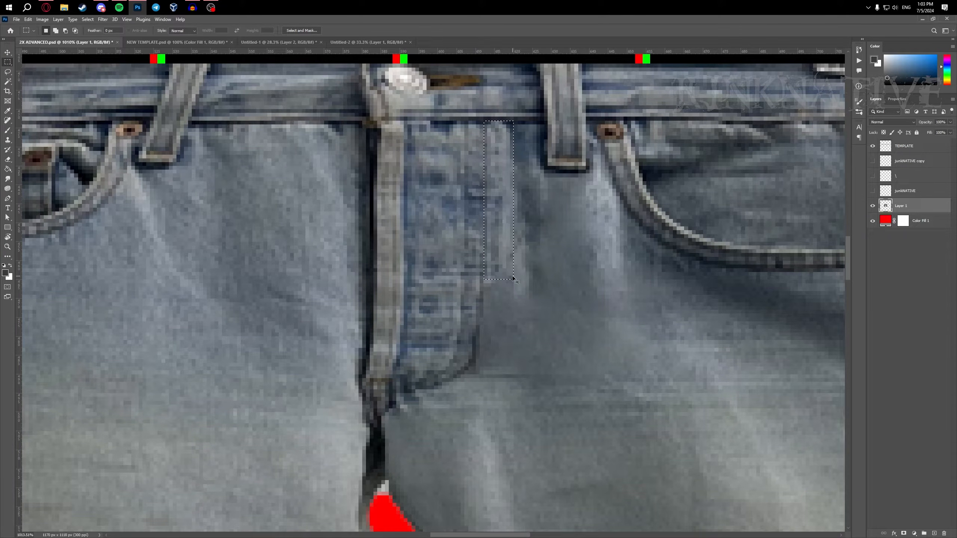
key(ctrl+shift+alt+n)
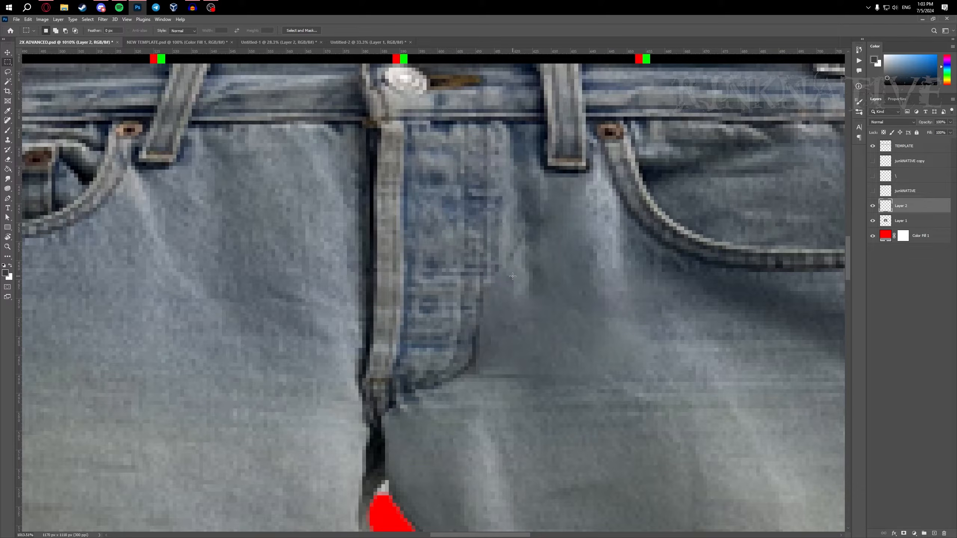
key(ctrl+t)
mouse_move(506, 230)
mouse_down()
mouse_move(506, 339)
mouse_move(521, 206)
mouse_move(505, 264)
mouse_move(507, 247)
mouse_up()
click(368, 30)
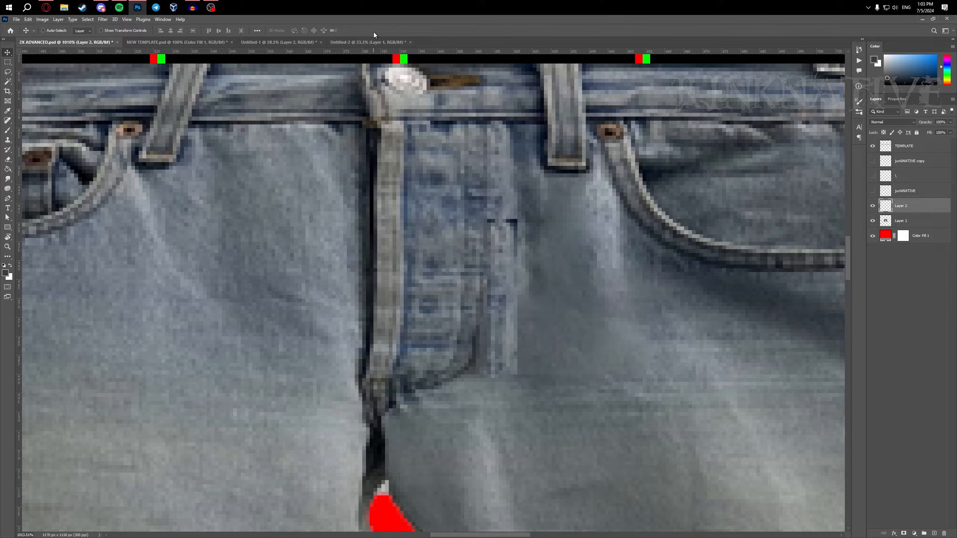
- Liquify the copied stitching strip with a size 122 brush, showing all layers as backdrop, to bend it along the fly's curve
key(shift+ctrl+x)
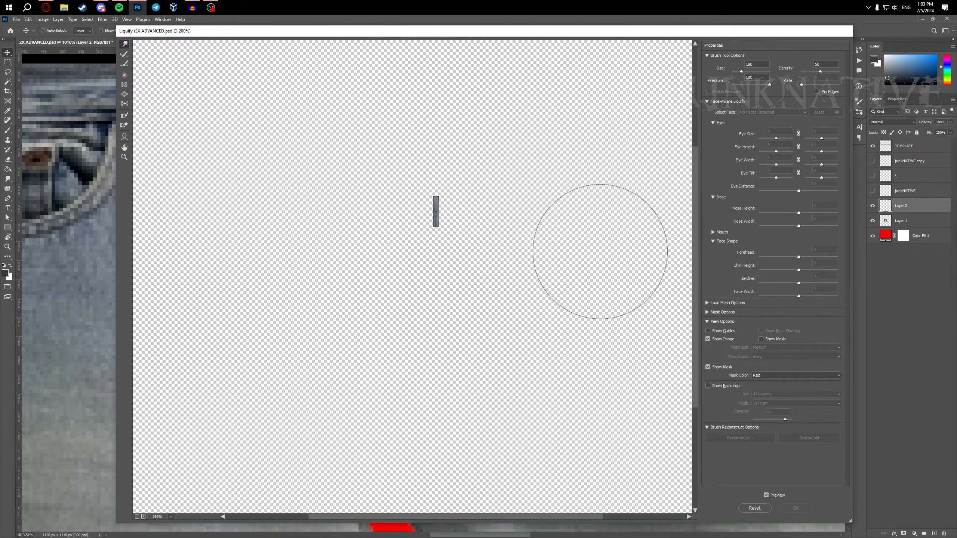
scroll(600, 251, up, 2)
drag(594, 240, 588, 241)
scroll(488, 224, up, 1)
scroll(485, 246, up, 1)
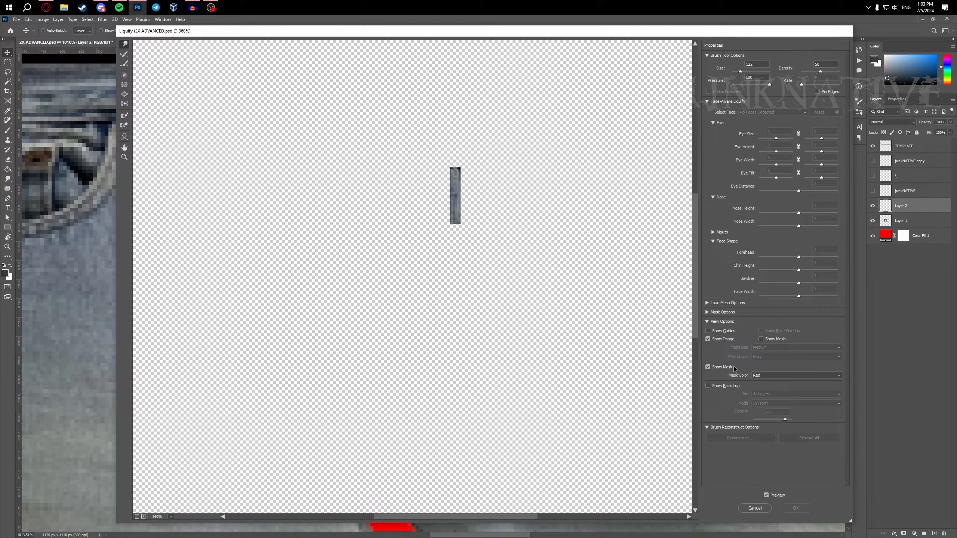
click(729, 389)
scroll(539, 290, up, 3)
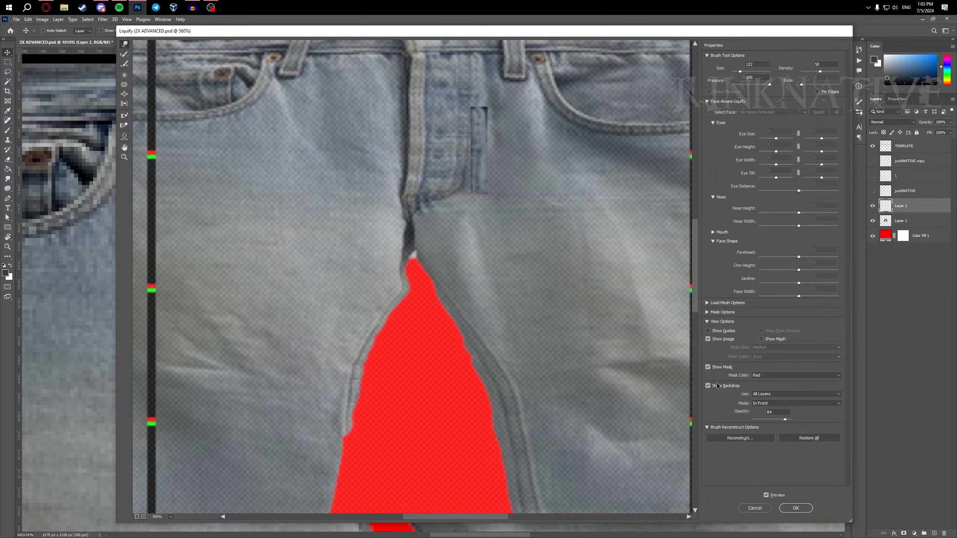
scroll(597, 335, up, 1)
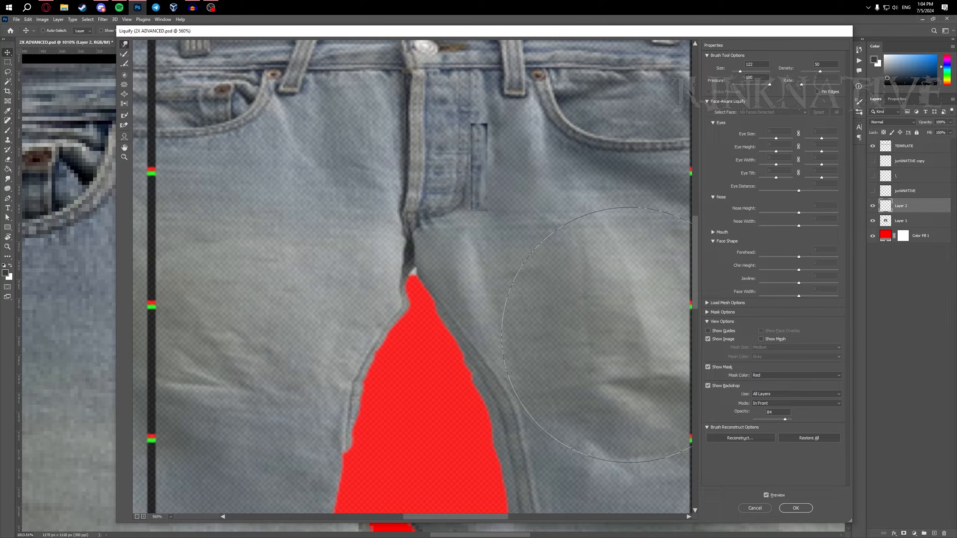
scroll(513, 256, up, 1)
scroll(502, 257, up, 1)
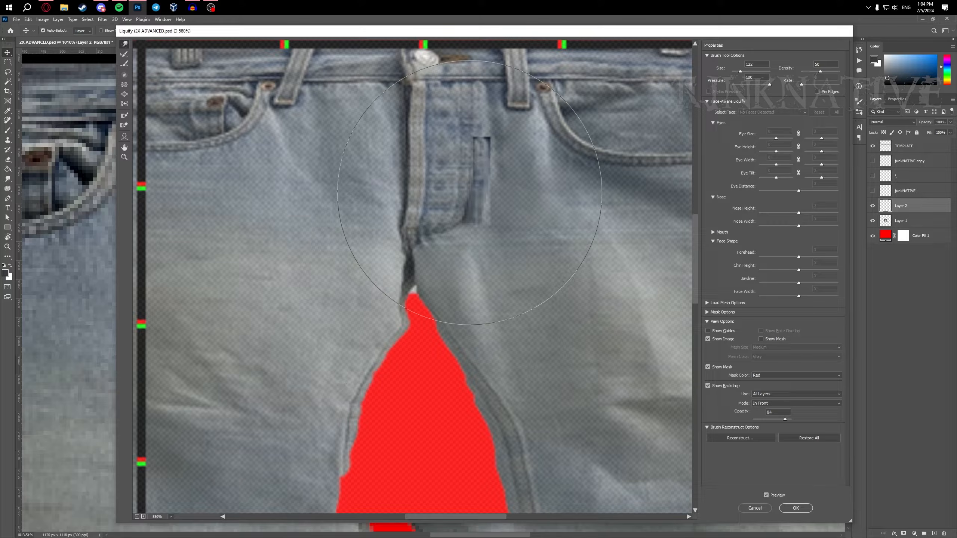
key(Return)
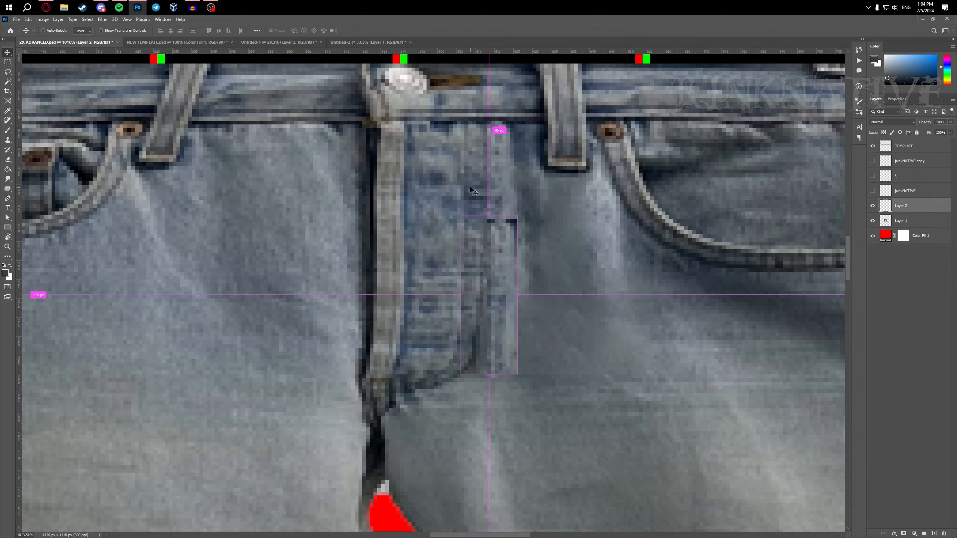
- Erase the hard outer edges of the copied strip so it blends into the denim beside the fly
scroll(531, 324, up, 3)
key(e)
mouse_move(543, 288)
mouse_down()
mouse_move(501, 285)
mouse_move(518, 177)
mouse_up()
mouse_move(524, 230)
mouse_down()
mouse_move(544, 226)
mouse_move(535, 175)
mouse_move(535, 241)
mouse_move(531, 221)
mouse_move(561, 222)
mouse_move(515, 213)
mouse_move(525, 235)
mouse_move(553, 237)
mouse_move(539, 227)
mouse_move(542, 245)
mouse_up()
scroll(553, 237, down, 3)
scroll(542, 245, up, 2)
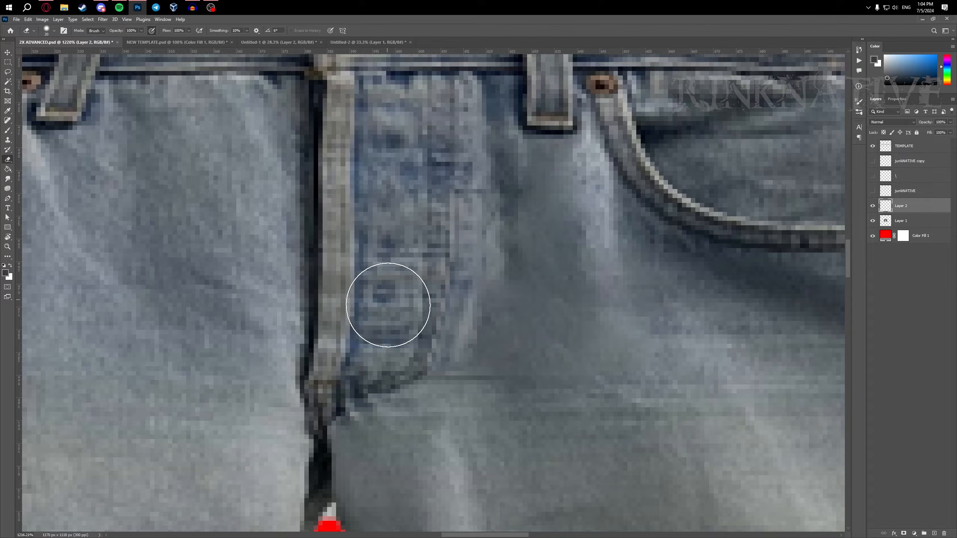
- Check how the patched fly blends with the jeans, and remove the separate Layer 2 so only the jeans' Layer 1 remains
scroll(541, 351, down, 2)
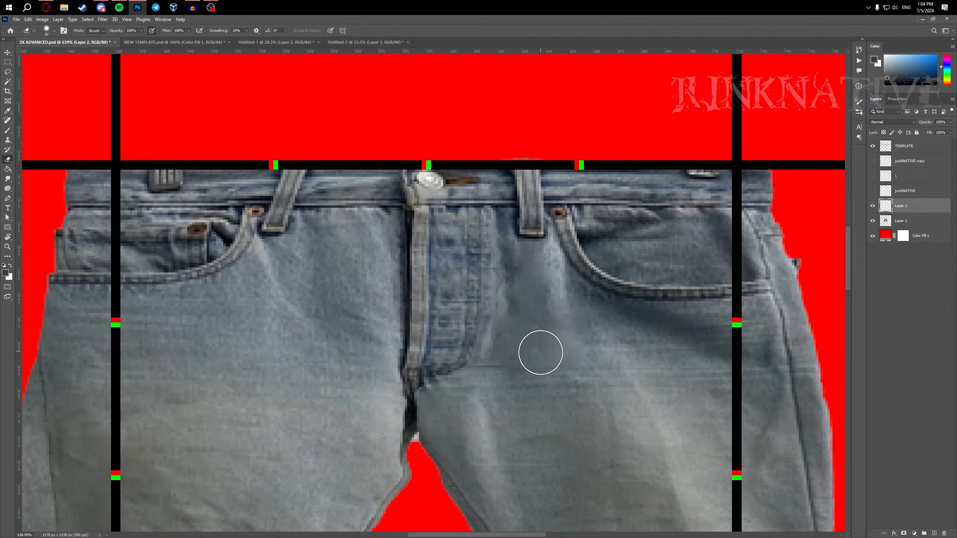
scroll(541, 351, down, 3)
scroll(533, 353, up, 5)
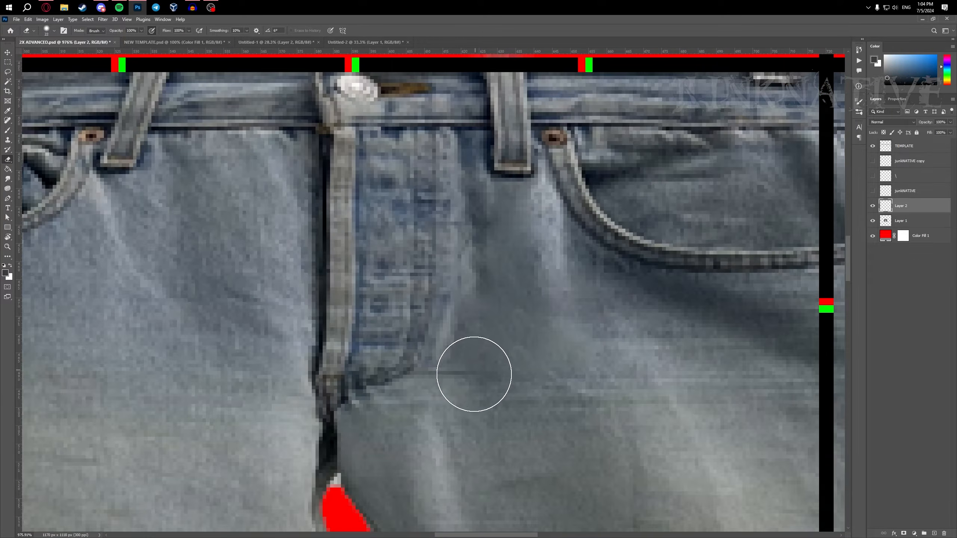
scroll(479, 379, down, 2)
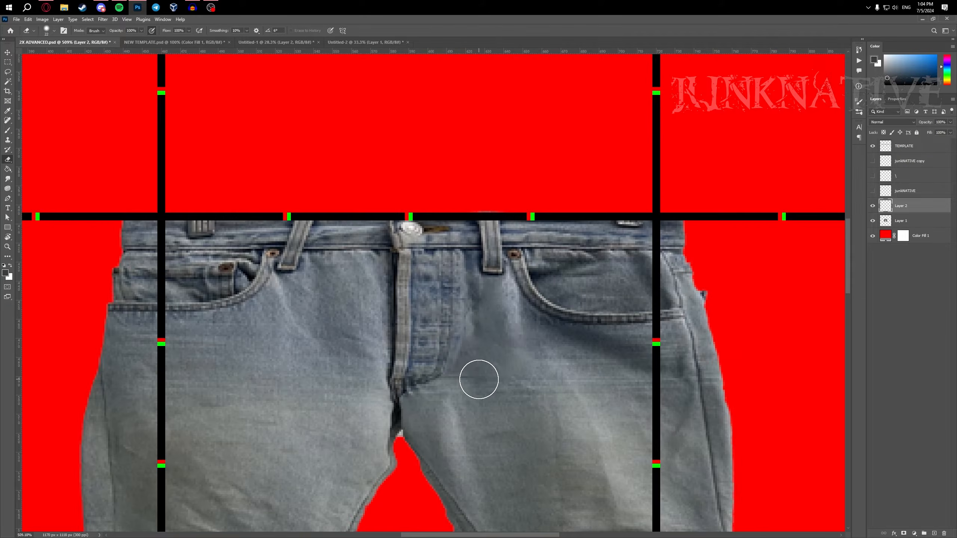
scroll(479, 379, down, 2)
scroll(437, 338, up, 3)
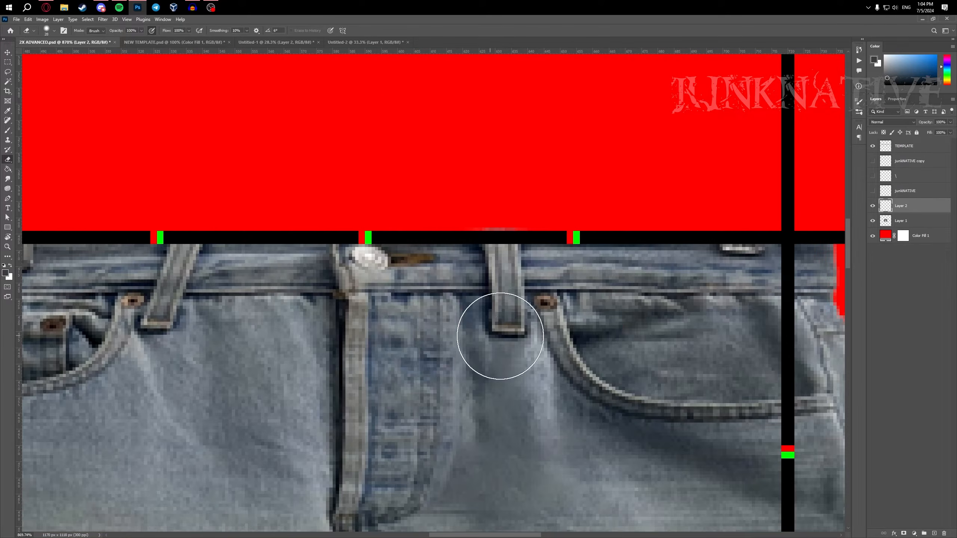
scroll(427, 421, down, 2)
scroll(523, 406, down, 4)
key(Delete)
scroll(526, 410, down, 3)
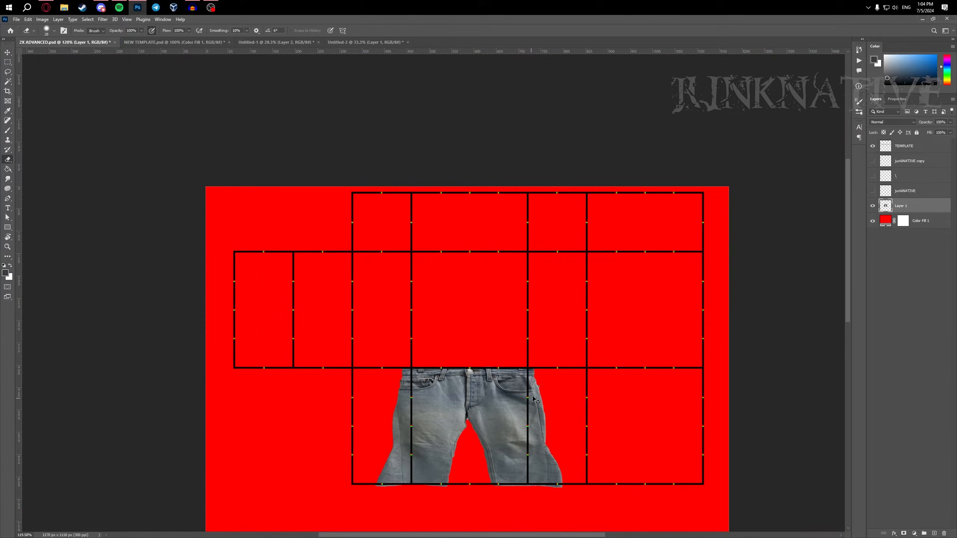
key(v)
scroll(449, 371, up, 4)
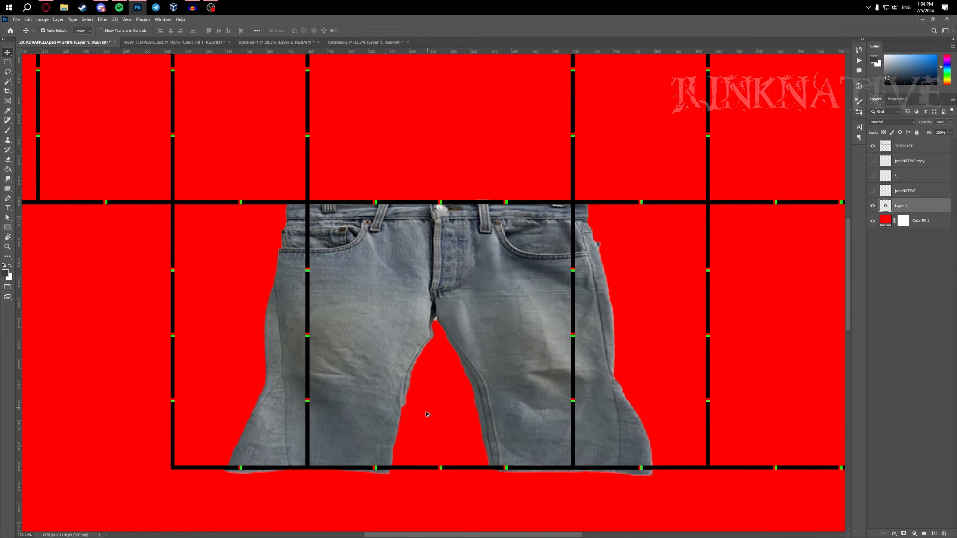
- In Untitled-2, select the back-view jeans as the subject, cut them onto a new layer, and hide Layer 1 and the Background
click(364, 41)
click(8, 81)
click(313, 31)
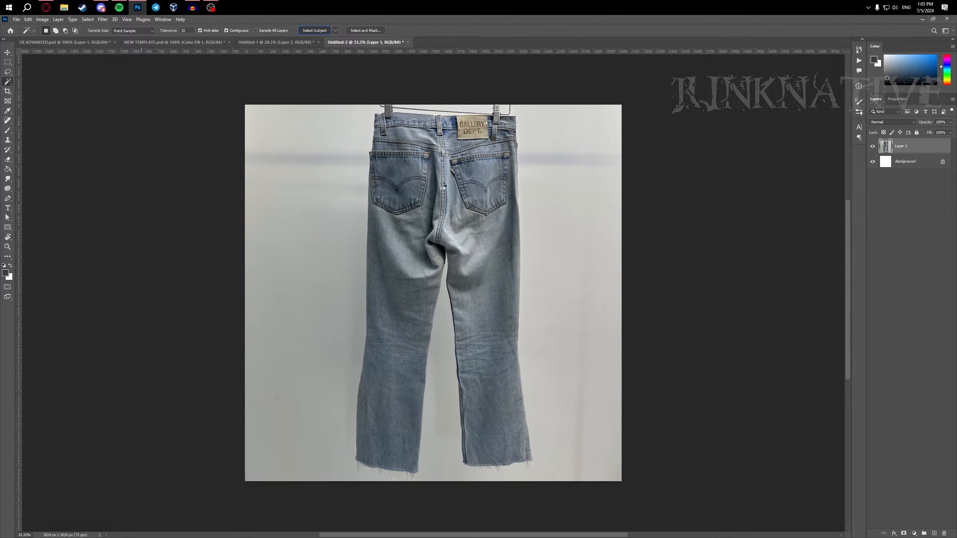
right_click(470, 221)
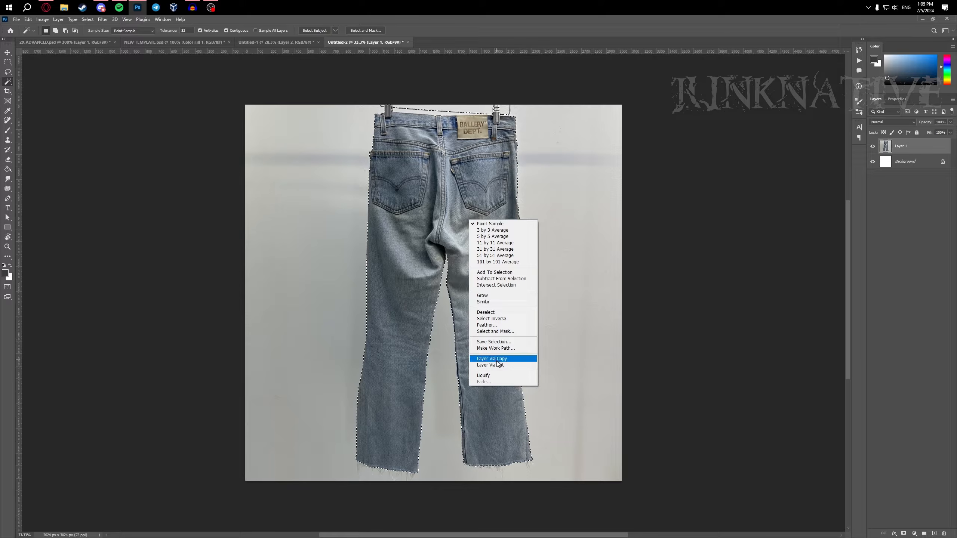
click(492, 365)
click(873, 162)
scroll(442, 105, up, 5)
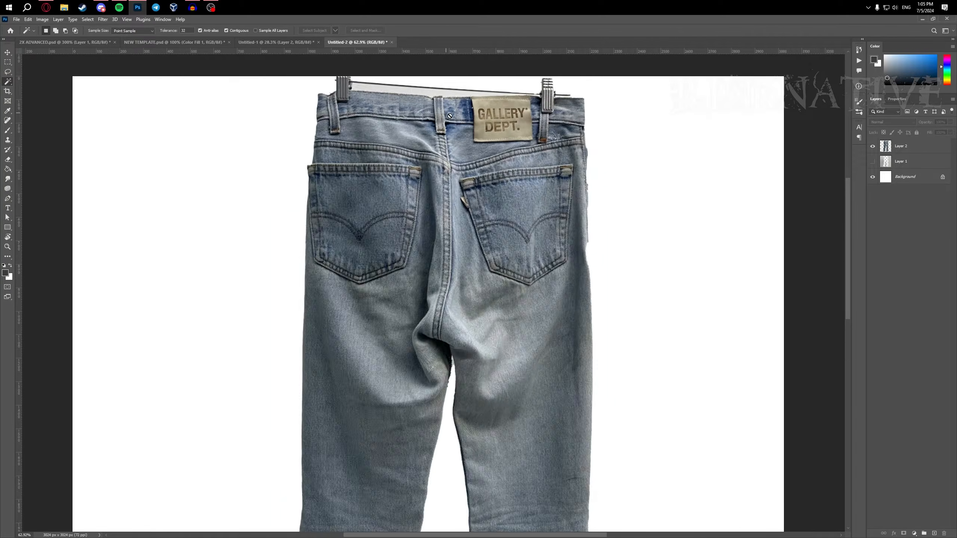
click(873, 176)
- Erase the hanger bar and the clip parts sticking out above the waistband of the back-view jeans
key(e)
alt+right_click(376, 137)
scroll(399, 133, up, 1)
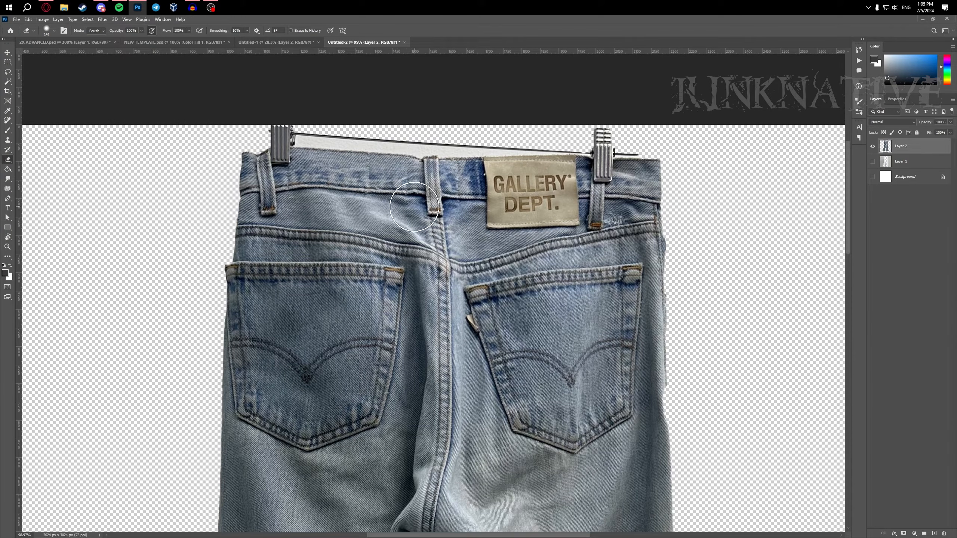
alt+right_click(417, 150)
scroll(435, 172, up, 1)
mouse_move(183, 109)
mouse_down()
mouse_move(368, 107)
mouse_move(605, 125)
mouse_move(487, 118)
mouse_up()
scroll(394, 170, down, 3)
scroll(394, 169, up, 2)
- Open the back-view jeans in Liquify, turn off the backdrop, and push the waistband straighter with a size 670 brush
key(v)
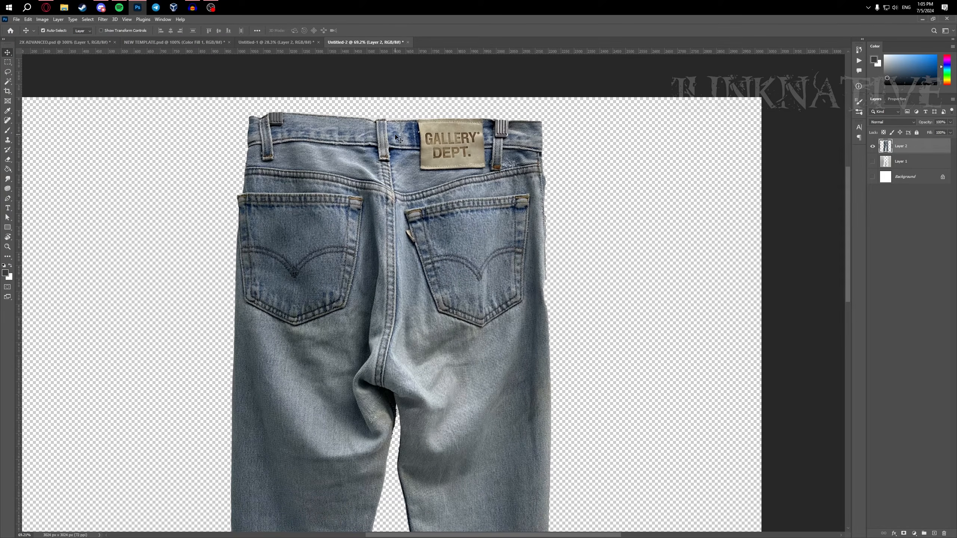
key(shift+ctrl+x)
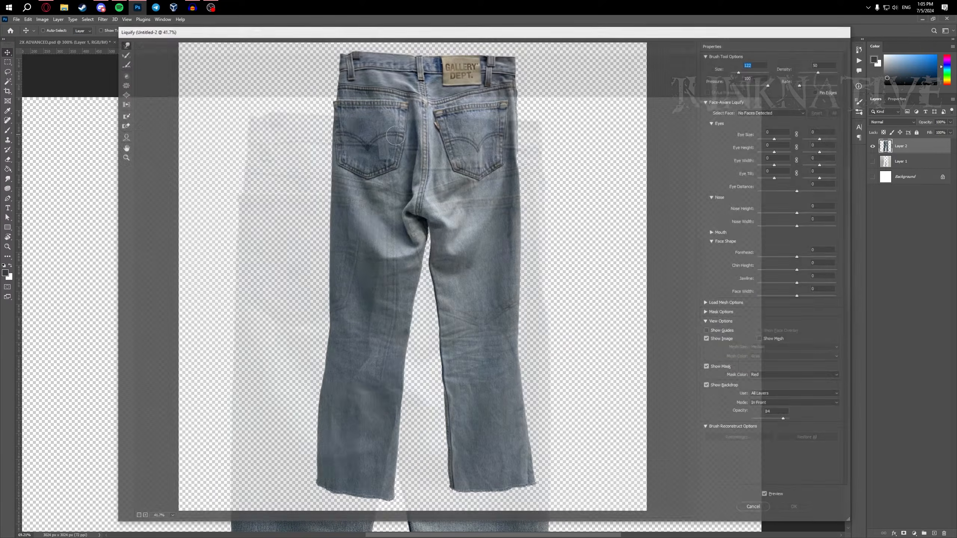
scroll(309, 47, up, 2)
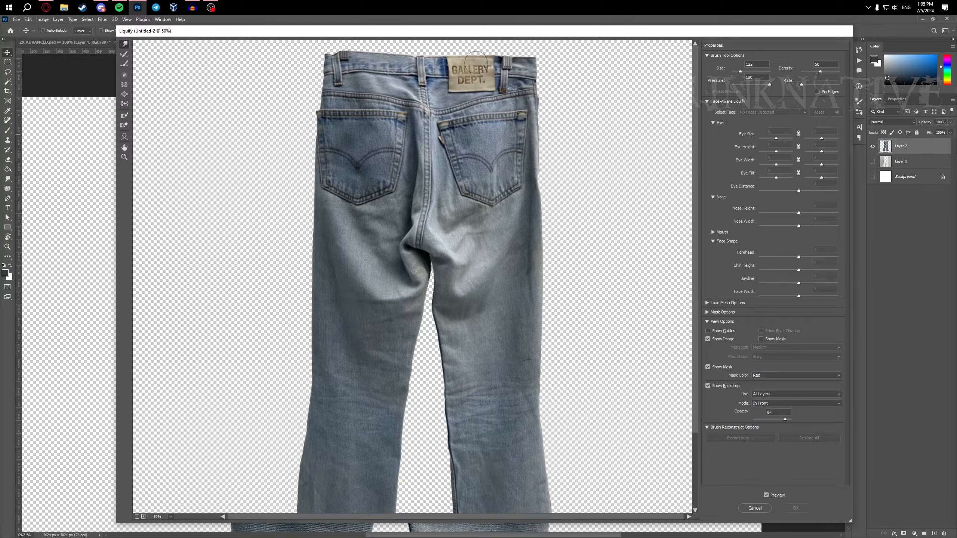
click(737, 390)
mouse_move(517, 266)
mouse_down()
mouse_move(528, 266)
mouse_move(505, 181)
mouse_up()
drag(412, 92, 380, 91)
scroll(328, 77, up, 1)
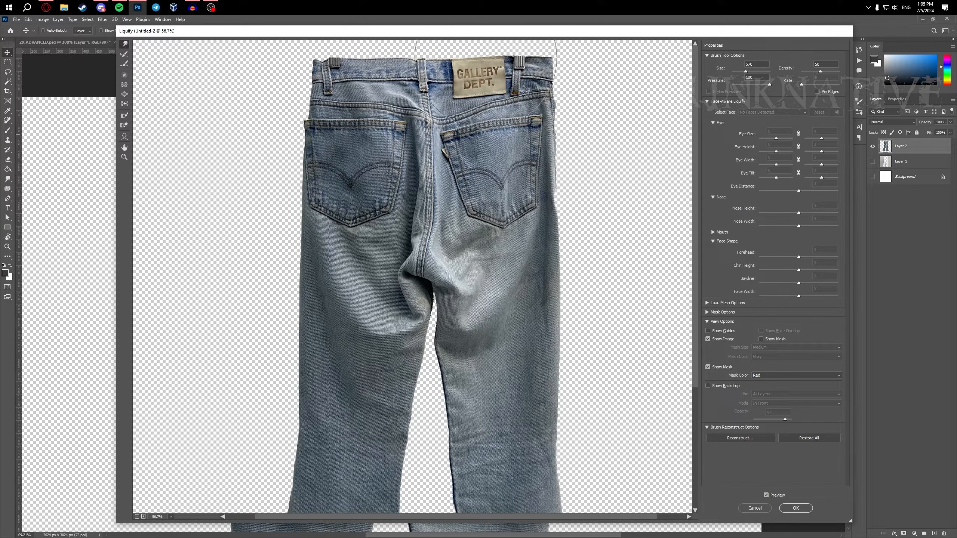
- Refine the back-view jeans' waistband and outer edges in Liquify with smaller brush sizes, and apply the distortion
scroll(362, 69, up, 1)
scroll(347, 75, up, 1)
scroll(345, 73, up, 2)
drag(339, 89, 277, 88)
scroll(279, 87, up, 3)
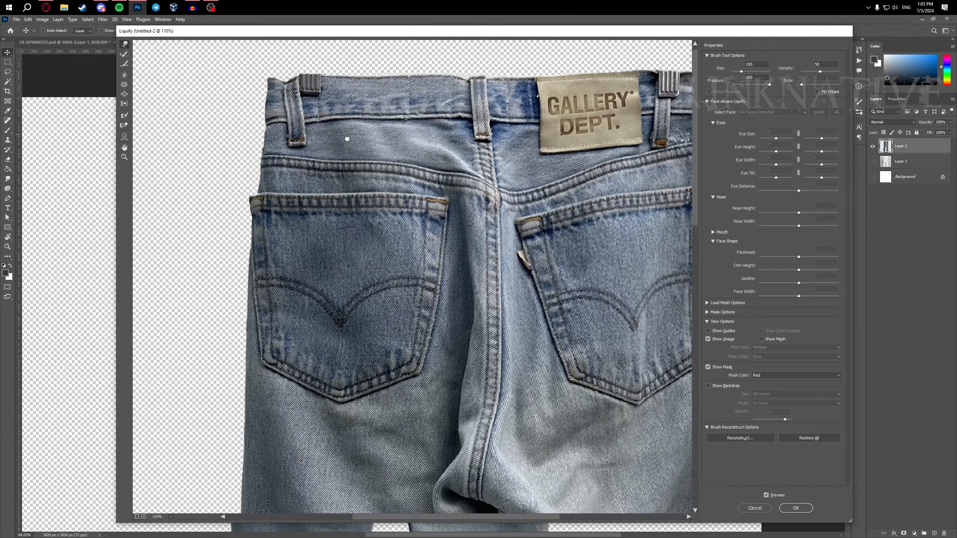
scroll(279, 87, up, 3)
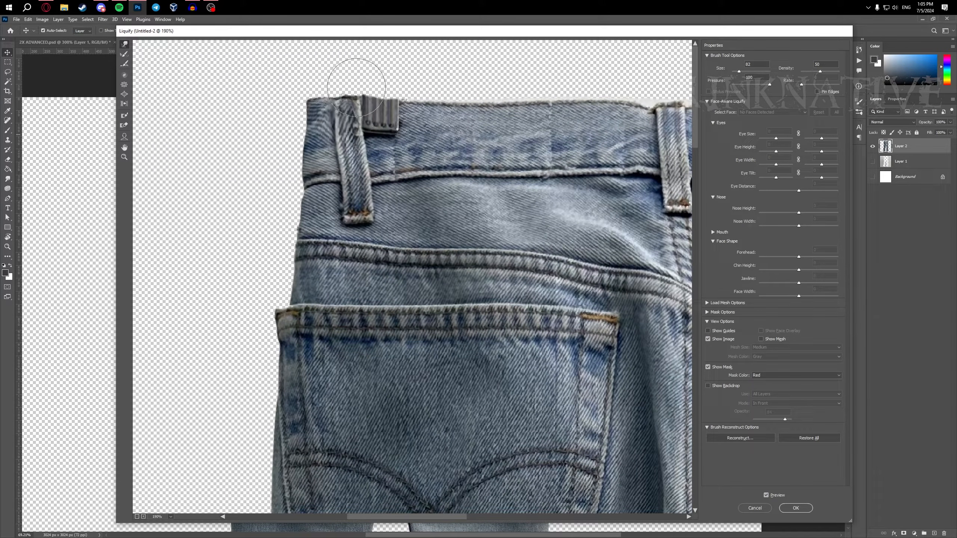
scroll(332, 64, down, 3)
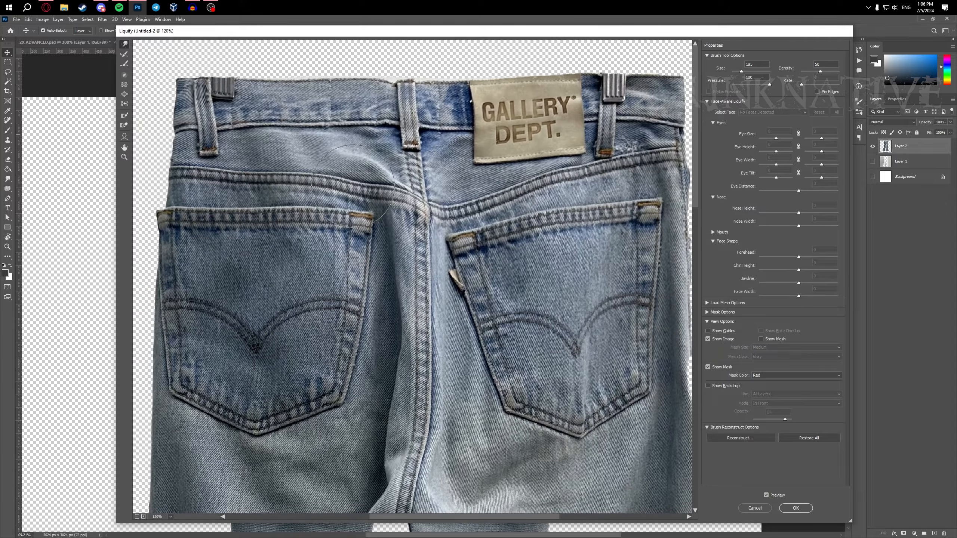
scroll(414, 94, right, 3)
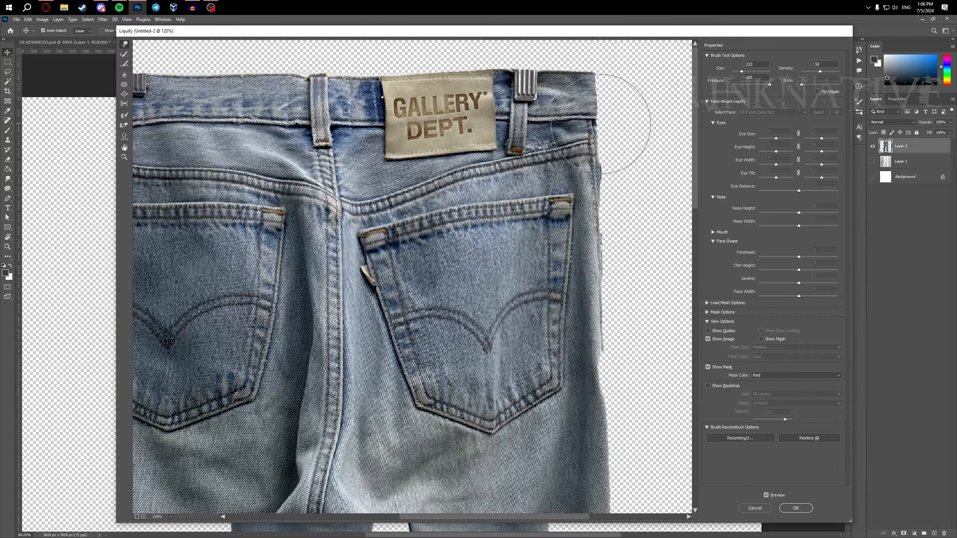
key(Return)
scroll(426, 236, down, 3)
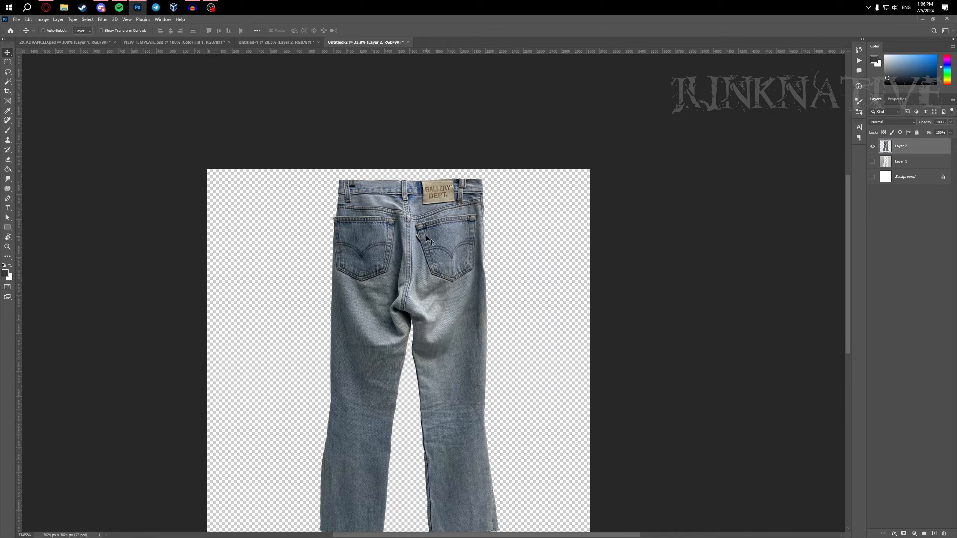
- Paste the back-view jeans into 2X ADVANCED.psd above Layer 1 and put them into Free Transform
scroll(433, 242, right, 1)
click(85, 42)
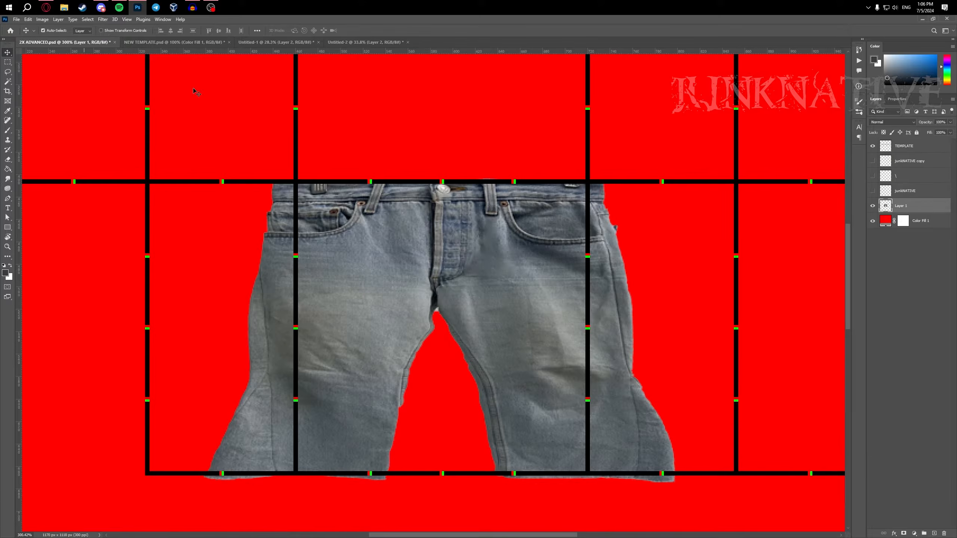
scroll(156, 70, down, 3)
drag(441, 250, 480, 222)
scroll(472, 225, right, 2)
key(ctrl+v)
key(ctrl+t)
- Scale the pasted back-view jeans to about 28% and place them over the template's back leg block beside the front view
scroll(394, 291, down, 3)
scroll(395, 290, down, 4)
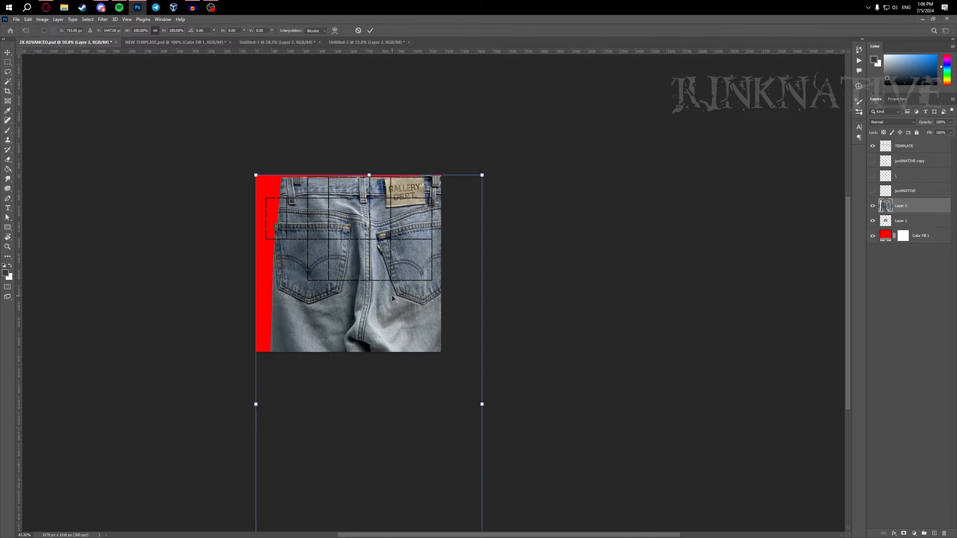
drag(373, 486, 395, 283)
key(ctrl+z)
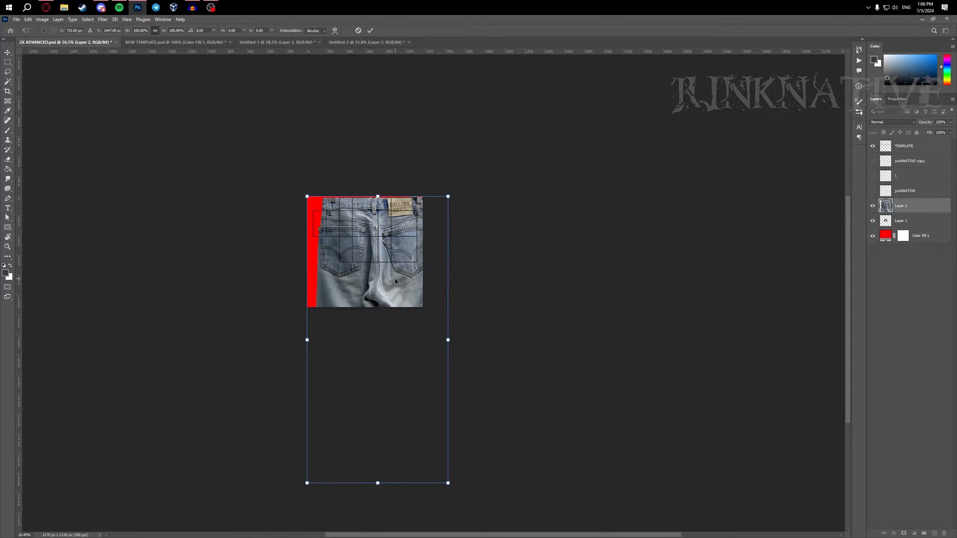
scroll(395, 278, up, 2)
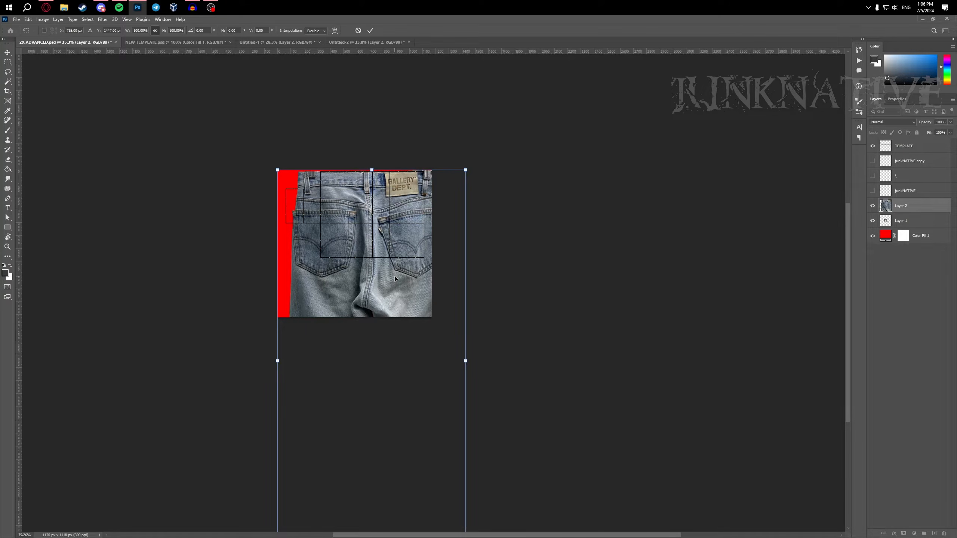
scroll(378, 482, down, 3)
drag(372, 481, 353, 240)
scroll(380, 132, up, 2)
scroll(381, 132, up, 1)
scroll(381, 131, up, 1)
drag(406, 65, 481, 232)
drag(491, 303, 513, 265)
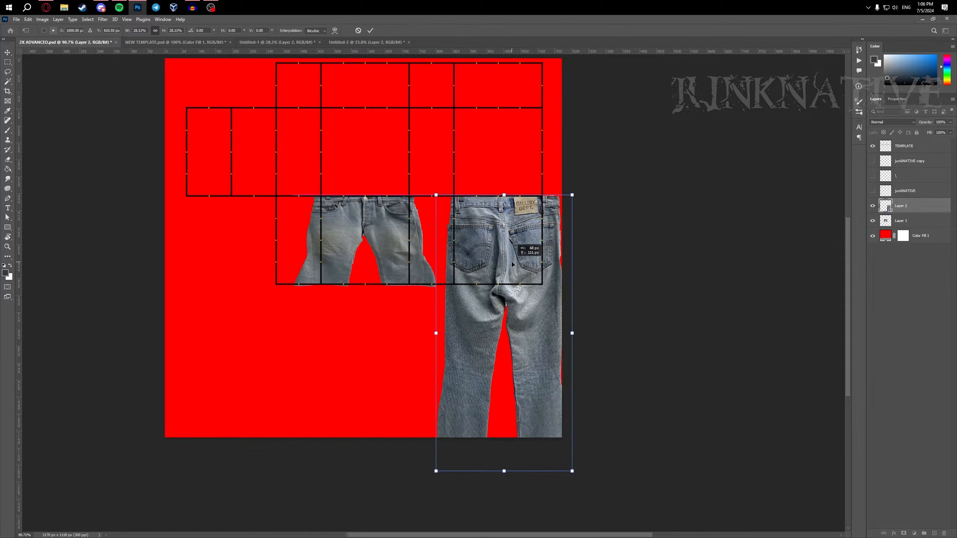
- Nudge the back-view jeans left in small increments to centre them on the template's back block, and apply the transform
scroll(504, 258, up, 2)
key(Left)
key(Left)
key(Left)
key(Left)
key(Left)
key(Left)
key(Left)
key(Left)
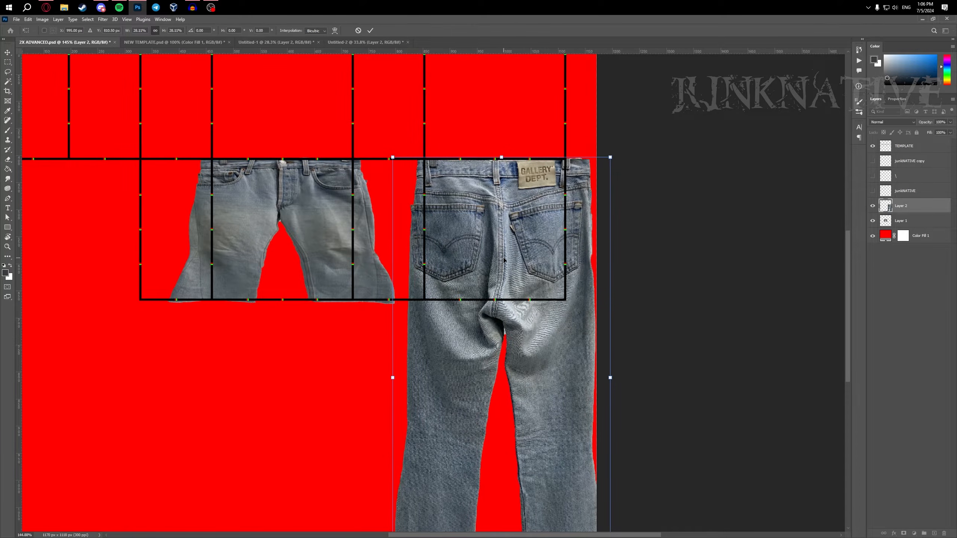
key(Left)
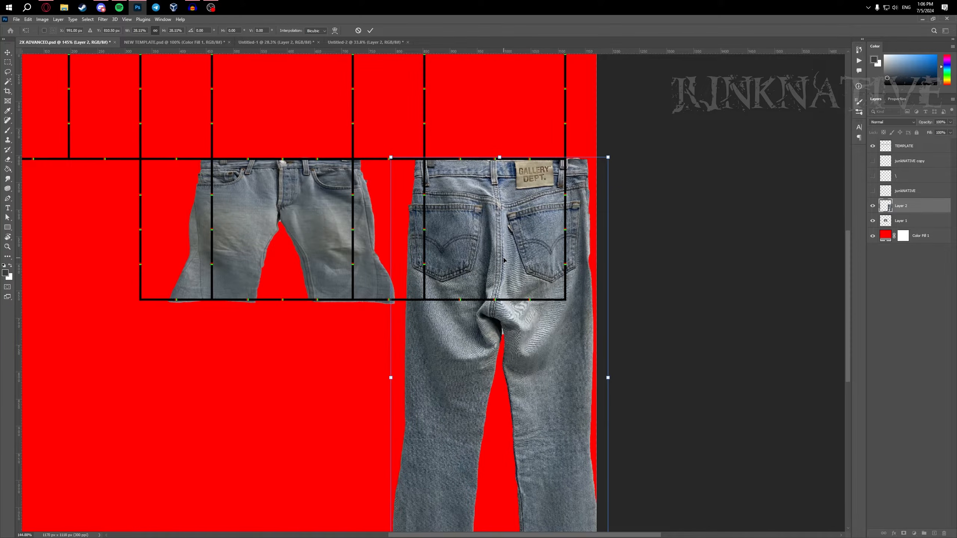
scroll(412, 143, down, 1)
scroll(415, 60, down, 2)
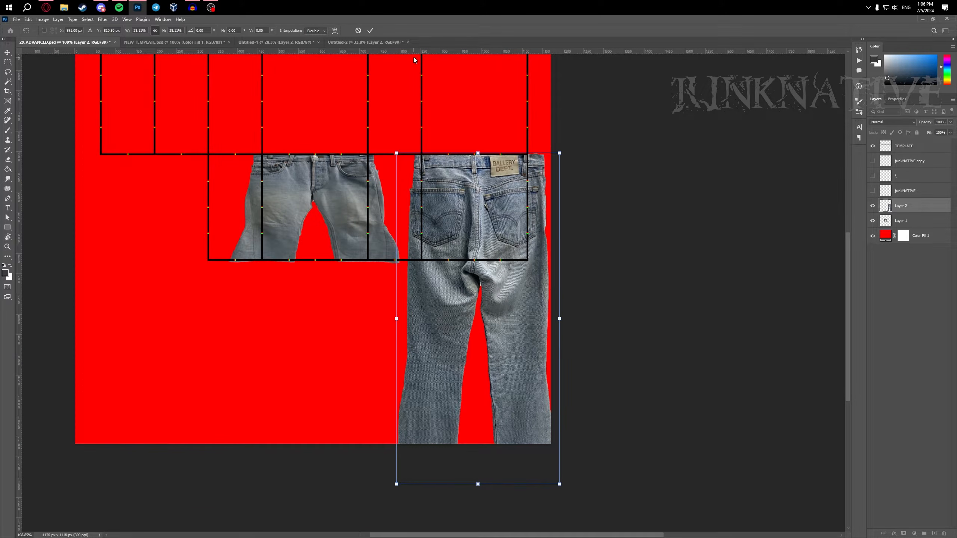
click(370, 31)
- Compress the back-view jeans vertically to about 56% height at full width, keeping the waistband on the template's upper line
key(ctrl+t)
drag(478, 485, 479, 232)
key(ctrl+z)
drag(478, 484, 478, 341)
scroll(433, 173, up, 5)
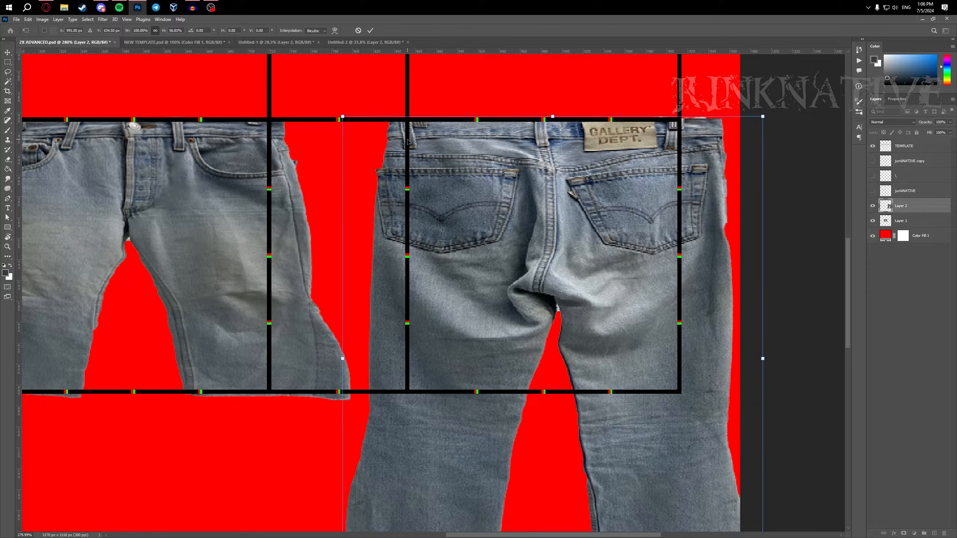
scroll(483, 251, down, 4)
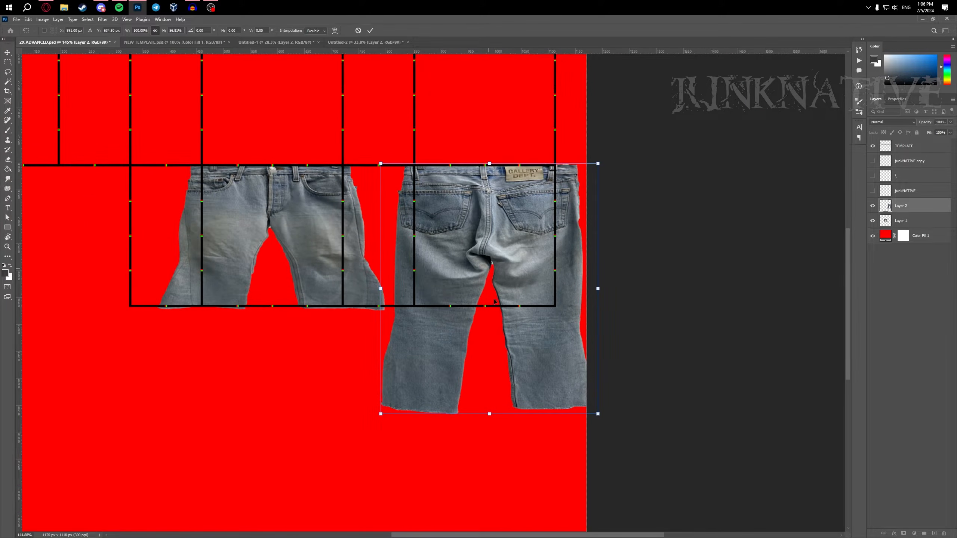
drag(490, 414, 490, 409)
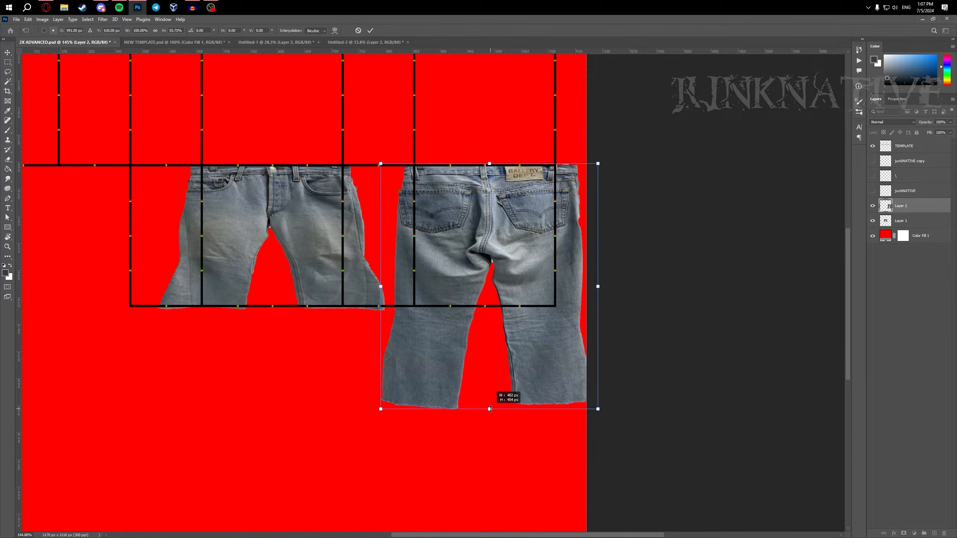
key(Return)
- Marquee-select the back-view jeans from just above the pockets down past the hems
click(417, 129)
key(m)
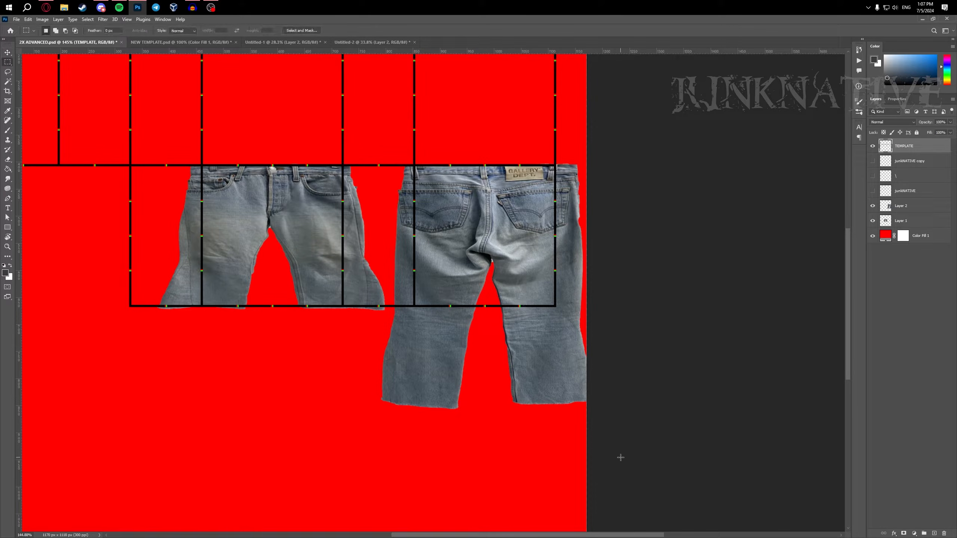
drag(499, 329, 349, 187)
scroll(558, 184, up, 5)
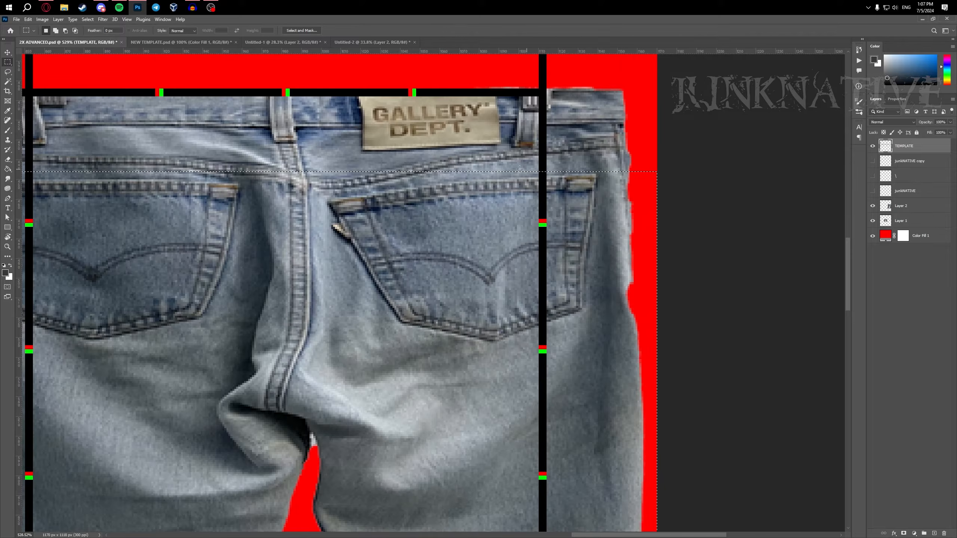
scroll(544, 180, down, 5)
key(ctrl+t)
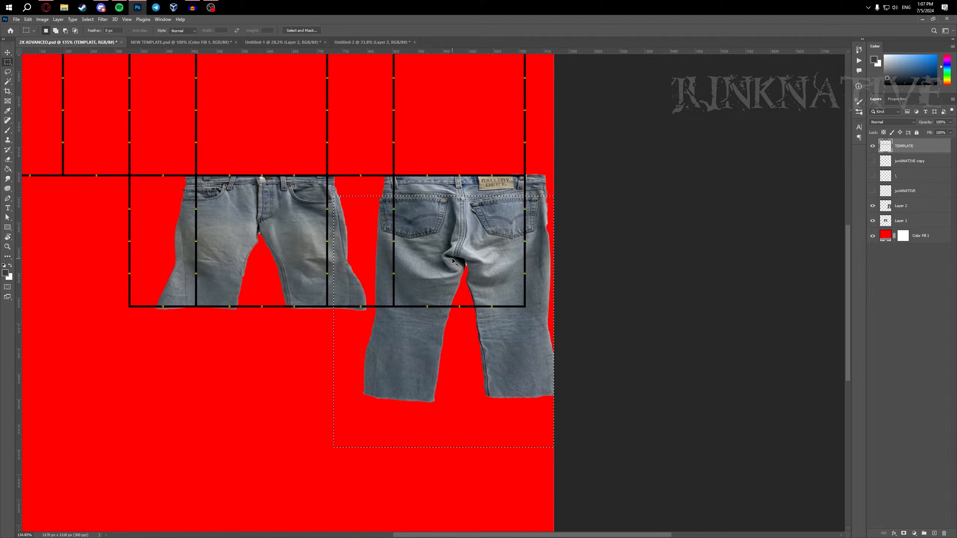
scroll(462, 299, up, 1)
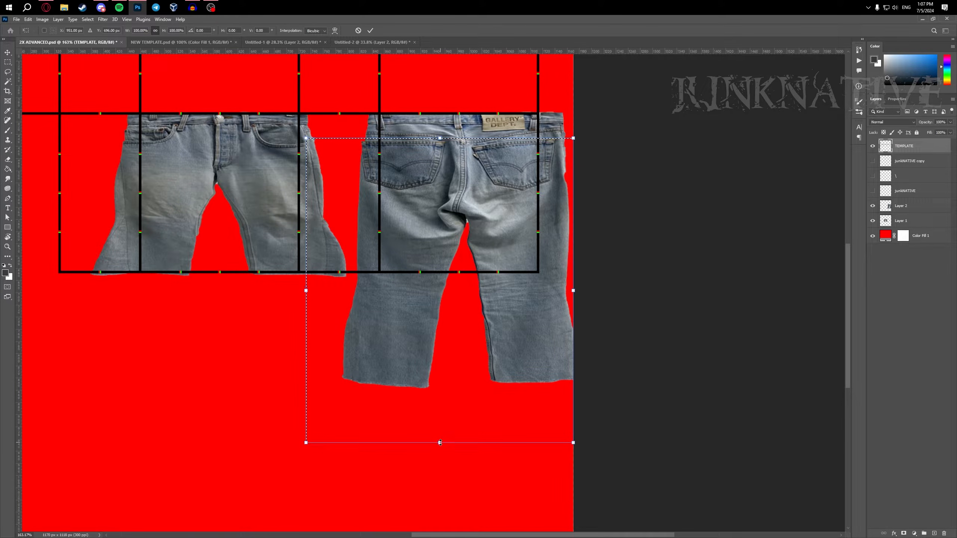
mouse_move(440, 442)
mouse_down()
mouse_move(440, 419)
mouse_move(440, 439)
mouse_up()
key(Escape)
key(v)
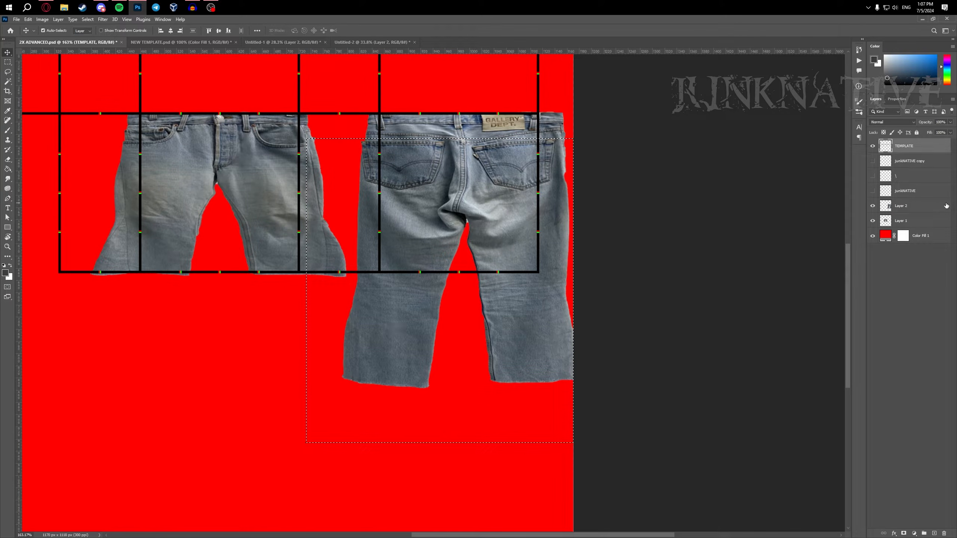
- Hide the rulers and compress the selected part of the back-view jeans on Layer 2 vertically, raising the hems towards the template's lower line
ctrl+click(490, 301)
key(ctrl+t)
key(ctrl+r)
scroll(456, 374, left, 5)
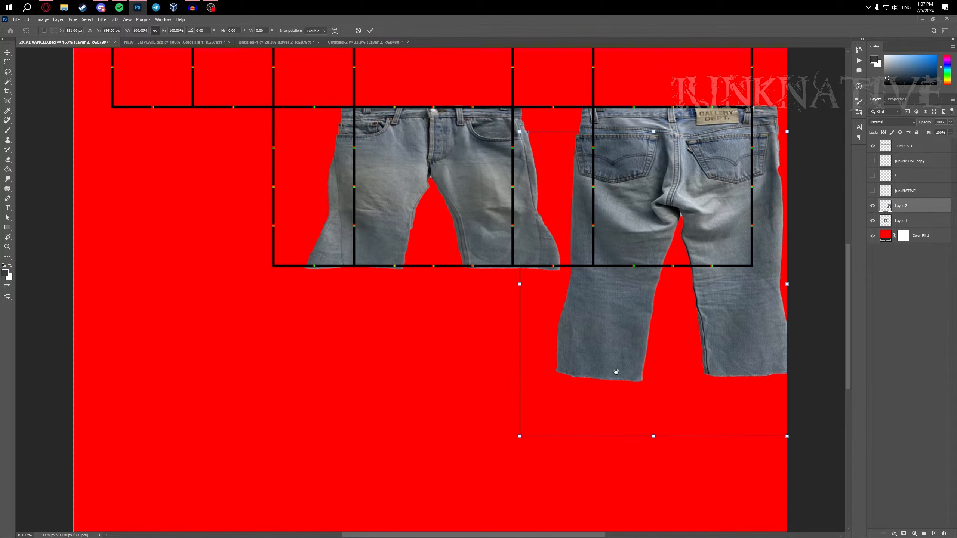
scroll(606, 379, right, 3)
drag(512, 431, 521, 368)
key(Return)
click(507, 417)
scroll(491, 339, up, 1)
scroll(494, 358, right, 1)
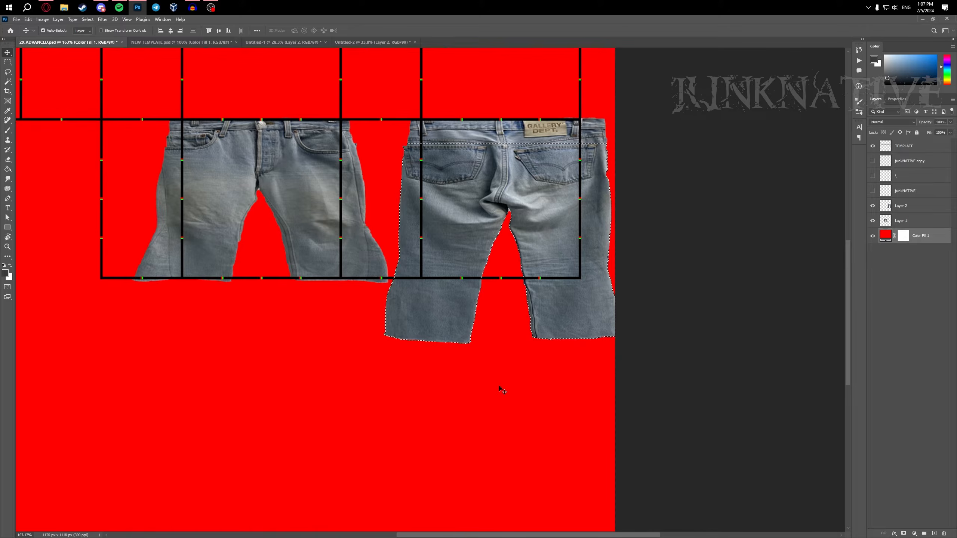
- Replace the selection with one from crotch level past the hems, and compress those legs on Layer 2 until they meet the template's lower line
key(m)
scroll(498, 386, right, 1)
key(ctrl+d)
drag(601, 431, 299, 190)
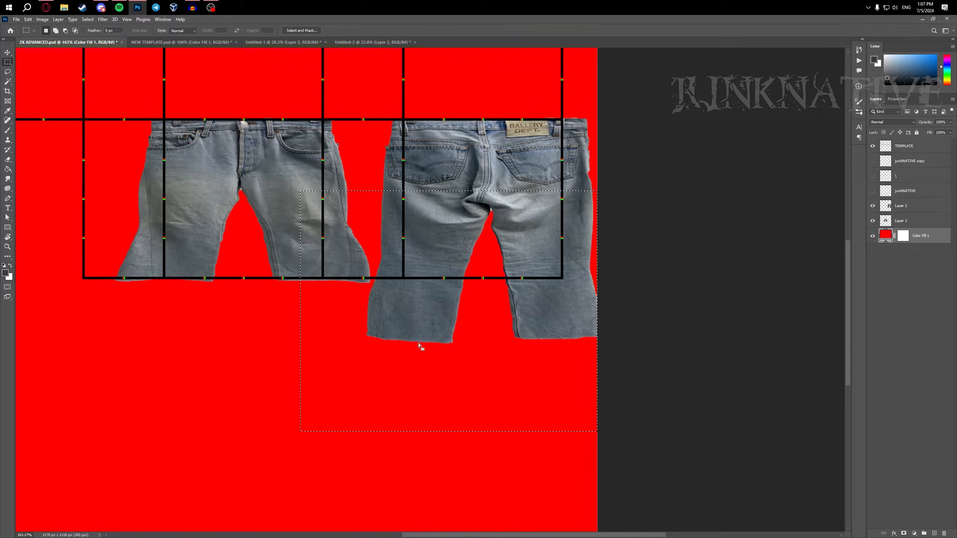
click(917, 206)
key(ctrl+t)
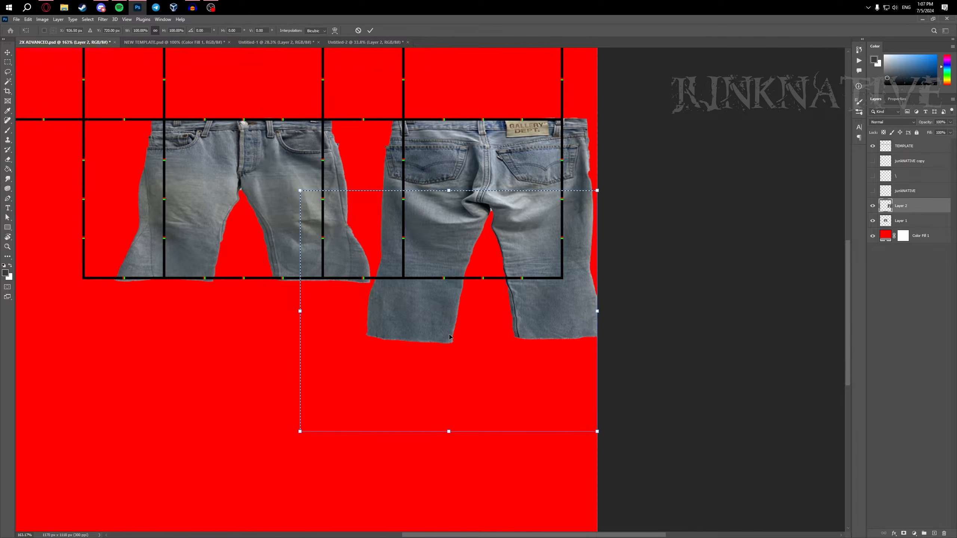
drag(451, 438, 460, 339)
key(Return)
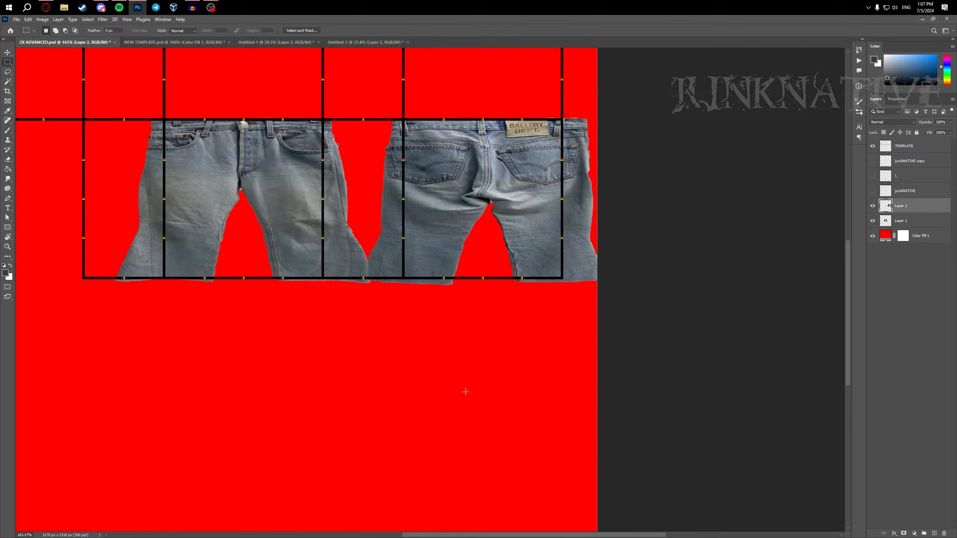
- Check how the shortened back-view jeans fit the template block at the waistband, crotch, hems and outer edges
scroll(464, 334, up, 1)
scroll(463, 331, down, 3)
scroll(471, 302, up, 5)
key(v)
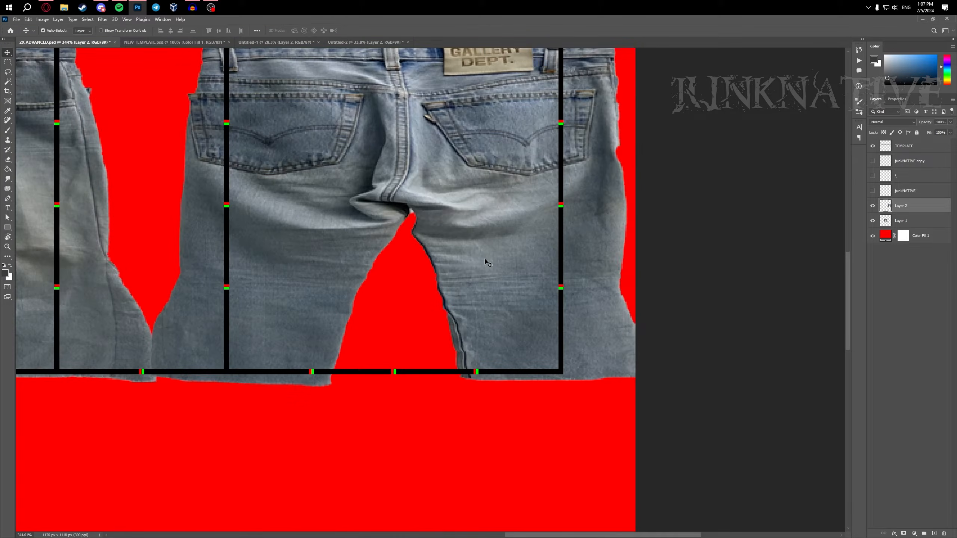
scroll(486, 262, up, 2)
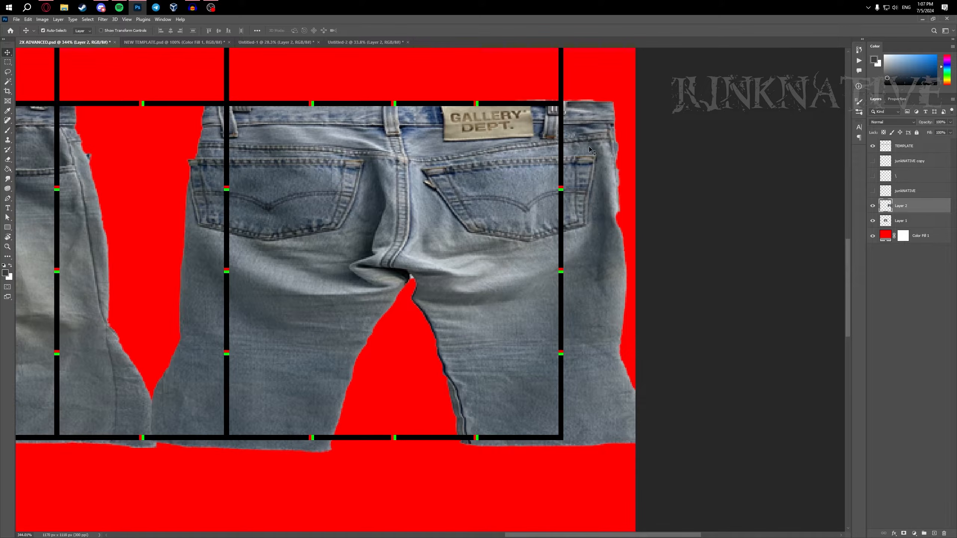
scroll(590, 135, down, 3)
drag(590, 136, 821, 140)
drag(609, 217, 279, 210)
- Draw a rectangular selection about 161 px wide and 256 px high, spanning the back block between its upper and lower lines
key(m)
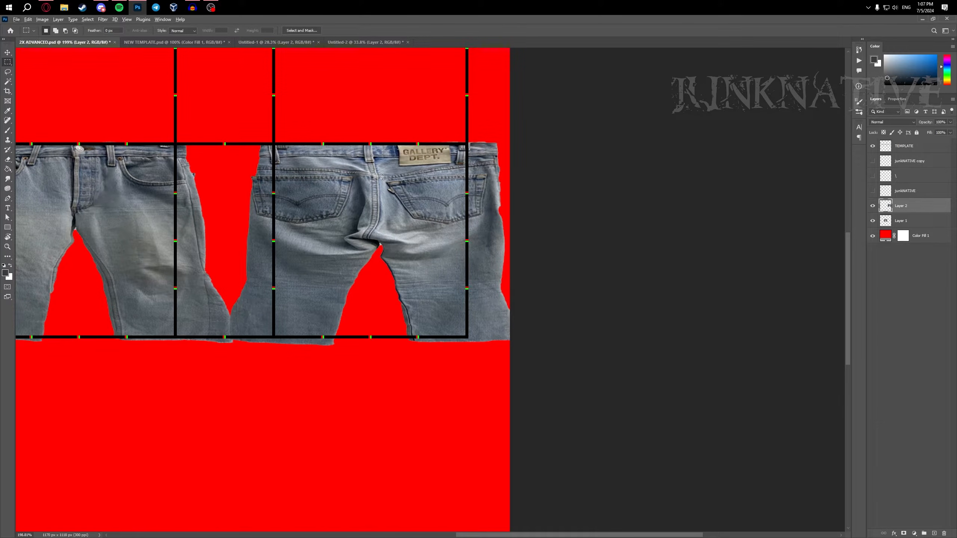
scroll(373, 170, up, 5)
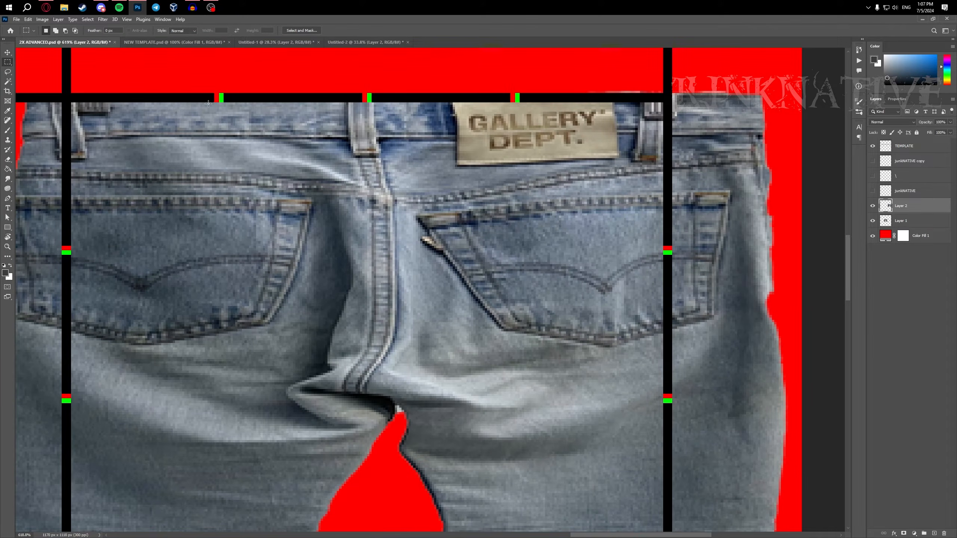
drag(247, 151, 591, 448)
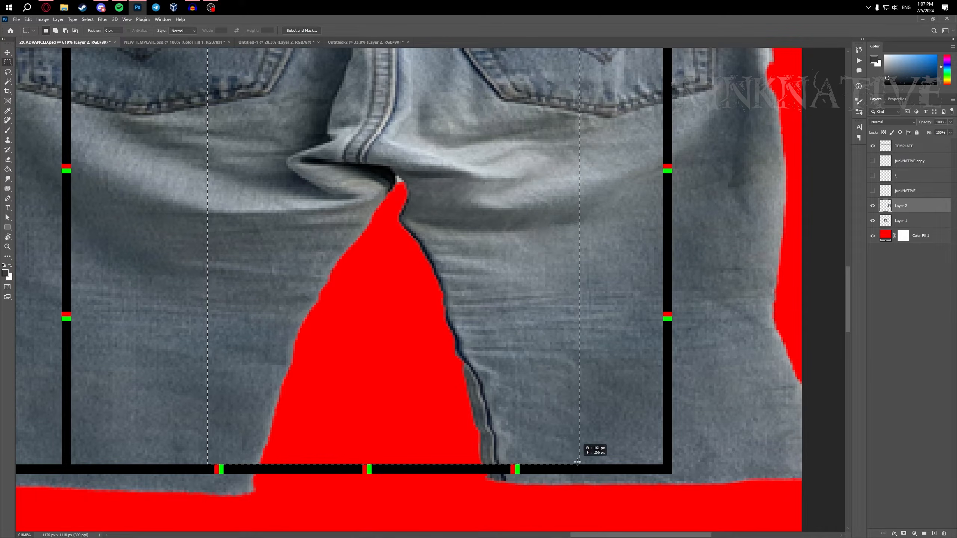
scroll(466, 334, down, 3)
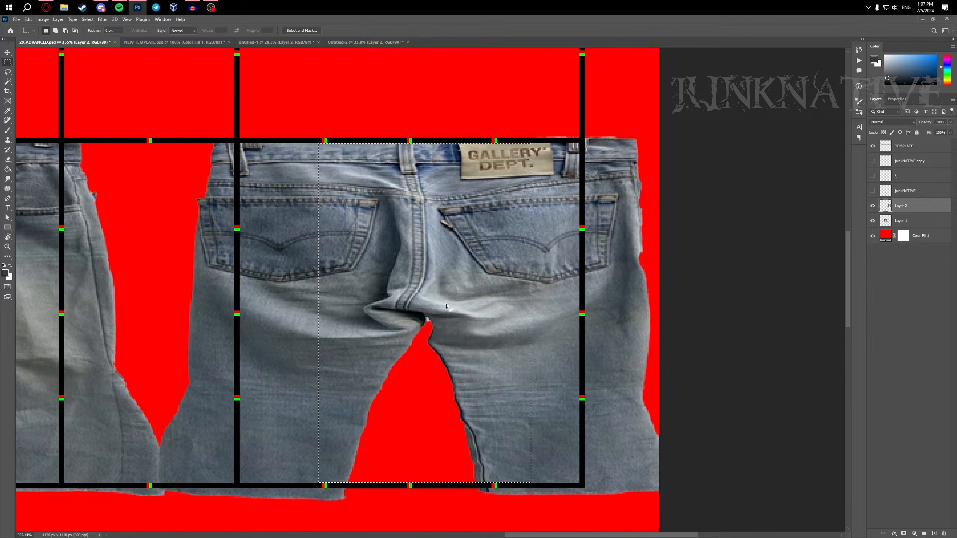
- Move the rectangular selection outline right until its inner edge meets the back block's outer line, covering the overhanging jeans strip
drag(361, 204, 606, 203)
scroll(603, 219, up, 3)
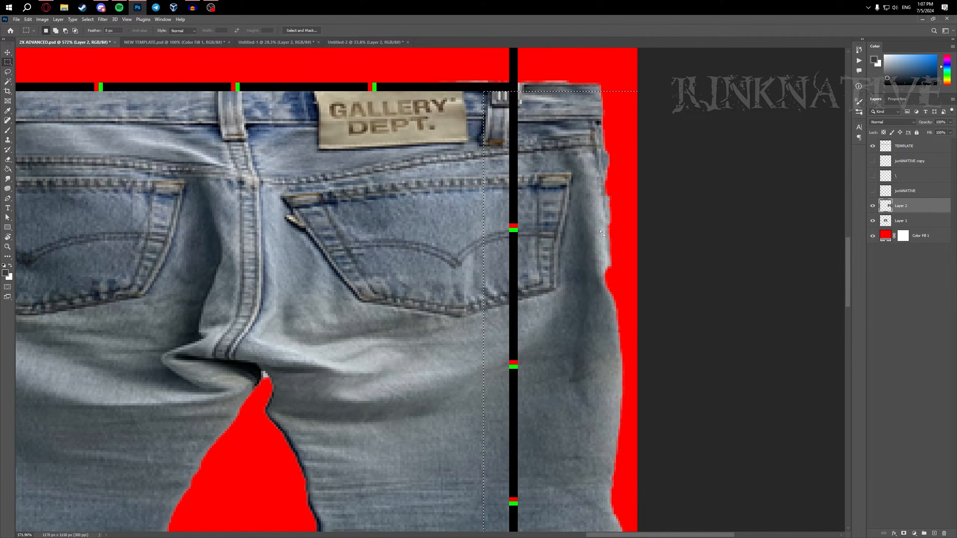
key(Right)
key(Right)
key(Right)
key(Right)
key(Right)
key(Right)
key(Right)
key(Right)
key(Right)
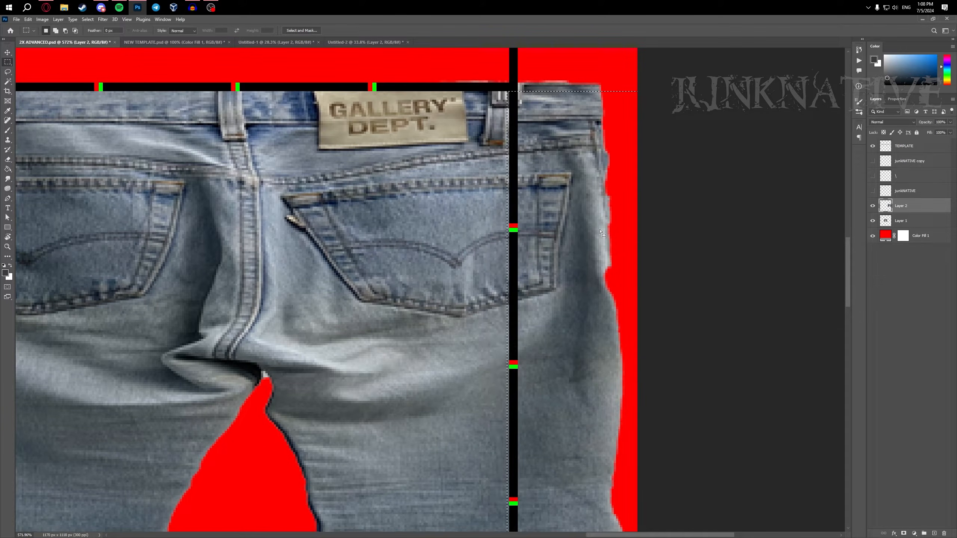
scroll(427, 248, down, 6)
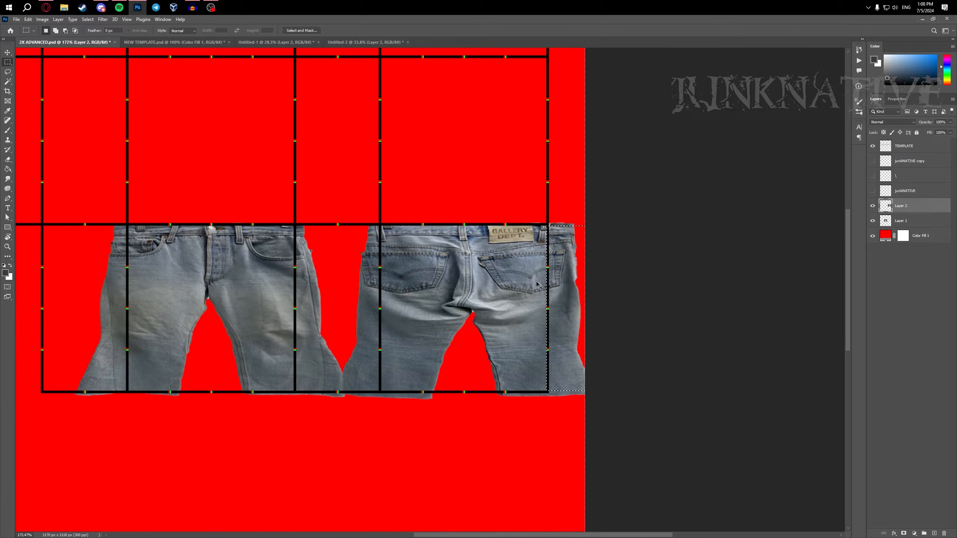
key(Delete)
key(ctrl+d)
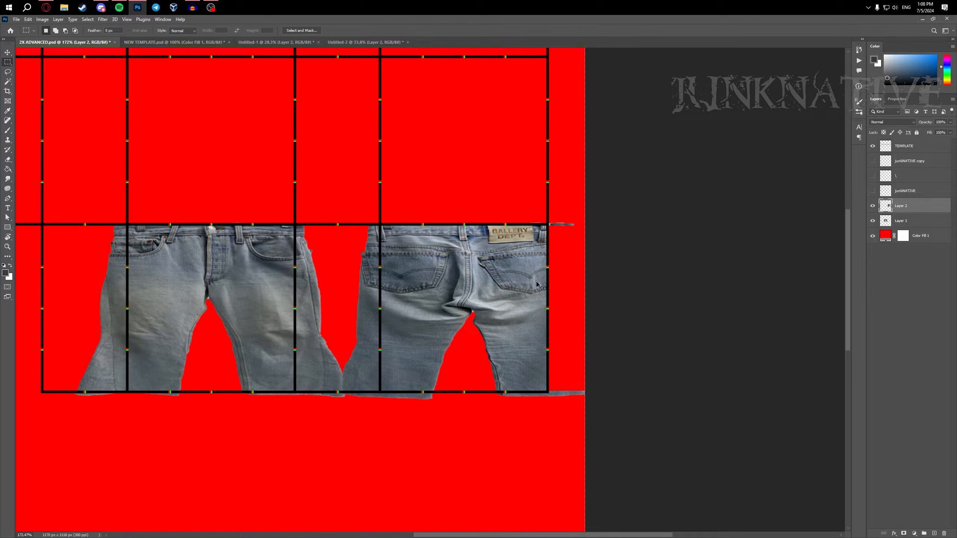
key(ctrl+z)
key(ctrl+z)
- Cut the selected overhanging back-jeans strip onto its own layer and move it flush against the template's opposite outer line, beside the front jeans
key(ctrl+t)
drag(567, 301, 292, 319)
scroll(292, 319, up, 3)
drag(266, 235, 247, 215)
key(Left)
key(Left)
key(Left)
key(Left)
key(Left)
key(Left)
key(Left)
key(Left)
key(Up)
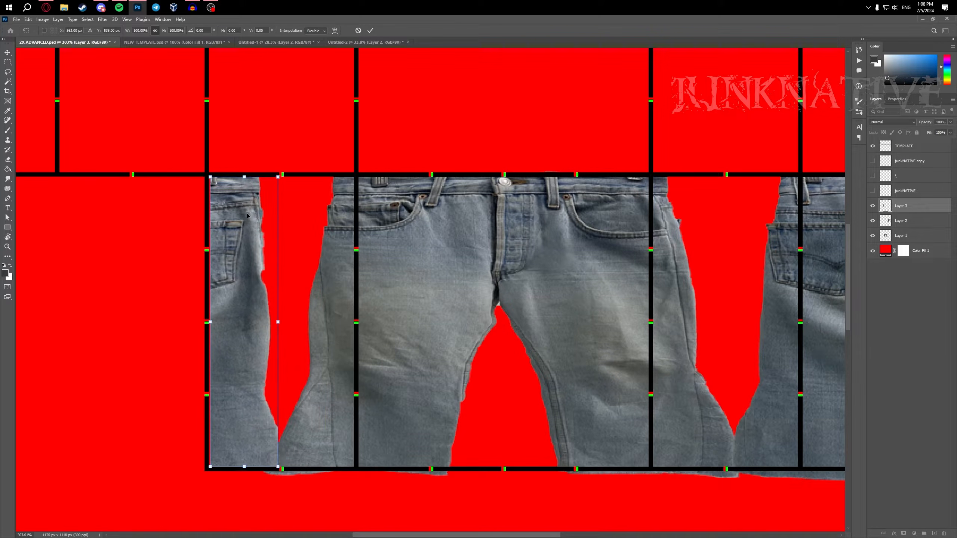
scroll(251, 270, up, 1)
scroll(251, 269, up, 3)
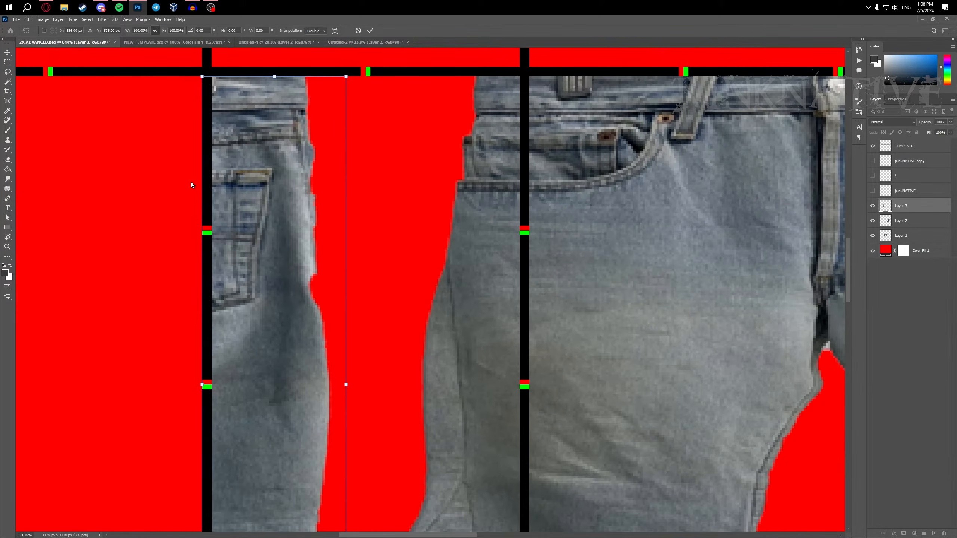
key(Return)
- Delete the leftover Layer 2 slivers sticking out past the back block's outer line at the waistband and hem
key(m)
scroll(267, 236, down, 5)
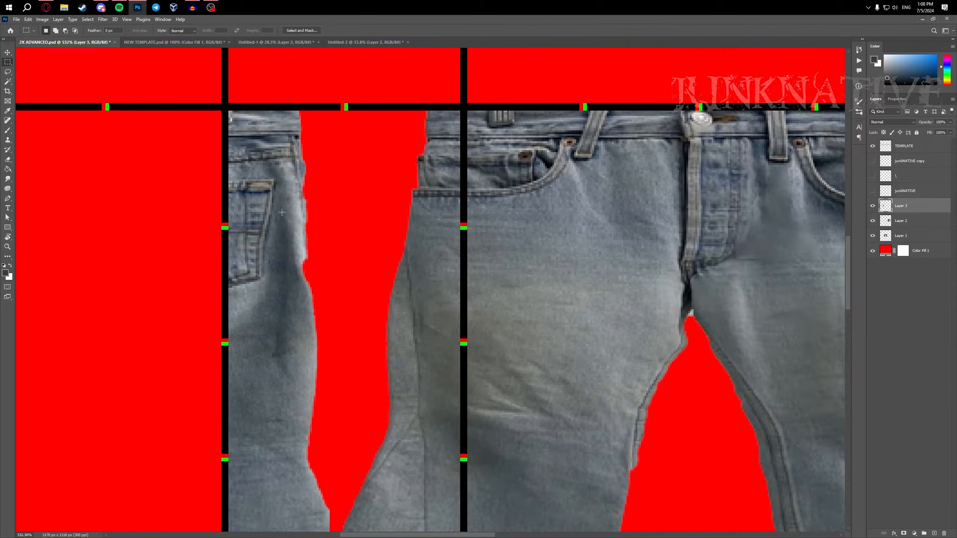
drag(653, 265, 487, 250)
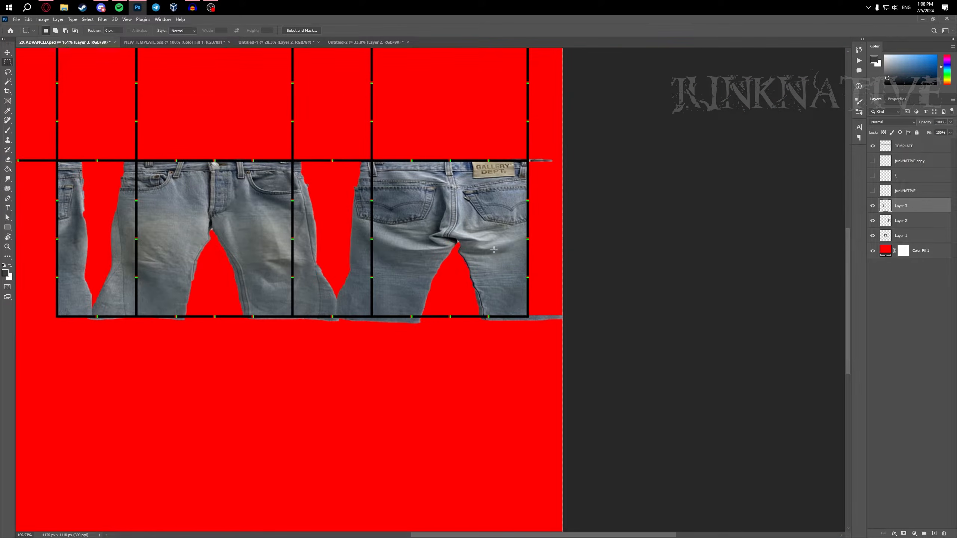
scroll(521, 234, up, 2)
key(v)
click(526, 106)
scroll(526, 106, up, 1)
key(m)
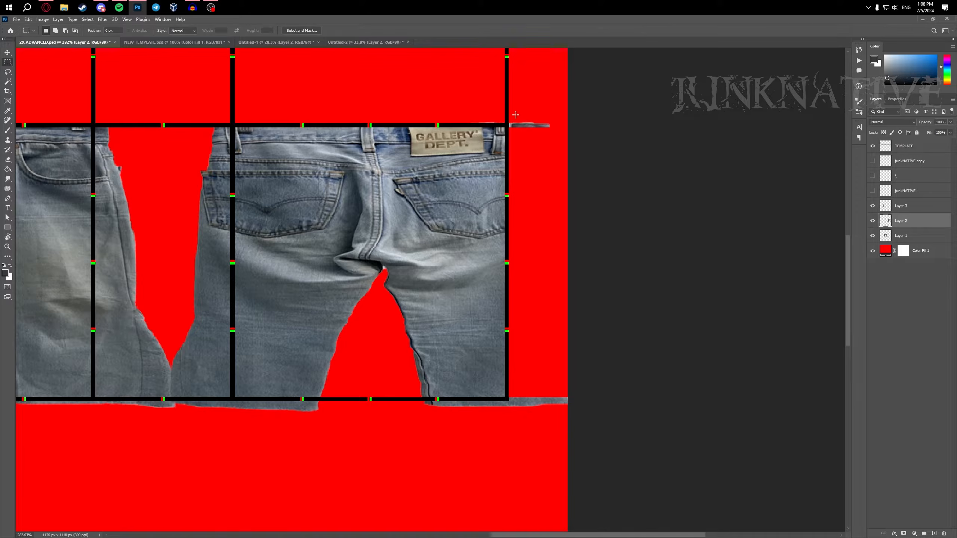
drag(634, 417, 653, 456)
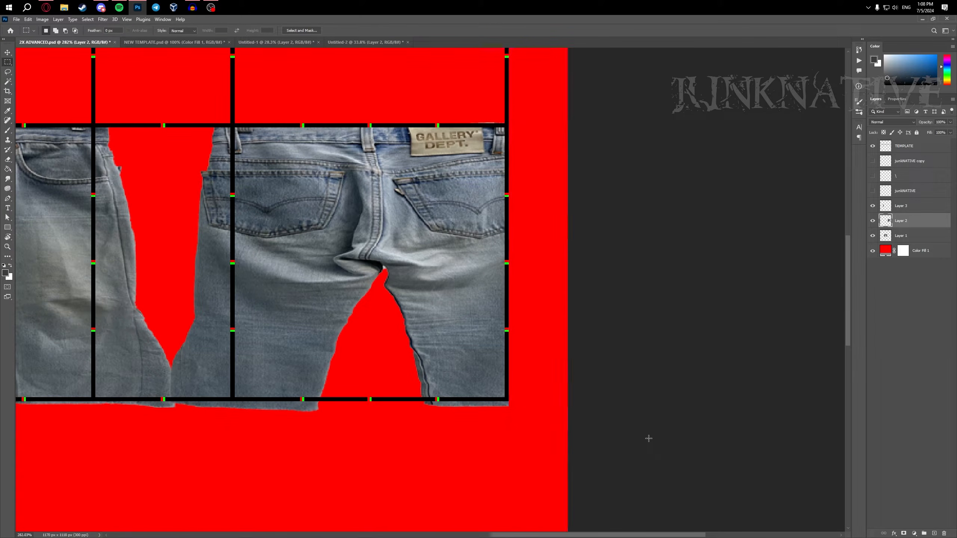
- Lasso the gap between the front legs on Layer 1, including the inner seams, and trim the selection at the template's lower line
drag(329, 331, 413, 315)
key(v)
scroll(413, 315, down, 2)
drag(154, 309, 295, 308)
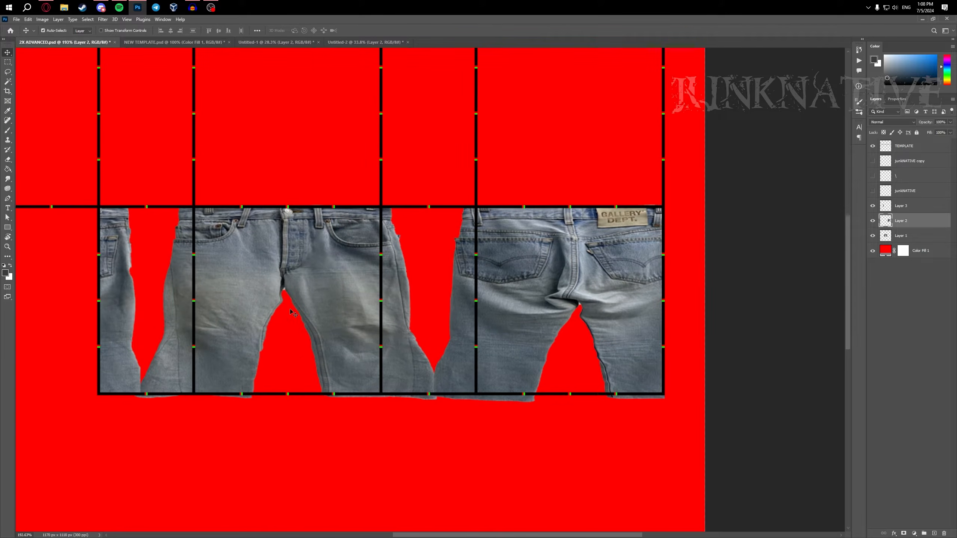
scroll(295, 308, up, 4)
click(256, 328)
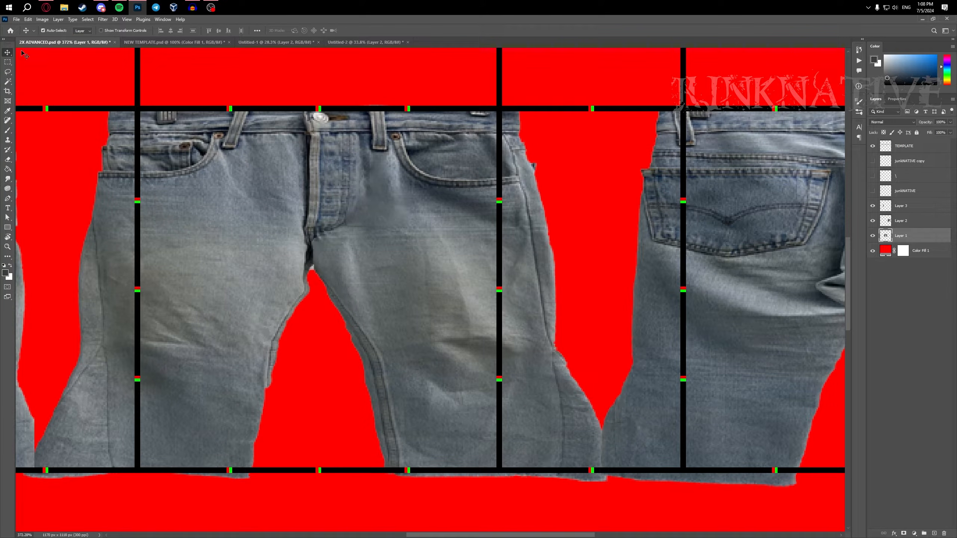
click(10, 73)
scroll(234, 376, up, 1)
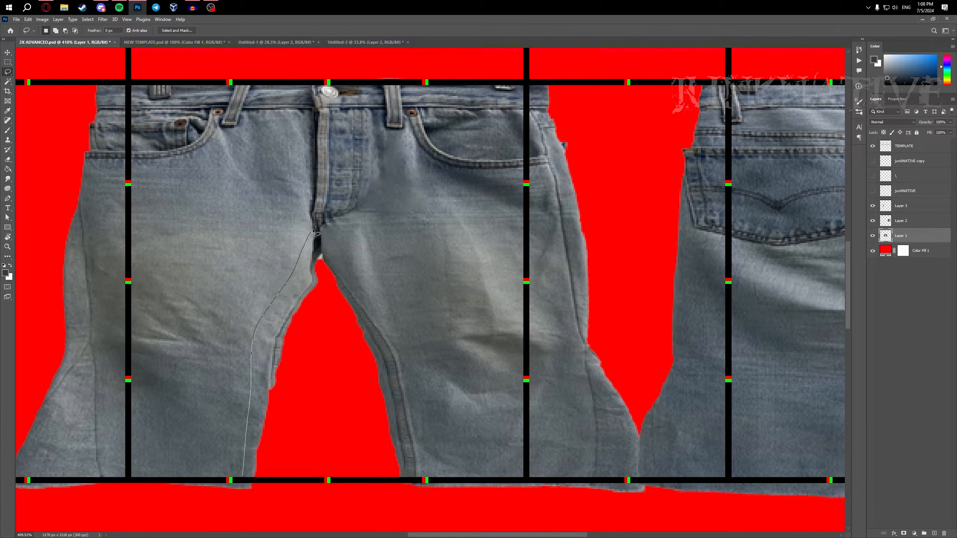
scroll(324, 484, down, 1)
key(m)
drag(248, 481, 243, 458)
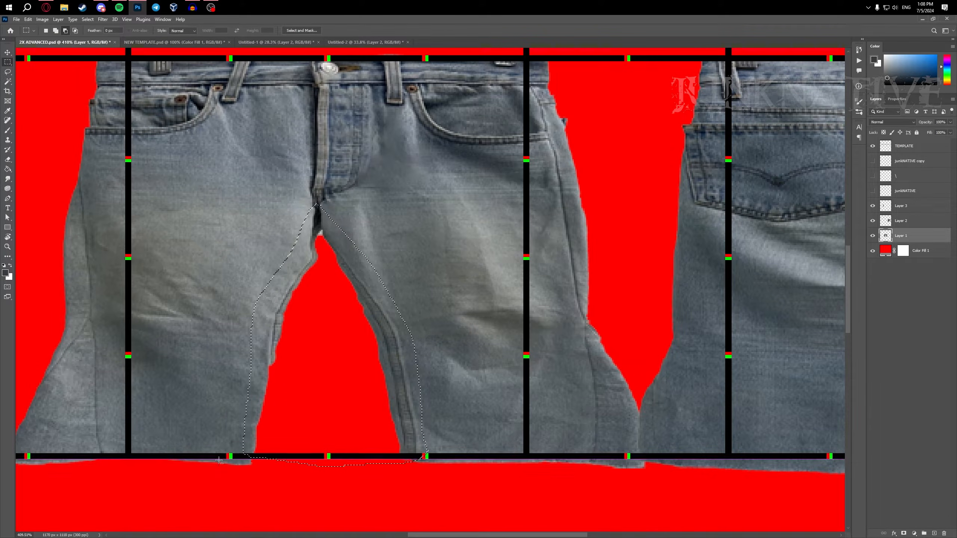
- Fill the selected gap between the front legs with denim using Content-Aware Fill, output to the current layer, and clear the selection
right_click(328, 382)
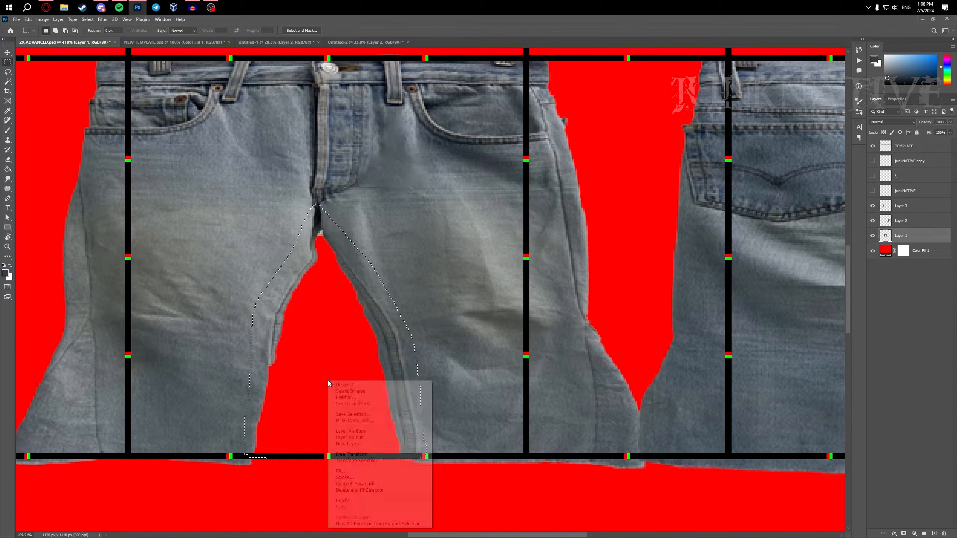
click(363, 484)
key(Return)
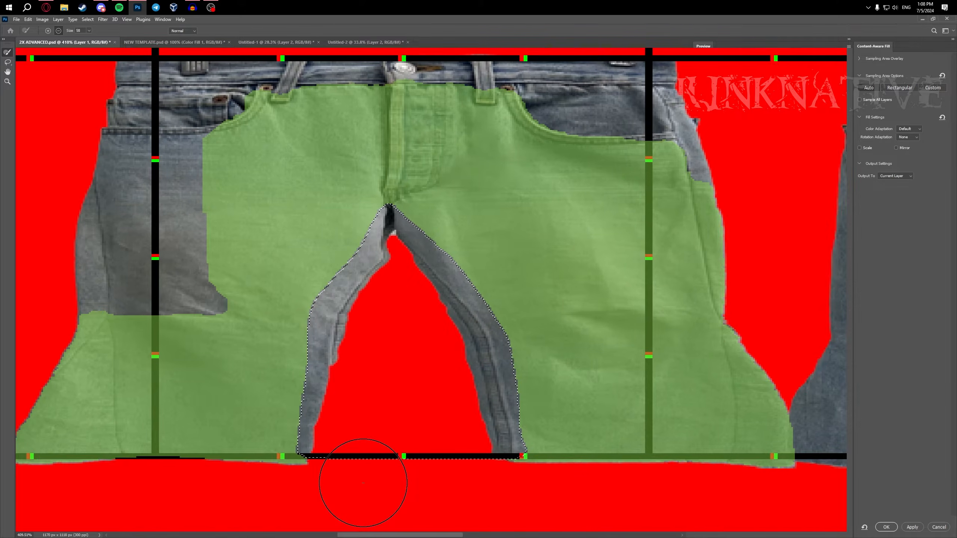
scroll(498, 339, down, 2)
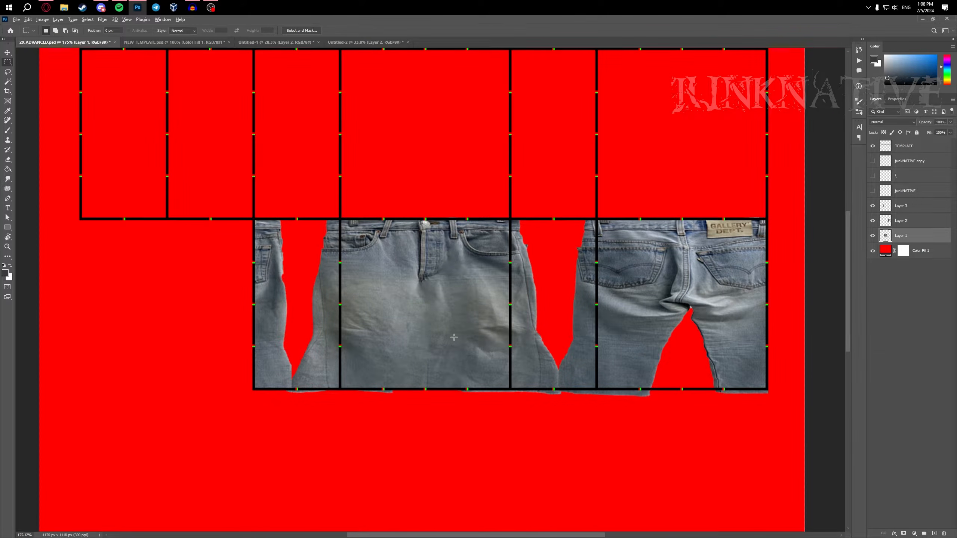
- Retouch the seam lines and blemishes in the filled front area with a smaller Spot Healing Brush
scroll(454, 338, up, 5)
click(8, 119)
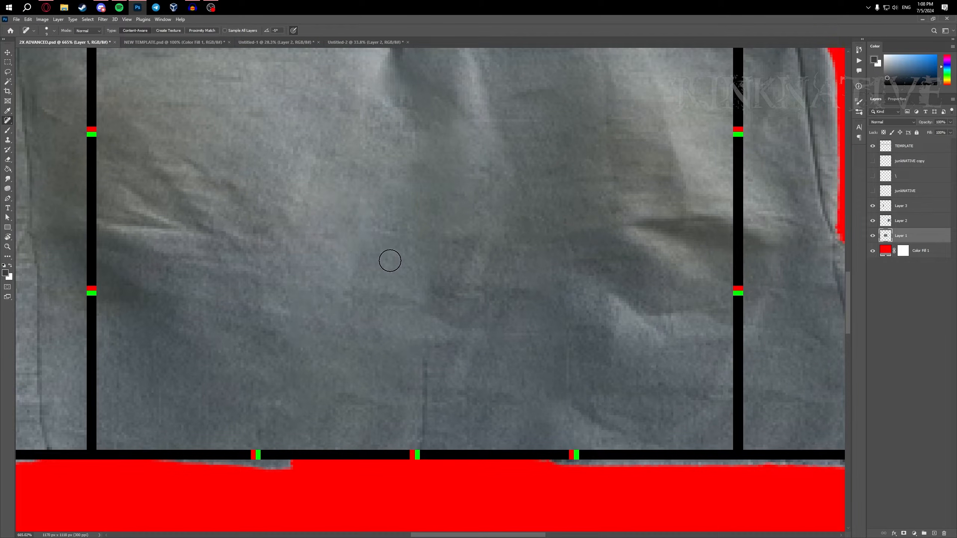
key(bracketleft)
key(bracketleft)
scroll(415, 332, up, 1)
drag(420, 319, 416, 439)
scroll(470, 425, down, 6)
scroll(487, 396, up, 7)
click(451, 366)
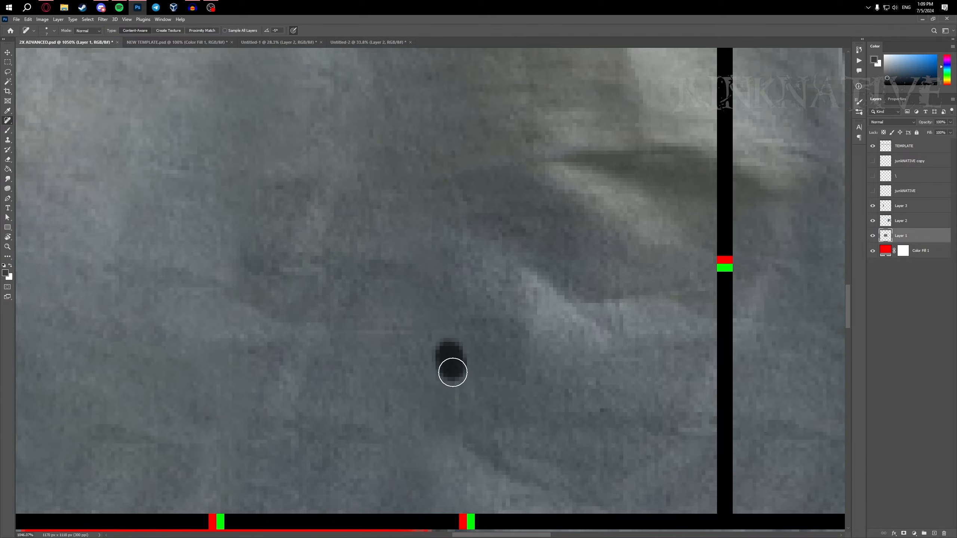
drag(350, 331, 423, 331)
scroll(500, 406, down, 5)
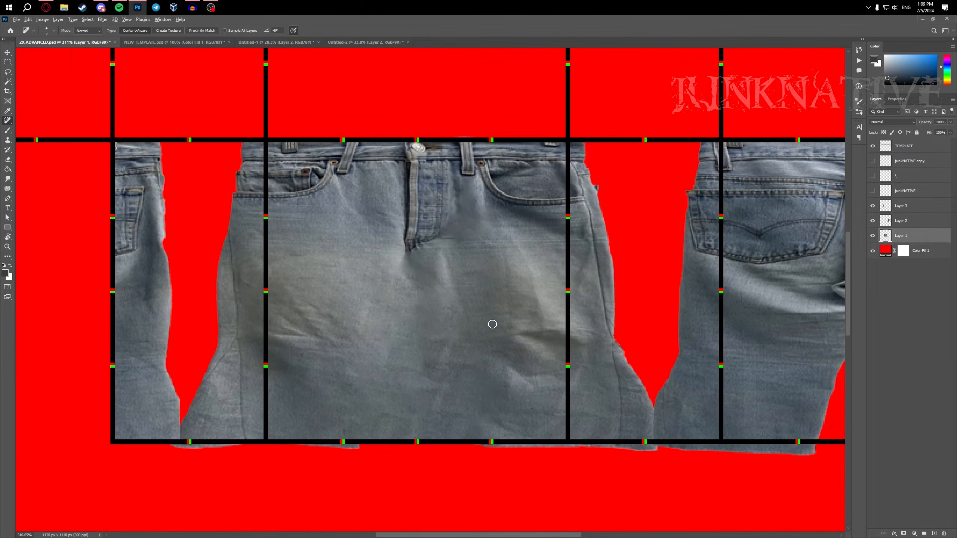
scroll(489, 332, up, 2)
scroll(478, 369, down, 6)
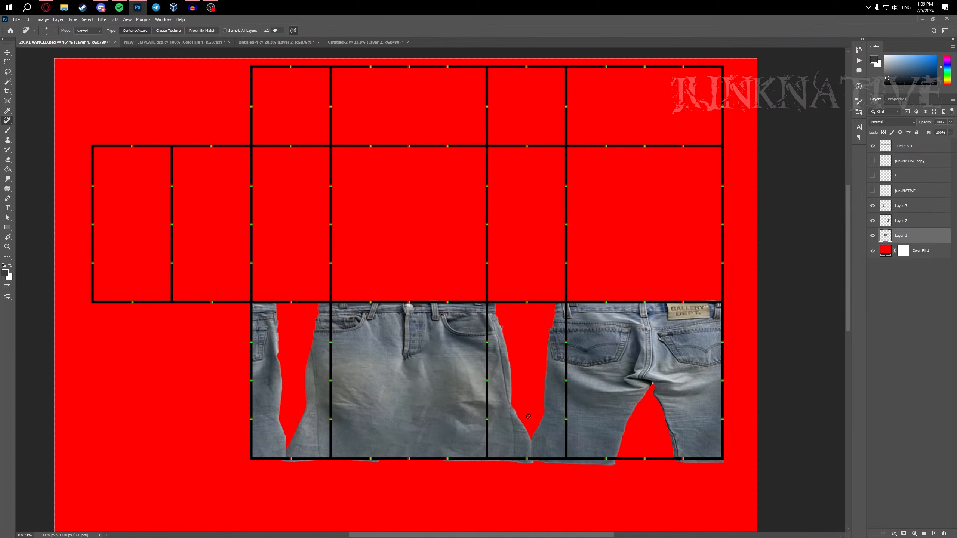
- Select the strip below the template's lower line, delete the hem overhang there from Layer 2 and Layer 1, and clear the selection
drag(597, 411, 454, 325)
drag(531, 318, 507, 318)
scroll(506, 318, up, 5)
key(v)
click(407, 316)
drag(407, 316, 390, 317)
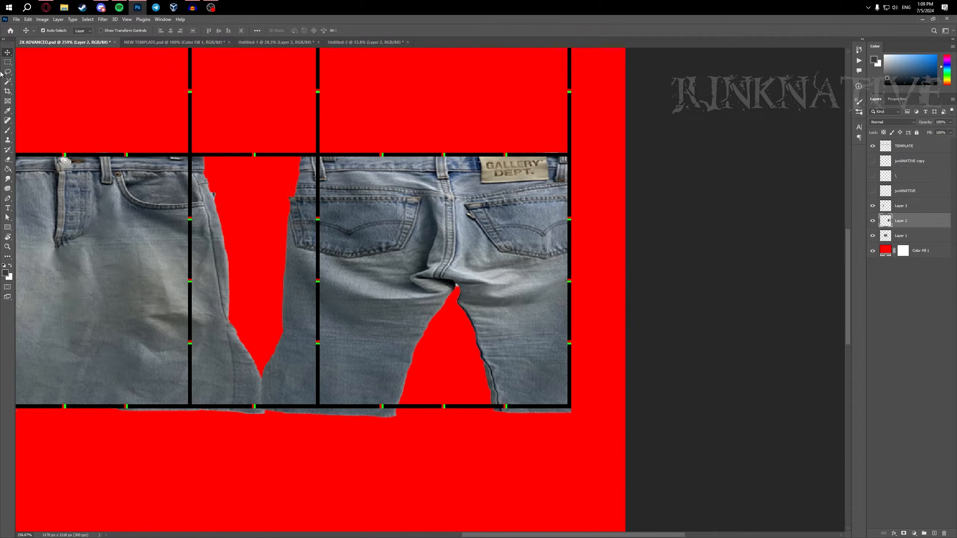
click(10, 73)
scroll(438, 331, up, 3)
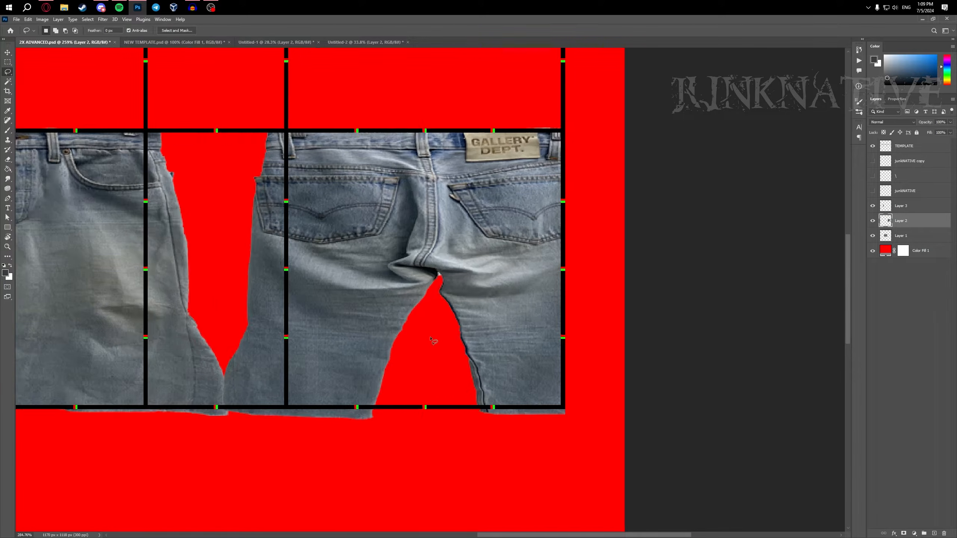
scroll(337, 435, down, 4)
drag(277, 389, 447, 327)
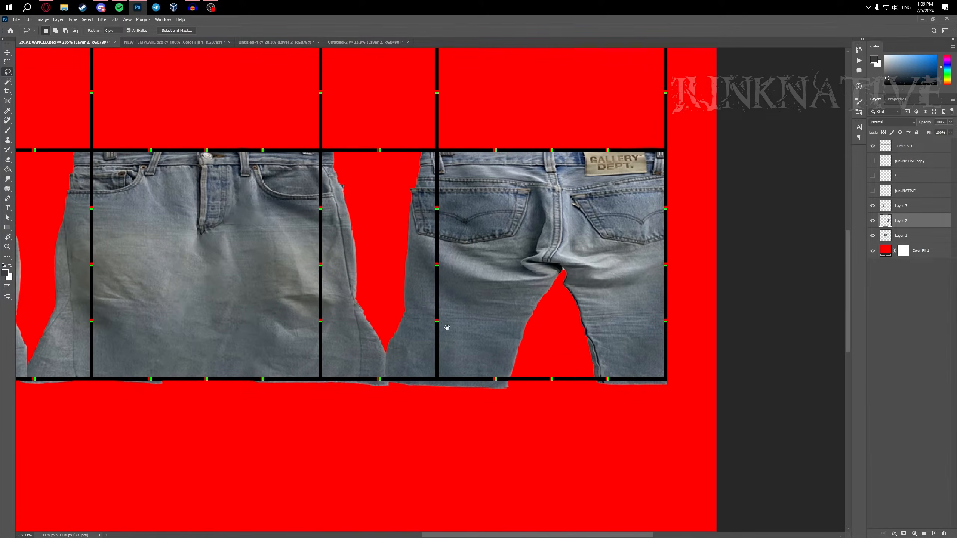
drag(690, 431, 74, 381)
drag(381, 325, 312, 323)
key(Delete)
click(913, 236)
key(ctrl+d)
scroll(565, 298, up, 4)
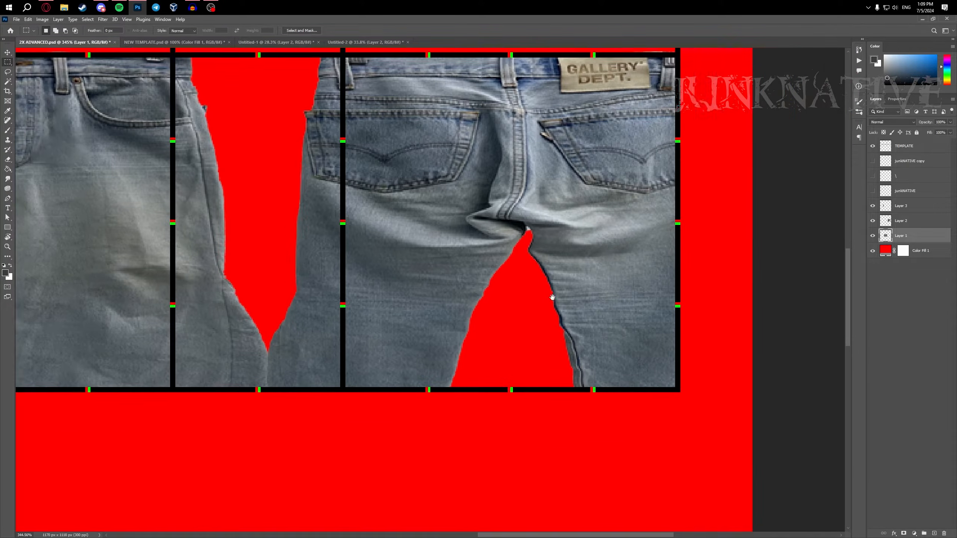
- Lasso the gap between the back legs, including the inner leg edges up to the crotch, and trim the selection at the template's lower line
drag(552, 298, 493, 280)
click(7, 72)
scroll(423, 314, up, 2)
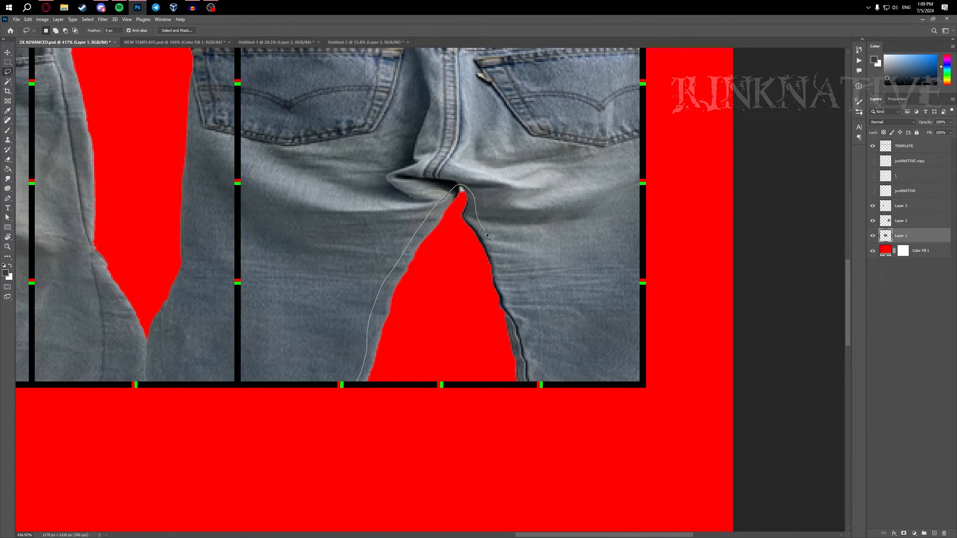
scroll(370, 376, down, 1)
key(m)
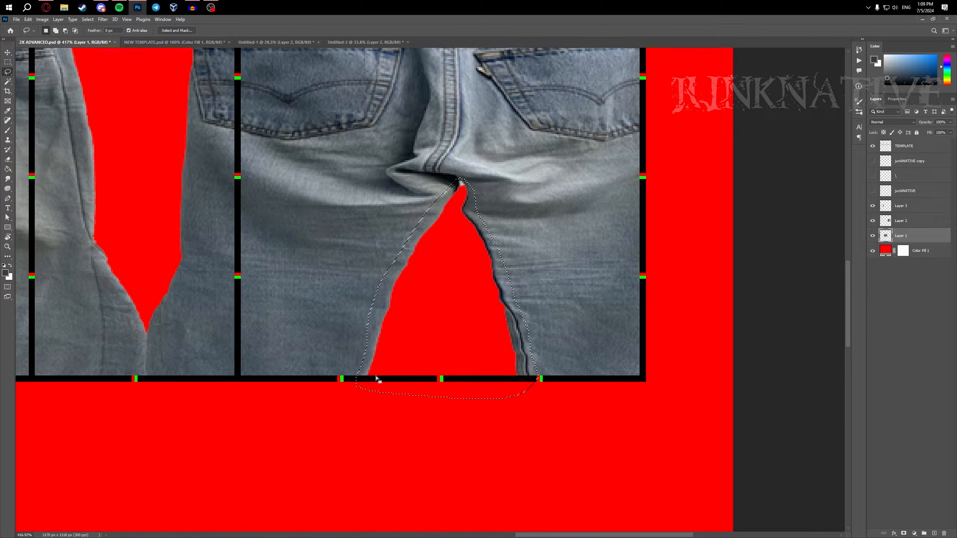
drag(583, 446, 301, 380)
right_click(441, 312)
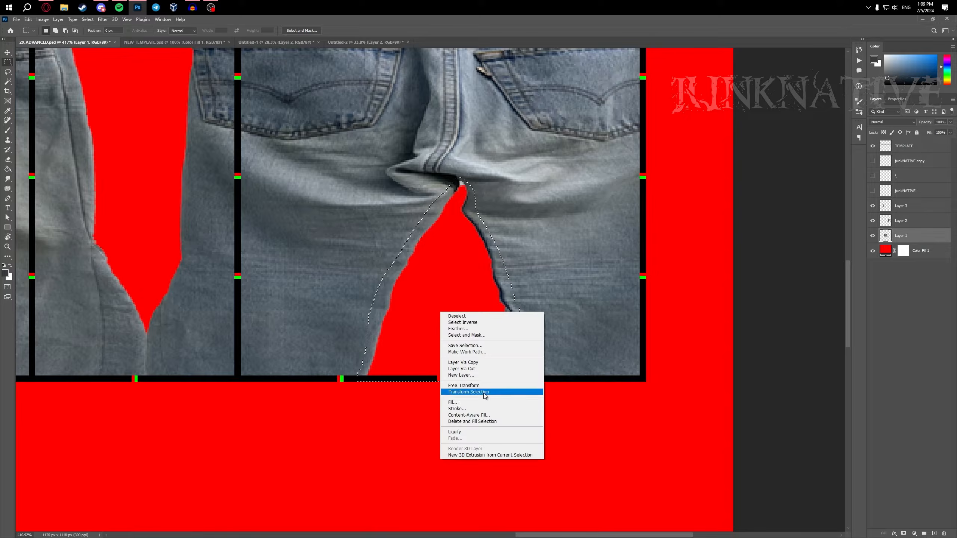
click(477, 414)
key(Return)
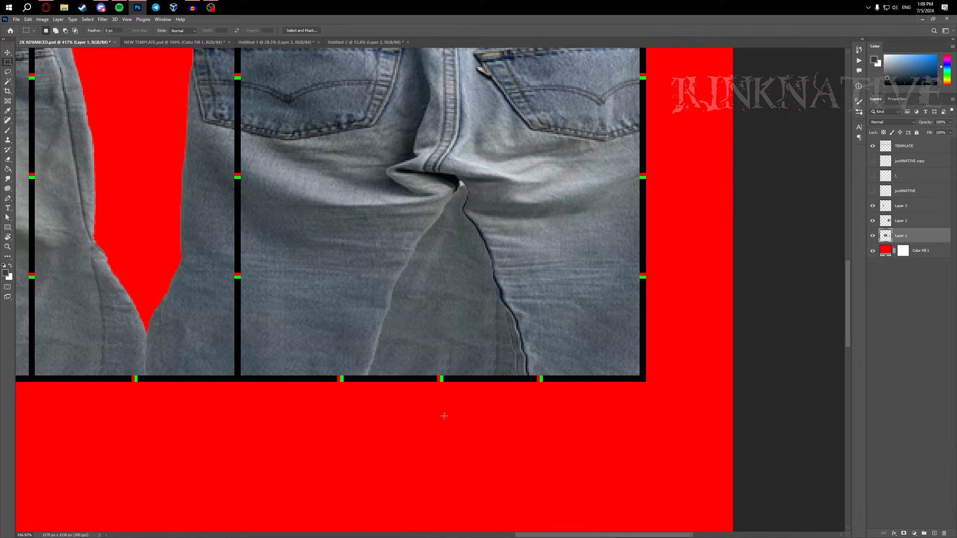
key(ctrl+z)
- Make Layer 2 with the back-view jeans the active layer, keeping the leg-gap selection
key(v)
click(573, 236)
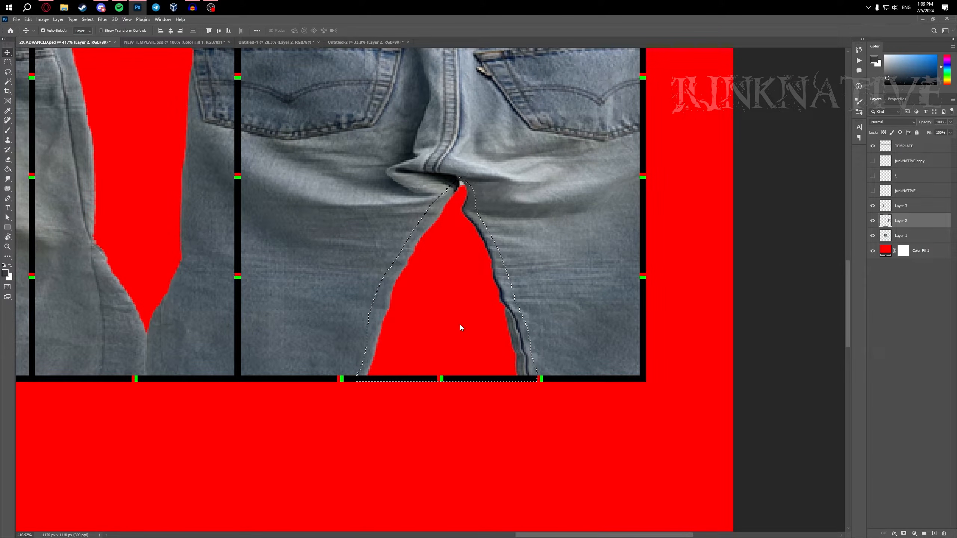
right_click(462, 279)
click(499, 385)
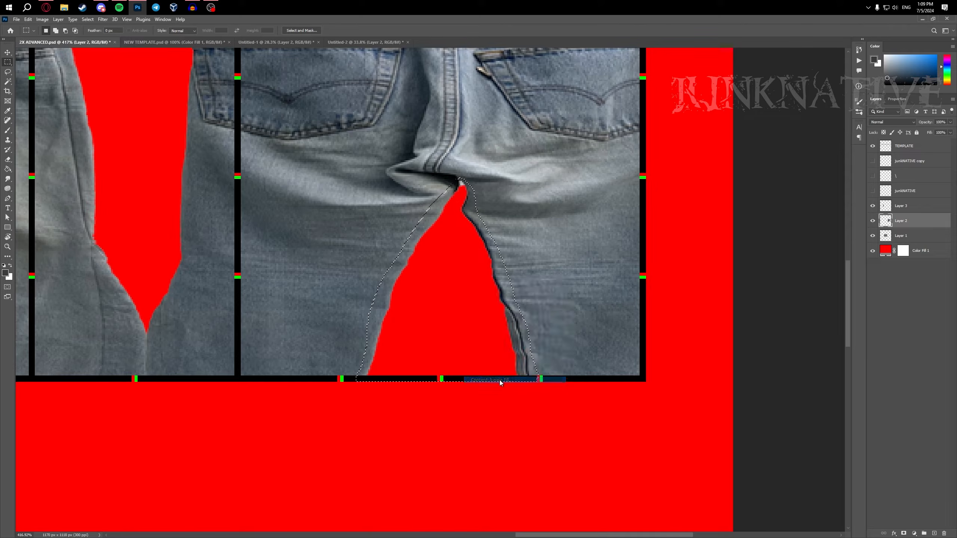
key(Return)
scroll(528, 377, up, 3)
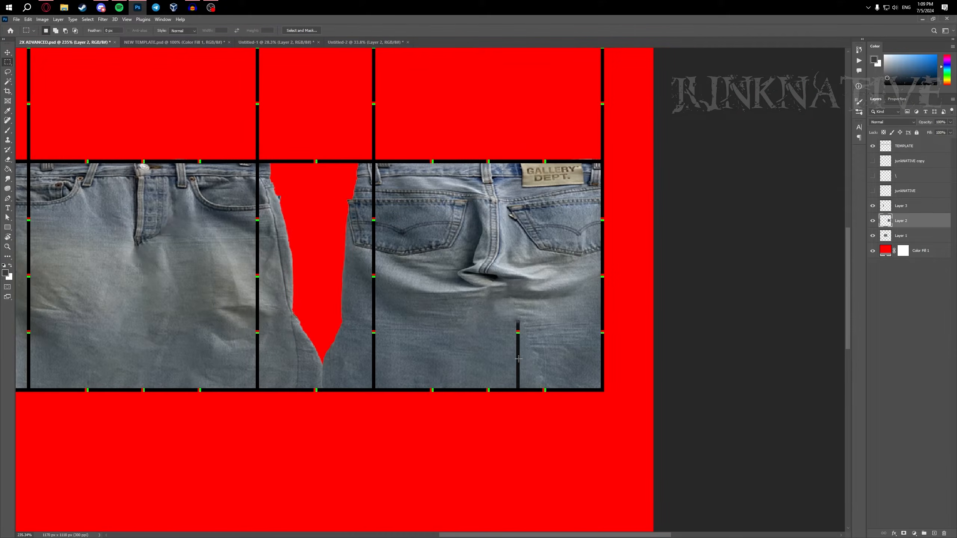
scroll(511, 353, down, 3)
scroll(478, 316, up, 4)
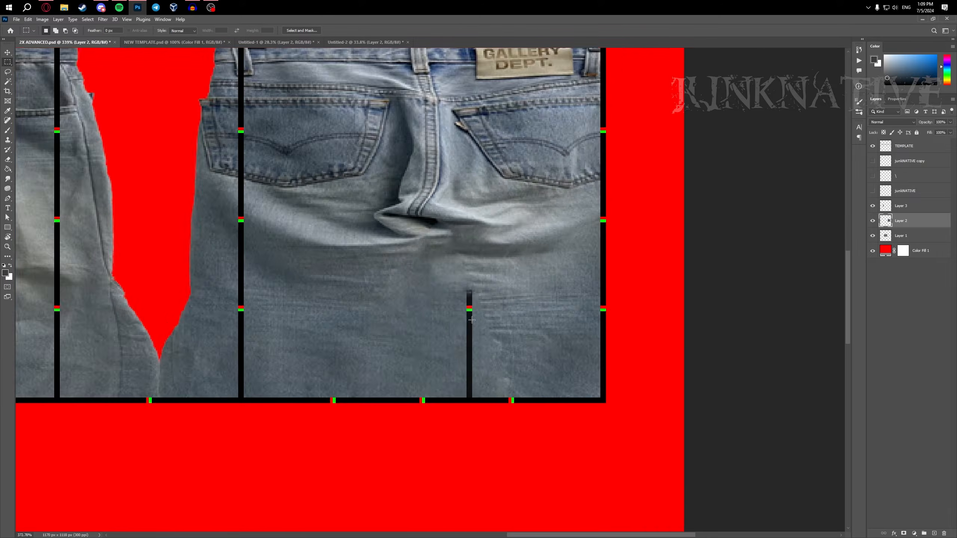
key(ctrl+z)
- With the TEMPLATE layer temporarily hidden, fill the selected gap between the back legs on Layer 2 using Content-Aware Fill
click(873, 146)
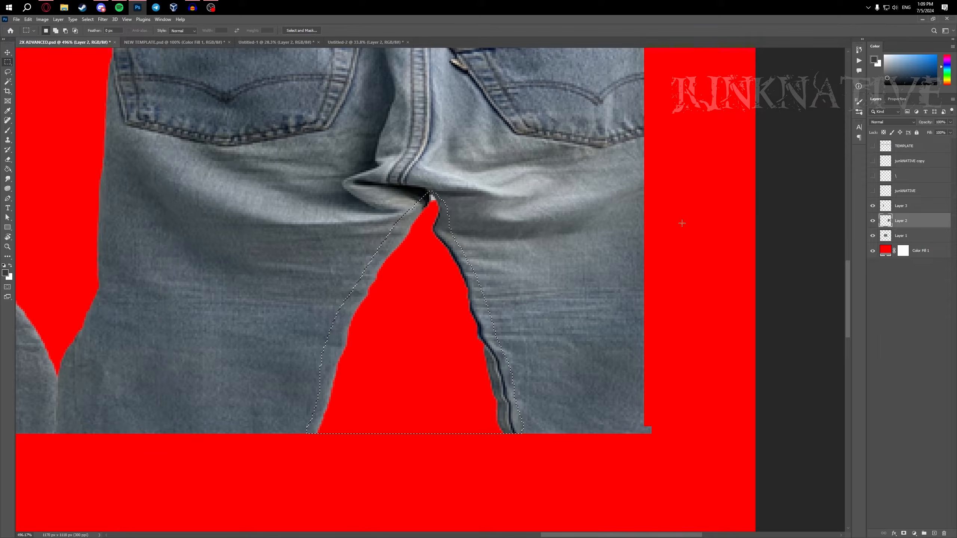
right_click(430, 314)
click(478, 414)
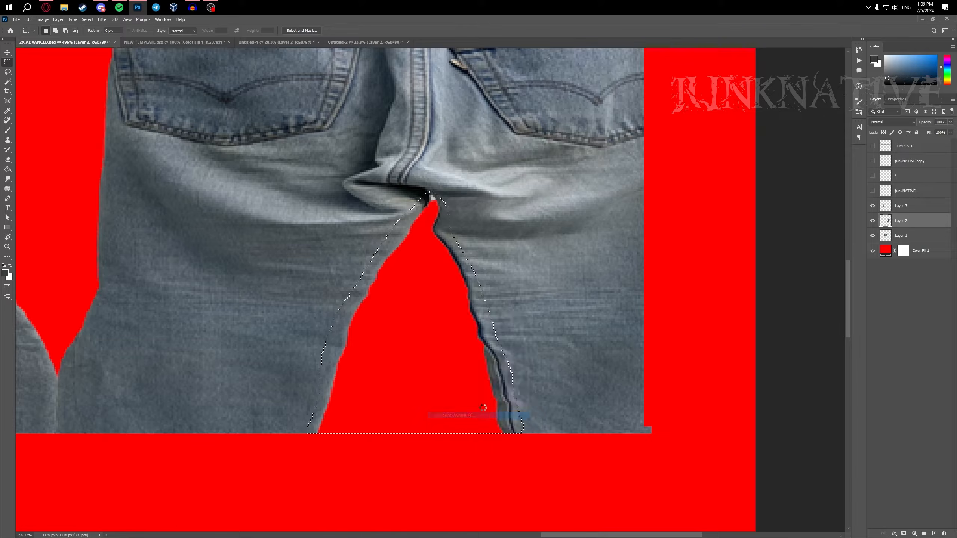
key(Return)
scroll(441, 313, down, 4)
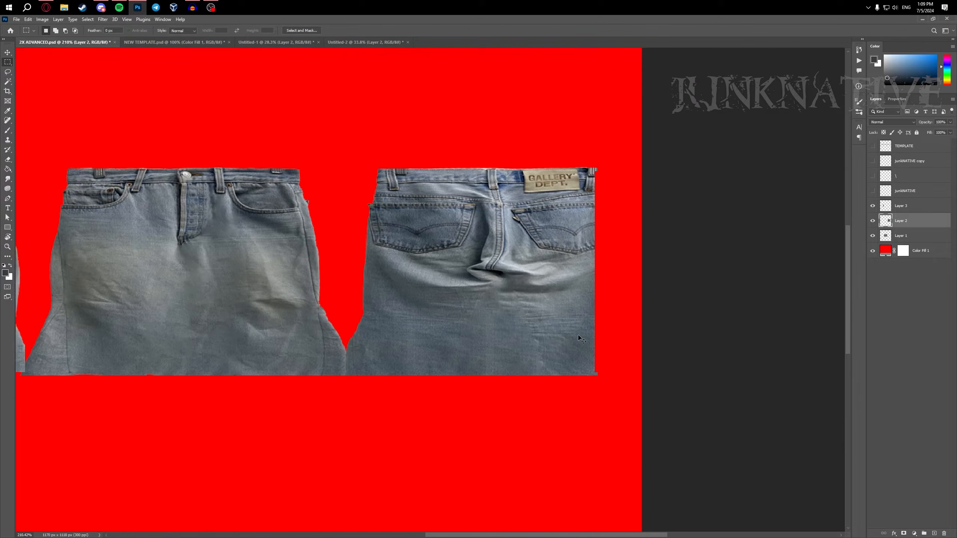
scroll(528, 318, up, 3)
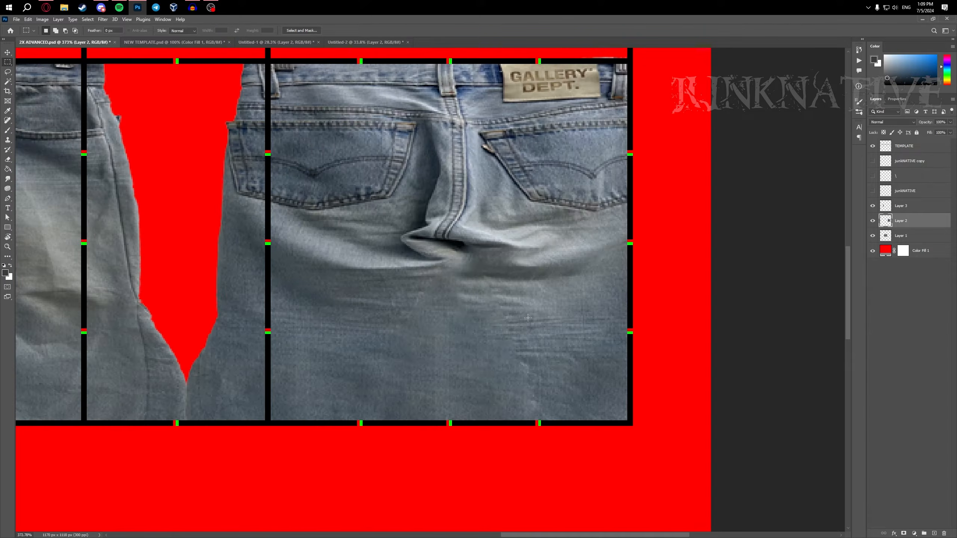
scroll(528, 318, up, 4)
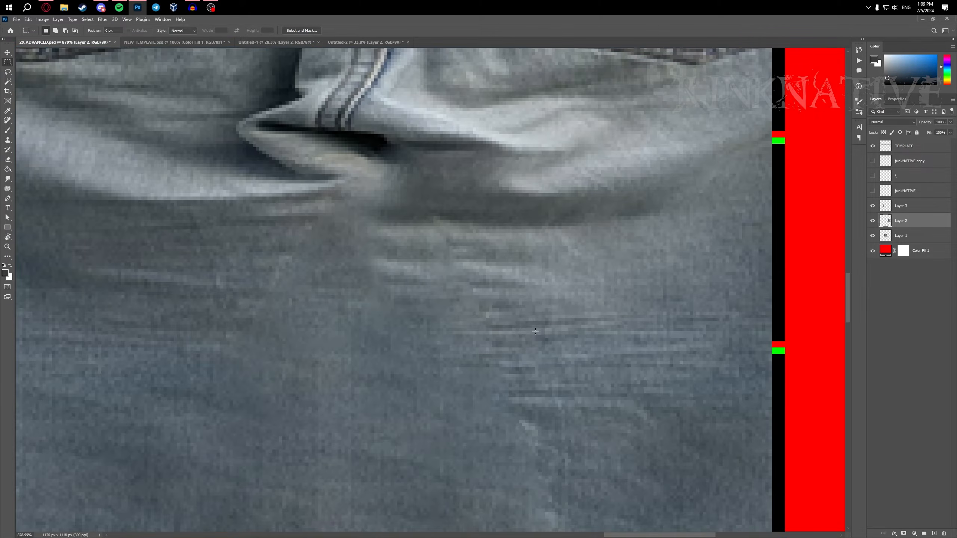
- Examine the filled area between the back legs and the crease below the crotch seam for flaws
scroll(546, 331, down, 5)
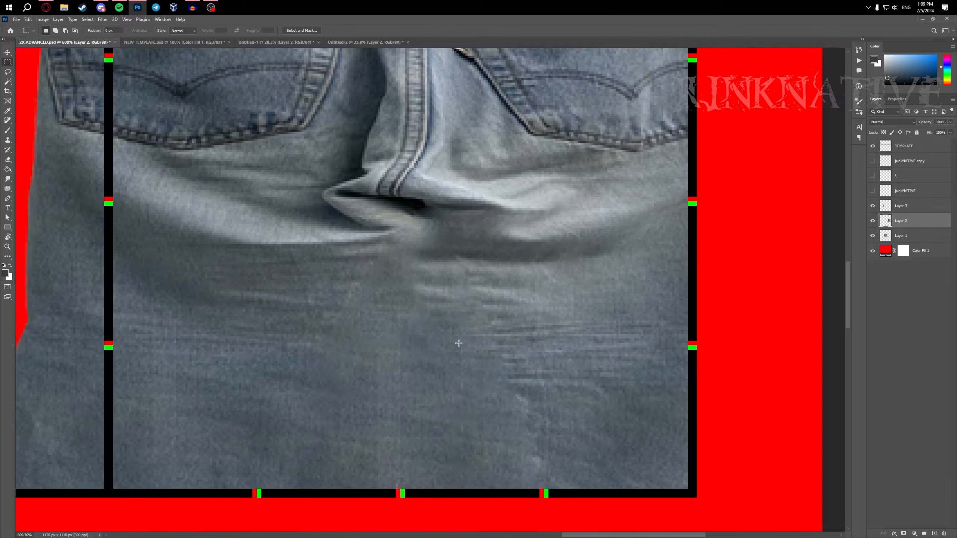
scroll(367, 358, up, 3)
scroll(367, 359, down, 2)
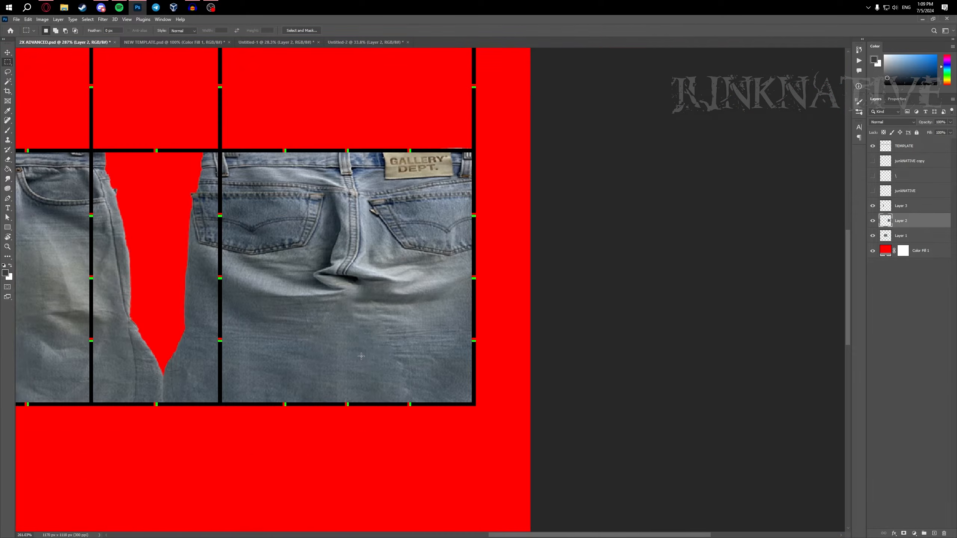
scroll(361, 355, left, 1)
key(v)
scroll(376, 332, up, 3)
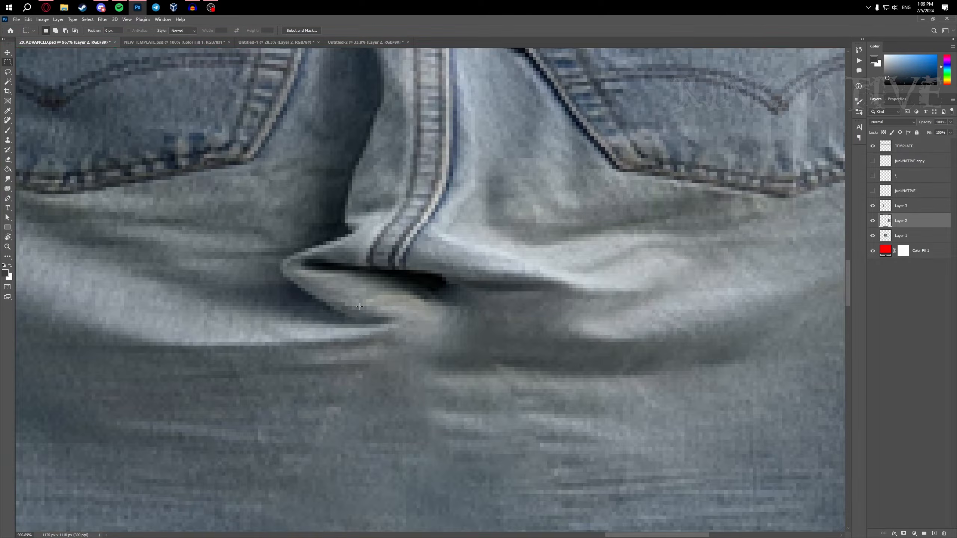
scroll(390, 305, down, 2)
scroll(392, 306, up, 2)
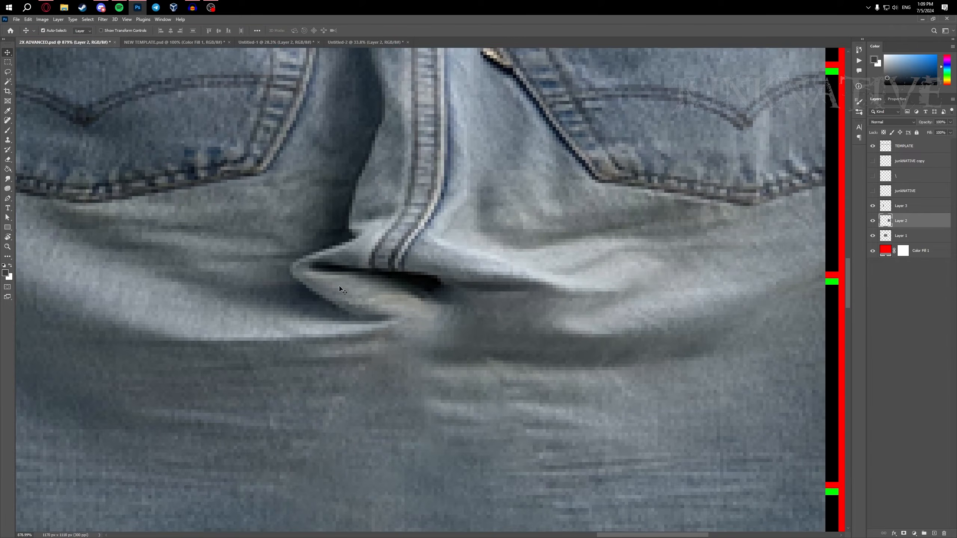
scroll(410, 285, down, 3)
scroll(410, 285, up, 2)
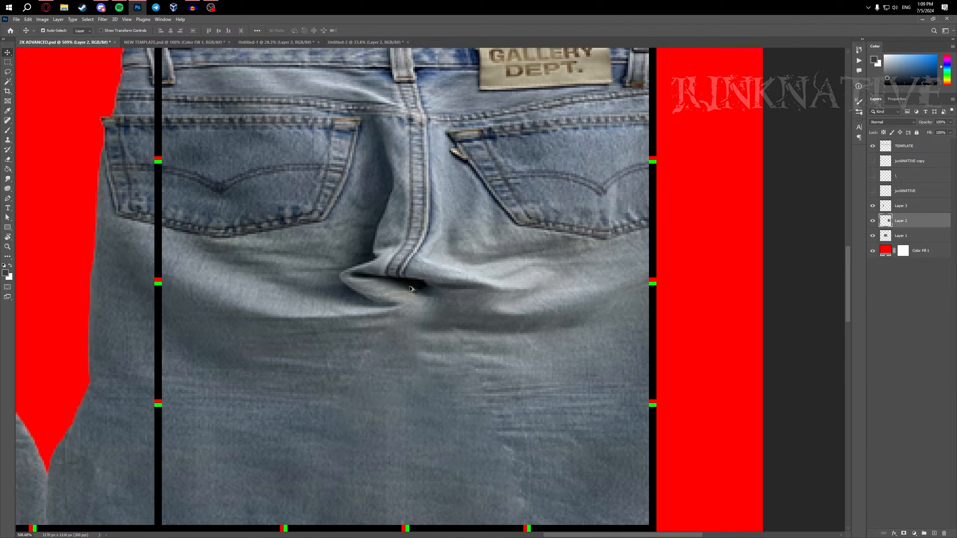
- Soften the dark crease beneath the back crotch seam on Layer 2 with the Smudge tool
click(6, 180)
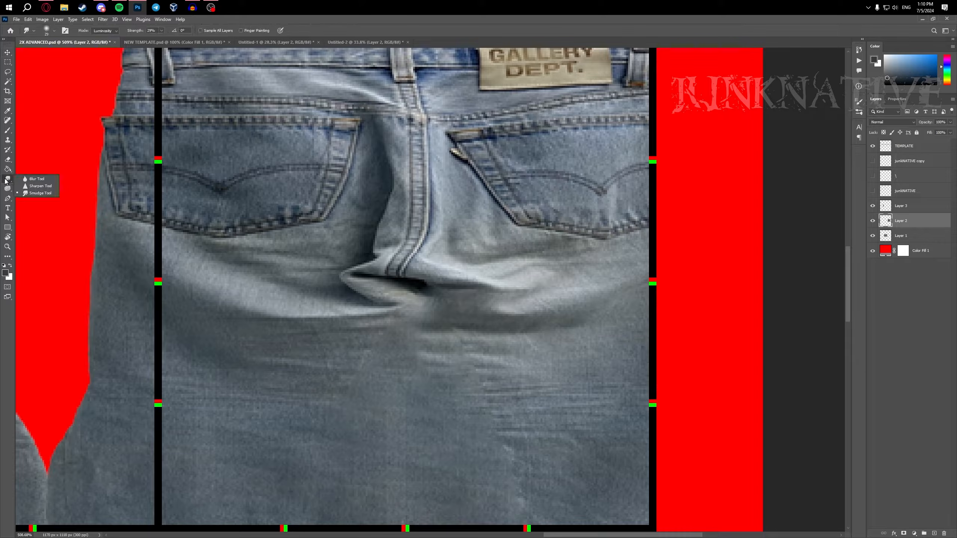
click(33, 179)
click(5, 183)
click(36, 192)
alt+right_click(390, 286)
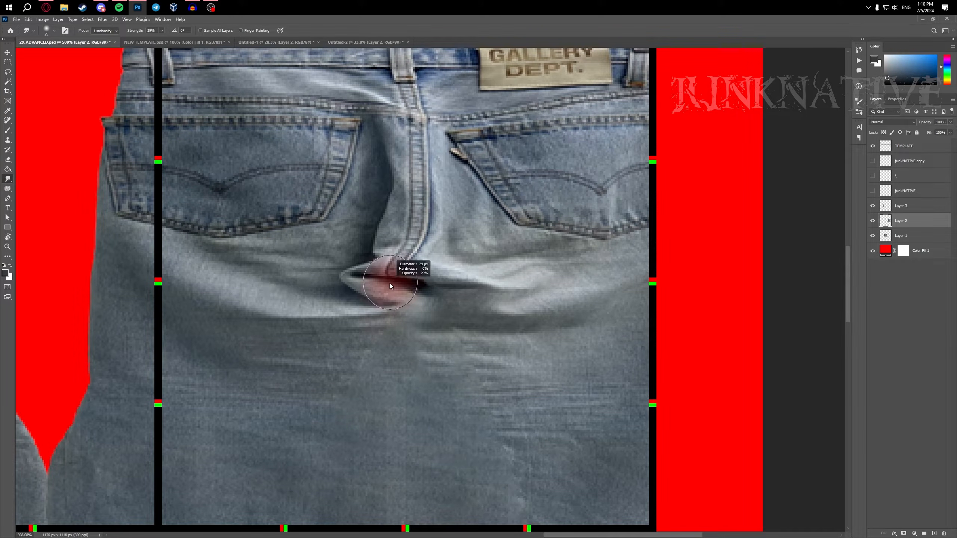
scroll(405, 297, up, 3)
mouse_move(389, 291)
mouse_down()
mouse_move(436, 295)
mouse_move(425, 282)
mouse_up()
scroll(425, 282, down, 10)
scroll(508, 327, up, 12)
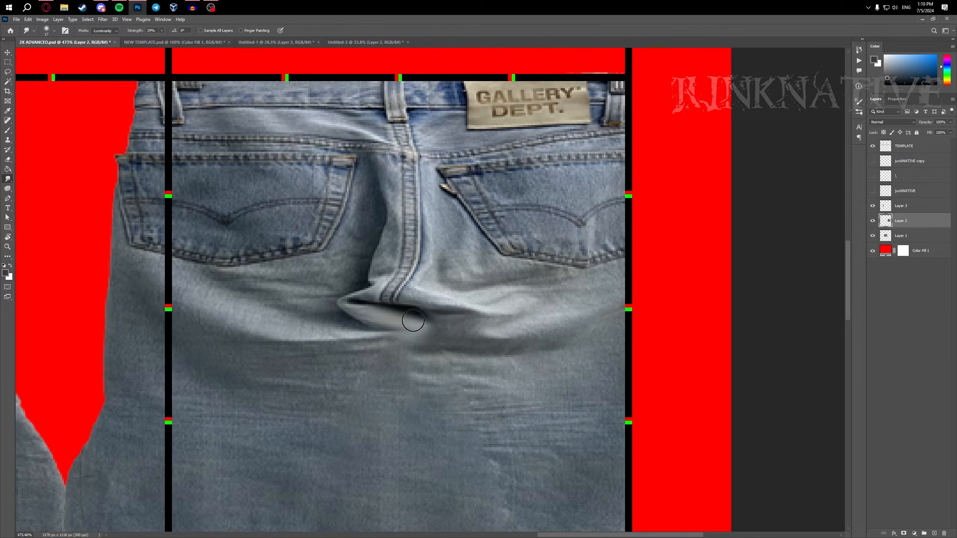
scroll(478, 338, down, 10)
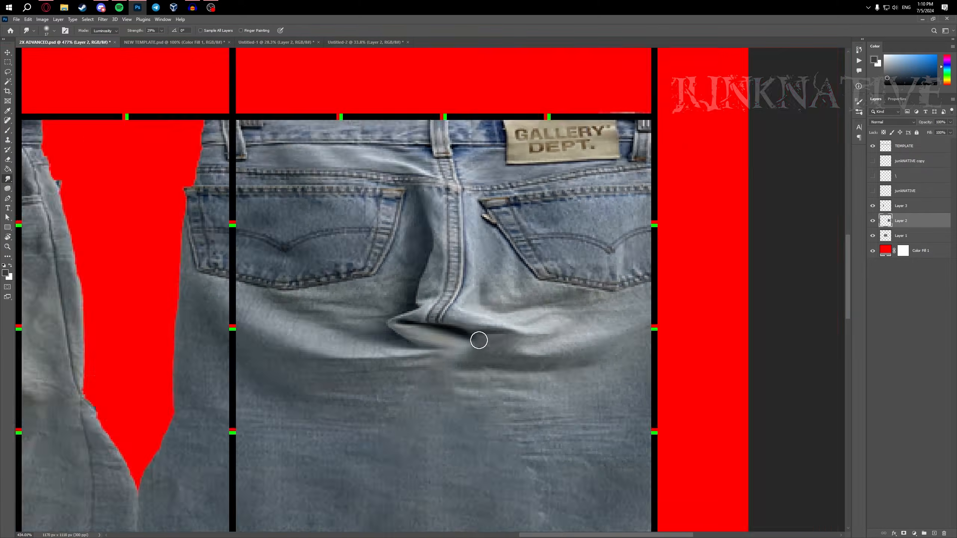
scroll(478, 340, up, 9)
scroll(320, 315, down, 8)
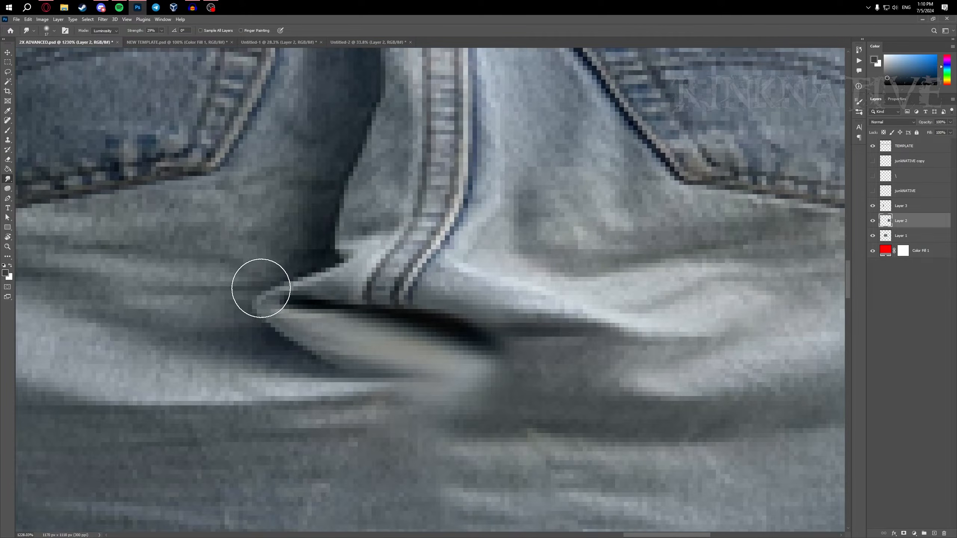
- Review the original front and back jeans in Untitled-1 and Untitled-2, and return to 2X ADVANCED.psd
scroll(404, 334, left, 3)
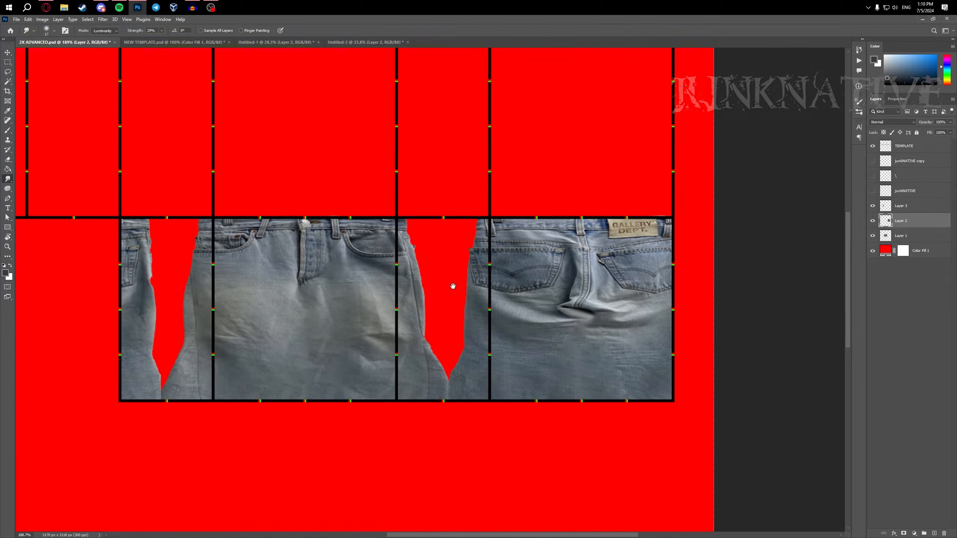
scroll(339, 302, down, 3)
scroll(339, 301, up, 3)
key(v)
click(327, 290)
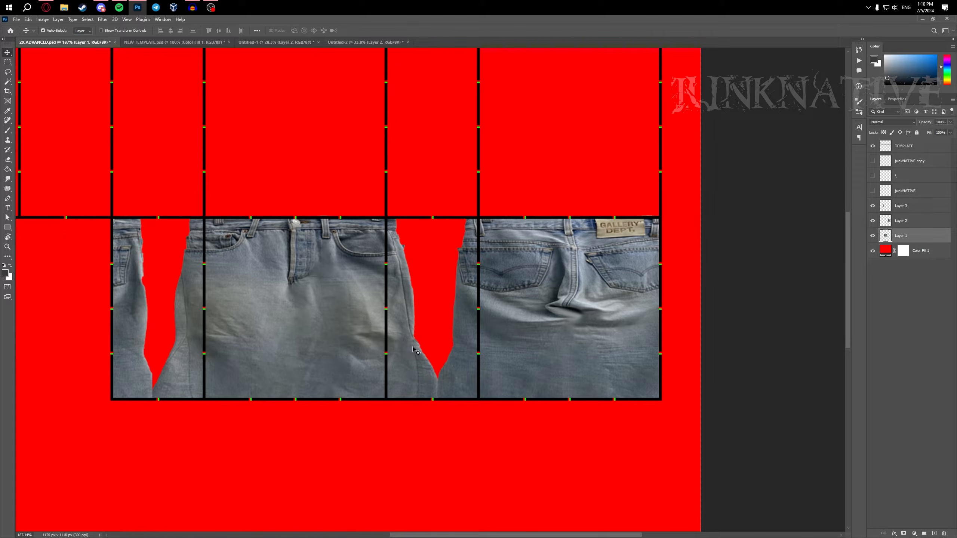
click(254, 41)
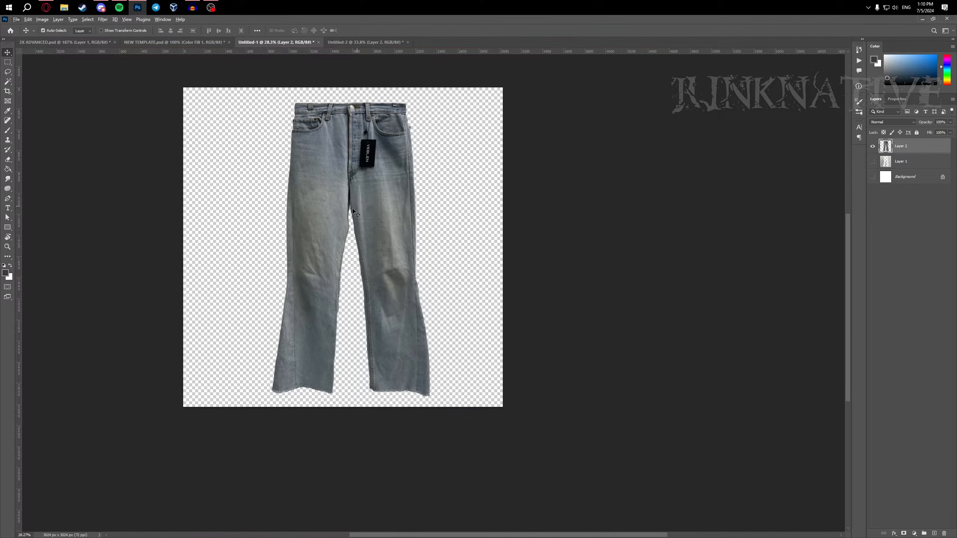
scroll(268, 212, up, 3)
click(356, 42)
scroll(420, 235, up, 3)
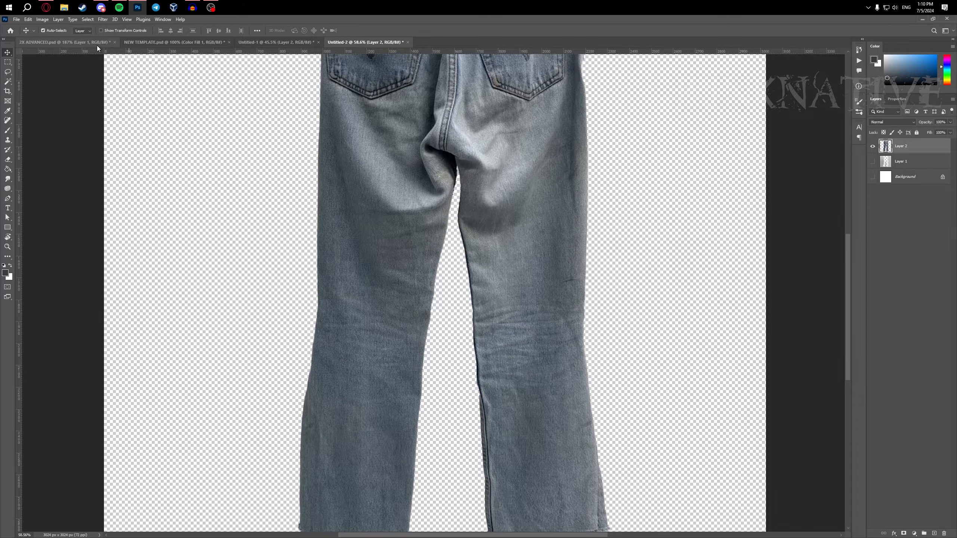
click(98, 45)
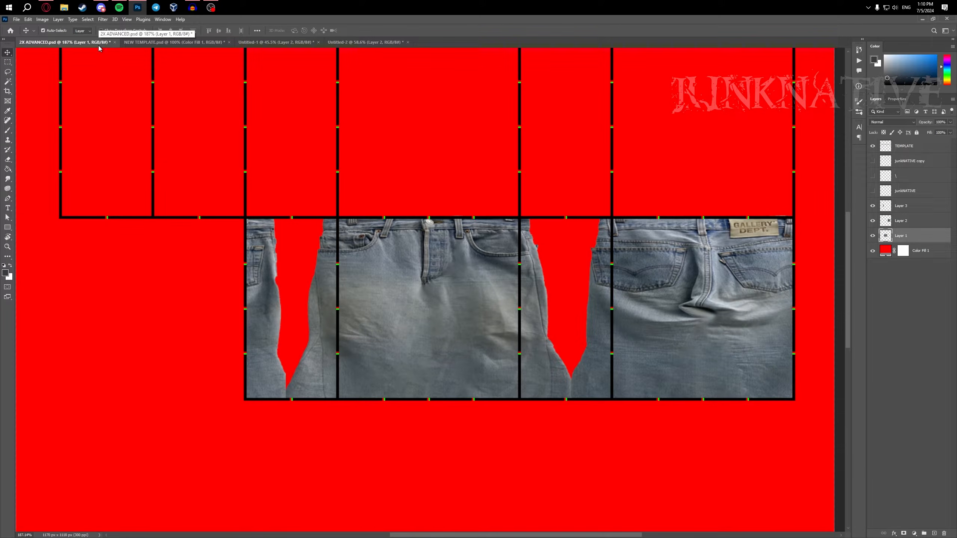
scroll(573, 250, up, 3)
scroll(417, 344, up, 2)
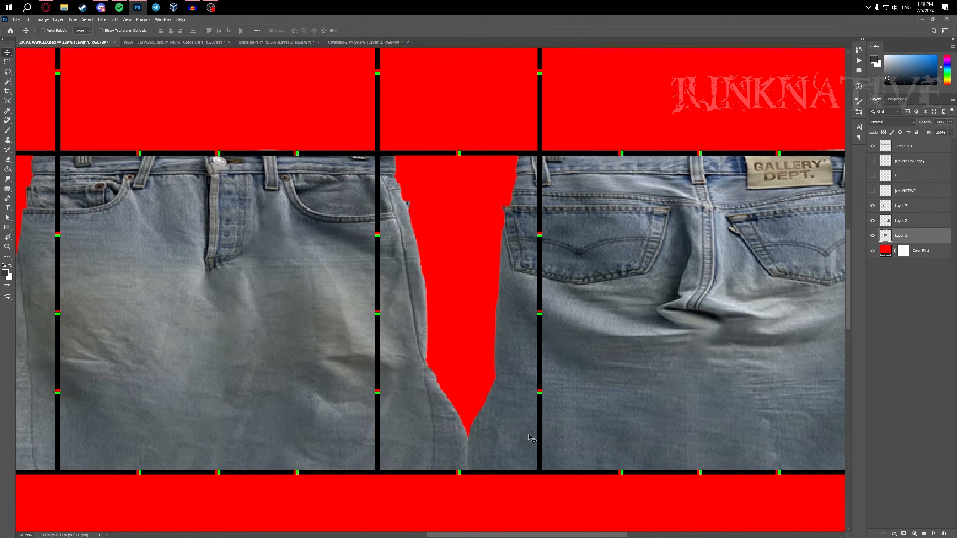
- Erase the edge of the back jeans on Layer 2 where it meets the front jeans just above the template's lower line
click(429, 421)
key(e)
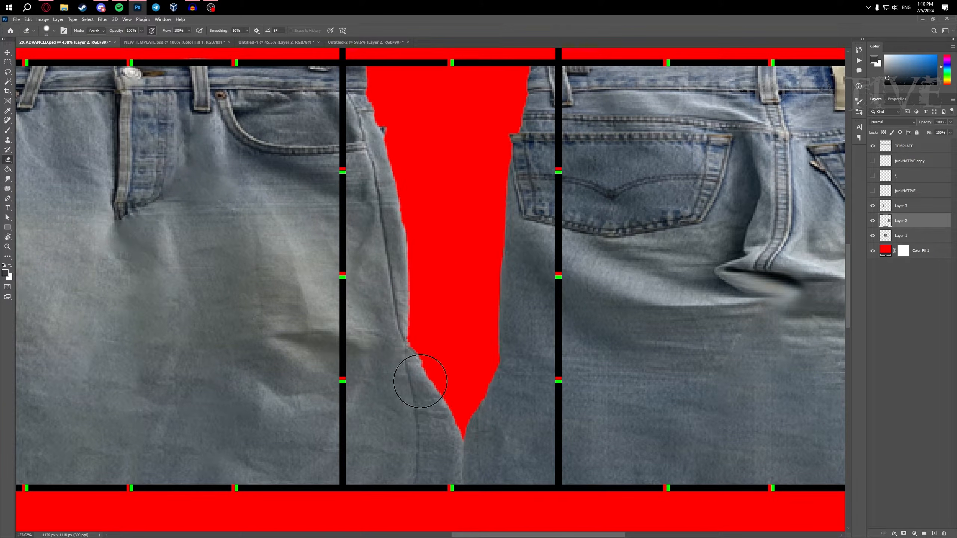
scroll(428, 403, up, 1)
mouse_move(444, 403)
mouse_down()
mouse_move(486, 464)
mouse_move(494, 509)
mouse_up()
scroll(452, 490, down, 3)
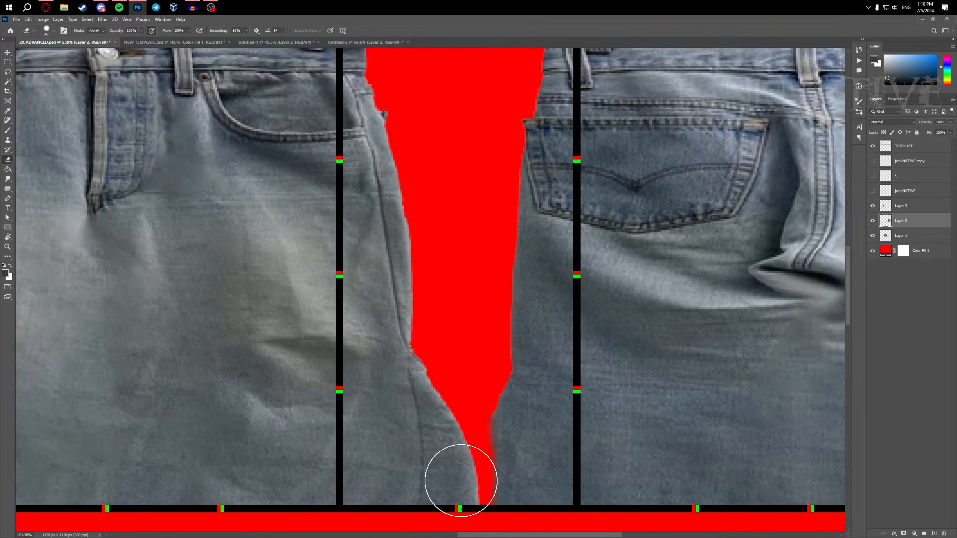
- Erase the small dark bump on the outer edge of the front jeans beside the pocket on Layer 1, using a smaller eraser
scroll(423, 214, up, 1)
scroll(423, 214, up, 2)
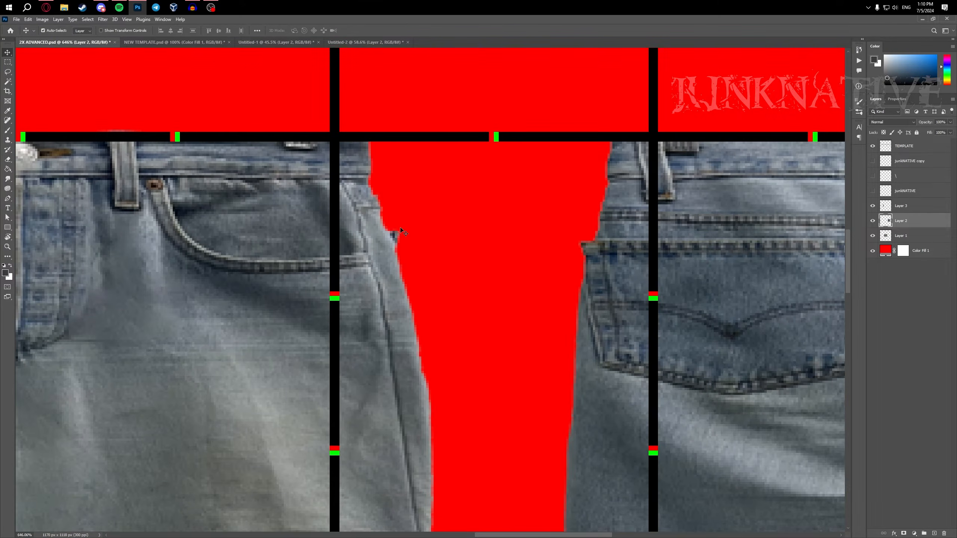
key(alt+bracketleft)
alt+right_click(448, 233)
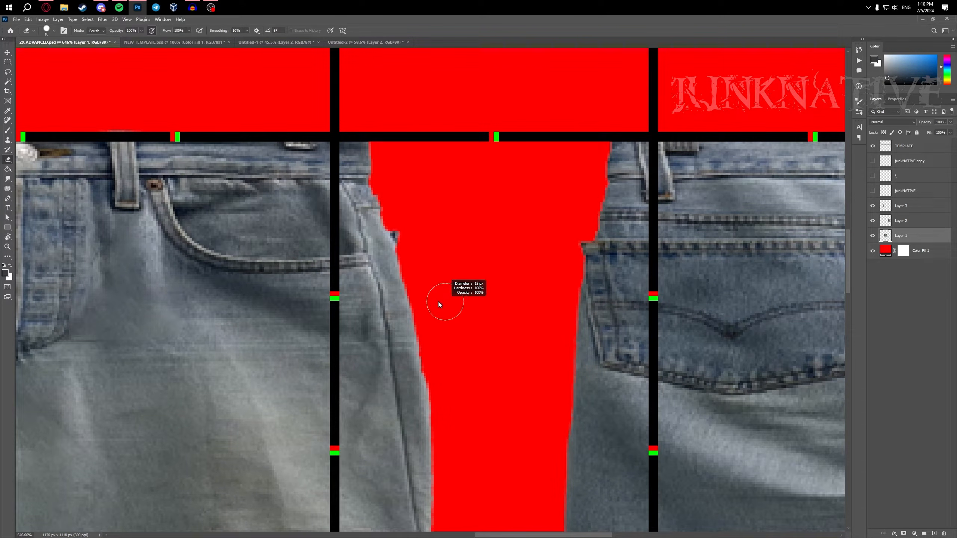
scroll(434, 296, up, 1)
scroll(422, 259, down, 2)
scroll(399, 207, up, 2)
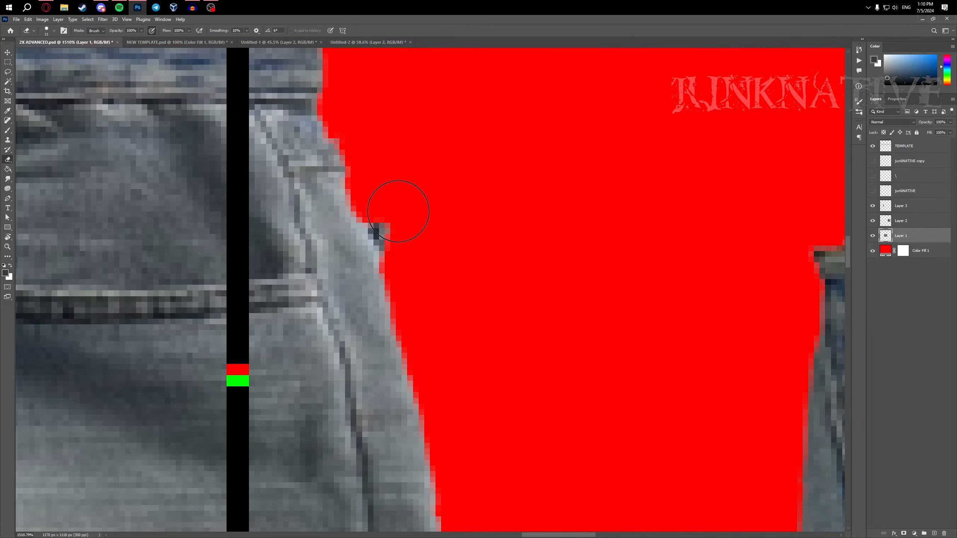
- Merge Layer 2 with the back jeans down into Layer 1 with the front jeans
scroll(421, 269, down, 2)
scroll(421, 269, down, 2)
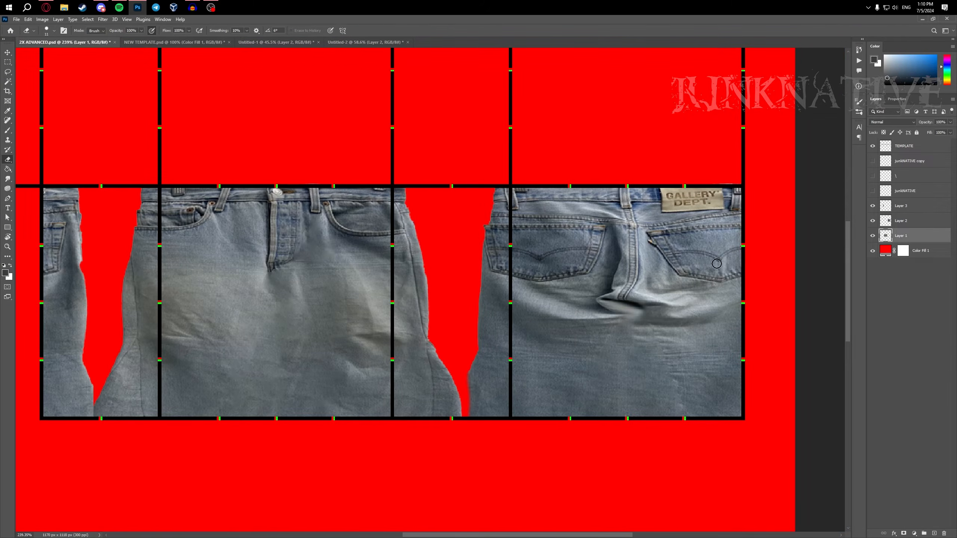
click(913, 222)
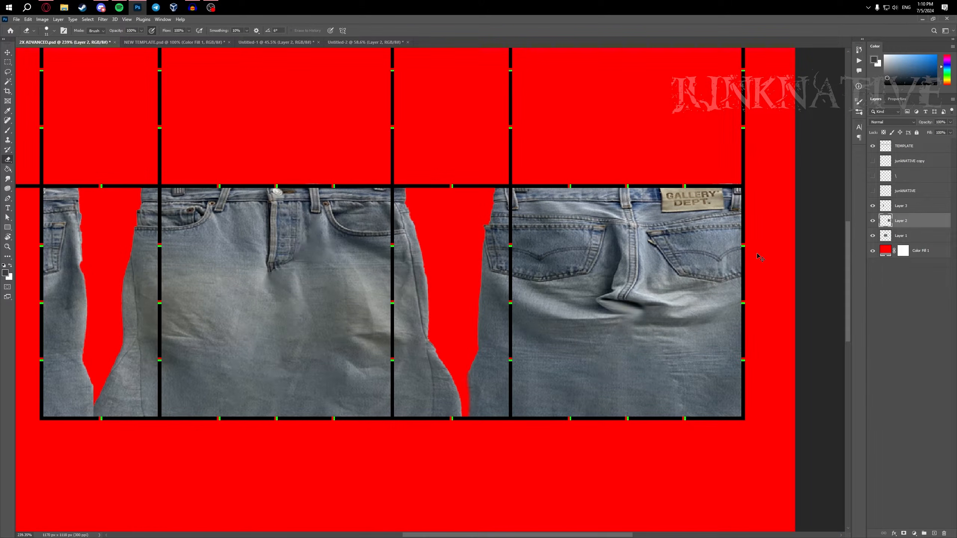
key(ctrl+e)
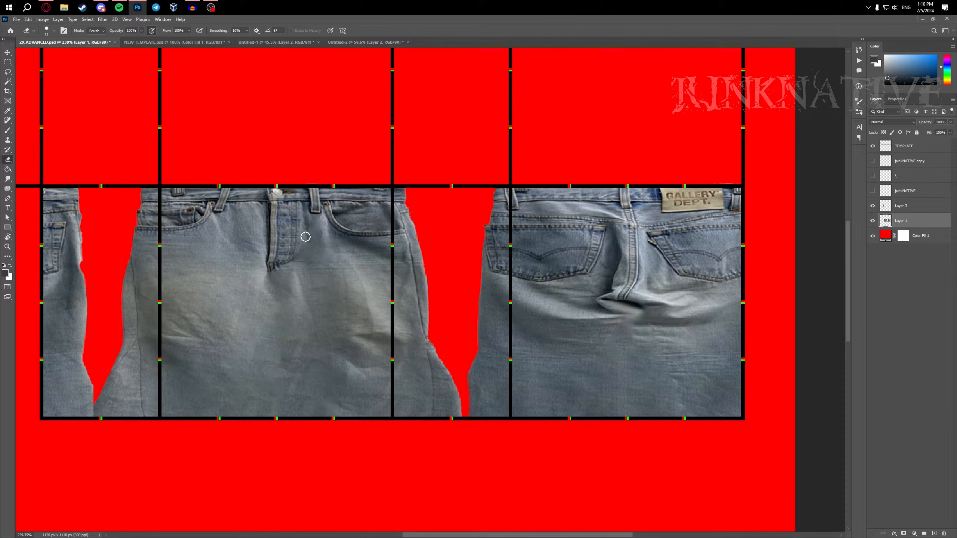
- Lasso the side gap between the front and back jeans on Layer 1, including both outer edges, from below the waistband to the template's lower line
click(7, 72)
scroll(514, 319, up, 3)
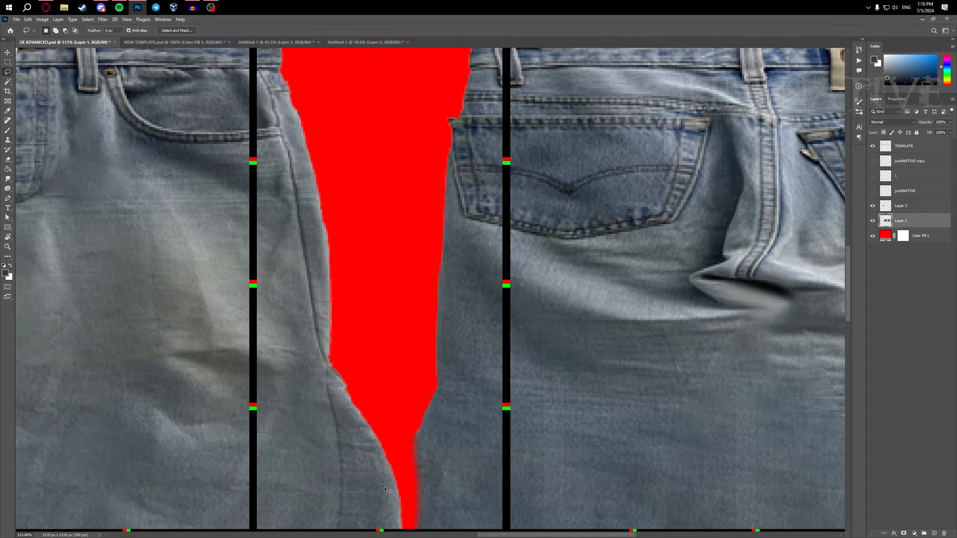
scroll(295, 177, down, 5)
scroll(402, 208, up, 8)
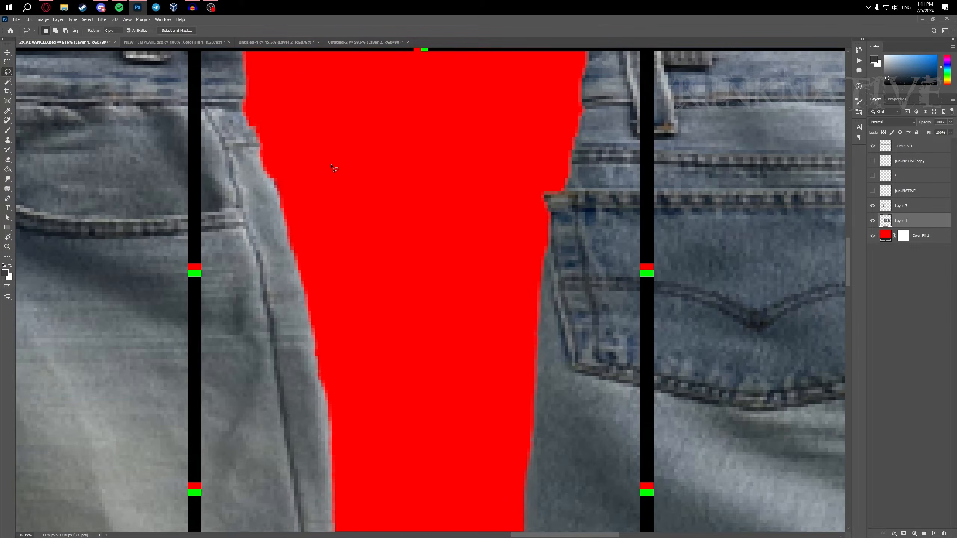
scroll(504, 94, down, 3)
scroll(460, 467, down, 3)
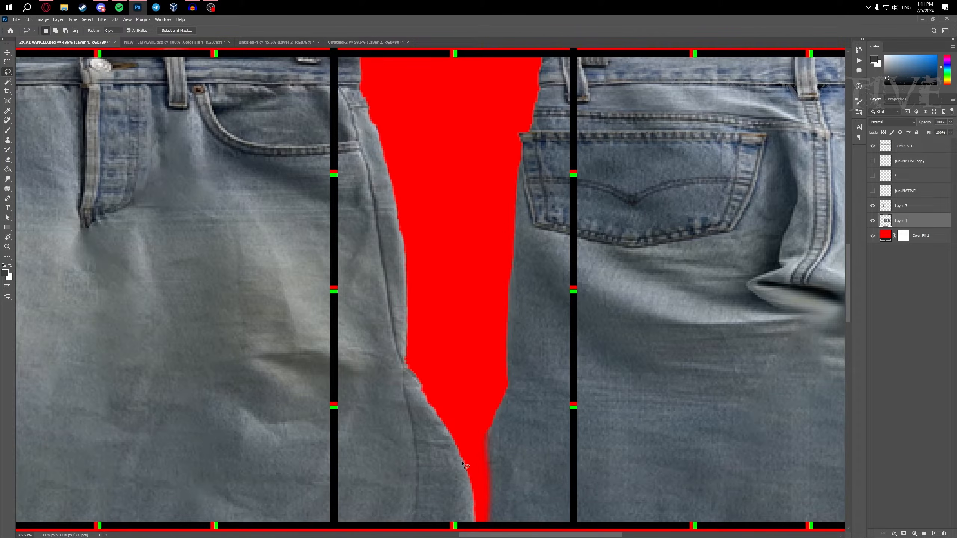
scroll(464, 489, down, 1)
scroll(464, 487, up, 1)
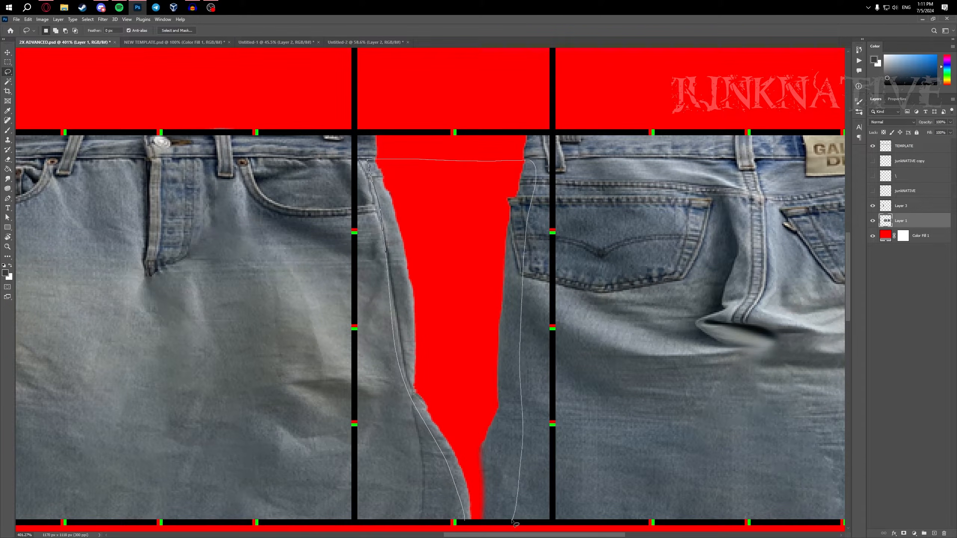
drag(471, 524, 471, 522)
- Subtract the back pocket beside the gap from the lasso selection, following the pocket's outline
scroll(463, 223, up, 3)
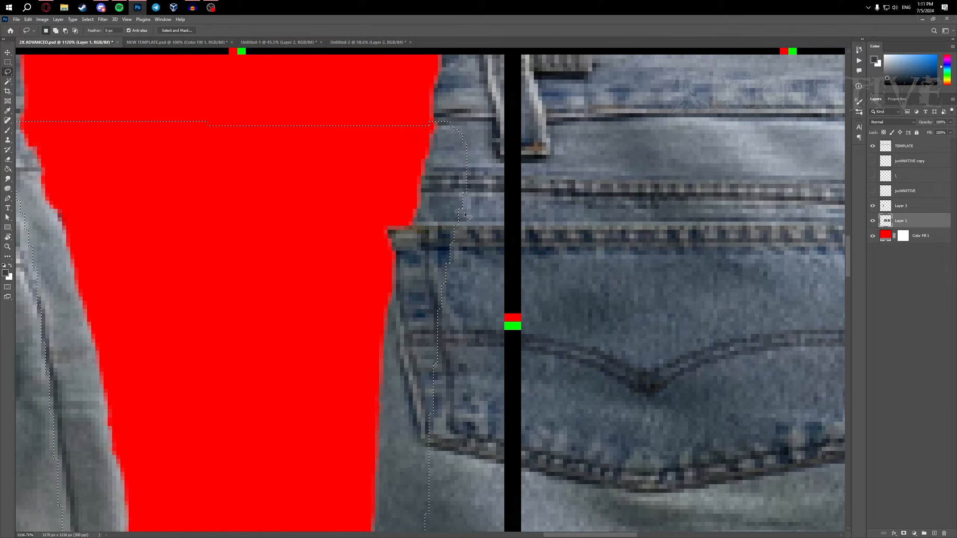
scroll(464, 222, down, 1)
scroll(463, 220, up, 2)
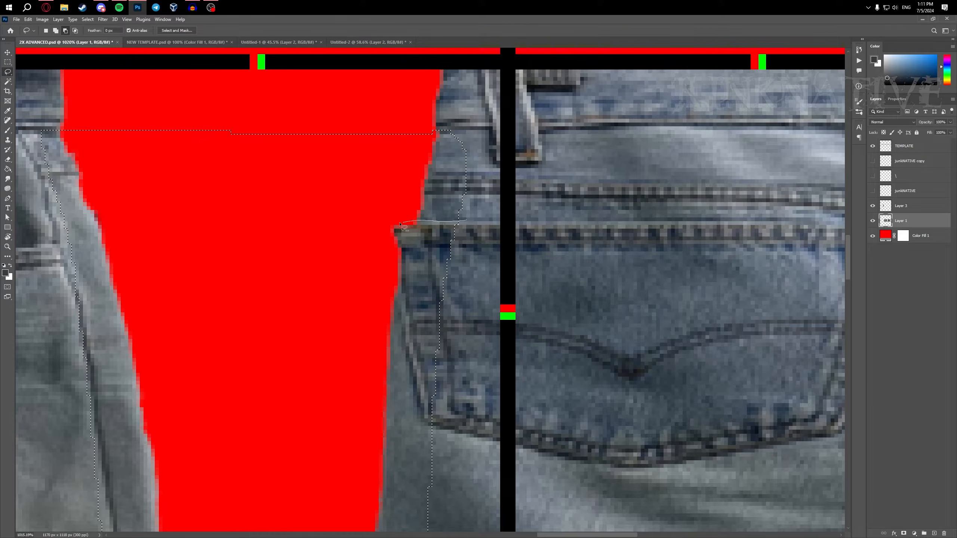
drag(503, 377, 502, 392)
- Try to fill the selected side gap on Layer 1 using Content-Aware Fill
scroll(401, 317, down, 3)
scroll(399, 314, up, 1)
right_click(400, 313)
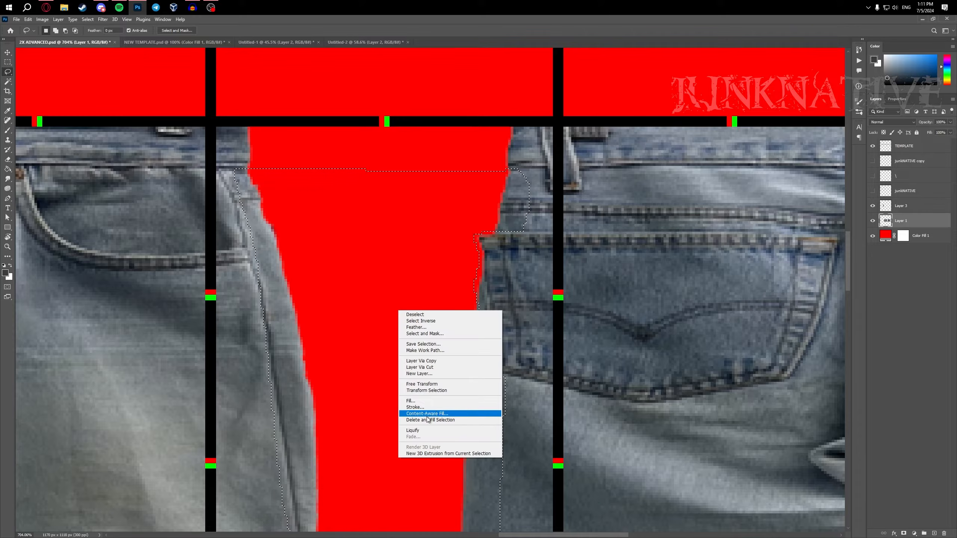
click(433, 412)
key(Return)
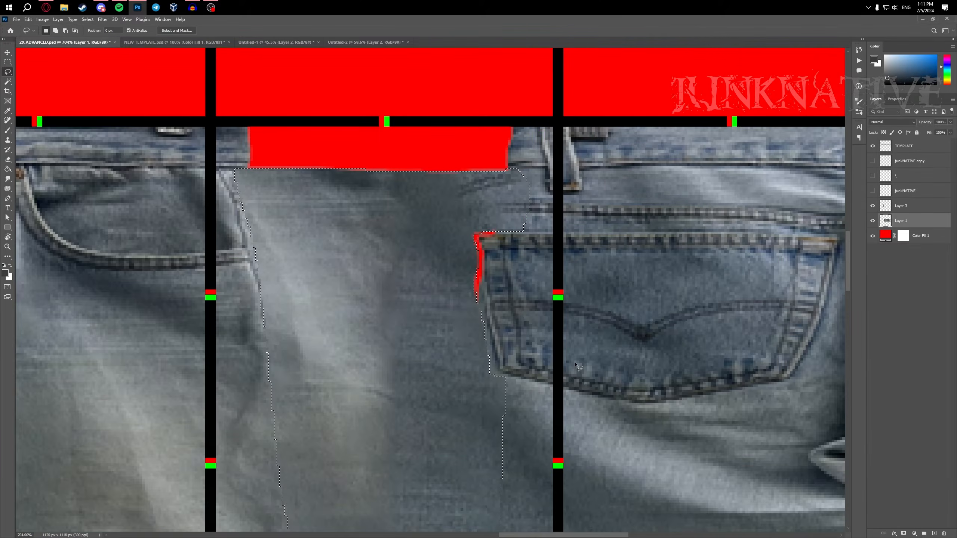
key(ctrl+d)
scroll(576, 366, down, 5)
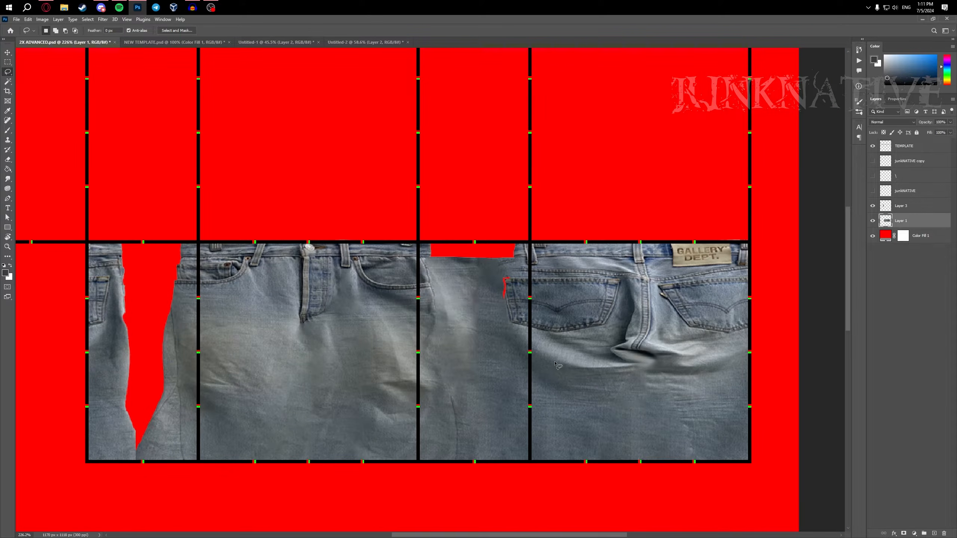
key(ctrl+z)
- Extend the side-gap selection over the front jeans' lower edge and seam, down to the template's lower line
scroll(483, 385, up, 3)
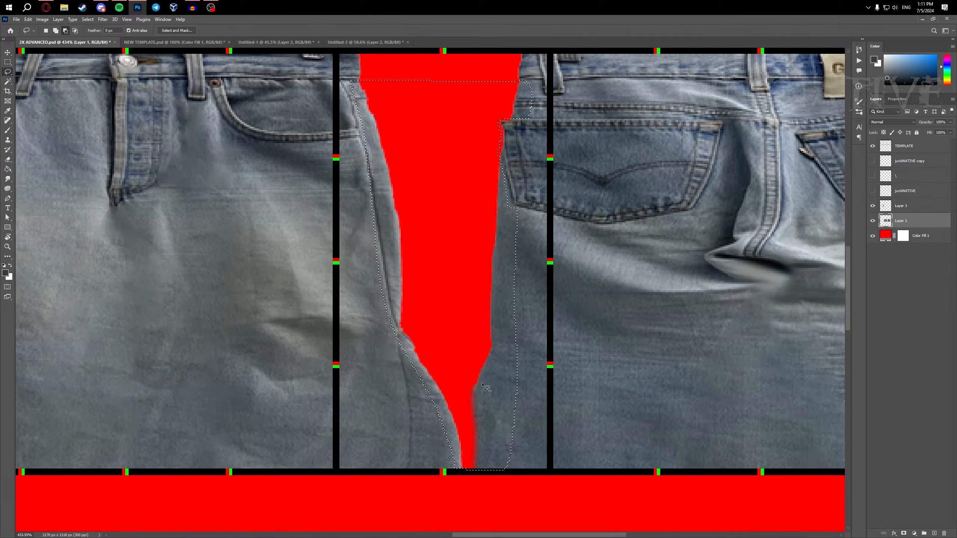
scroll(483, 387, up, 2)
drag(369, 282, 349, 296)
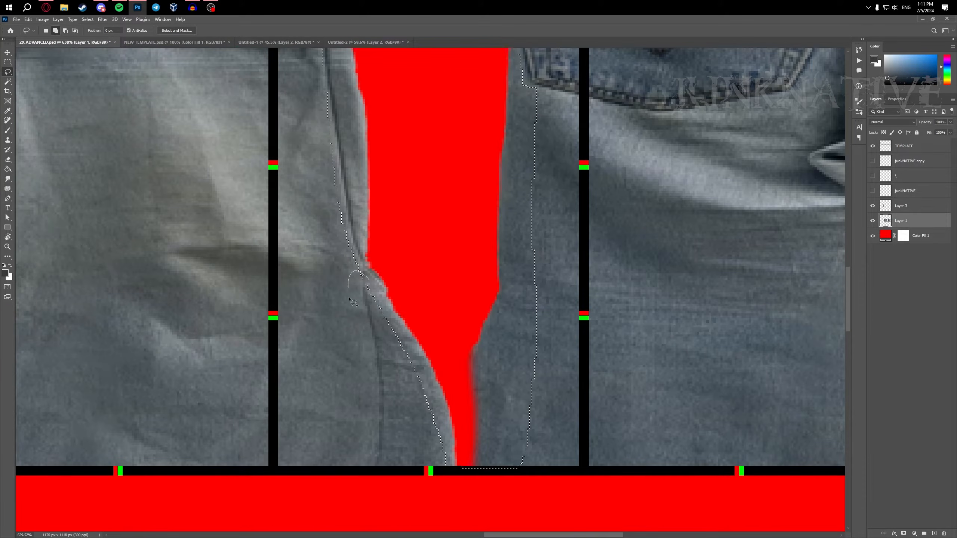
drag(465, 469, 467, 469)
scroll(440, 278, down, 3)
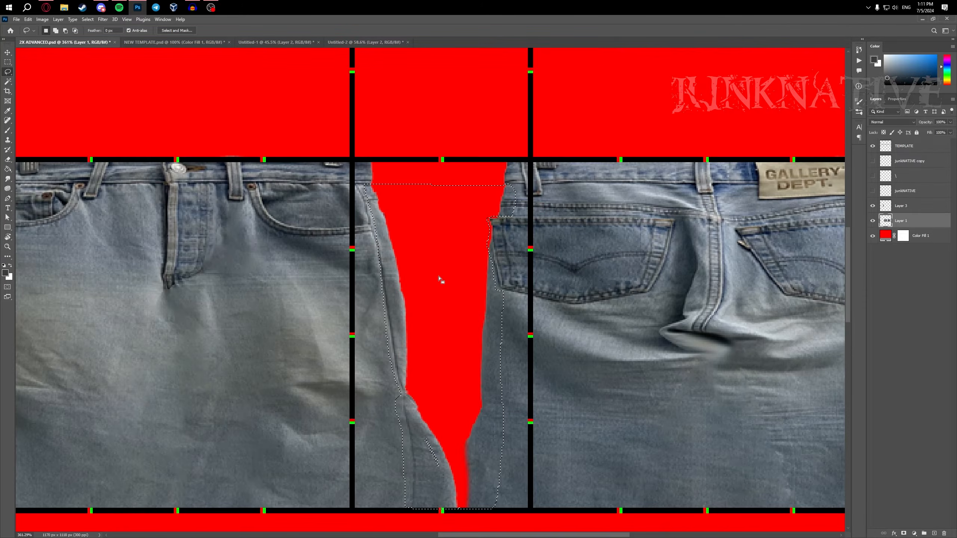
- Fill the extended side-gap selection on Layer 1 using Content-Aware Fill
scroll(365, 252, up, 2)
scroll(365, 252, down, 3)
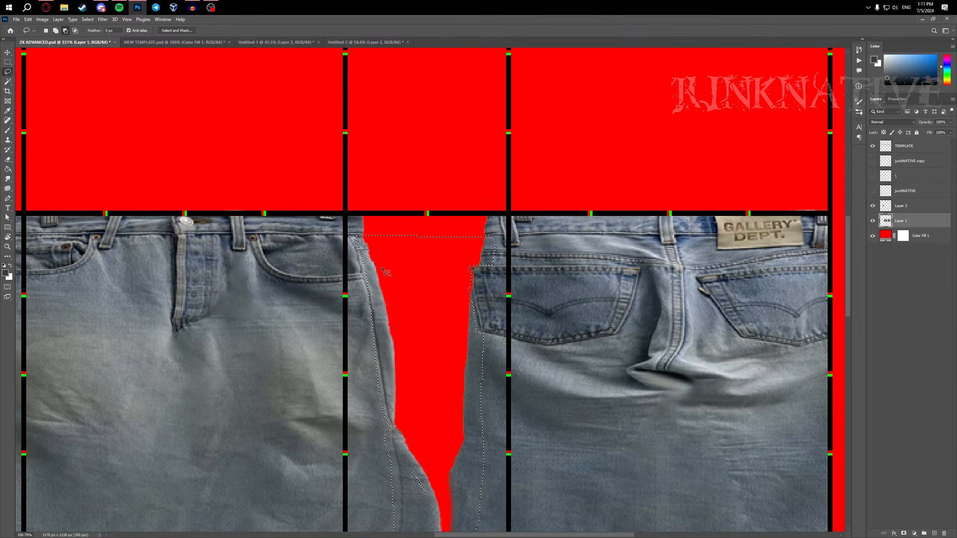
scroll(352, 294, up, 2)
scroll(378, 312, down, 3)
right_click(416, 305)
click(460, 410)
key(Return)
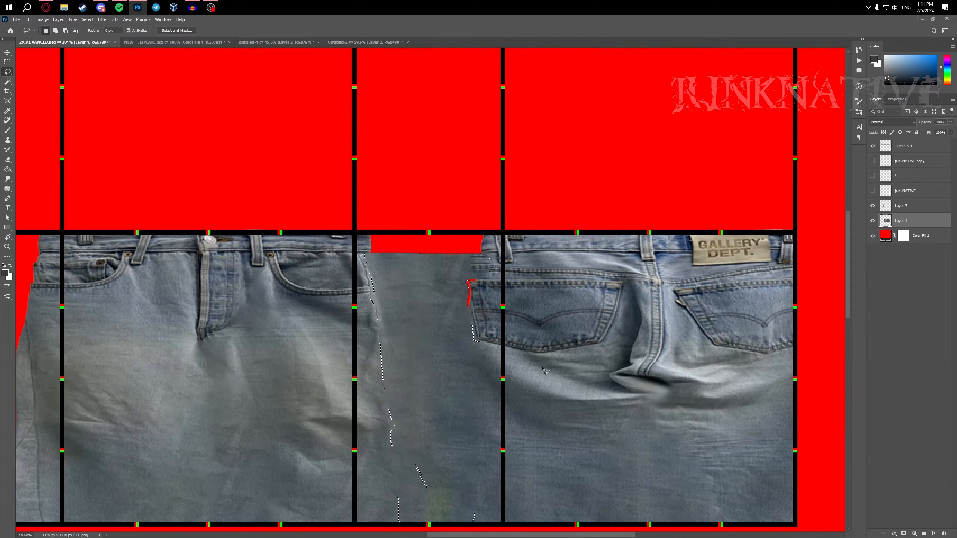
- Select the greenish patch at the lower end of the filled gap with a rectangular marquee and fill it with Content-Aware
scroll(496, 389, down, 3)
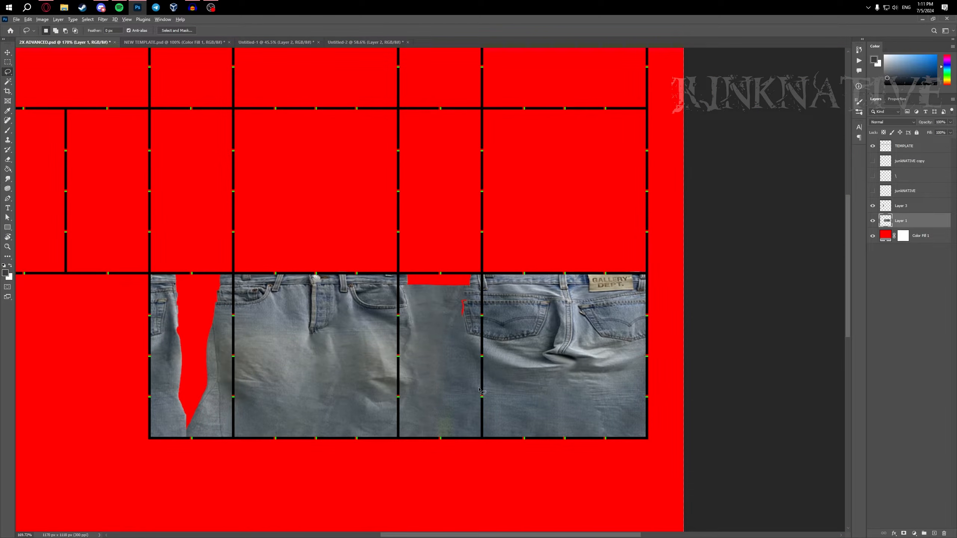
scroll(491, 390, up, 6)
click(10, 63)
scroll(393, 389, up, 1)
drag(493, 479, 499, 484)
right_click(453, 448)
click(486, 408)
key(Return)
scroll(546, 353, down, 5)
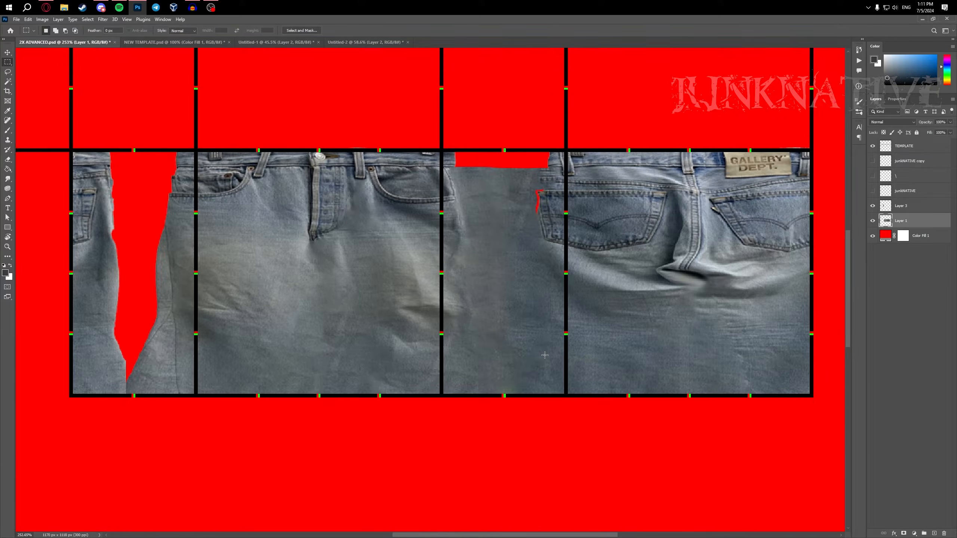
- Copy a rectangular patch of plain denim from the filled gap beside the back pocket onto a new layer
scroll(513, 310, up, 8)
scroll(514, 310, up, 1)
key(v)
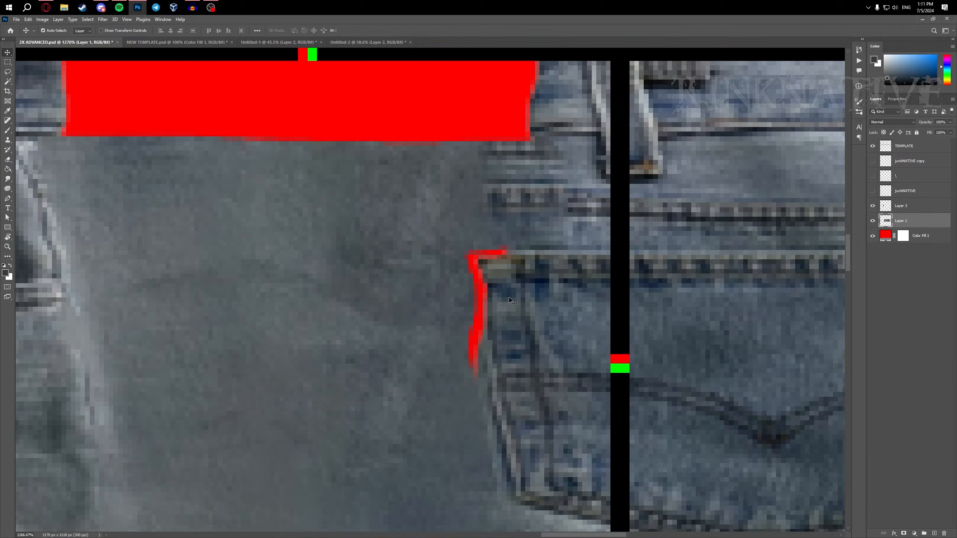
scroll(406, 286, down, 3)
key(m)
drag(300, 254, 445, 396)
key(ctrl+j)
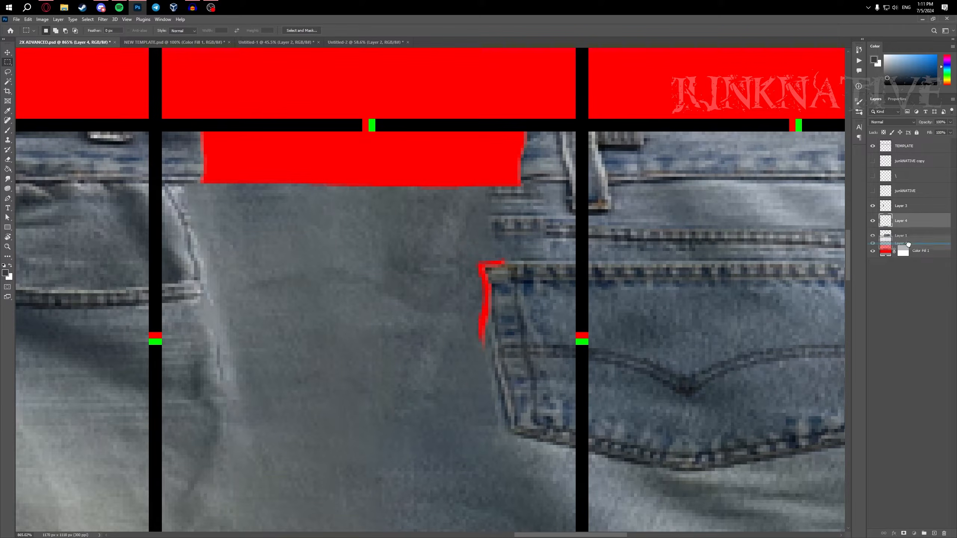
- Place the denim patch layer below Layer 1 and position it behind the red slit along the back pocket's edge
drag(908, 243, 908, 244)
key(ctrl+t)
drag(326, 347, 442, 342)
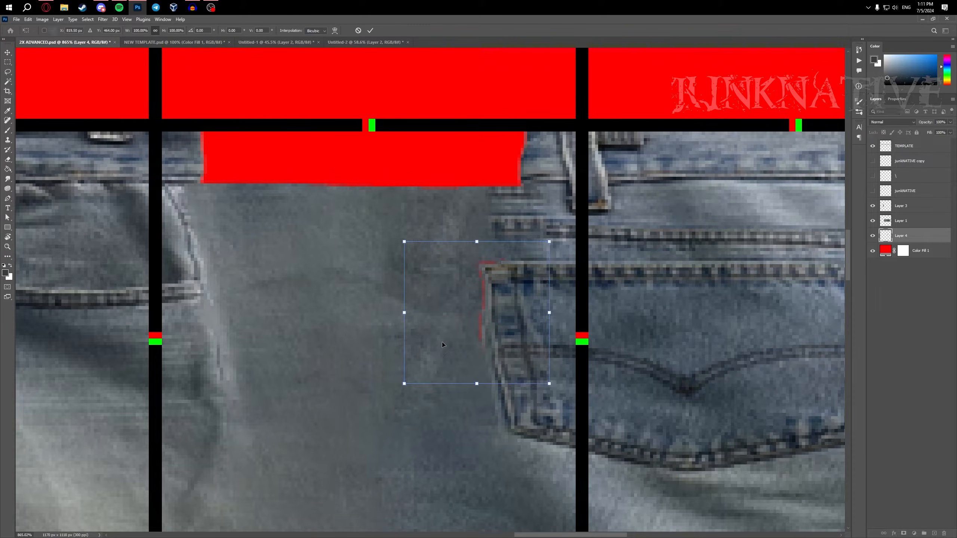
click(370, 30)
- Duplicate the denim patch layer six times and merge the copies into one layer
key(ctrl+j)
key(ctrl+j)
key(ctrl+j)
key(ctrl+j)
key(ctrl+j)
key(ctrl+j)
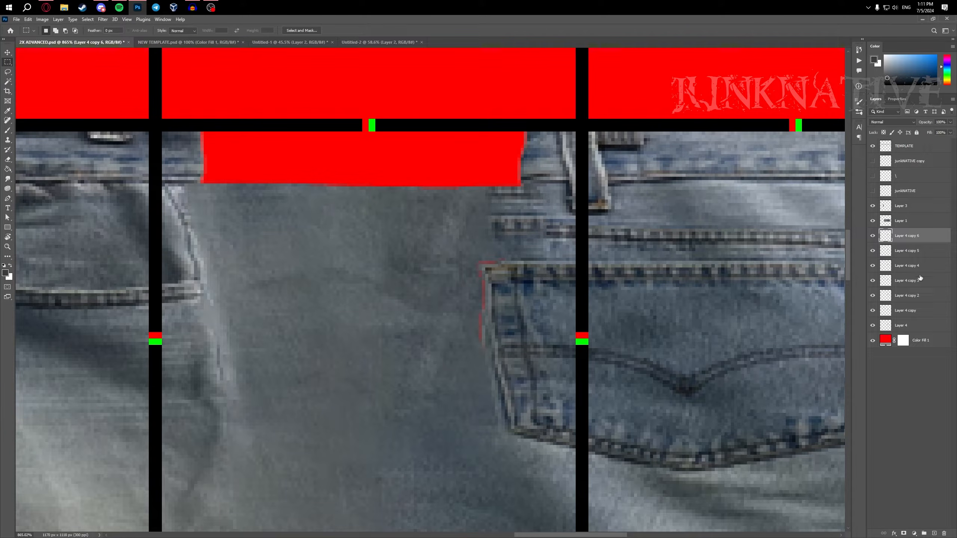
shift+click(909, 309)
key(ctrl+e)
- Clone-stamp nearby denim on Layer 1 over the reddish line along the back pocket's outer side edge
scroll(485, 289, up, 3)
key(alt+bracketright)
key(s)
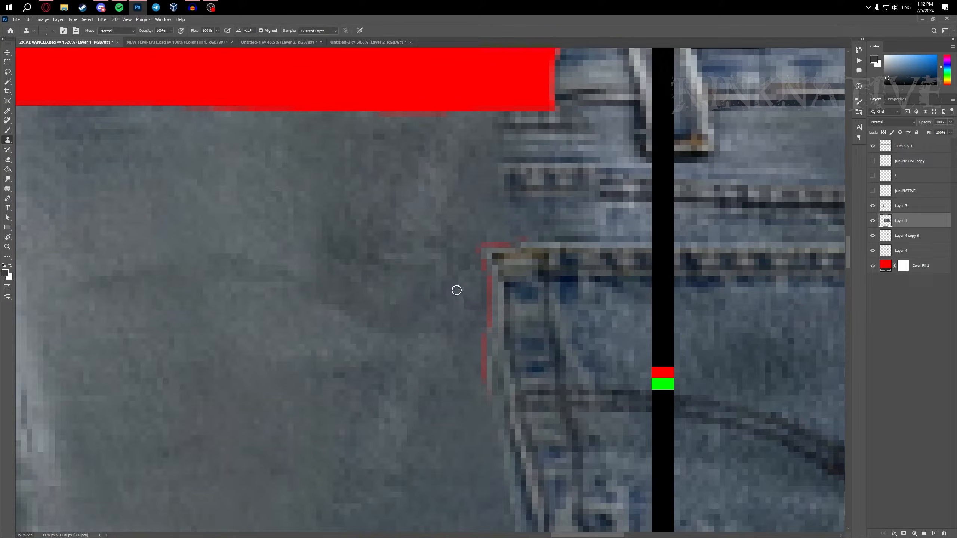
scroll(452, 301, up, 3)
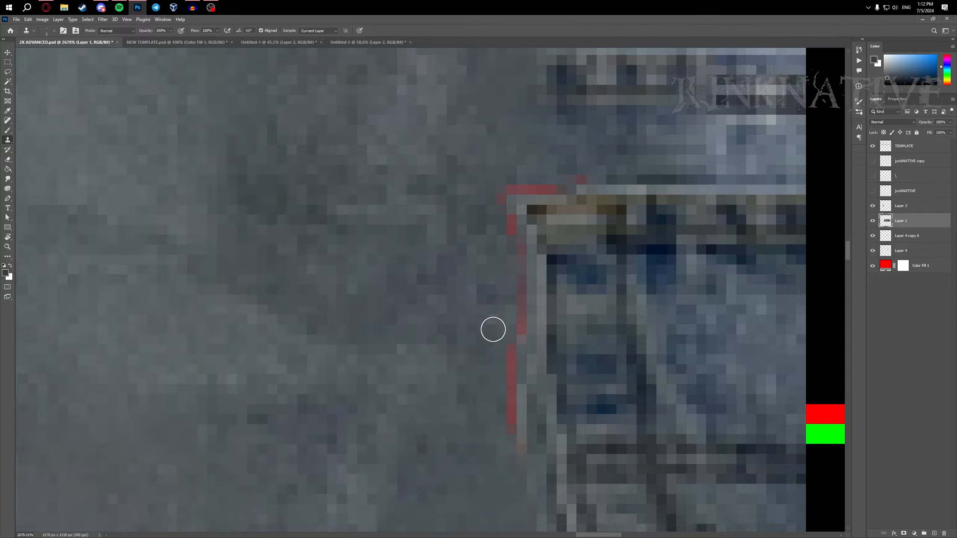
scroll(494, 329, down, 5)
scroll(421, 327, up, 5)
key(bracketright)
key(bracketright)
scroll(455, 162, up, 2)
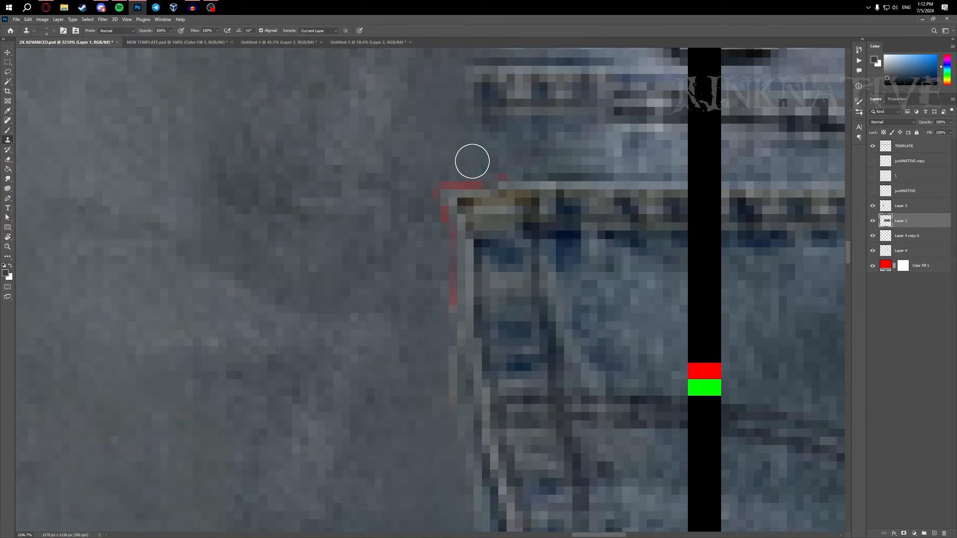
key(bracketleft)
scroll(432, 198, up, 1)
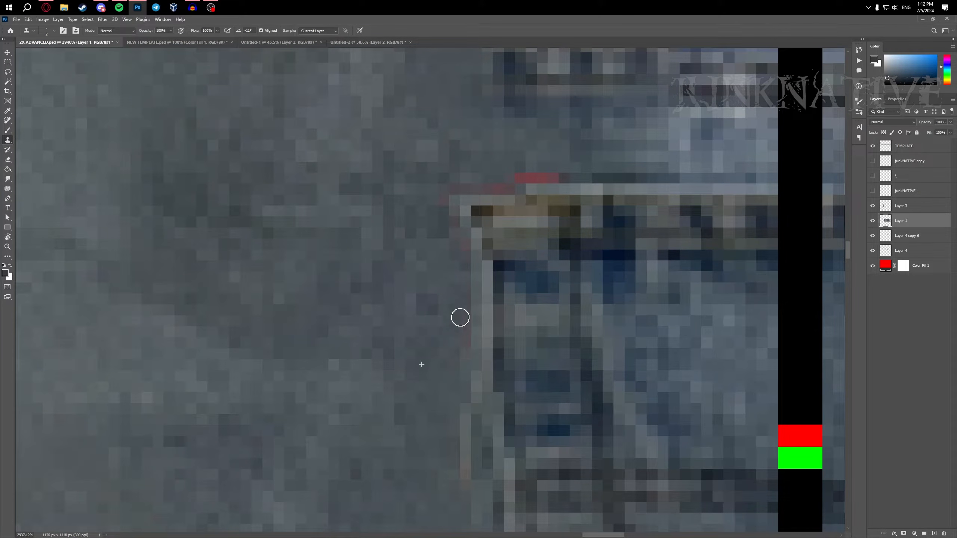
- Clone-stamp denim over the remaining reddish pixels above the back pocket's upper stitching and around its corner
scroll(457, 346, down, 6)
scroll(420, 291, up, 5)
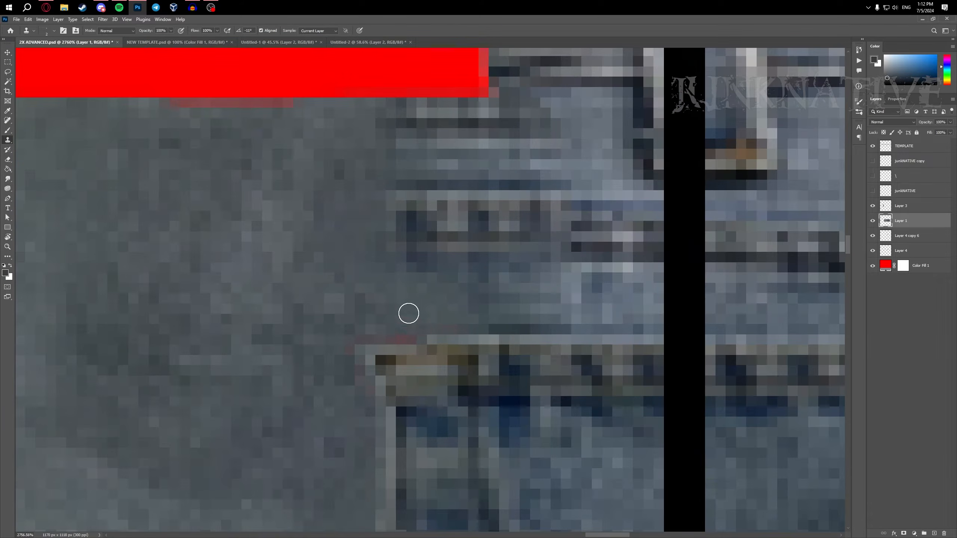
key(bracketleft)
scroll(335, 338, down, 6)
scroll(392, 269, up, 4)
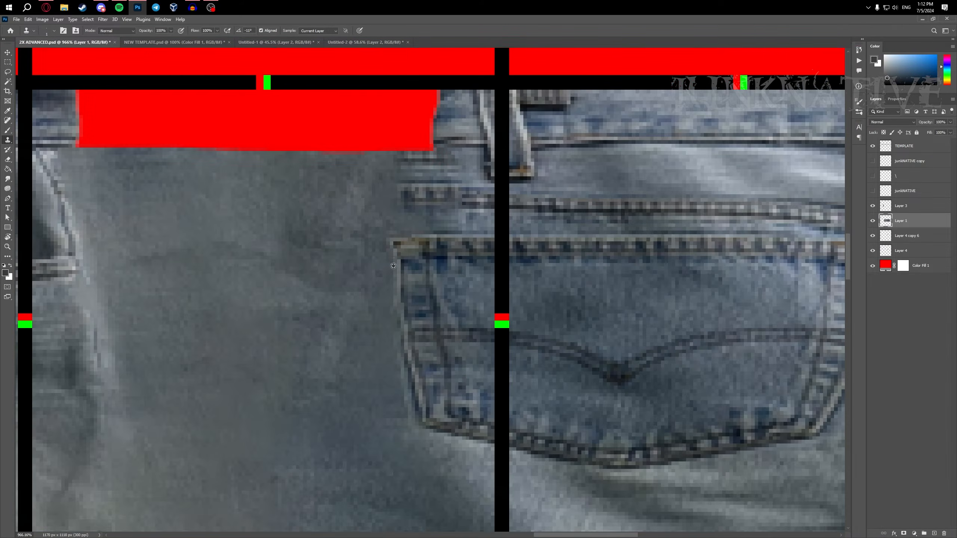
scroll(392, 268, up, 5)
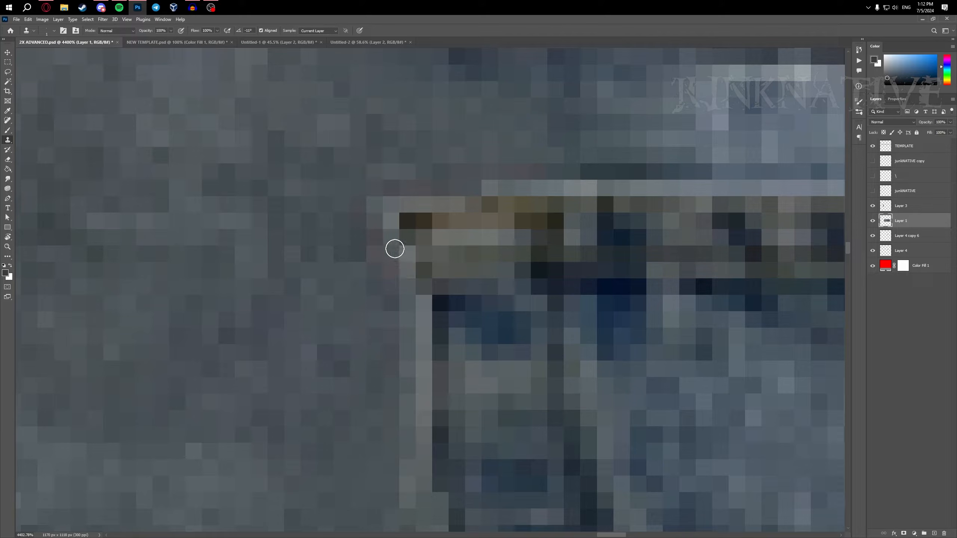
scroll(395, 249, down, 5)
- Blend the filled denim along the back pocket's side down to its lower corner with the Clone Stamp
scroll(392, 268, up, 3)
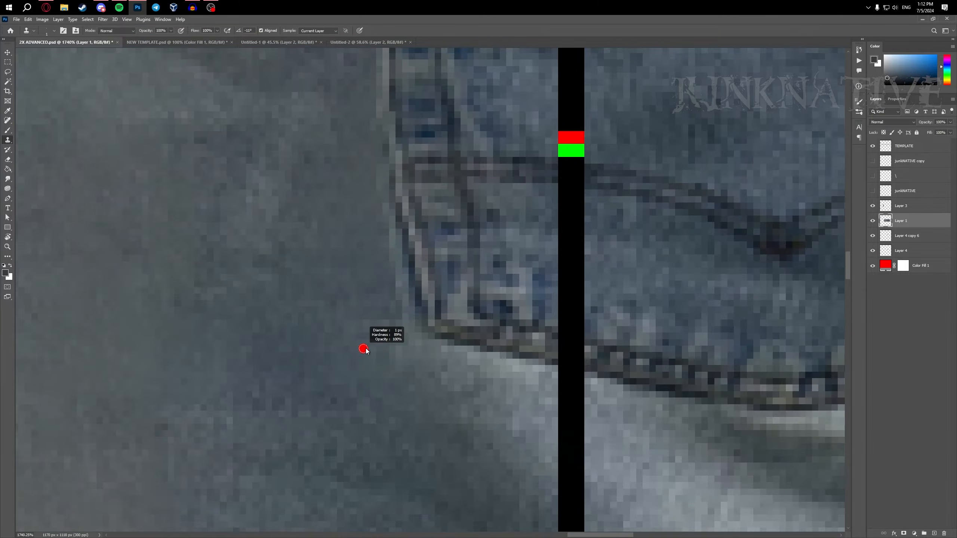
scroll(342, 295, up, 1)
mouse_move(361, 248)
mouse_down()
mouse_move(406, 242)
mouse_move(417, 320)
mouse_move(435, 360)
mouse_move(464, 383)
mouse_up()
scroll(464, 383, down, 6)
scroll(448, 361, up, 2)
scroll(448, 361, up, 3)
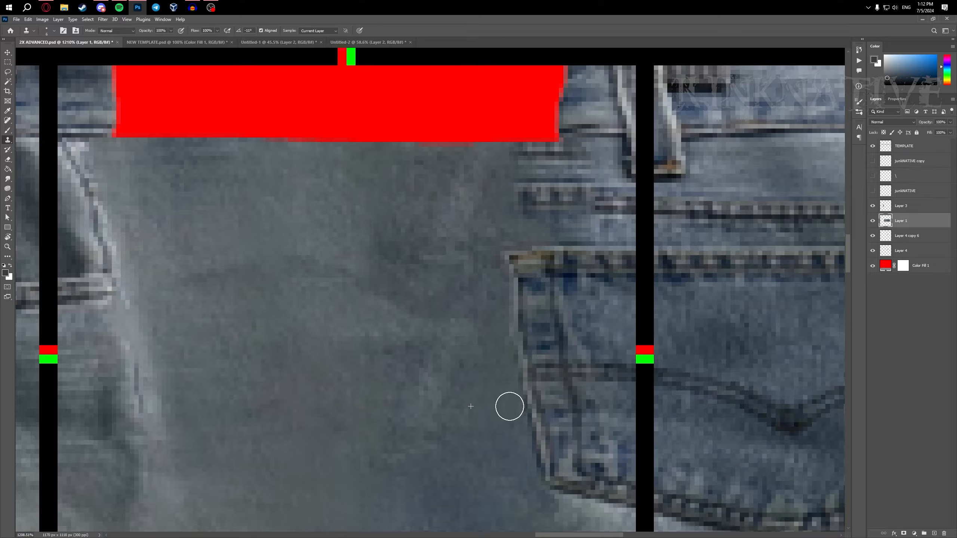
scroll(490, 396, down, 5)
scroll(466, 386, up, 2)
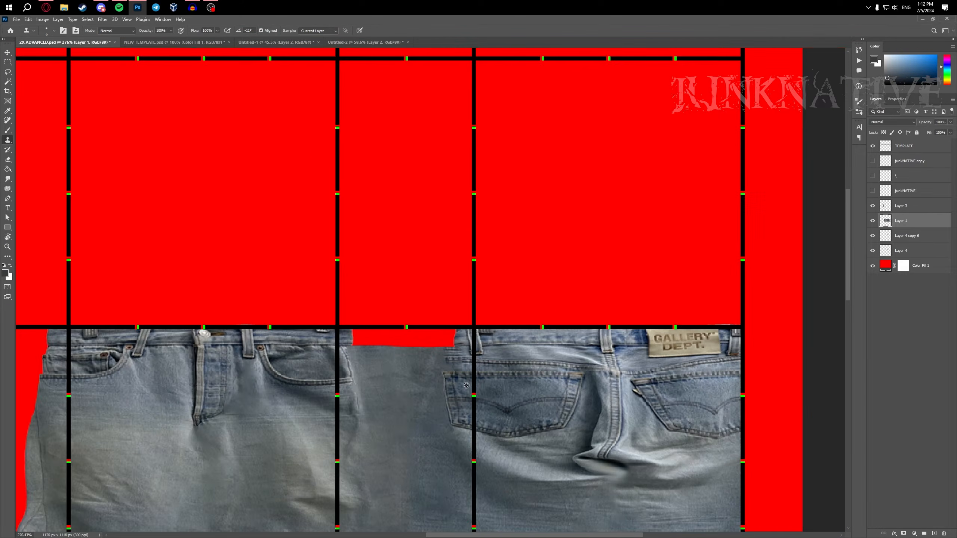
scroll(466, 386, down, 1)
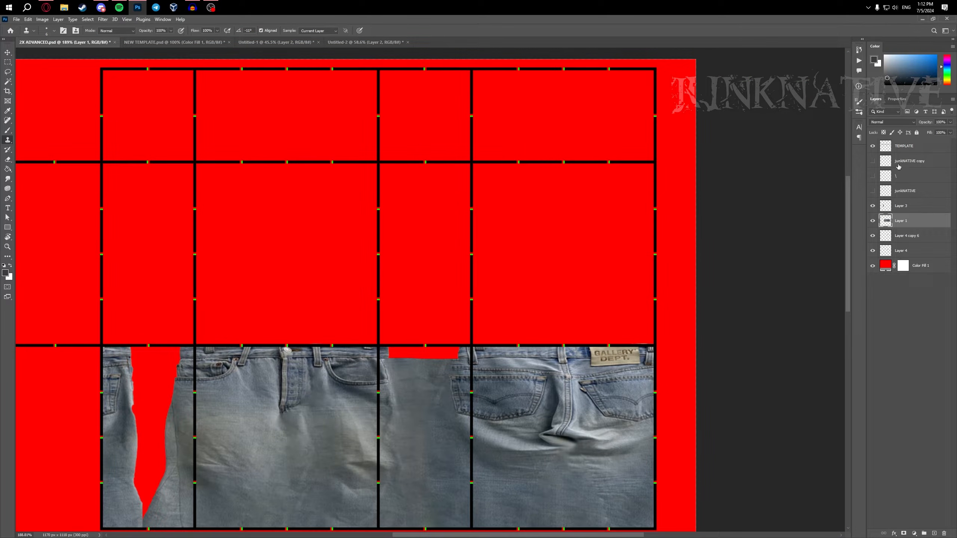
- Hide the TEMPLATE layer and select a horizontal strip overlapping the uneven upper edge of the front and back waistbands
click(873, 146)
drag(551, 284, 556, 282)
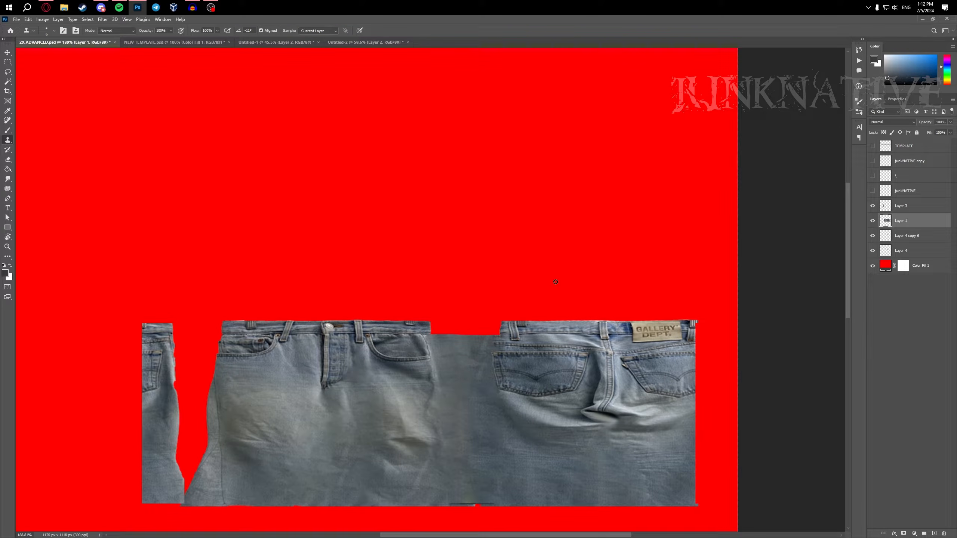
key(m)
scroll(304, 317, up, 5)
scroll(225, 295, down, 5)
scroll(251, 297, up, 2)
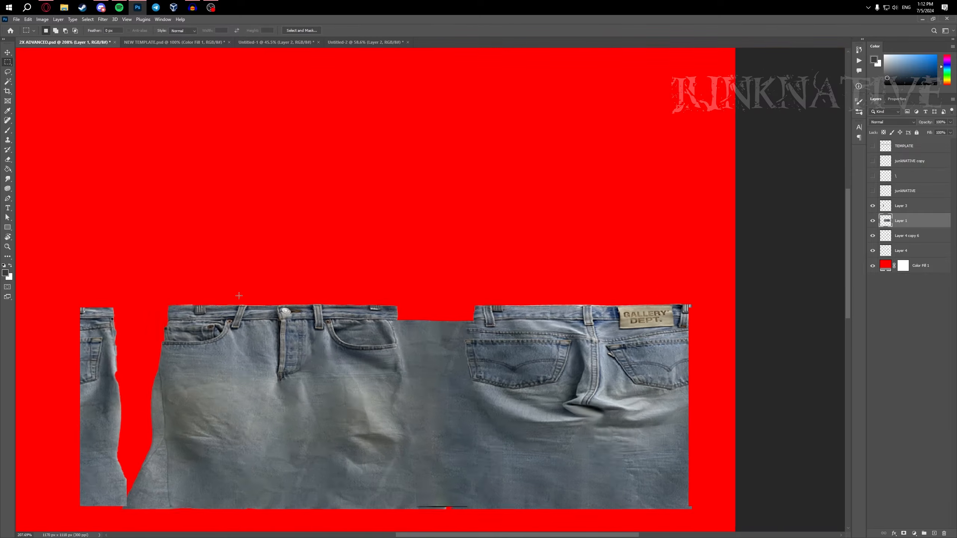
drag(759, 291, 774, 307)
scroll(583, 307, up, 6)
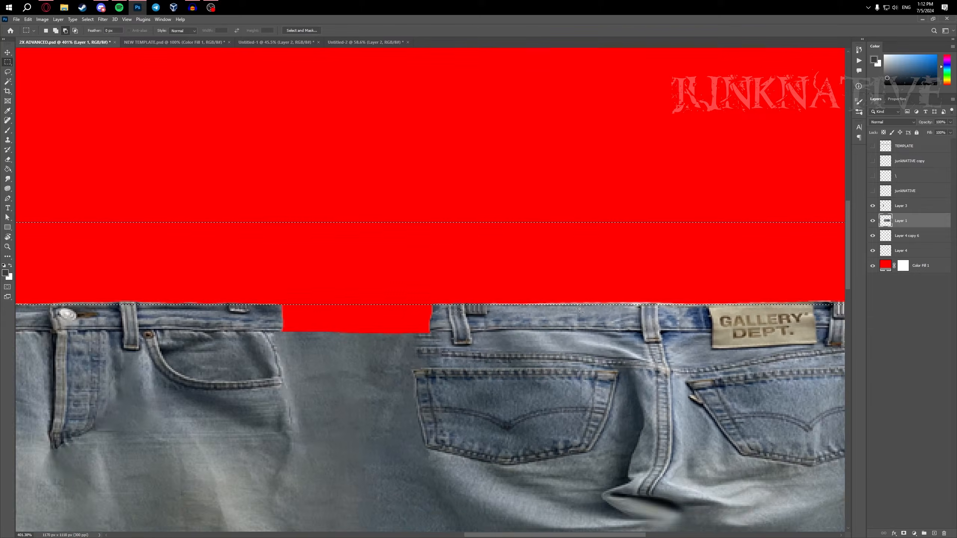
scroll(582, 308, down, 4)
drag(585, 313, 609, 312)
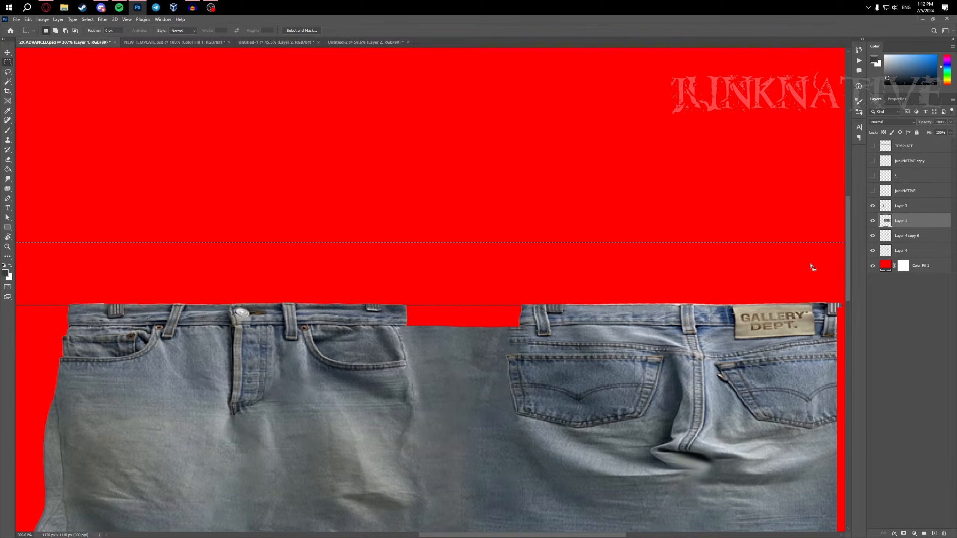
- Transform the selected strip on Layer 1 by nudging it 1 px down, apply it and deselect
scroll(438, 254, up, 2)
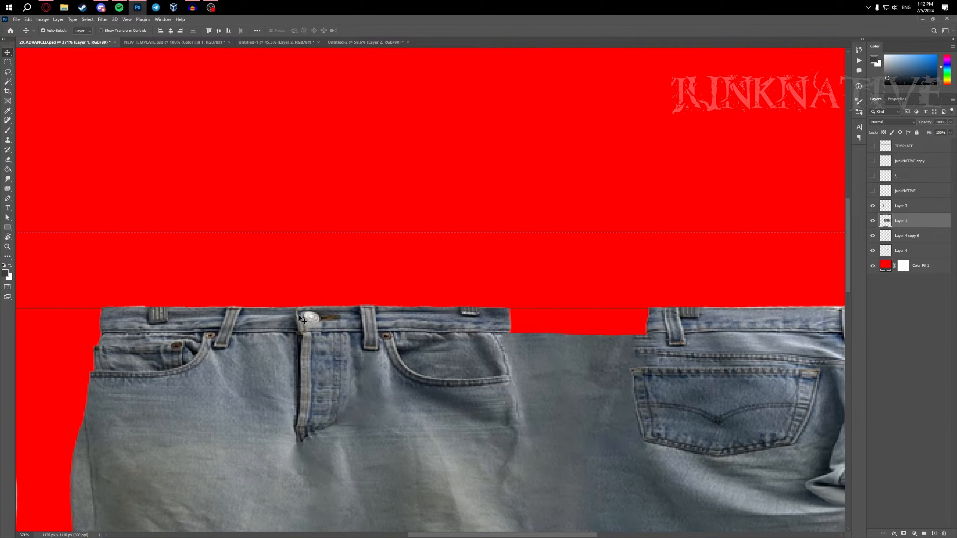
key(ctrl+t)
scroll(315, 325, up, 2)
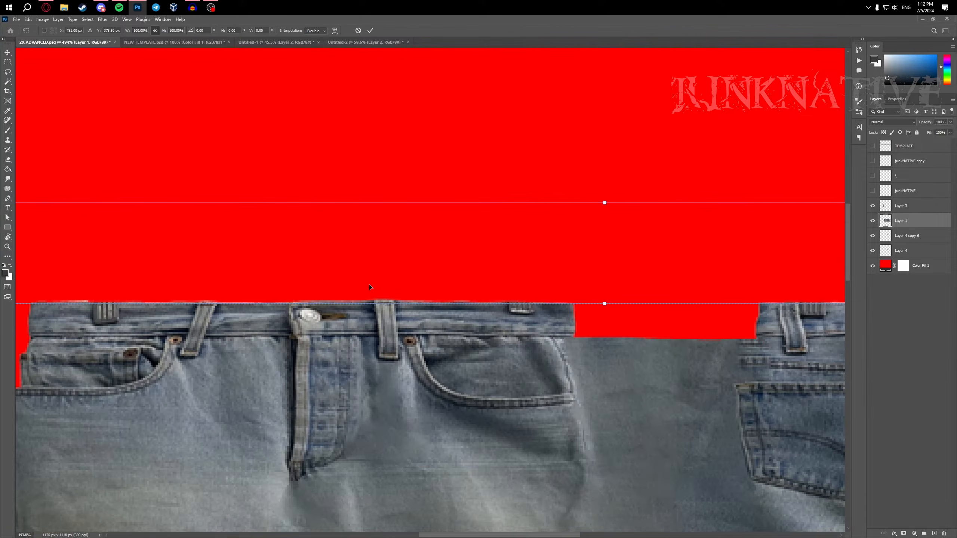
key(Down)
key(Down)
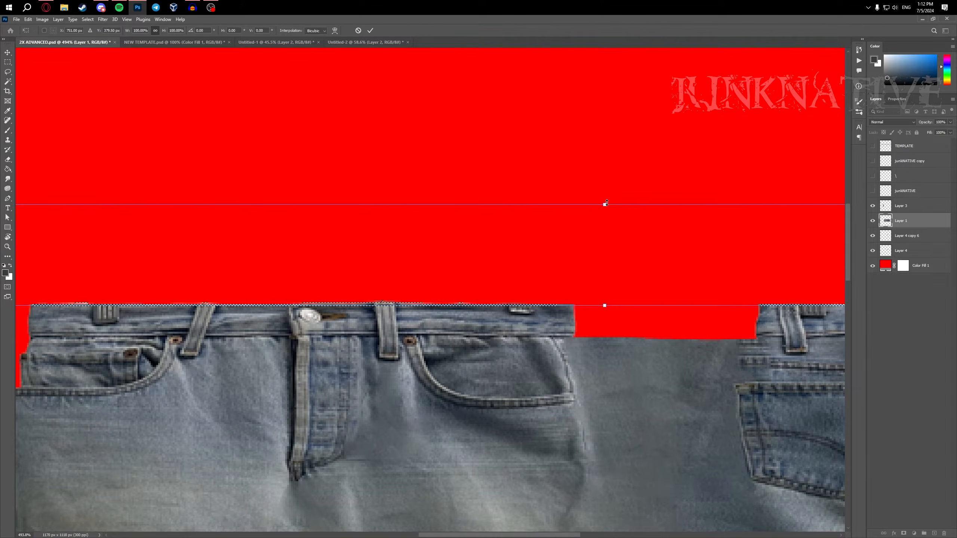
key(Return)
click(482, 136)
key(m)
key(ctrl+d)
scroll(454, 188, down, 3)
- Marquee a strip about 750 by 63 px over the waistbands' upper edge, trim that edge on Layer 1, and deselect
scroll(464, 192, right, 1)
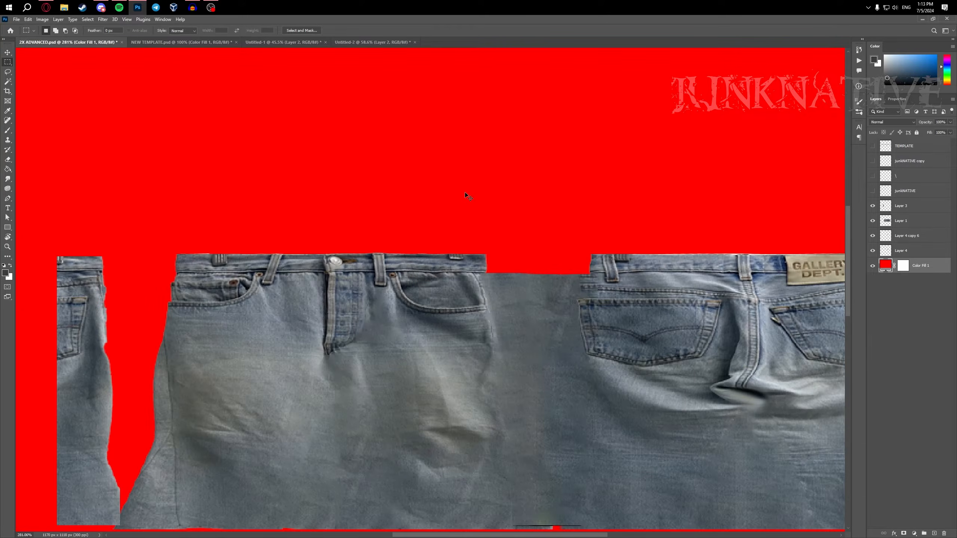
scroll(468, 196, right, 2)
drag(205, 225, 840, 260)
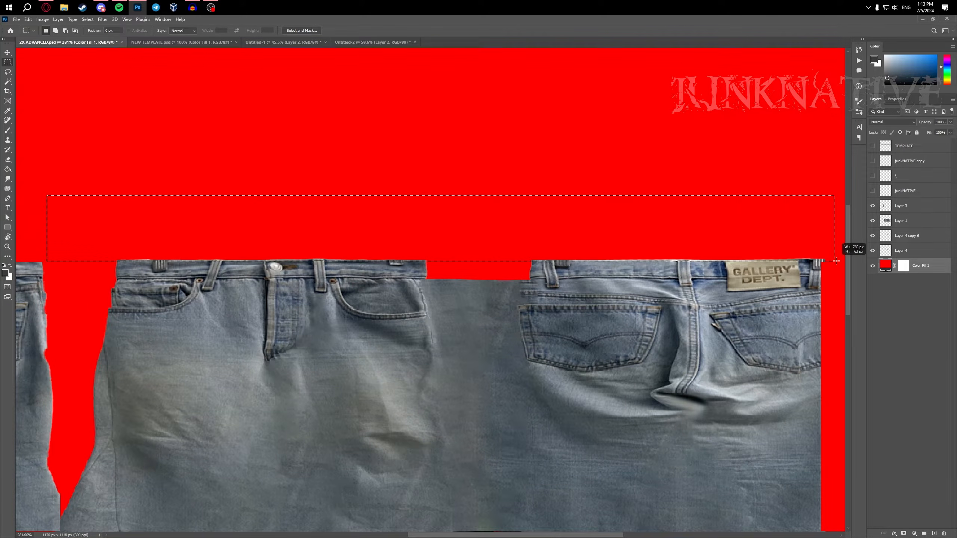
scroll(641, 256, up, 3)
scroll(596, 249, up, 2)
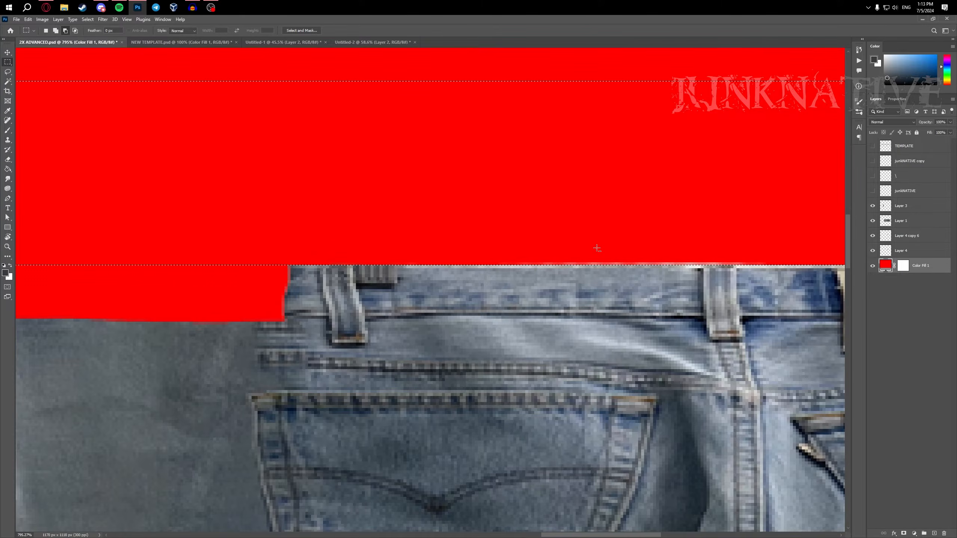
scroll(597, 248, down, 3)
scroll(596, 247, left, 1)
click(935, 218)
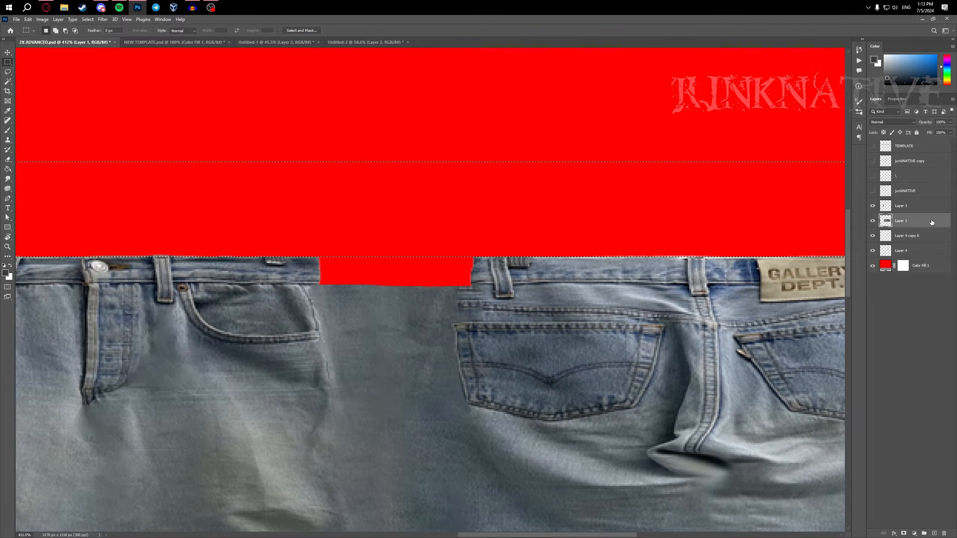
key(ctrl+d)
- Marquee the three cut-off loop stubs along the front and back waistbands, replace them using Content-Aware Fill on Layer 1, and deselect
scroll(598, 270, down, 3)
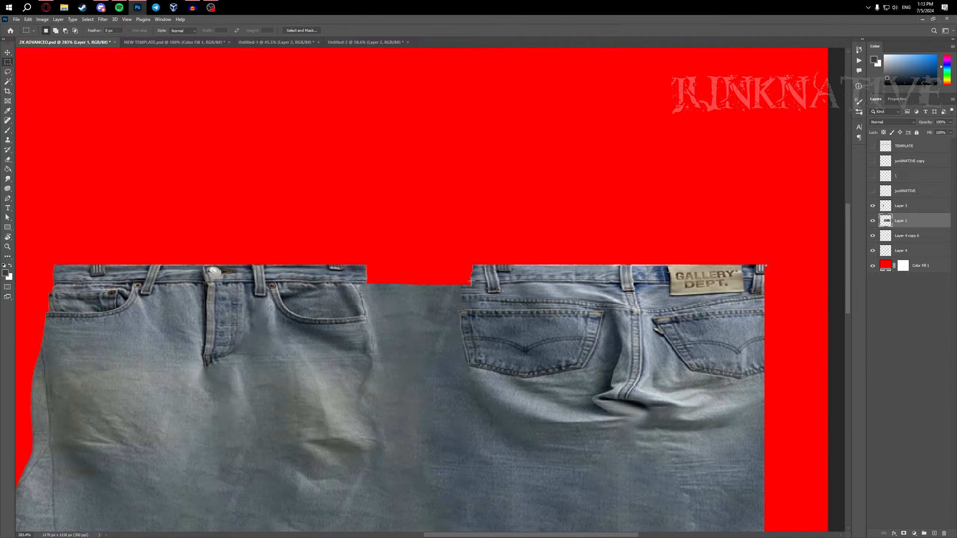
scroll(435, 268, up, 6)
key(v)
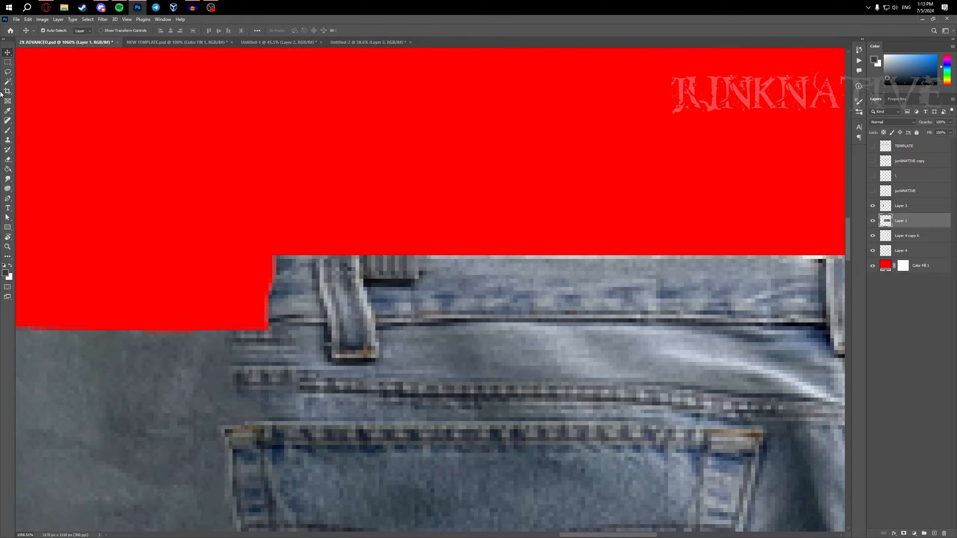
click(7, 62)
scroll(342, 265, up, 3)
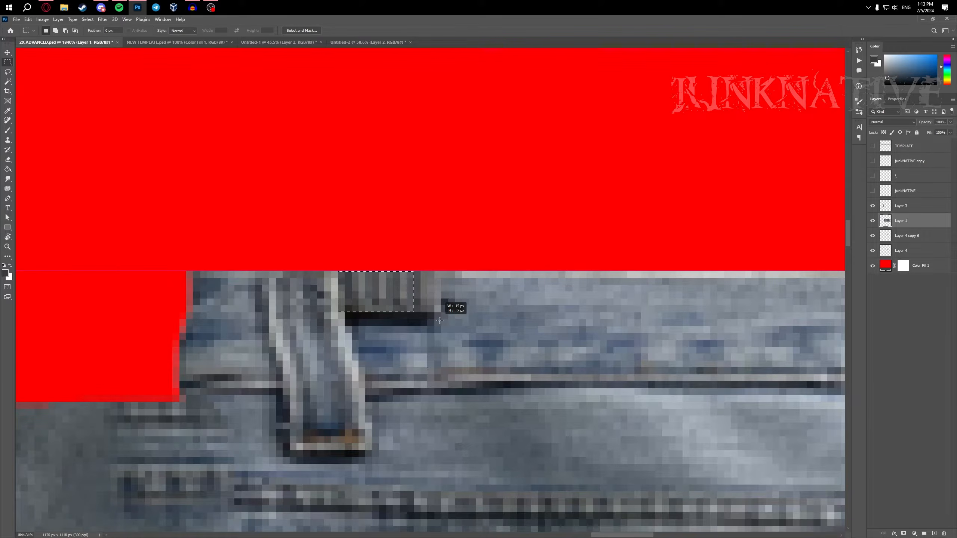
drag(478, 322, 478, 322)
scroll(468, 318, down, 3)
drag(308, 265, 699, 263)
drag(221, 274, 551, 272)
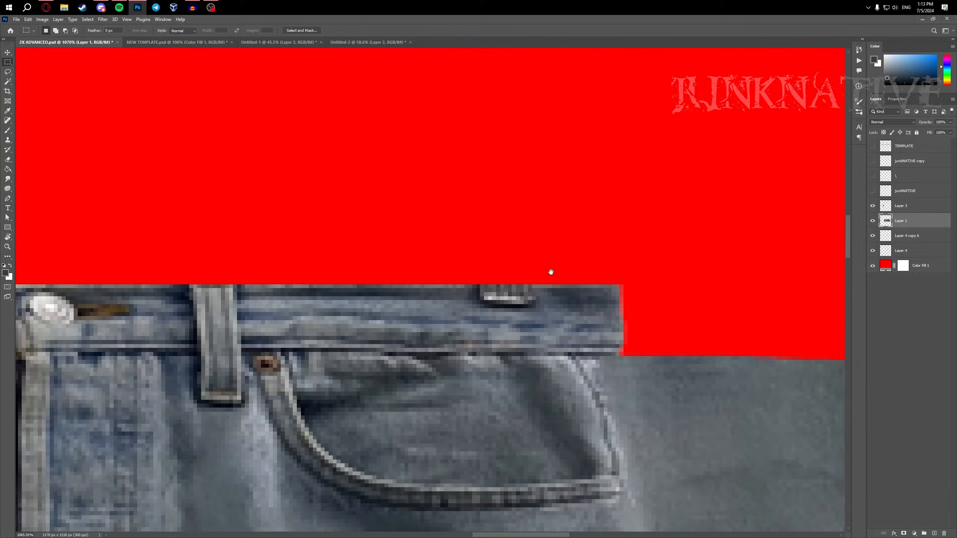
scroll(523, 292, up, 2)
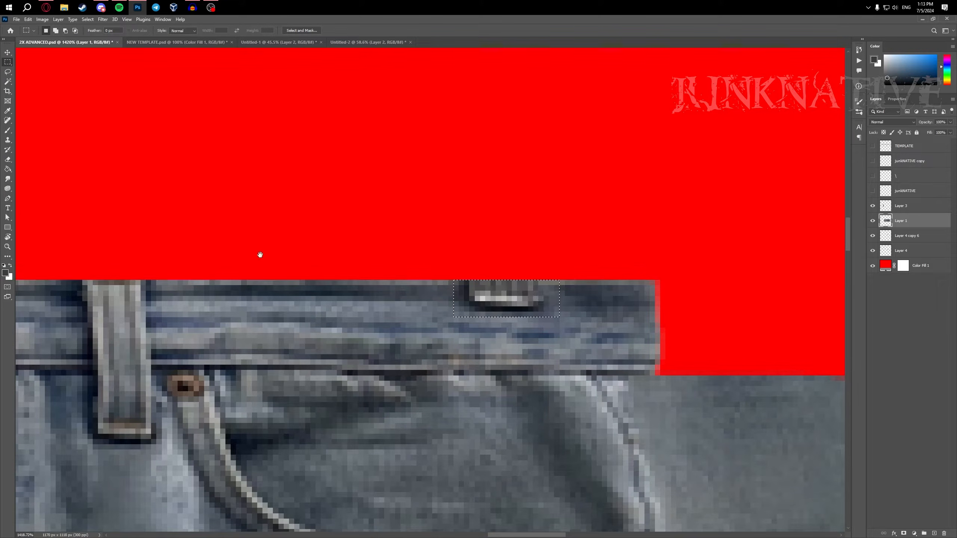
scroll(259, 256, down, 3)
drag(342, 263, 555, 259)
scroll(614, 236, up, 3)
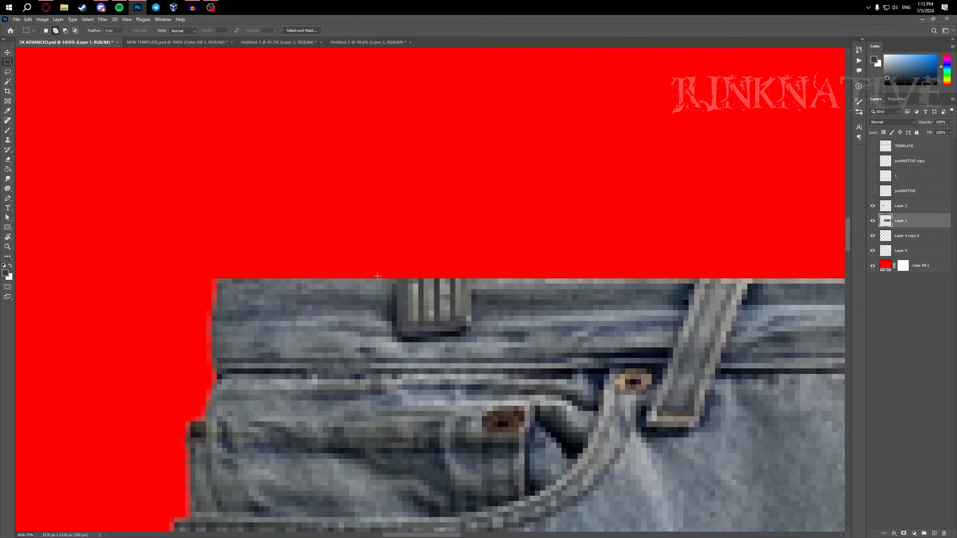
right_click(441, 311)
click(503, 414)
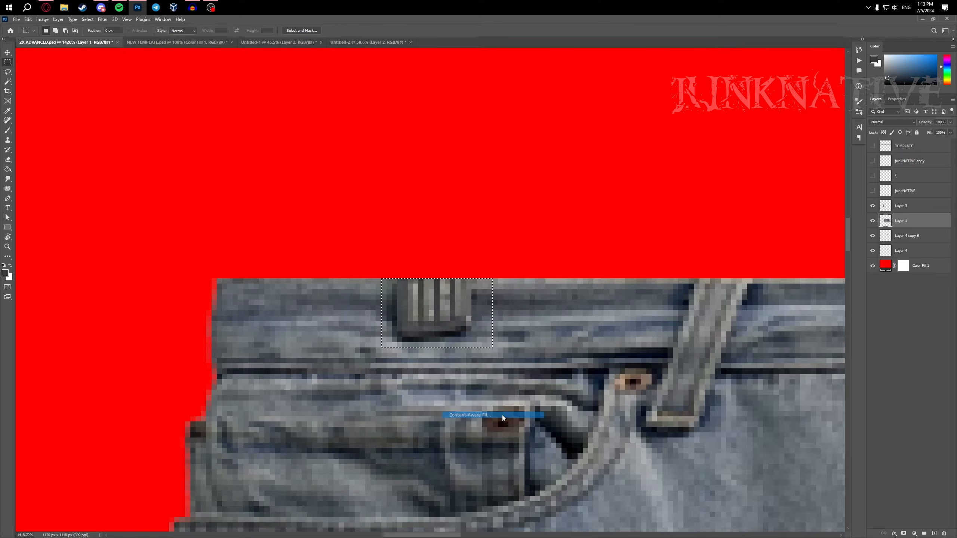
key(Return)
key(ctrl+d)
scroll(560, 318, down, 4)
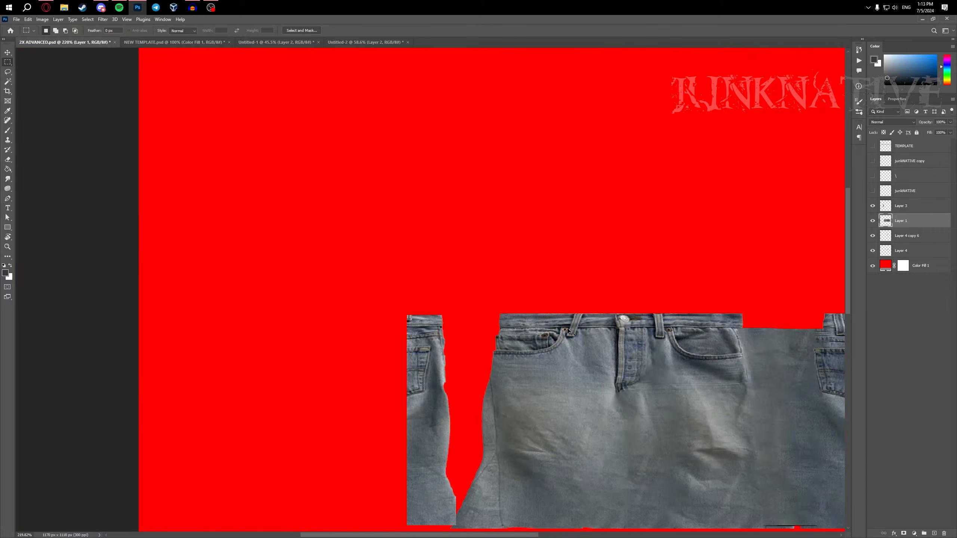
- Try to retouch the leftover grey remnant beside the back waistband's side belt loop with the Clone Stamp
drag(565, 339, 451, 342)
scroll(460, 340, up, 10)
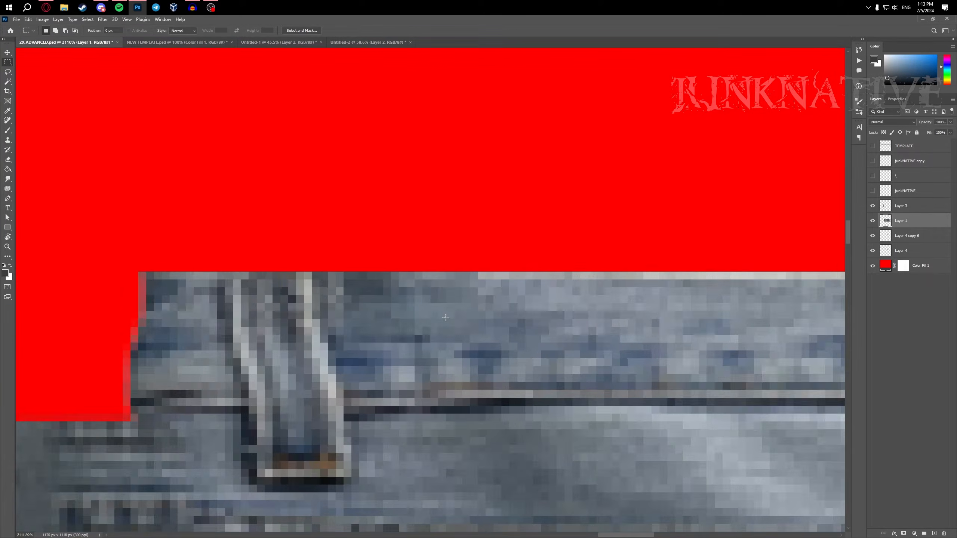
key(s)
drag(343, 298, 303, 314)
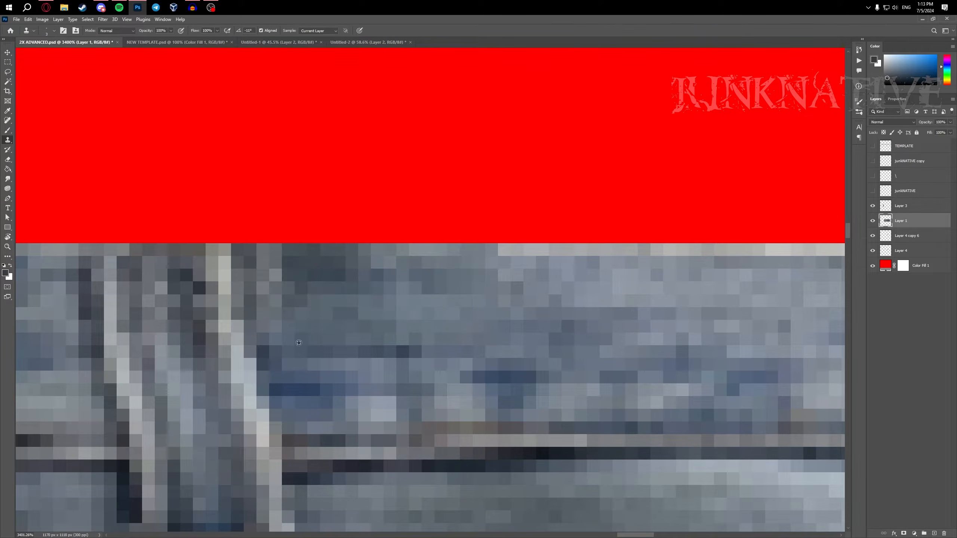
click(286, 300)
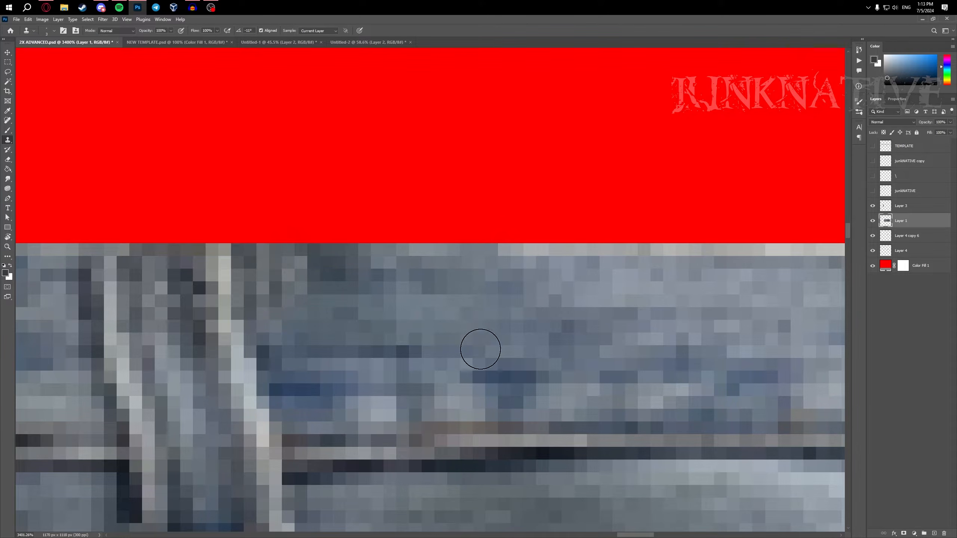
scroll(427, 338, down, 10)
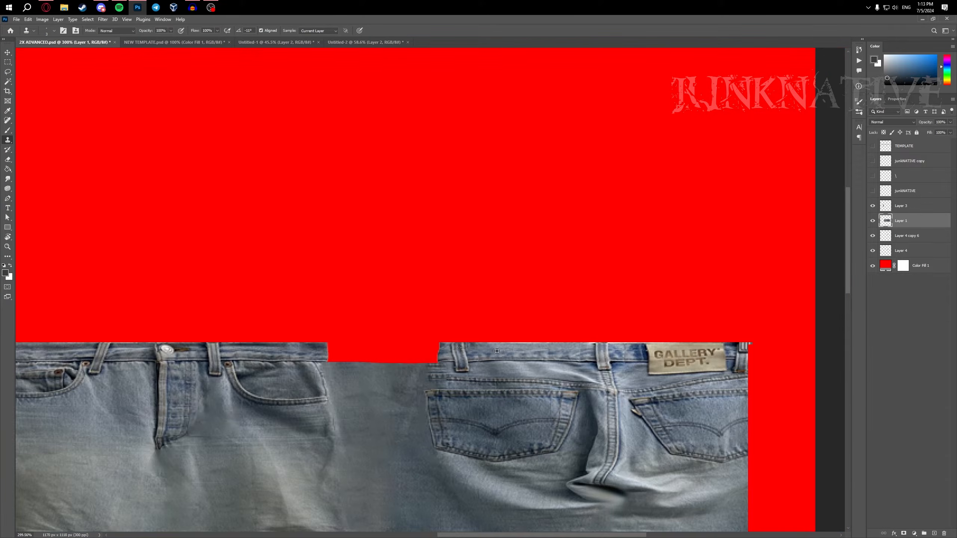
- Marquee the leftover patch beside the back waistband's side belt loop and replace it using Content-Aware Fill
scroll(497, 351, up, 10)
click(8, 62)
scroll(245, 362, up, 2)
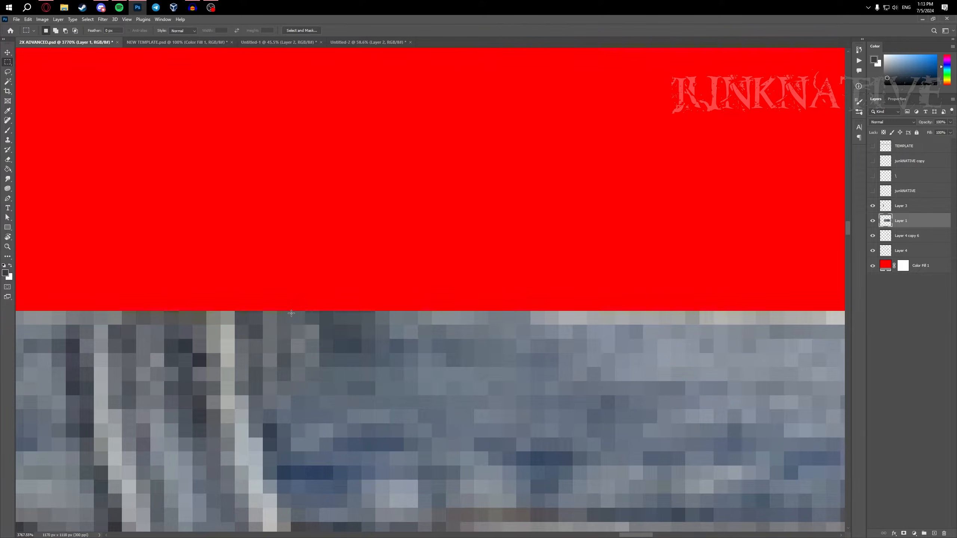
drag(408, 365, 408, 366)
right_click(357, 334)
click(406, 430)
key(Return)
scroll(473, 406, down, 14)
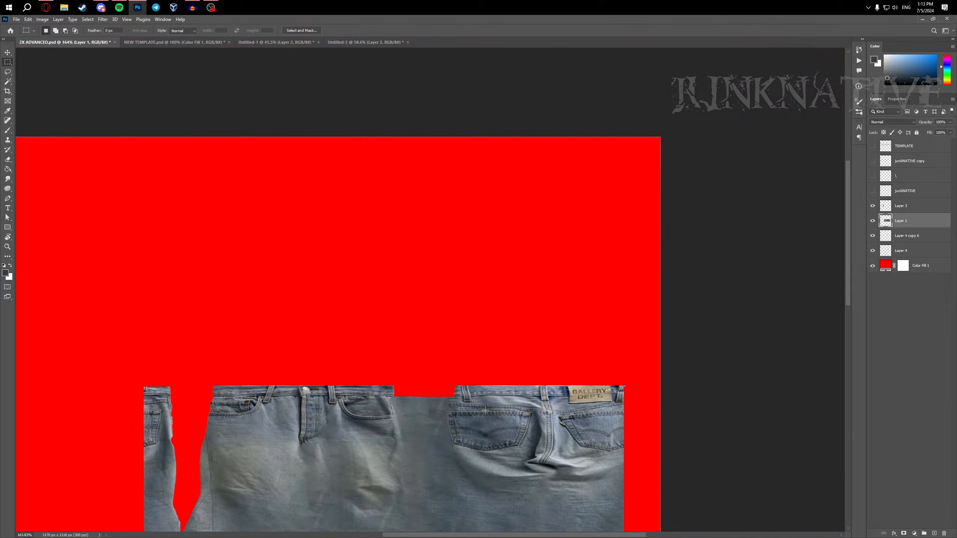
- Marquee the coin-pocket end of the front waistband, about 92 by 31 px, and copy it to a new layer
scroll(474, 410, up, 2)
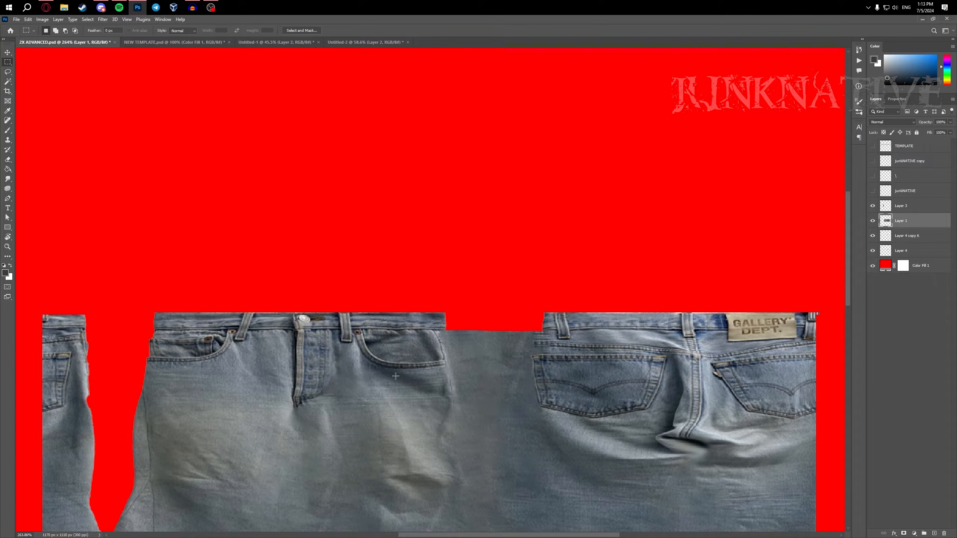
scroll(369, 319, up, 2)
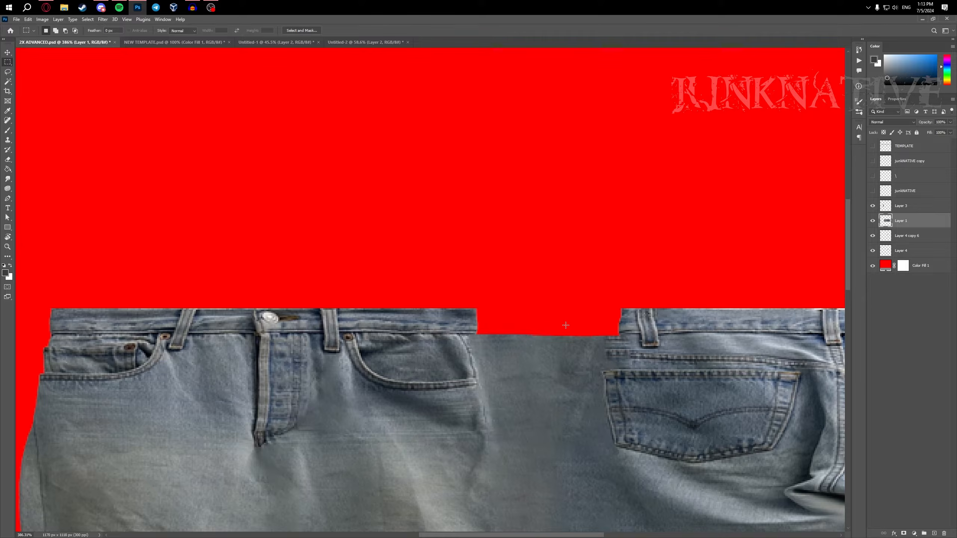
drag(328, 322, 612, 309)
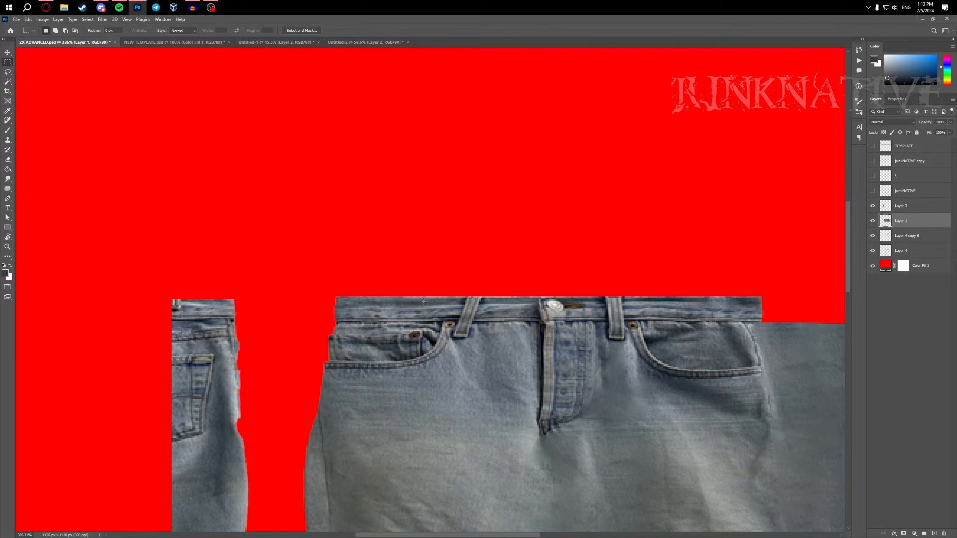
scroll(358, 330, up, 2)
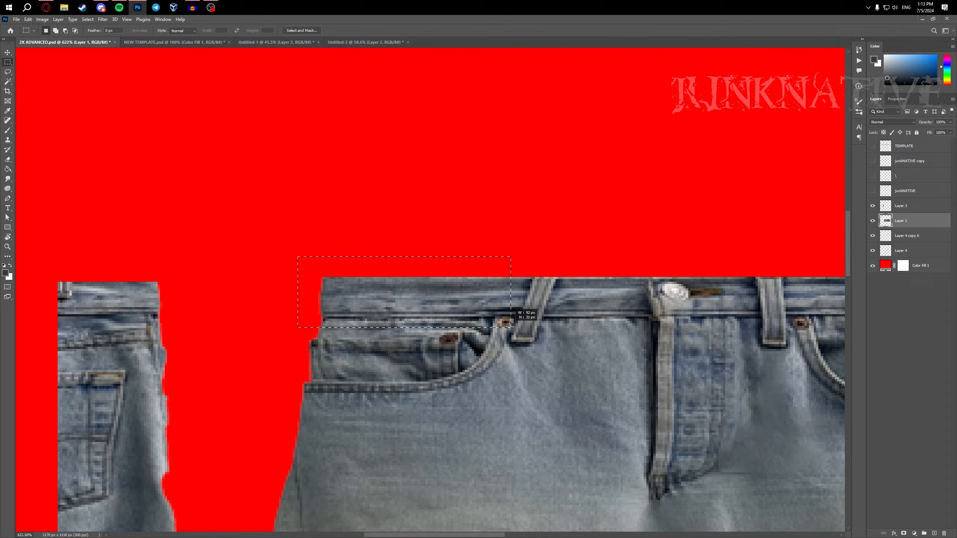
scroll(510, 326, down, 2)
drag(473, 324, 607, 263)
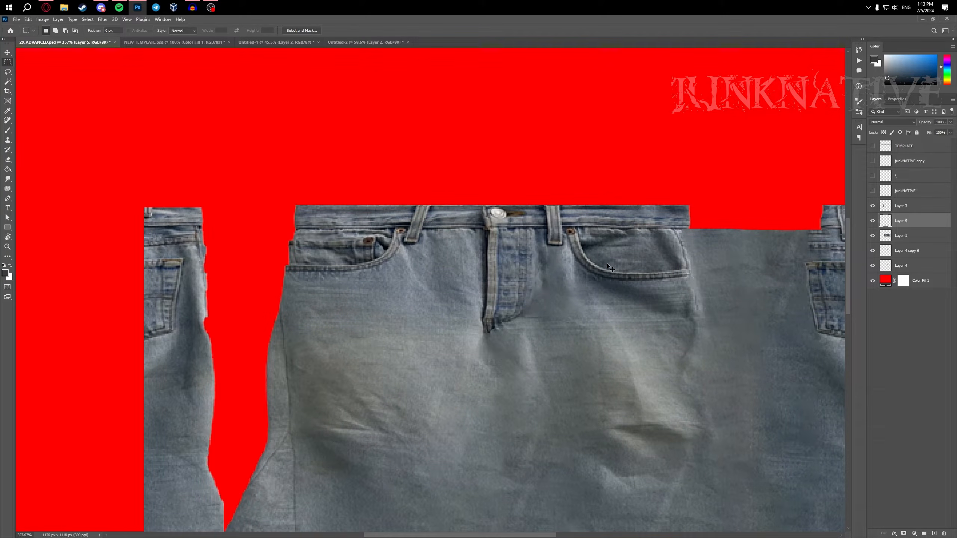
- Show the TEMPLATE layer over the jeans
scroll(661, 232, right, 1)
click(873, 146)
drag(683, 194, 617, 214)
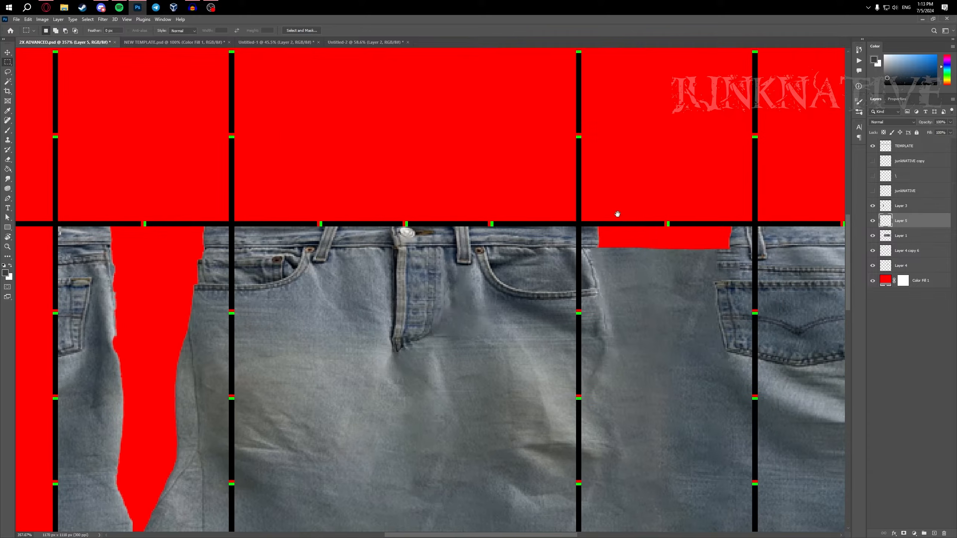
- Flip the copied waistband strip horizontally, place it over the opposite end of the front waistband beside the red gap, and apply the transform
right_click(237, 234)
click(286, 381)
drag(243, 233, 590, 238)
scroll(569, 235, up, 5)
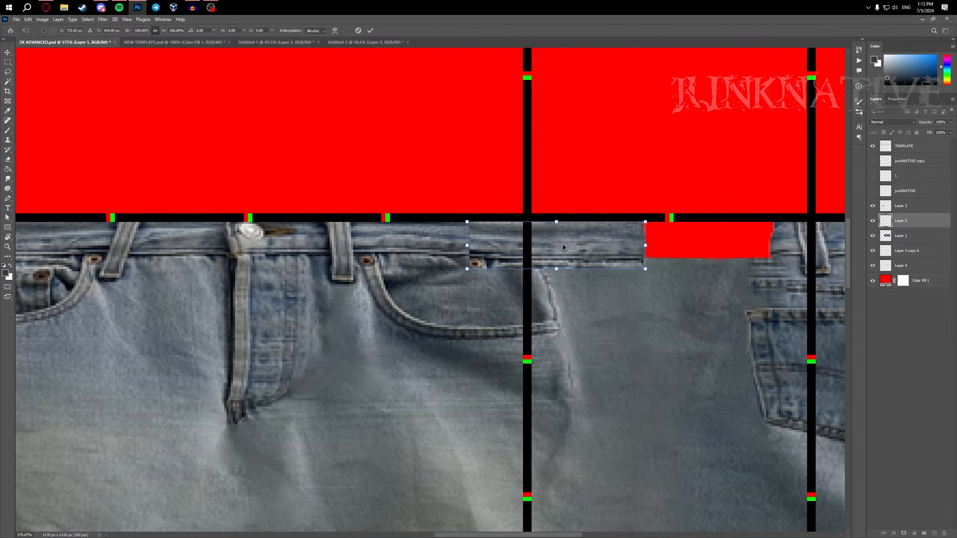
drag(553, 200, 528, 204)
key(Return)
- Erase the copied strip's hard inner edge and leftover pocket rivet with a larger Eraser brush
key(e)
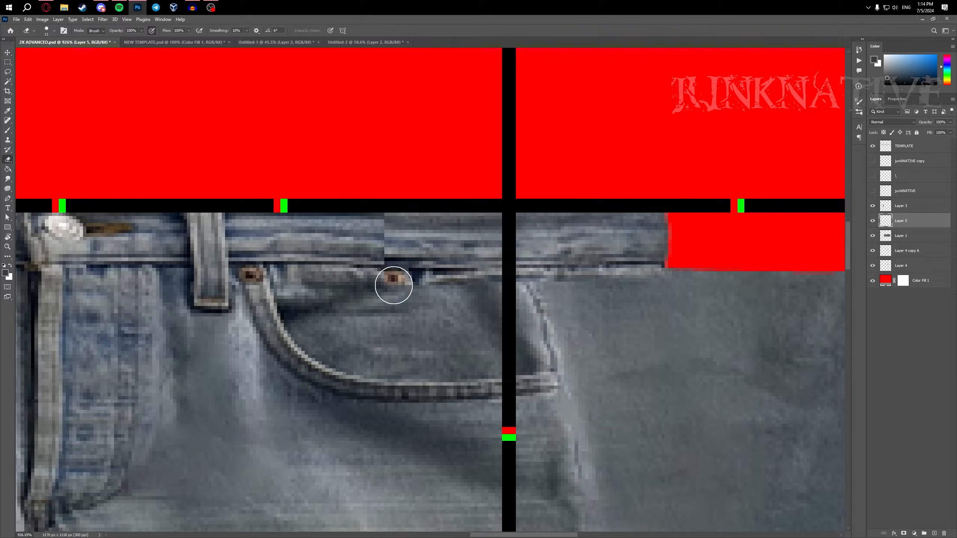
mouse_move(293, 306)
mouse_down()
mouse_move(342, 322)
mouse_move(347, 313)
mouse_move(341, 231)
mouse_move(336, 241)
mouse_up()
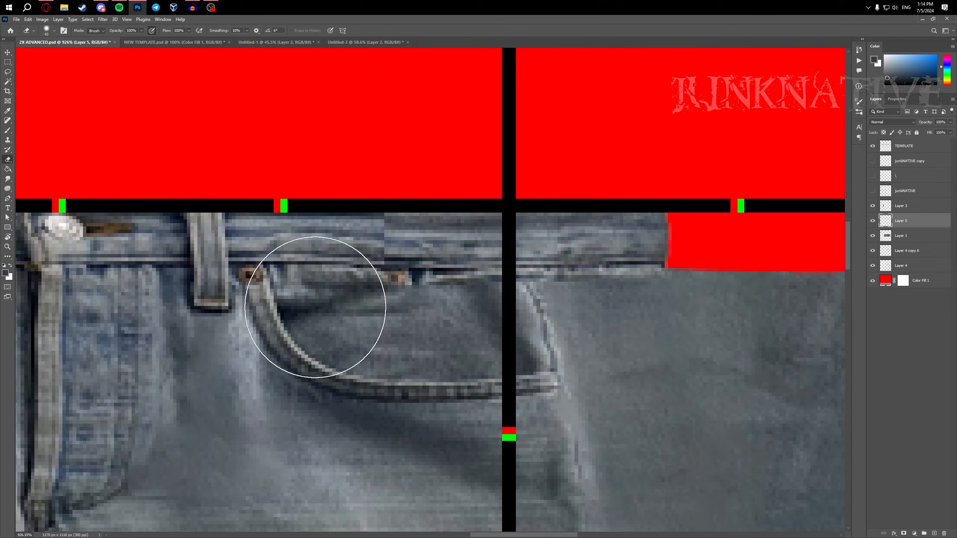
drag(395, 353, 421, 348)
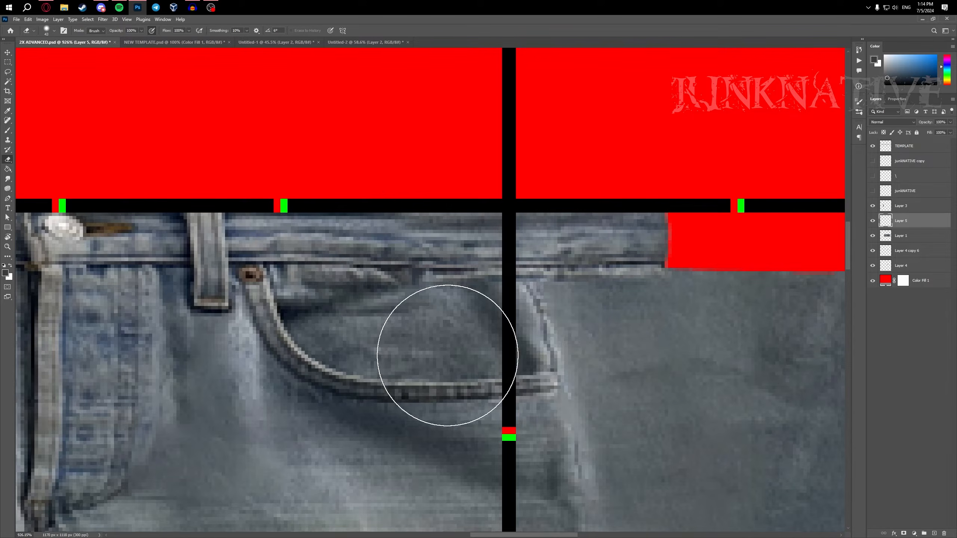
scroll(535, 369, down, 5)
scroll(414, 340, up, 5)
- Move the copied waistband strip closer to the front belt loop, rotate it about 0.8°, and apply the transform
key(v)
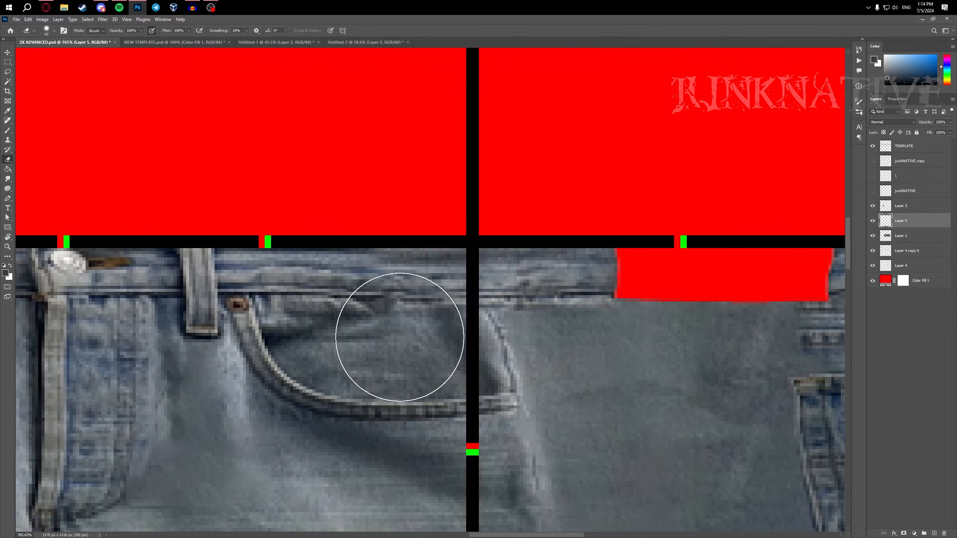
drag(402, 279, 373, 276)
key(ctrl+t)
drag(444, 223, 443, 223)
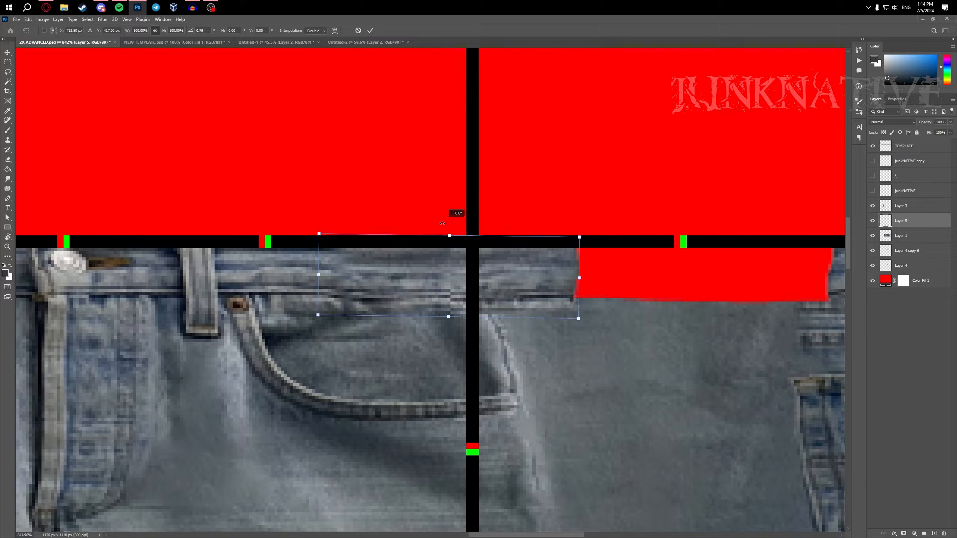
double_click(327, 310)
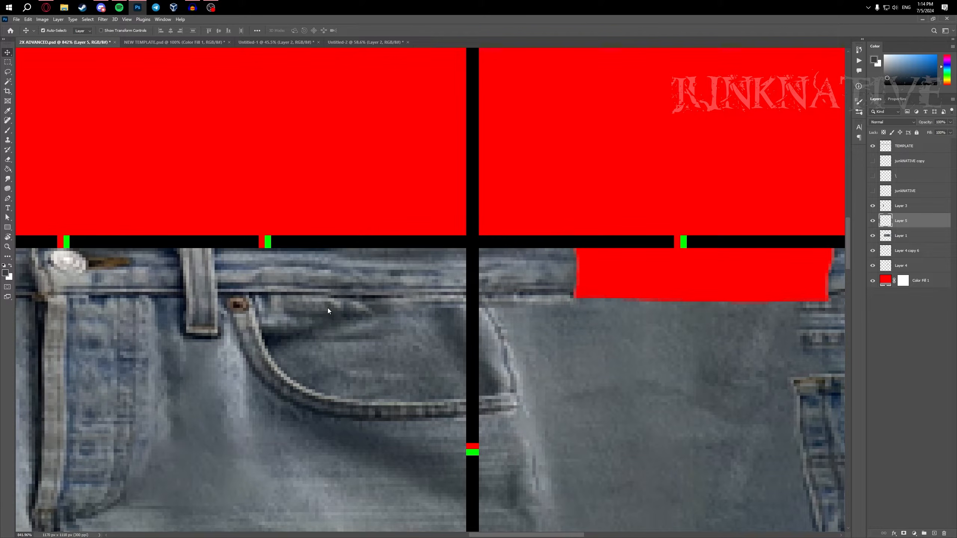
- Discard the copied front waistband strip and its layer
key(e)
scroll(384, 364, down, 5)
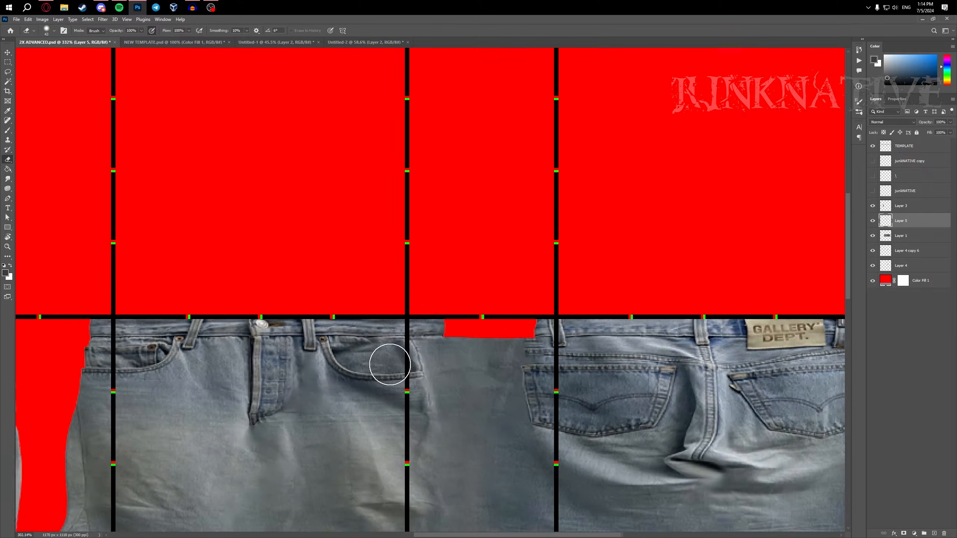
scroll(394, 365, up, 3)
key(v)
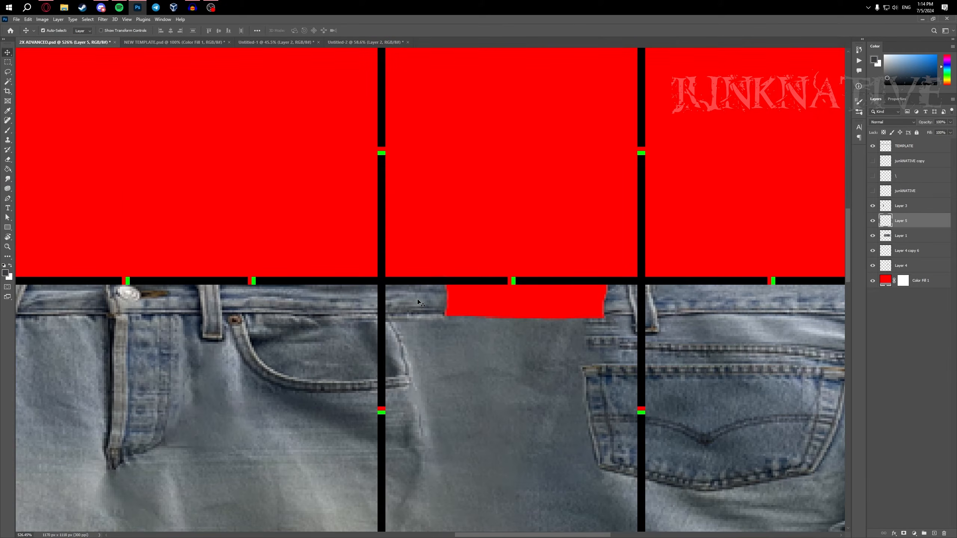
key(alt+Tab)
key(alt+Tab)
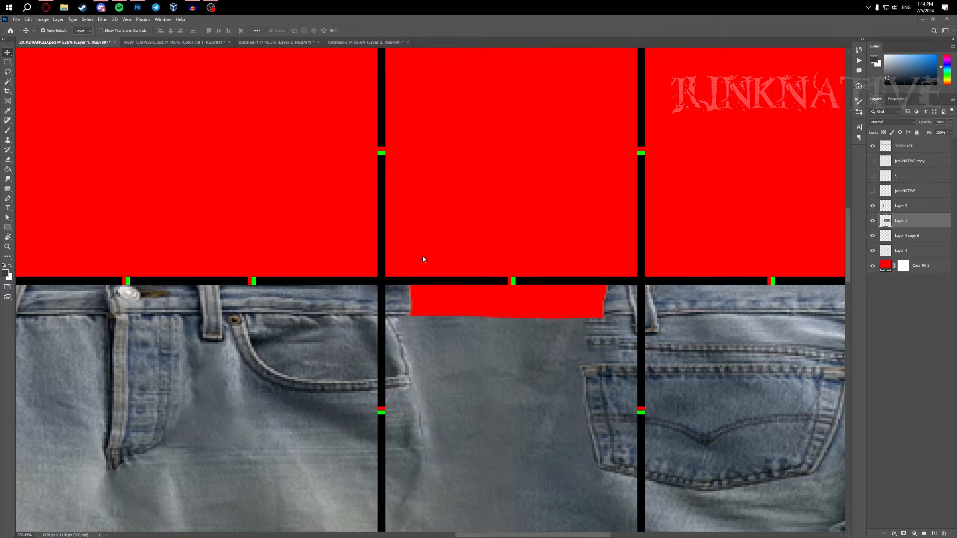
- Copy the back waistband section between the belt loops to a new layer and place it over the front waistband's end, extending into the gap
scroll(342, 291, up, 2)
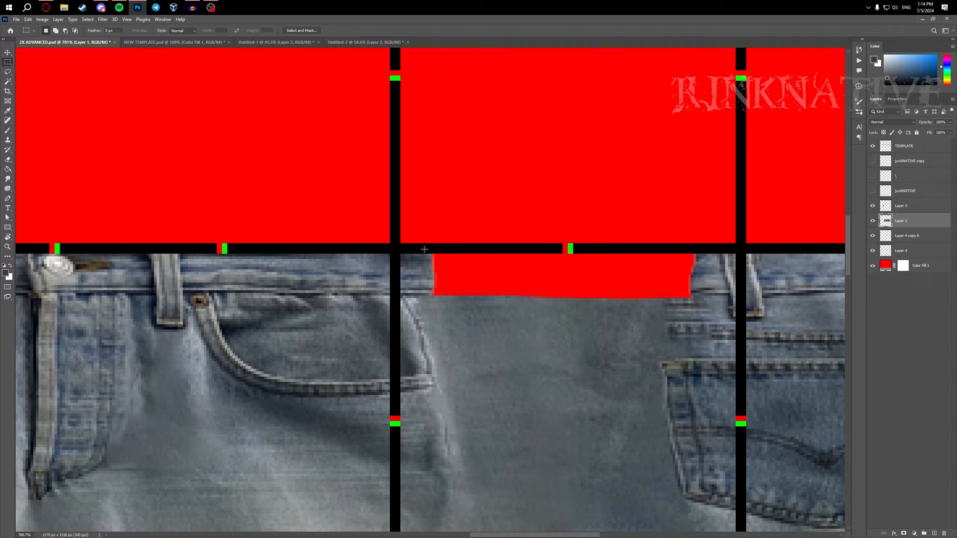
drag(237, 294, 204, 304)
scroll(240, 291, down, 2)
scroll(355, 283, right, 3)
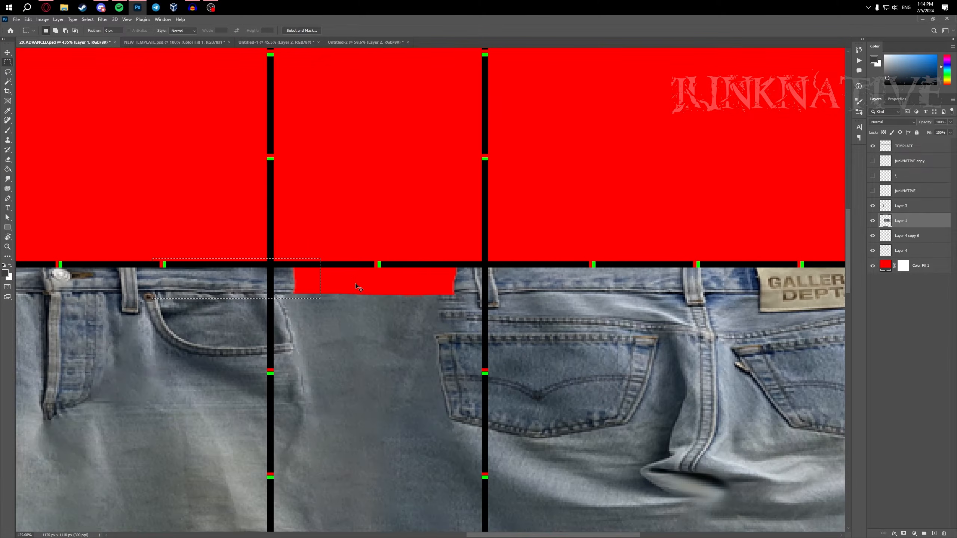
drag(506, 264, 667, 300)
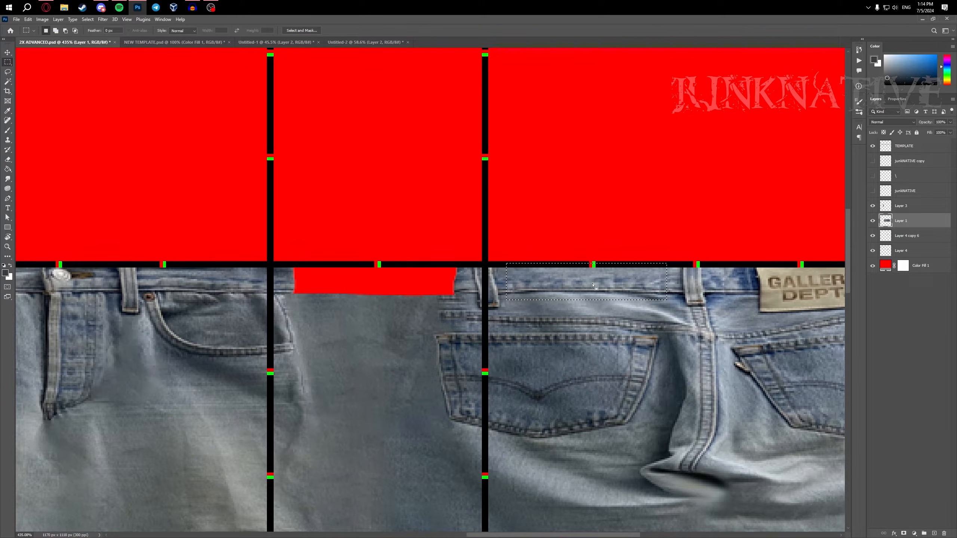
key(ctrl+t)
drag(595, 287, 266, 272)
scroll(266, 273, left, 1)
scroll(266, 272, up, 3)
click(370, 30)
- Erase the waistband patch's inner hard edge and the excess strip below its seam, and hide the template guide layer
scroll(152, 281, down, 3)
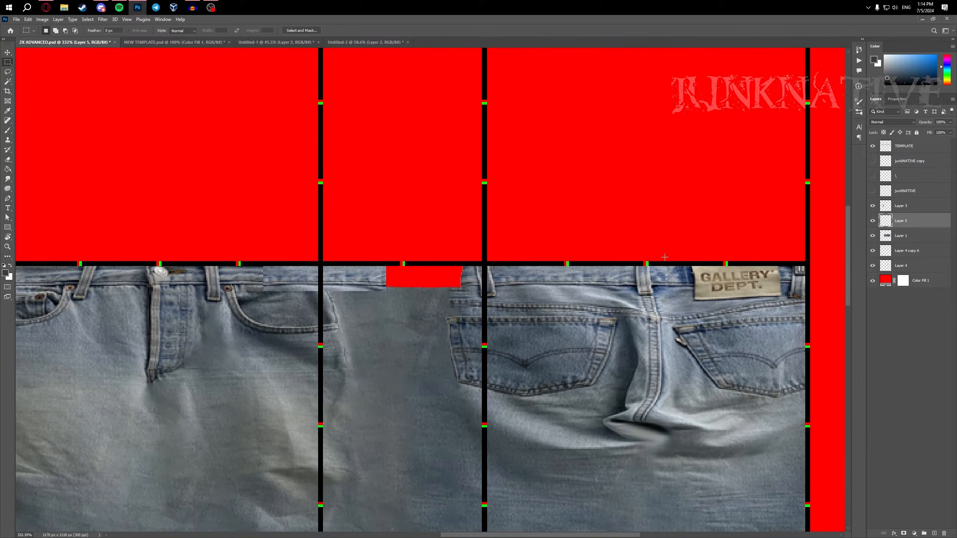
scroll(309, 295, up, 5)
key(w)
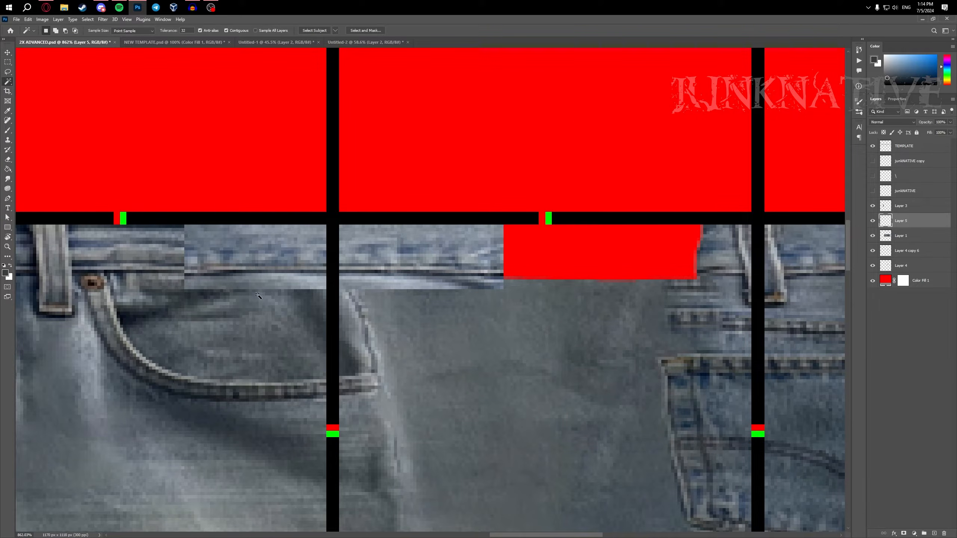
key(e)
mouse_move(115, 287)
mouse_down()
mouse_move(139, 286)
mouse_move(159, 239)
mouse_up()
drag(264, 316, 257, 317)
scroll(439, 287, up, 1)
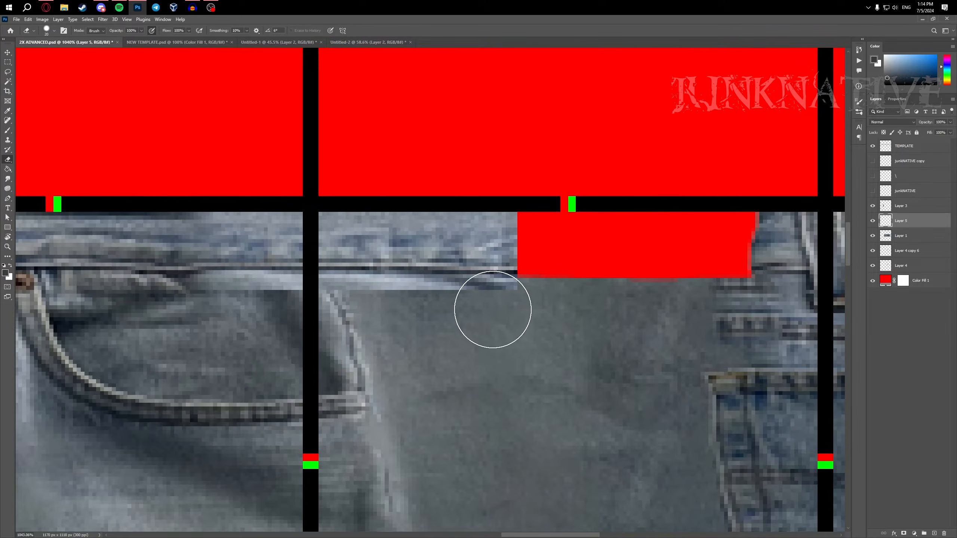
scroll(493, 346, down, 2)
scroll(356, 281, up, 1)
key(v)
key(ctrl+comma)
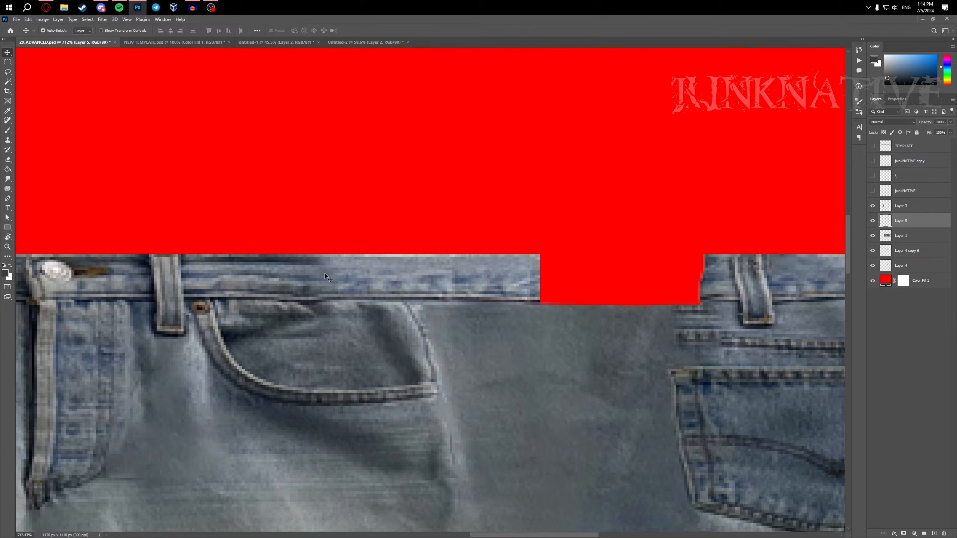
scroll(409, 270, up, 2)
click(13, 193)
click(25, 190)
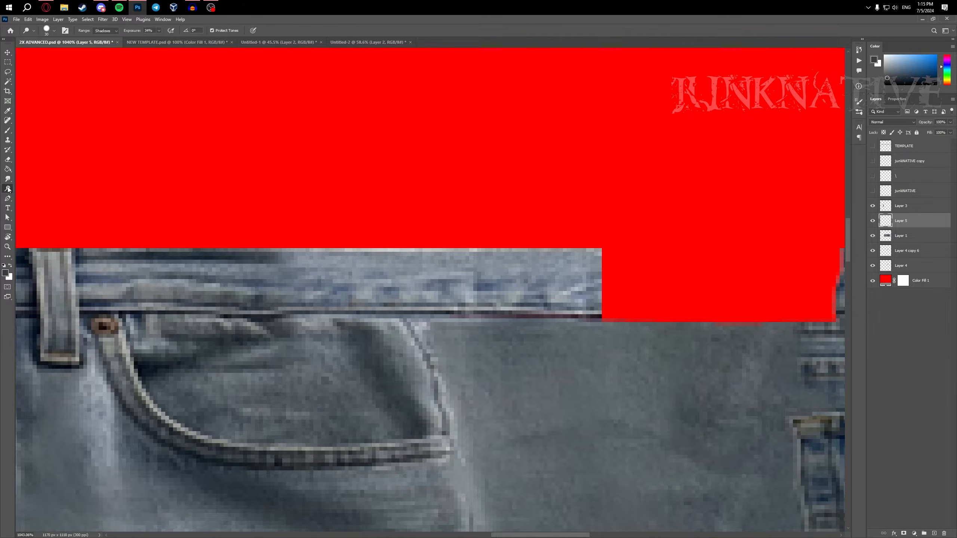
click(8, 189)
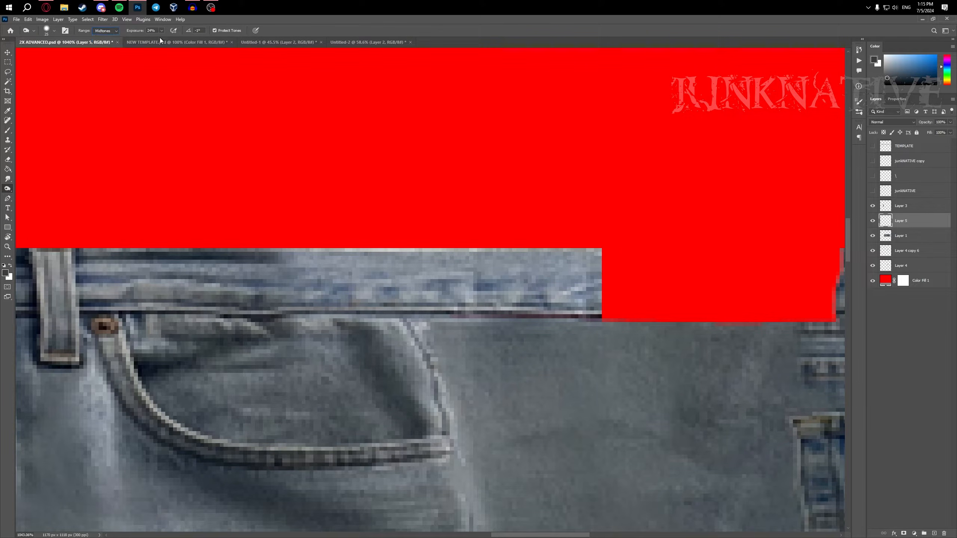
alt+right_click(351, 188)
scroll(384, 181, down, 10)
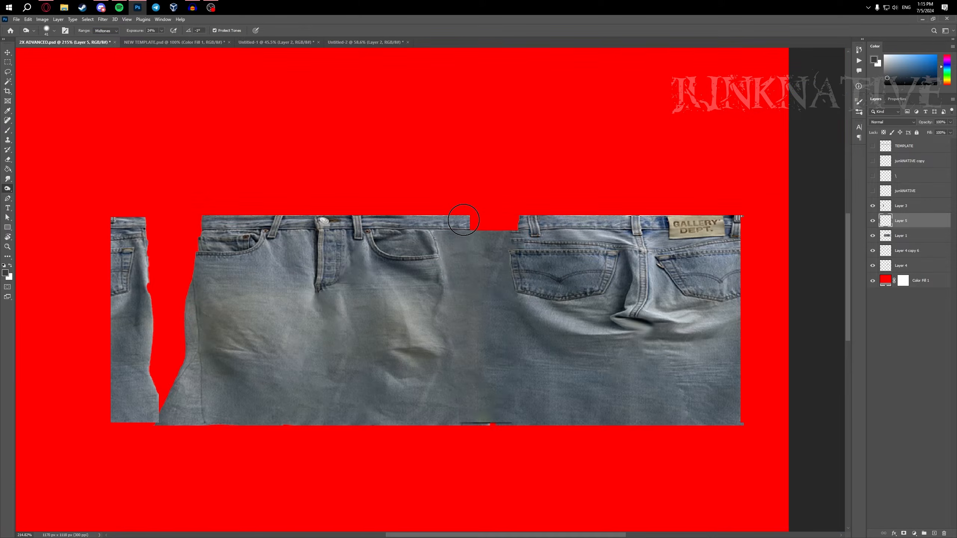
scroll(464, 219, up, 5)
key(v)
scroll(396, 223, down, 3)
scroll(396, 223, up, 1)
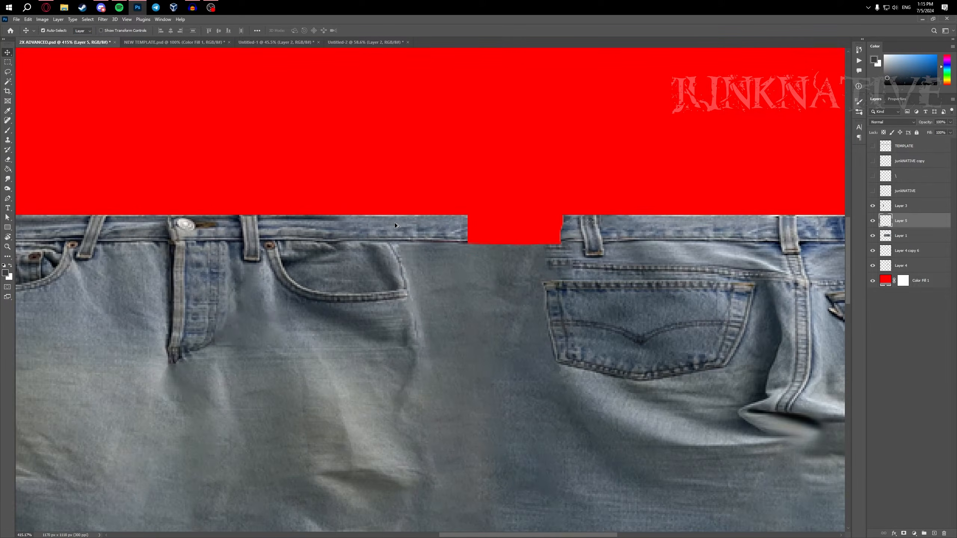
- Try the front waistband patch layer at 54% opacity with a smaller Eraser brush, and undo the opacity change
scroll(396, 223, up, 3)
scroll(374, 221, down, 3)
scroll(294, 245, up, 3)
key(5)
key(4)
key(e)
scroll(302, 241, down, 2)
key(bracketleft)
key(bracketleft)
key(bracketleft)
key(bracketleft)
key(bracketleft)
key(bracketleft)
key(bracketleft)
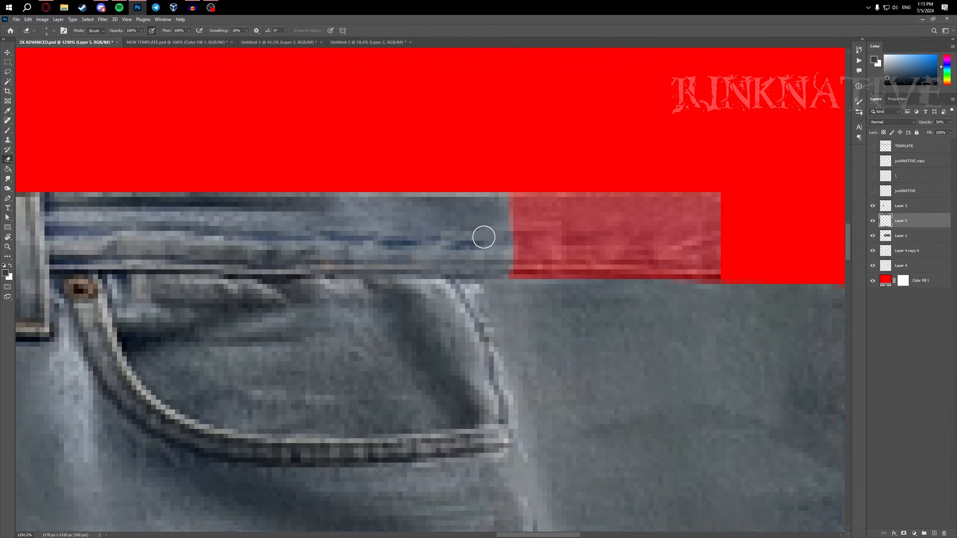
scroll(481, 235, down, 2)
key(ctrl+z)
- Resize the Eraser to about 29 px at 41% hardness and compare the front waistband with and without the patch
scroll(446, 190, down, 2)
scroll(446, 191, up, 3)
key(bracketright)
key(bracketright)
key(bracketright)
key(bracketright)
key(bracketright)
key(bracketright)
key(bracketright)
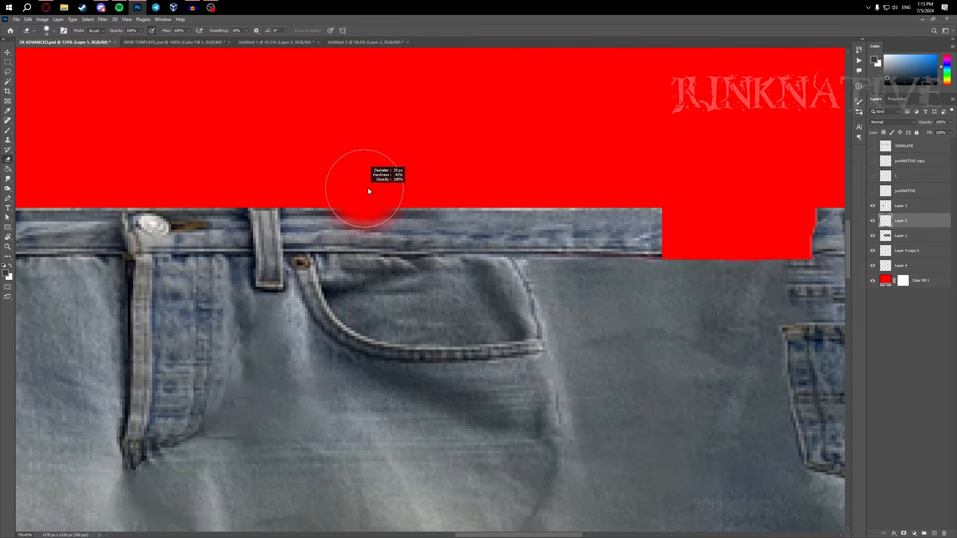
scroll(387, 224, down, 2)
scroll(310, 235, up, 1)
key(v)
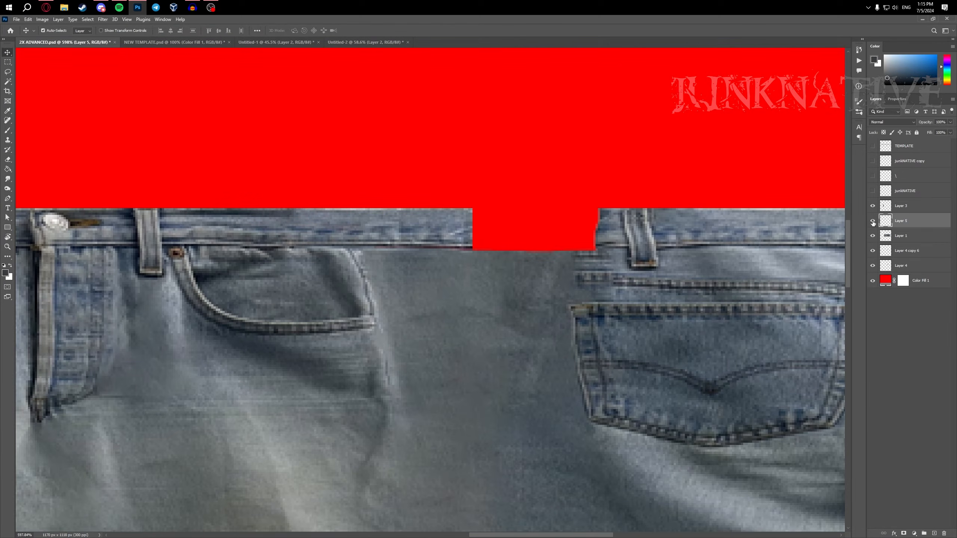
click(873, 220)
click(873, 221)
scroll(410, 228, down, 3)
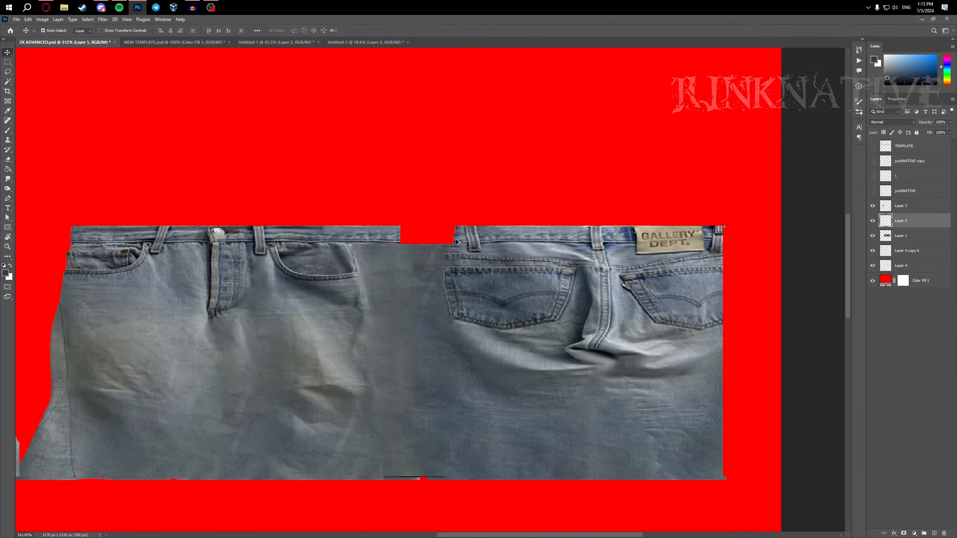
- Copy the front waistband's outer section beside the small pocket to a new layer and place it, flipped horizontally, over the back waistband's end
click(245, 250)
scroll(245, 250, up, 4)
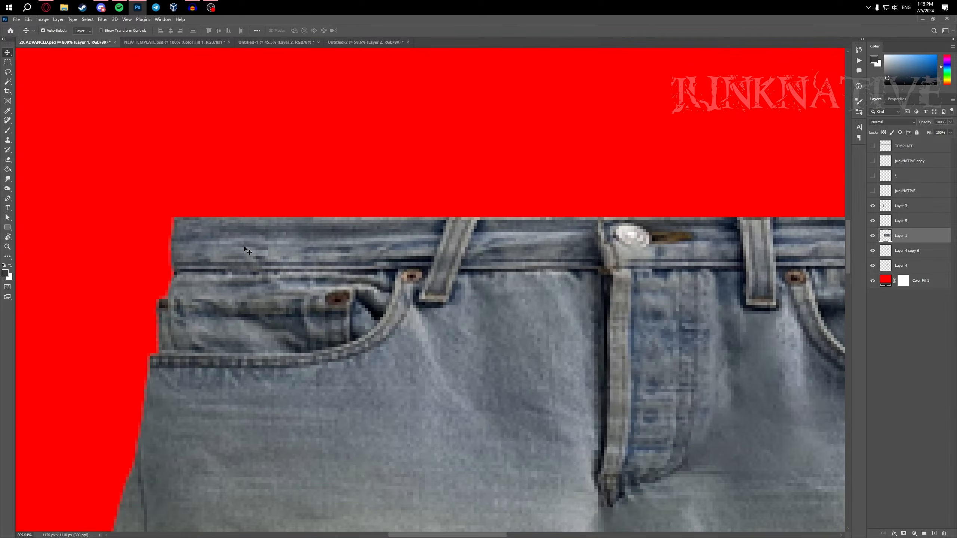
key(m)
drag(374, 278, 338, 260)
scroll(374, 277, down, 2)
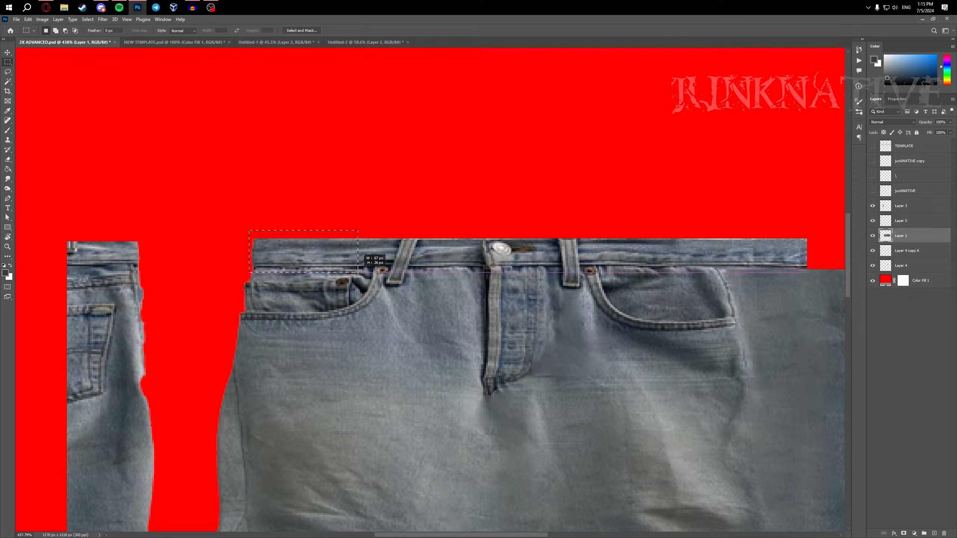
scroll(363, 274, down, 2)
drag(596, 278, 498, 273)
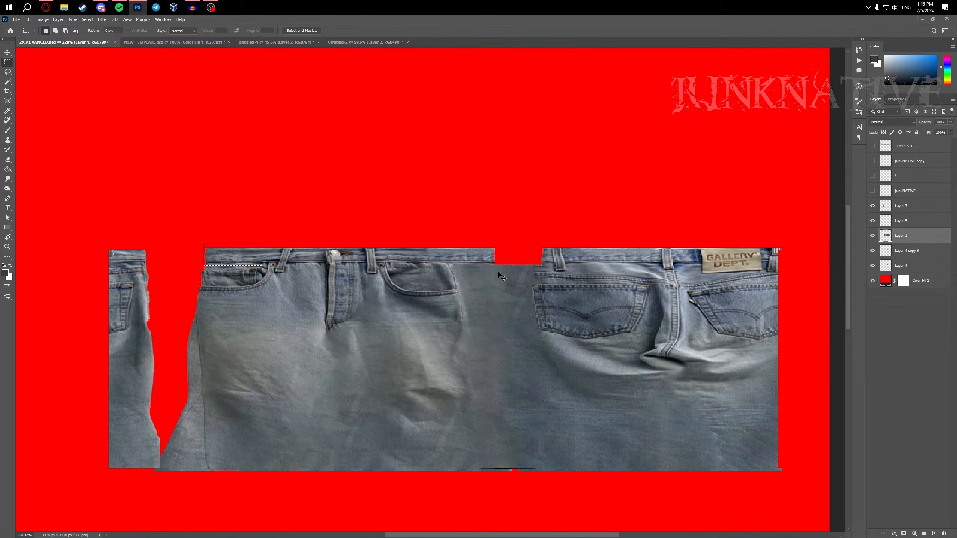
right_click(230, 255)
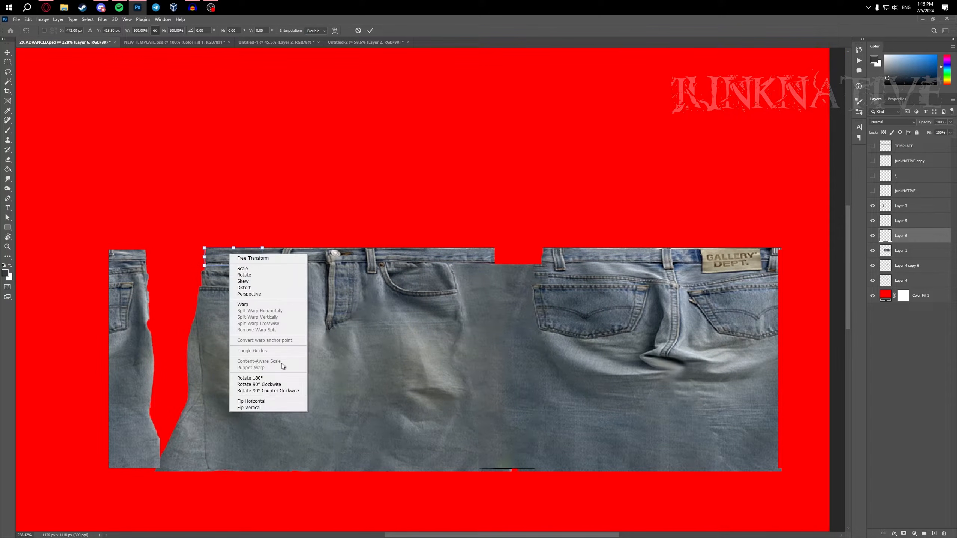
click(261, 402)
drag(249, 257, 530, 266)
scroll(525, 245, up, 5)
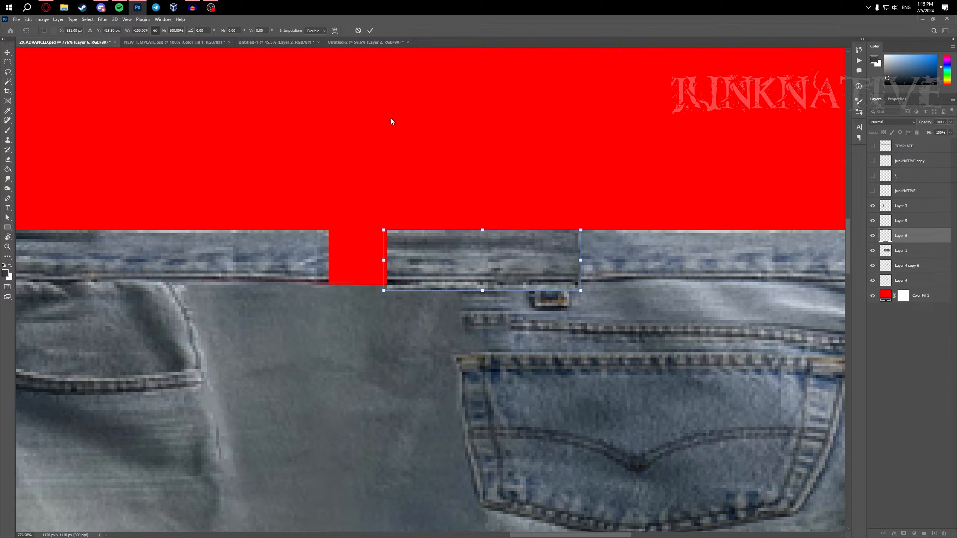
click(371, 30)
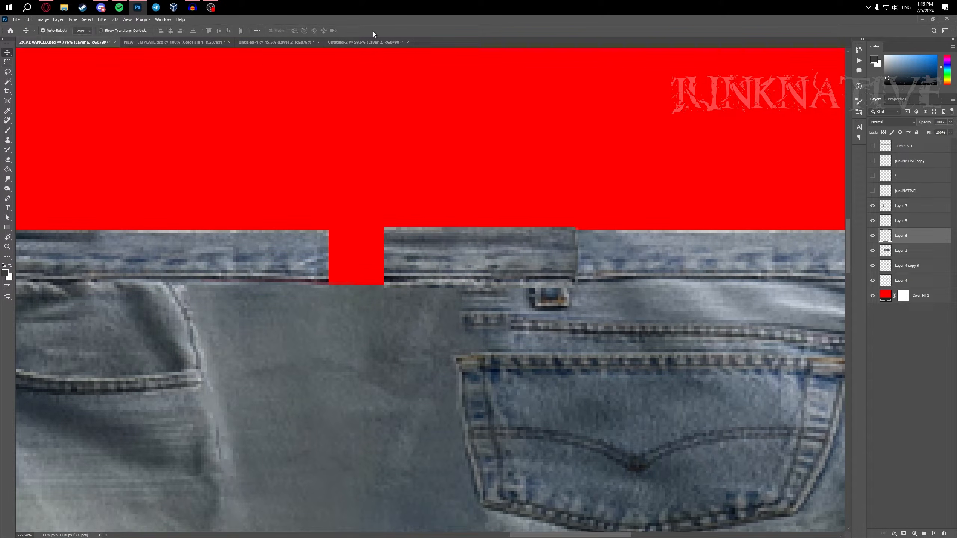
- Erase the flipped strip where it covers the back belt loop and along its lower edge beneath the waistband seam
scroll(571, 217, up, 1)
scroll(570, 216, up, 1)
key(e)
mouse_move(576, 273)
mouse_down()
mouse_move(576, 253)
mouse_move(589, 300)
mouse_up()
scroll(583, 241, down, 4)
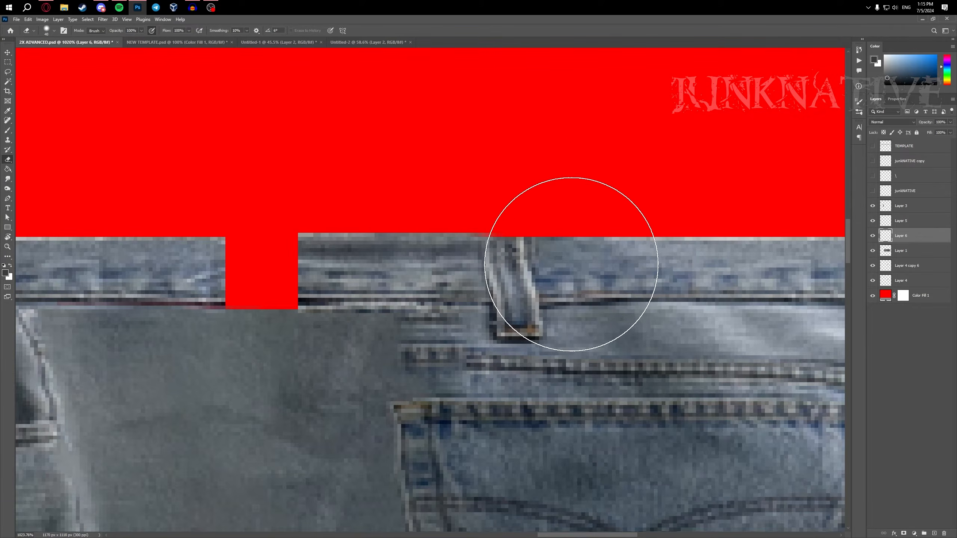
scroll(590, 281, down, 5)
scroll(577, 288, up, 5)
drag(557, 298, 544, 298)
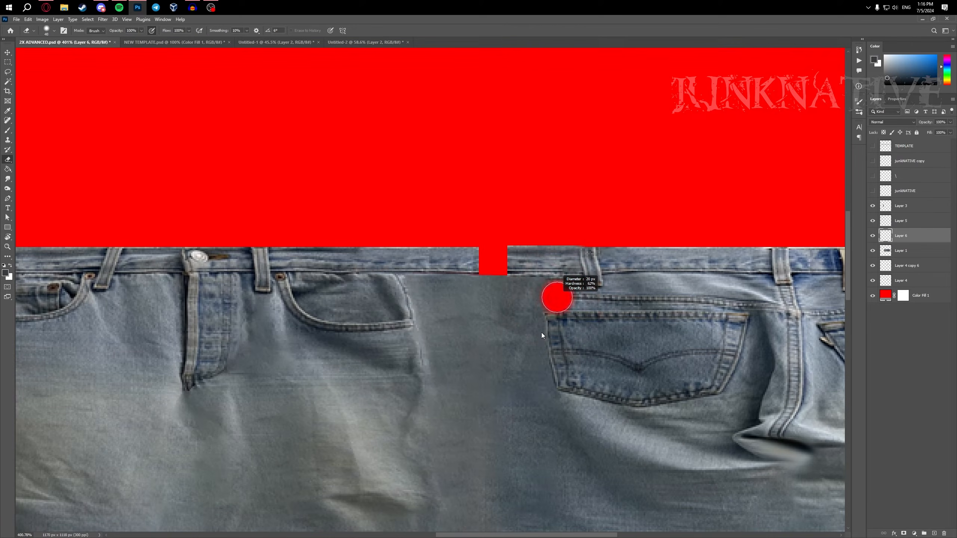
mouse_move(543, 386)
mouse_down()
mouse_move(567, 312)
mouse_move(523, 278)
mouse_up()
scroll(533, 311, up, 6)
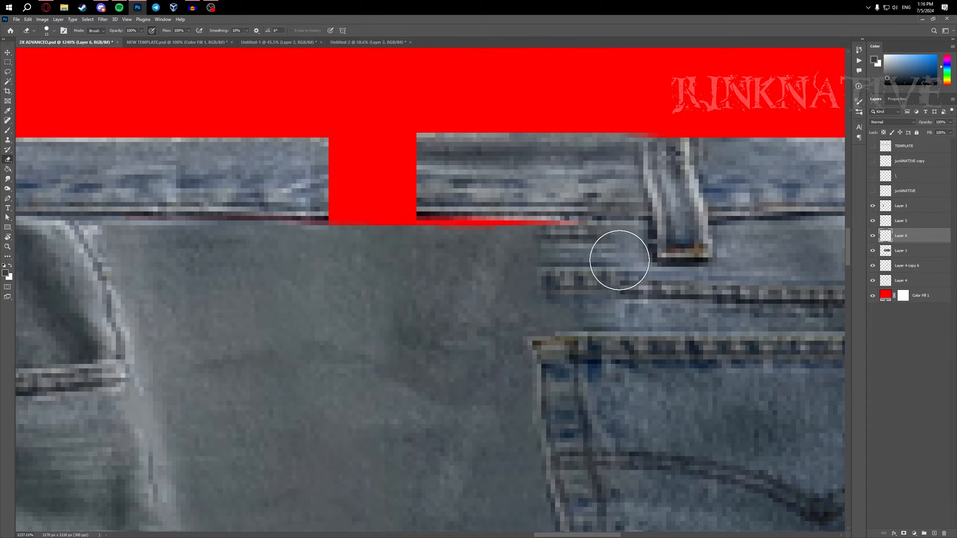
scroll(562, 285, down, 5)
scroll(498, 272, up, 5)
- Move the flipped strip down slightly to align its upper edge with the back waistband
key(v)
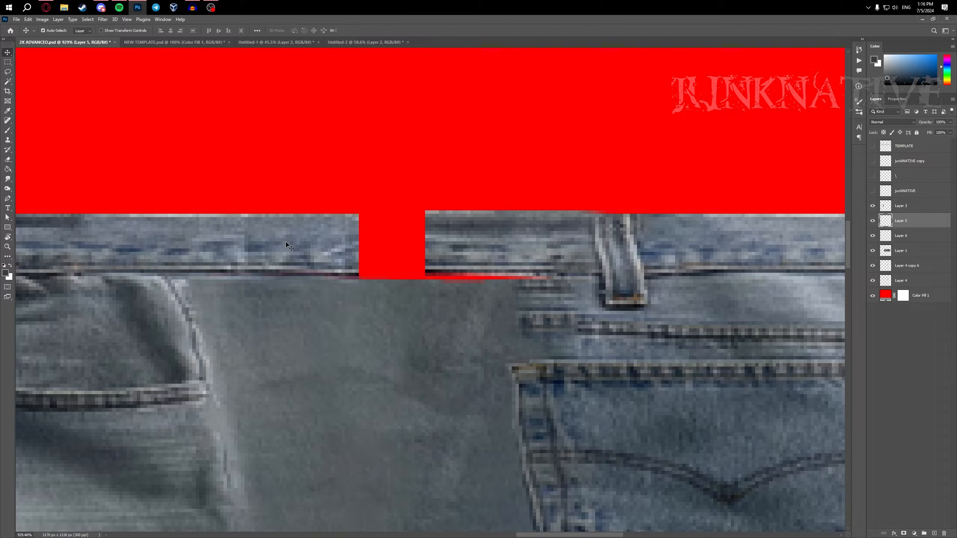
drag(495, 238, 496, 242)
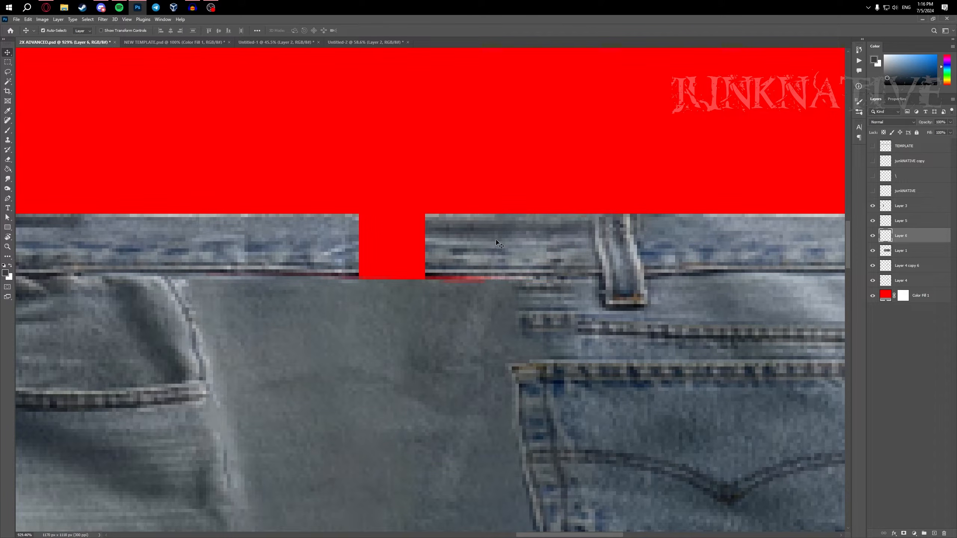
scroll(496, 248, up, 2)
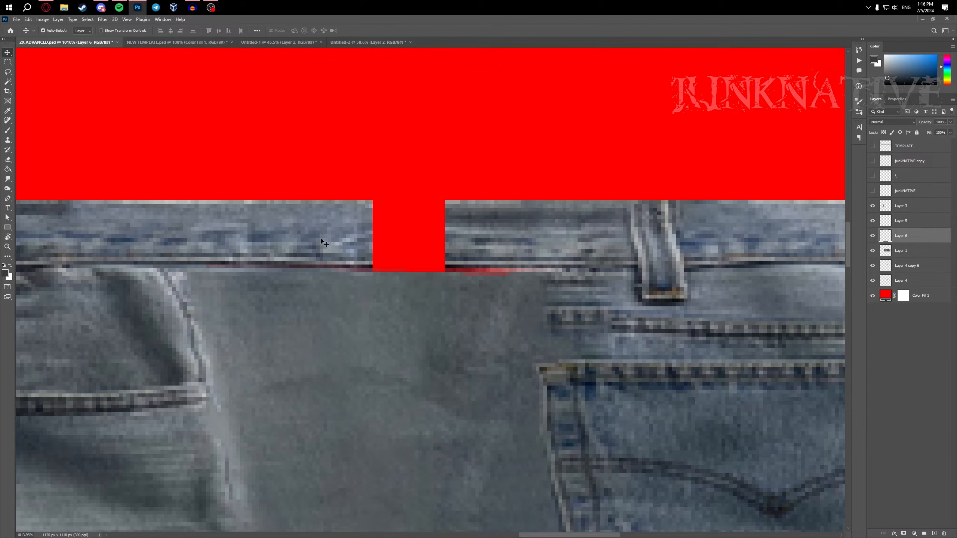
- Duplicate the front waistband patch, place the copy in its original orientation over the remaining gap, and apply the transform
click(338, 243)
scroll(377, 243, down, 4)
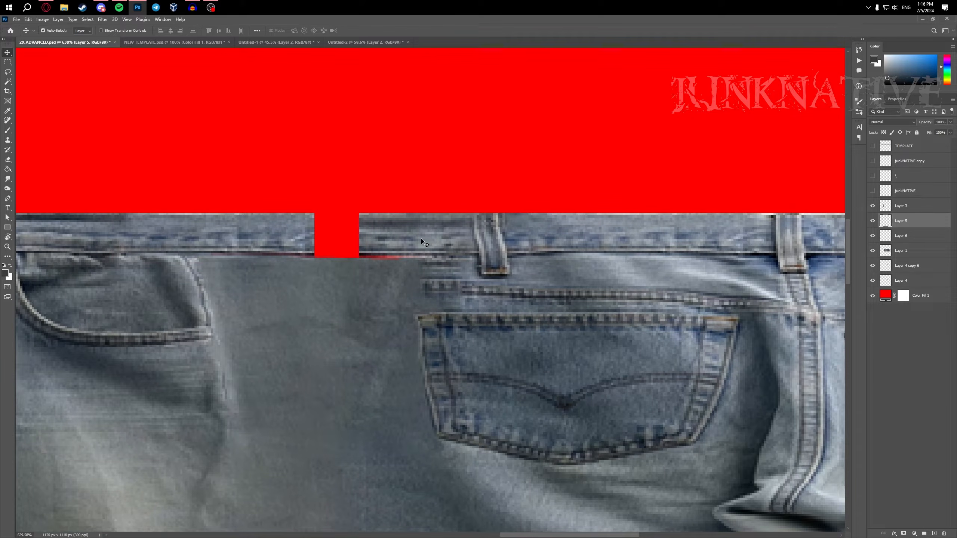
scroll(473, 266, left, 5)
click(259, 229)
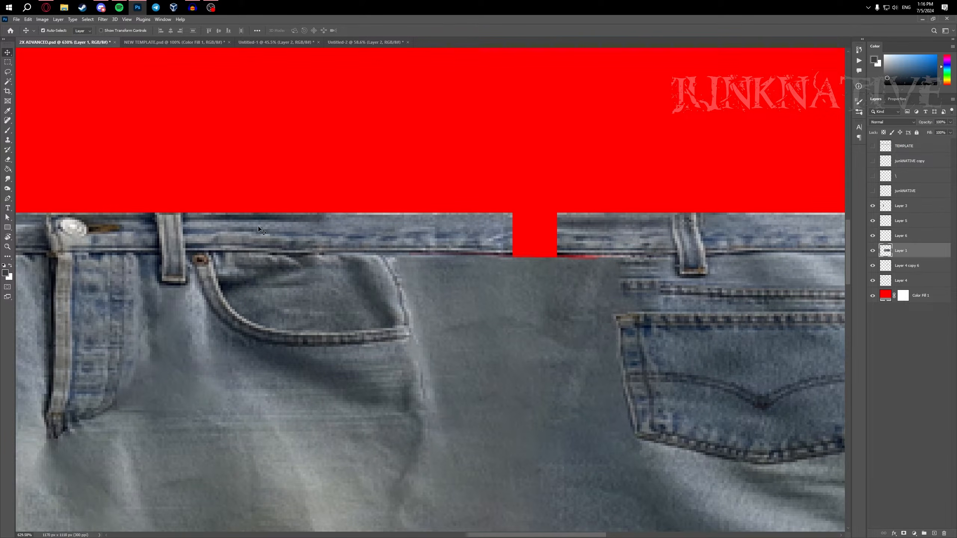
alt+click(372, 230)
scroll(371, 230, down, 1)
scroll(371, 230, right, 1)
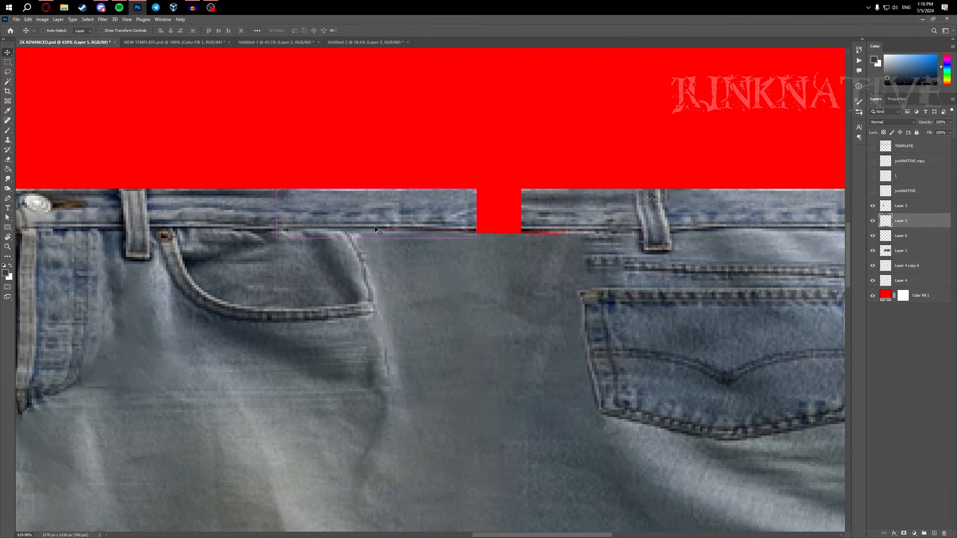
right_click(375, 229)
click(414, 374)
drag(404, 215, 545, 216)
right_click(513, 199)
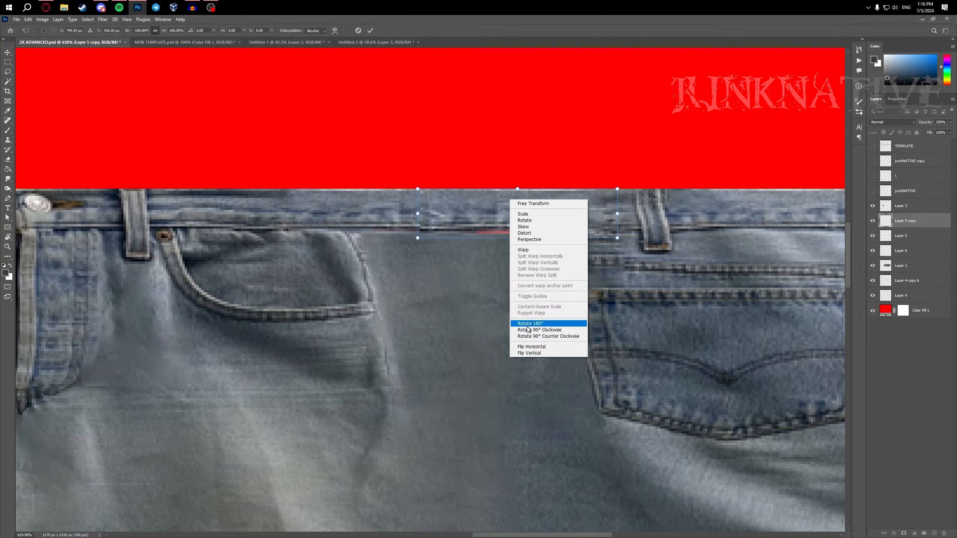
click(535, 347)
click(371, 30)
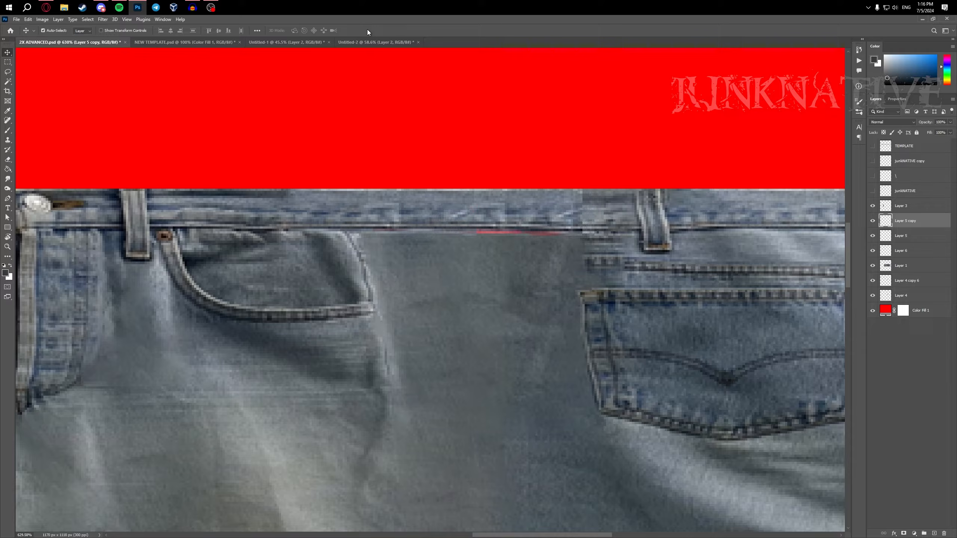
- Erase the duplicated patch's hard end to blend it into the strip beside the back belt loop
scroll(561, 260, right, 1)
scroll(566, 263, up, 2)
key(e)
mouse_move(566, 262)
mouse_down()
mouse_move(613, 268)
mouse_move(621, 234)
mouse_up()
drag(618, 193, 599, 214)
scroll(603, 213, up, 1)
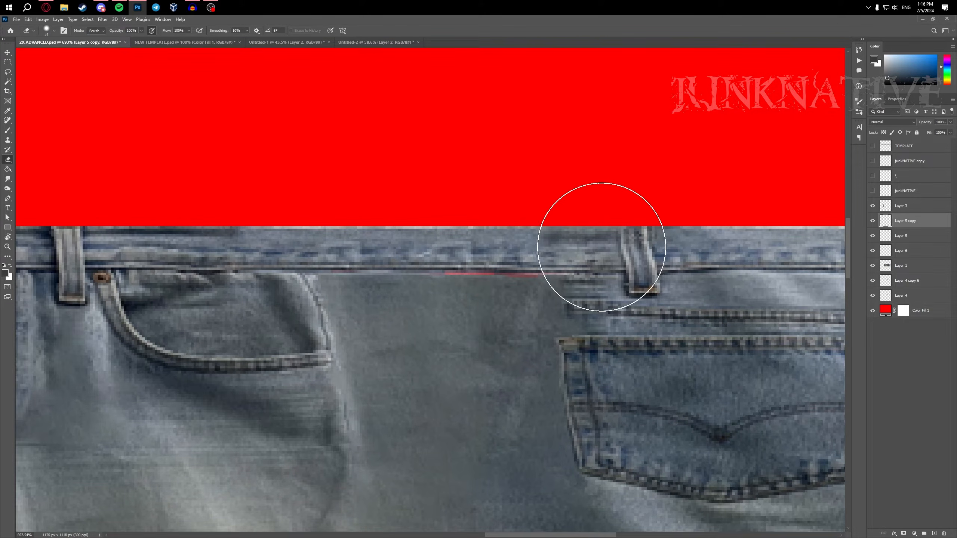
- Compare the waistband with the duplicated patch hidden and shown, and refine the patch's end with a smaller Eraser brush
click(872, 221)
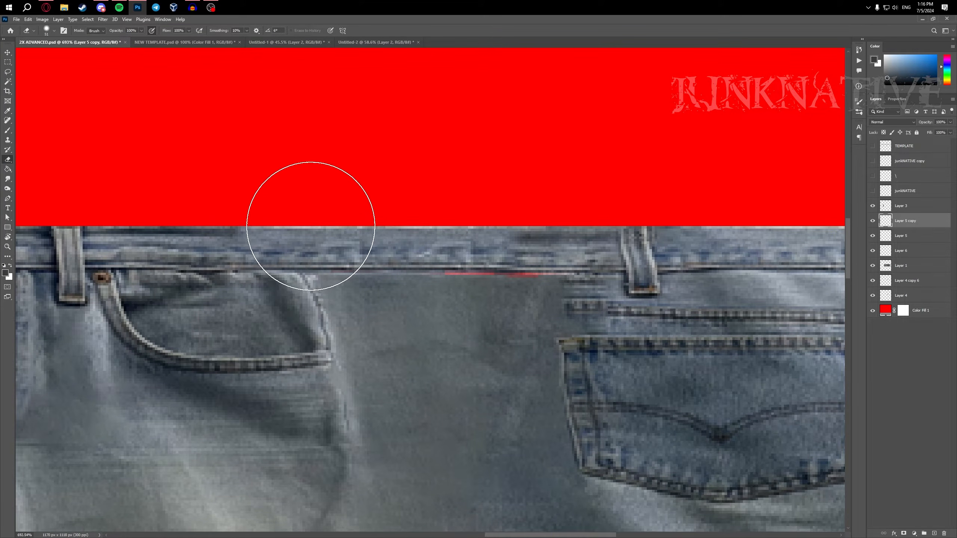
scroll(390, 310, down, 5)
scroll(397, 314, up, 4)
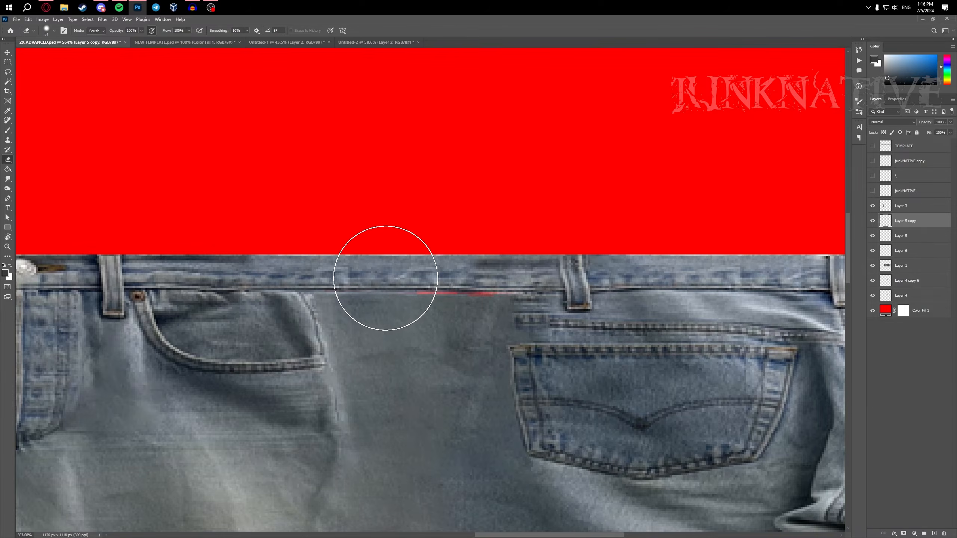
scroll(385, 279, up, 2)
key(v)
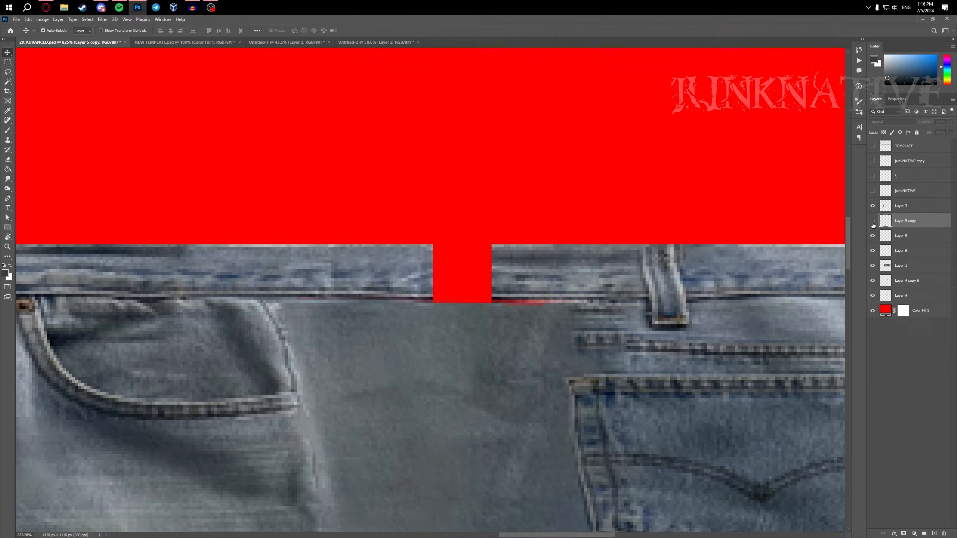
key(e)
drag(615, 321, 624, 287)
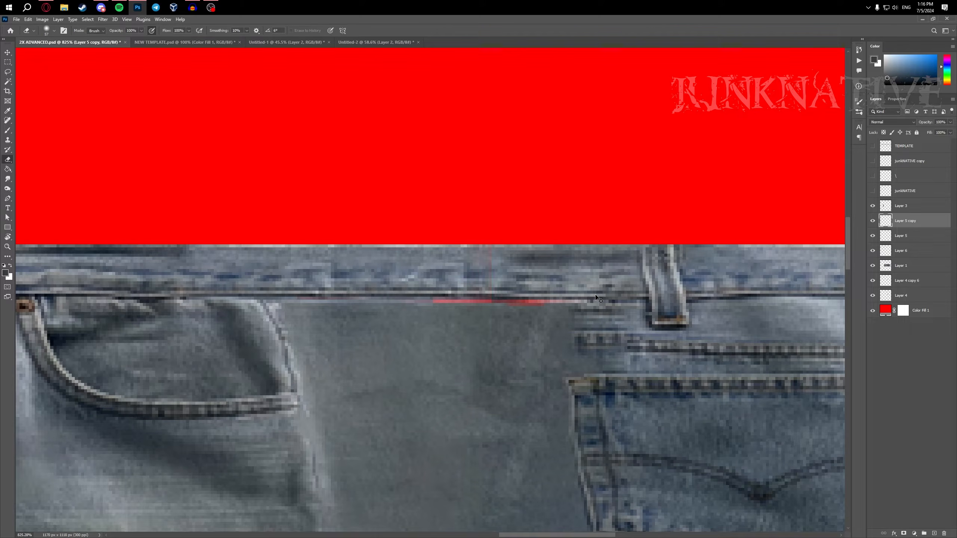
scroll(600, 300, down, 3)
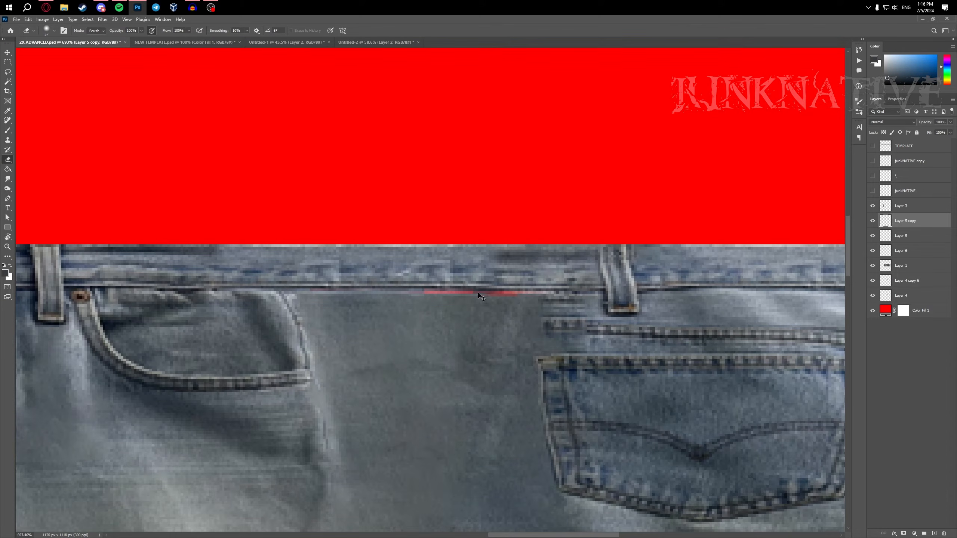
- Merge the two duplicated waistband patch layers down into Layer 6 and check the result by hiding and showing it
key(Delete)
key(Delete)
click(871, 222)
click(872, 222)
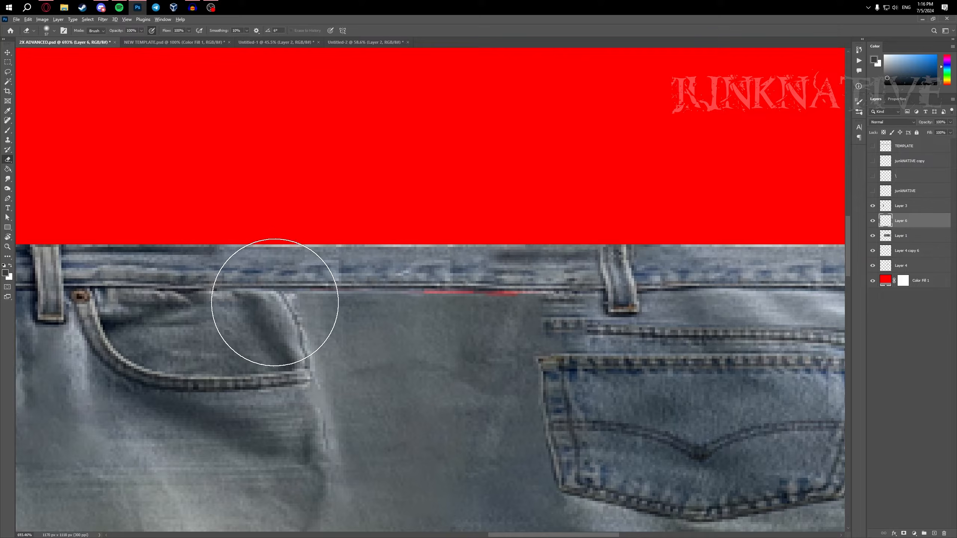
drag(275, 303, 226, 309)
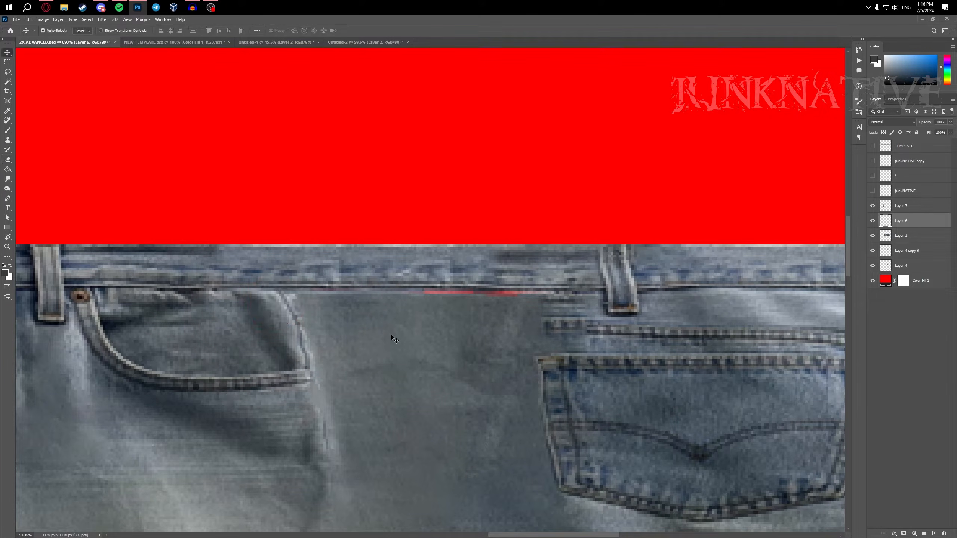
- Lasso the red gap beneath the bridging waistband on Layer 1 and fill it with Content-Aware Fill
key(alt+bracketleft)
key(l)
scroll(400, 281, up, 3)
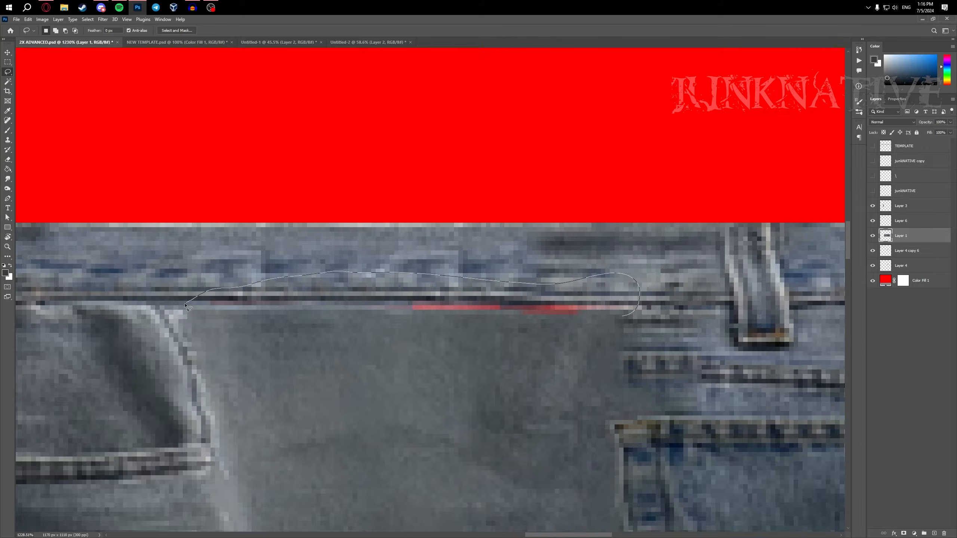
drag(531, 326, 620, 317)
right_click(501, 307)
click(536, 405)
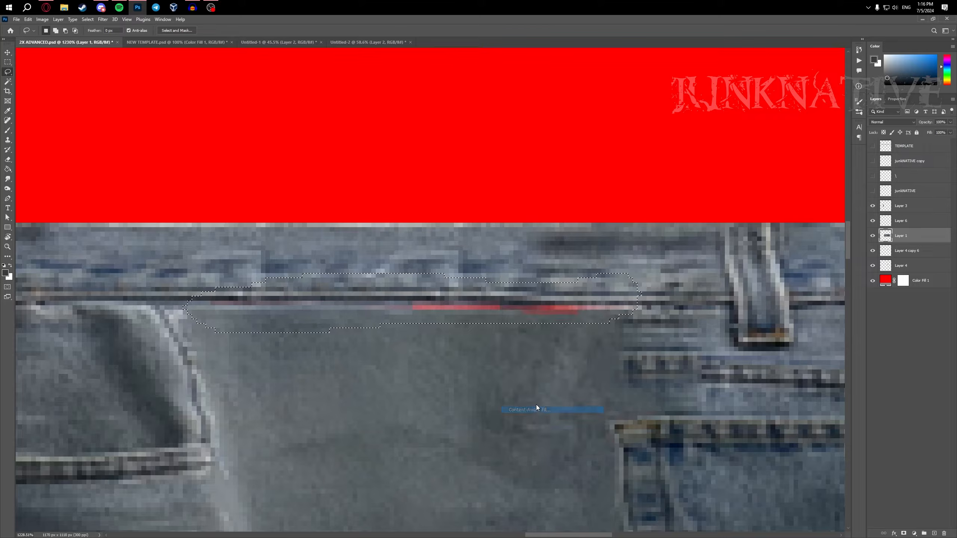
key(Return)
- Erase along the lower edge of the waistband patch on Layer 6 with a small brush, and undo the last stroke
key(v)
scroll(407, 302, up, 3)
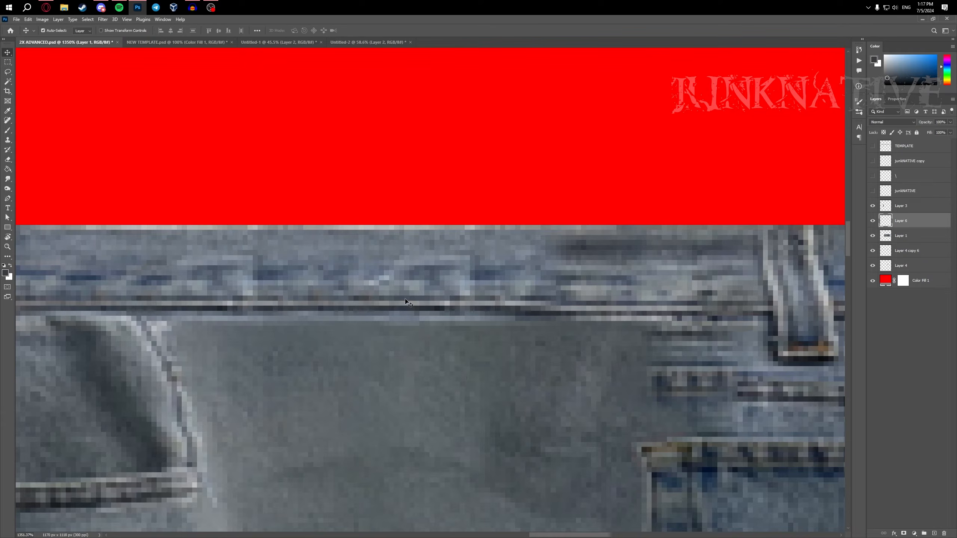
key(e)
drag(420, 379, 403, 382)
scroll(370, 339, up, 1)
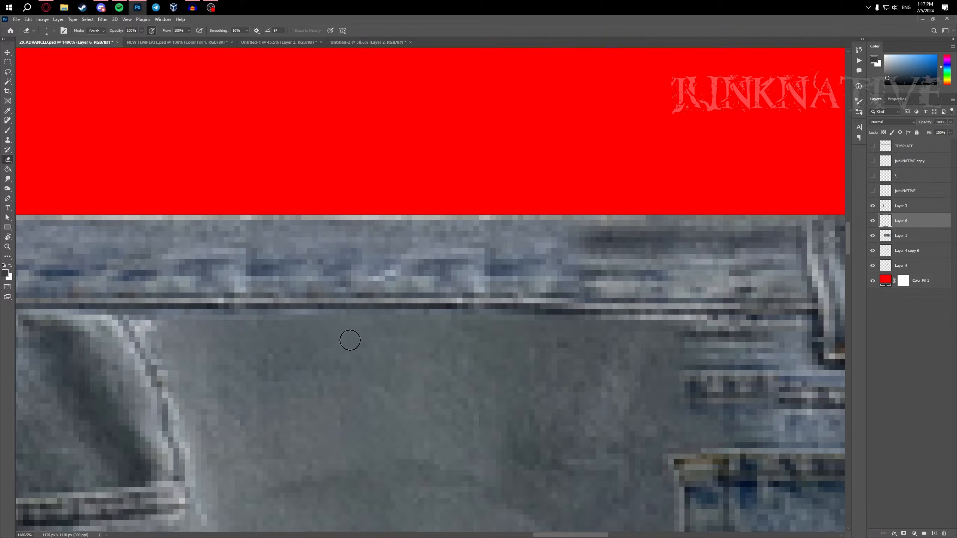
scroll(355, 329, down, 1)
scroll(524, 328, down, 7)
drag(490, 321, 622, 323)
scroll(481, 346, up, 6)
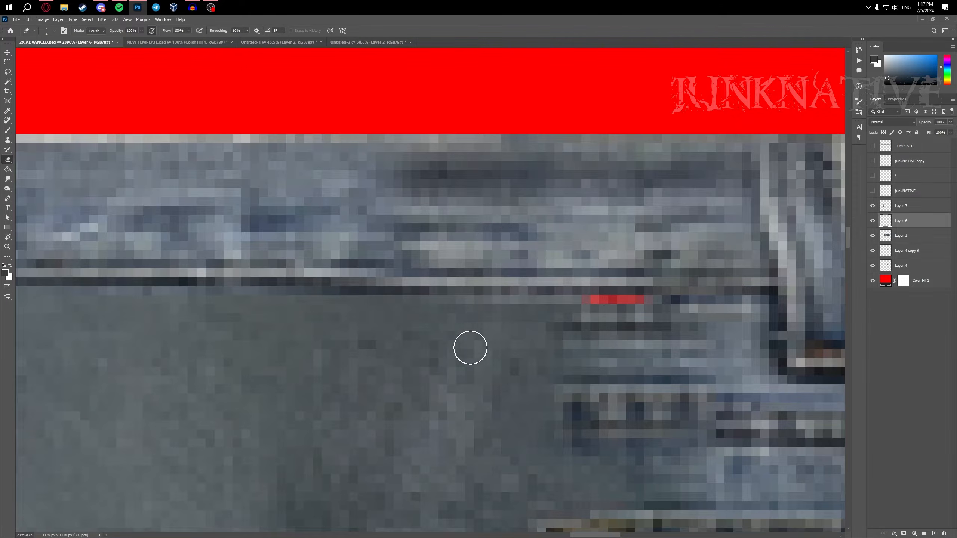
key(ctrl+z)
- Touch up the denim directly beneath the waistband on Layer 1 with the Clone Stamp
key(alt+bracketleft)
key(s)
scroll(457, 361, down, 8)
scroll(458, 360, down, 3)
scroll(364, 287, up, 9)
- Merge the waistband patch into Layer 1 and lasso the visible patch seam above the front pocket's outer edge
key(alt+bracketright)
key(l)
drag(292, 364, 354, 362)
scroll(354, 362, down, 6)
key(alt+bracketleft)
key(ctrl+3)
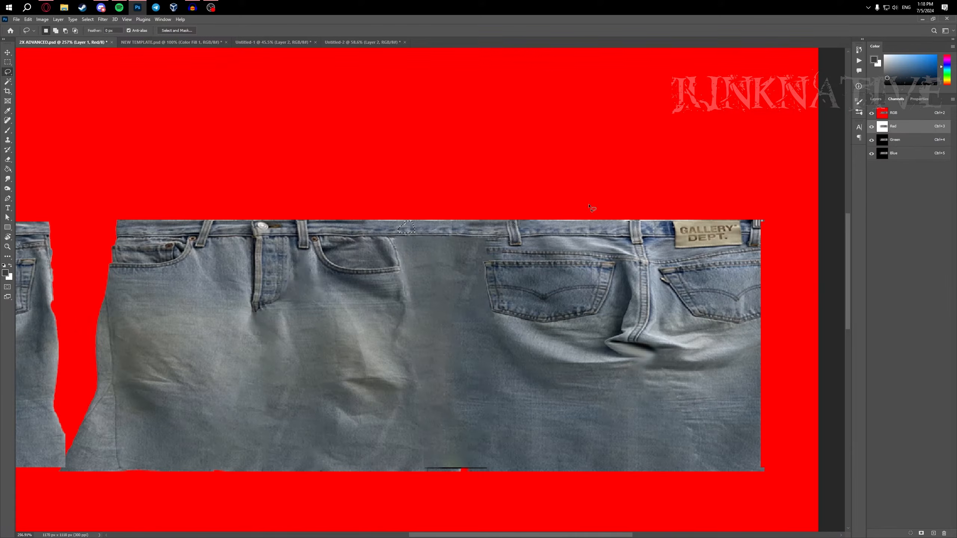
scroll(411, 228, up, 4)
scroll(415, 227, down, 6)
scroll(845, 136, up, 4)
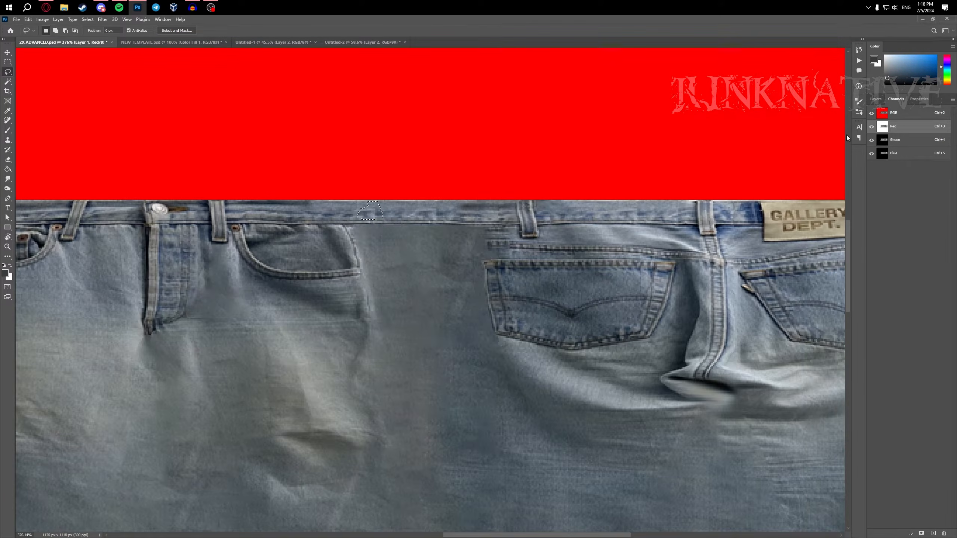
click(876, 99)
scroll(452, 200, up, 5)
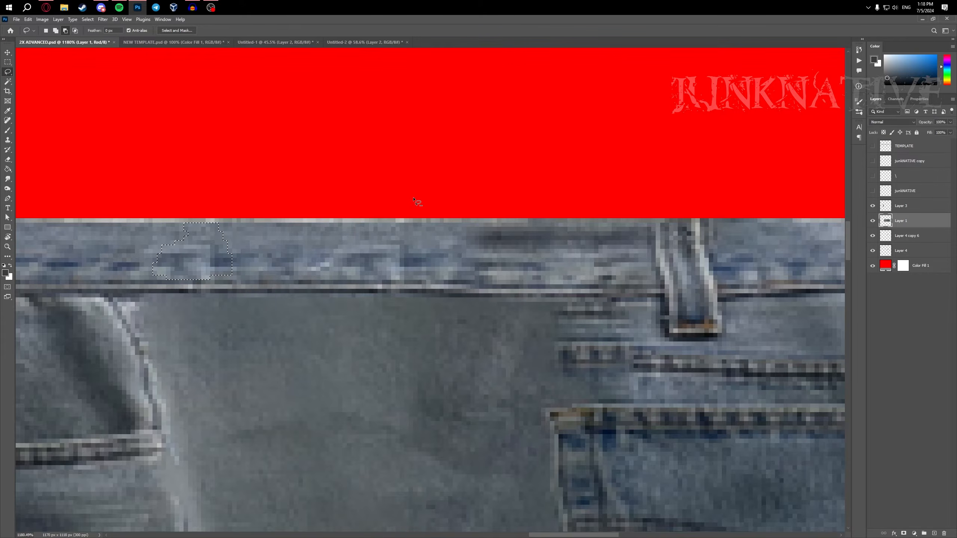
- Hide and show Layer 1 to check what it contains, and try to use the Move tool on the waistband
click(873, 223)
click(873, 222)
click(873, 222)
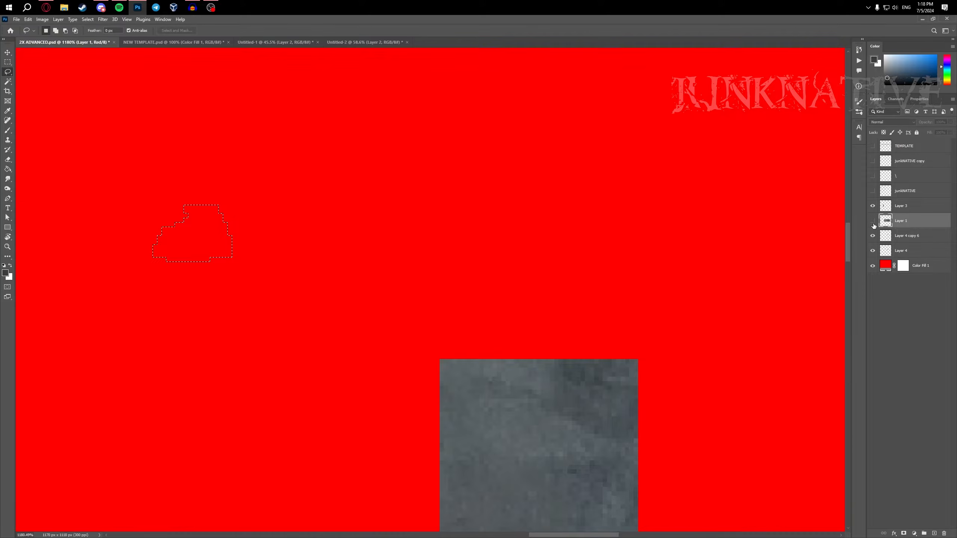
click(873, 222)
scroll(848, 226, down, 2)
key(v)
click(600, 230)
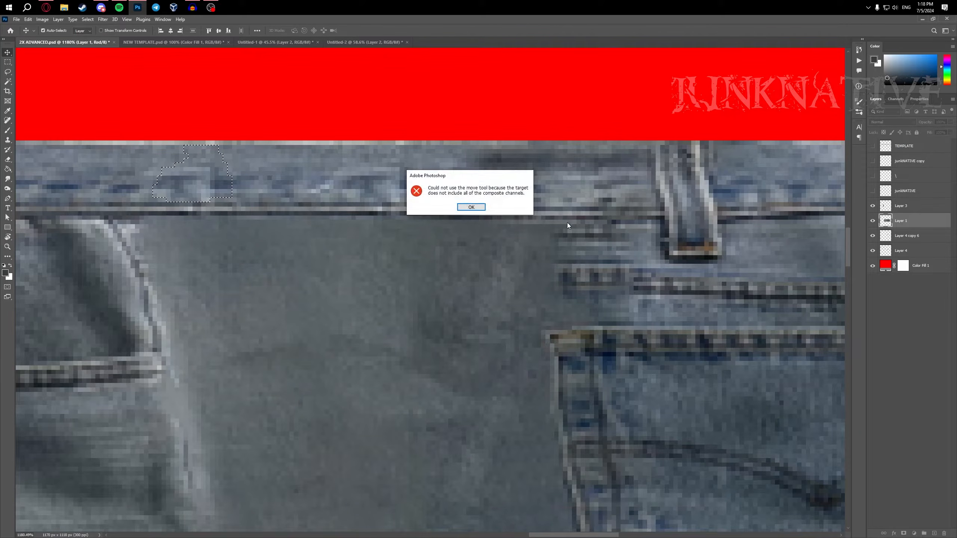
click(471, 207)
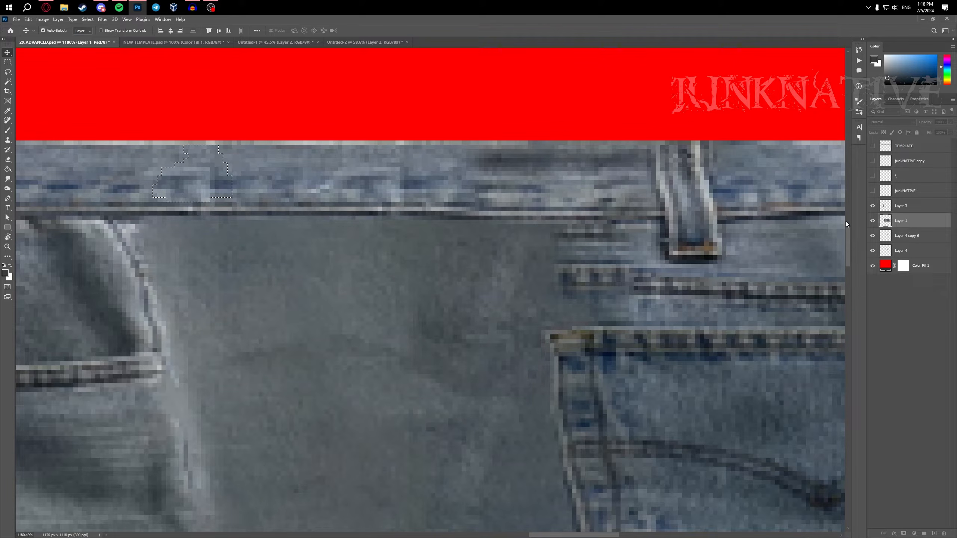
- Clear the selection, select Layer 4 copy 6, and hide Layer 1 to inspect the denim patch underneath
click(909, 238)
key(ctrl+d)
key(m)
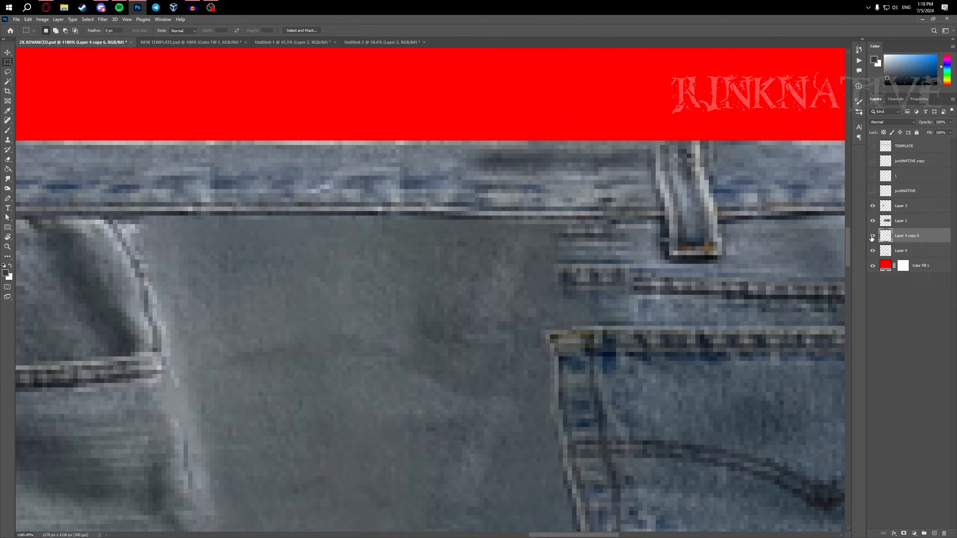
drag(872, 221, 872, 236)
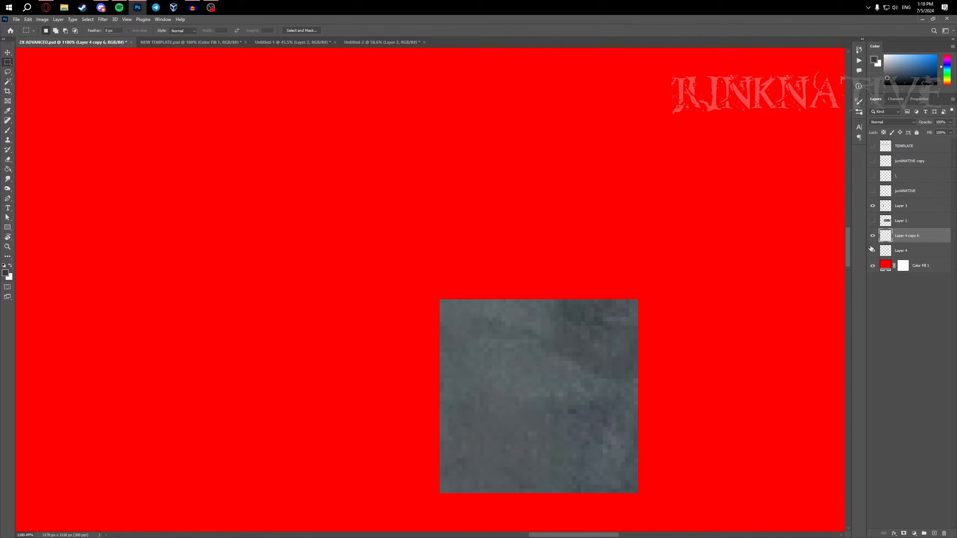
scroll(613, 257, down, 3)
scroll(603, 256, down, 5)
scroll(613, 255, up, 6)
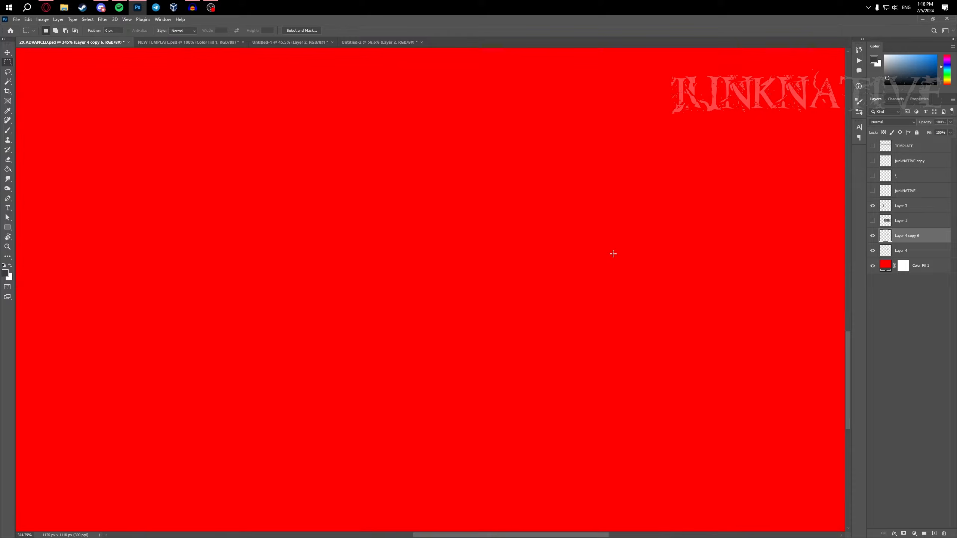
- Merge Layer 4 copy 6 into Layer 4, and merge the reshown Layer 1 down into it as well
scroll(553, 301, down, 2)
key(ctrl+t)
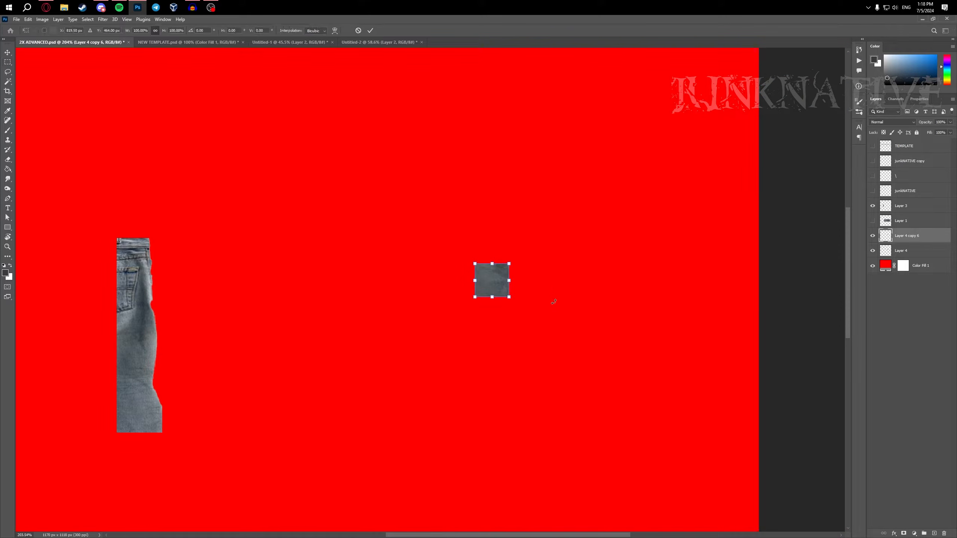
key(Escape)
scroll(576, 270, up, 2)
key(Delete)
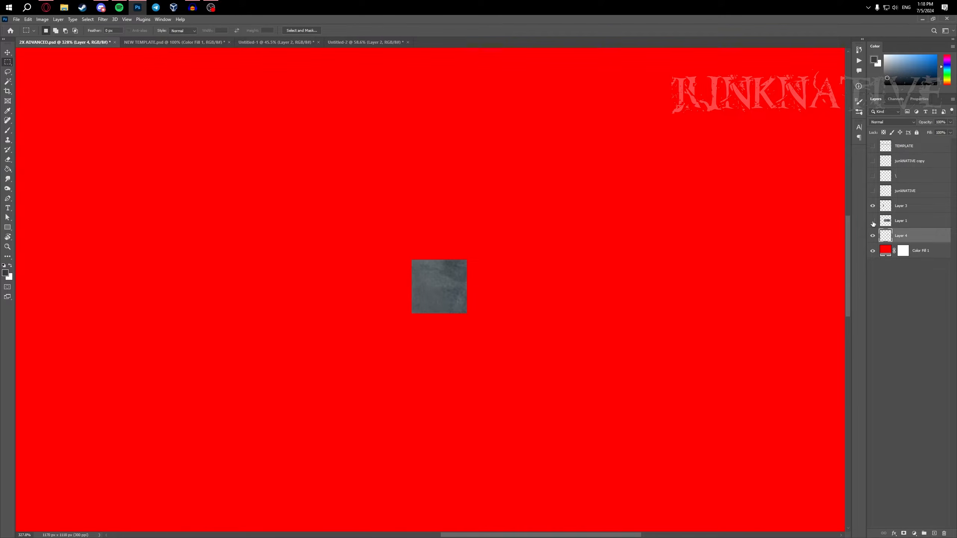
click(873, 220)
click(887, 223)
key(ctrl+e)
- Lasso the hard patch seams along the bridging waistband and replace the selected spots with a content-aware fill
scroll(365, 218, up, 4)
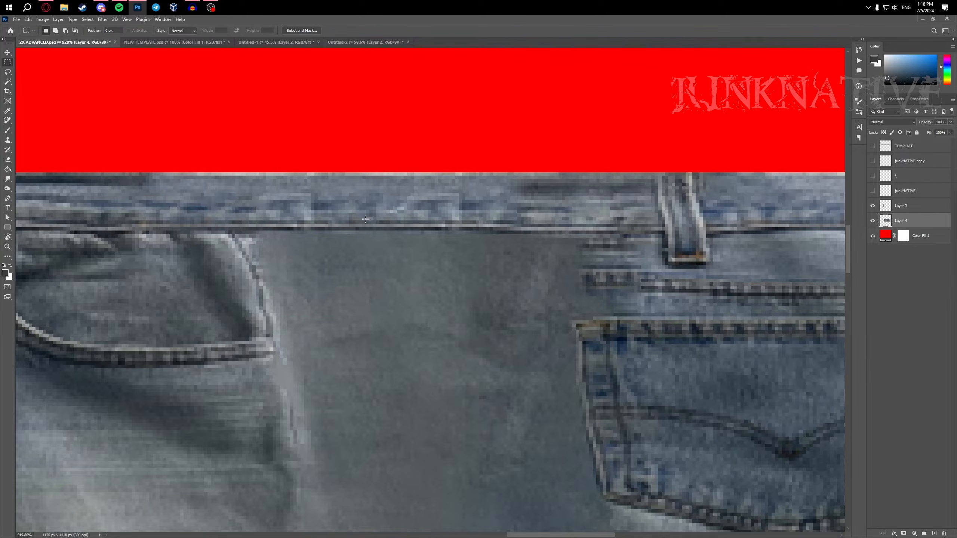
scroll(331, 179, up, 2)
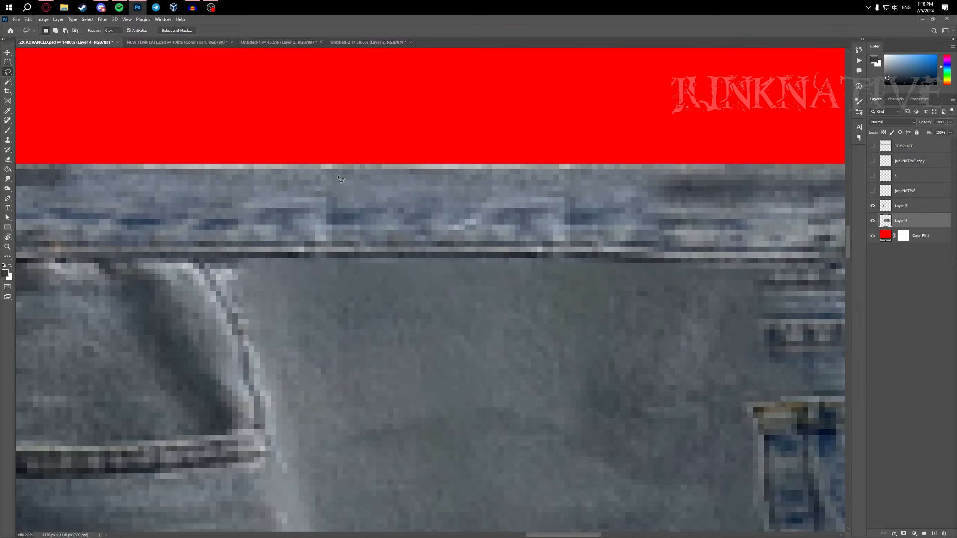
drag(338, 195, 338, 195)
scroll(434, 189, down, 5)
scroll(533, 177, up, 6)
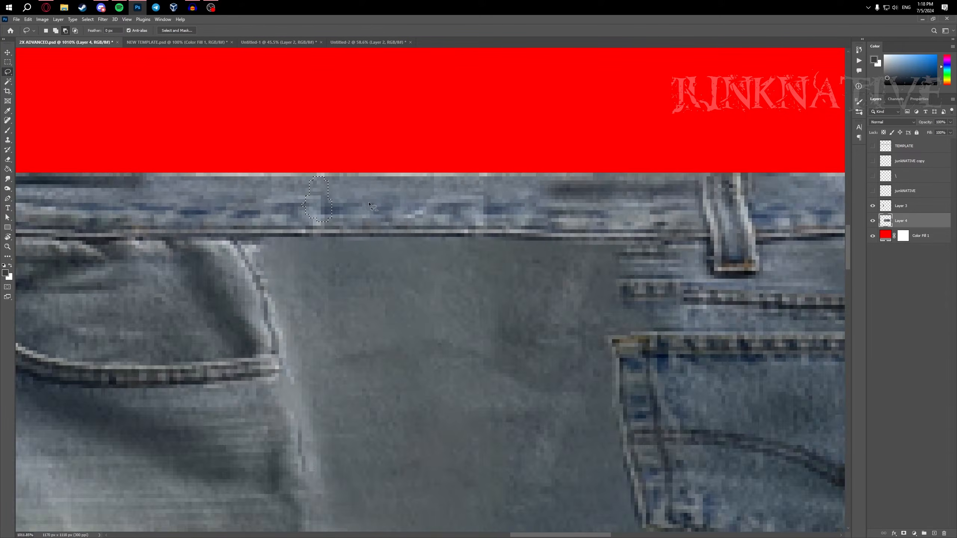
drag(531, 172, 535, 166)
scroll(452, 226, down, 4)
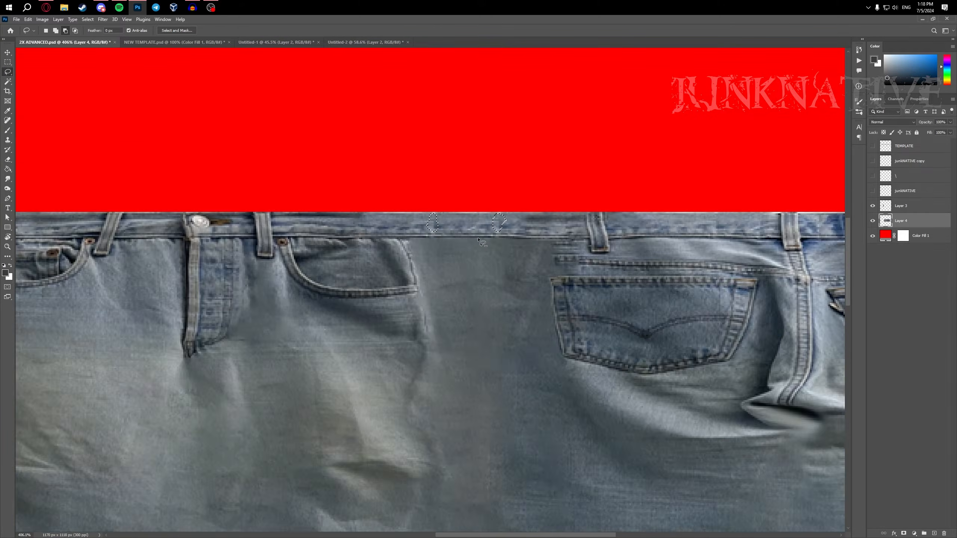
scroll(452, 226, up, 4)
drag(458, 191, 452, 191)
right_click(449, 241)
click(380, 346)
scroll(380, 346, down, 4)
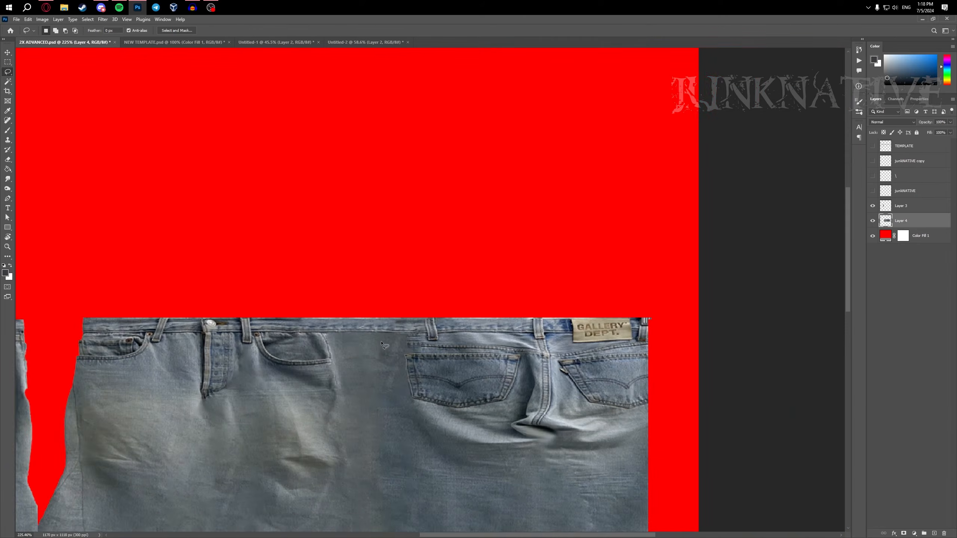
- Smudge the hard start of the dark band on the waistband beside the back belt loop
scroll(391, 294, up, 7)
click(8, 178)
drag(354, 284, 271, 269)
right_click(317, 284)
key(Escape)
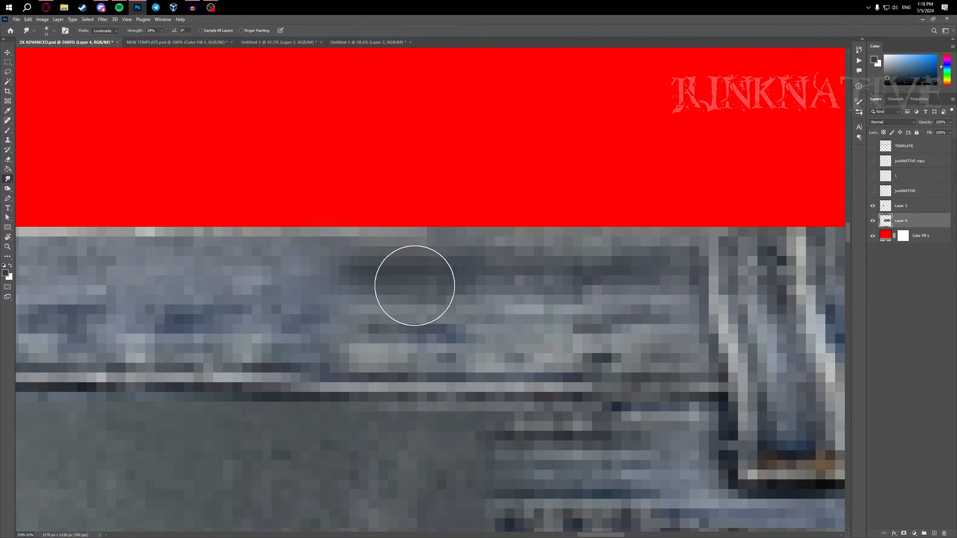
scroll(427, 347, down, 8)
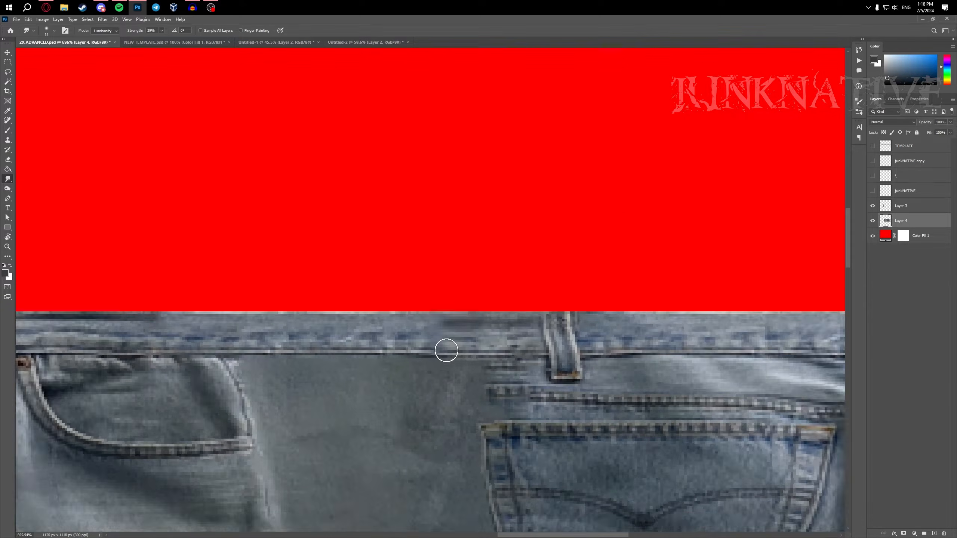
- Clone clean waistband denim over the transition into the dark band near the back belt loop
scroll(446, 351, up, 5)
key(s)
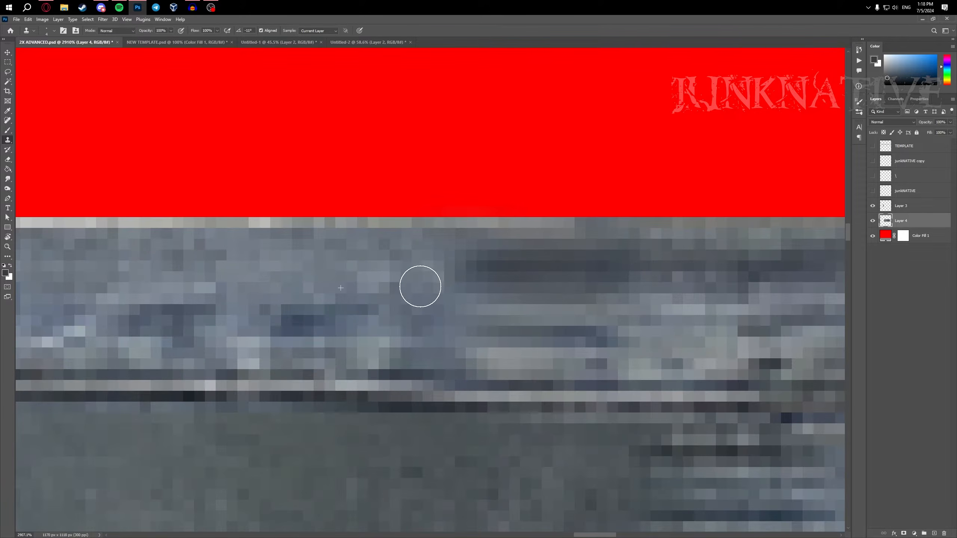
scroll(504, 367, down, 5)
scroll(505, 367, down, 5)
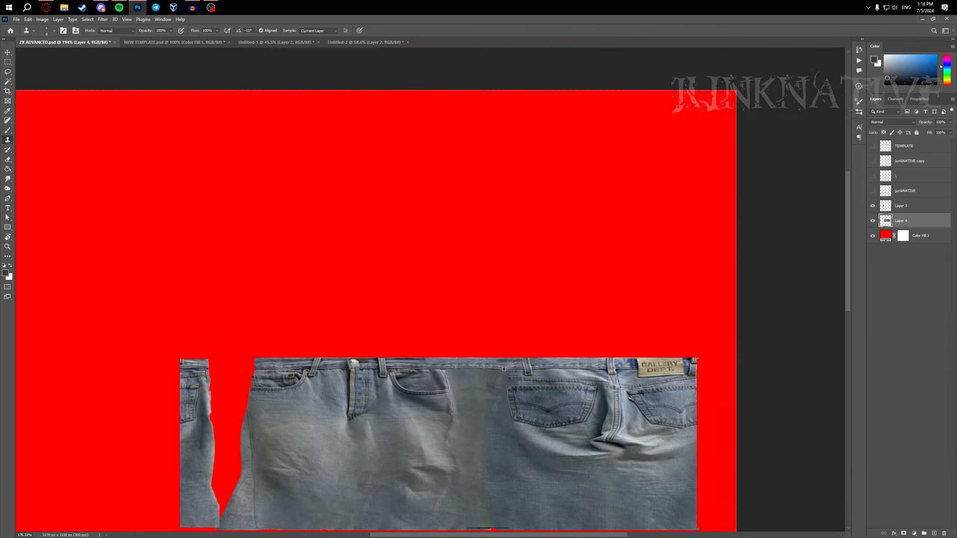
scroll(419, 309, up, 7)
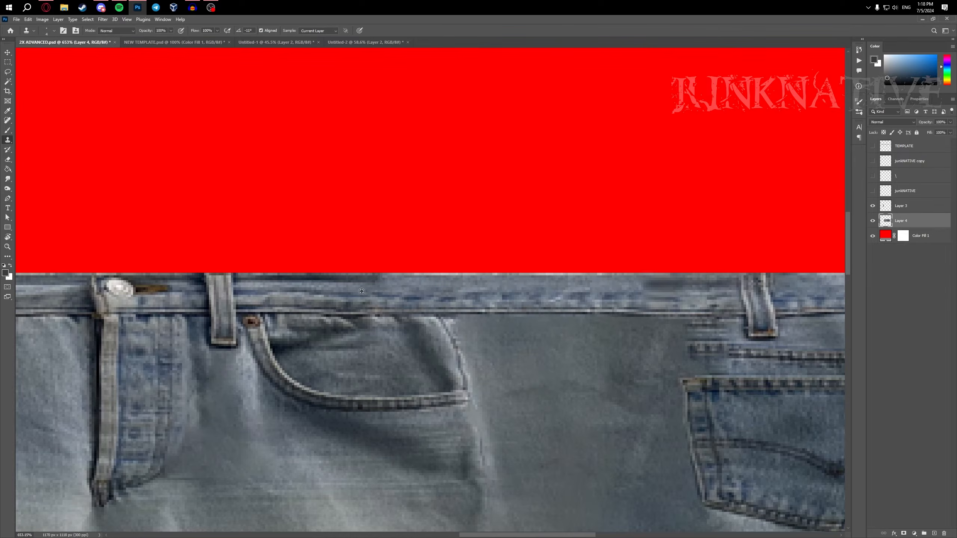
- Soften the abrupt end of the dark streak on the waistband above the front pocket with a much smaller Smudge brush
key(v)
click(8, 180)
key(bracketleft)
key(bracketleft)
key(bracketleft)
key(bracketleft)
key(bracketleft)
key(bracketleft)
key(bracketleft)
scroll(356, 267, up, 1)
scroll(415, 277, down, 1)
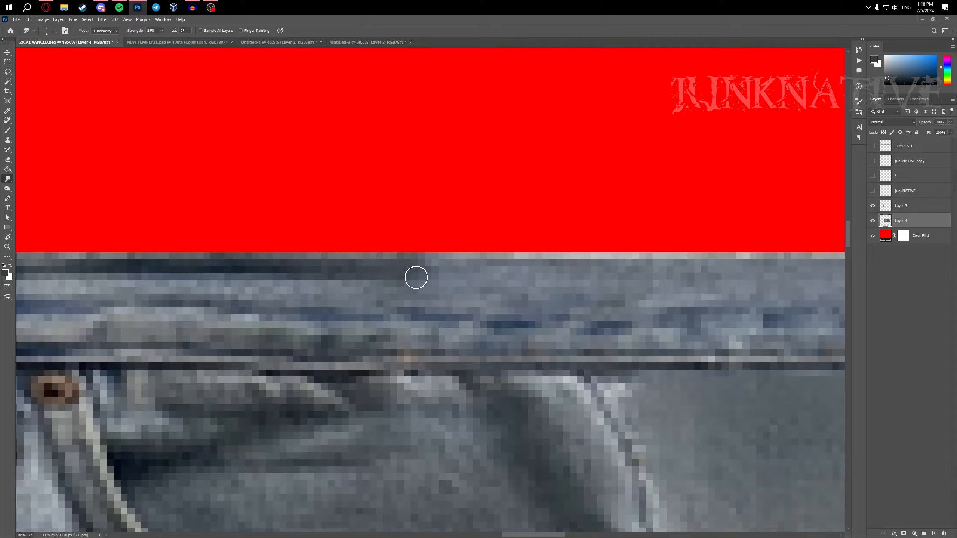
- Adjust the Smudge brush size and blend the dark upper streak of the waistband beside the front belt loop
scroll(523, 299, down, 4)
scroll(424, 286, up, 3)
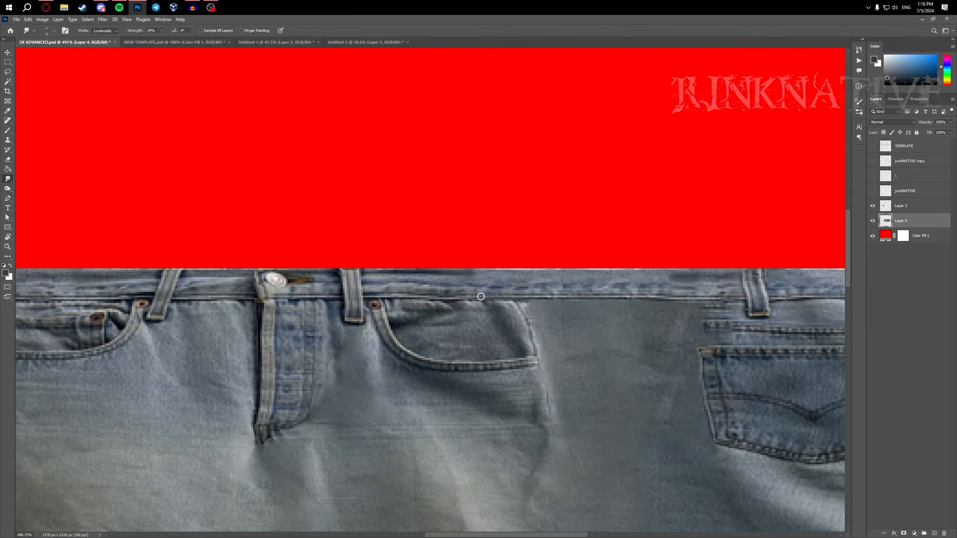
key(bracketright)
key(bracketright)
scroll(425, 285, up, 3)
key(bracketleft)
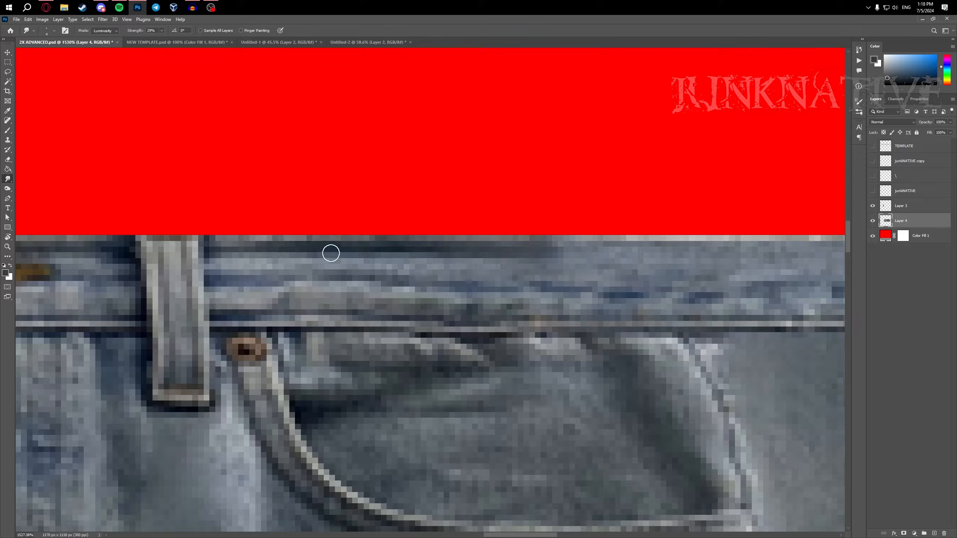
scroll(380, 251, down, 10)
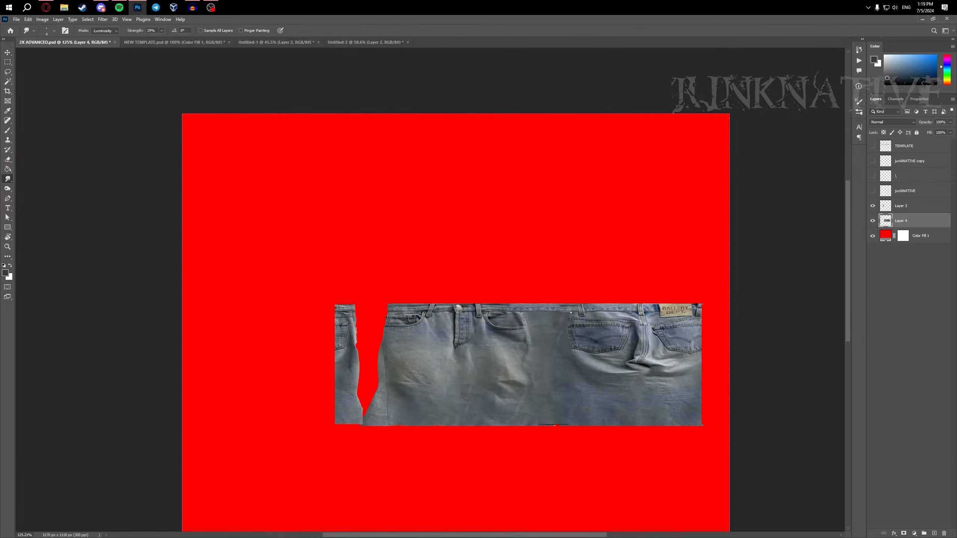
- Marquee-select the black line and red gap along the side bridge's bottom hem and fill the area from the surrounding denim
scroll(456, 362, up, 7)
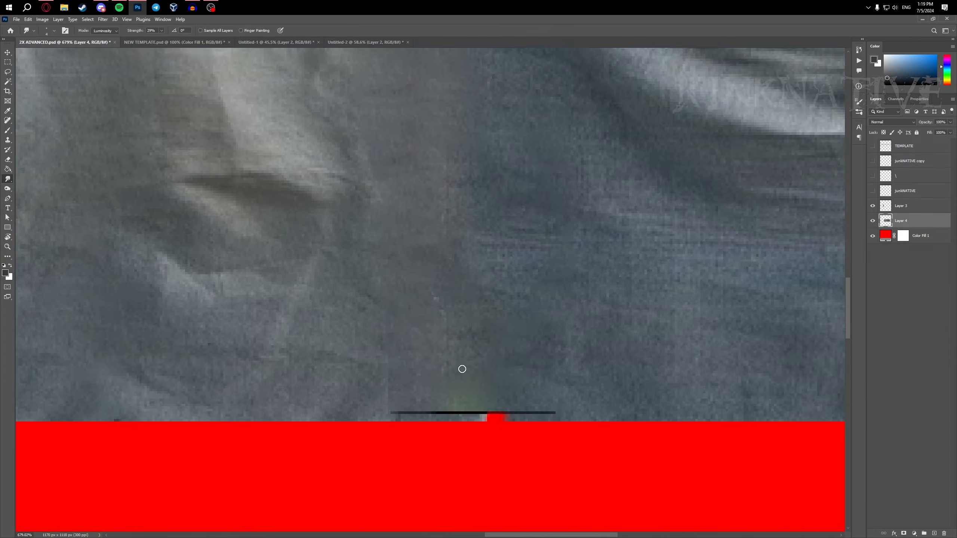
key(m)
key(alt+space)
scroll(388, 368, up, 2)
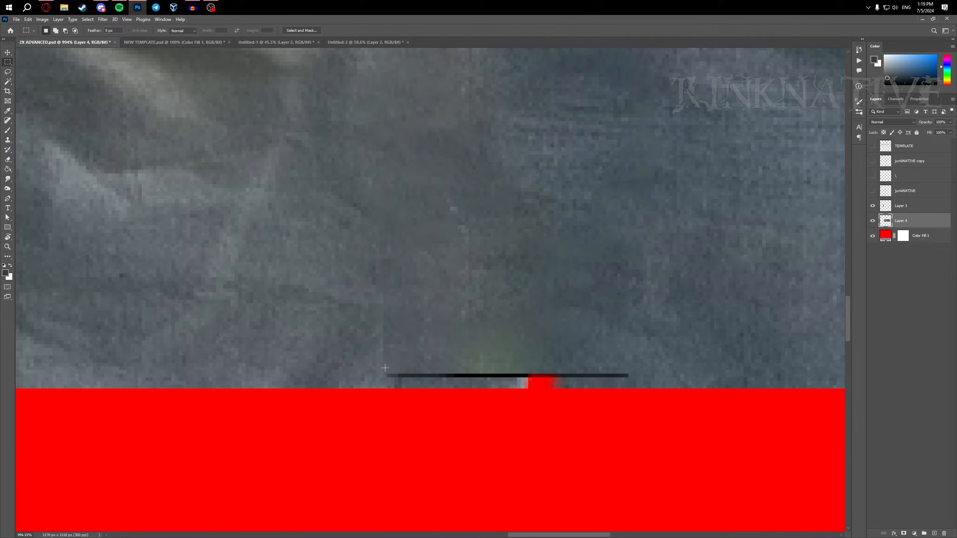
right_click(626, 385)
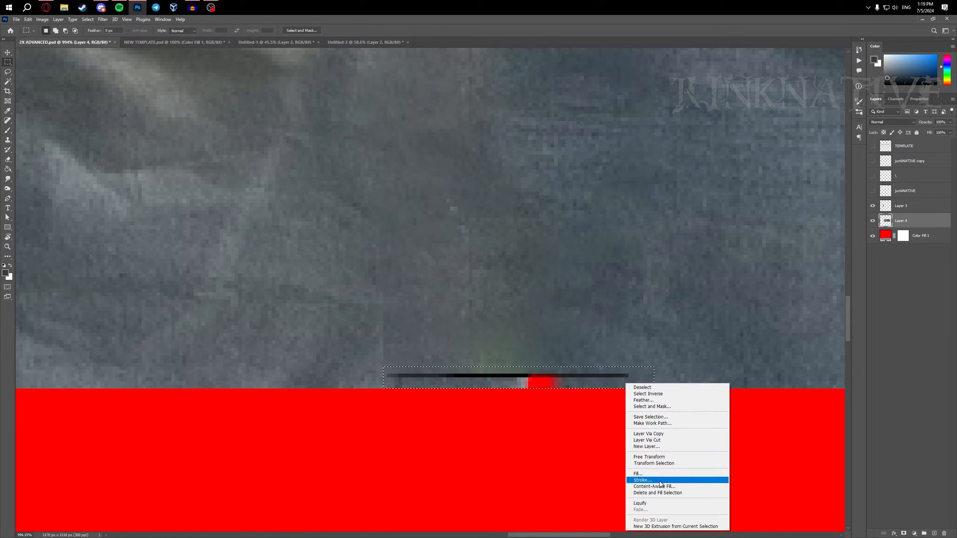
click(648, 481)
key(Return)
scroll(520, 456, down, 2)
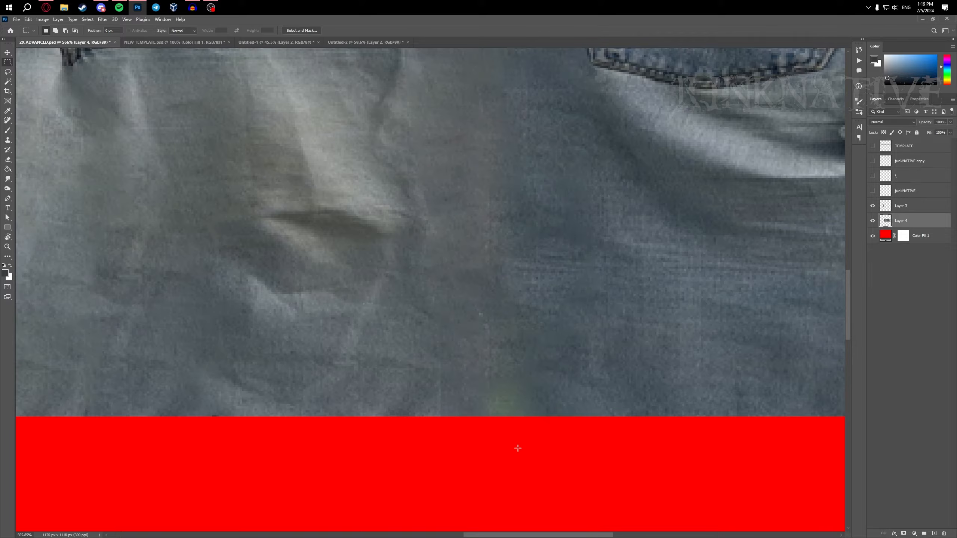
- Extend the selection with the Lasso over the greenish patch above the hem and fill the whole area with content-aware denim
scroll(518, 447, up, 5)
click(7, 72)
drag(557, 367, 562, 365)
right_click(510, 356)
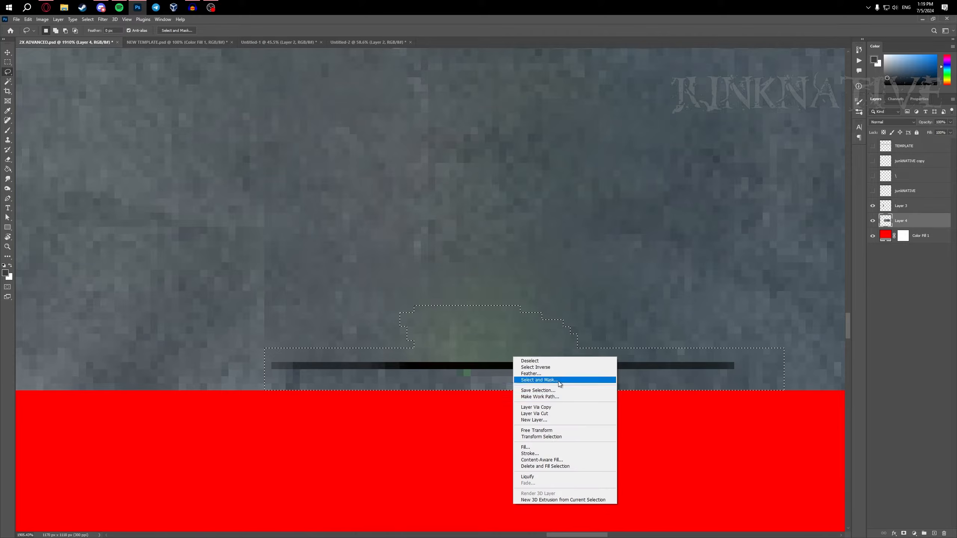
click(567, 458)
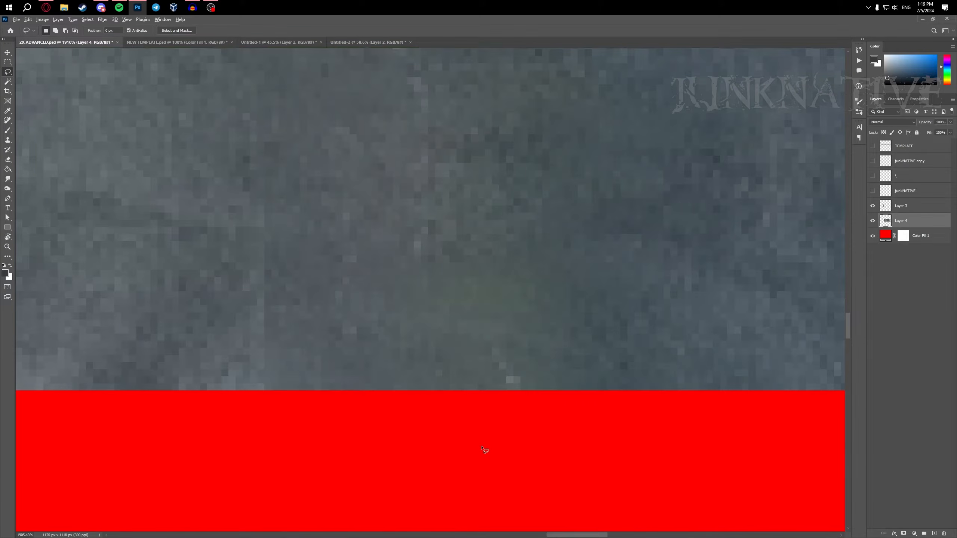
- Lasso the light seam remnant below the front pocket and the faint vertical edge near the hem, and fill both with surrounding denim
scroll(491, 465, down, 8)
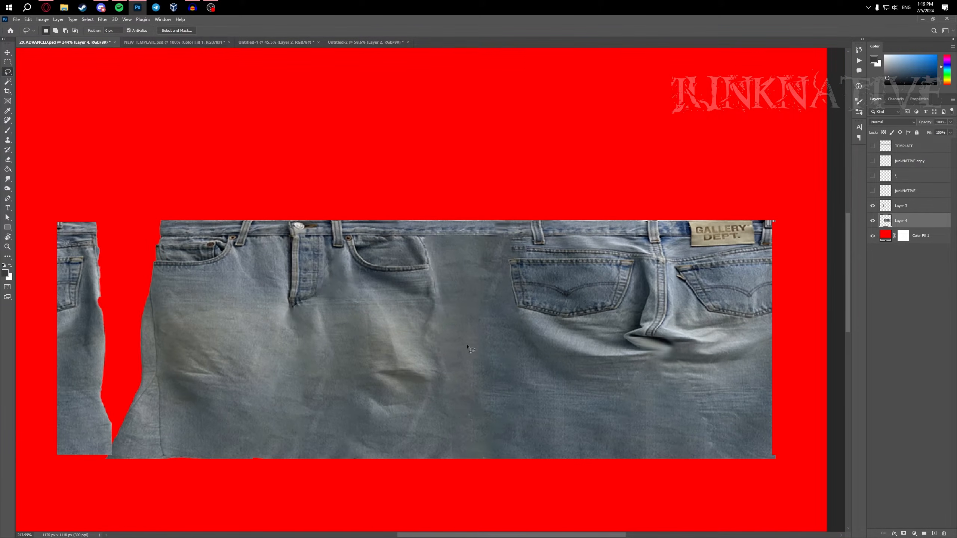
key(v)
scroll(435, 335, up, 5)
click(8, 71)
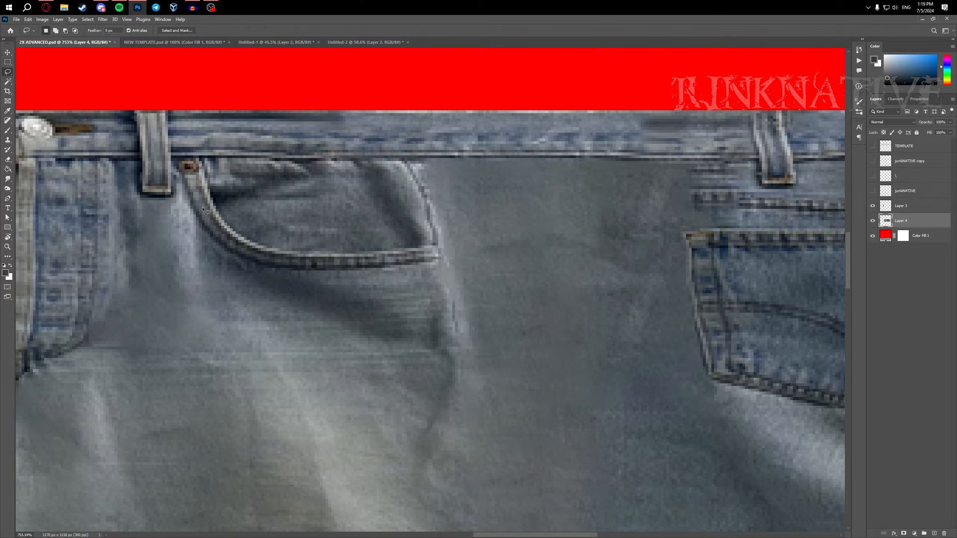
scroll(443, 315, down, 1)
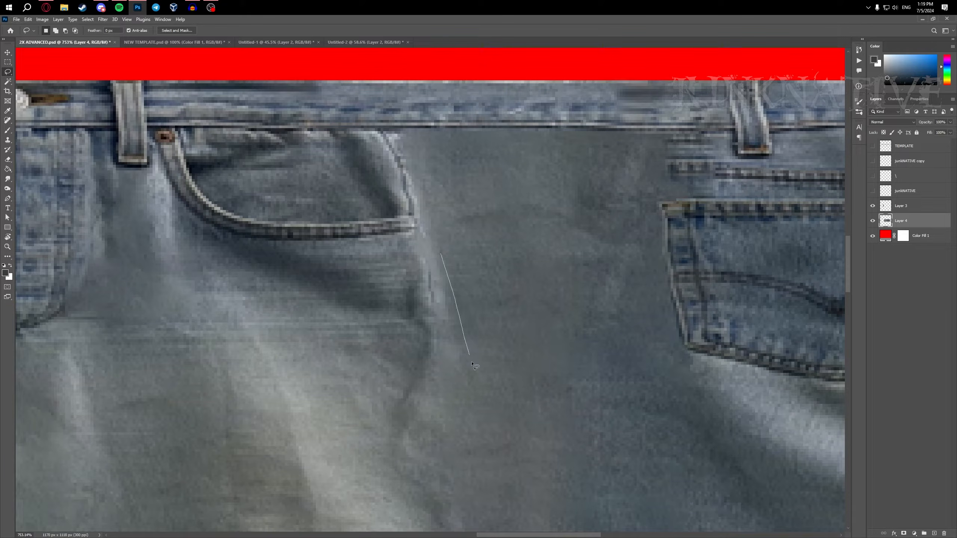
scroll(437, 261, up, 2)
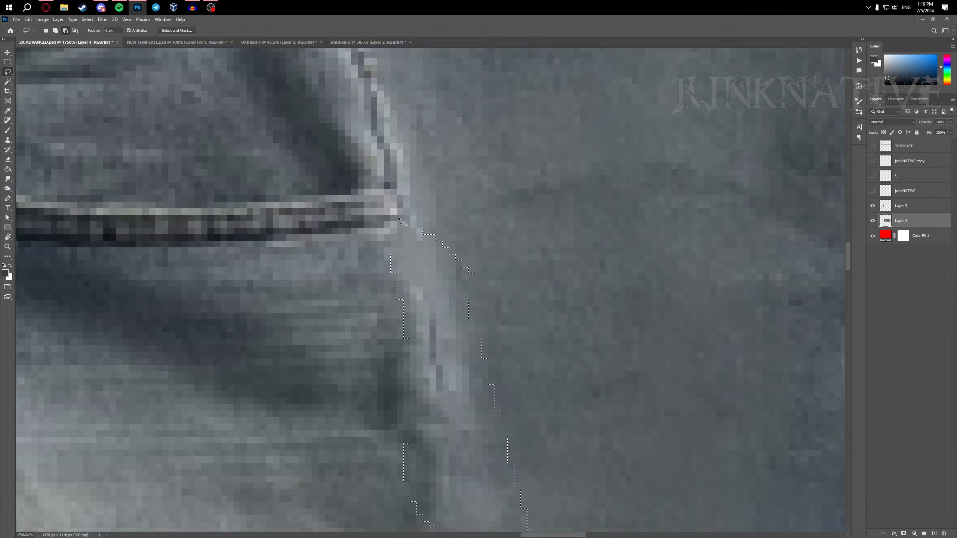
scroll(380, 227, down, 3)
scroll(379, 227, down, 4)
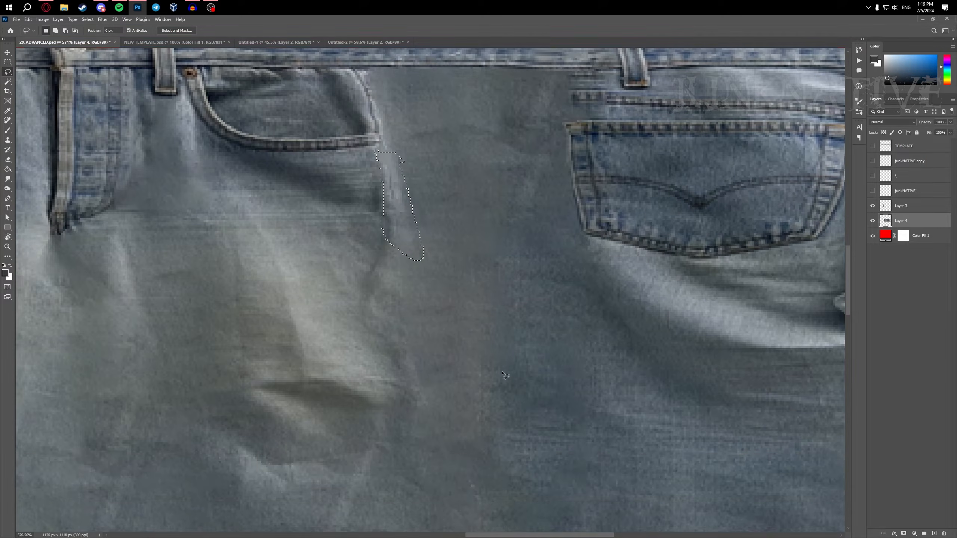
scroll(417, 392, up, 2)
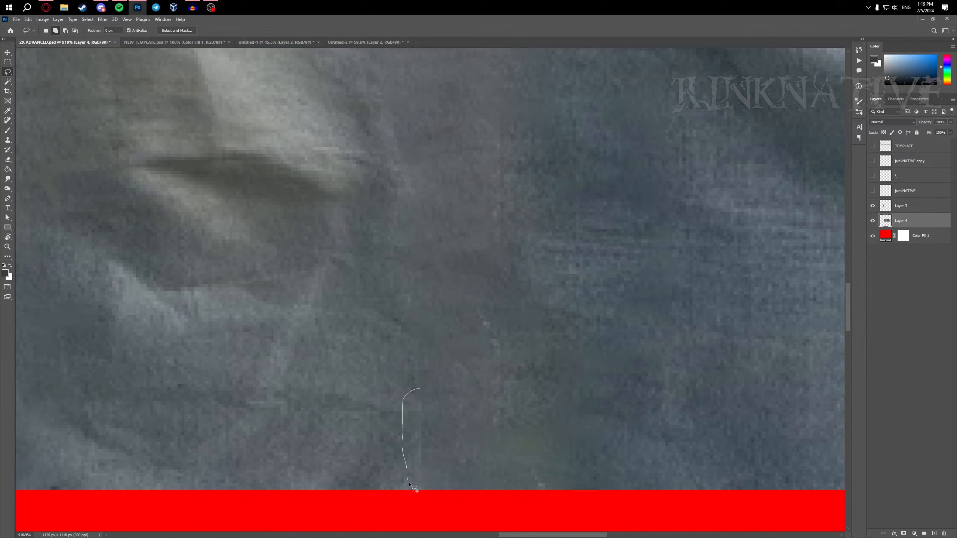
drag(442, 383, 443, 384)
right_click(427, 406)
click(467, 363)
key(Escape)
- Show the TEMPLATE layer over the jeans to check how the panels line up
scroll(502, 340, down, 2)
scroll(501, 339, up, 3)
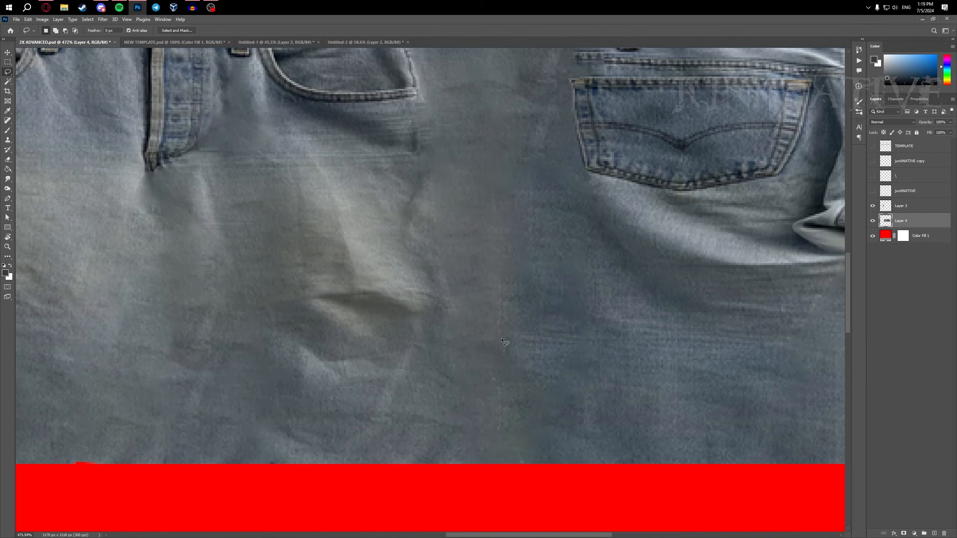
scroll(498, 298, down, 3)
scroll(486, 291, up, 1)
key(v)
scroll(446, 253, down, 4)
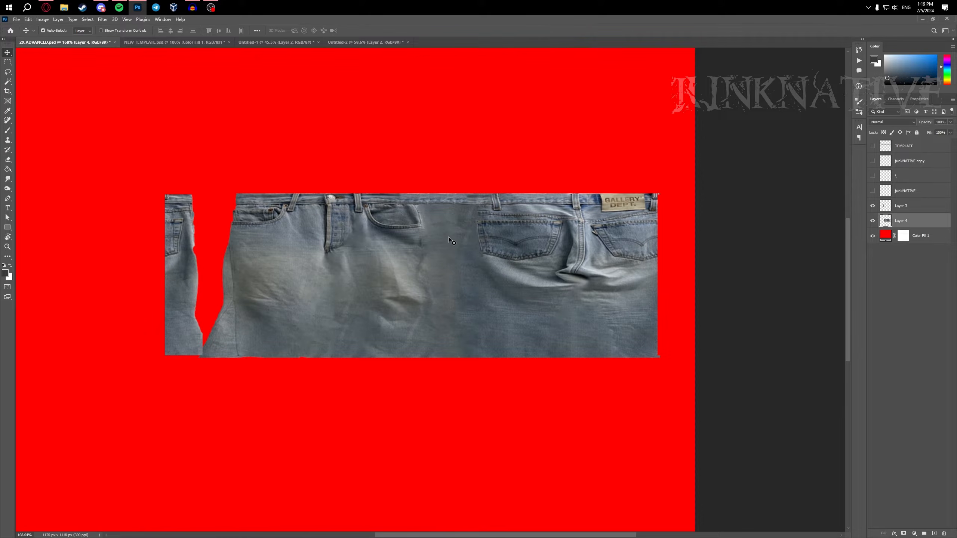
scroll(449, 240, up, 3)
click(872, 145)
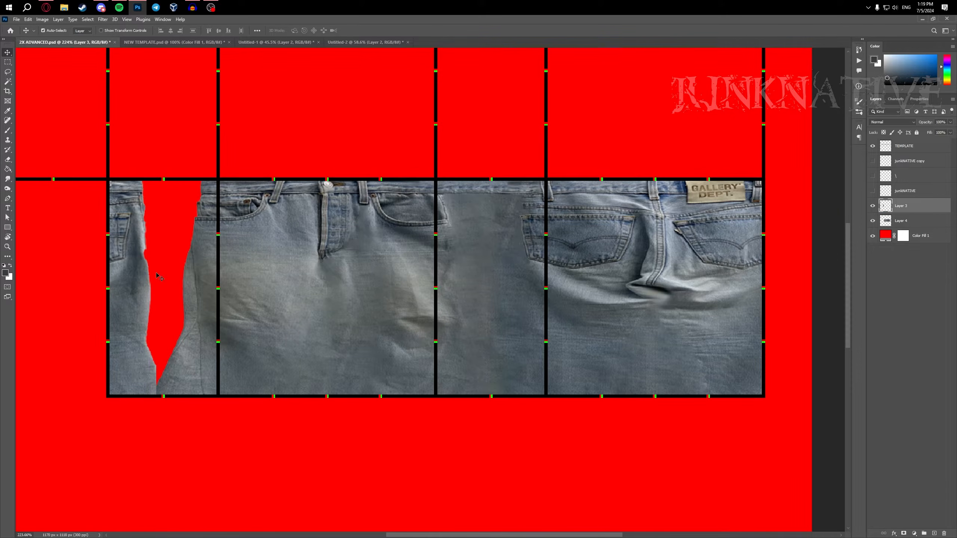
scroll(463, 259, left, 1)
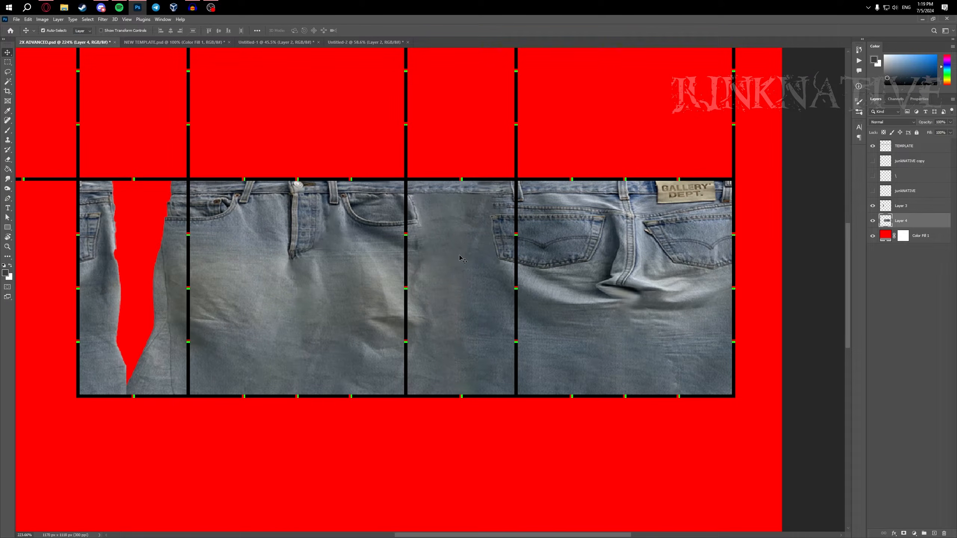
- Copy the side panel between front and back, about 137 by 264 px, to a new layer and flip it horizontally
key(m)
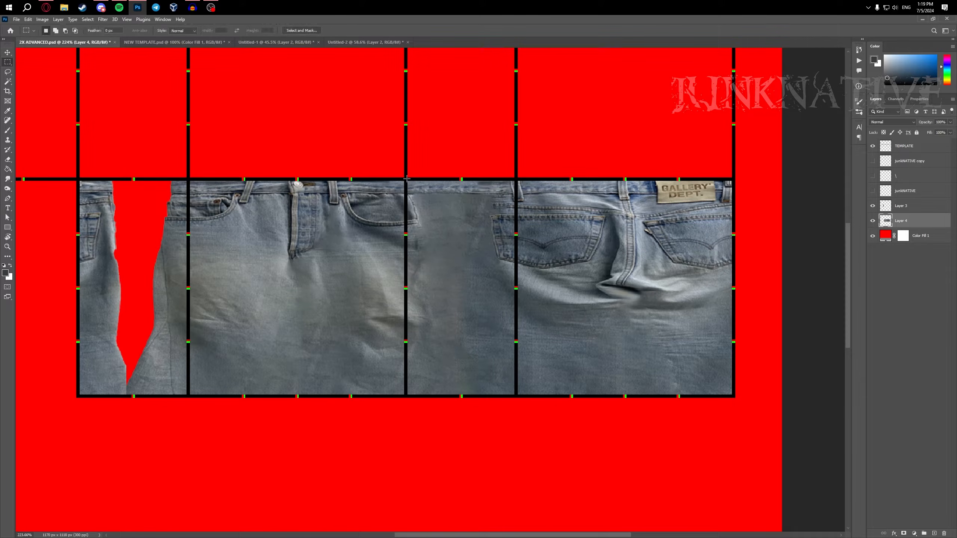
drag(498, 351, 518, 396)
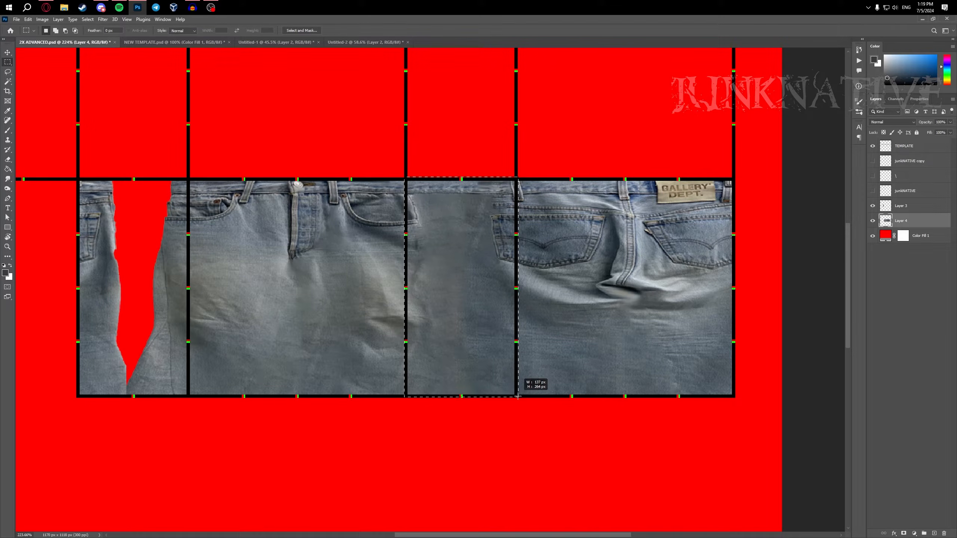
key(ctrl+j)
key(ctrl+t)
right_click(461, 347)
click(487, 497)
- Move the flipped side panel into the empty side section before the front panel, aligned with the template's outer border
drag(462, 270, 237, 271)
scroll(237, 271, up, 3)
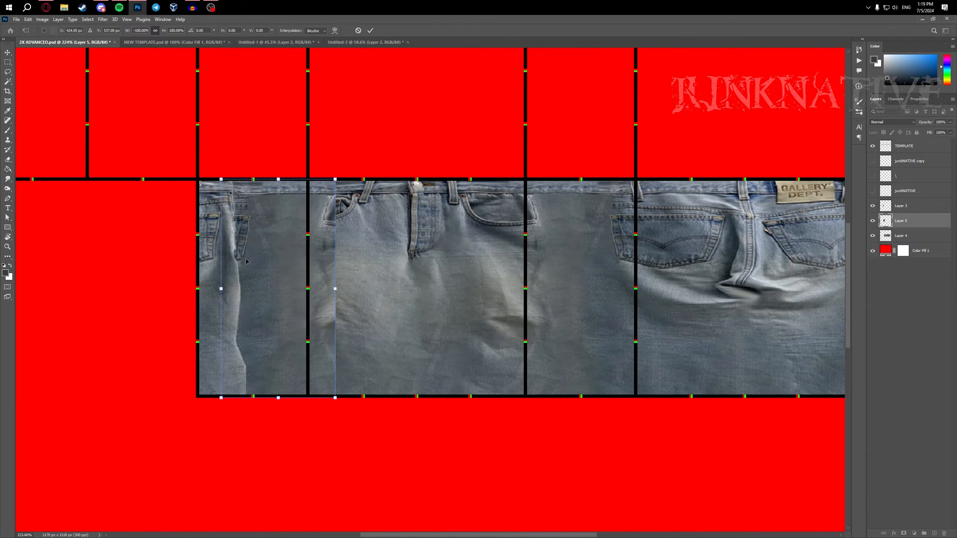
key(Down)
key(Left)
key(Left)
key(Left)
key(Left)
key(Left)
key(Left)
key(Left)
key(Left)
key(Left)
key(Left)
key(Left)
key(Left)
key(Left)
key(Left)
key(Left)
key(Left)
key(Left)
key(Left)
key(Left)
key(Left)
key(Up)
key(Left)
key(Left)
key(Left)
key(Left)
key(Left)
key(Right)
key(Right)
key(Right)
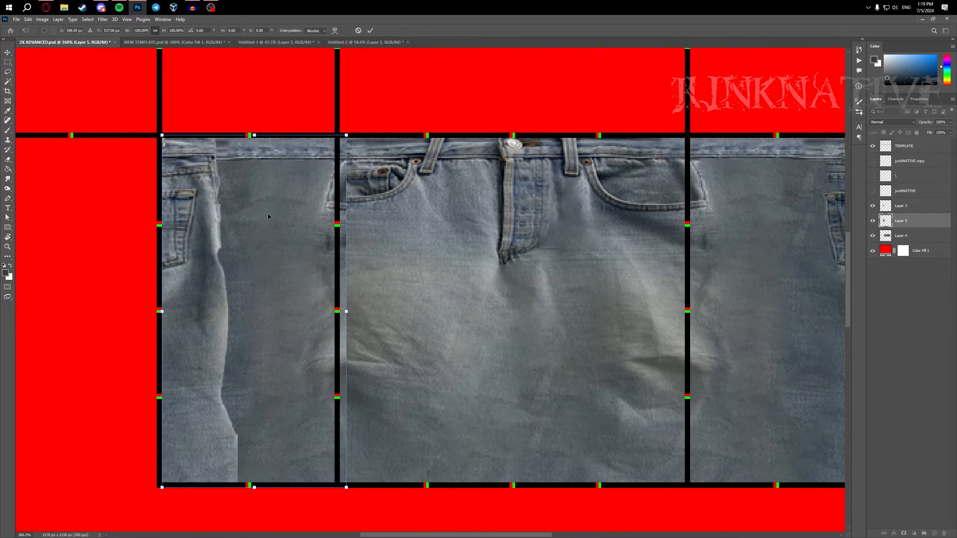
key(Return)
- Move the flipped side panel's Layer 5 beneath Layer 4 in the layer order
key(m)
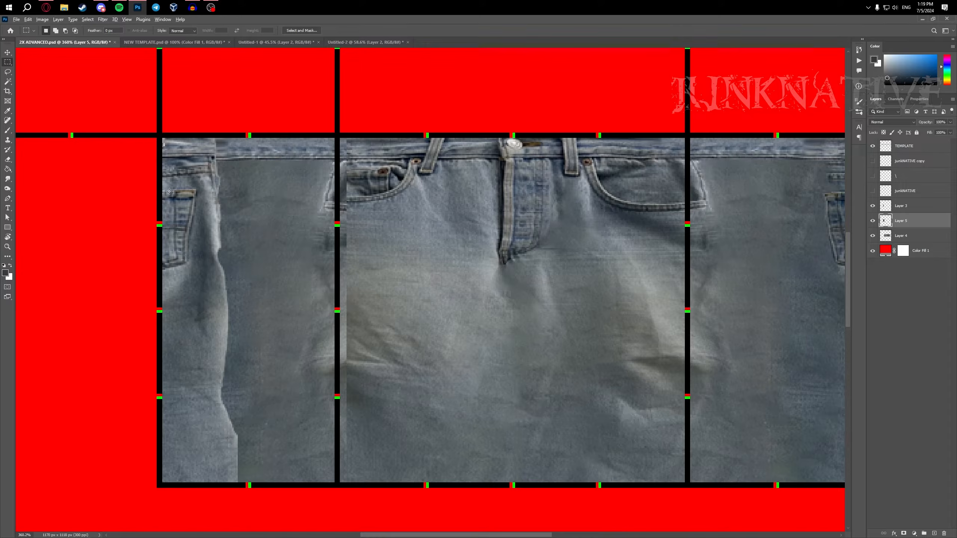
scroll(170, 192, up, 3)
key(c)
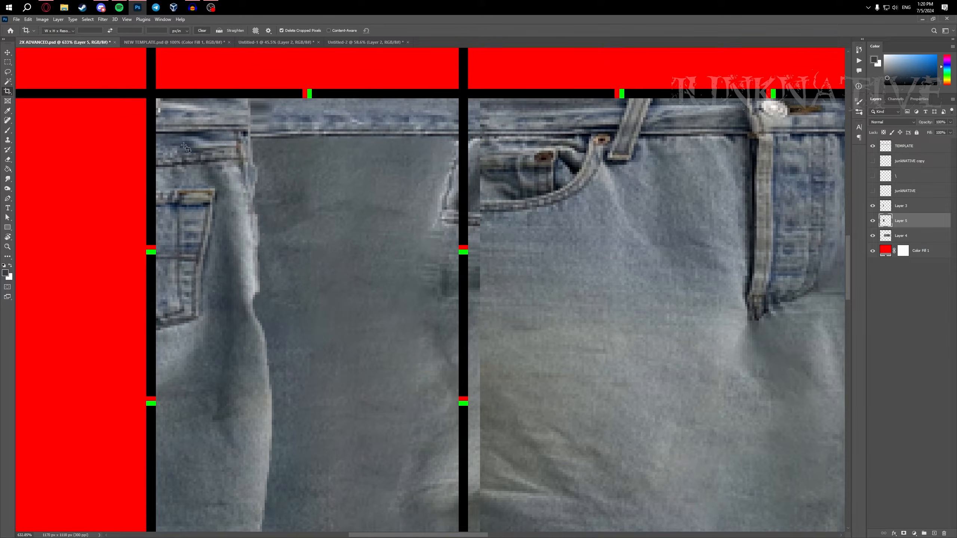
scroll(309, 220, down, 3)
scroll(365, 258, down, 1)
drag(906, 225, 909, 244)
- Erase the hard side edge of the front denim on Layer 4 below the coin pocket with a large Eraser at 40% hardness
key(v)
click(349, 316)
key(e)
drag(246, 367, 294, 381)
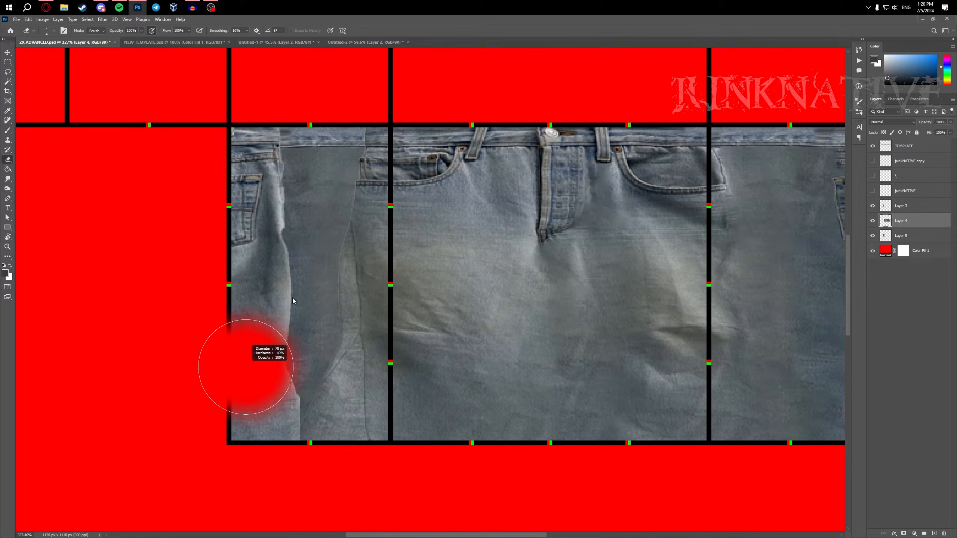
drag(293, 300, 293, 301)
scroll(285, 337, up, 1)
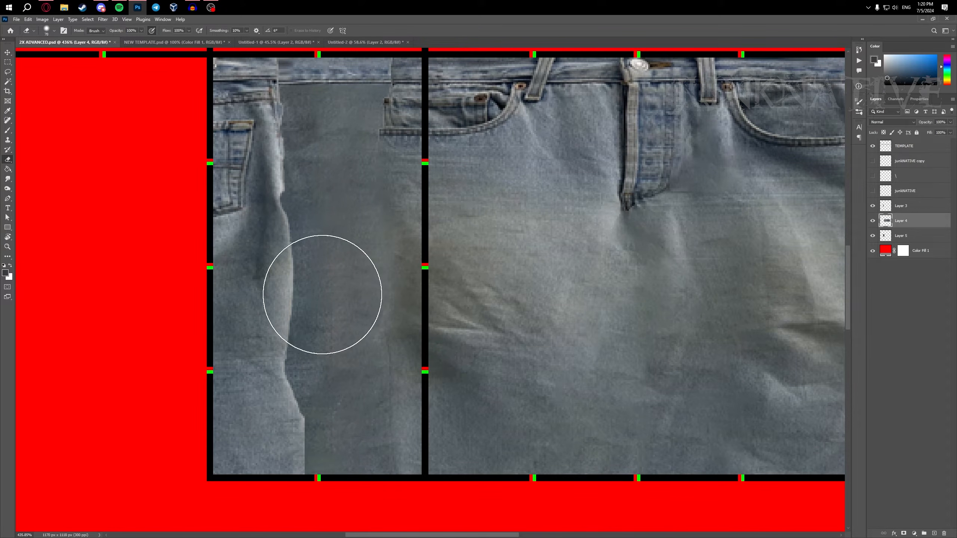
- Erase the hard edge of the back denim strip on Layer 3 so it blends into the flipped side panel
scroll(332, 452, down, 1)
key(alt+])
scroll(331, 340, down, 1)
mouse_move(336, 265)
mouse_down()
mouse_move(333, 212)
mouse_move(349, 463)
mouse_move(331, 473)
mouse_up()
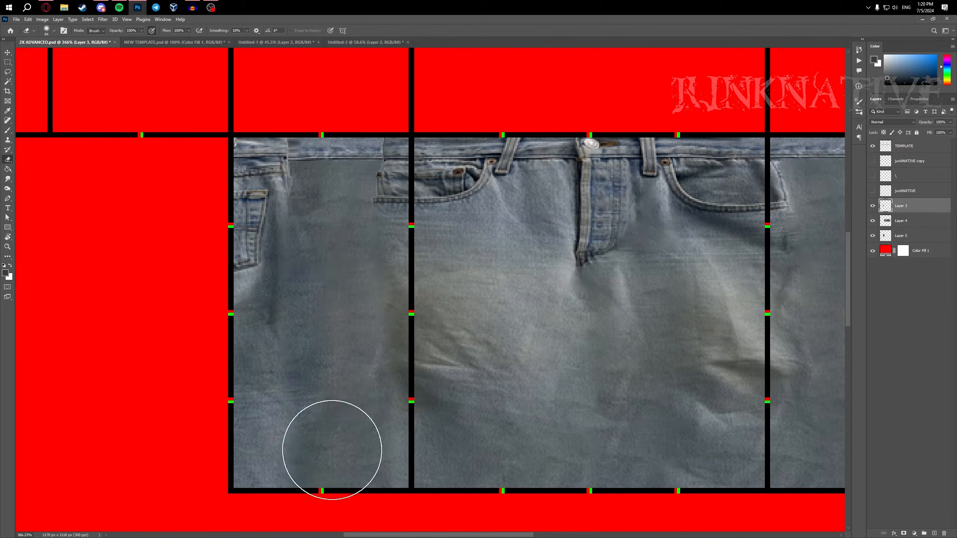
- Erase the hard waistband edge on Layer 4 above the coin pocket with a smaller Eraser
scroll(289, 182, up, 4)
key(v)
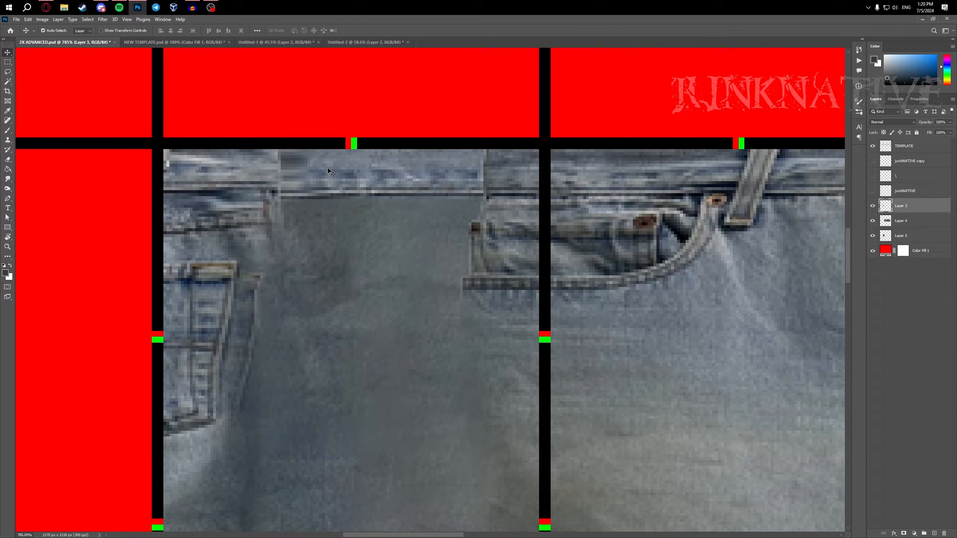
scroll(414, 177, right, 2)
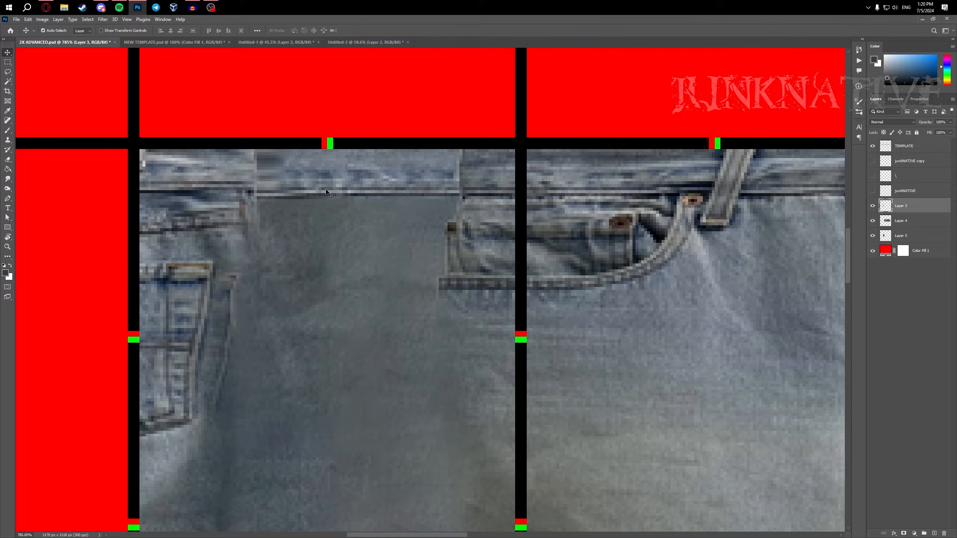
scroll(313, 210, right, 2)
key(alt+bracketleft)
key(e)
mouse_move(379, 183)
mouse_down()
mouse_move(415, 182)
mouse_move(306, 190)
mouse_up()
scroll(391, 175, up, 2)
drag(412, 171, 415, 166)
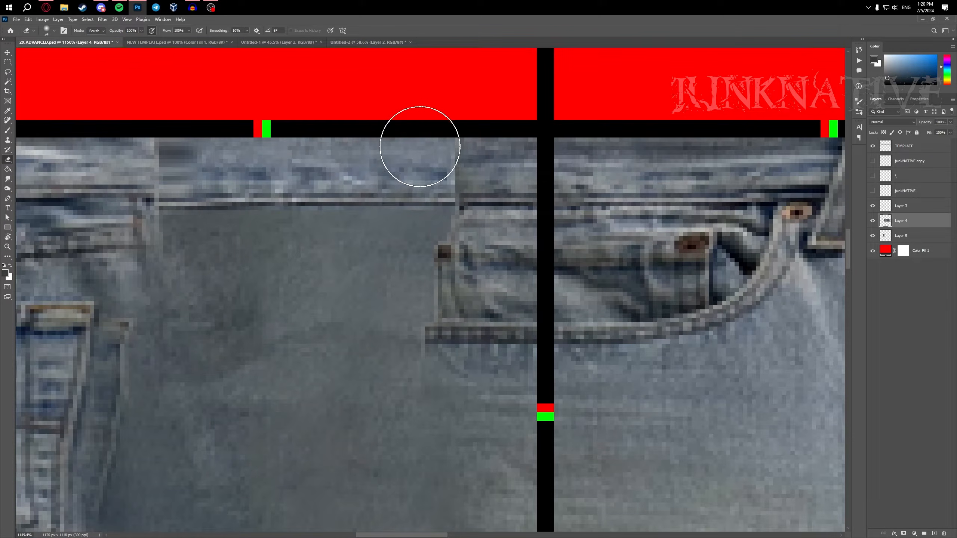
scroll(412, 175, down, 10)
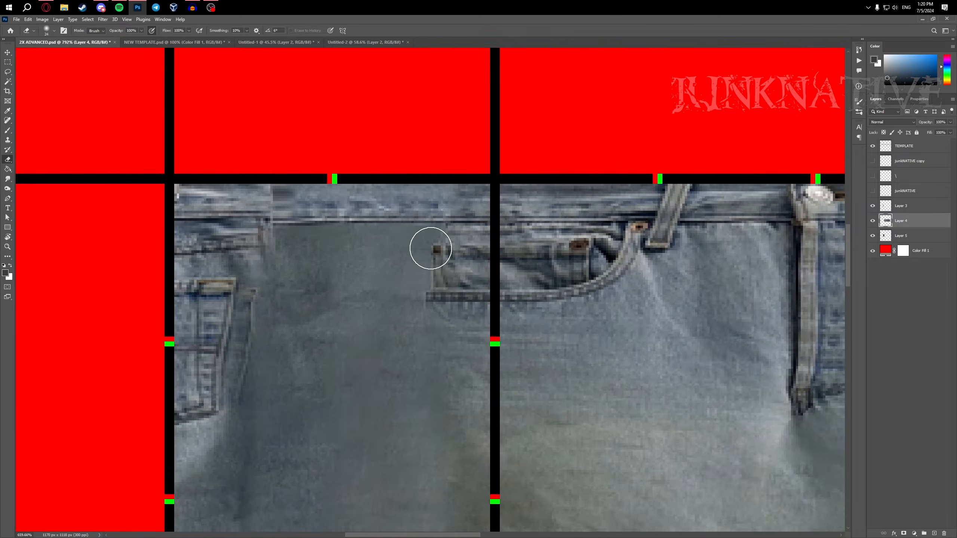
scroll(440, 283, down, 2)
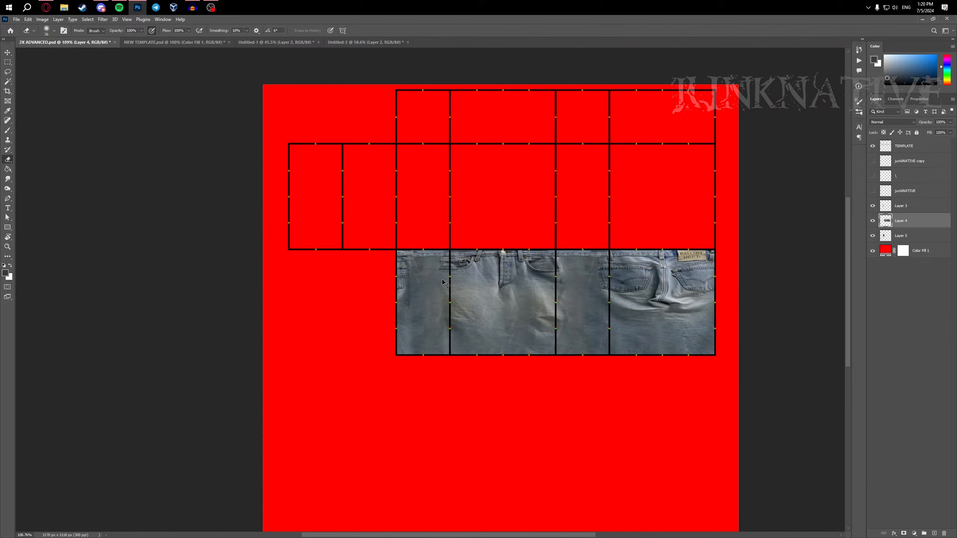
- Select the area around the back pocket's duplicate edge, trim the selection at the template border, and fill it with surrounding denim
scroll(438, 274, up, 6)
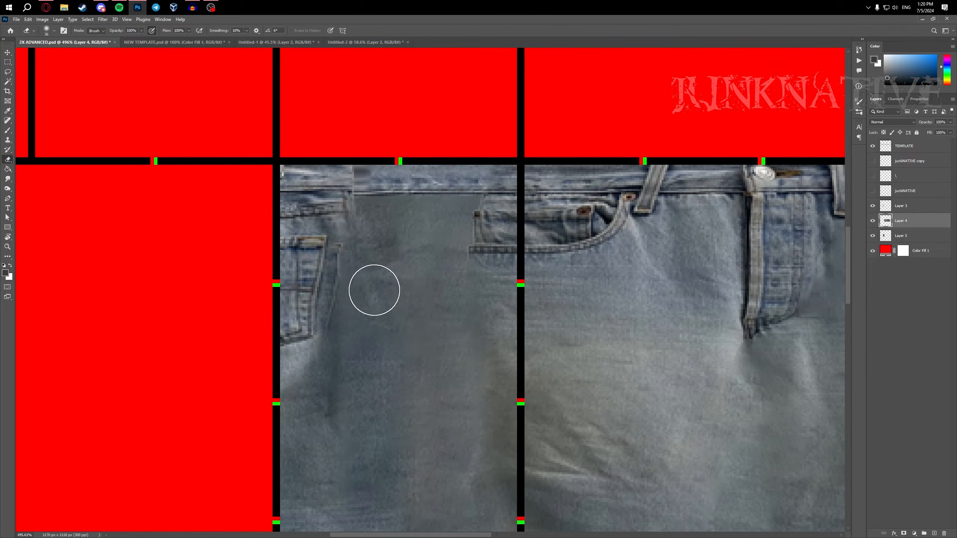
ctrl+click(374, 291)
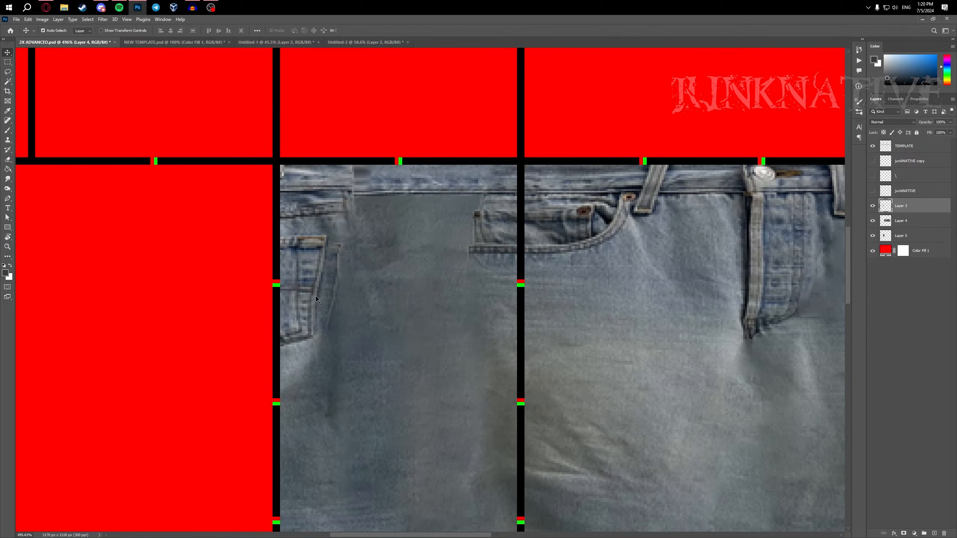
click(7, 74)
scroll(298, 247, up, 2)
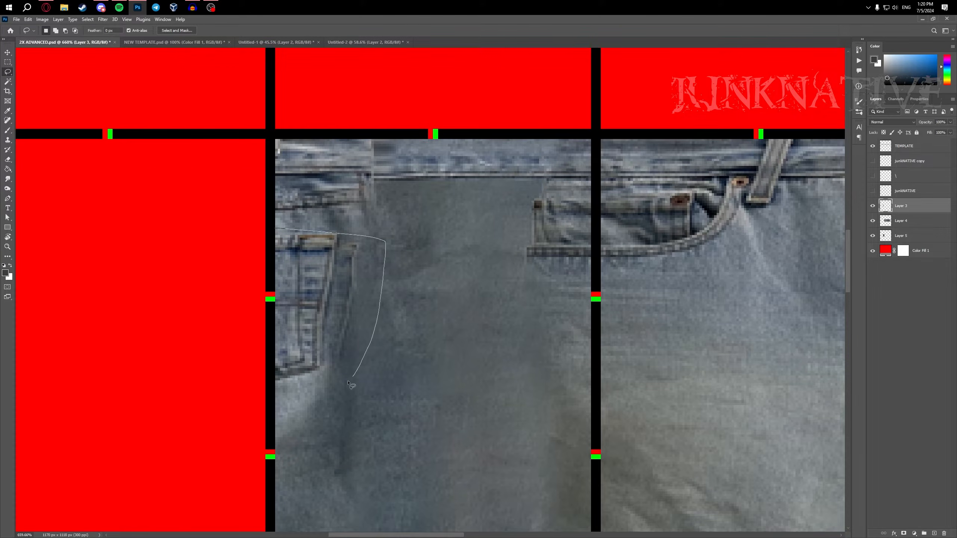
key(m)
mouse_move(209, 206)
mouse_down()
mouse_move(262, 358)
mouse_move(261, 403)
mouse_move(304, 341)
mouse_up()
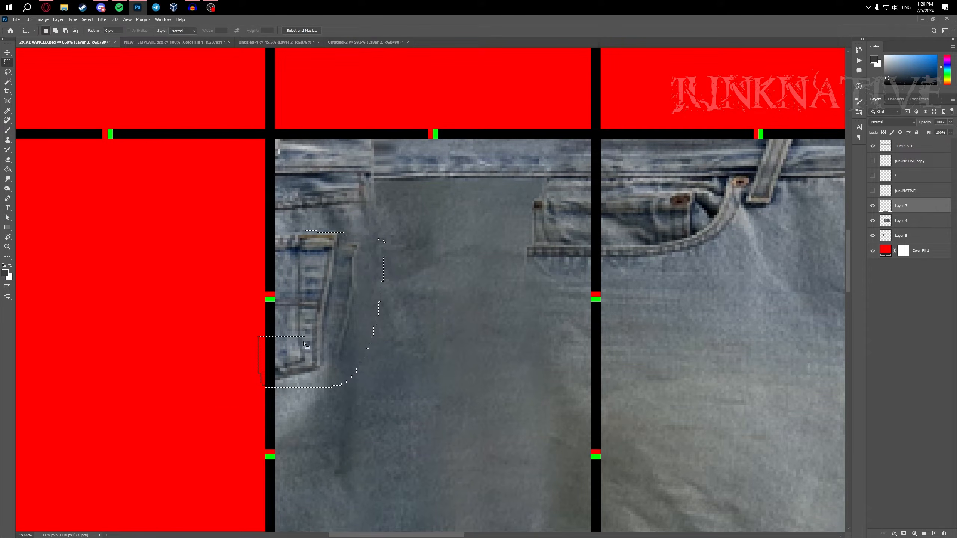
drag(216, 193, 265, 403)
right_click(318, 350)
click(327, 454)
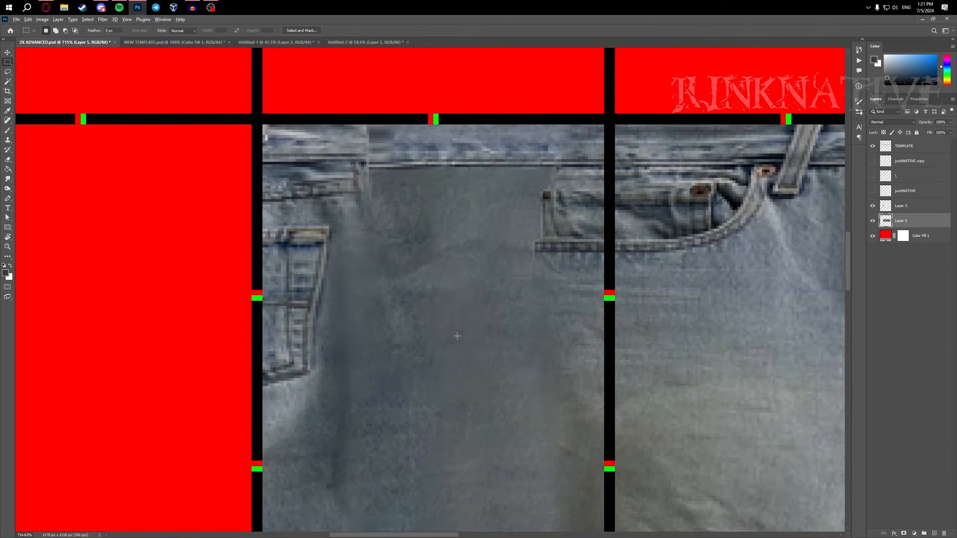
- Soften the hard vertical edge of the back waistband on Layer 3 with the Eraser so it blends into the side panel
scroll(458, 335, down, 11)
scroll(418, 286, up, 10)
click(905, 206)
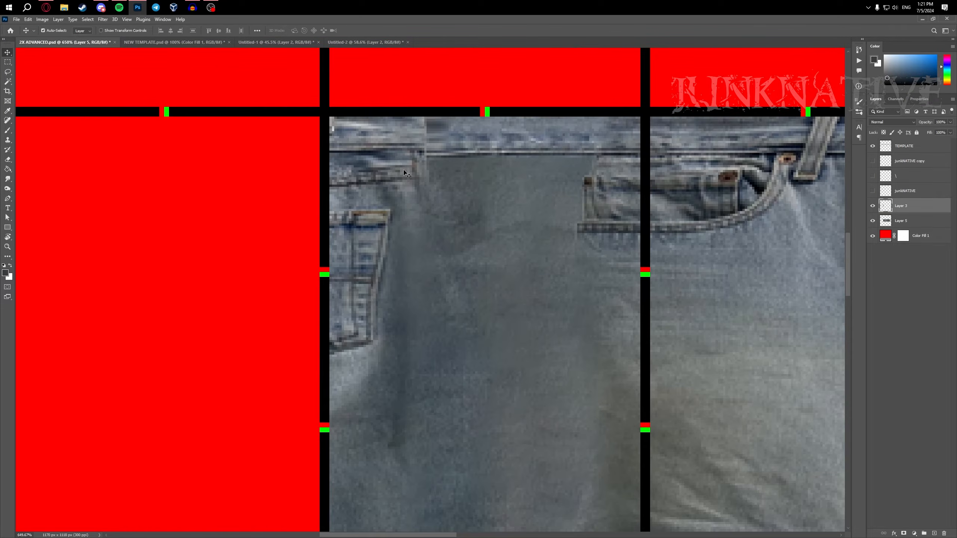
scroll(467, 196, up, 1)
key(e)
alt+right_click(465, 191)
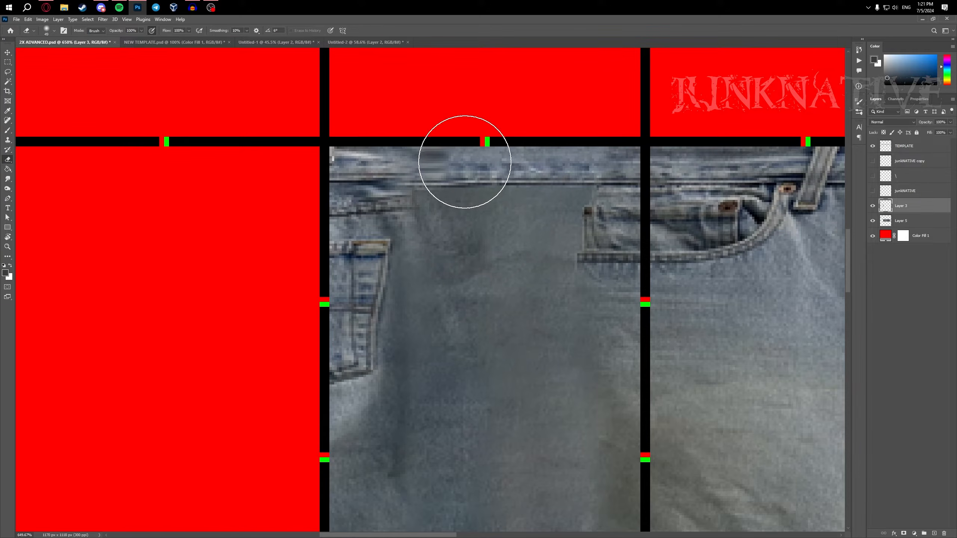
scroll(470, 196, up, 1)
scroll(469, 196, up, 1)
key(v)
click(452, 205)
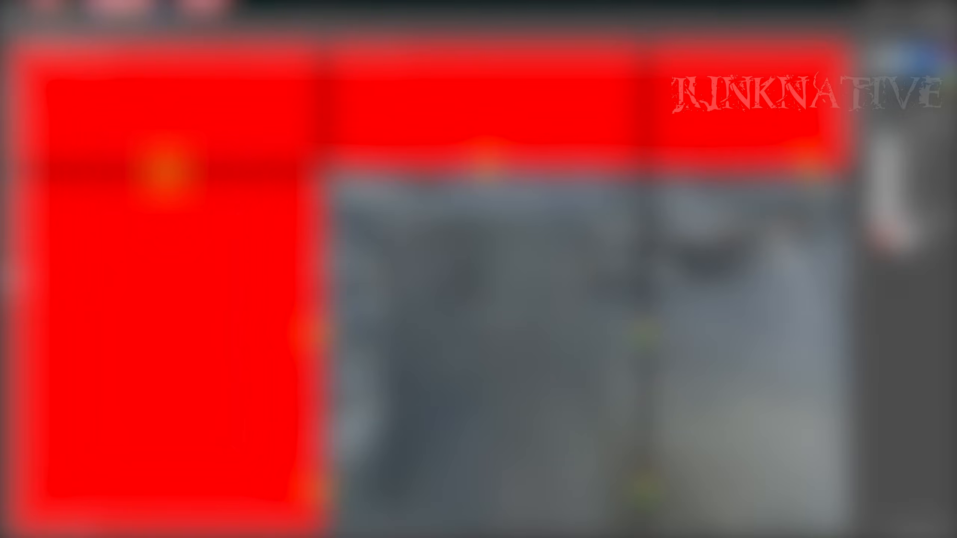
- Select the back waistband strip on Layer 3 and shift it slightly down to line its seam up with the side panel's waistband
drag(251, 189, 424, 256)
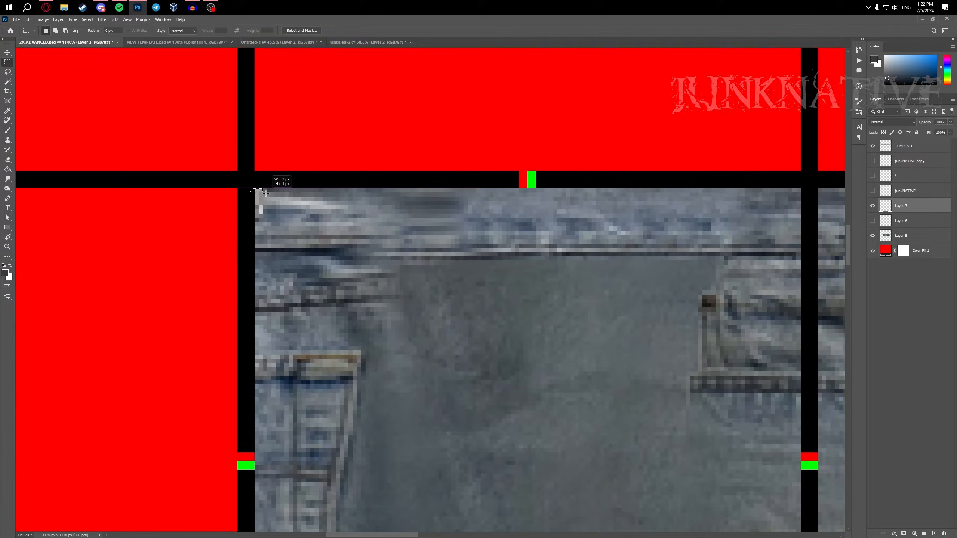
key(ctrl+t)
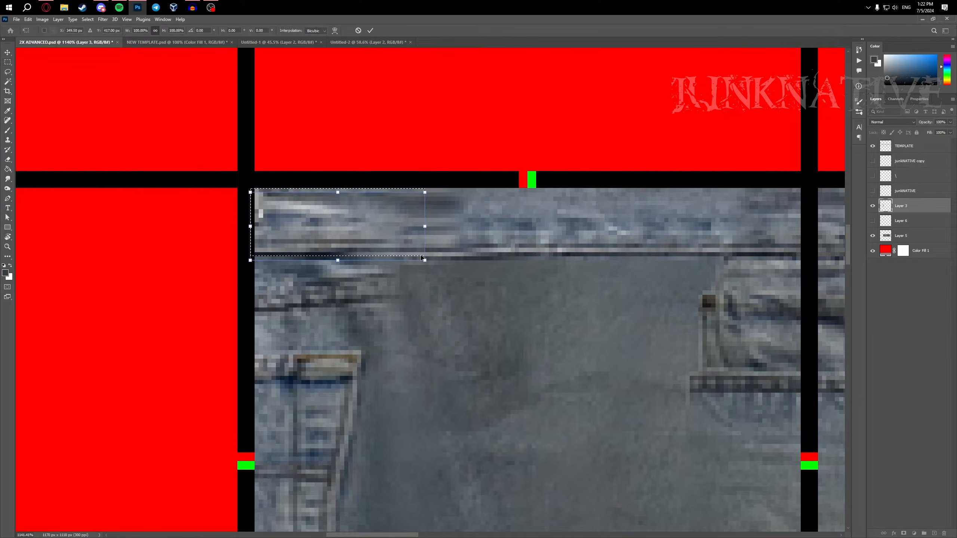
key(Escape)
key(ctrl+d)
scroll(435, 227, right, 1)
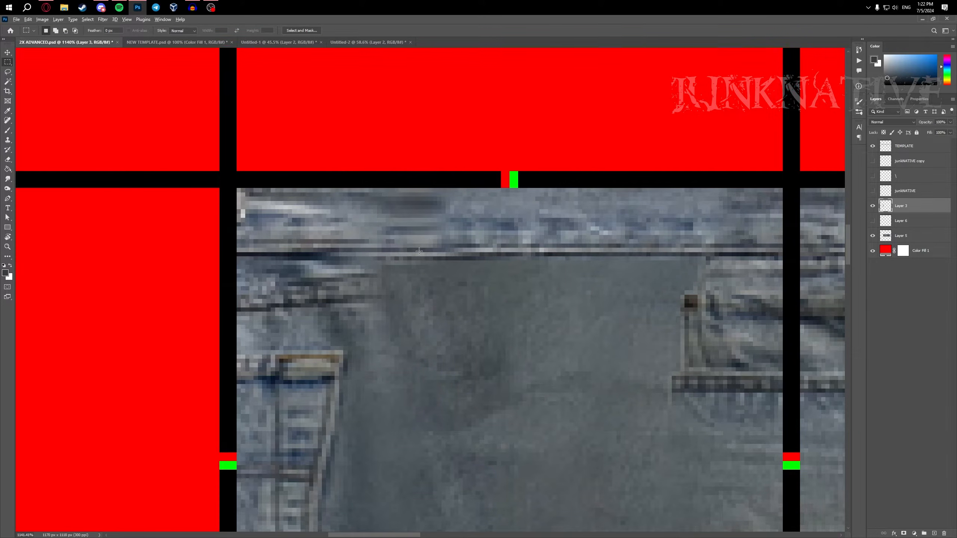
- Clone plain denim over the stray dark line beneath the waistband seam on Layer 5 with a small Clone Stamp brush
scroll(415, 264, up, 3)
key(s)
scroll(422, 287, down, 5)
scroll(422, 284, up, 5)
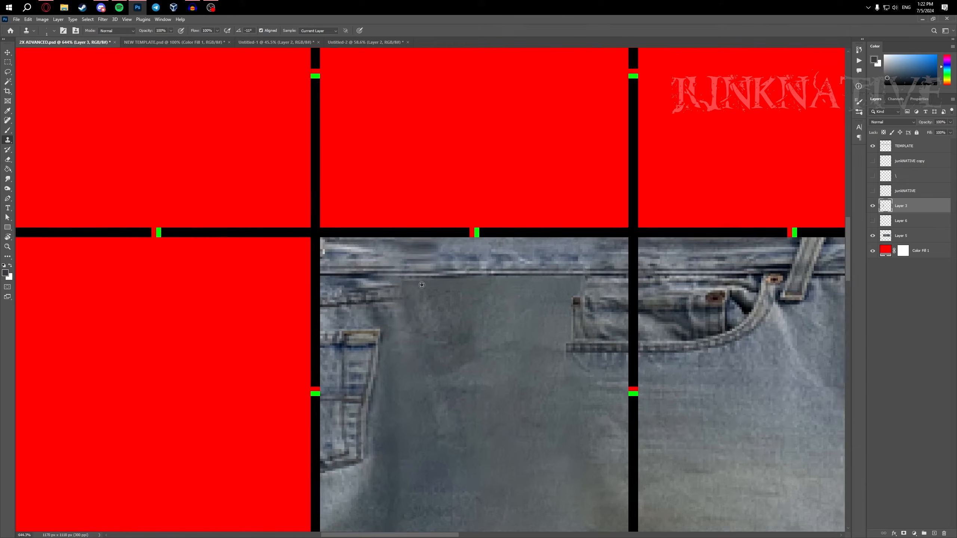
scroll(426, 285, up, 1)
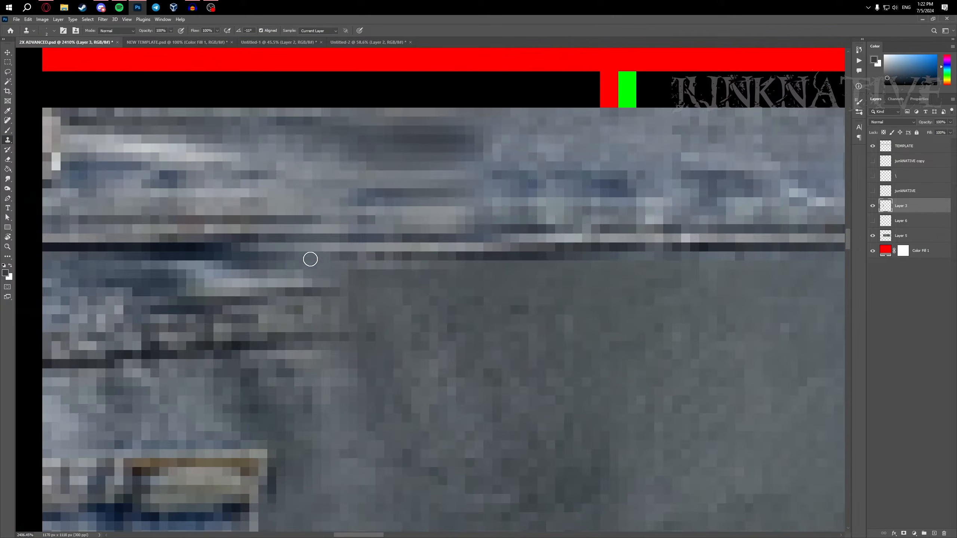
key(alt+bracketleft)
alt+right_click(433, 288)
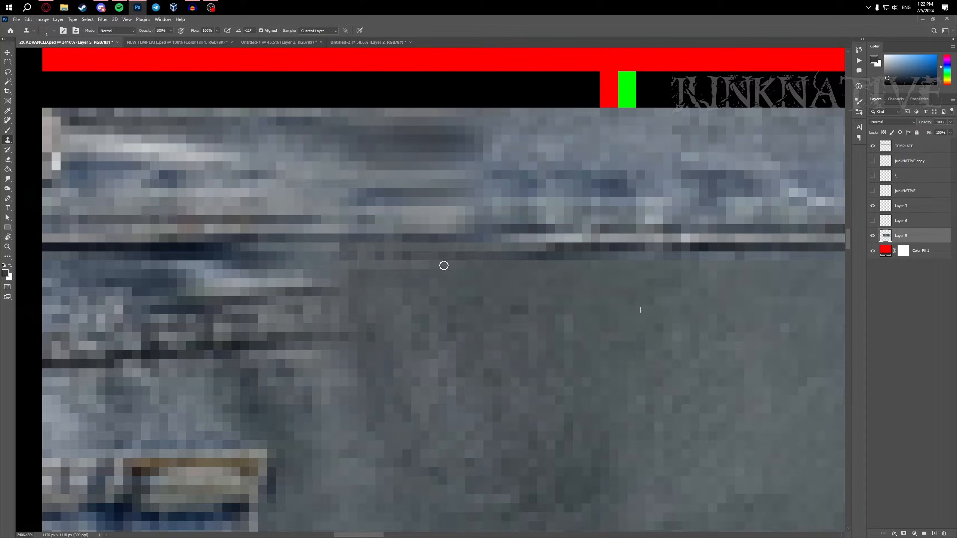
drag(407, 254, 391, 282)
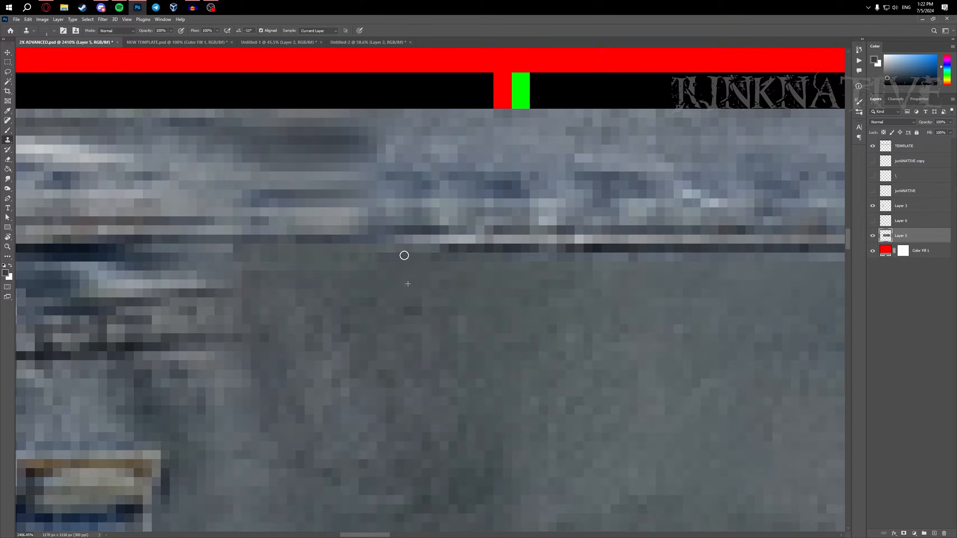
scroll(470, 254, down, 4)
scroll(481, 243, up, 2)
key(v)
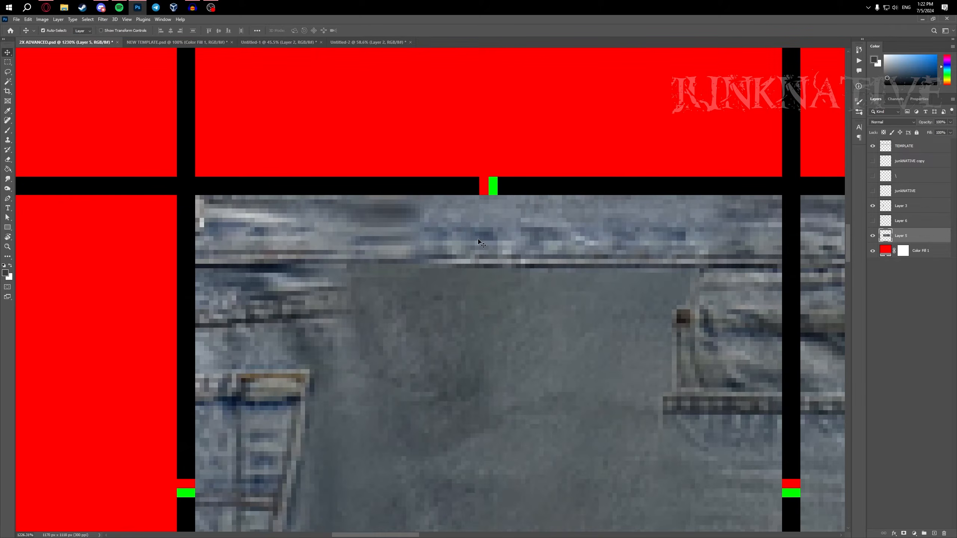
- Copy a rectangular waistband section of the leftmost jeans side panel onto a new layer and nudge it left along the band
drag(659, 270, 660, 271)
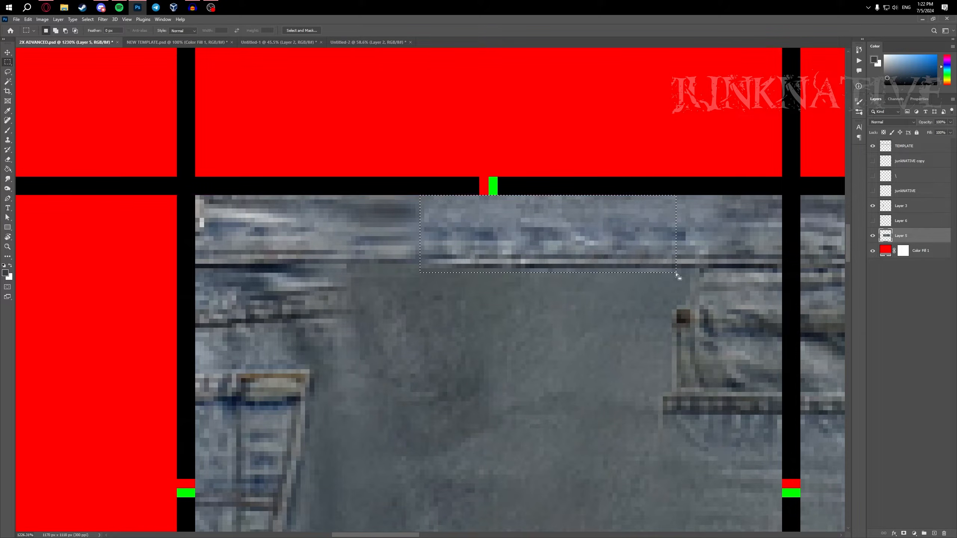
key(ctrl+j)
key(v)
key(Left)
key(Left)
key(Left)
key(Left)
key(Left)
key(Left)
key(Left)
key(Left)
key(Left)
key(Left)
key(Left)
key(Left)
key(Left)
key(Left)
key(Left)
key(Left)
key(Left)
key(Left)
key(Left)
key(Left)
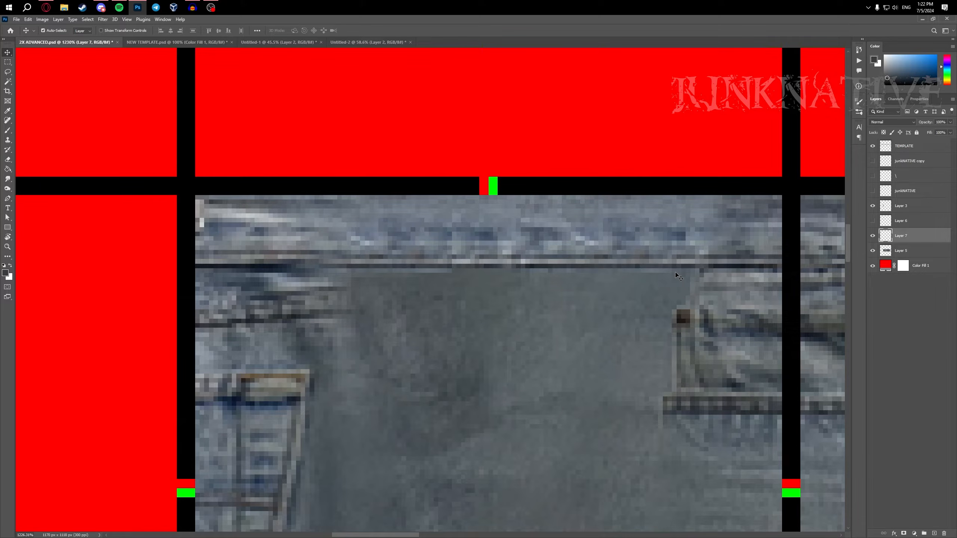
- Raise Layer 7 above Layer 3 and erase the edges of the copied waistband section to blend it in
drag(912, 229, 911, 198)
scroll(346, 226, down, 3)
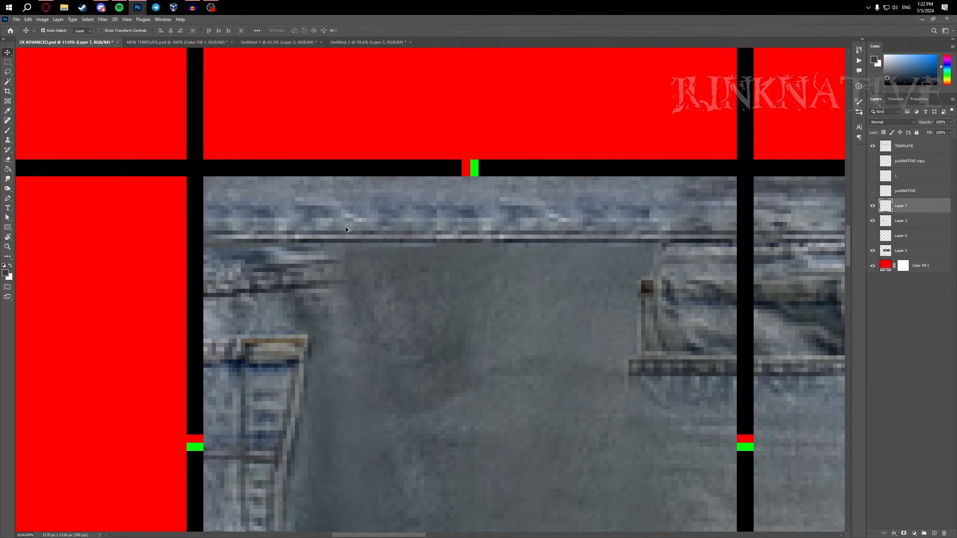
scroll(412, 221, up, 3)
key(e)
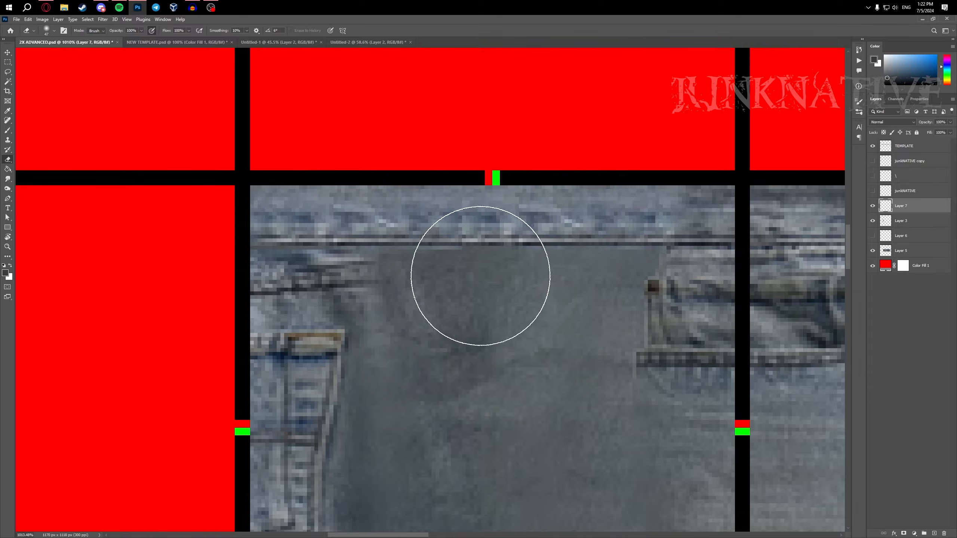
mouse_move(222, 235)
mouse_down()
mouse_move(216, 304)
mouse_move(201, 325)
mouse_move(188, 286)
mouse_up()
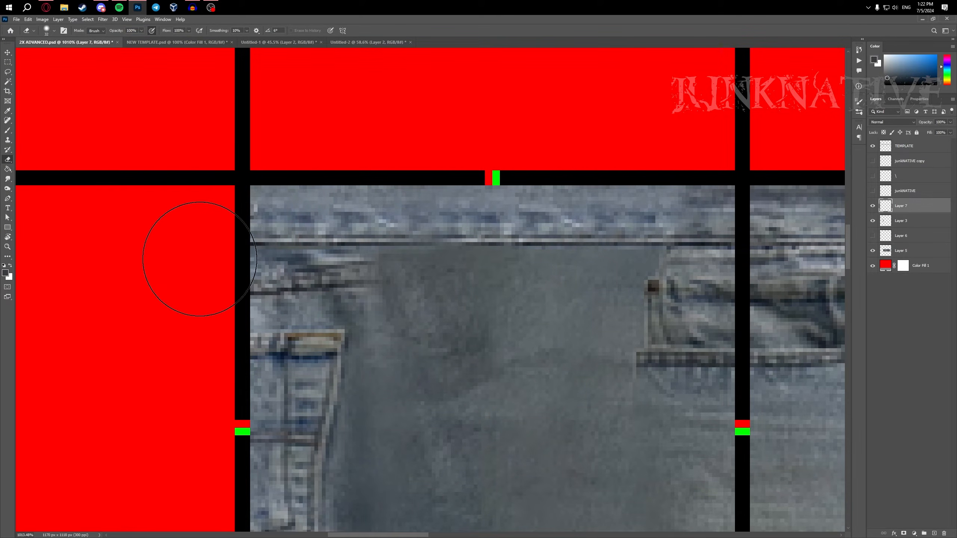
scroll(325, 330, down, 5)
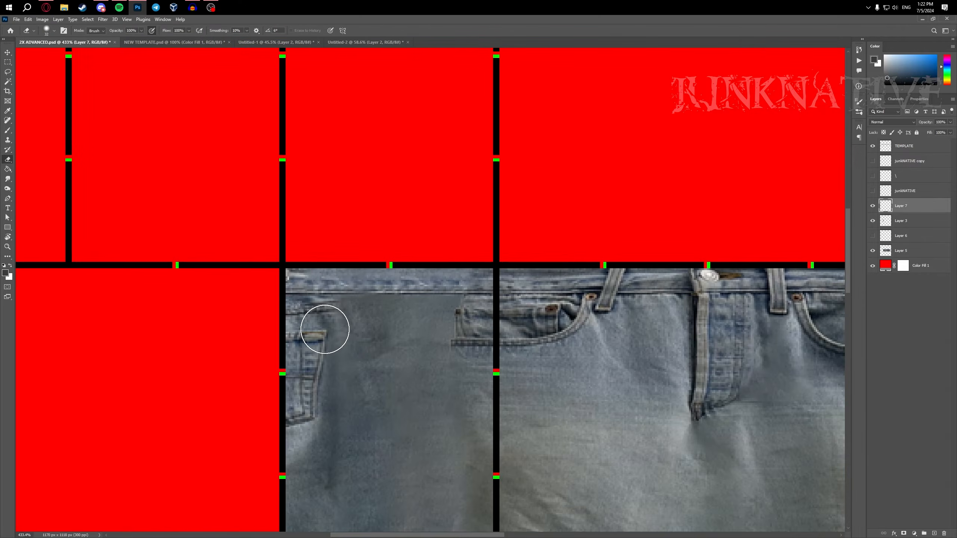
scroll(303, 305, up, 5)
scroll(273, 235, down, 5)
scroll(299, 263, up, 3)
scroll(299, 262, up, 1)
mouse_move(299, 263)
mouse_down()
mouse_move(528, 260)
mouse_move(451, 261)
mouse_move(375, 219)
mouse_move(333, 330)
mouse_up()
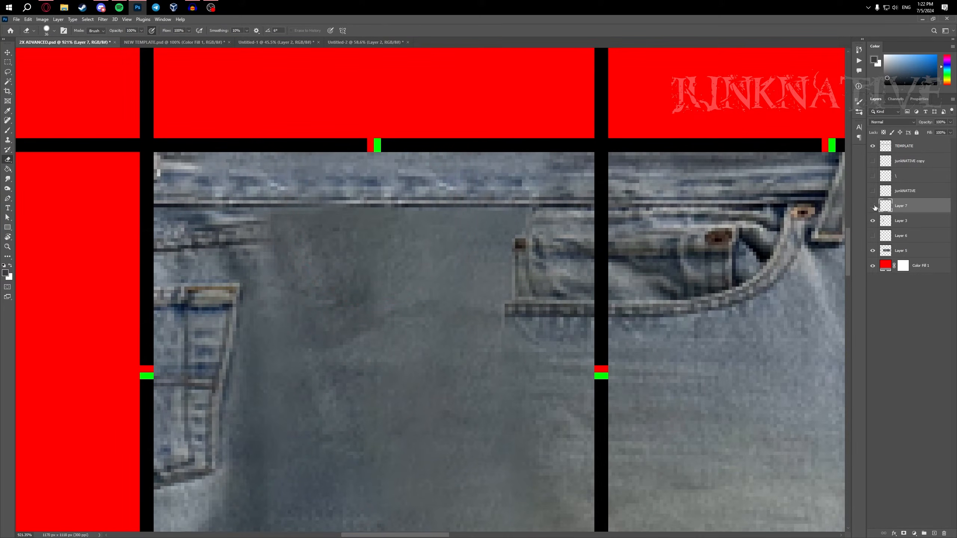
- Compare the waistband with and without Layer 7, and erase its remaining rough edge before merging it into Layer 3
click(875, 207)
click(875, 207)
click(874, 207)
click(874, 207)
click(875, 207)
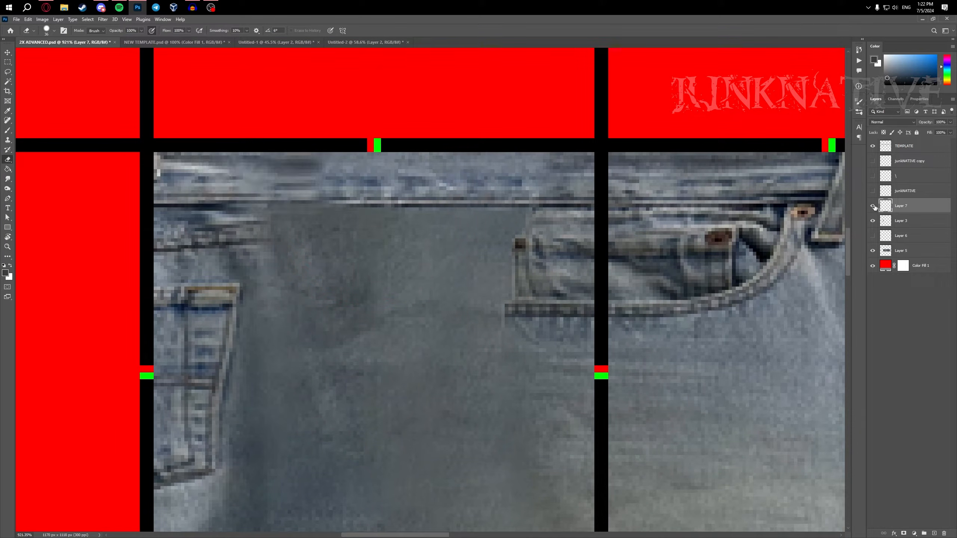
scroll(349, 216, down, 3)
scroll(312, 224, up, 3)
mouse_move(312, 224)
mouse_down()
mouse_move(277, 278)
mouse_move(288, 250)
mouse_up()
scroll(277, 278, up, 3)
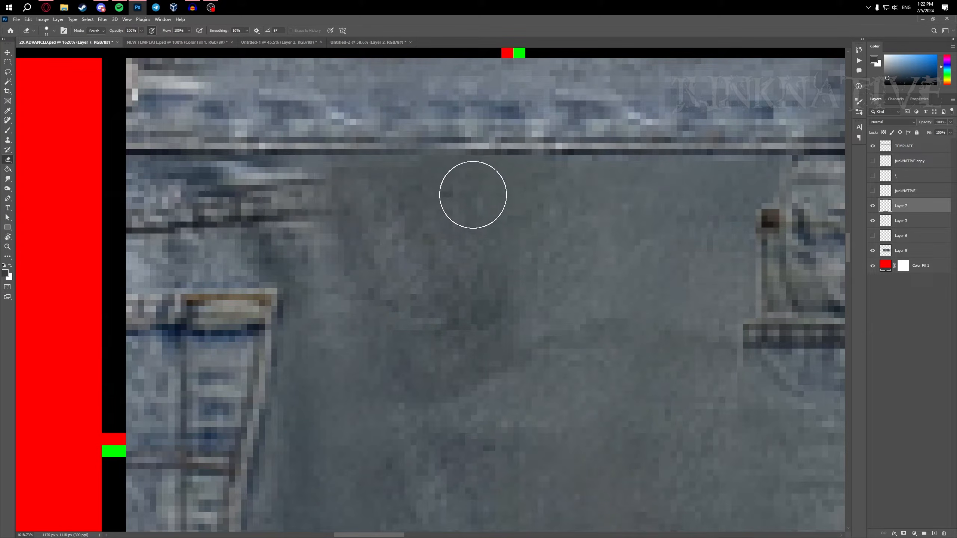
scroll(468, 195, down, 10)
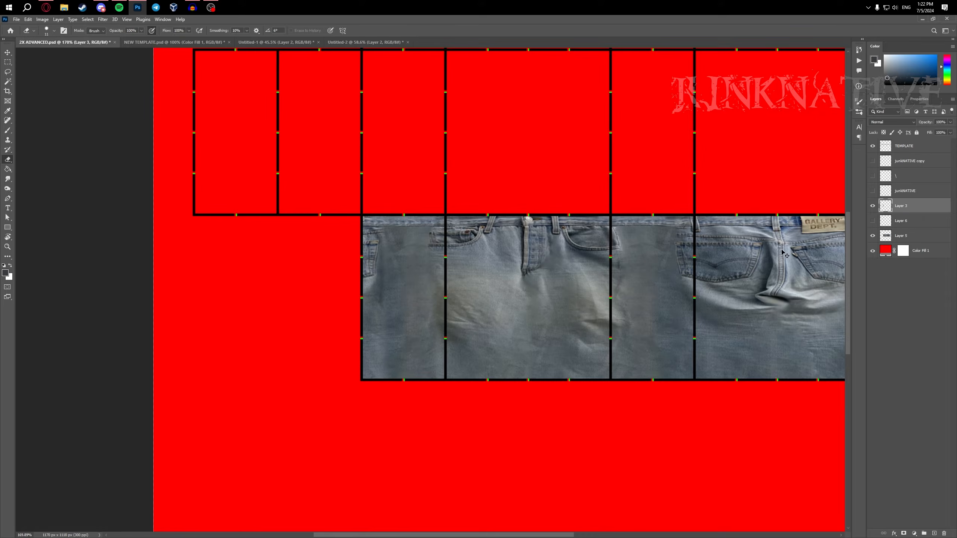
- Show Layer 6 and raise it above Layer 3 to check it, and delete the layer
click(872, 221)
click(898, 222)
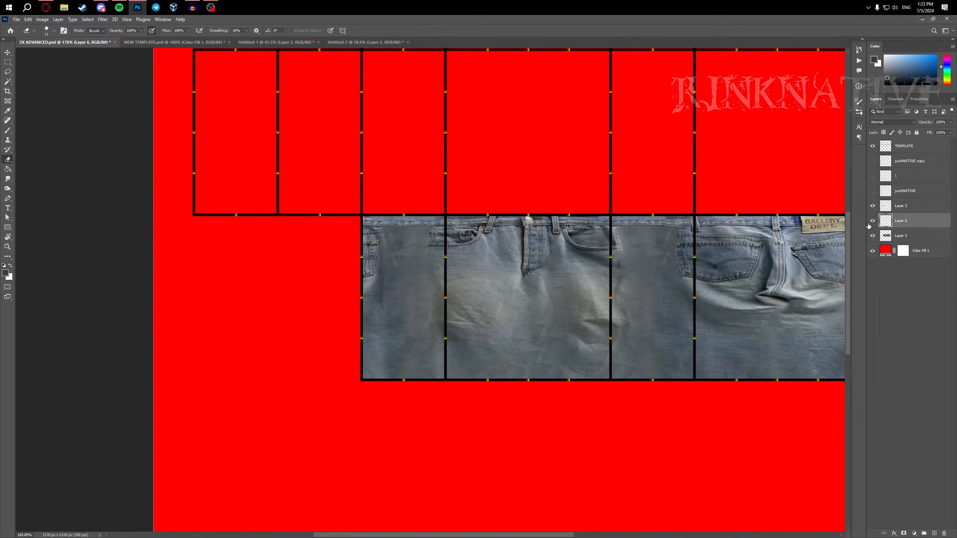
scroll(568, 251, up, 5)
key(e)
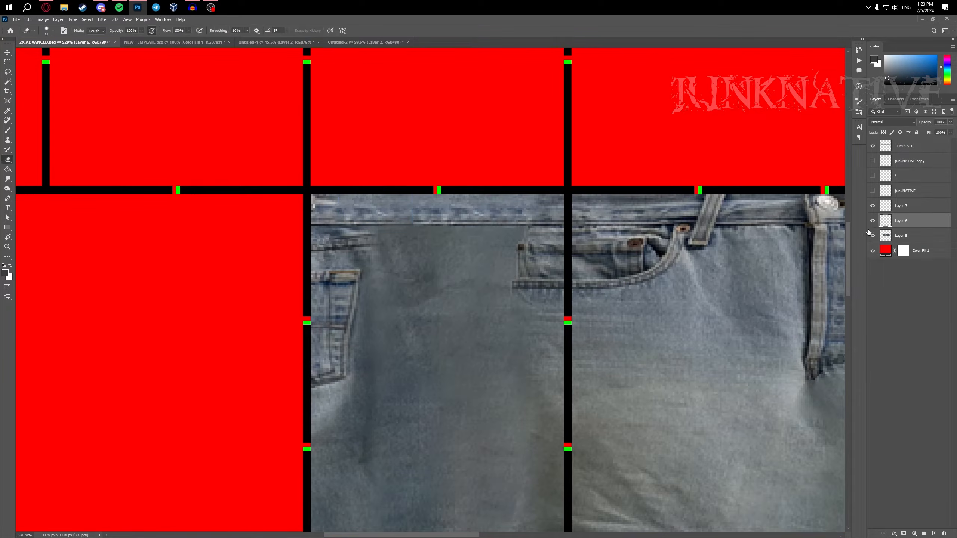
drag(906, 203, 907, 205)
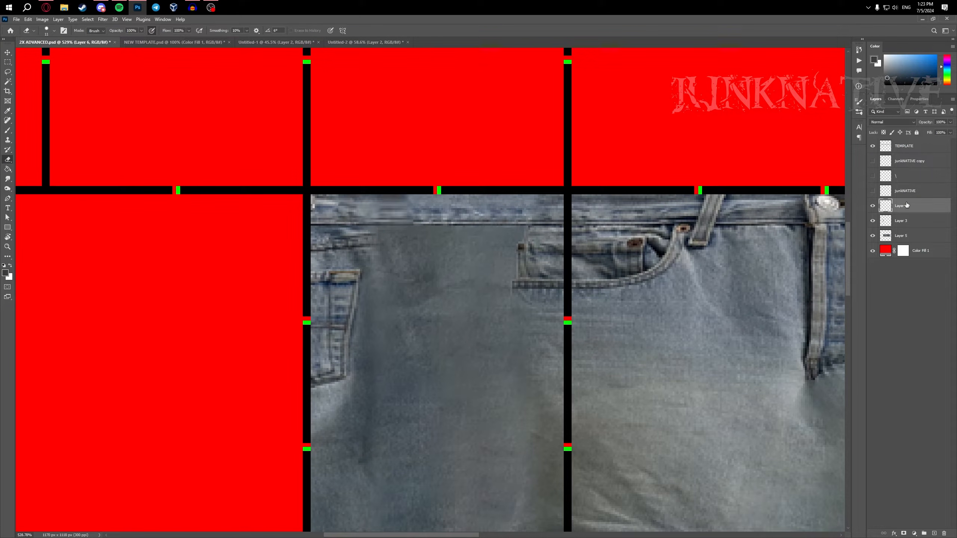
key(Delete)
- Merge Layer 3 into Layer 5 and use the Clone Stamp to even out the seam line under the side panel's waistband
scroll(384, 214, up, 5)
key(v)
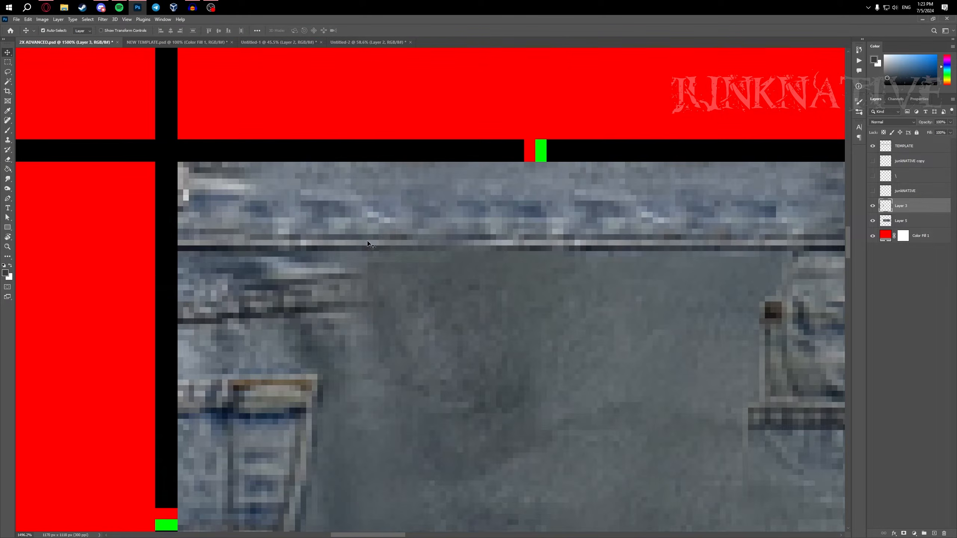
scroll(367, 244, down, 5)
scroll(386, 243, up, 5)
key(s)
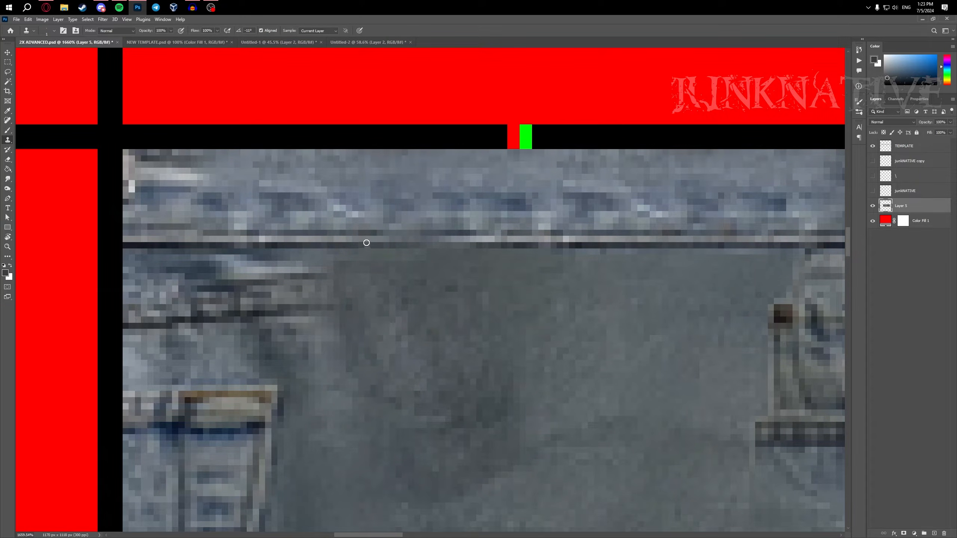
scroll(367, 243, up, 3)
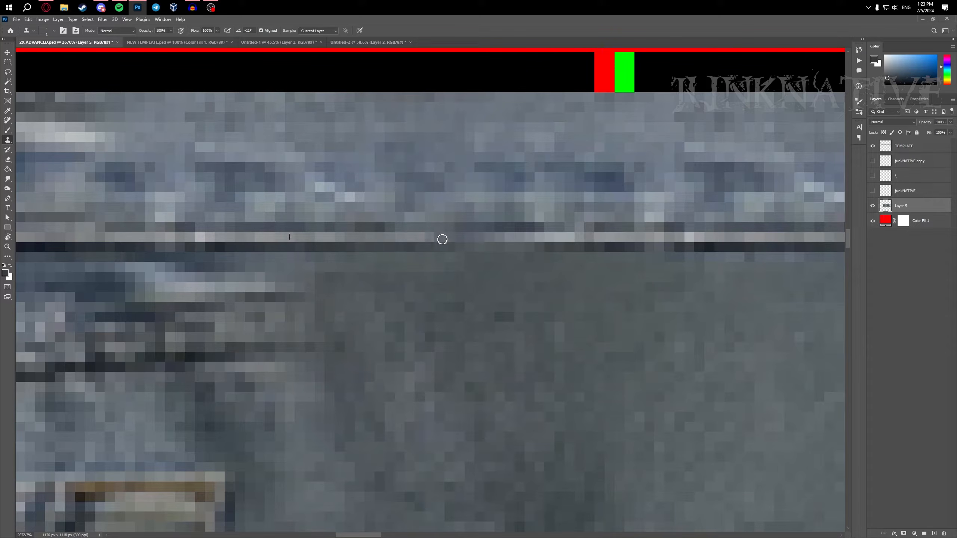
drag(436, 239, 391, 234)
scroll(486, 233, down, 8)
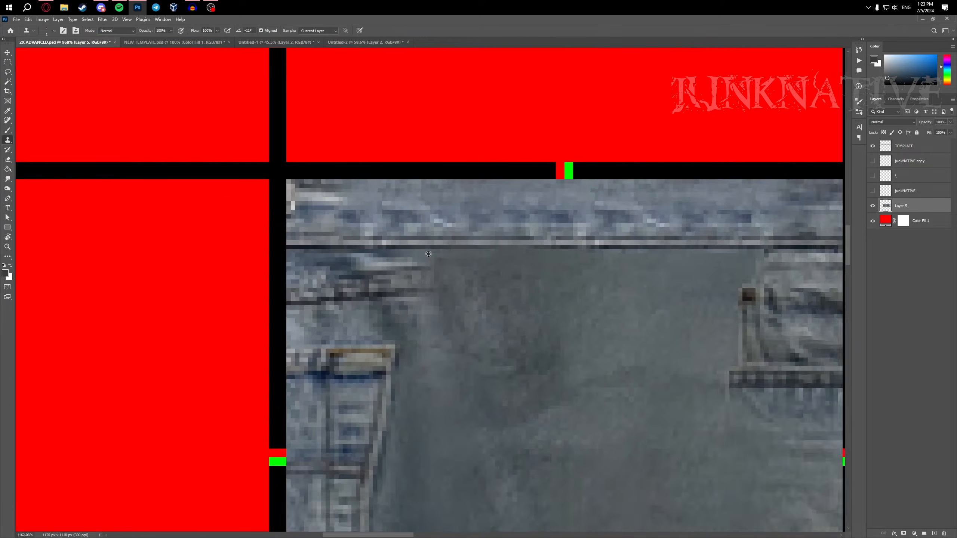
scroll(411, 240, up, 8)
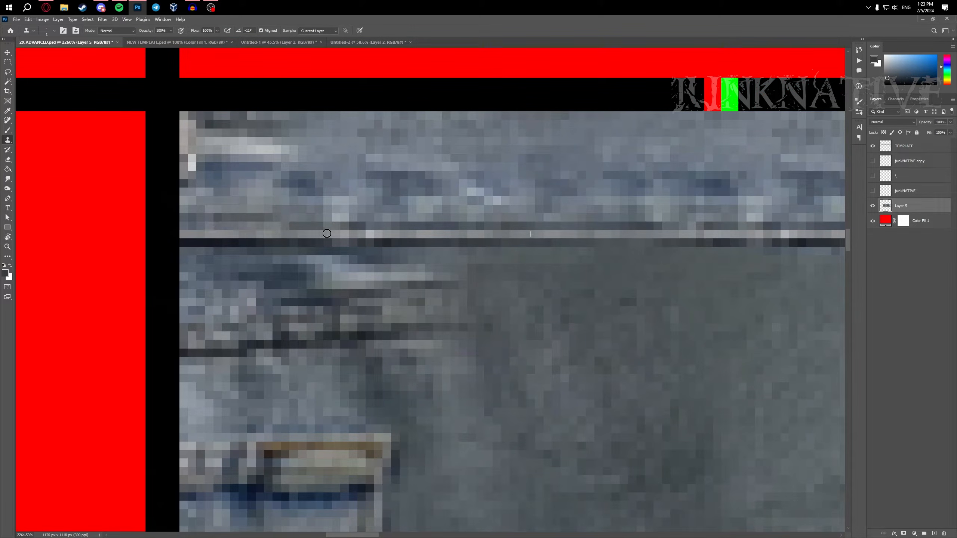
scroll(322, 233, down, 10)
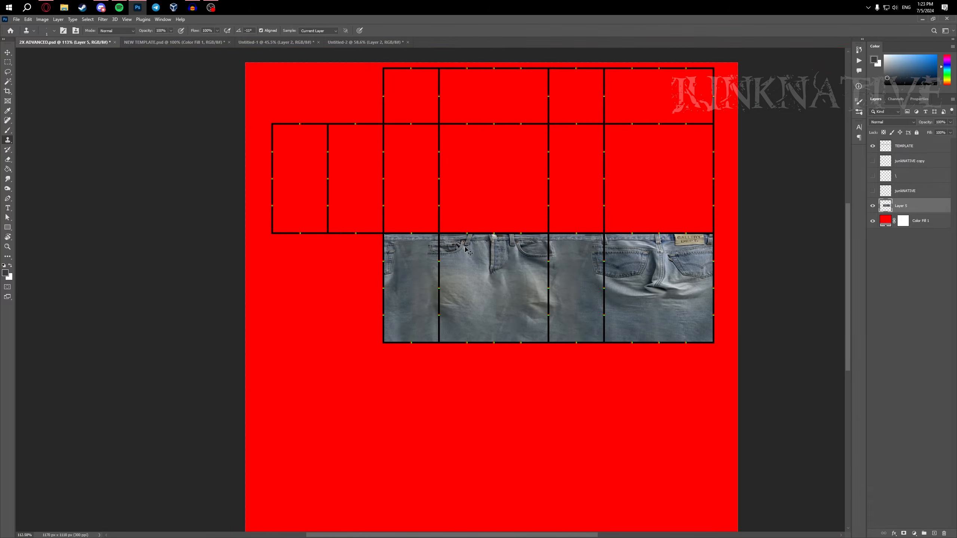
scroll(468, 251, up, 4)
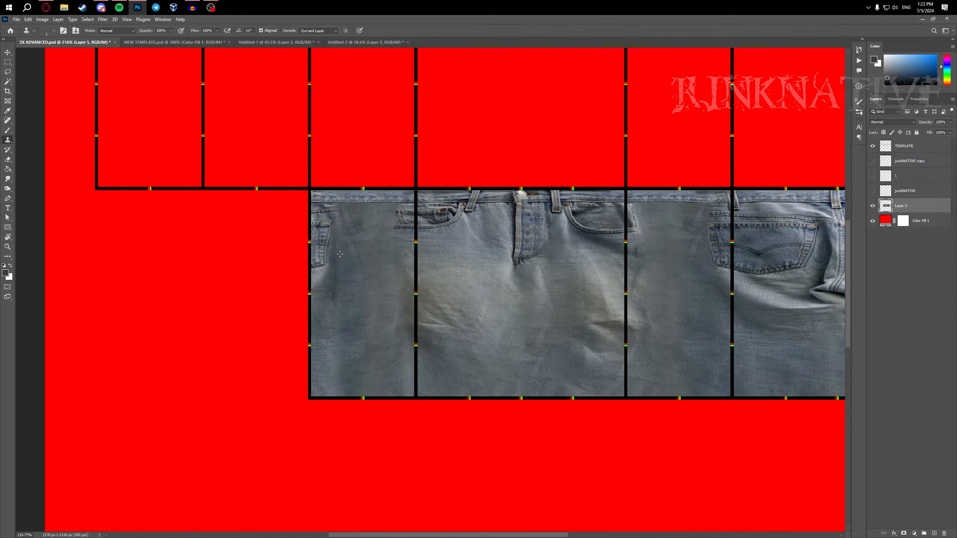
scroll(341, 256, up, 8)
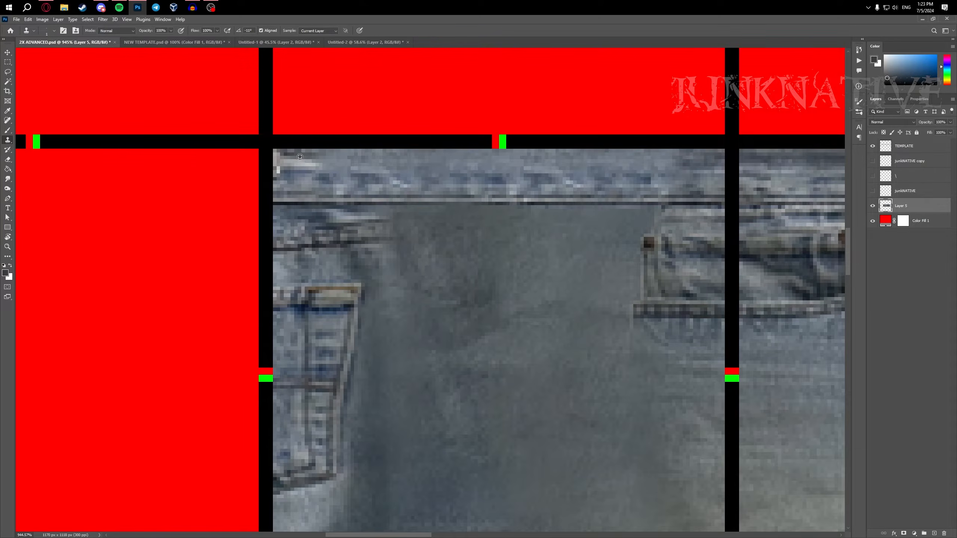
scroll(299, 156, up, 2)
scroll(308, 172, down, 10)
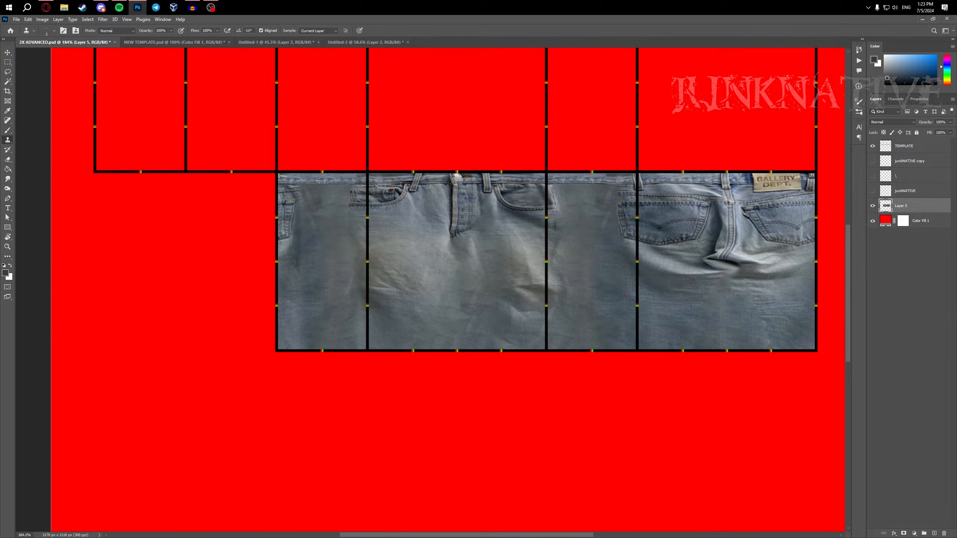
- Copy a tall strip containing the inner seam of the right-hand leg from the front jeans photo in Untitled-1
click(270, 42)
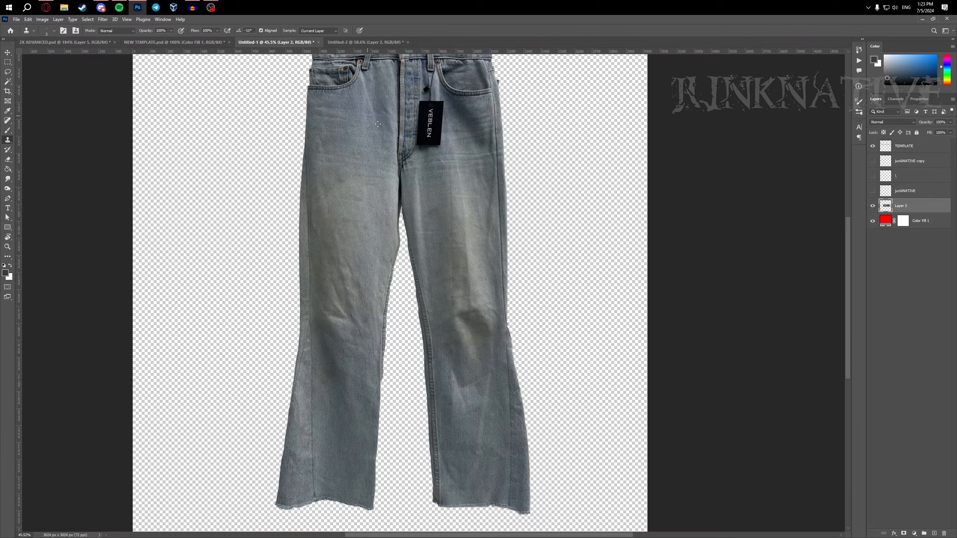
scroll(295, 207, up, 3)
key(m)
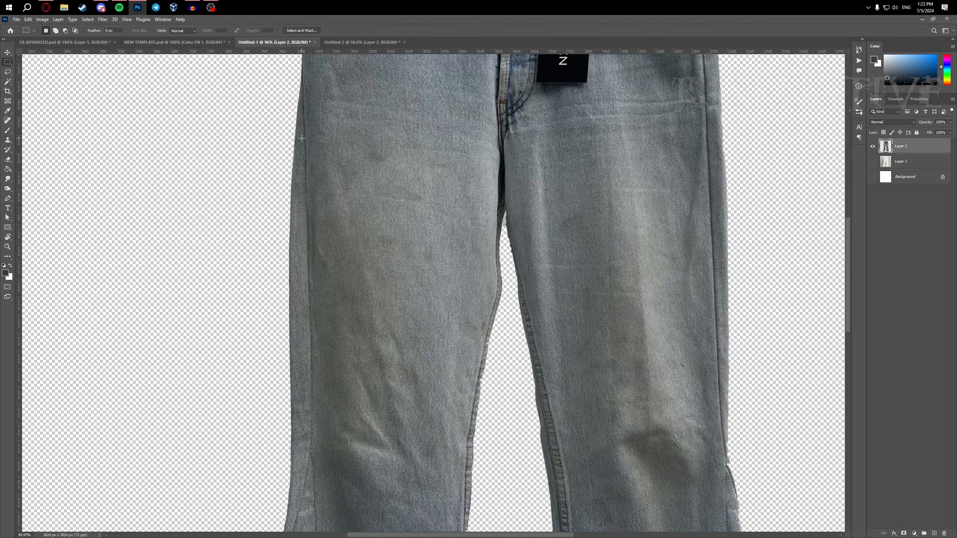
scroll(345, 128, down, 3)
click(335, 42)
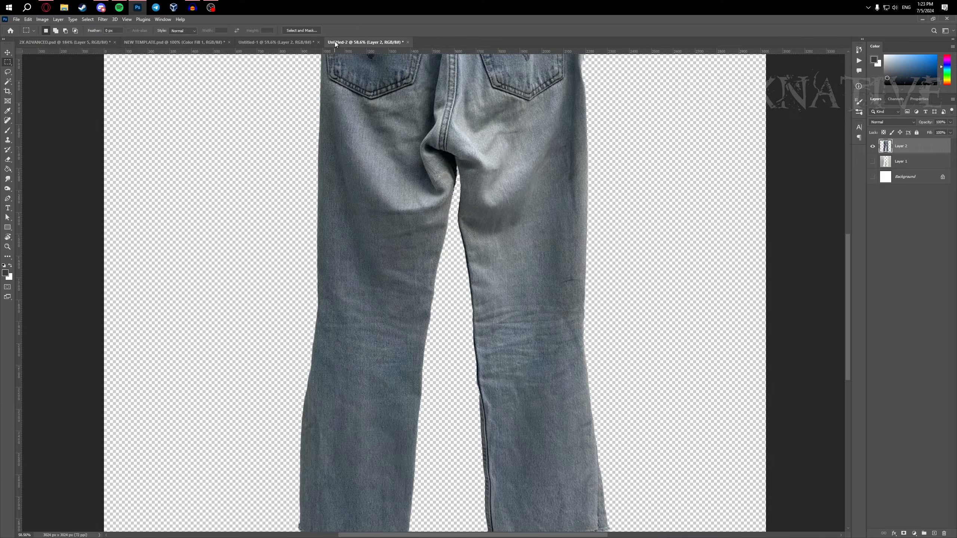
click(270, 43)
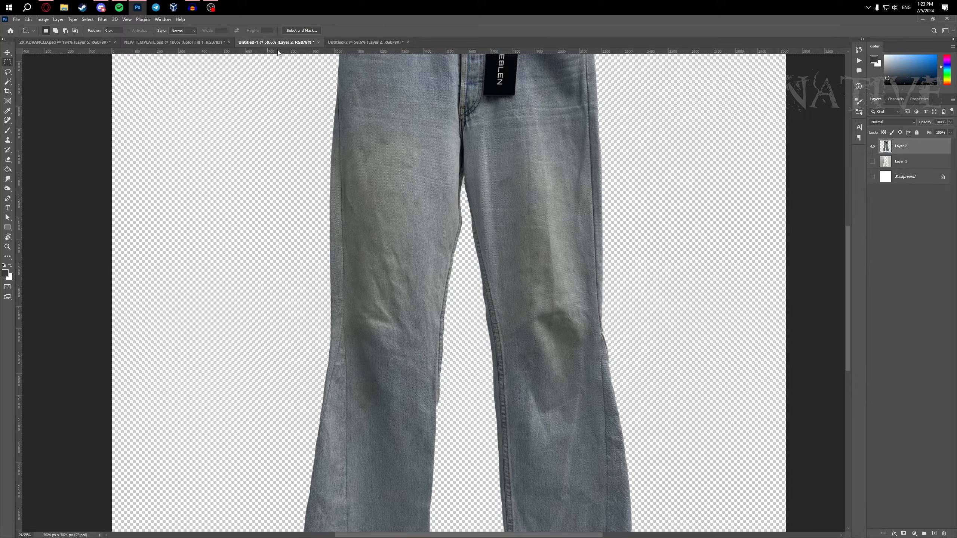
scroll(491, 245, up, 5)
scroll(491, 247, down, 3)
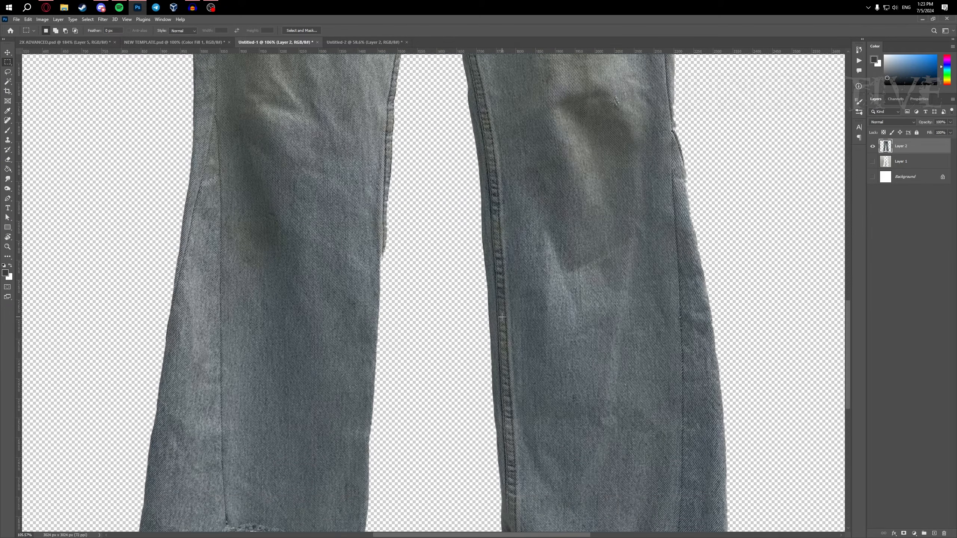
scroll(491, 249, up, 2)
scroll(491, 249, down, 1)
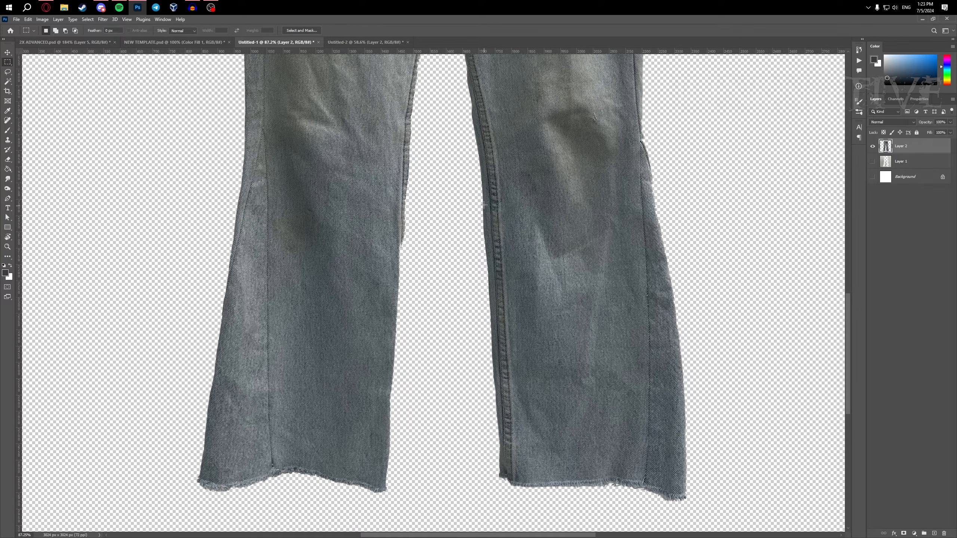
drag(512, 336, 513, 336)
click(540, 421)
- Paste the seam strip into 2K ADVANCED.psd, scale it to about 43%, and place it over the side panel between front and back
click(116, 43)
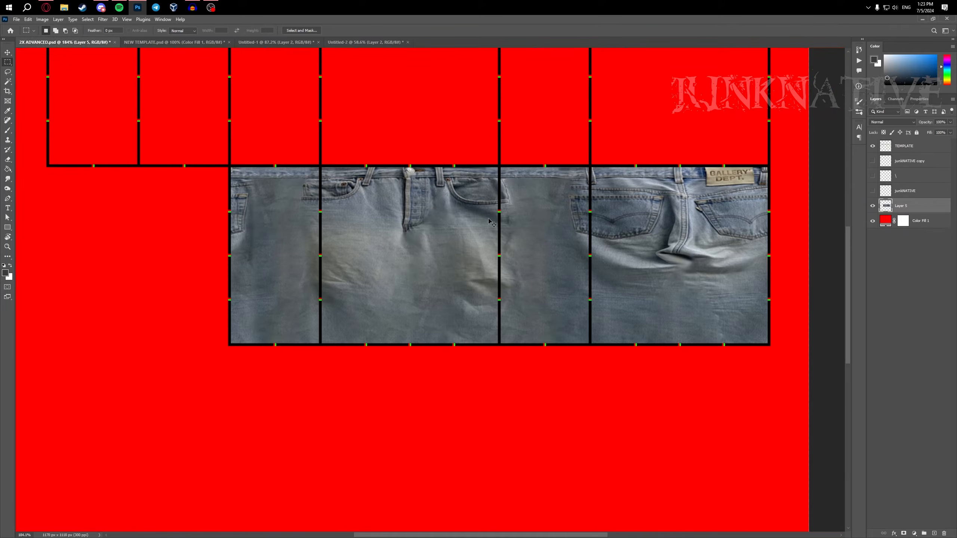
key(ctrl+v)
key(ctrl+t)
scroll(415, 280, down, 7)
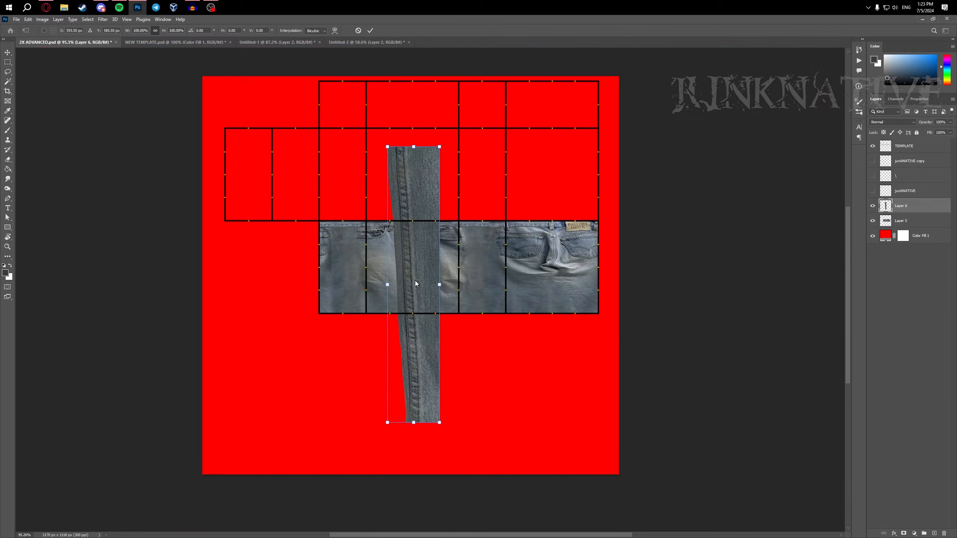
drag(415, 424, 422, 257)
scroll(401, 230, up, 3)
drag(421, 124, 513, 228)
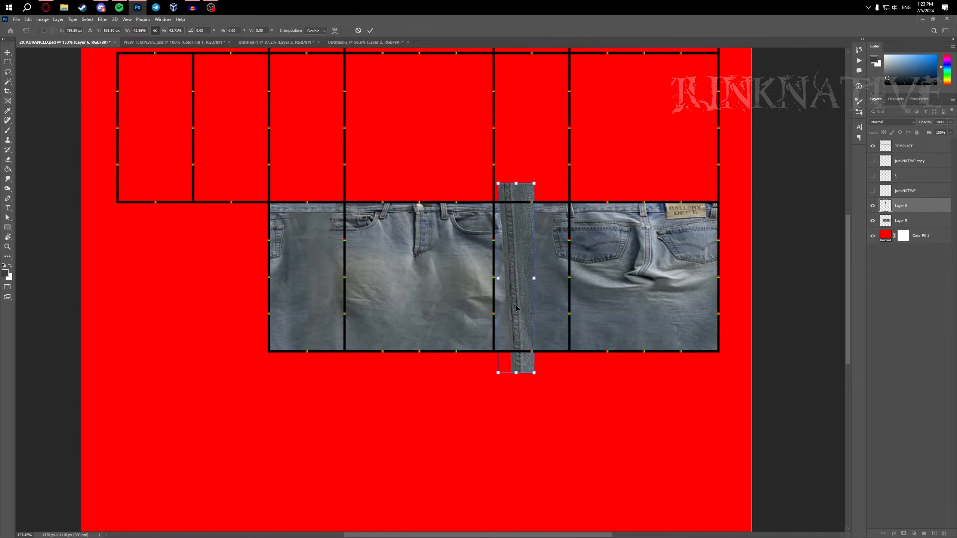
- Align the seam strip under the waistband at the panel's front edge and resize it to about 50 px wide and 245 px tall
scroll(514, 195, up, 4)
drag(507, 163, 492, 218)
scroll(508, 305, down, 2)
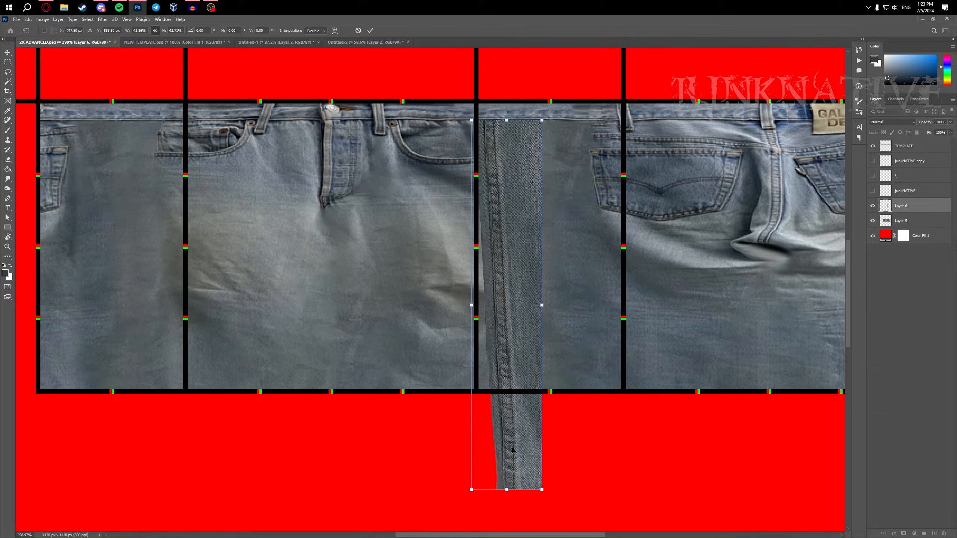
drag(506, 490, 506, 393)
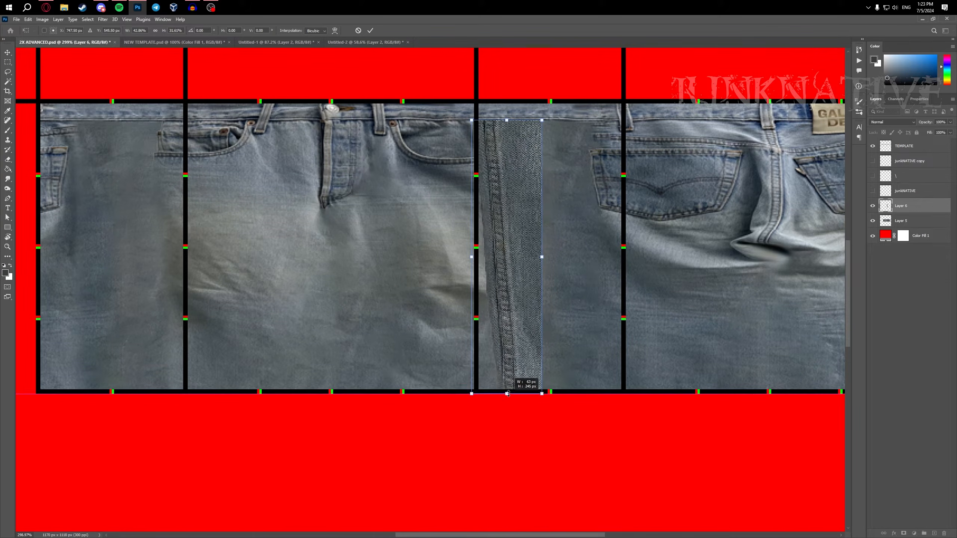
scroll(518, 294, up, 2)
scroll(519, 294, up, 3)
drag(550, 294, 531, 299)
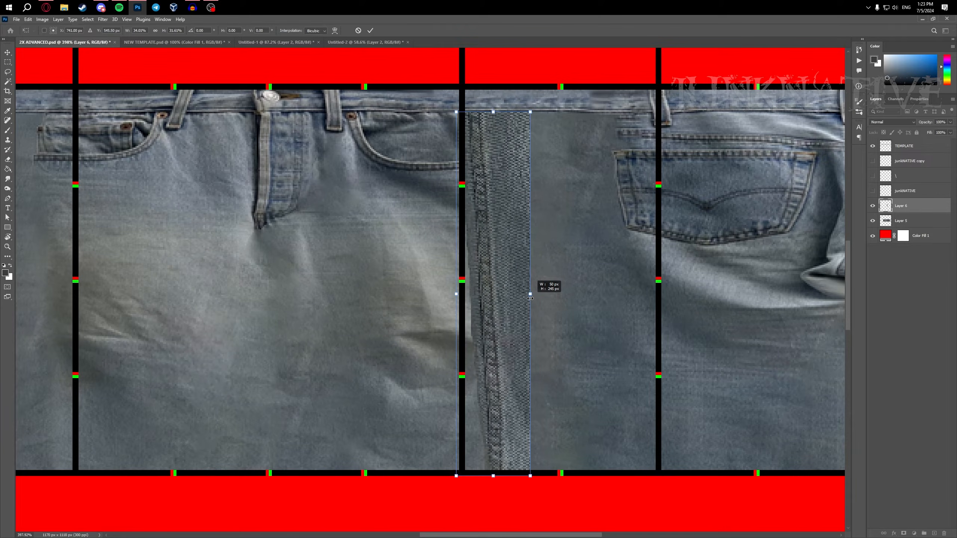
click(372, 33)
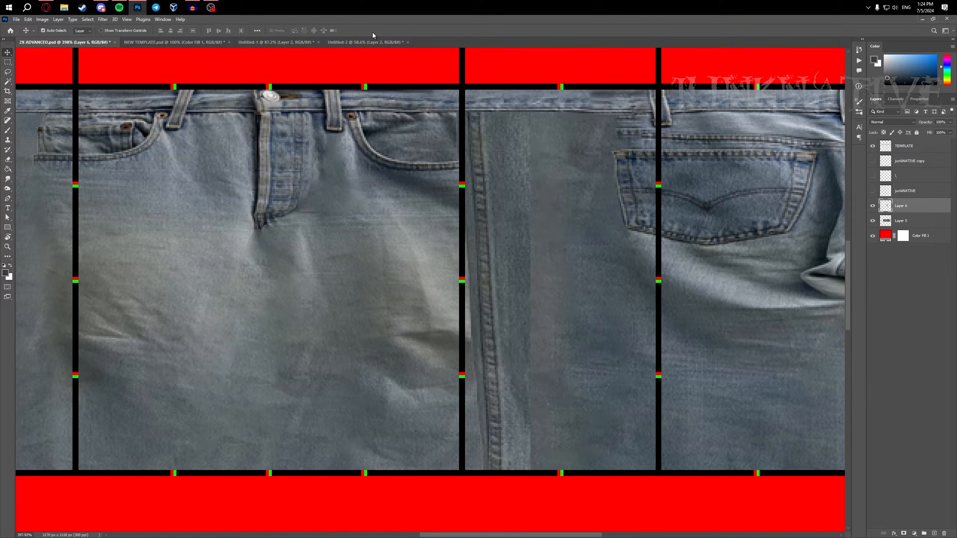
- Erase the excess fabric beside the seam strip on Layer 6 so it blends into the side panel
key(e)
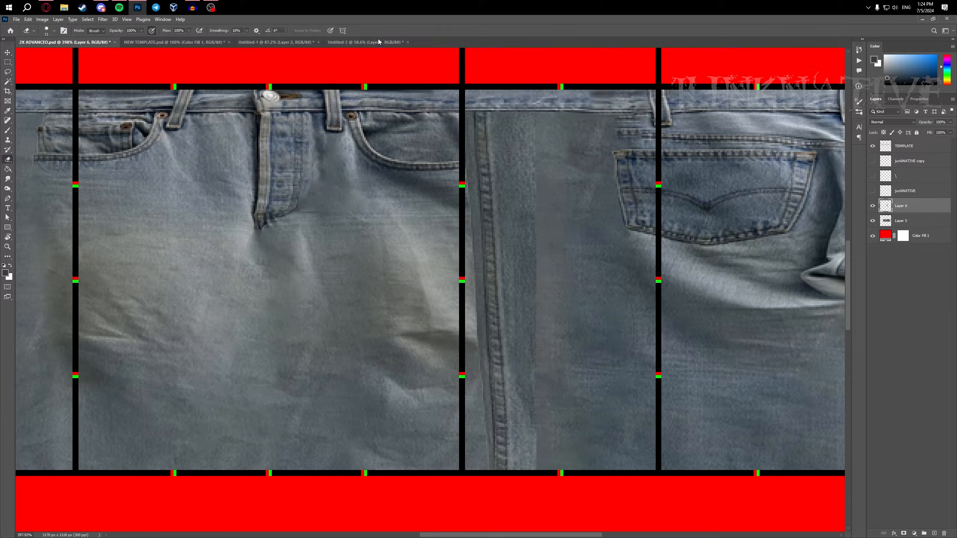
drag(529, 301, 564, 303)
drag(557, 252, 557, 252)
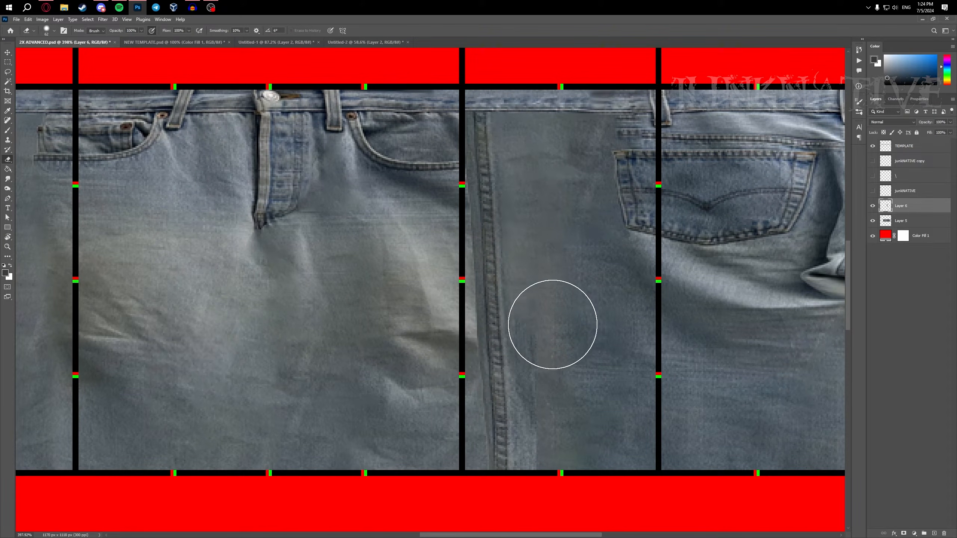
scroll(557, 454, down, 5)
scroll(558, 441, up, 3)
scroll(380, 197, up, 2)
mouse_move(389, 185)
mouse_down()
mouse_move(380, 187)
mouse_move(383, 177)
mouse_up()
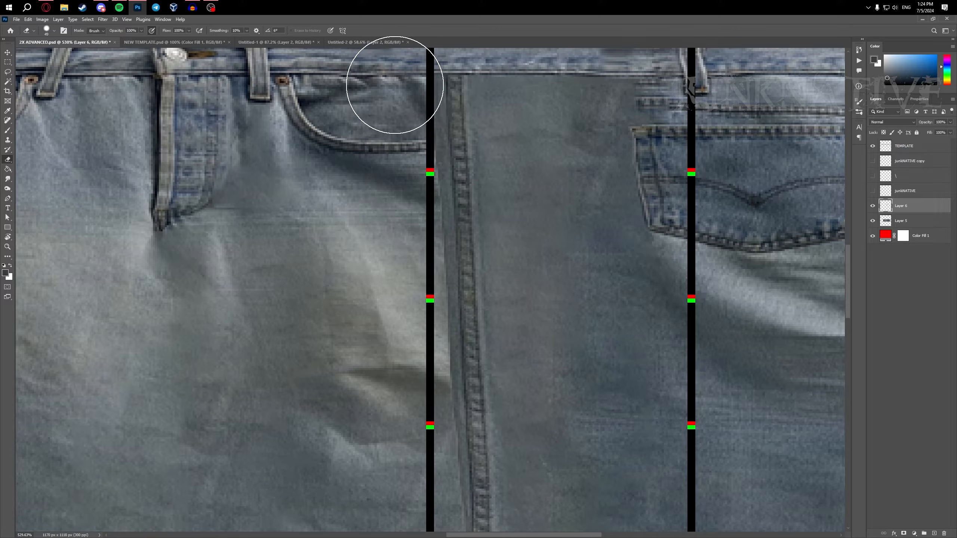
scroll(410, 319, down, 2)
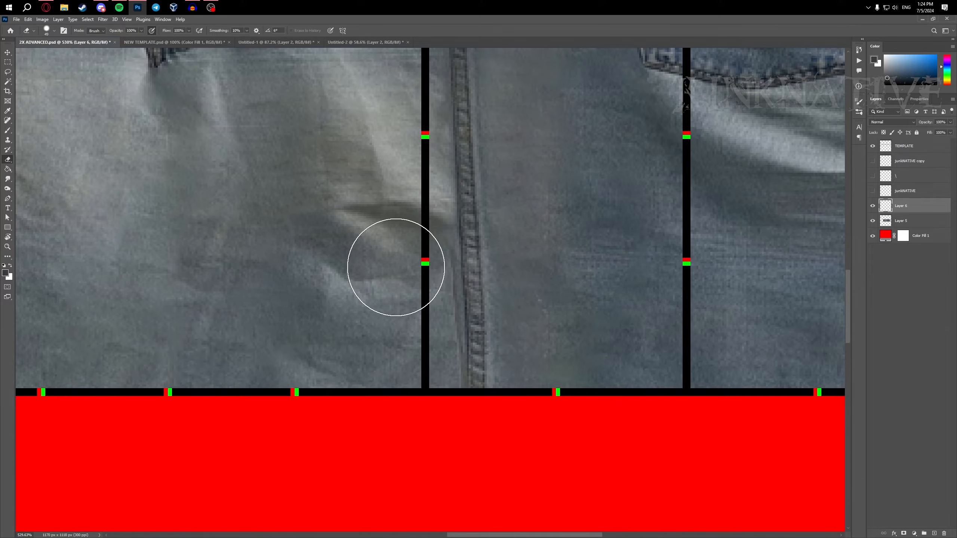
scroll(413, 363, down, 2)
scroll(446, 233, up, 2)
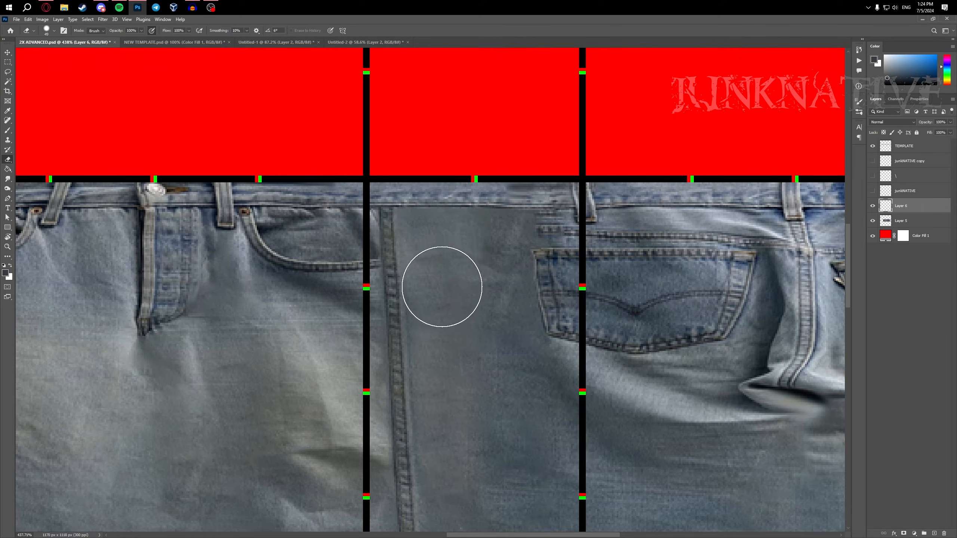
scroll(442, 282, down, 4)
scroll(469, 340, down, 3)
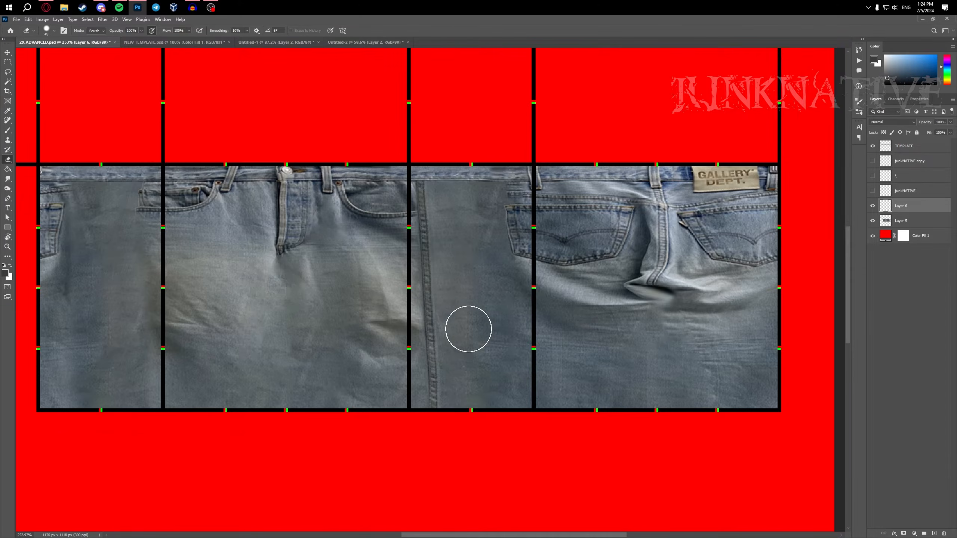
- Raise the seam strip's brightness to 21 using Brightness/Contrast
scroll(471, 317, up, 3)
key(v)
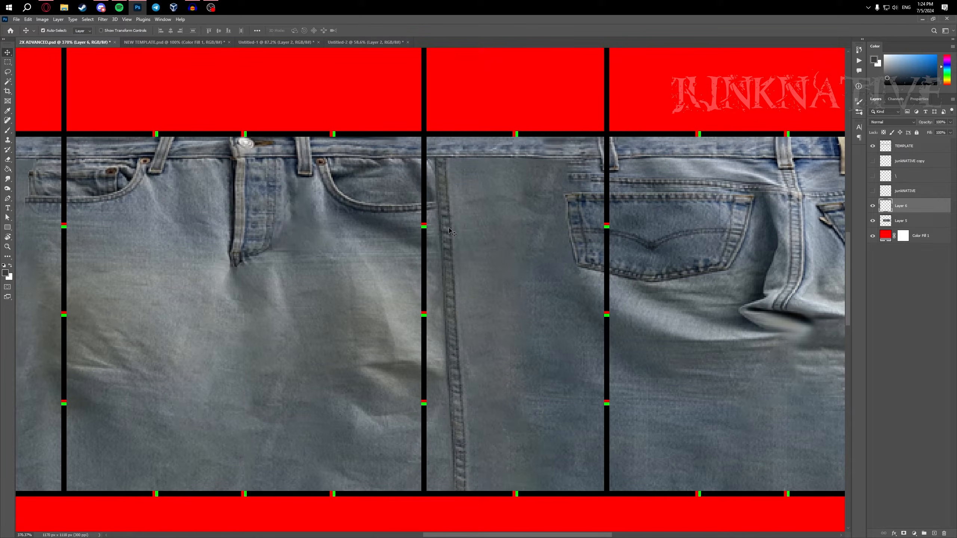
click(42, 19)
mouse_move(60, 34)
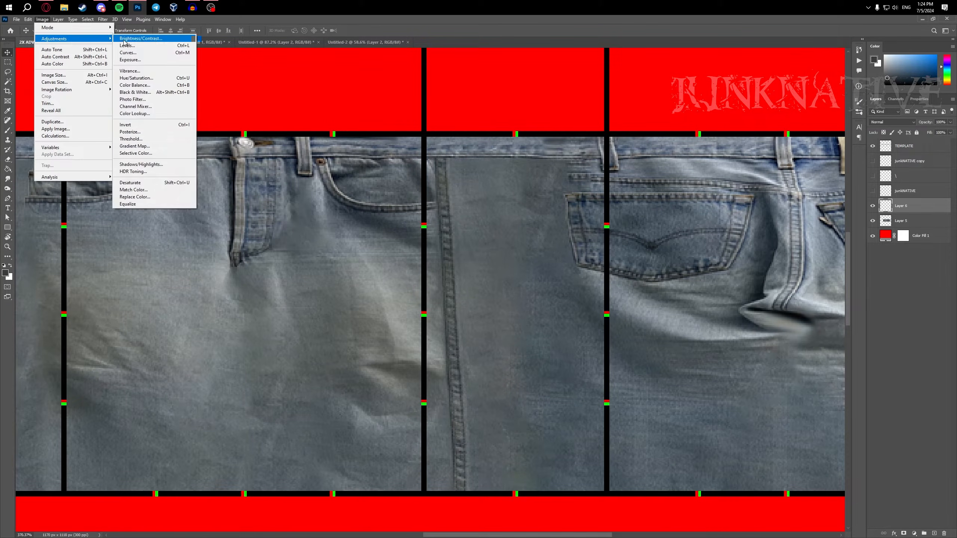
click(131, 34)
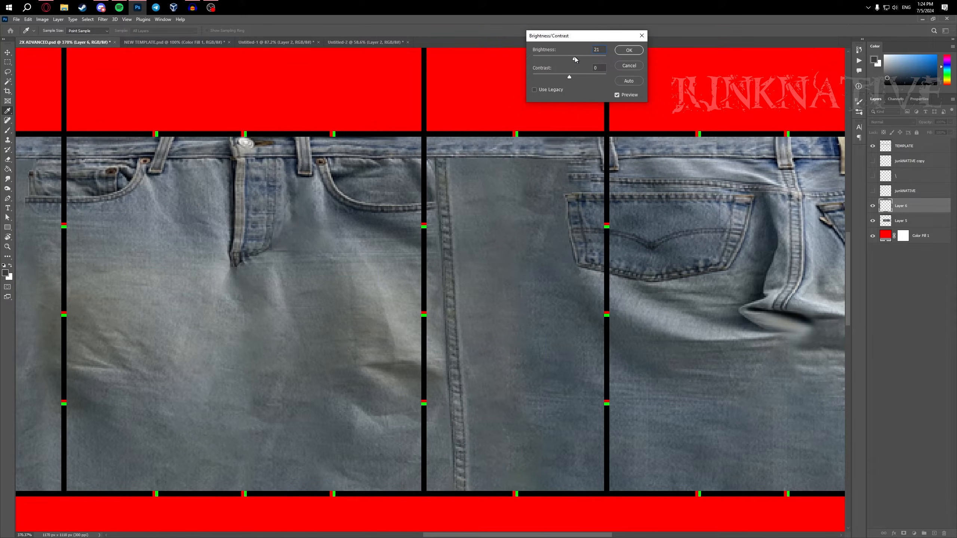
click(621, 96)
click(621, 96)
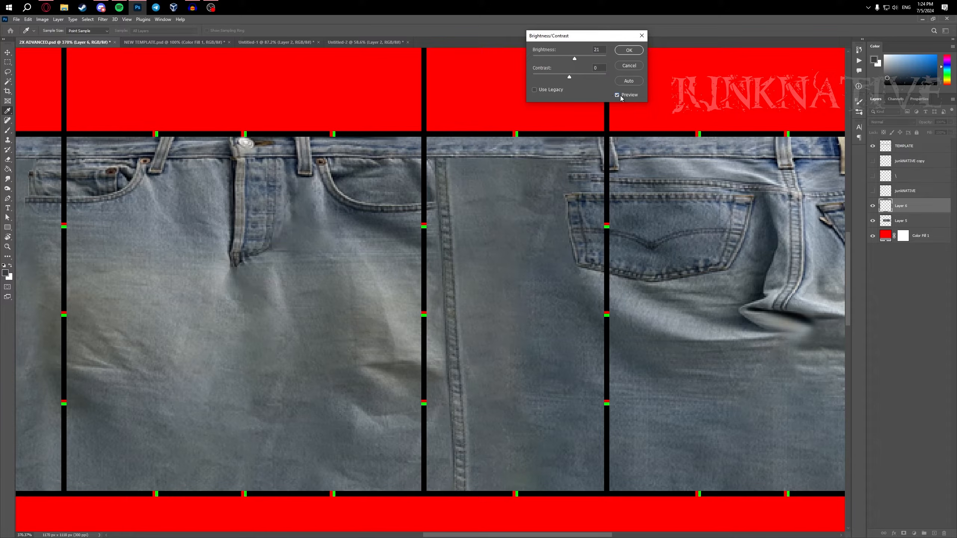
click(629, 50)
- Narrow the seam strip to about 28 px wide by moving its front edge inward
key(v)
scroll(511, 196, down, 5)
scroll(486, 206, up, 5)
key(ctrl+t)
drag(434, 332, 446, 333)
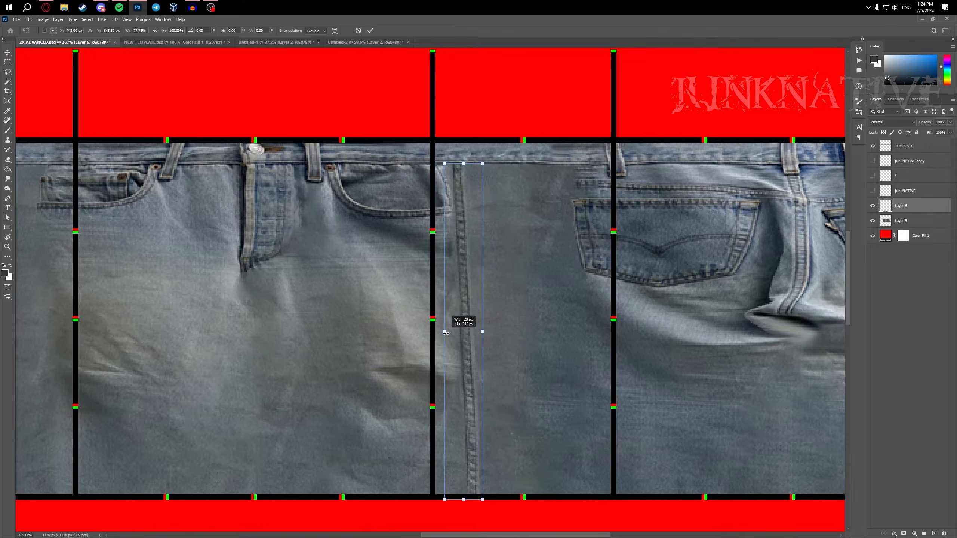
click(371, 30)
scroll(454, 167, up, 3)
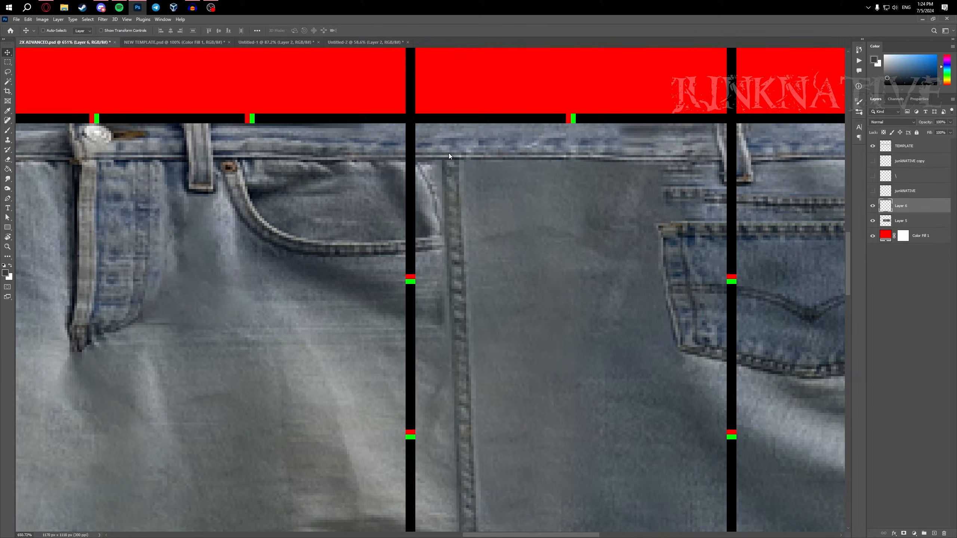
- Open the seam strip in Liquify and show all layers as a backdrop for reference
key(ctrl+shift+x)
click(404, 149)
key(ctrl+z)
key(bracketleft)
key(bracketleft)
key(bracketleft)
key(bracketleft)
key(bracketleft)
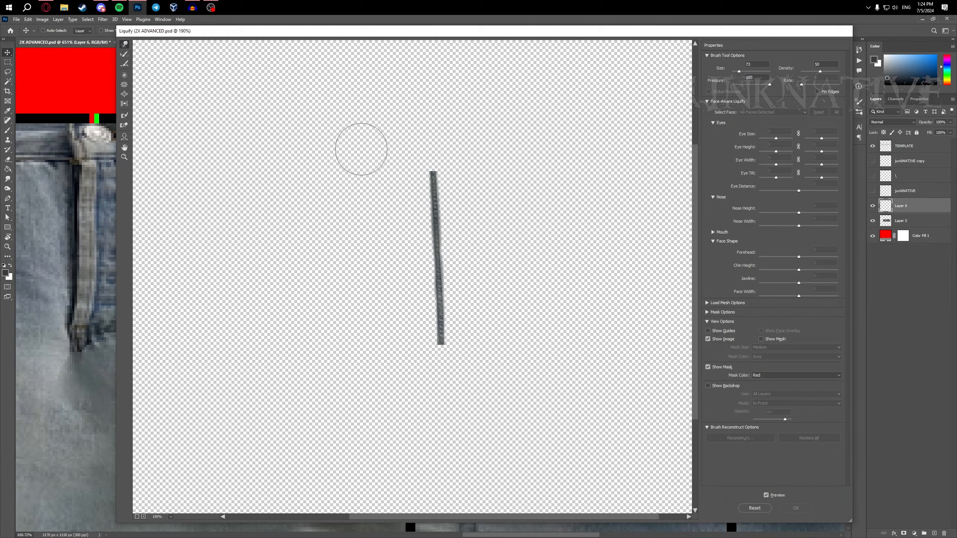
click(724, 387)
scroll(507, 217, up, 4)
scroll(507, 211, up, 5)
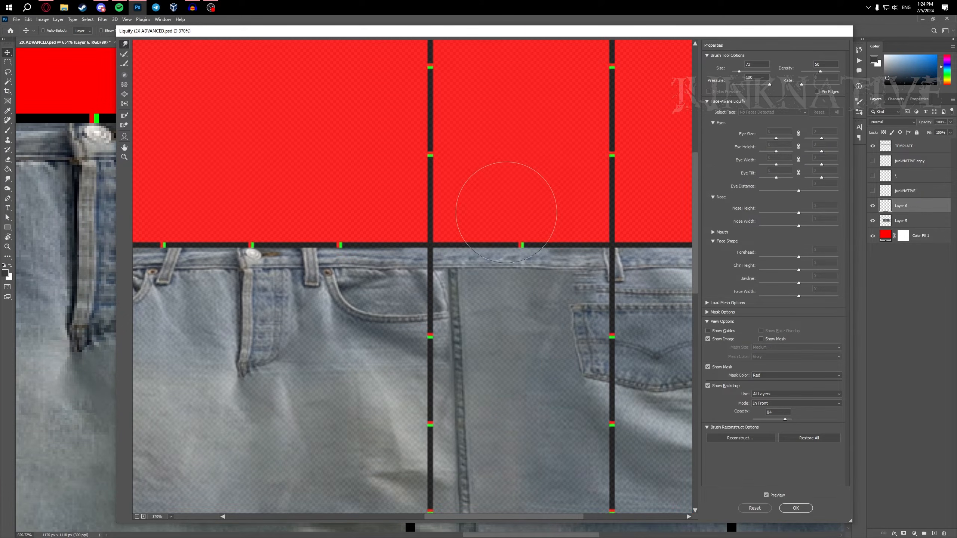
scroll(491, 235, up, 2)
scroll(486, 237, down, 1)
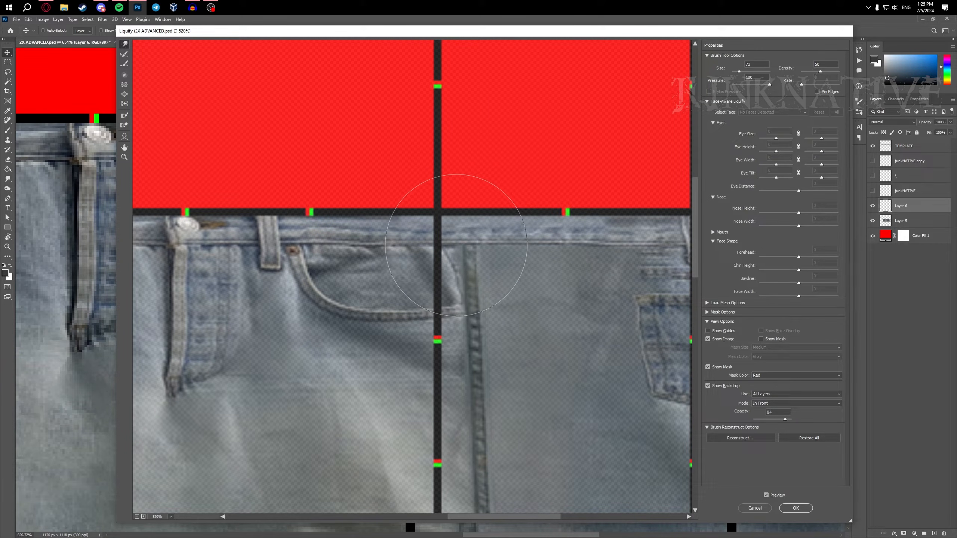
scroll(481, 214, down, 2)
- Bend the seam strip into a gentle S-curve with a size 107 Liquify brush, angling its upper end toward the front panel
drag(495, 299, 487, 150)
click(467, 208)
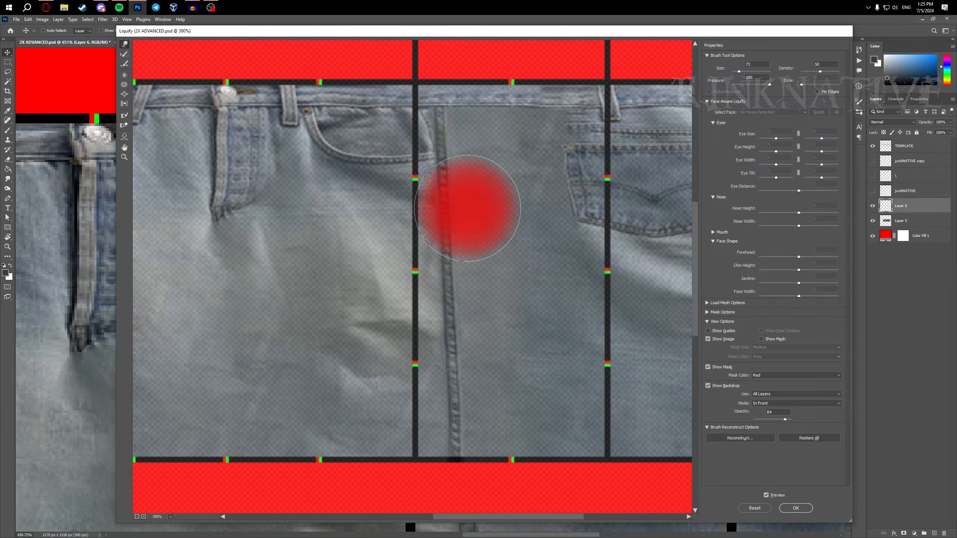
key(ctrl+z)
key(bracketright)
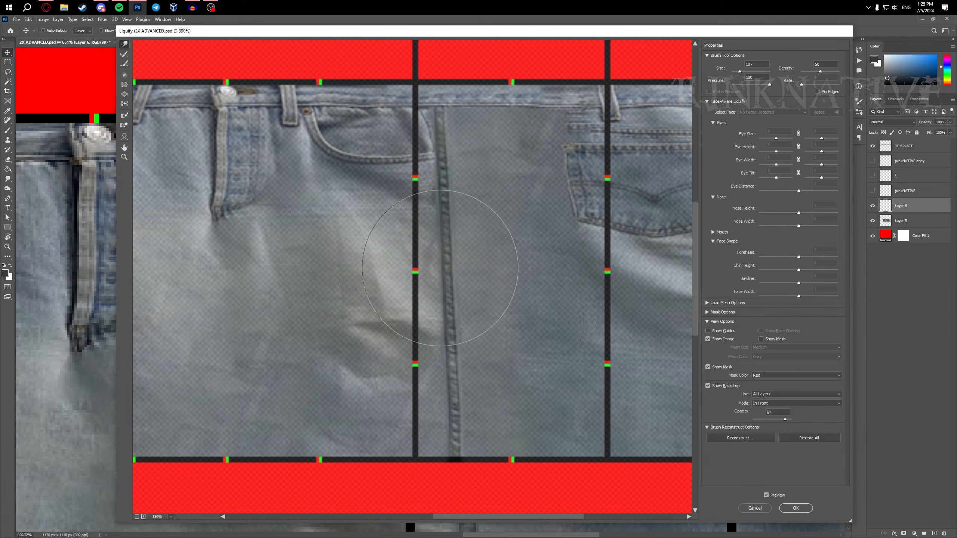
click(710, 386)
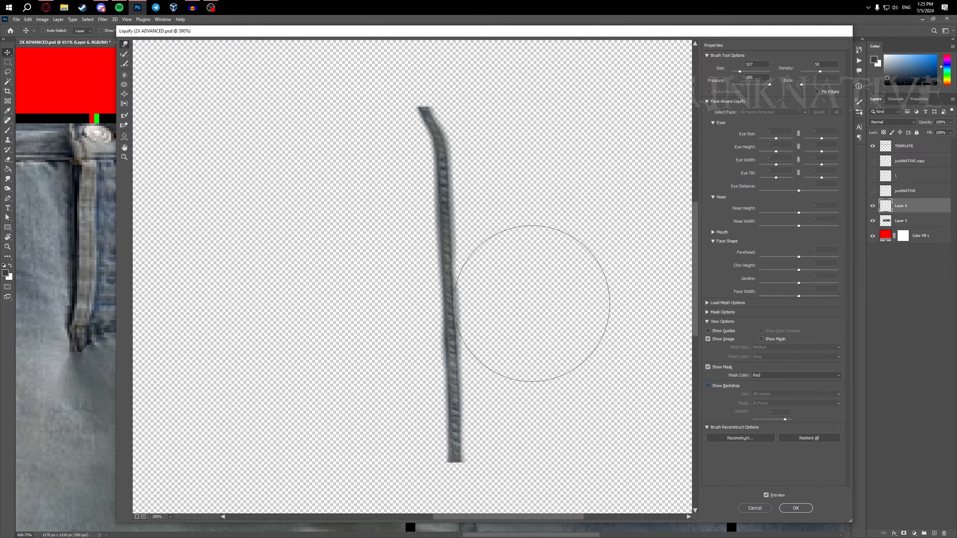
mouse_move(442, 264)
mouse_down()
mouse_move(438, 256)
mouse_move(455, 263)
mouse_move(467, 338)
mouse_up()
scroll(461, 341, down, 2)
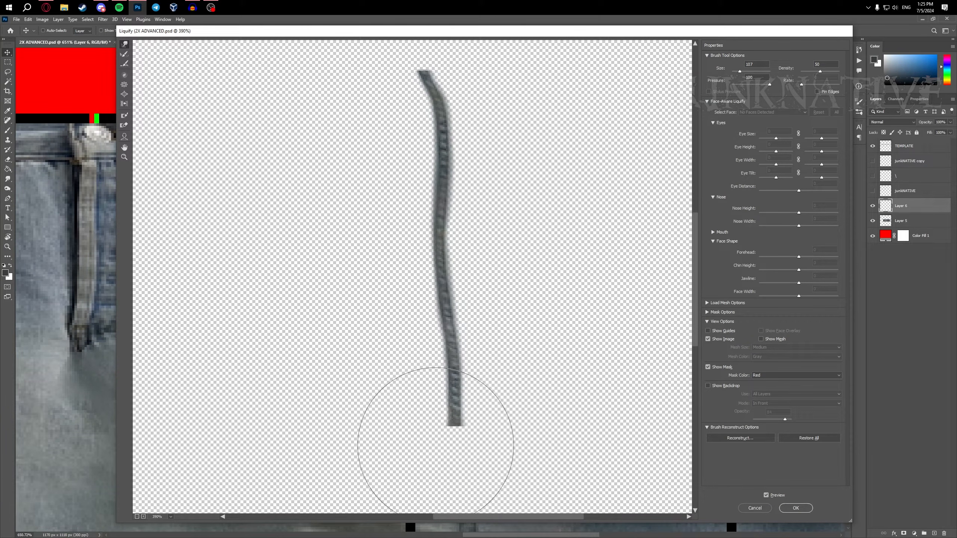
scroll(441, 423, up, 2)
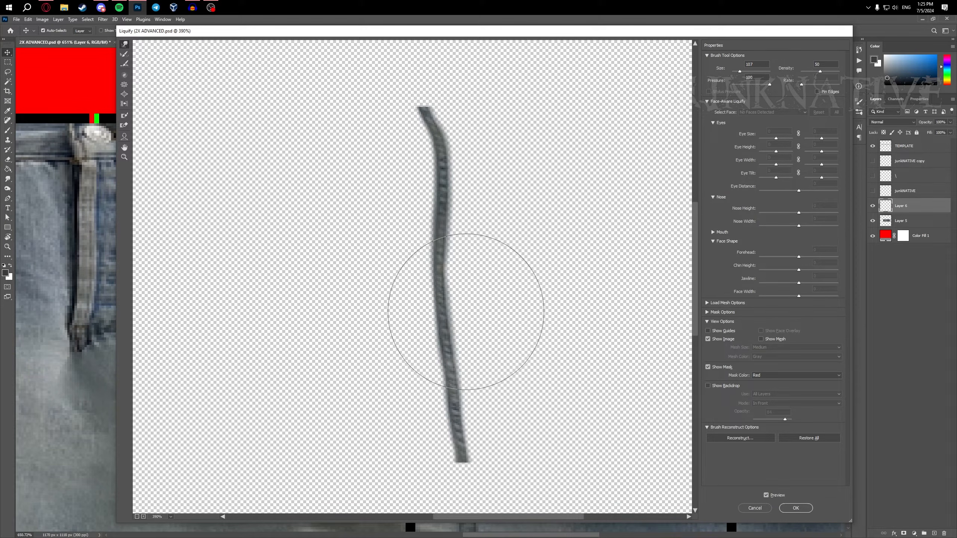
key(Return)
- Erase the hard edges along the curved seam strip on the side panel
scroll(465, 311, down, 5)
scroll(447, 382, up, 4)
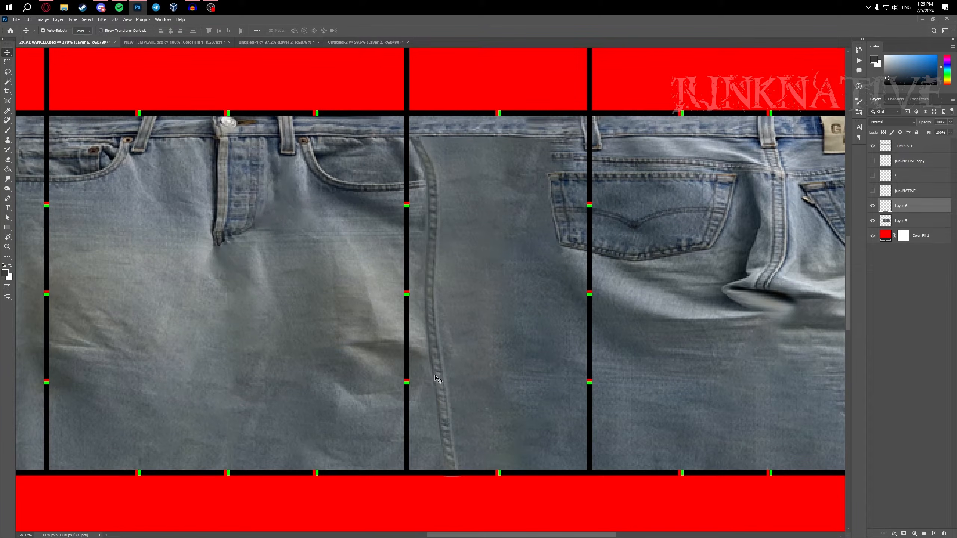
key(e)
drag(471, 354, 448, 363)
scroll(448, 363, up, 3)
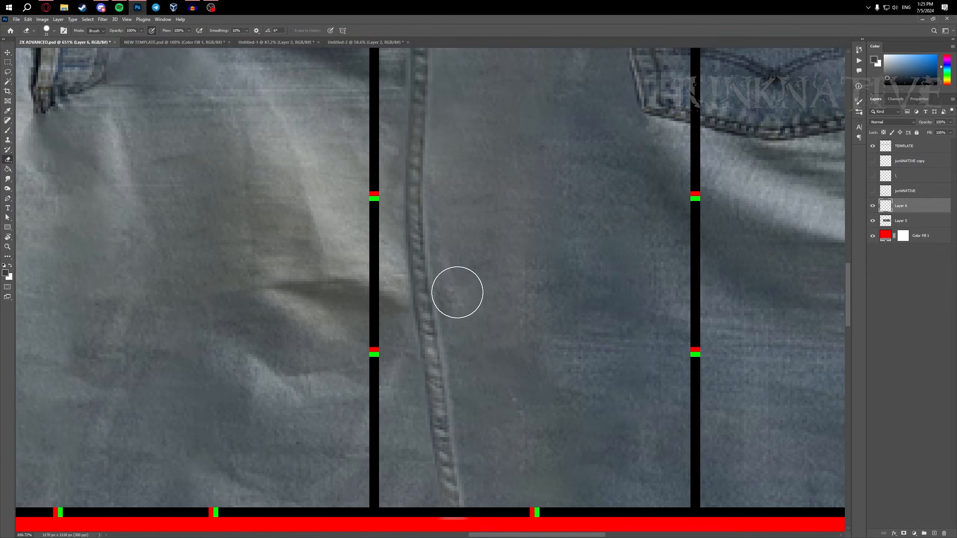
scroll(467, 209, up, 1)
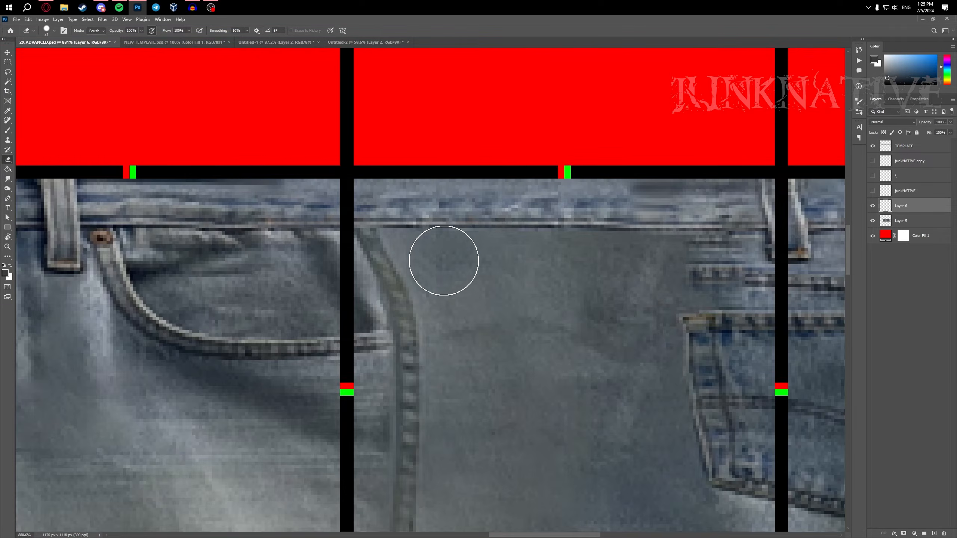
scroll(445, 252, down, 3)
scroll(428, 231, up, 2)
scroll(408, 375, down, 7)
scroll(410, 377, up, 5)
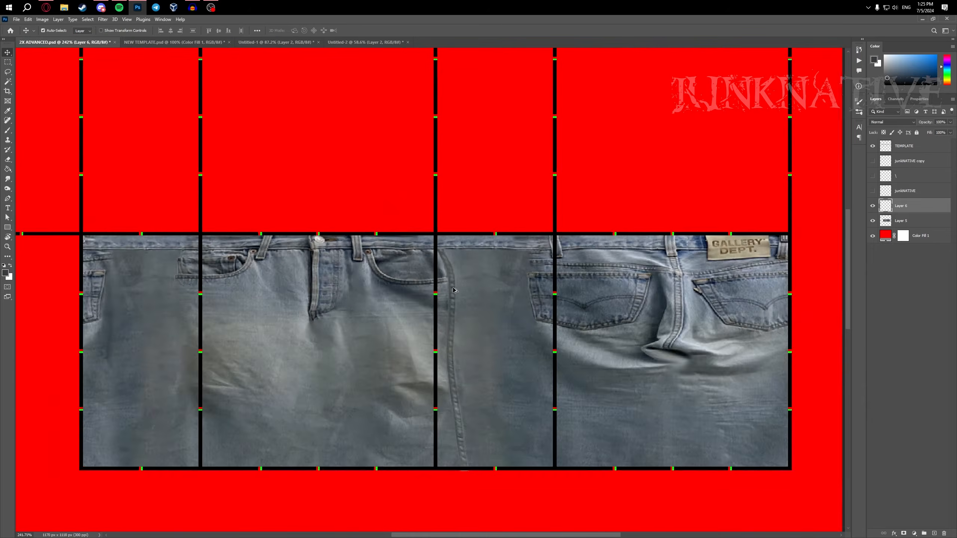
- Brighten the curved seam strip by a further 23 using Brightness/Contrast
key(v)
click(8, 190)
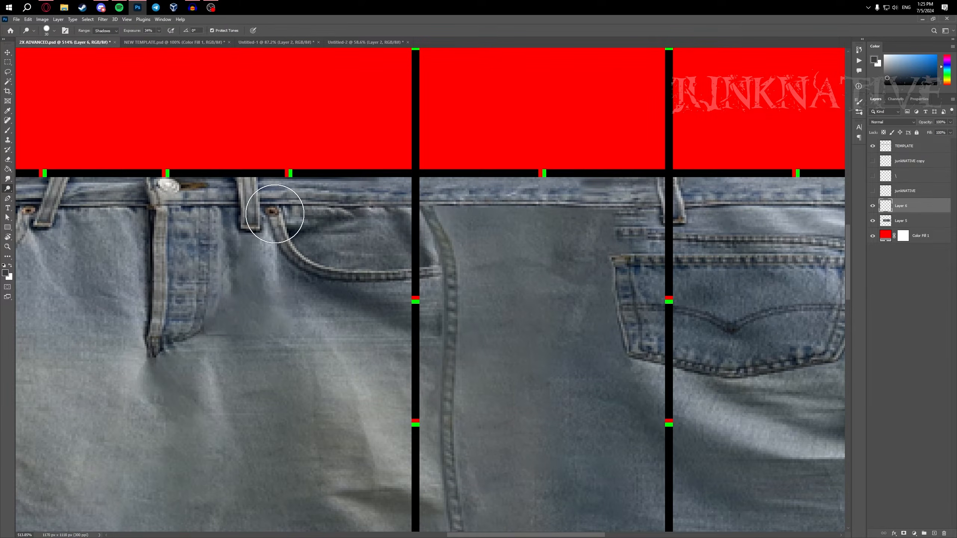
scroll(540, 299, down, 5)
scroll(541, 299, up, 4)
click(42, 19)
click(227, 36)
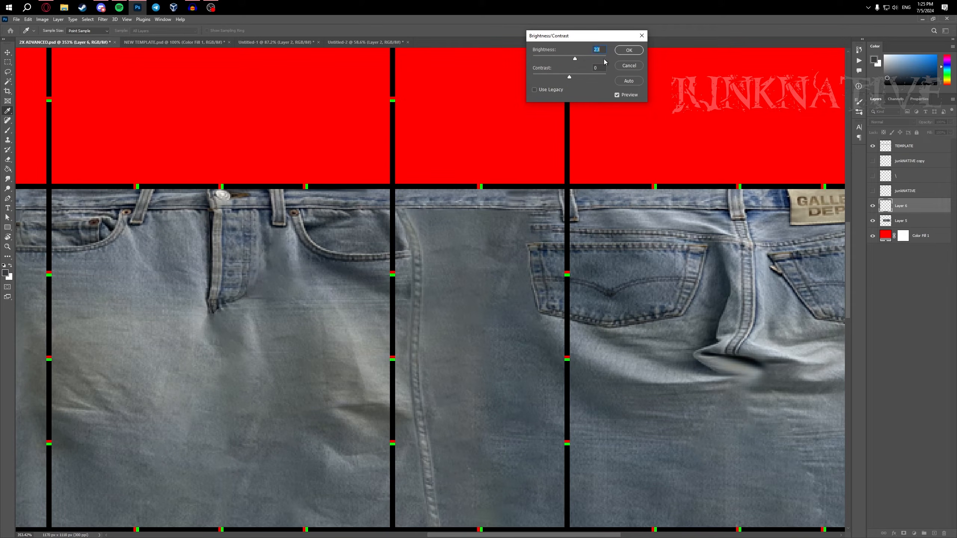
click(629, 50)
key(v)
scroll(523, 151, down, 5)
scroll(510, 293, up, 5)
- Clean up the upper seam's edges next to the front pocket with a small eraser
key(e)
scroll(558, 310, up, 1)
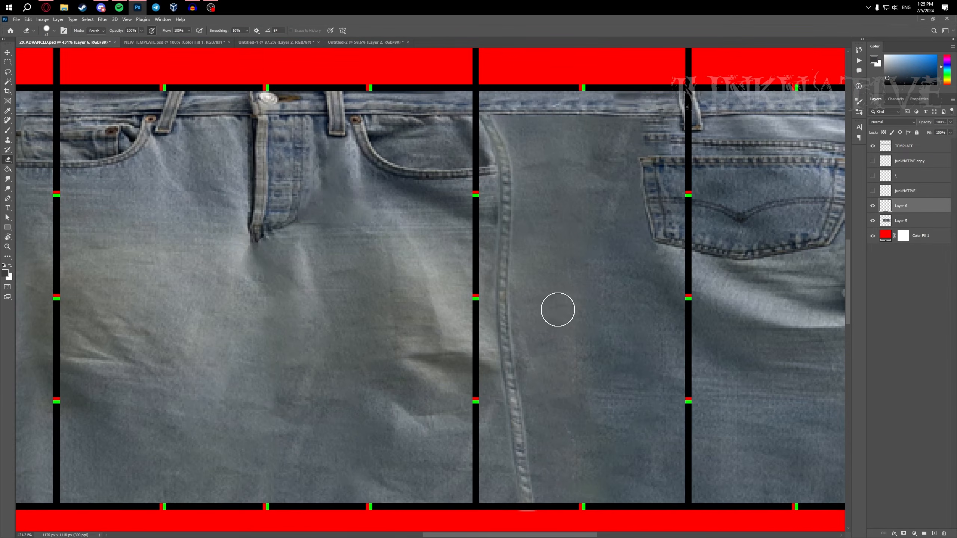
scroll(530, 311, up, 3)
scroll(500, 352, up, 3)
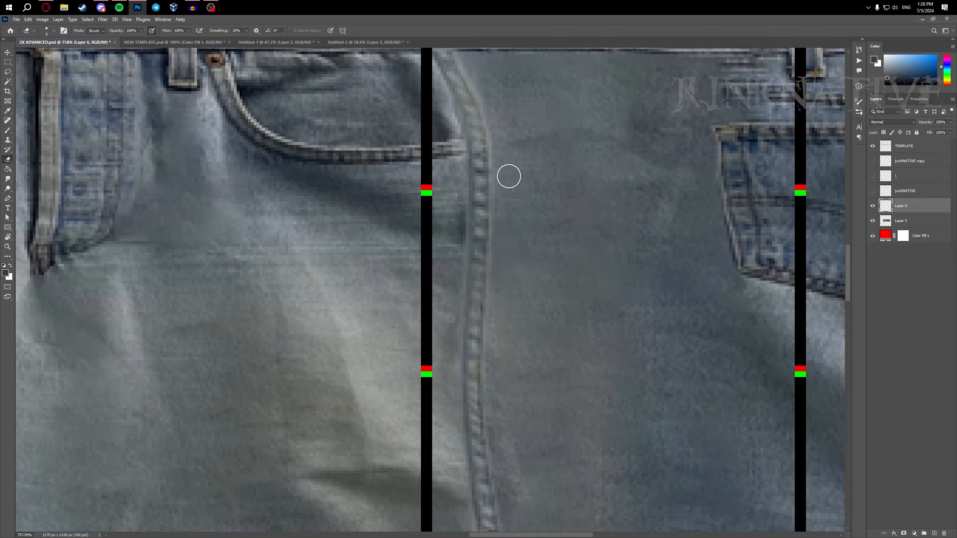
scroll(489, 196, up, 3)
alt+scroll(432, 218, up, 3)
scroll(442, 296, down, 4)
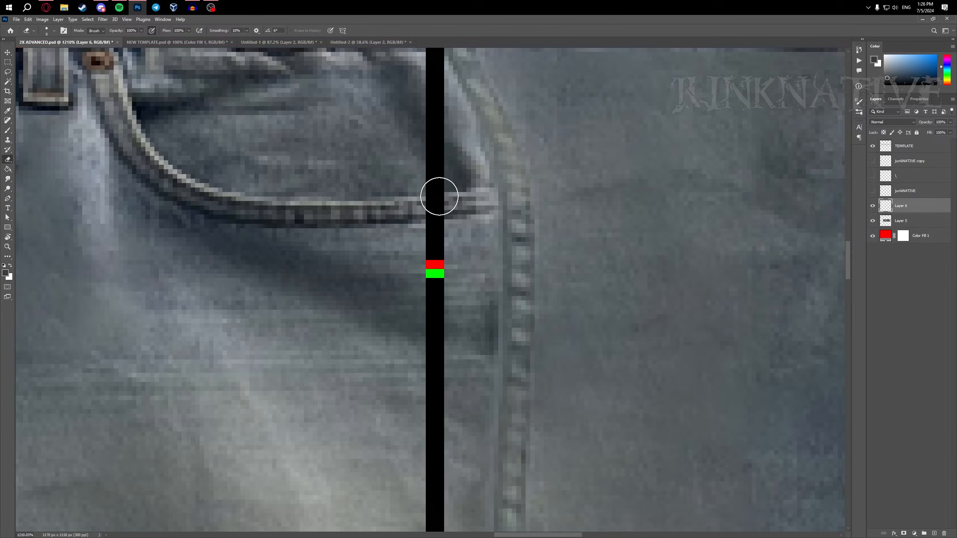
alt+scroll(463, 370, down, 6)
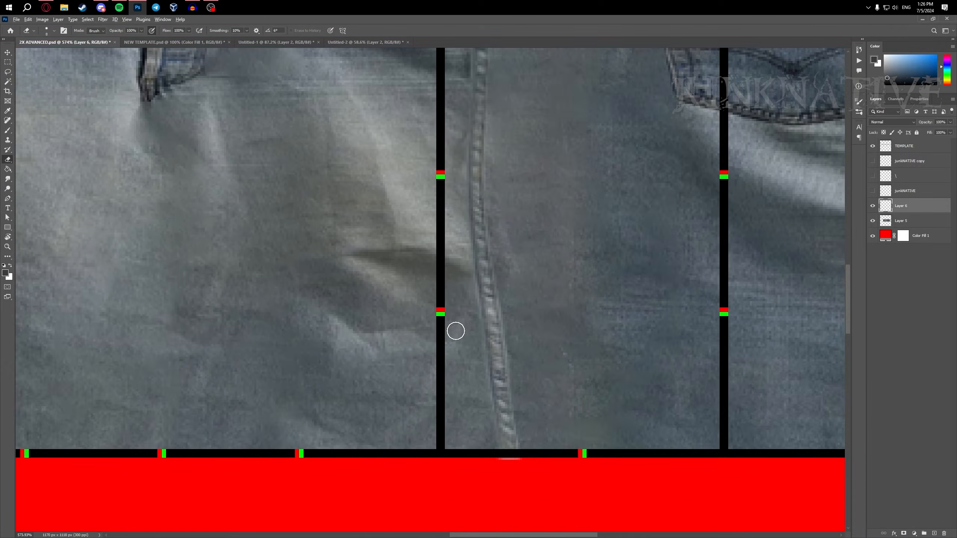
- Enlarge the eraser and soften the edges of the seam's lower section near the panel's bottom
alt+scroll(472, 205, up, 6)
key(bracketright)
key(bracketright)
key(bracketright)
key(bracketright)
key(bracketright)
key(bracketright)
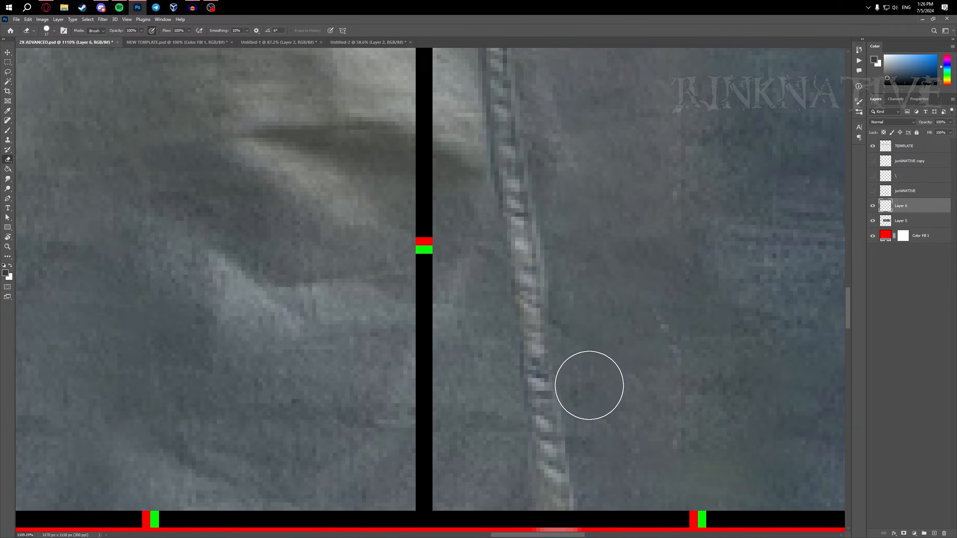
scroll(581, 282, up, 1)
alt+scroll(547, 227, down, 5)
alt+scroll(522, 297, up, 5)
alt+scroll(522, 297, down, 5)
alt+scroll(523, 292, up, 4)
- Duplicate the curved seam layer and flip the copy horizontally
key(v)
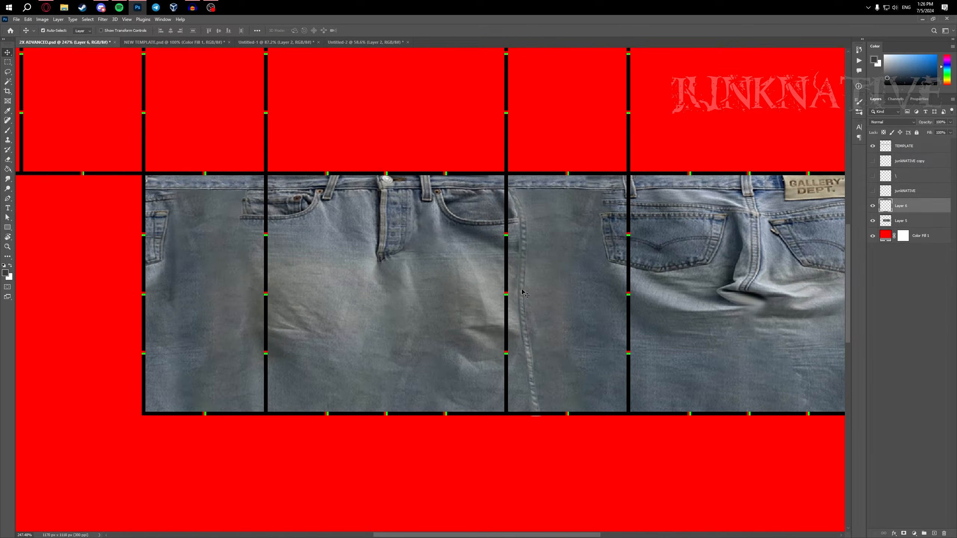
key(ctrl+j)
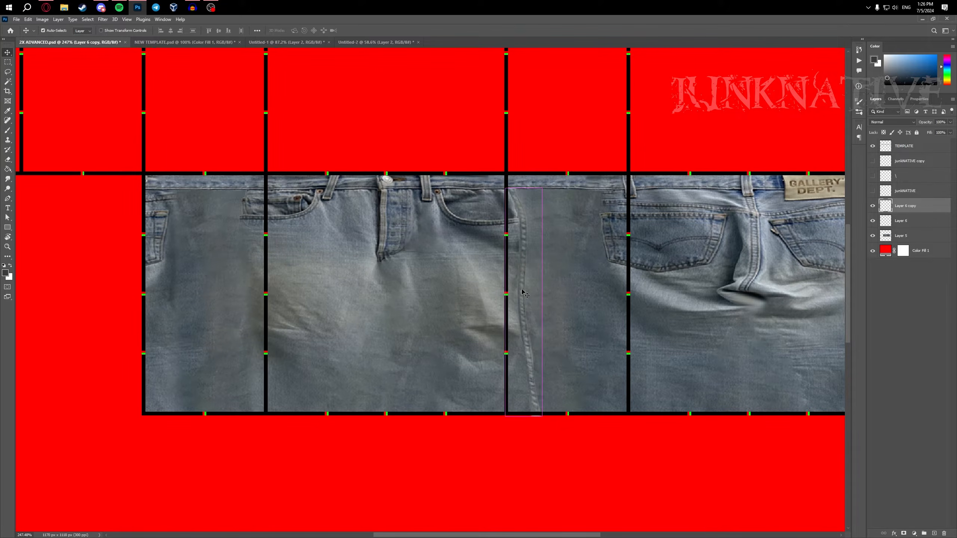
key(ctrl+t)
right_click(522, 292)
click(565, 437)
- Position the mirrored seam on the opposite side panel, along the outer edge of the front coin pocket
alt+scroll(506, 349, up, 2)
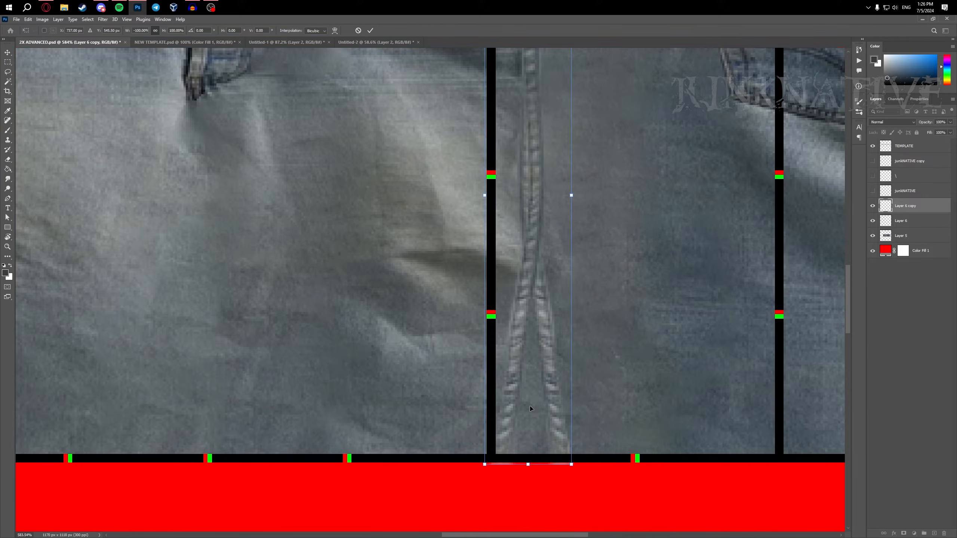
drag(522, 336, 114, 335)
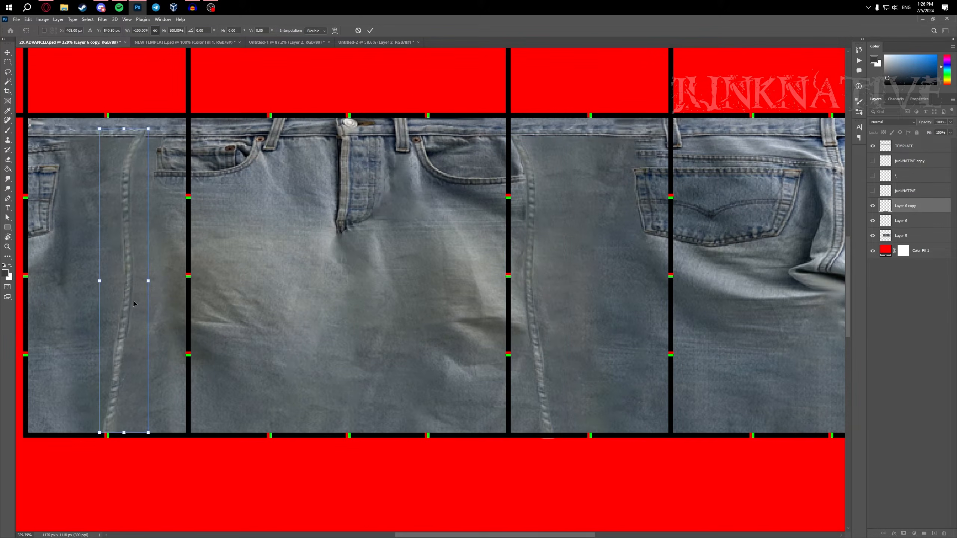
alt+scroll(115, 181, up, 1)
key(Right)
key(Right)
key(Right)
key(Right)
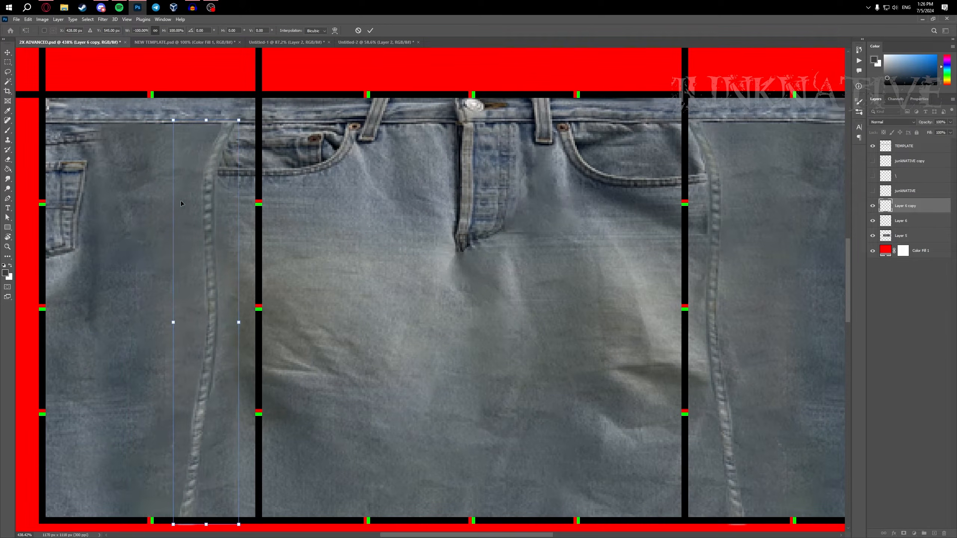
key(Right)
key(Right)
key(Return)
scroll(217, 184, up, 1)
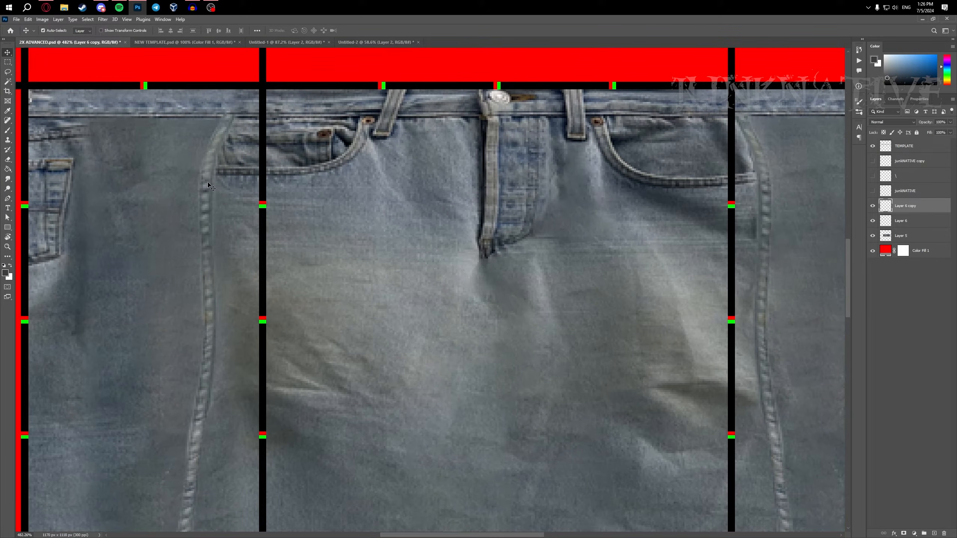
- Adjust the upper end of the mirrored seam with the Liquify forward warp brush
key(ctrl+shift+x)
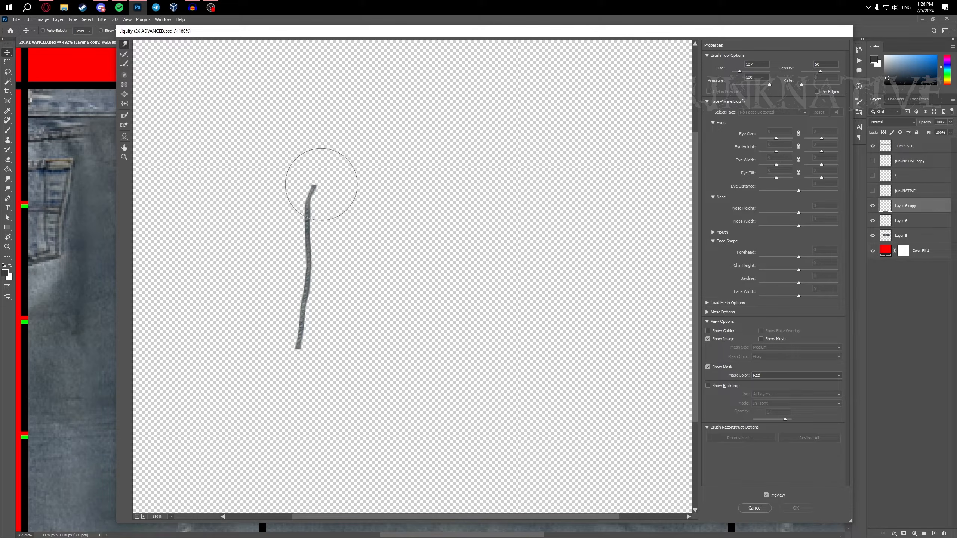
key(alt)
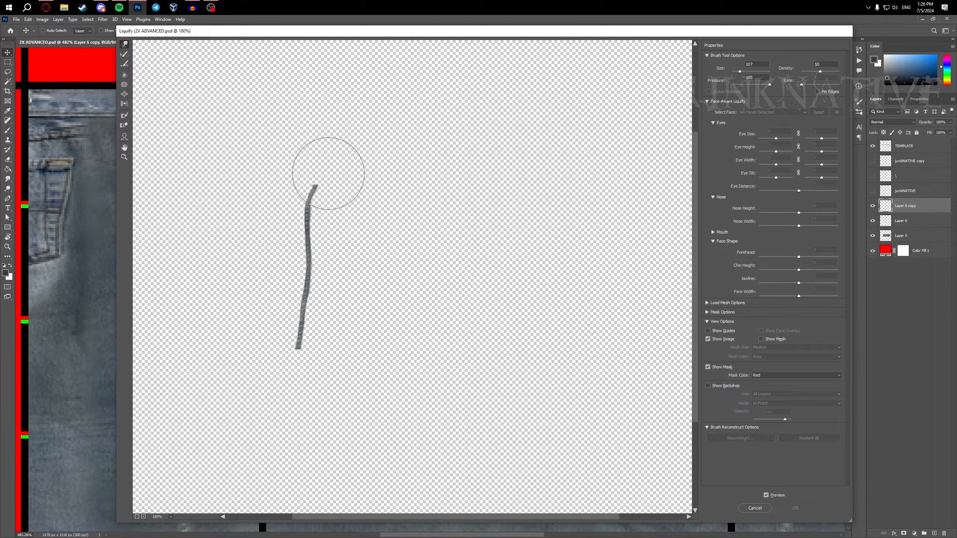
click(320, 161)
key(Return)
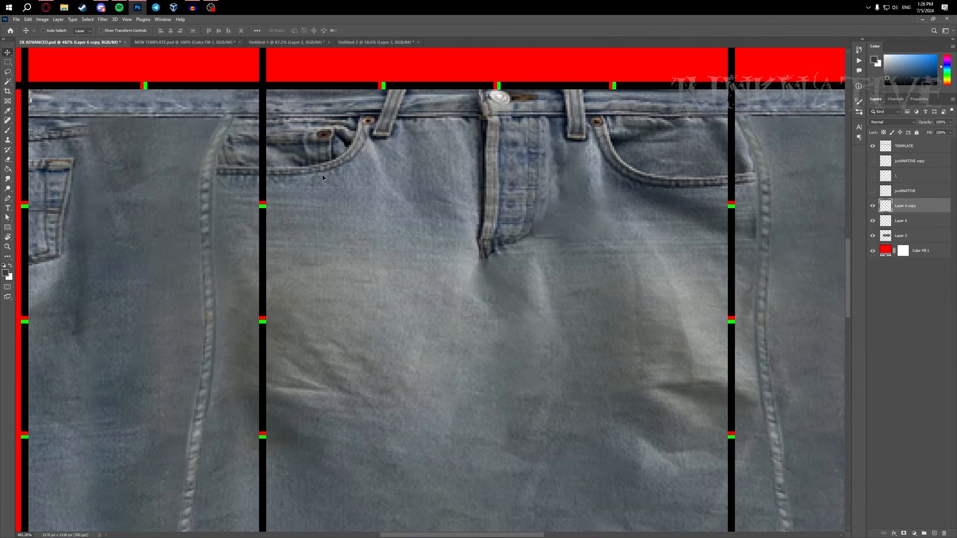
- Examine where the upper ends of both side seams meet the waistband and front pockets
scroll(323, 177, up, 1)
key(e)
scroll(225, 132, up, 3)
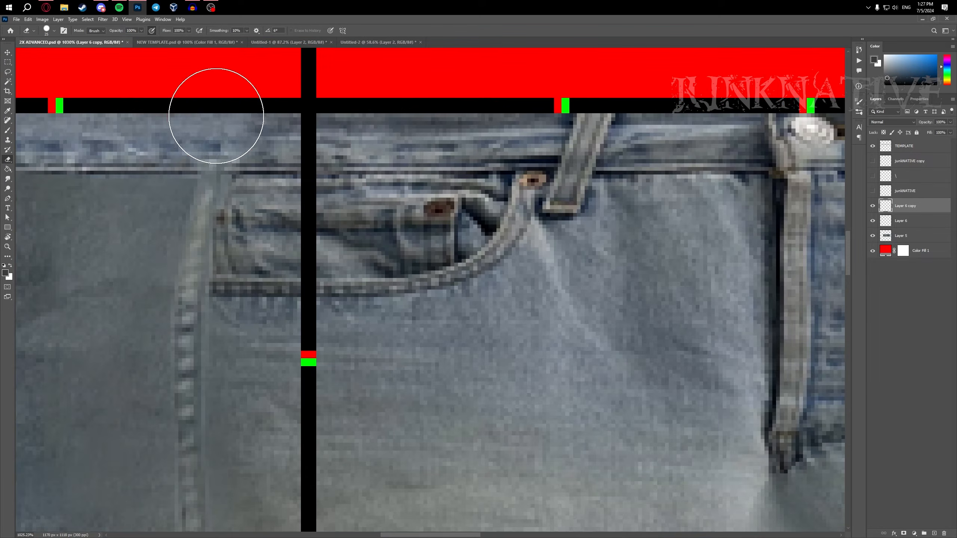
scroll(284, 150, down, 5)
scroll(374, 182, right, 5)
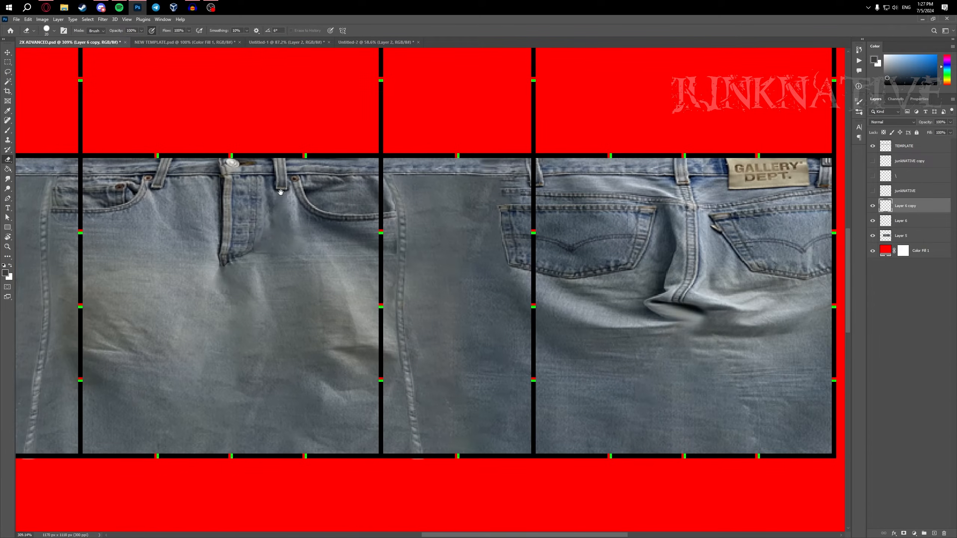
key(alt+bracketleft)
scroll(374, 172, up, 3)
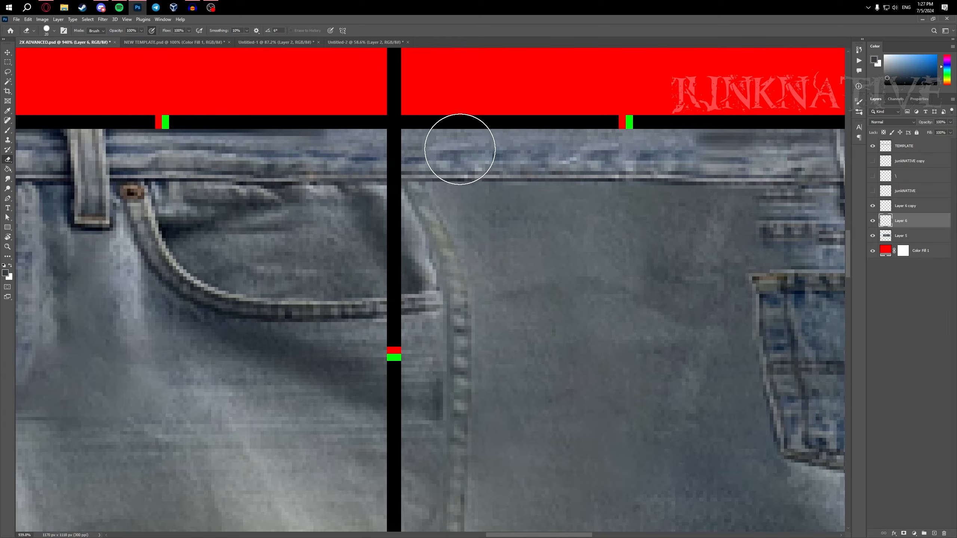
scroll(499, 255, down, 6)
scroll(349, 260, up, 3)
scroll(320, 243, up, 2)
key(v)
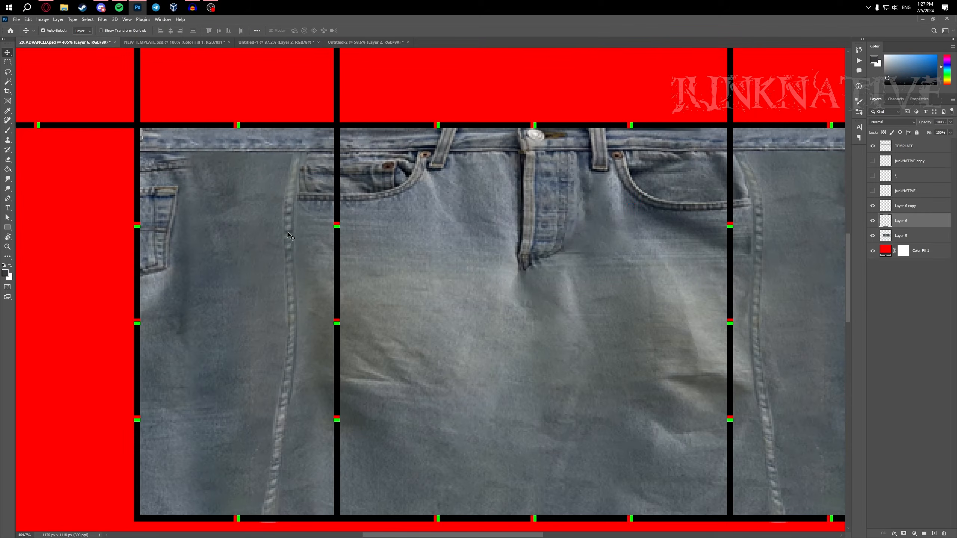
- Merge both seam layers down into the jeans layer and check the result
click(288, 232)
scroll(287, 231, down, 4)
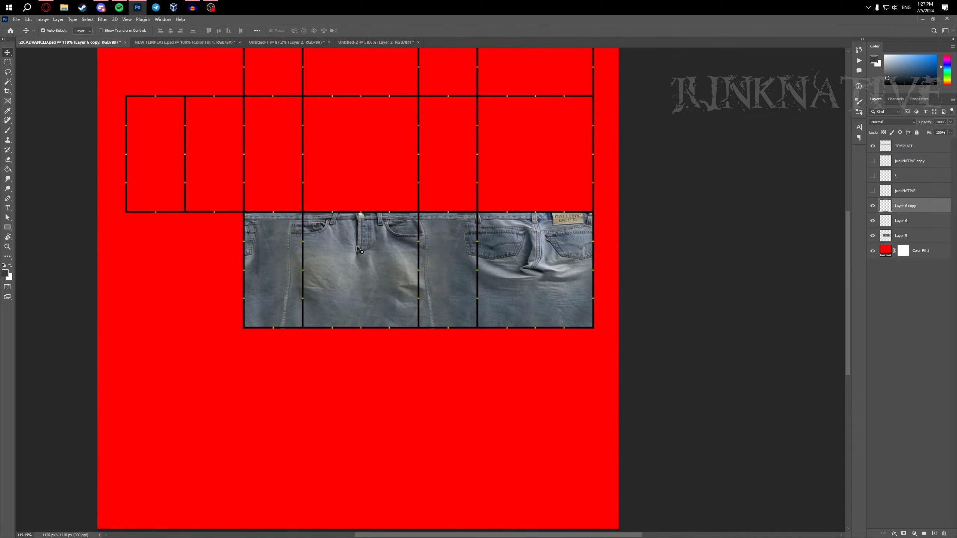
key(ctrl+e)
key(ctrl+e)
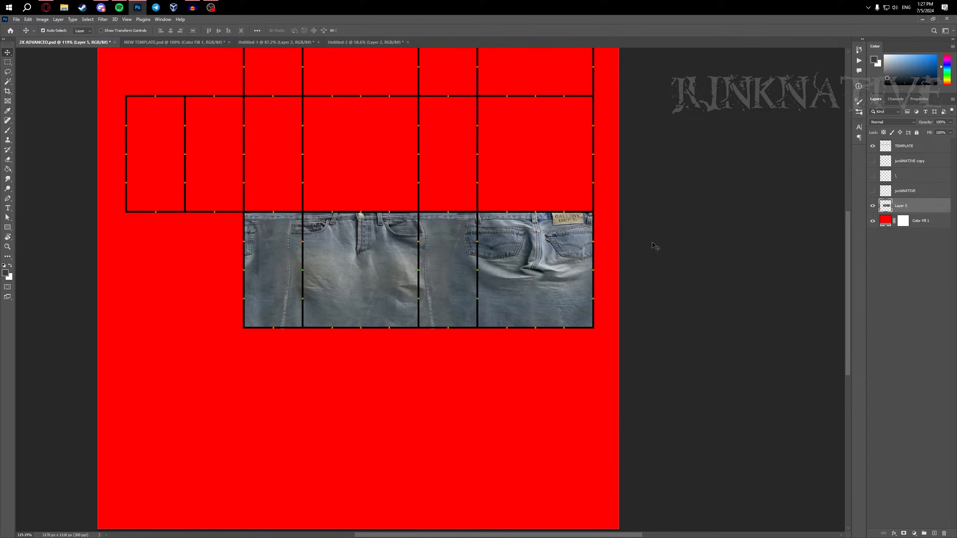
scroll(333, 266, up, 3)
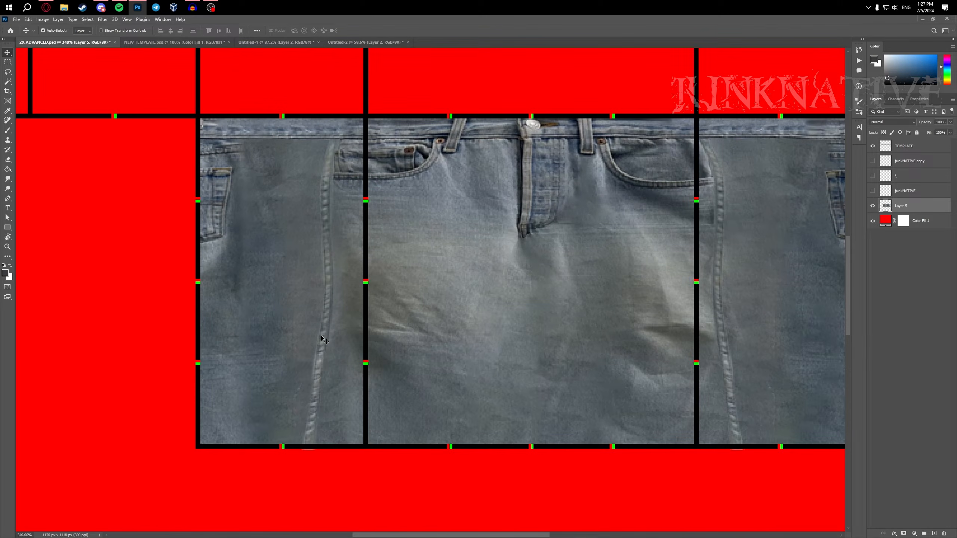
scroll(328, 199, up, 3)
scroll(326, 194, down, 2)
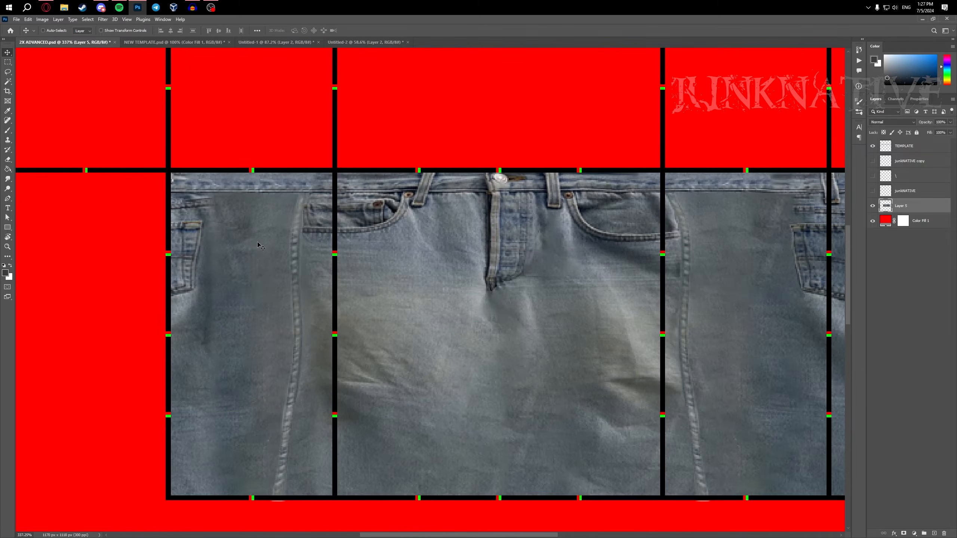
- Undo both merges and combine only the mirrored seam with the original seam layer
key(ctrl+z)
key(ctrl+z)
key(ctrl+e)
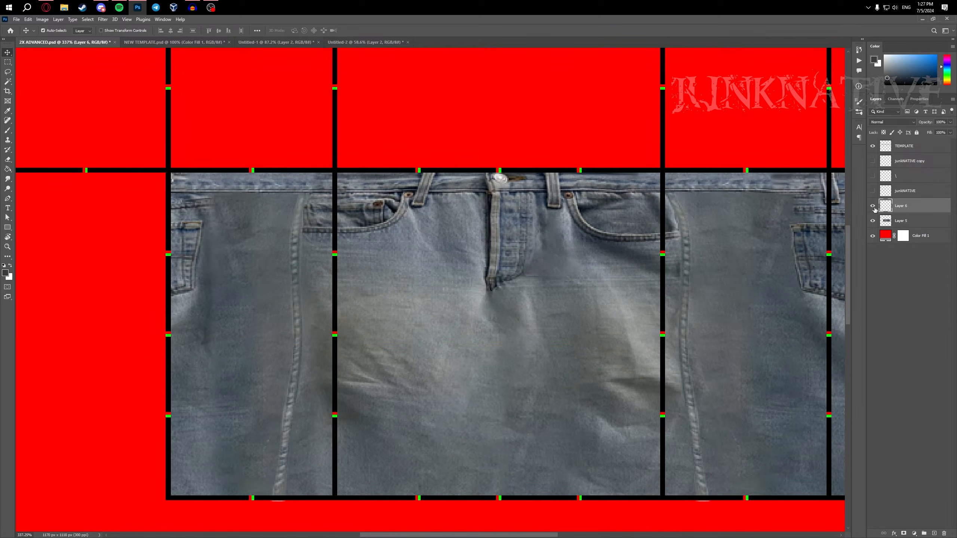
- Try Match Color on the merged seam layer, using Layer 5 of 2X ADVANCED.psd as the source
scroll(388, 192, down, 2)
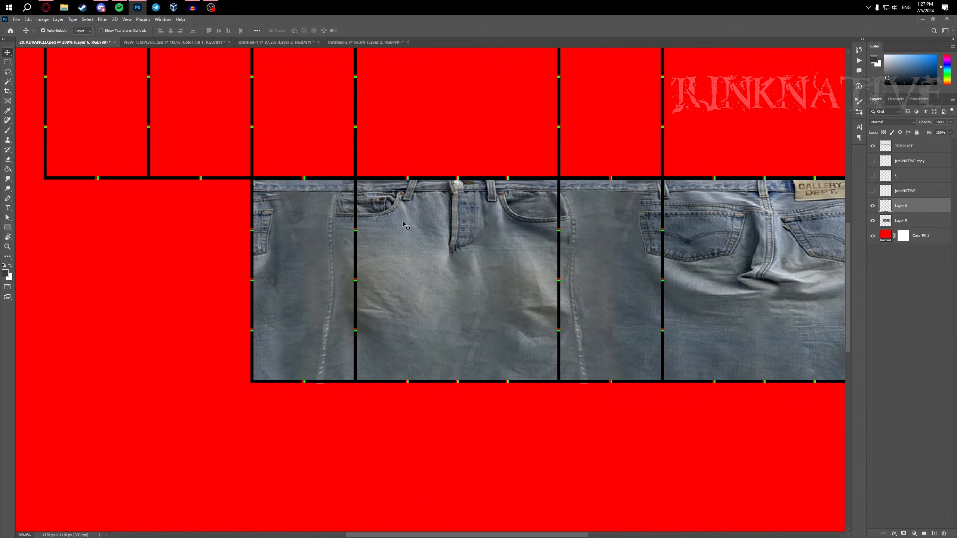
click(41, 20)
mouse_move(56, 38)
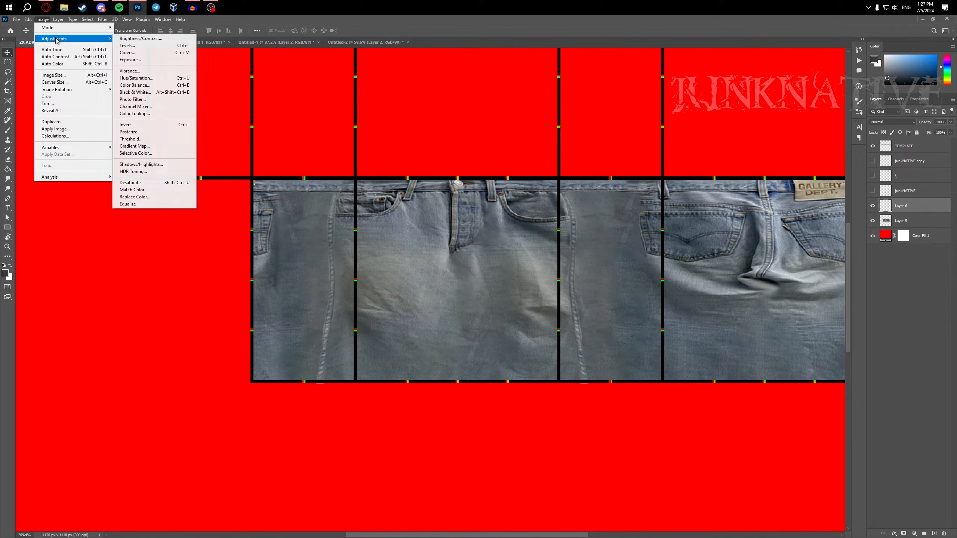
click(139, 190)
drag(130, 107, 270, 128)
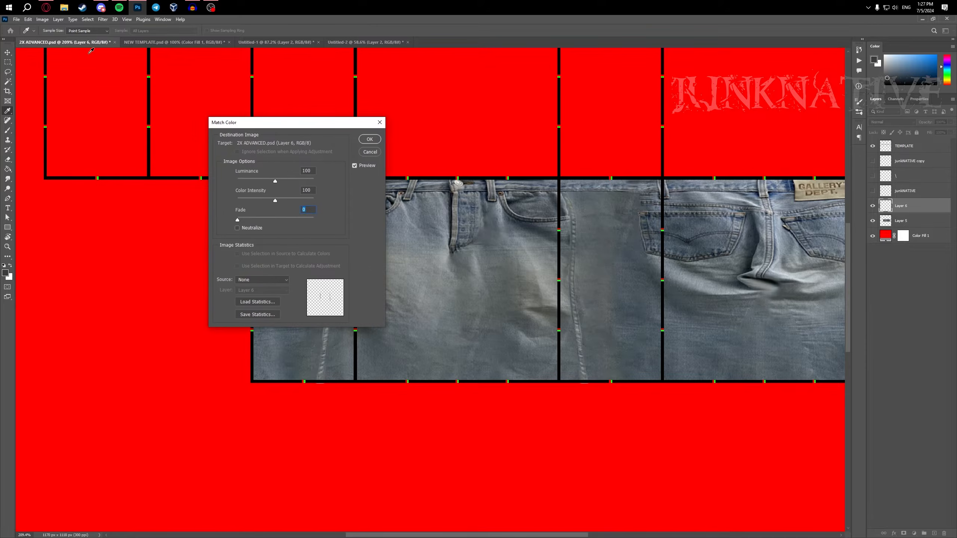
click(255, 282)
click(243, 297)
click(251, 290)
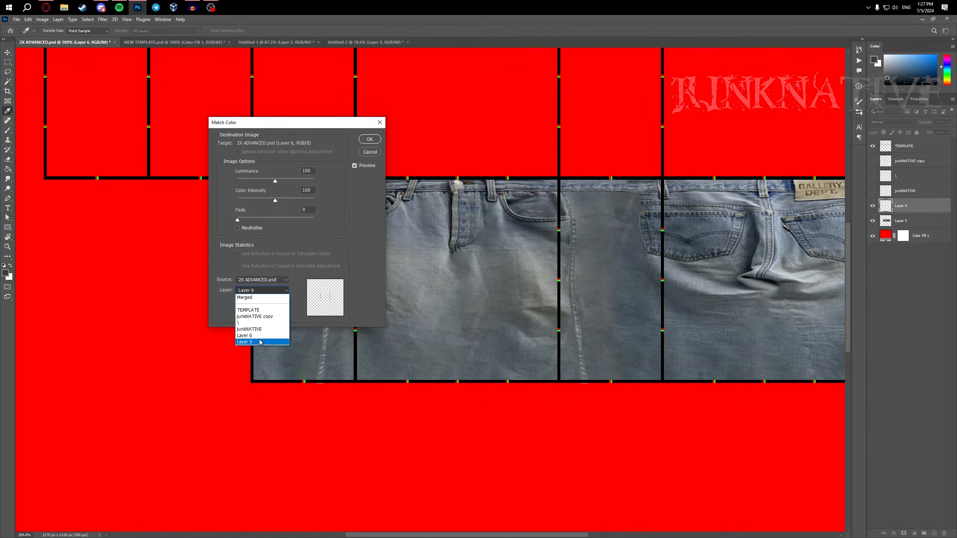
click(261, 339)
- Adjust the Match Color Fade, compare against the unadjusted seams, and cancel the adjustment
drag(269, 130, 127, 145)
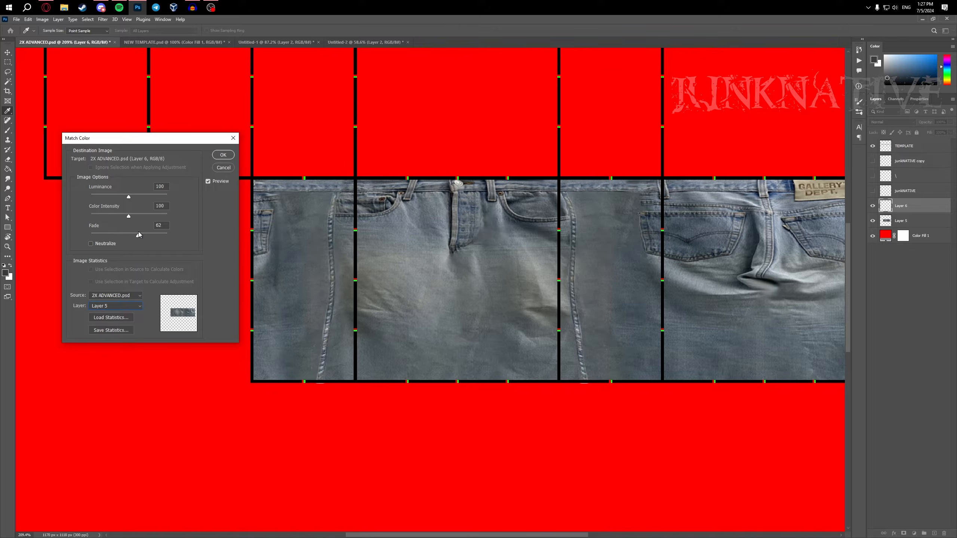
drag(139, 234, 142, 234)
click(209, 181)
click(226, 169)
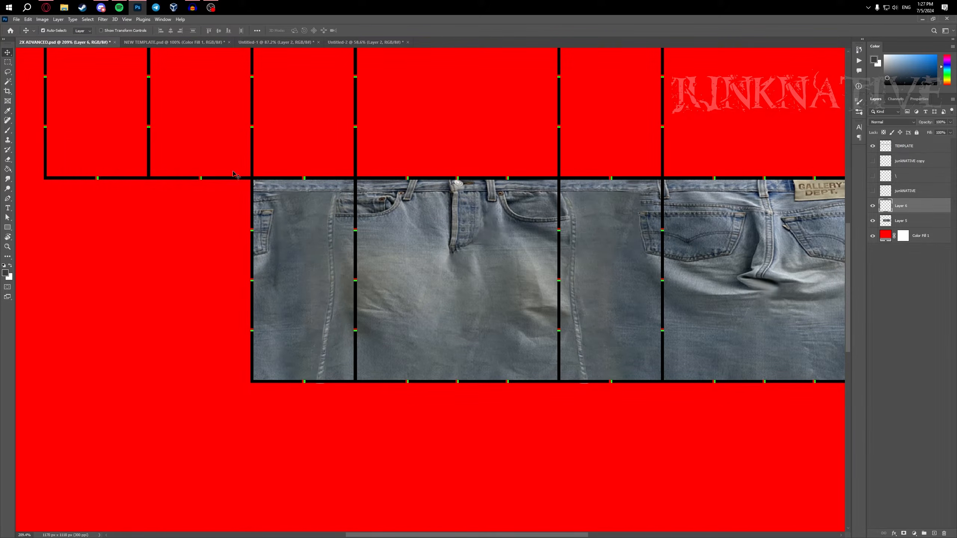
- Copy a short rectangular section of the mirrored seam to a new layer
scroll(341, 248, up, 5)
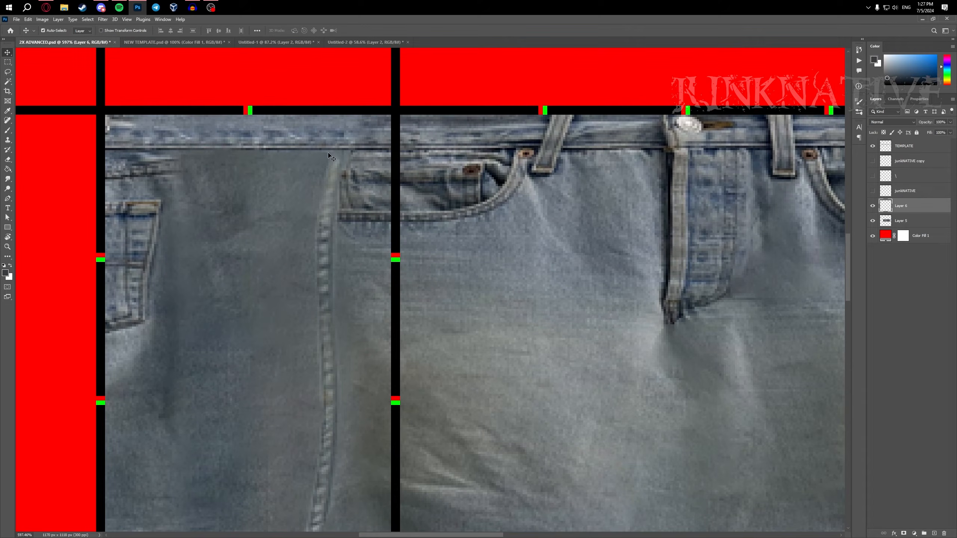
scroll(325, 217, down, 5)
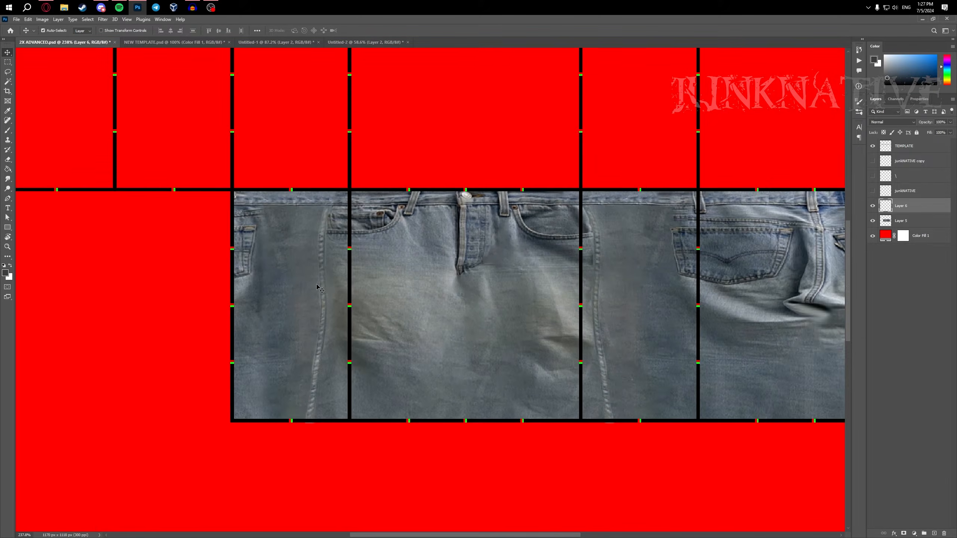
scroll(315, 298, up, 4)
key(m)
scroll(315, 326, up, 2)
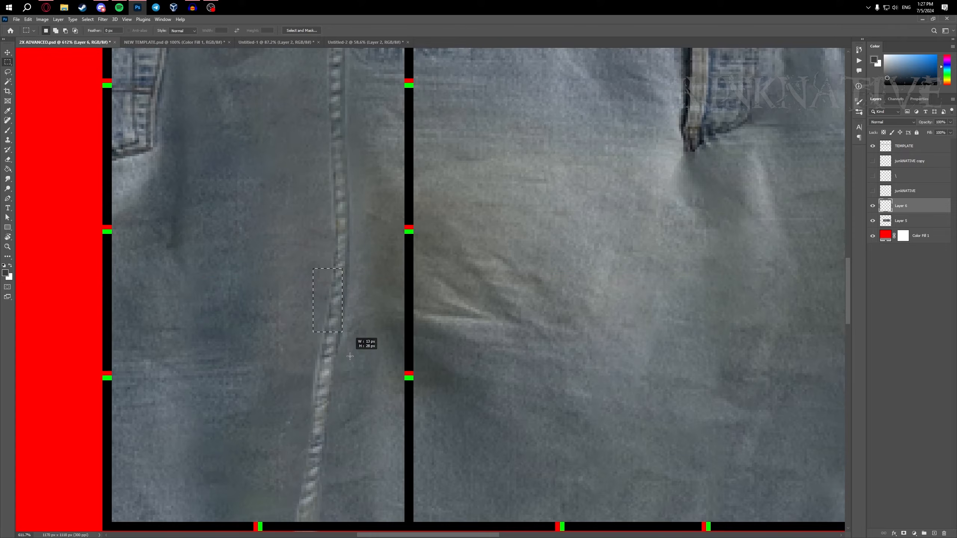
scroll(350, 316, up, 3)
mouse_move(313, 328)
mouse_down()
mouse_move(354, 426)
mouse_move(339, 324)
mouse_move(347, 127)
mouse_up()
key(ctrl+j)
- Place the copied seam section over the mirrored seam's upper end, directly below the waistband
key(ctrl+t)
scroll(345, 324, up, 2)
scroll(348, 130, up, 2)
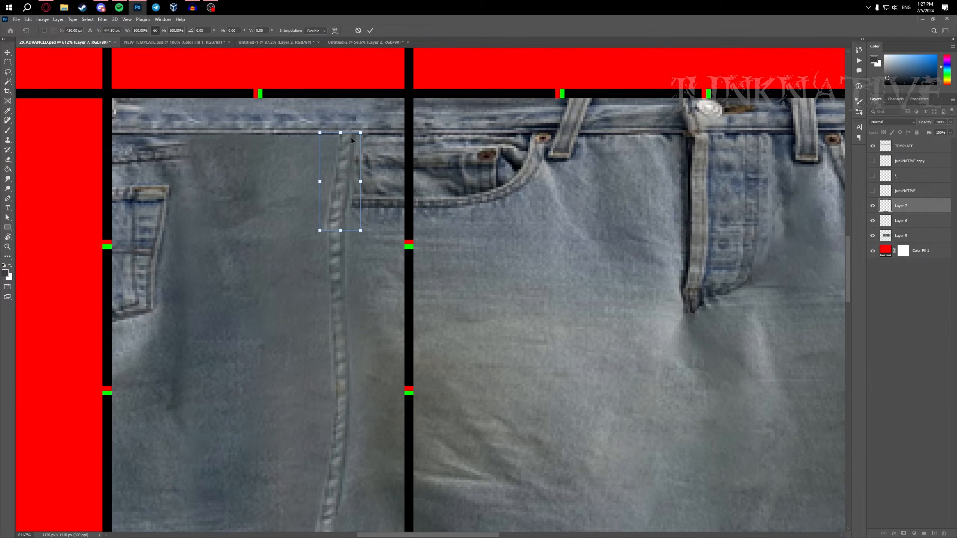
click(371, 30)
- Erase the copied section's lower edge so it blends into the seam beside the coin pocket
scroll(361, 233, up, 2)
key(e)
drag(278, 296, 297, 257)
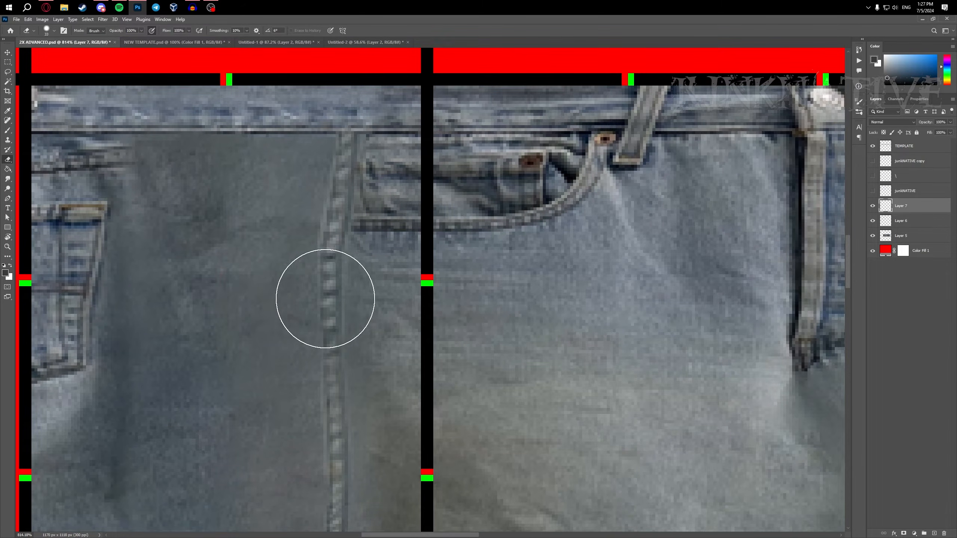
scroll(386, 302, down, 6)
scroll(387, 306, down, 2)
scroll(384, 299, up, 5)
- Warp the copied seam section in Liquify with a smaller brush so it follows the seam's curve
key(v)
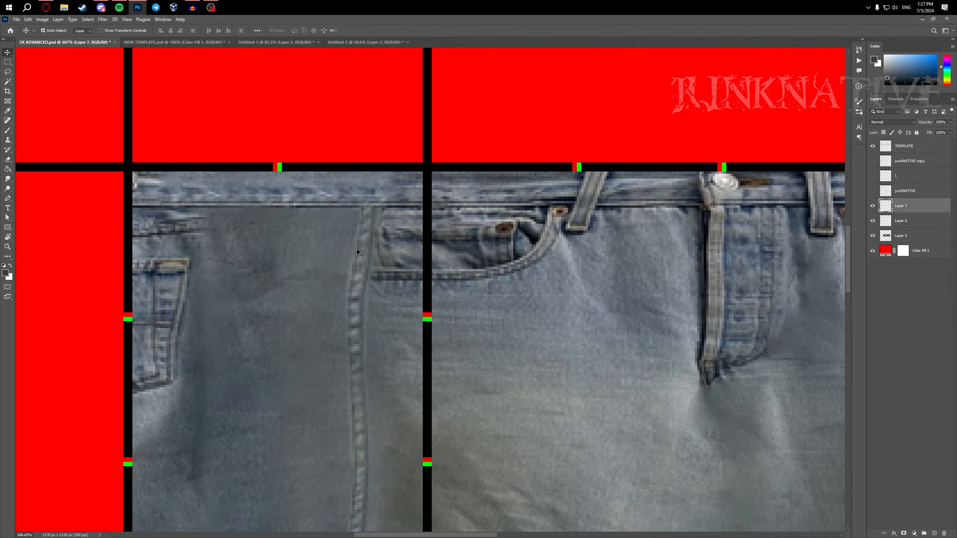
key(ctrl+shift+x)
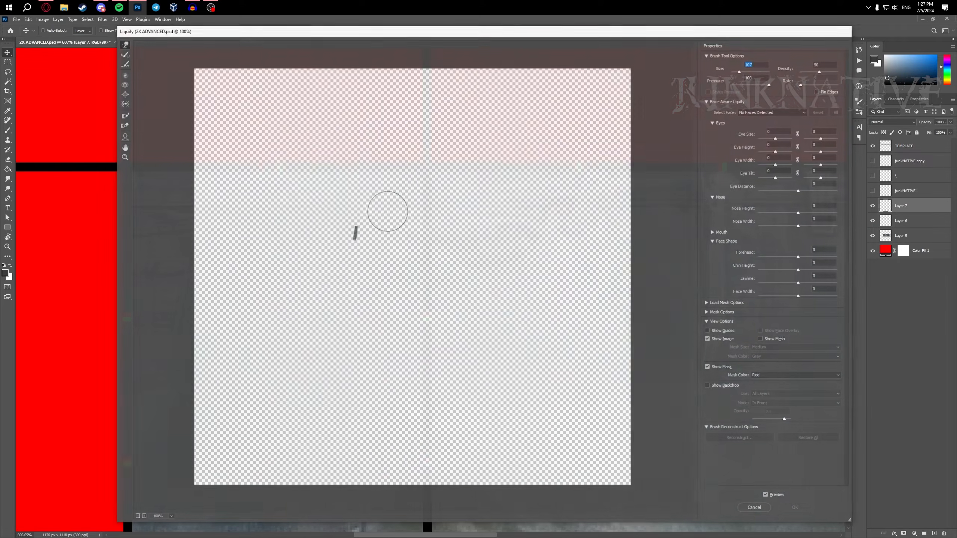
click(374, 213)
key(ctrl+z)
key([)
key([)
key([)
key([)
key([)
scroll(373, 214, up, 4)
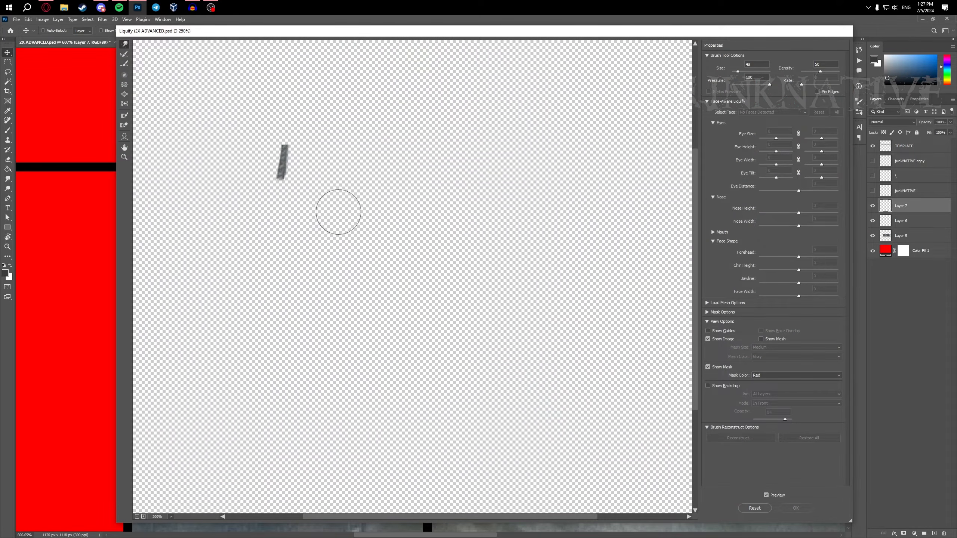
drag(365, 193, 363, 183)
key(Return)
- Merge the copied section into the seam layer
key(e)
scroll(423, 269, up, 1)
key(ctrl+e)
scroll(423, 269, down, 4)
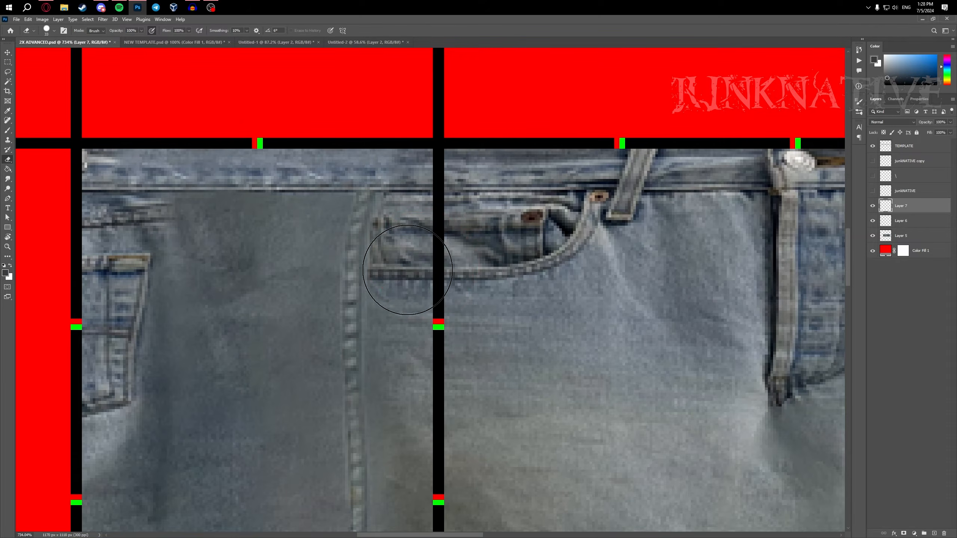
- Inspect the repaired seam along its panel and compare it with the seam on the opposite side
scroll(351, 441, up, 1)
scroll(348, 380, up, 2)
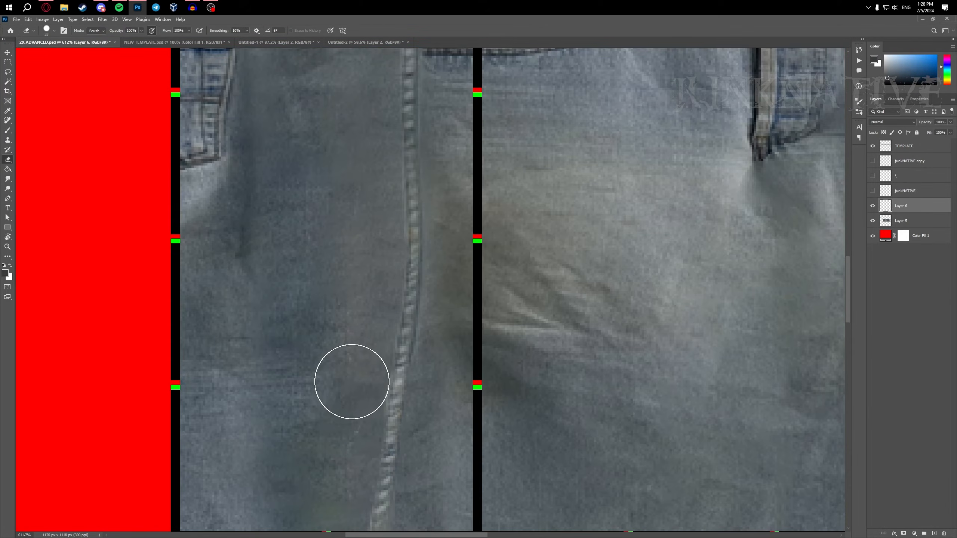
scroll(346, 423, down, 5)
scroll(448, 325, up, 4)
key(v)
scroll(448, 322, up, 3)
scroll(355, 396, down, 1)
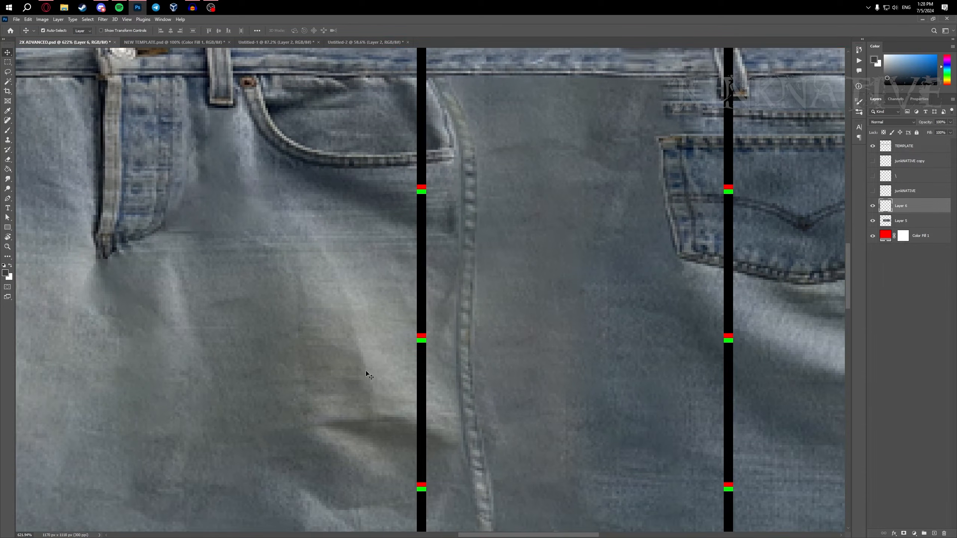
- Hide the TEMPLATE layer so the jeans texture shows without its guide lines
scroll(459, 323, down, 6)
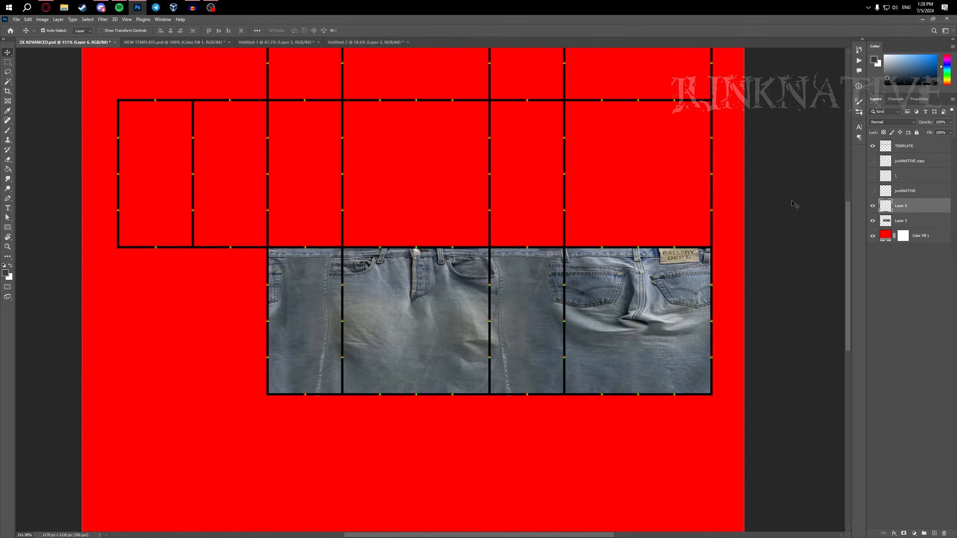
click(880, 150)
click(872, 145)
scroll(394, 233, down, 1)
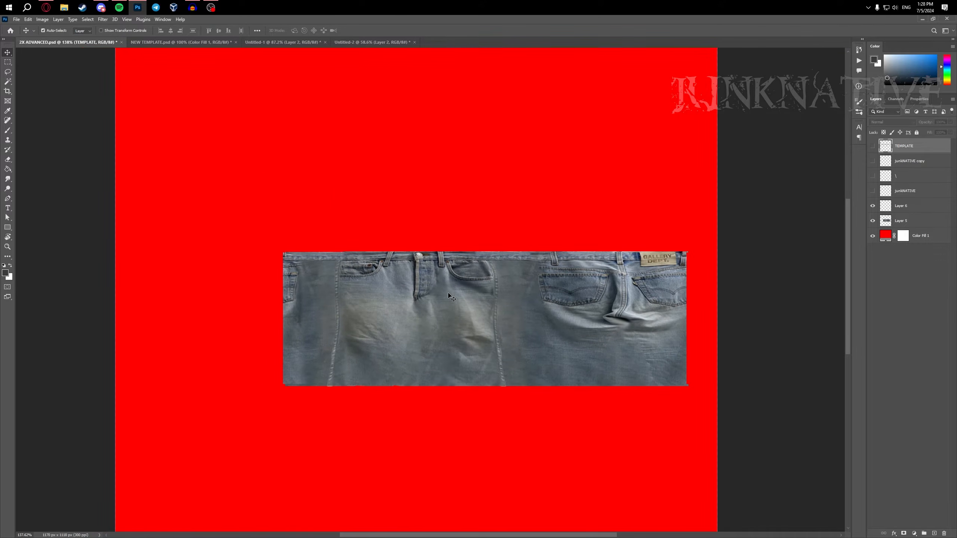
- Trim the thin excess strip along the waistband's upper edge on Layer 5 using a rectangular selection
scroll(394, 233, up, 2)
scroll(394, 233, up, 2)
drag(139, 228, 713, 264)
scroll(659, 272, up, 3)
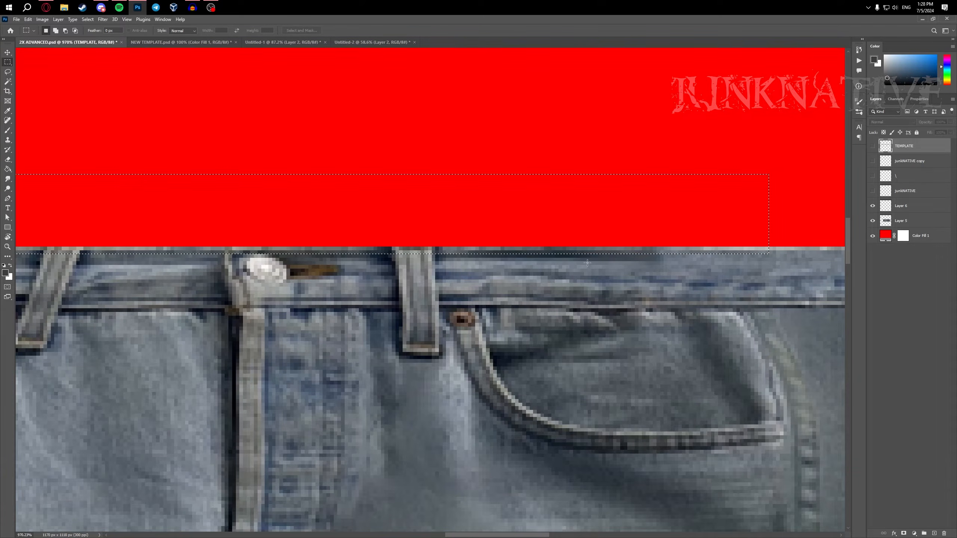
scroll(564, 231, down, 1)
scroll(565, 231, down, 10)
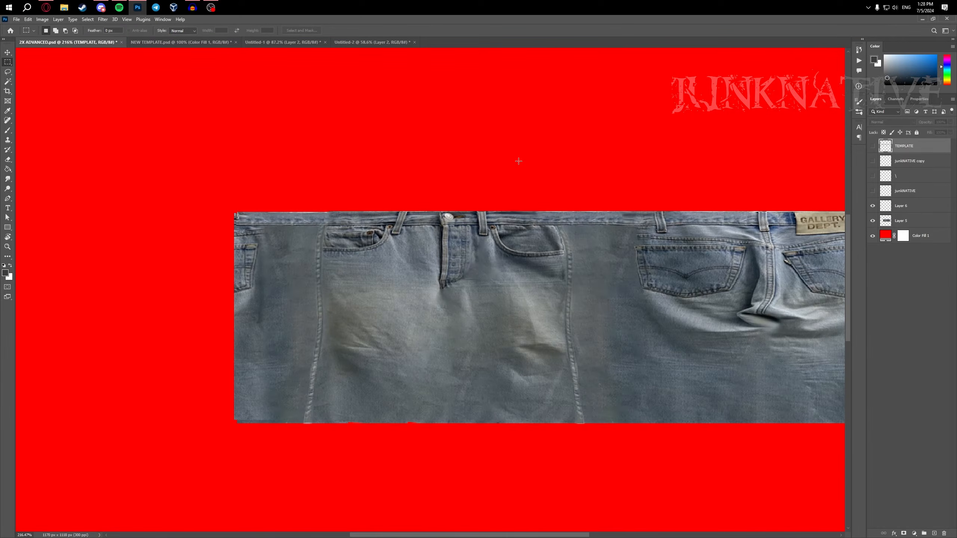
scroll(518, 161, up, 3)
drag(118, 251, 845, 261)
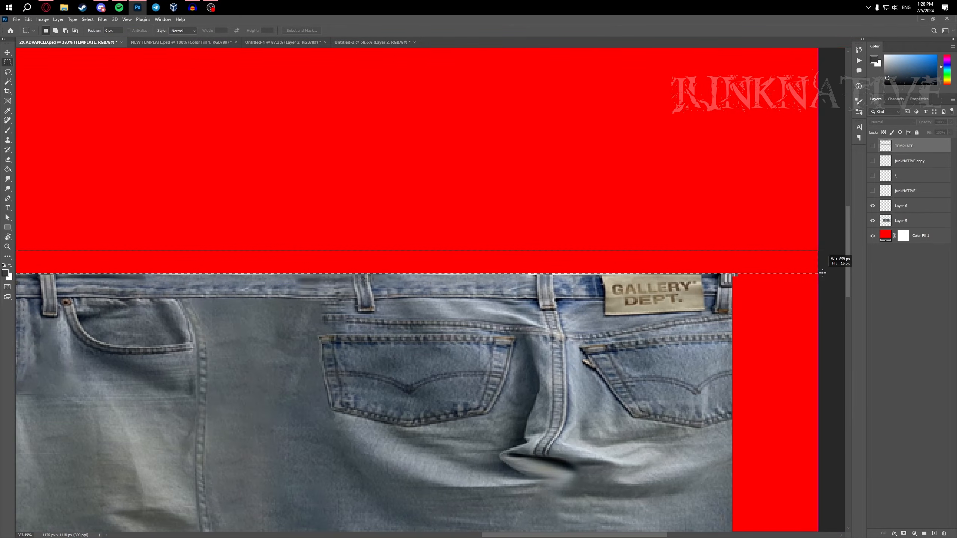
scroll(448, 287, up, 6)
click(901, 221)
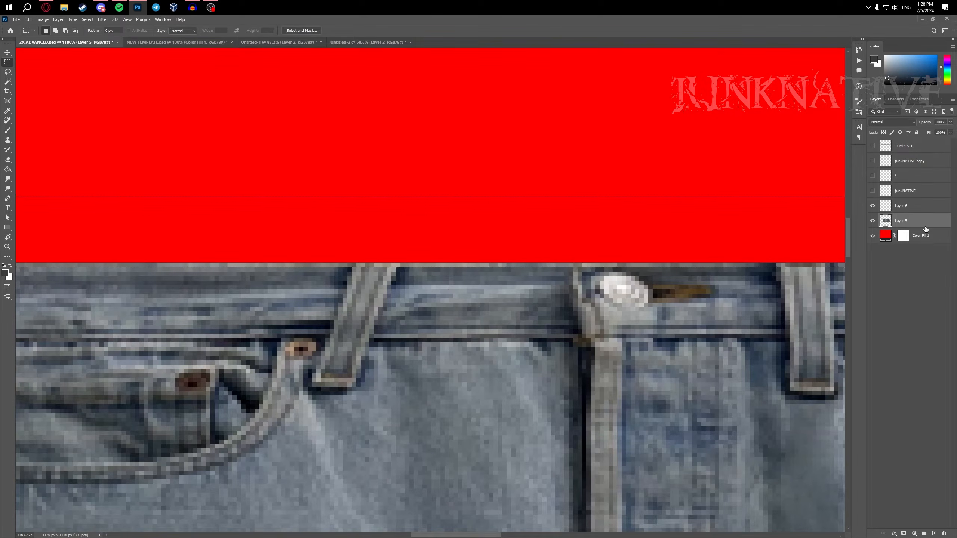
key(ctrl+d)
- Fill the mismatched patch at the waistband's outer end, above the partial back pocket, with matching denim on Layer 5
scroll(505, 272, down, 8)
scroll(229, 292, up, 5)
scroll(206, 258, up, 4)
key(v)
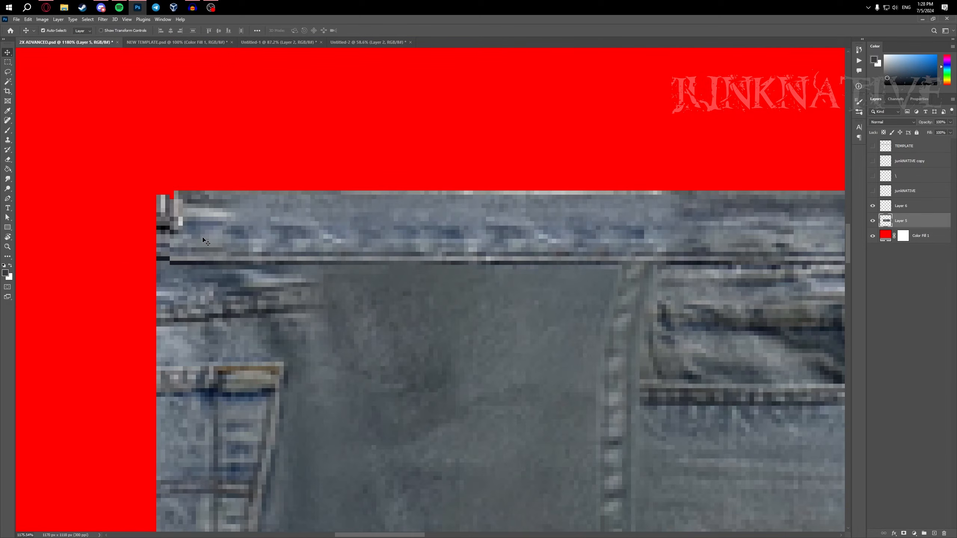
scroll(204, 244, left, 3)
key(m)
scroll(256, 211, up, 3)
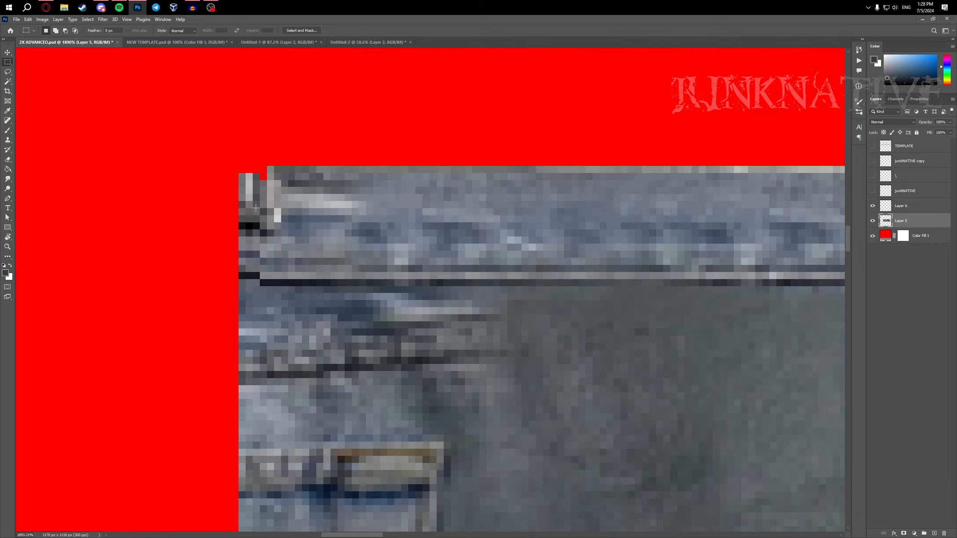
drag(291, 259, 287, 277)
drag(207, 149, 239, 299)
right_click(255, 255)
click(294, 357)
key(Return)
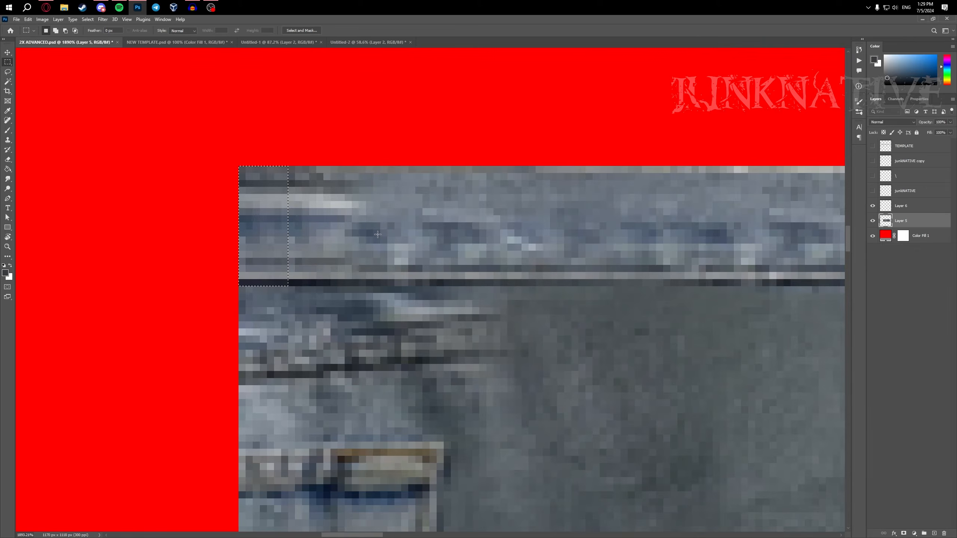
- Remove the stray pixels sticking out past the upper corner of the jeans beside the Gallery Dept. label
scroll(368, 245, down, 15)
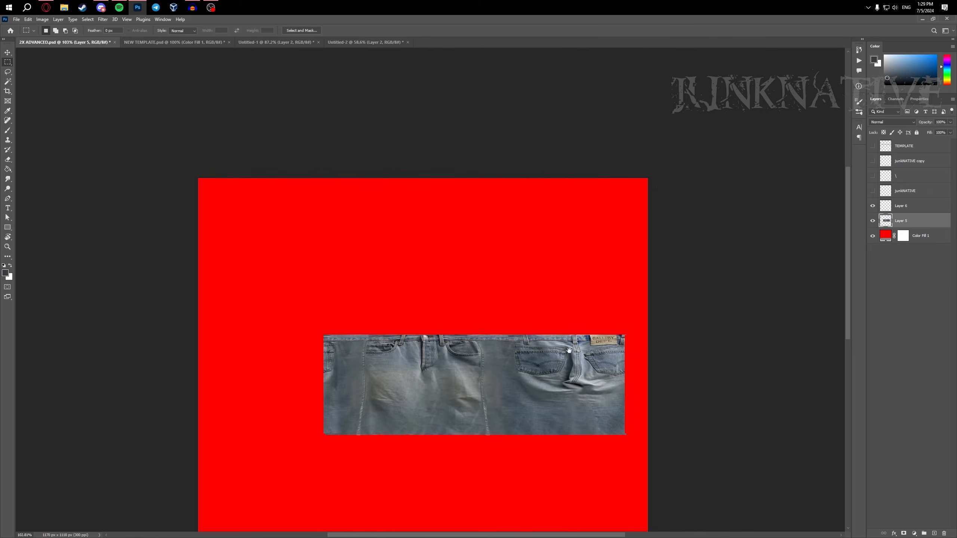
scroll(460, 324, up, 14)
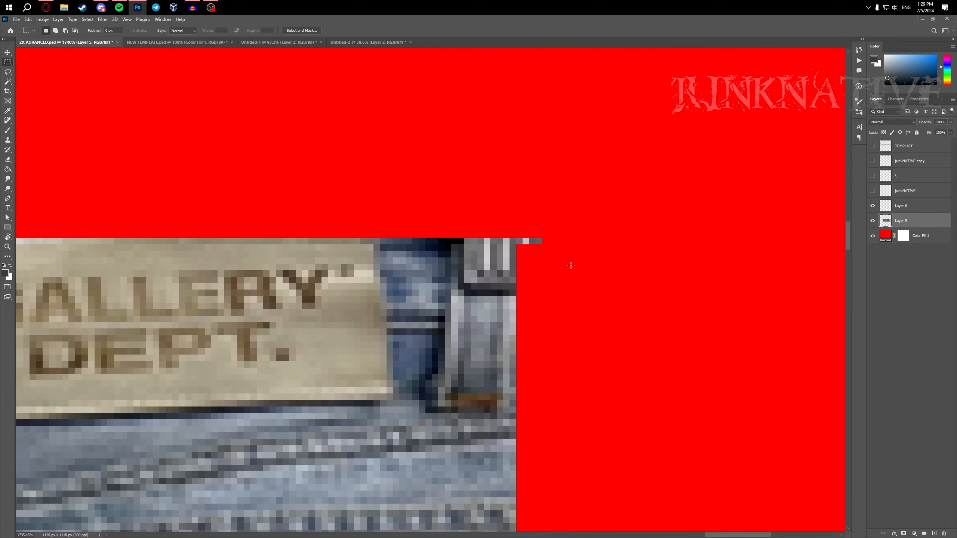
drag(543, 248, 518, 276)
key(b)
key(v)
click(7, 62)
scroll(474, 286, up, 1)
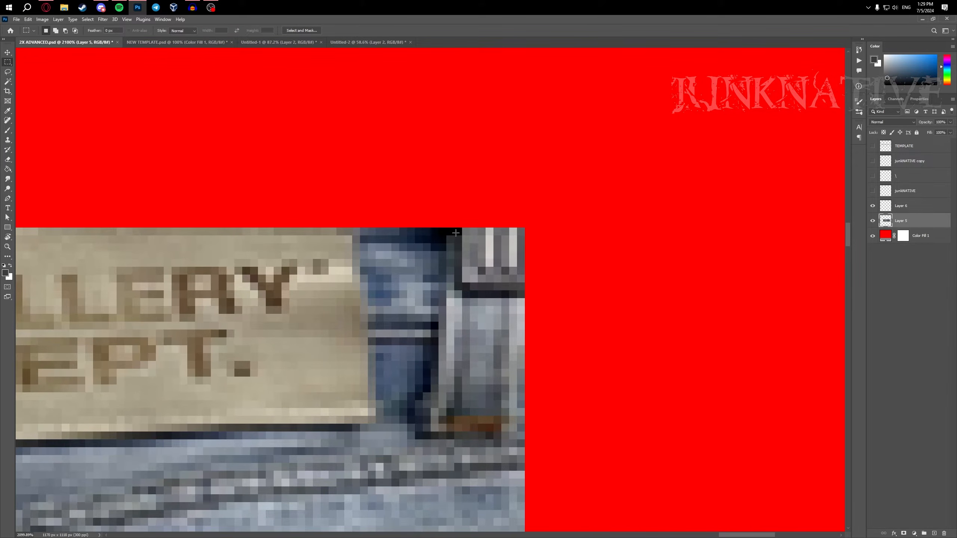
drag(477, 275, 524, 305)
right_click(491, 274)
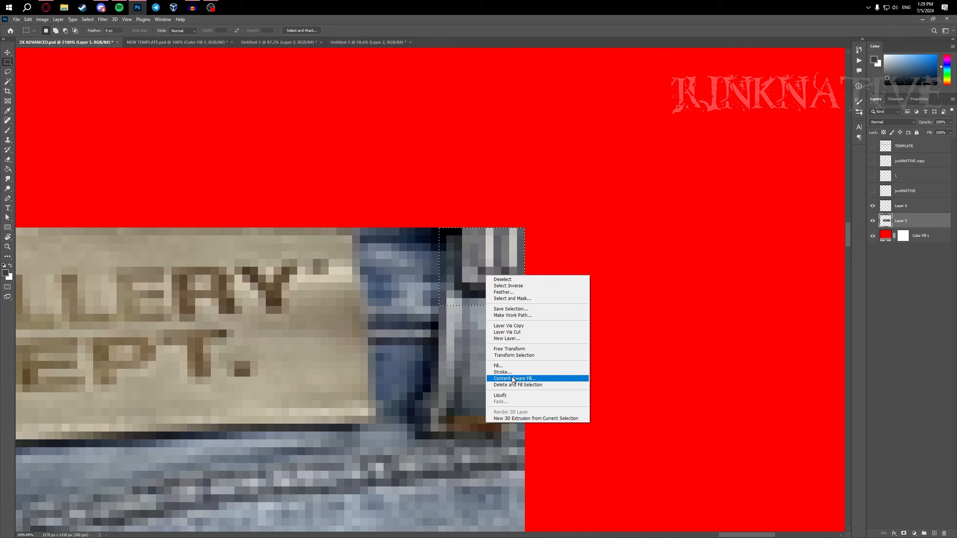
click(562, 375)
key(Escape)
- Hide the red Color Fill 1 background layer to leave the jeans texture on transparency
scroll(618, 360, down, 10)
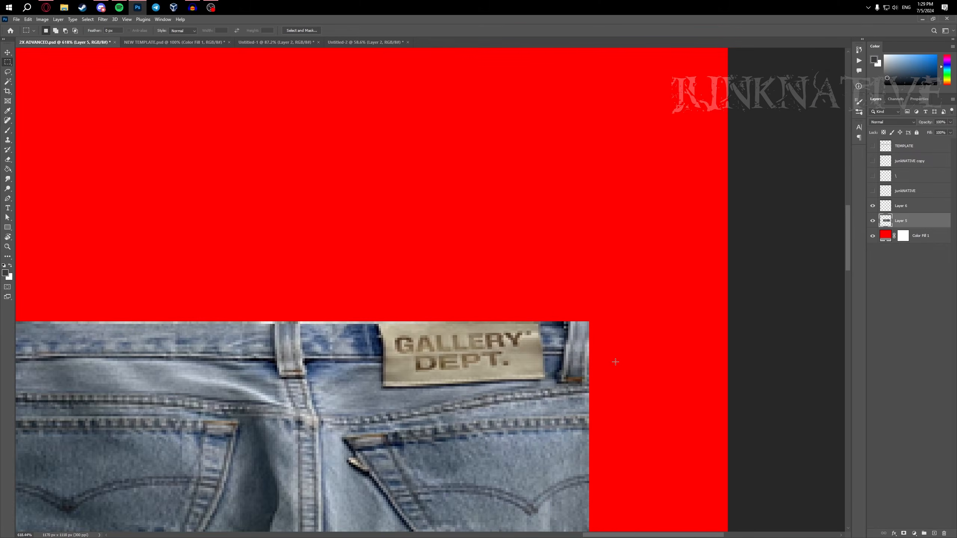
scroll(614, 364, down, 3)
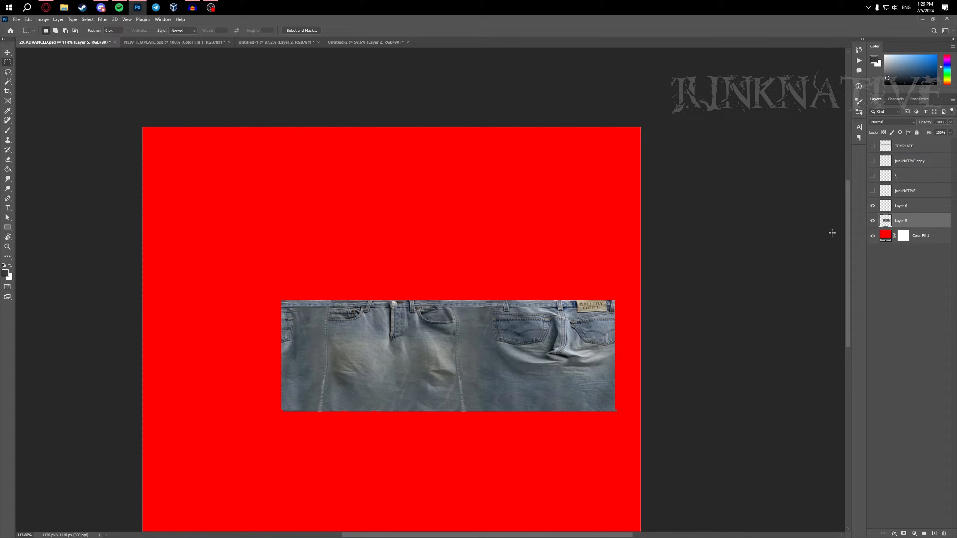
scroll(729, 256, down, 2)
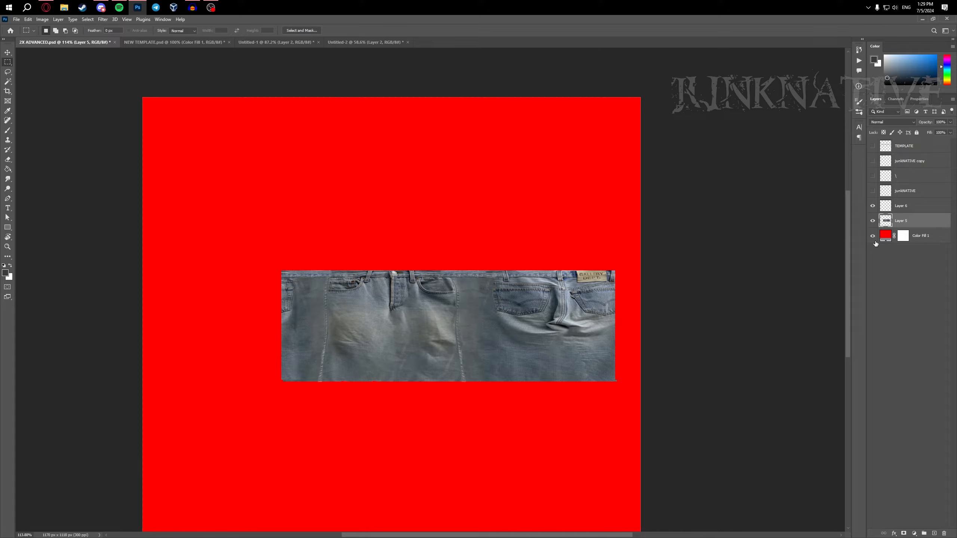
click(873, 237)
scroll(414, 219, down, 2)
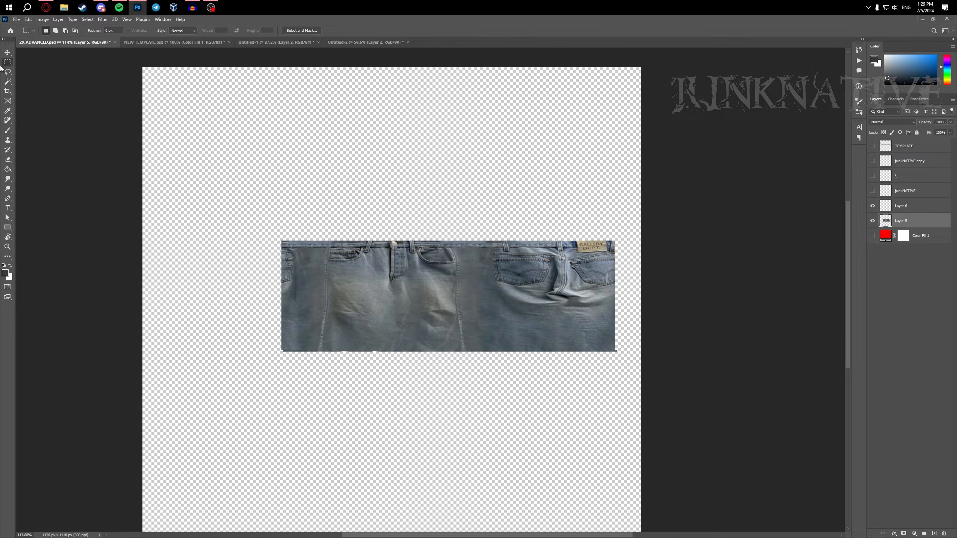
- Export the jeans texture with Save for Web as a transparent PNG-24 at 1170 × 1118 px
click(16, 20)
mouse_move(42, 134)
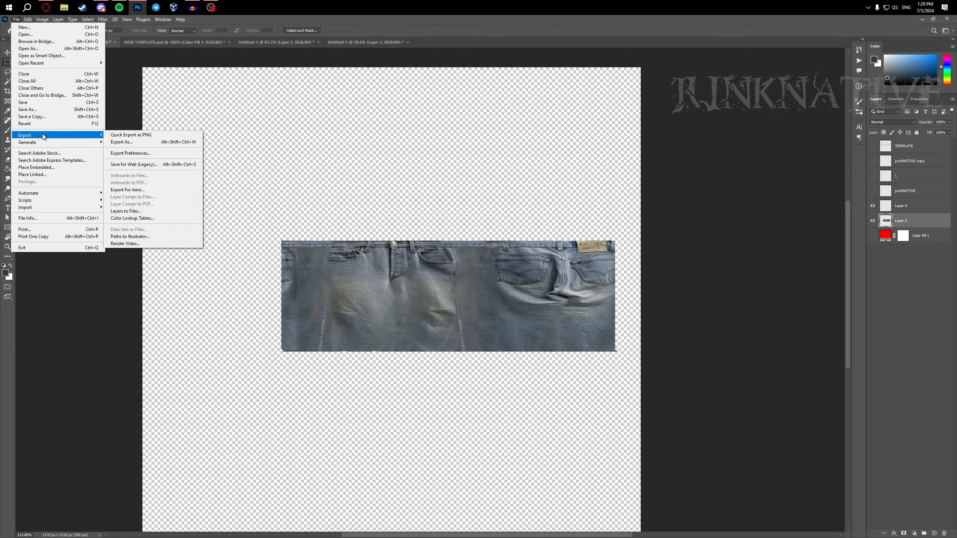
click(112, 165)
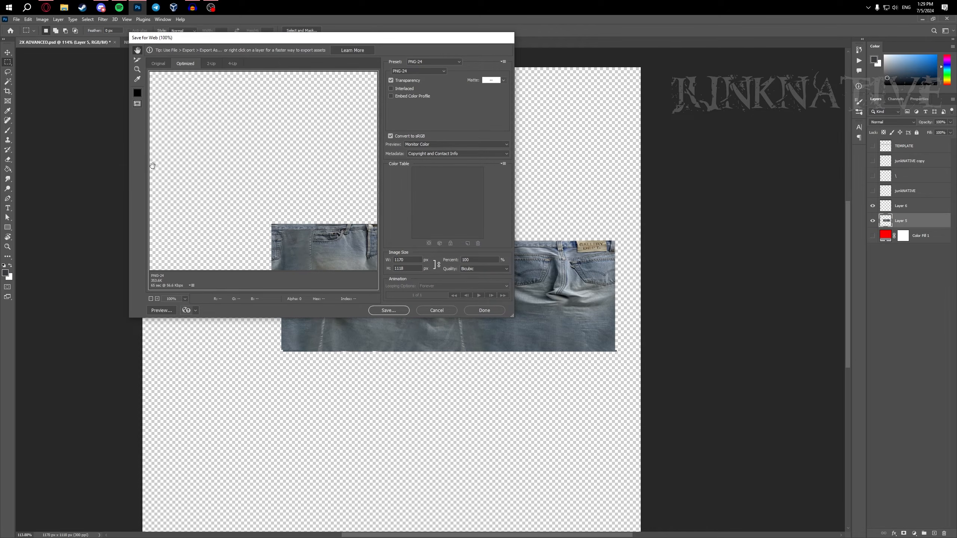
click(159, 64)
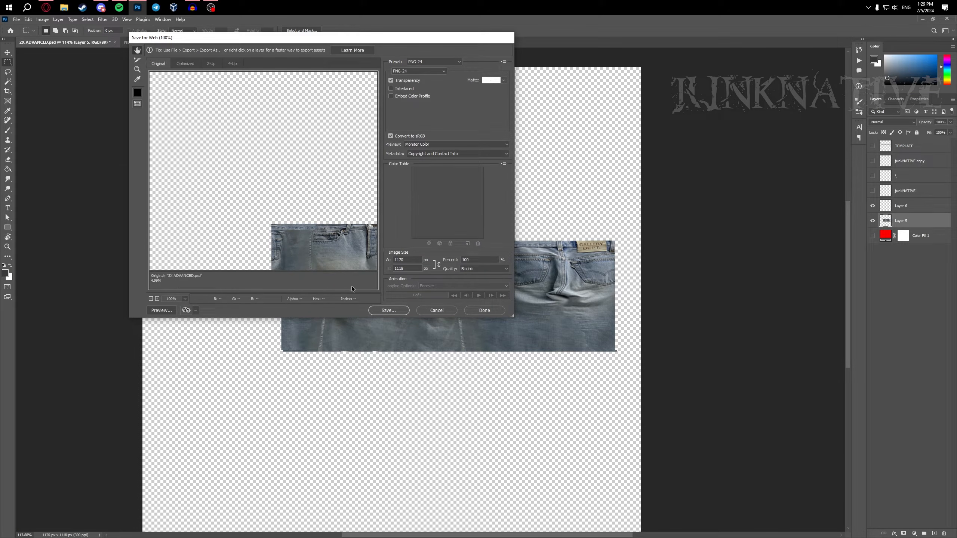
click(390, 310)
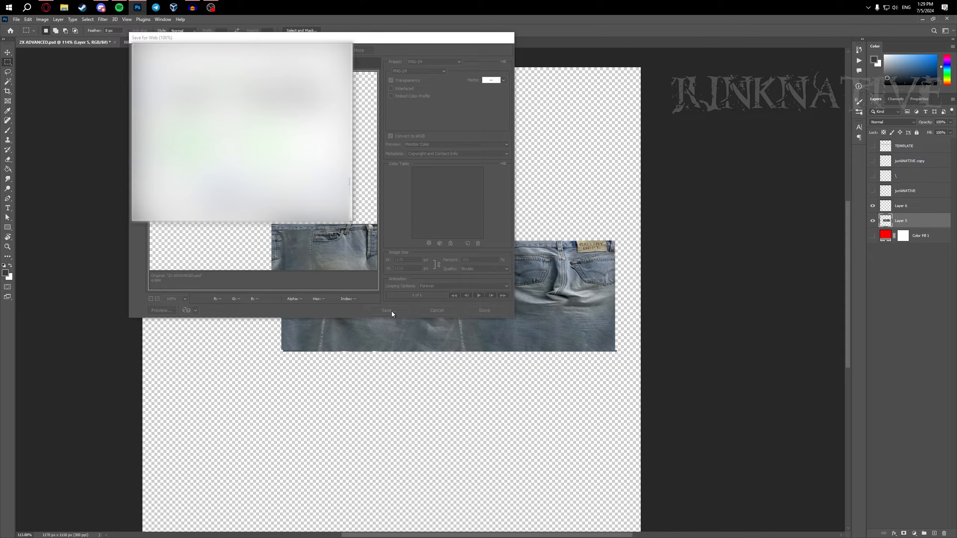
key(Return)
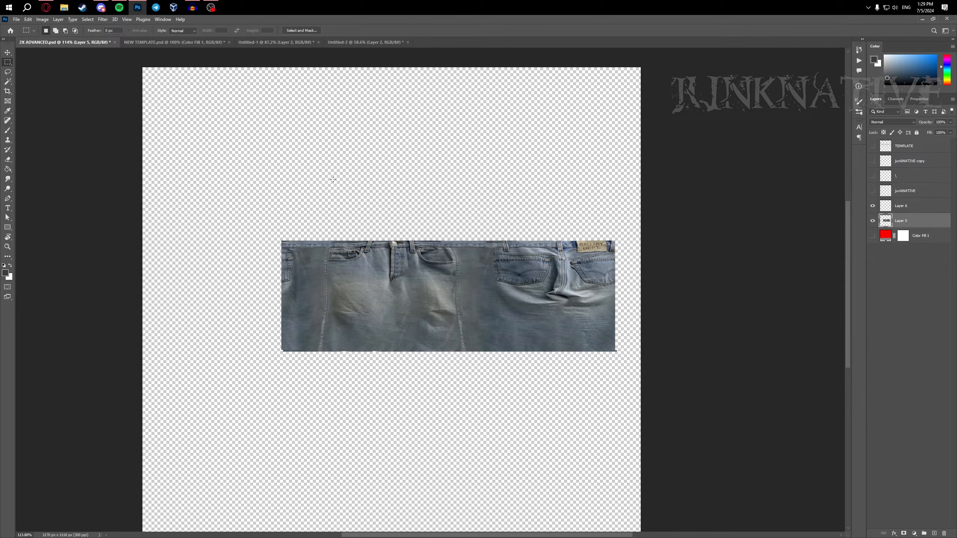
- Launch paint.net and open the exported image sdvg.png
key(super)
text(jpeg)
key(Return)
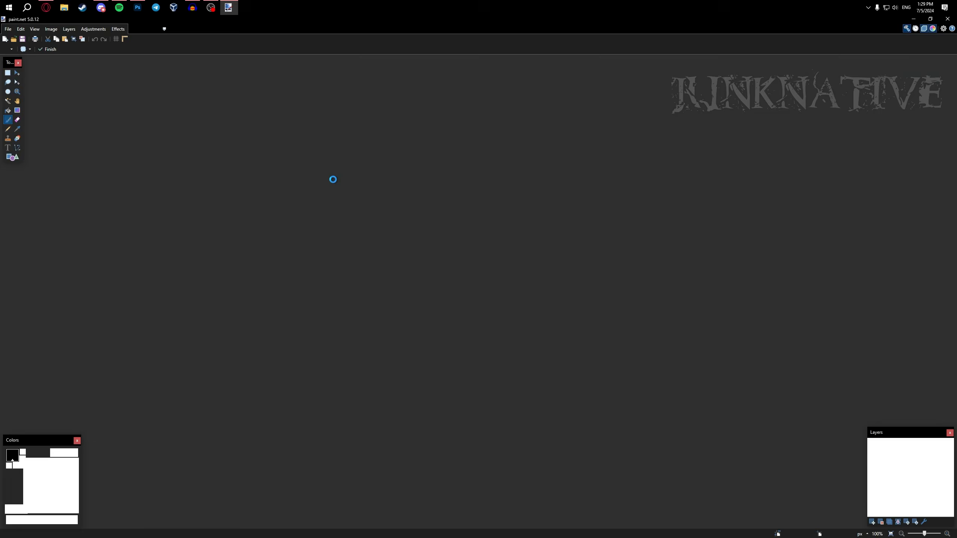
click(23, 49)
click(23, 50)
key(ctrl+o)
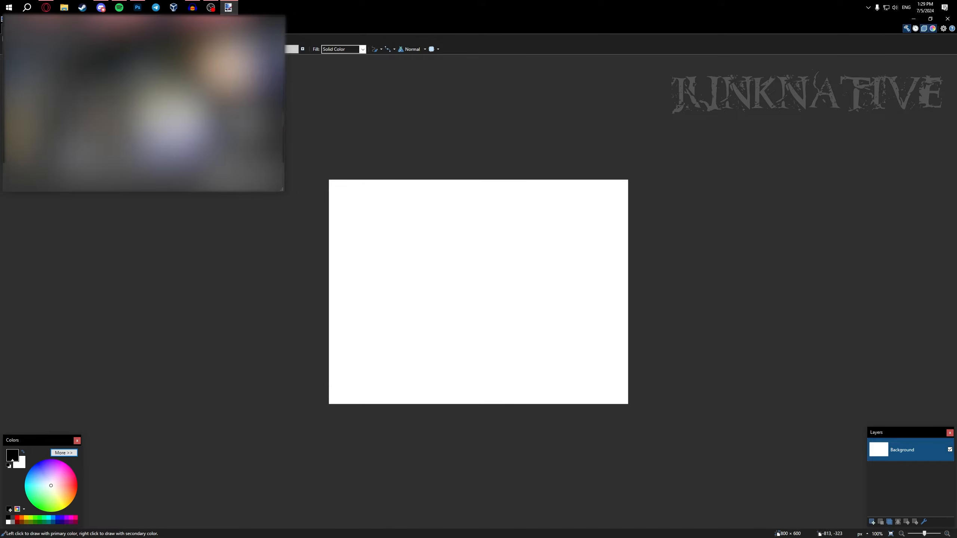
key(Return)
- Resize the image to 585 pixels wide at 300 pixels/inch, maintaining its aspect ratio
click(51, 29)
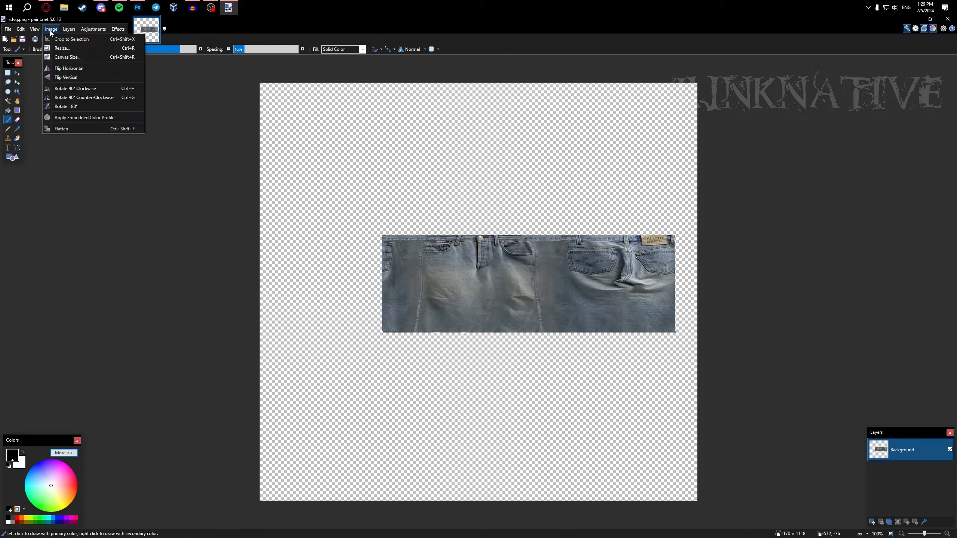
click(62, 47)
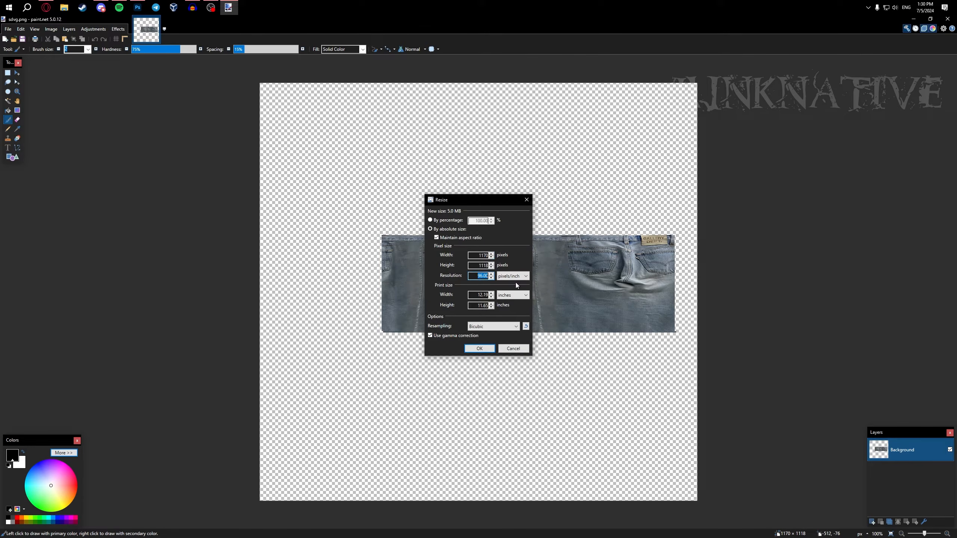
text(300)
text(585)
key(Return)
scroll(525, 257, up, 5)
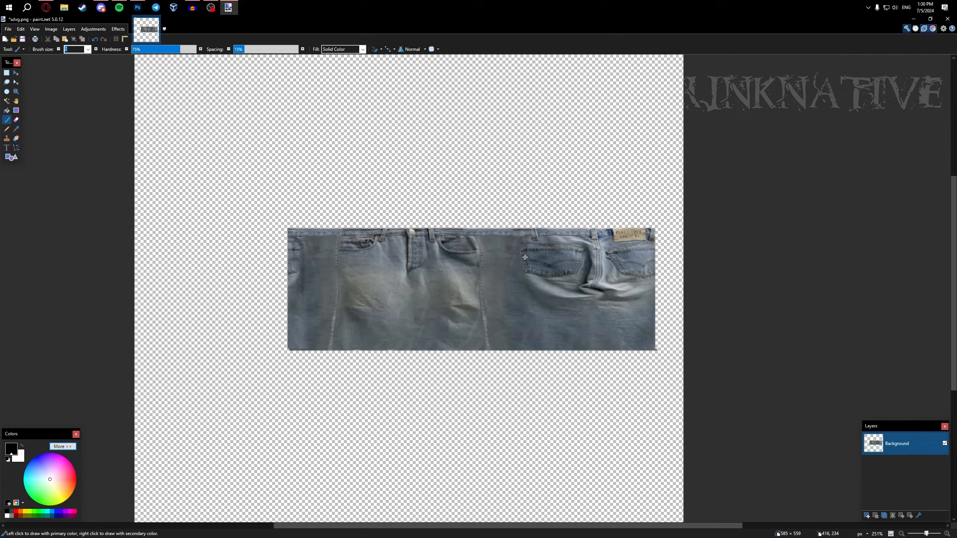
- Sharpen the resized jeans texture with Sharpen+ at its default settings, and save sdvg.png with the default PNG configuration
click(118, 30)
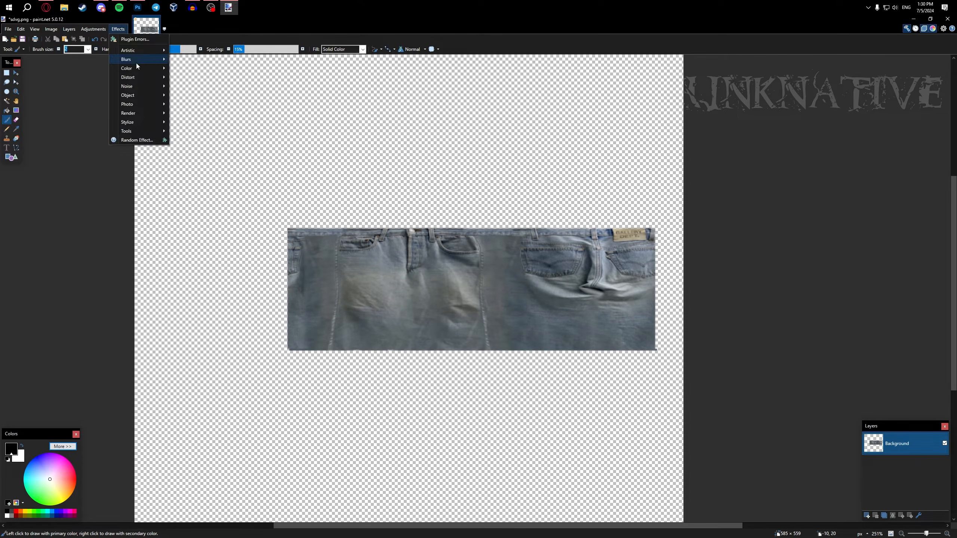
mouse_move(139, 106)
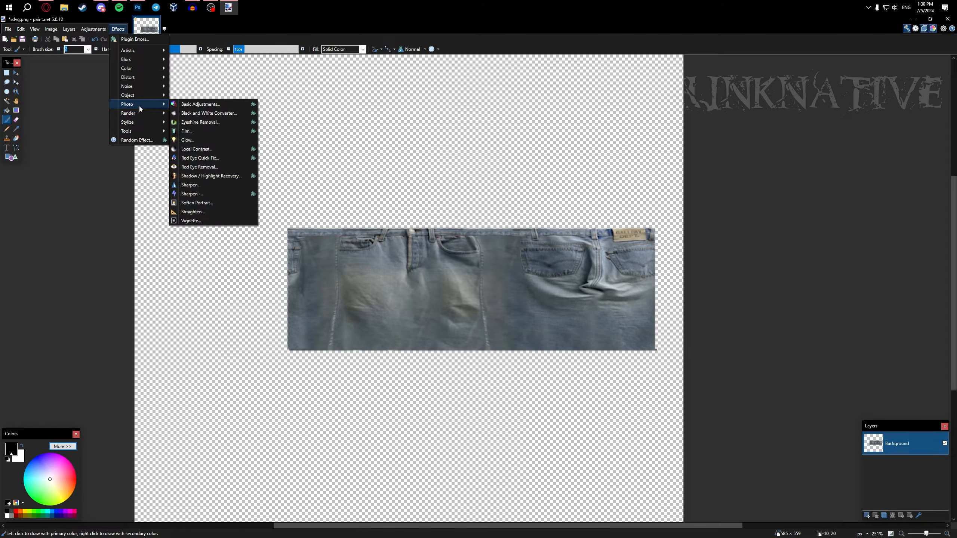
click(200, 195)
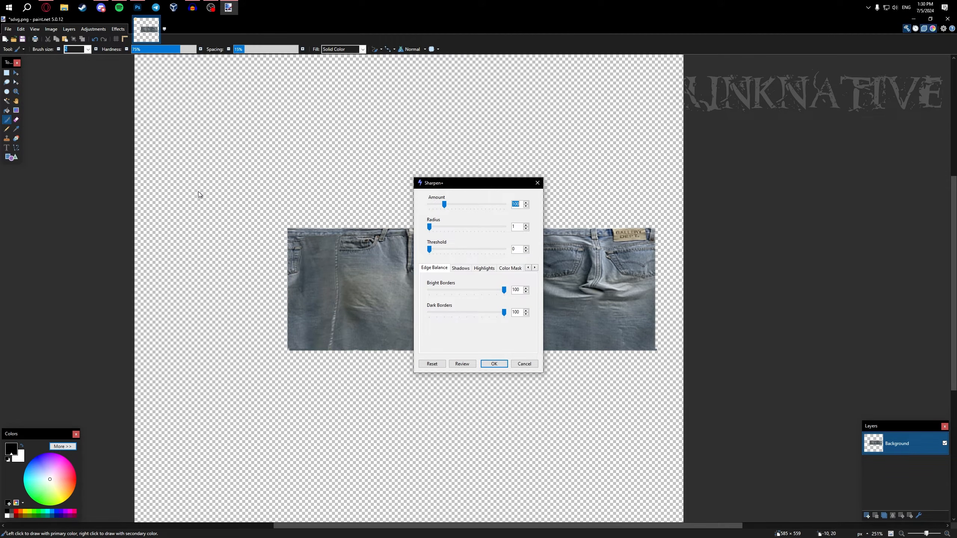
click(489, 365)
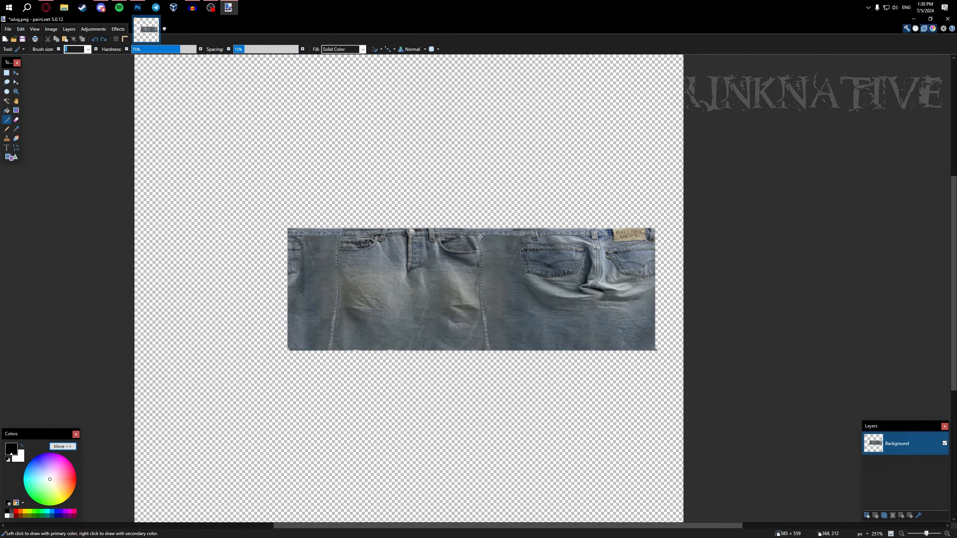
key(ctrl+s)
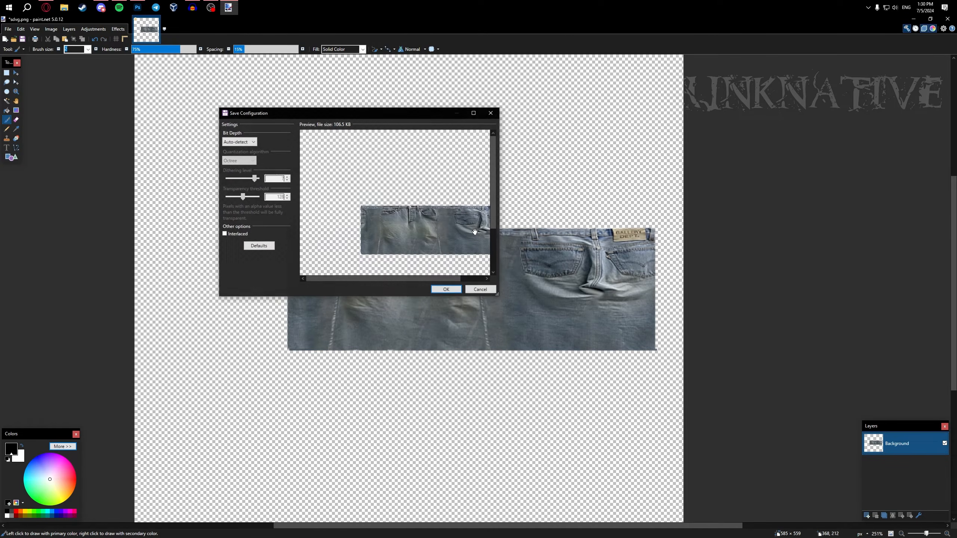
click(446, 289)
- Switch back to Photoshop and open ADVANCED TEMPLATE.psd
click(137, 7)
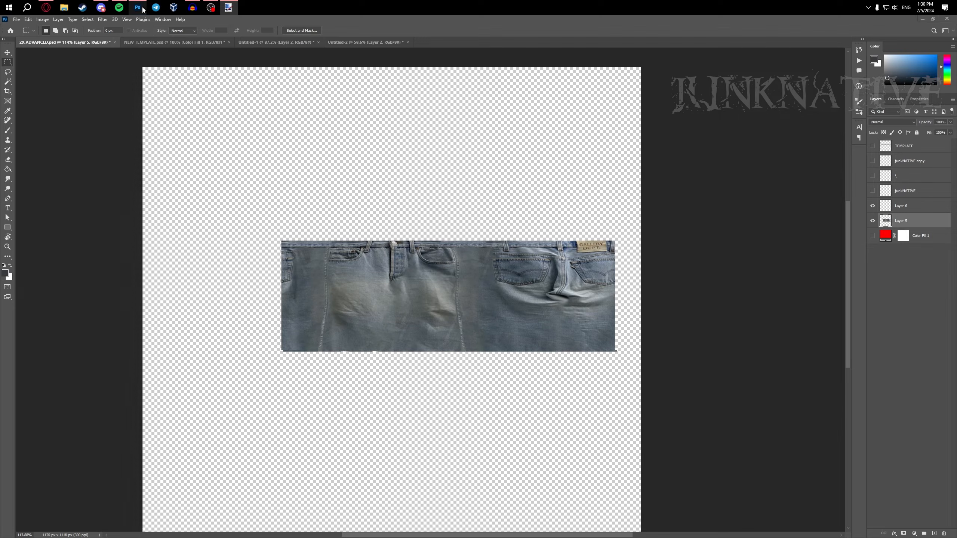
click(16, 19)
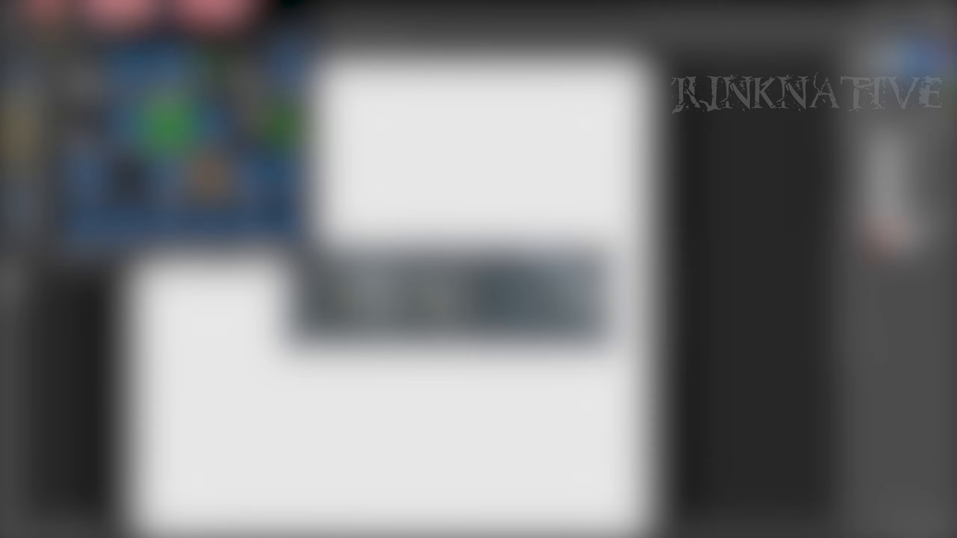
drag(151, 6, 206, 45)
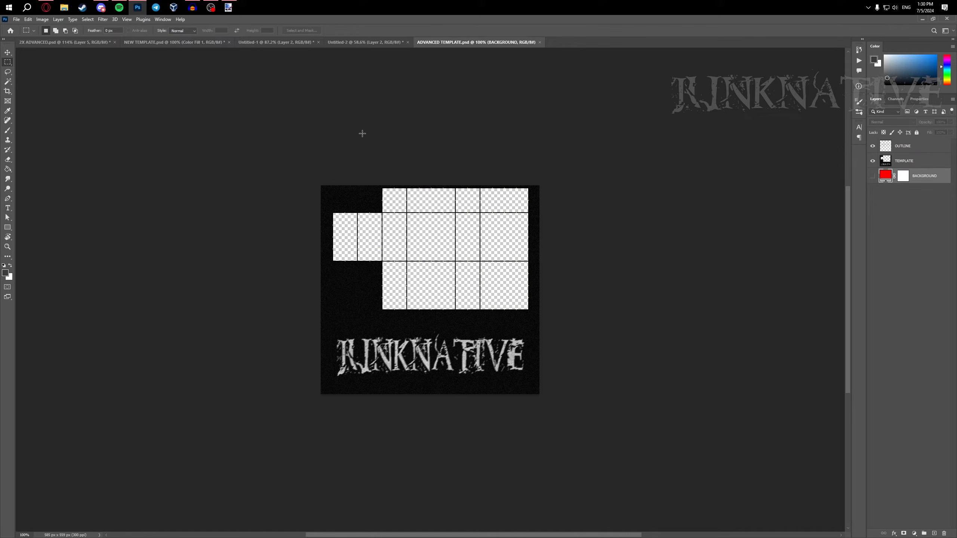
- Open sdvg.png, and close 2X ADVANCED.psd, Untitled-1 and Untitled-2 without saving
click(16, 19)
key(Escape)
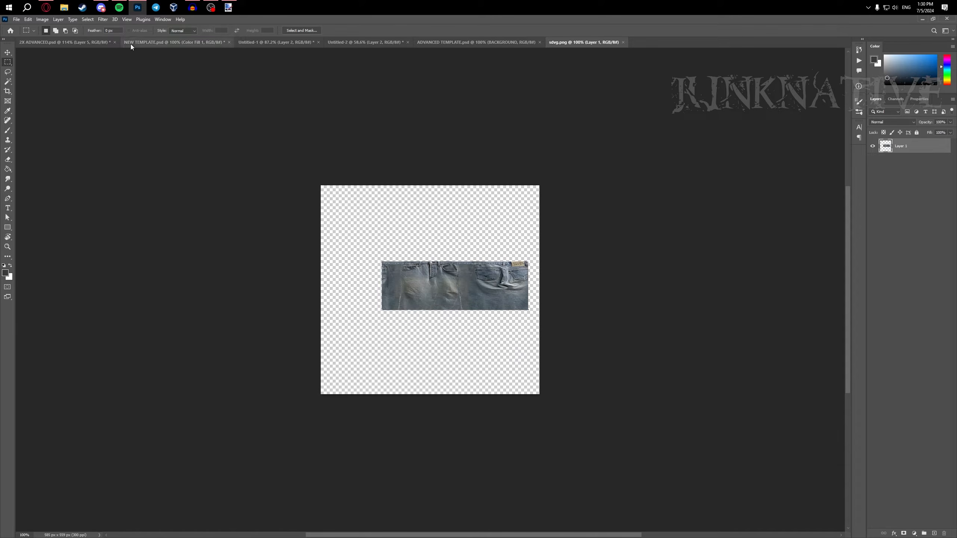
click(97, 39)
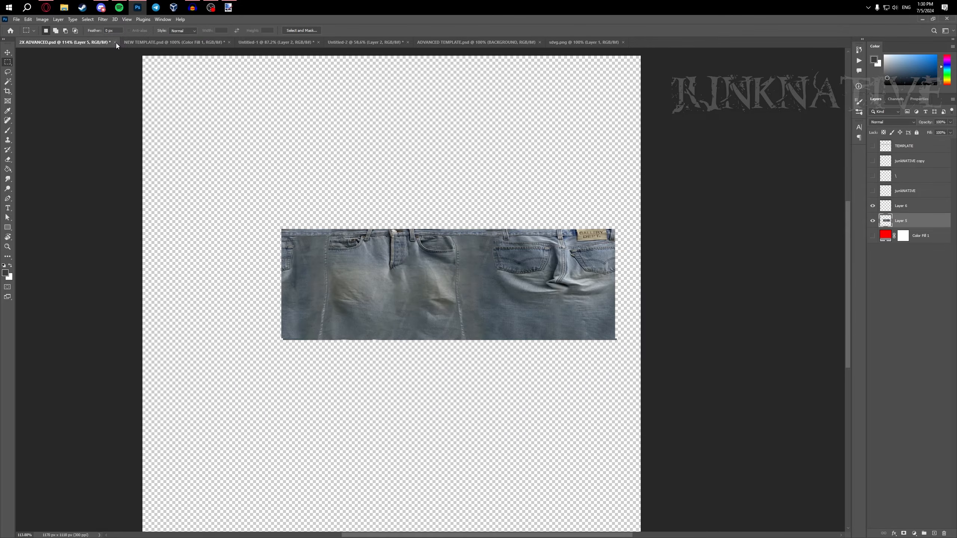
click(115, 42)
click(474, 207)
click(189, 42)
click(213, 42)
click(193, 42)
click(214, 42)
click(468, 208)
click(199, 42)
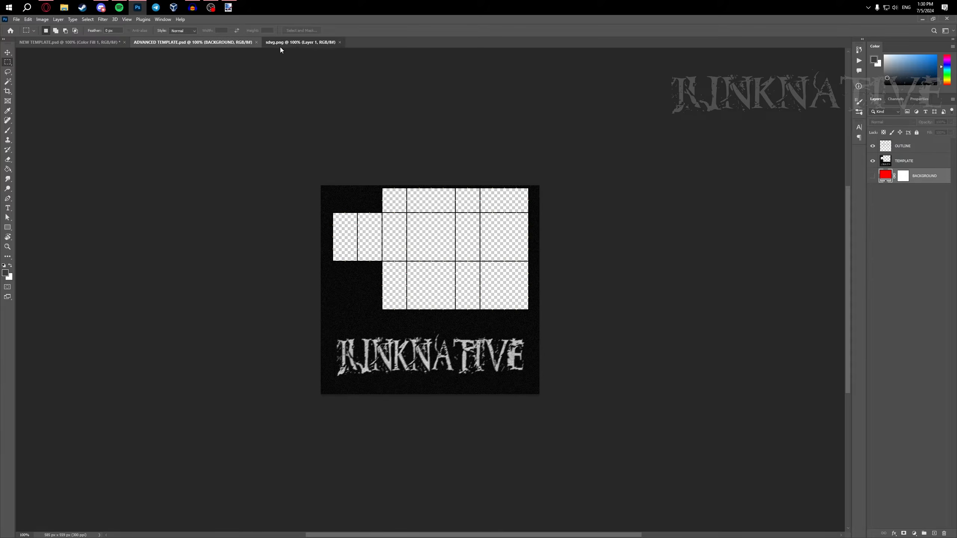
- Copy the entire jeans image from sdvg.png and paste it into ADVANCED TEMPLATE.psd above the BACKGROUND layer
click(280, 46)
click(205, 43)
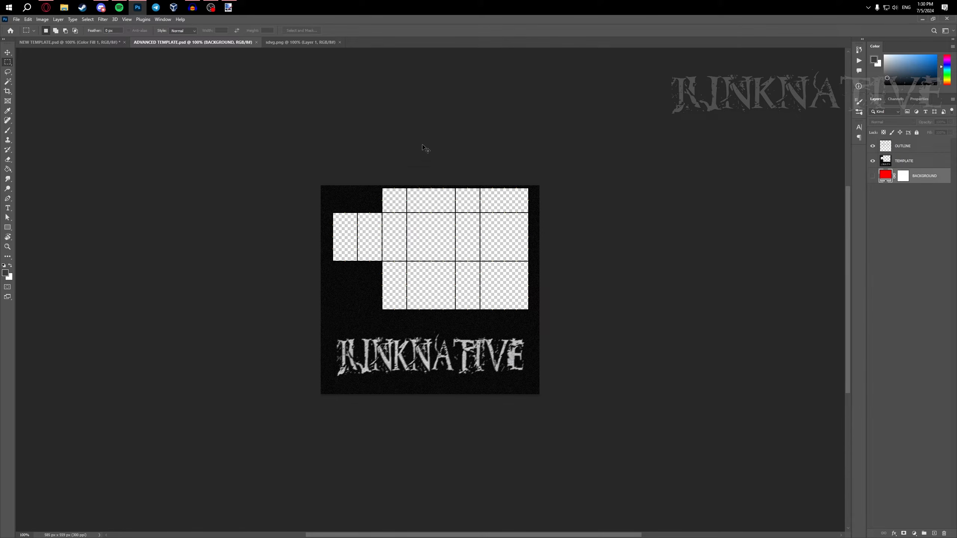
click(303, 43)
key(ctrl+a)
key(ctrl+c)
click(236, 42)
key(ctrl+v)
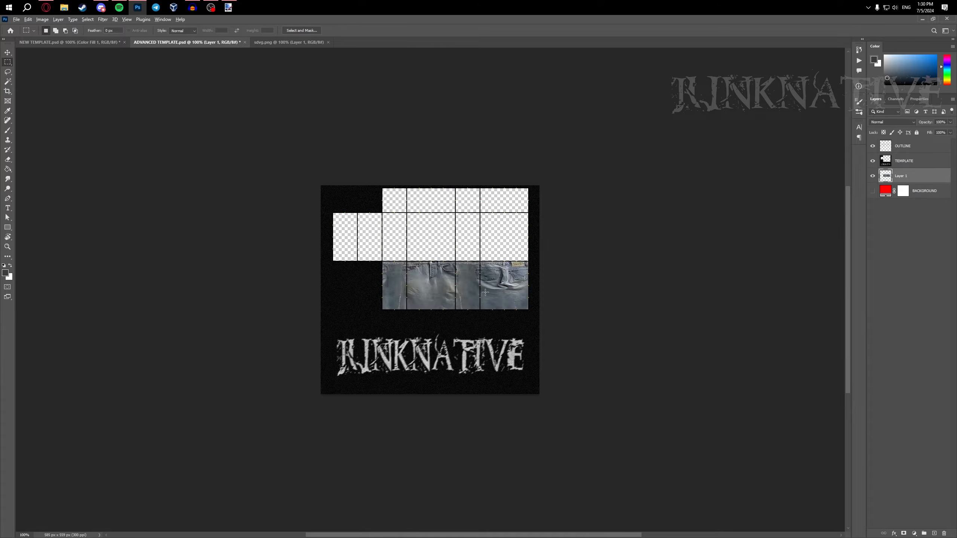
- Examine how the jeans texture fits the template's lower panels, showing and hiding the red BACKGROUND layer for comparison
scroll(438, 296, up, 5)
scroll(437, 297, up, 5)
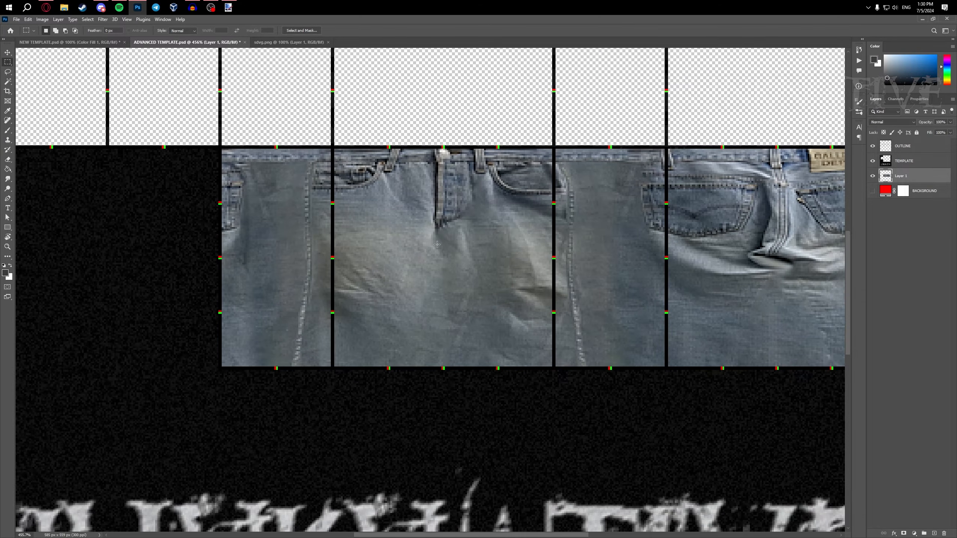
scroll(440, 211, down, 3)
scroll(447, 374, up, 6)
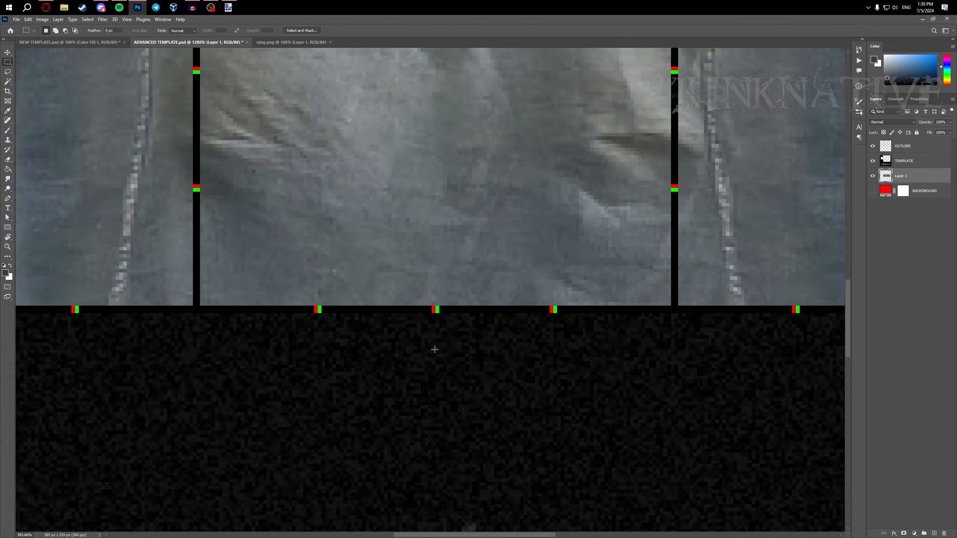
scroll(433, 355, down, 5)
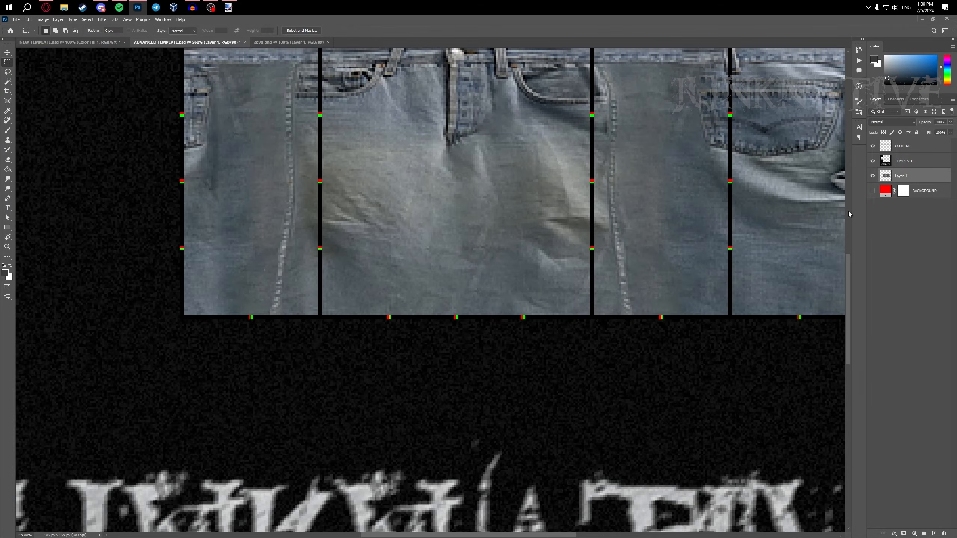
click(875, 193)
scroll(651, 285, down, 3)
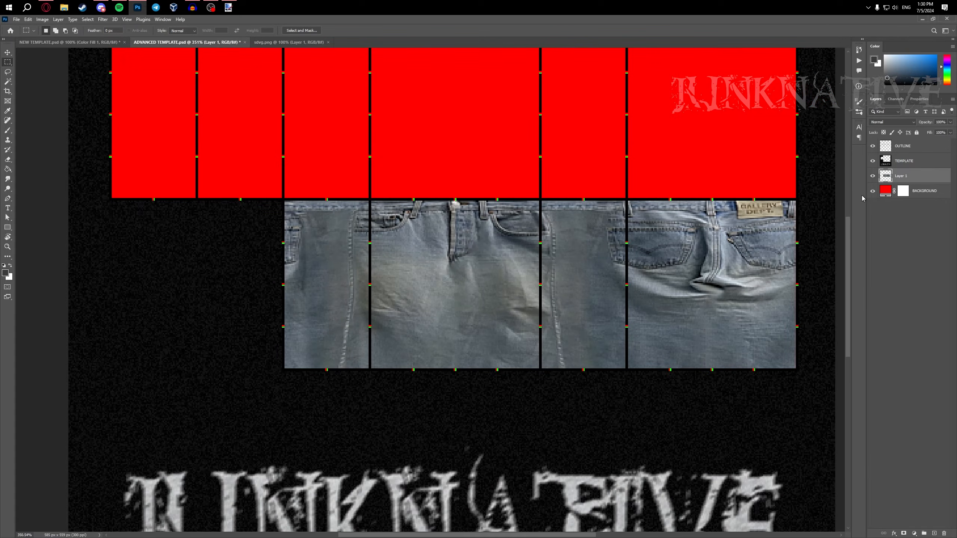
click(873, 191)
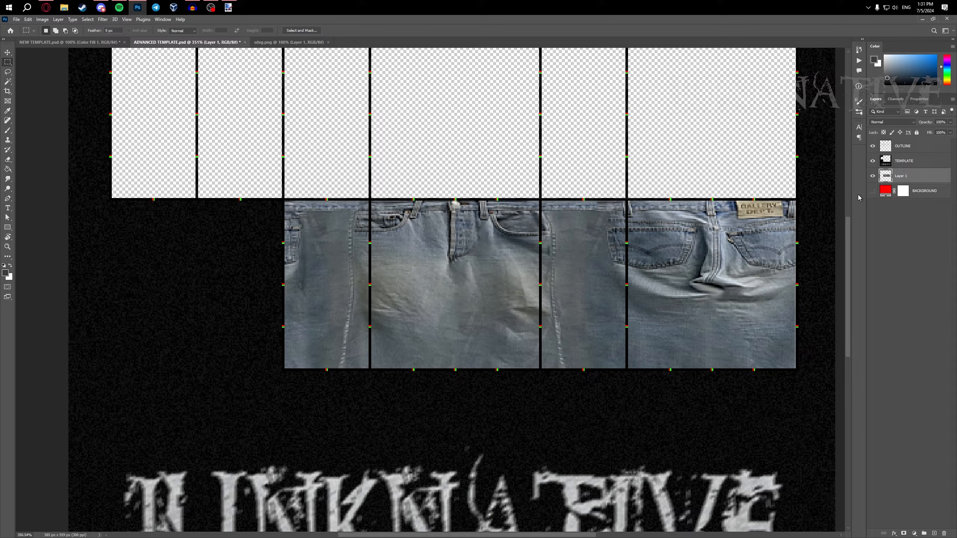
- Select and copy the left part of the jeans texture, from its outer edge to the front centre line
scroll(259, 223, up, 1)
drag(250, 213, 476, 398)
scroll(450, 363, up, 8)
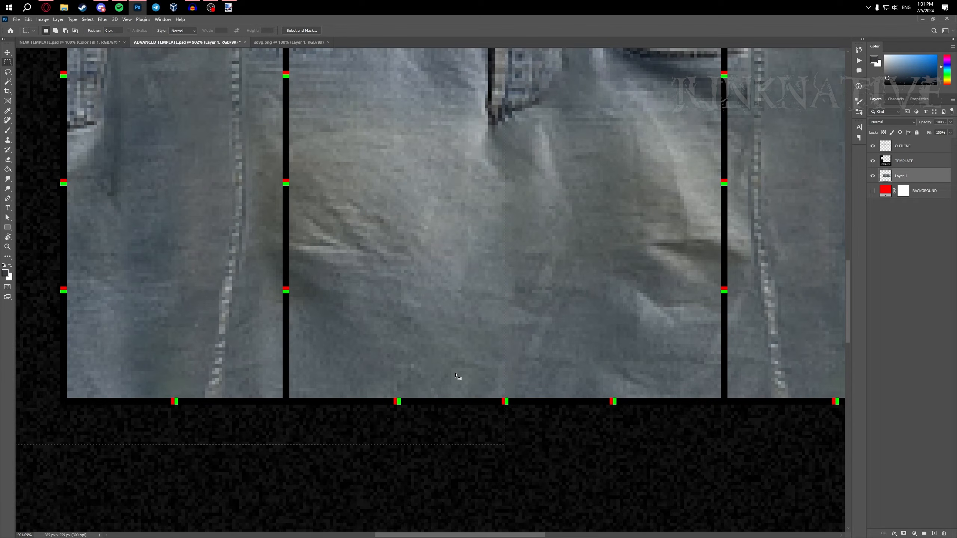
scroll(470, 413, down, 6)
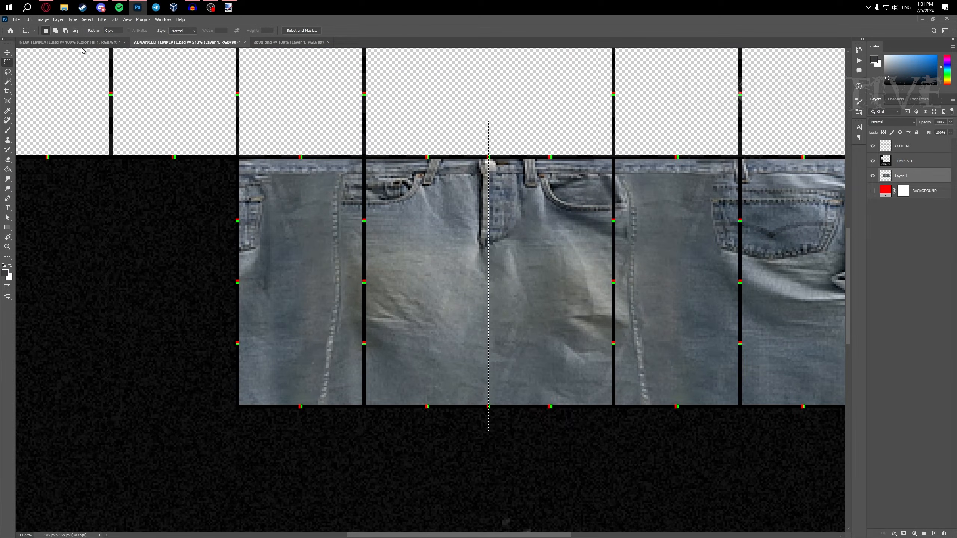
- Switch to NEW TEMPLATE.psd and show its OUTLINE layer and red Color Fill 1 layer
click(83, 44)
scroll(427, 236, up, 4)
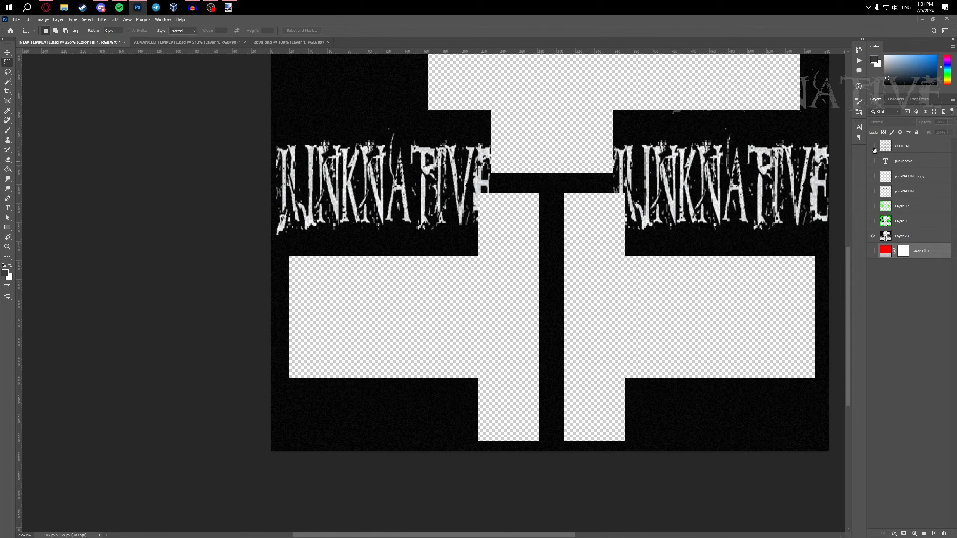
click(872, 146)
drag(718, 205, 633, 179)
click(873, 251)
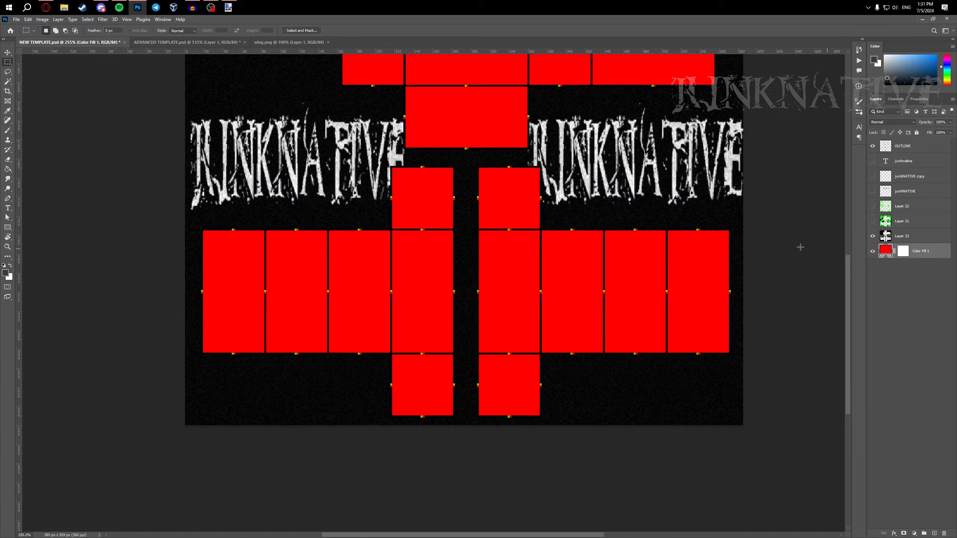
- Paste the copied jeans part and move it roughly over the third and fourth panels of the left-hand leg row
key(ctrl+v)
key(ctrl+t)
drag(425, 152, 410, 284)
scroll(410, 284, up, 1)
scroll(408, 283, up, 3)
key(Return)
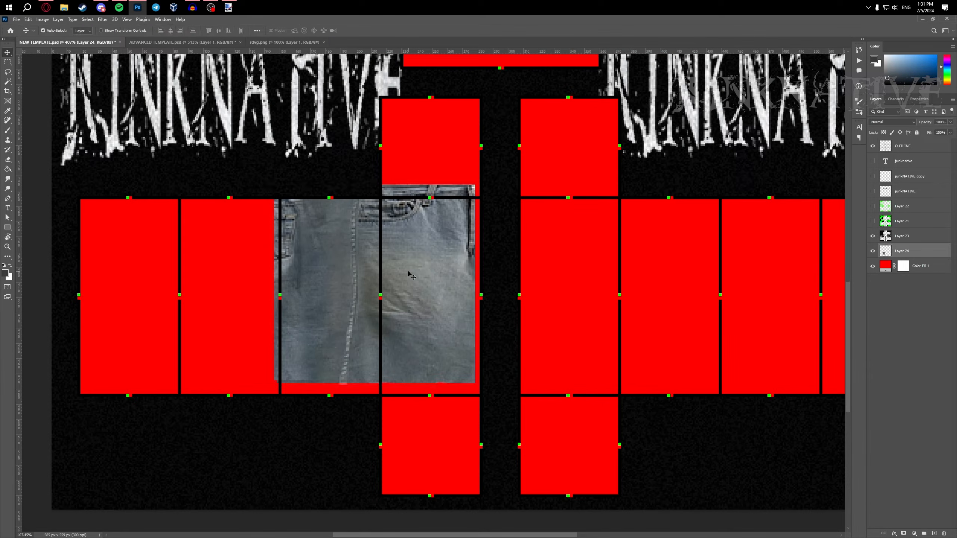
- Nudge the pasted jeans piece down and right until it fills the third and fourth panels of the left-hand leg row
key(Down)
key(Down)
key(Down)
key(Down)
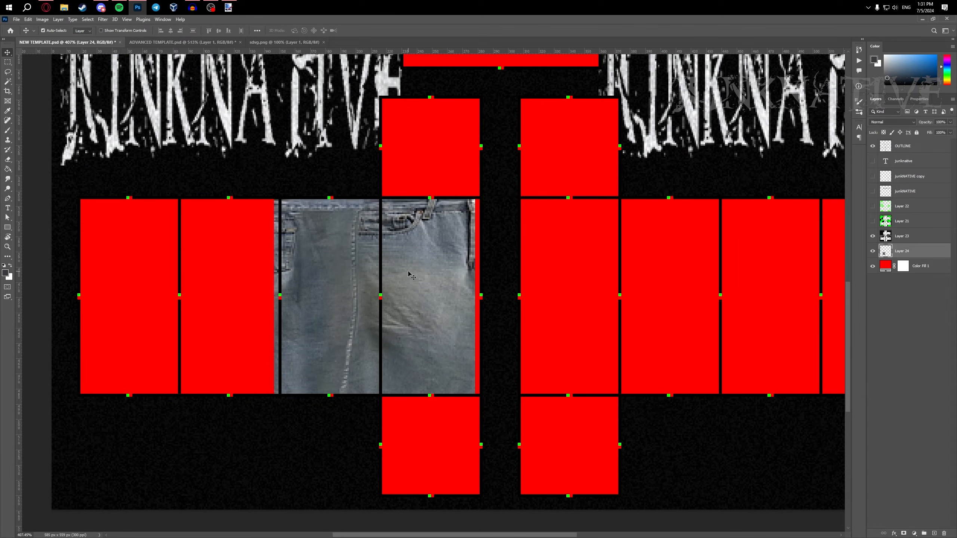
key(Right)
key(Right)
key(Right)
scroll(410, 274, down, 7)
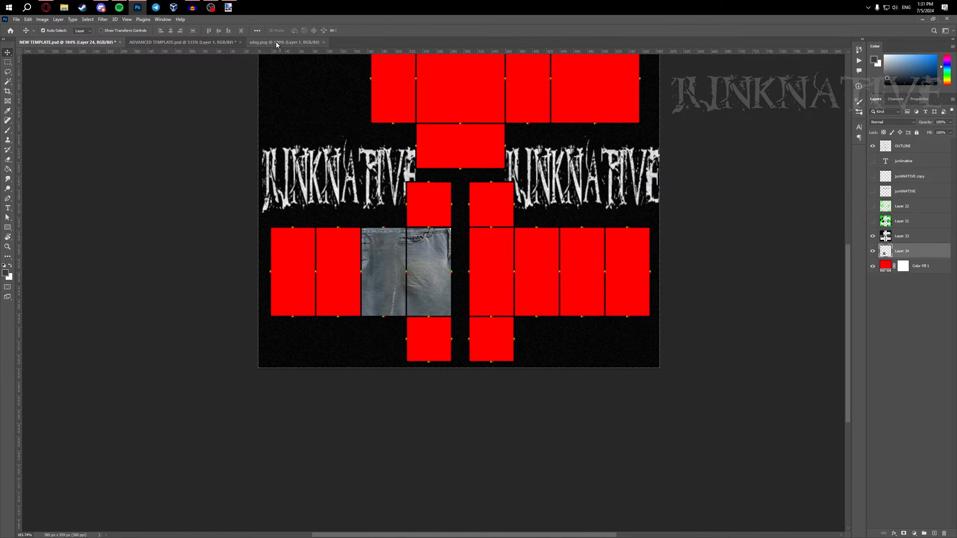
- Back in ADVANCED TEMPLATE.psd, select and copy the rest of the jeans texture, from the front centre line to its right edge
click(276, 42)
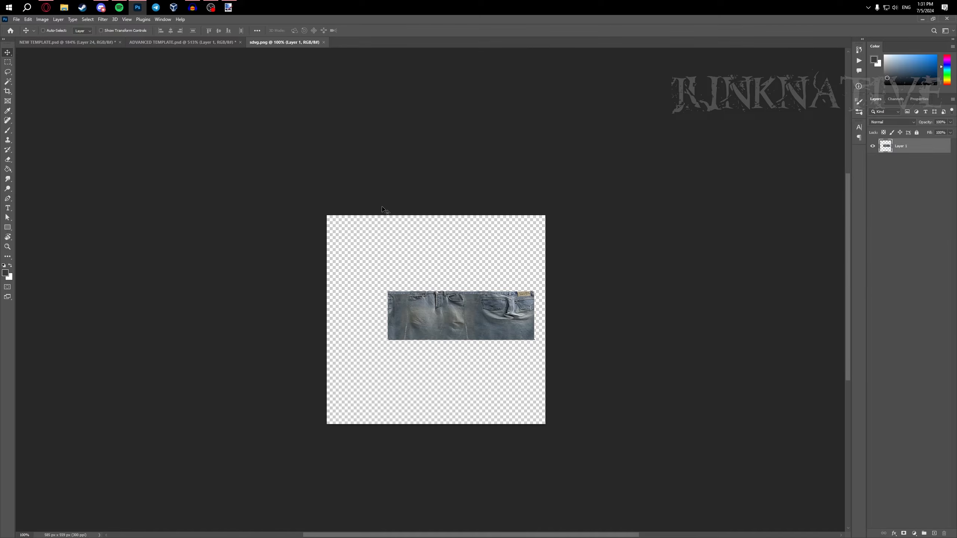
click(178, 41)
scroll(571, 249, down, 5)
key(m)
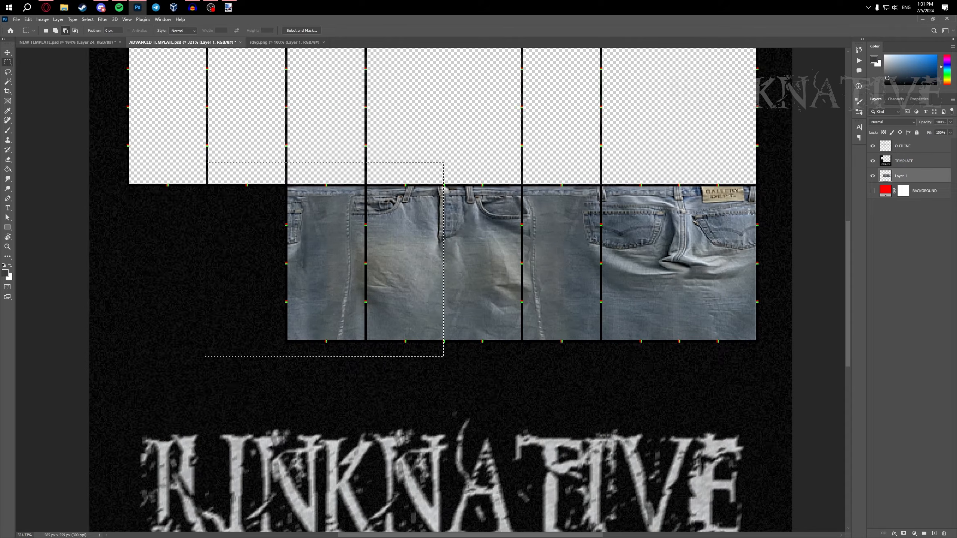
scroll(747, 211, up, 2)
drag(718, 178, 780, 242)
drag(408, 384, 408, 385)
scroll(433, 371, up, 3)
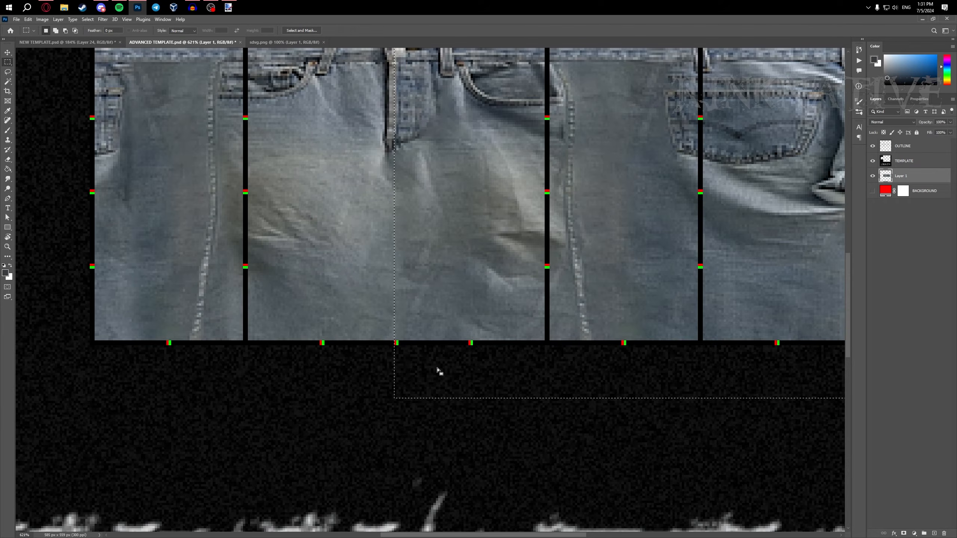
key(ctrl+c)
- Paste the right part of the jeans into NEW TEMPLATE.psd and move it over the right-hand leg row
click(67, 42)
key(ctrl+v)
key(ctrl+t)
drag(427, 245, 508, 337)
scroll(508, 338, up, 2)
- Nudge the right jeans piece until its waistband meets the panel tops and its front centre meets the row's inner edge
key(Down)
key(Down)
key(Down)
key(Down)
key(Down)
key(Down)
key(Down)
key(Down)
key(Down)
key(Right)
key(Right)
key(Right)
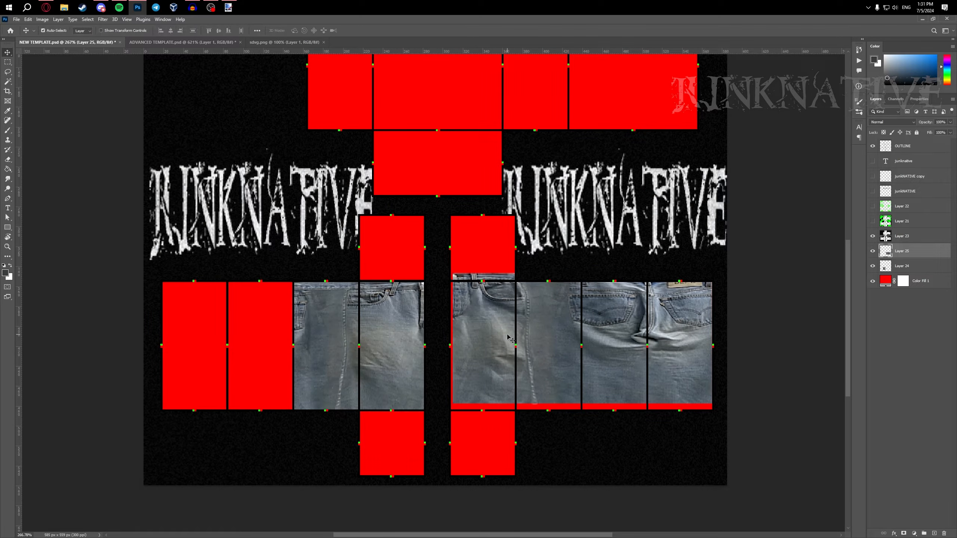
key(Return)
key(Left)
key(Left)
key(Left)
key(Left)
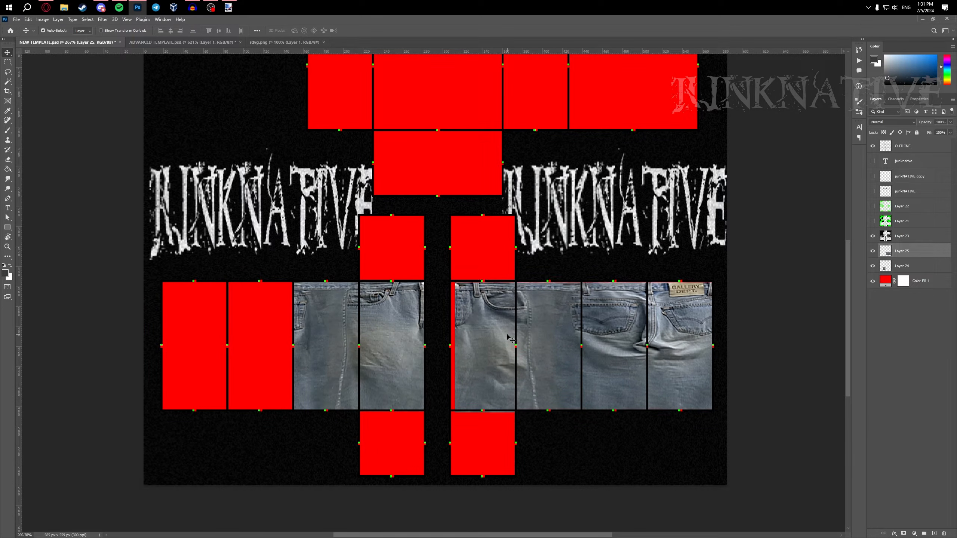
- Select and cut the back-pocket section with the GALLERY DEPT. label from the last panel of the right-hand leg row
scroll(652, 338, up, 3)
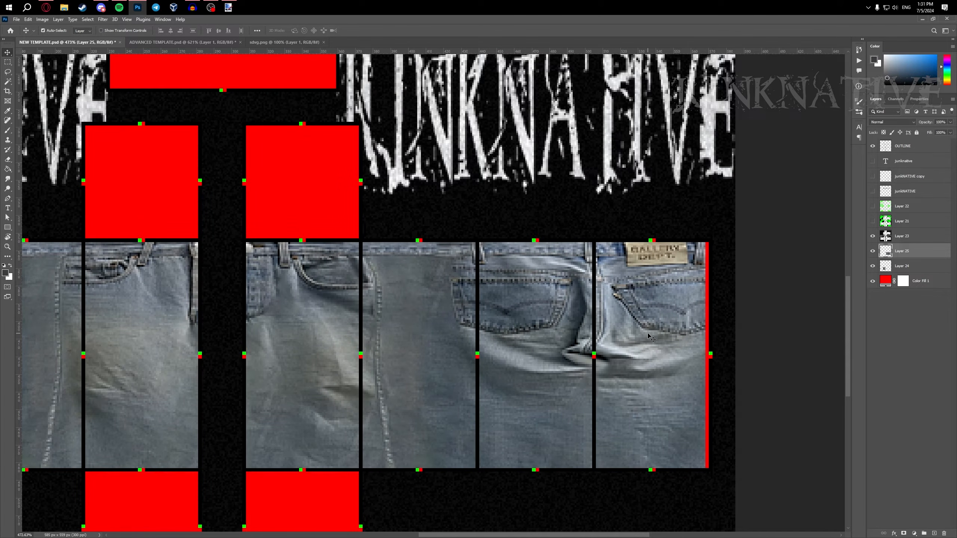
scroll(651, 338, down, 2)
scroll(679, 320, up, 1)
scroll(591, 319, up, 2)
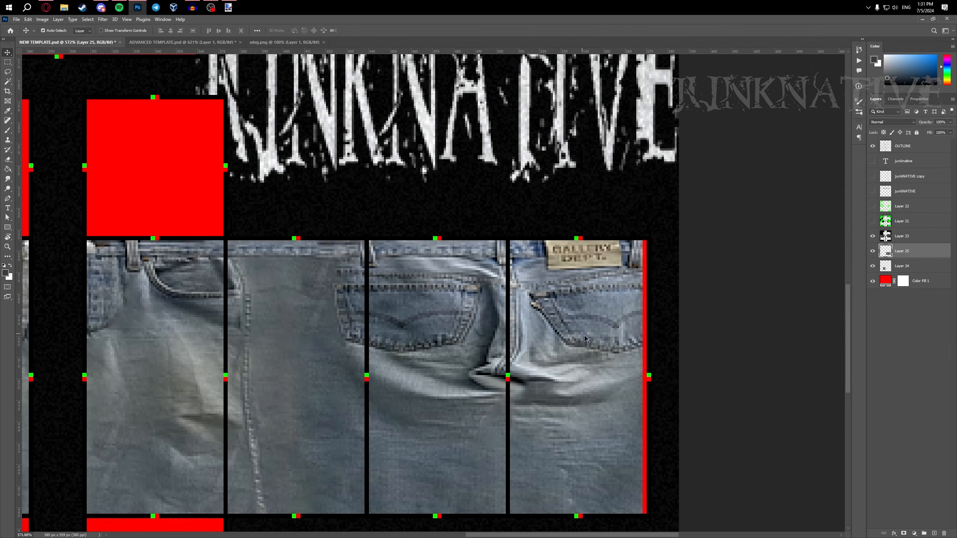
drag(663, 157, 508, 483)
scroll(513, 316, up, 2)
scroll(516, 304, down, 3)
key(ctrl+x)
- Paste the cut back-pocket section and move it over the second panel of the left-hand leg row
key(ctrl+v)
key(ctrl+t)
drag(581, 313, 145, 295)
scroll(145, 294, up, 1)
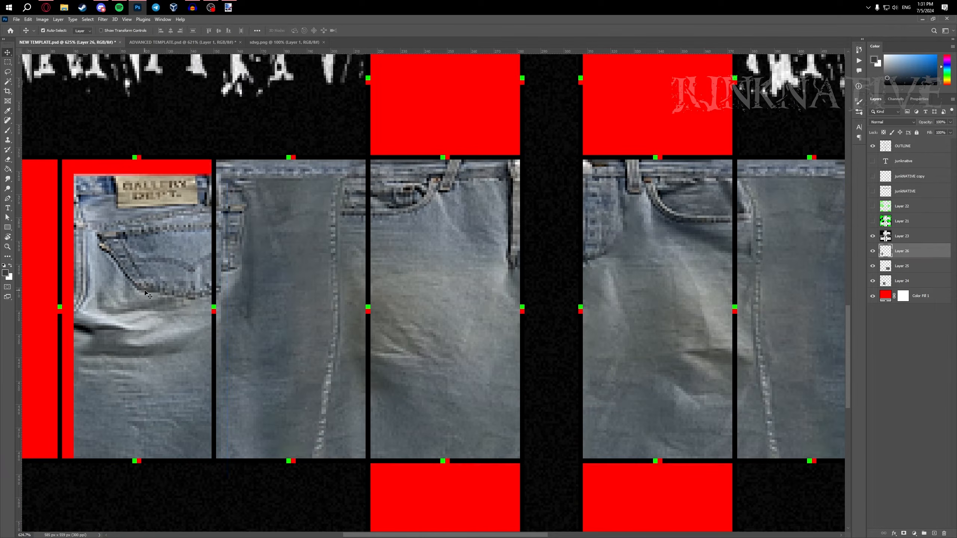
- Nudge the back-pocket section up and sideways so it lines up with the waistband and the adjoining side panel
key(Left)
key(Left)
key(Left)
key(Left)
key(Left)
key(Up)
key(Up)
key(Up)
key(Up)
key(Up)
key(Up)
key(Up)
key(Right)
key(Right)
key(Right)
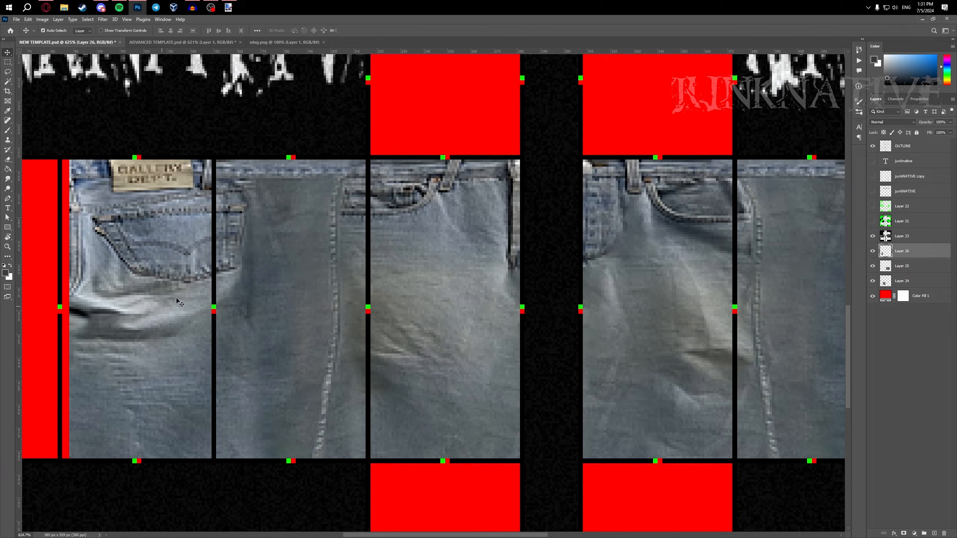
- Hide the OUTLINE layer and nudge the back-pocket section left against the adjoining jeans piece to match the seam
click(873, 148)
key(Left)
key(Right)
key(Left)
scroll(474, 183, down, 5)
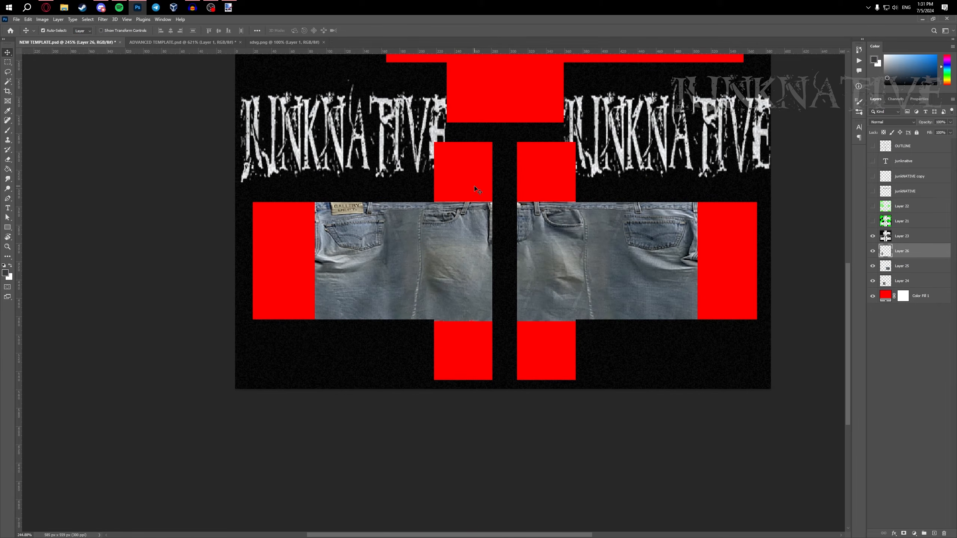
- Merge the three jeans layers into one, and show the OUTLINE layer to check both leg rows against the panels
scroll(474, 187, down, 2)
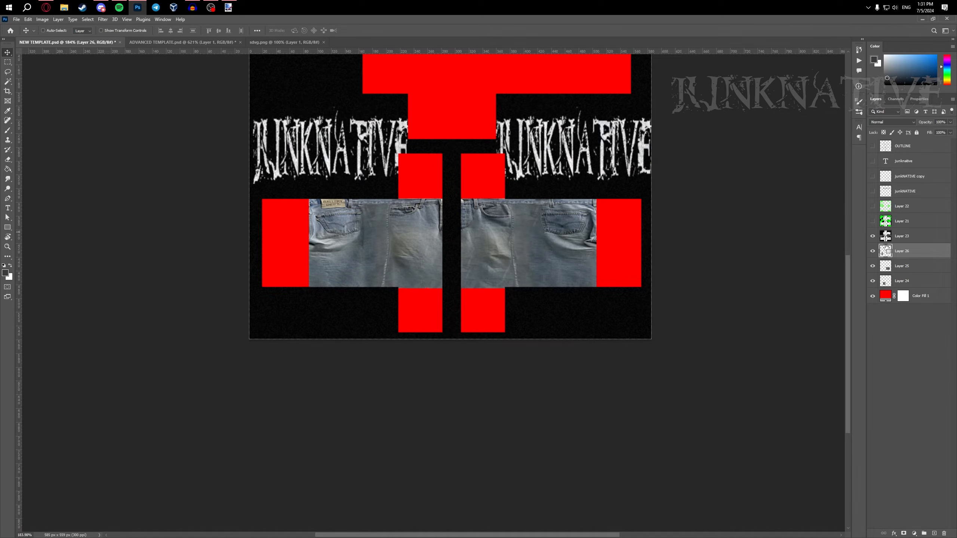
scroll(520, 170, up, 3)
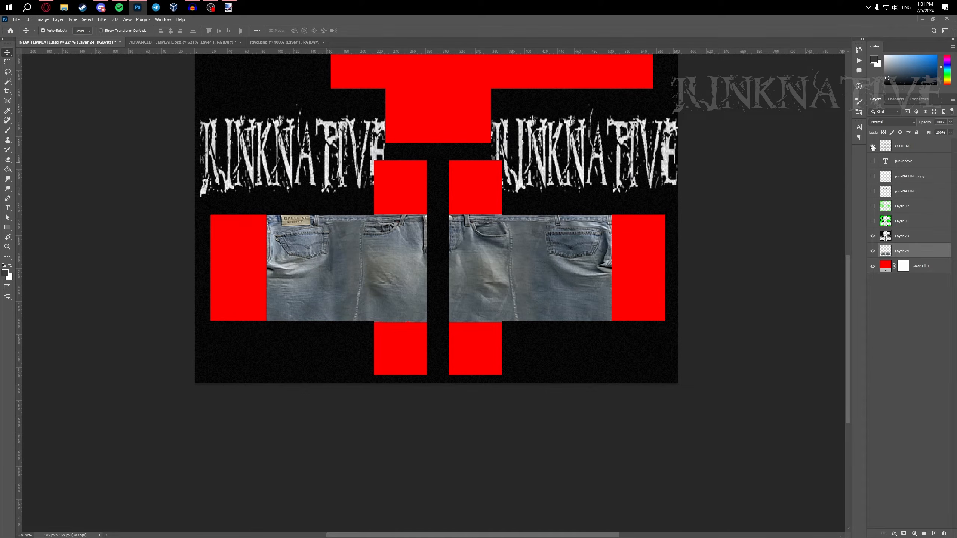
click(873, 146)
scroll(298, 268, up, 3)
scroll(298, 268, down, 3)
scroll(298, 268, up, 5)
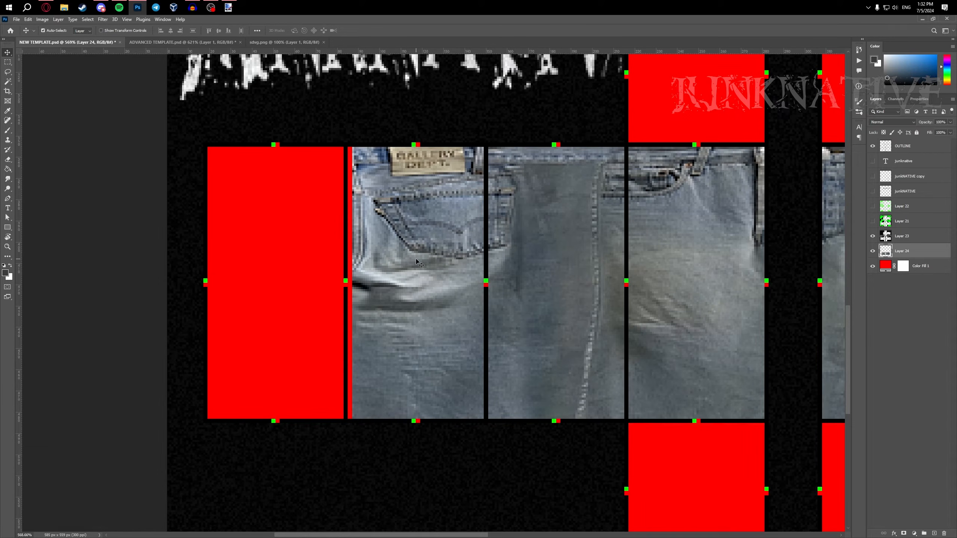
scroll(416, 262, down, 4)
drag(784, 282, 663, 282)
scroll(633, 282, up, 5)
- Hide the OUTLINE layer and select the empty outermost panels of both leg rows with the Rectangular Marquee
key(m)
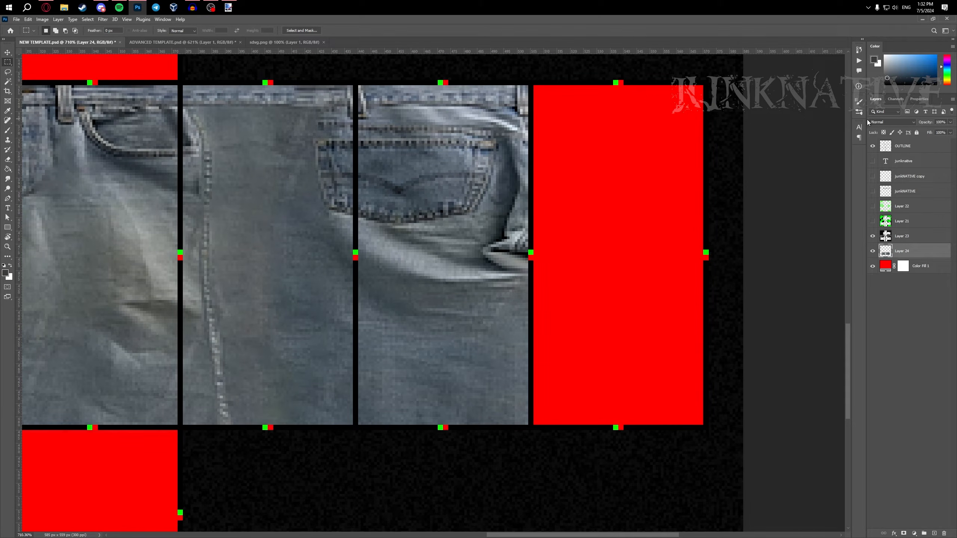
click(872, 147)
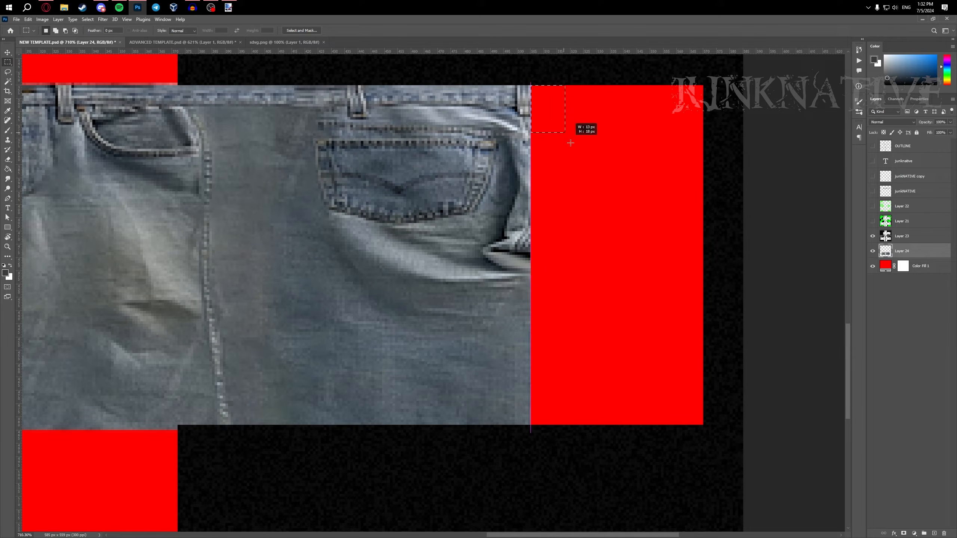
drag(681, 397, 705, 425)
scroll(705, 425, down, 2)
drag(25, 253, 665, 283)
scroll(282, 149, up, 1)
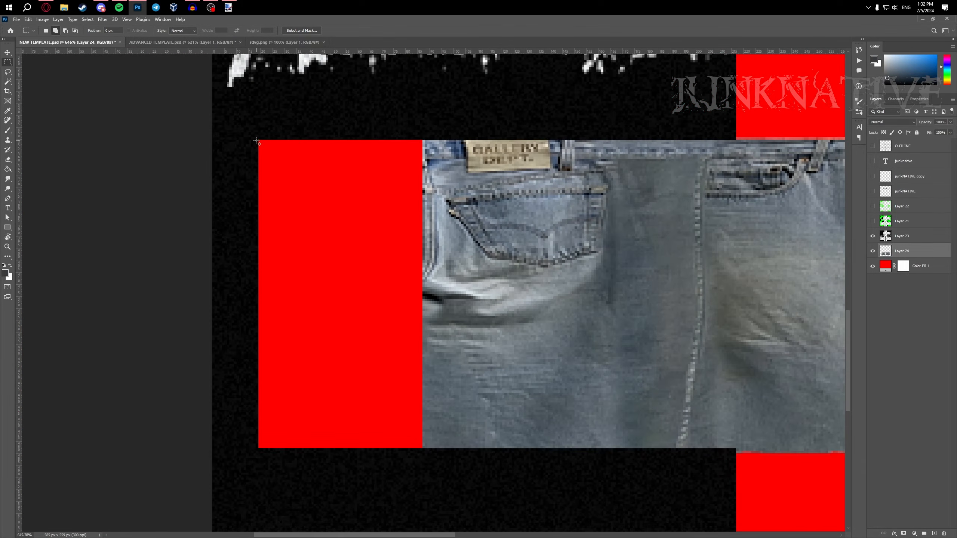
drag(260, 141, 424, 439)
scroll(344, 379, down, 6)
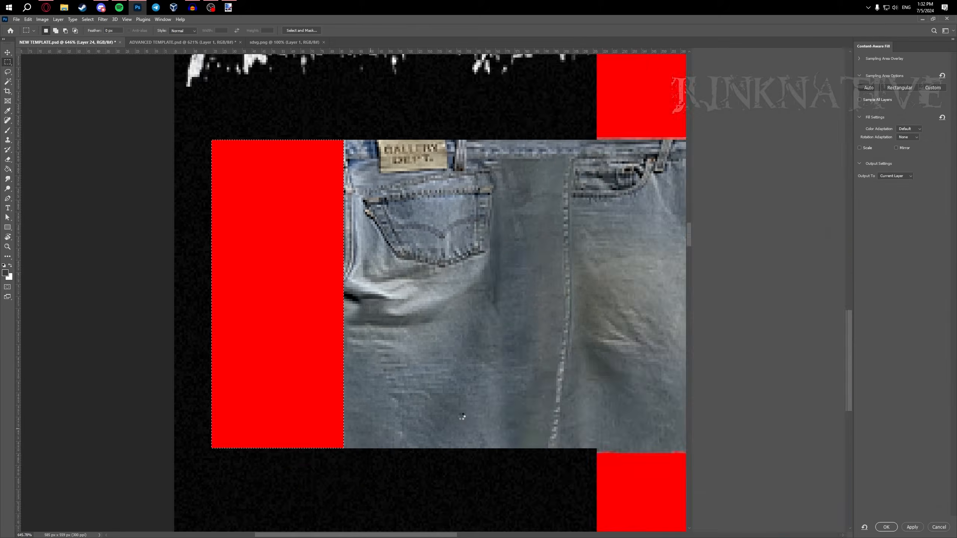
scroll(531, 341, up, 4)
scroll(531, 341, up, 2)
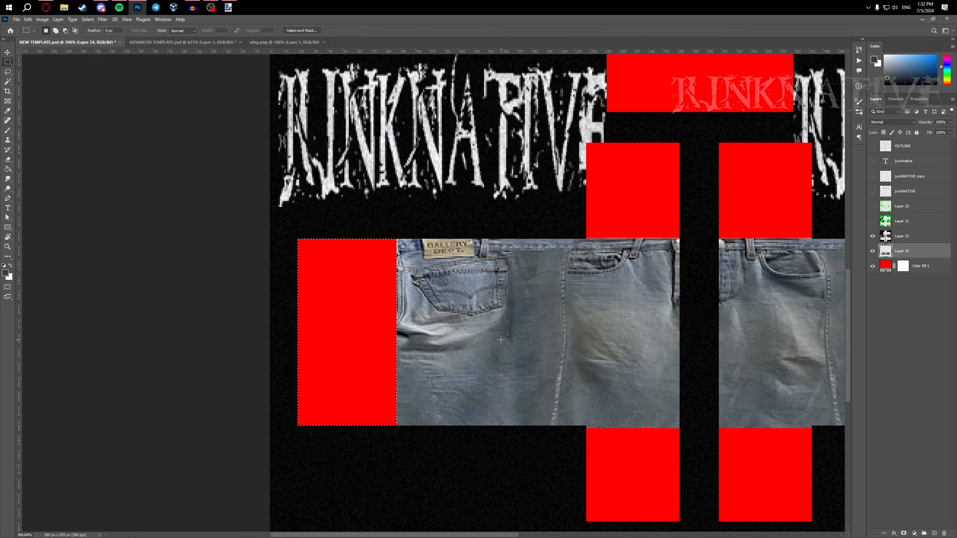
- Show the OUTLINE layer, copy the GALLERY DEPT. back-pocket panel to a new layer, and nudge it left to close the gap at the outline
click(872, 150)
scroll(367, 208, up, 2)
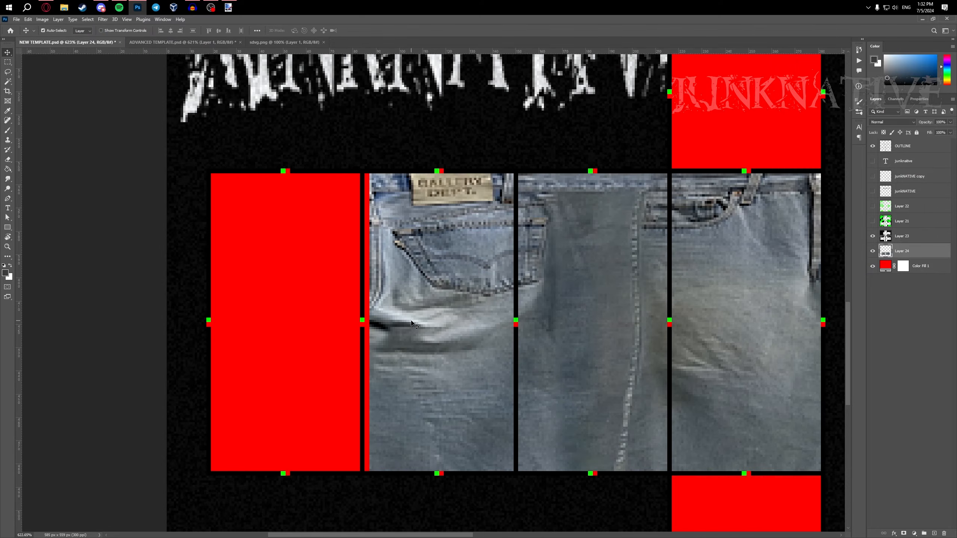
scroll(368, 208, up, 1)
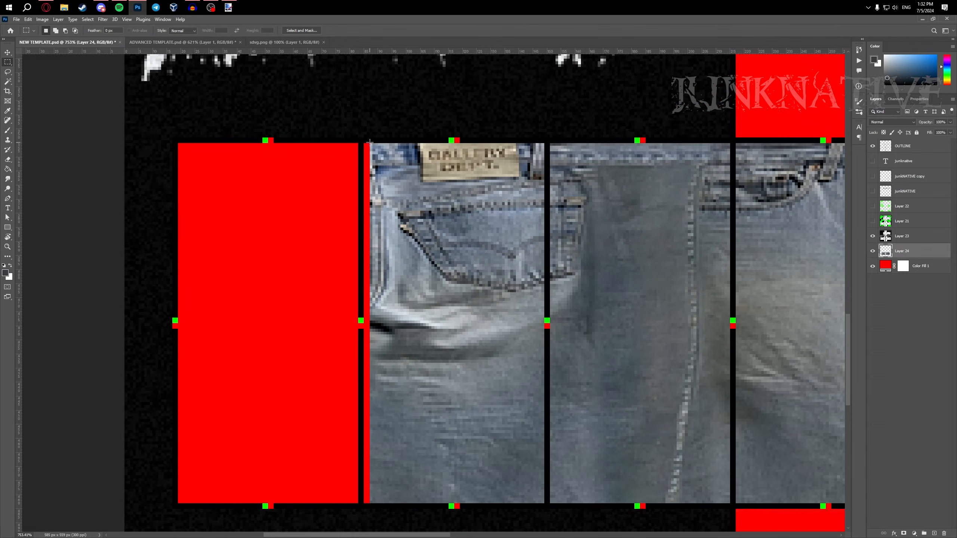
drag(338, 107, 540, 508)
key(ctrl+j)
key(v)
key(Left)
key(Left)
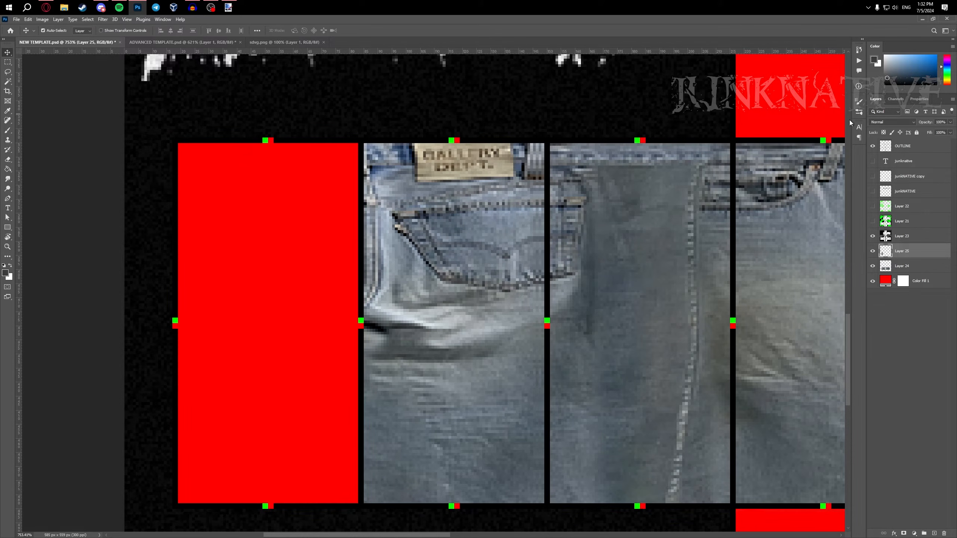
- Hide the OUTLINE layer, clean up the shifted back-pocket copy with the Eraser, and merge it into the jeans layer
key(e)
scroll(545, 241, up, 1)
scroll(544, 244, down, 5)
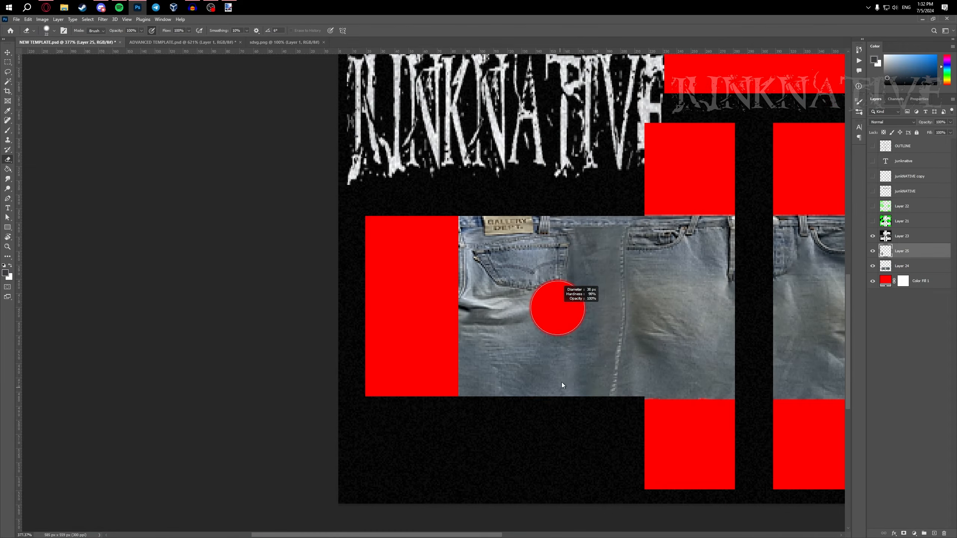
scroll(563, 401, up, 1)
scroll(565, 200, up, 1)
scroll(449, 192, up, 2)
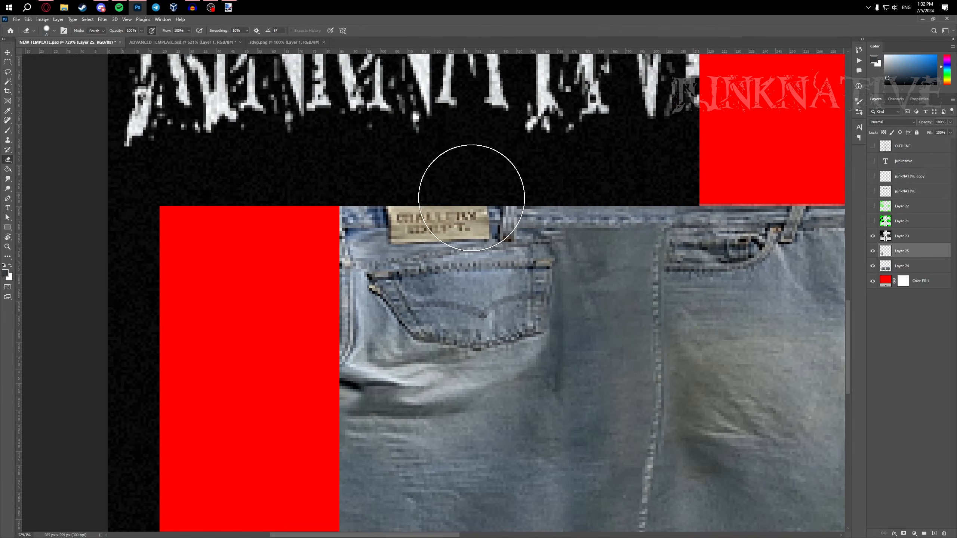
scroll(538, 281, down, 5)
key(Delete)
key(Return)
scroll(549, 241, down, 3)
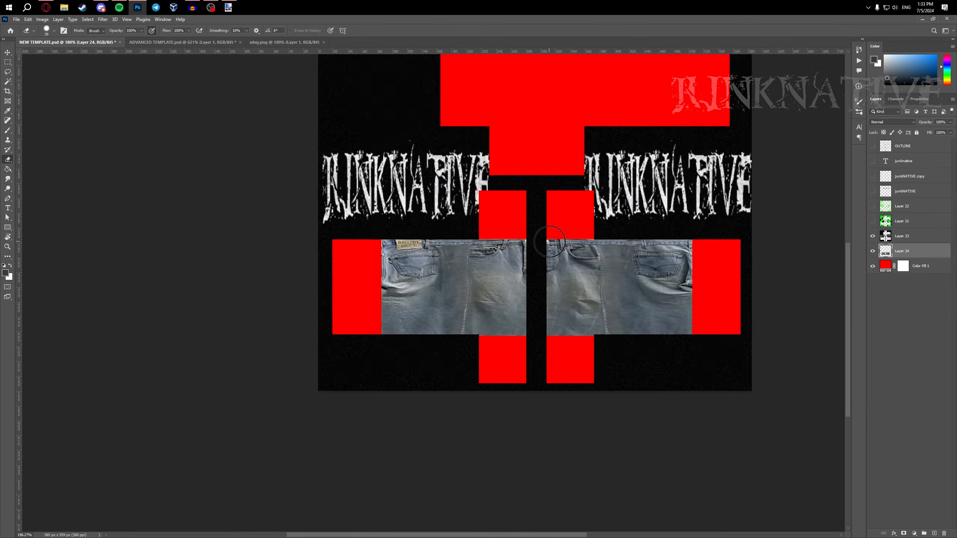
- Show the OUTLINE layer and copy the right leg row's side panel, between the front and back-pocket panels, to a new layer
scroll(550, 241, up, 3)
click(872, 147)
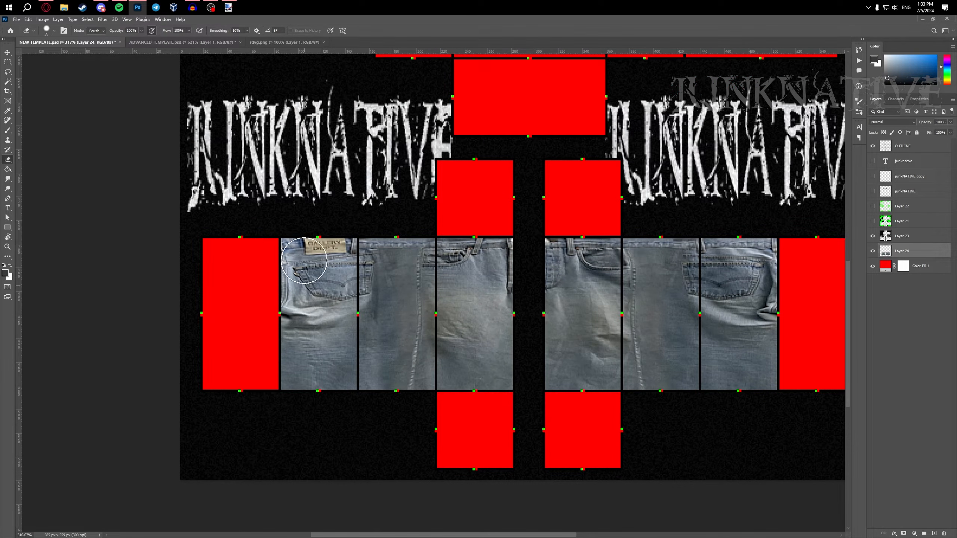
scroll(513, 288, right, 3)
key(v)
scroll(528, 307, up, 3)
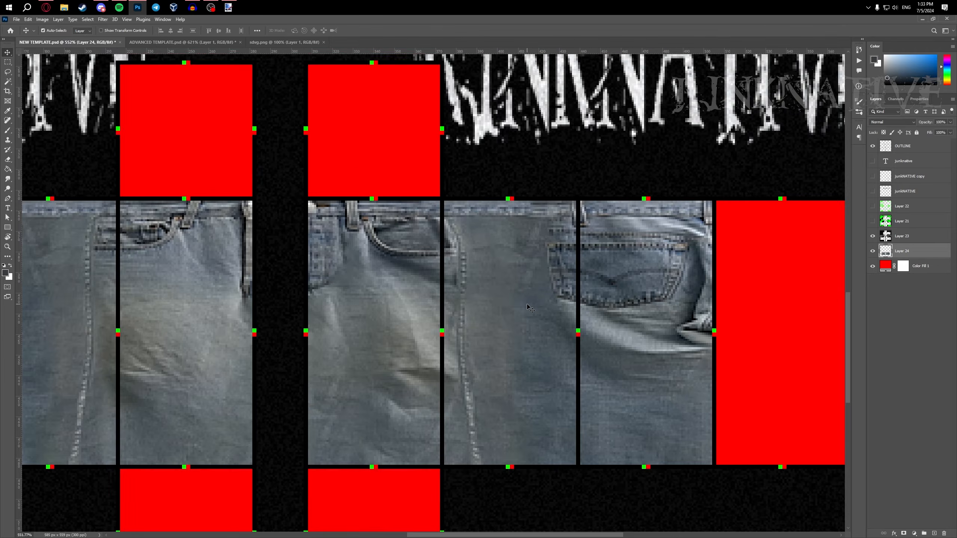
scroll(528, 307, down, 2)
scroll(456, 176, up, 2)
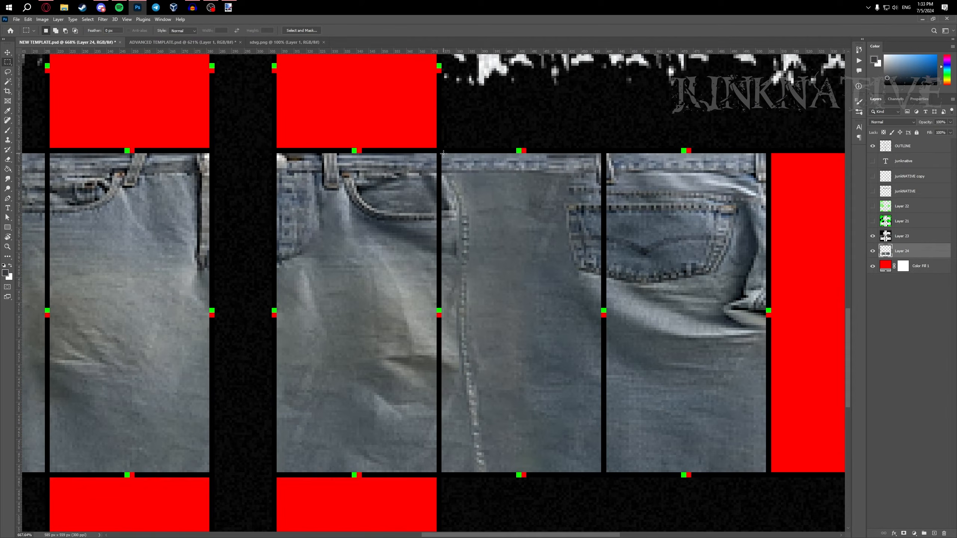
drag(488, 215, 605, 475)
scroll(508, 354, down, 3)
scroll(540, 360, right, 2)
key(ctrl+j)
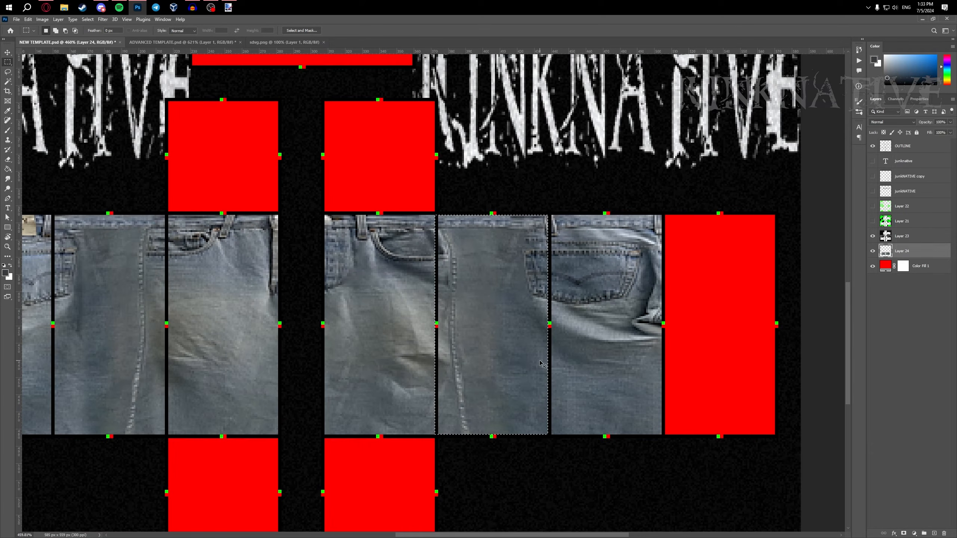
- Move the copied side panel over the right leg row's empty outermost panel, keeping its original unmirrored direction
key(ctrl+t)
right_click(540, 360)
click(548, 498)
drag(473, 329, 686, 330)
scroll(686, 330, right, 2)
scroll(686, 333, up, 3)
right_click(679, 314)
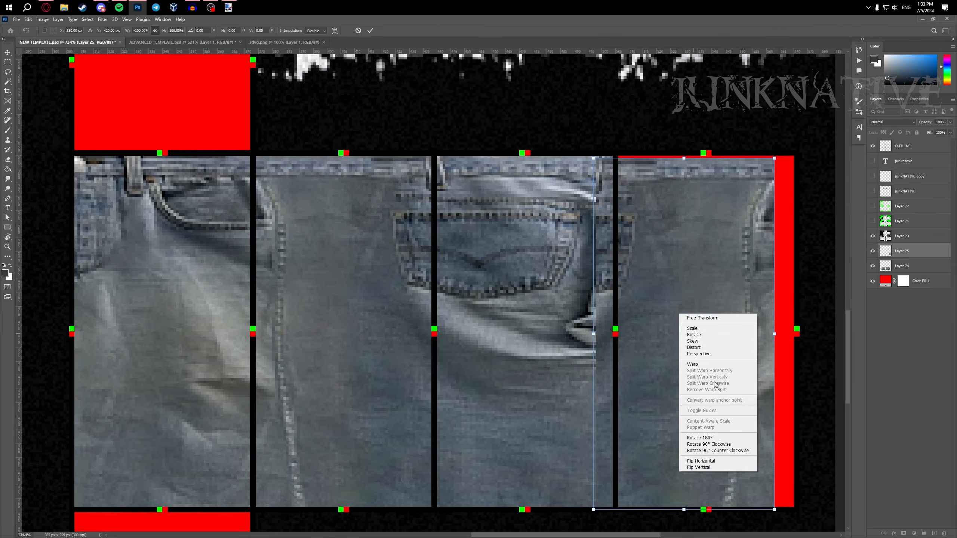
click(715, 462)
click(371, 31)
- Nudge the copied side panel sideways to fit the outermost panel, and hide the OUTLINE layer to close the seam beside the back pocket
key(Right)
key(Right)
key(Right)
key(Right)
key(Right)
key(Right)
key(Right)
key(Right)
key(Right)
key(Right)
key(Right)
key(Right)
key(Left)
key(Left)
key(Left)
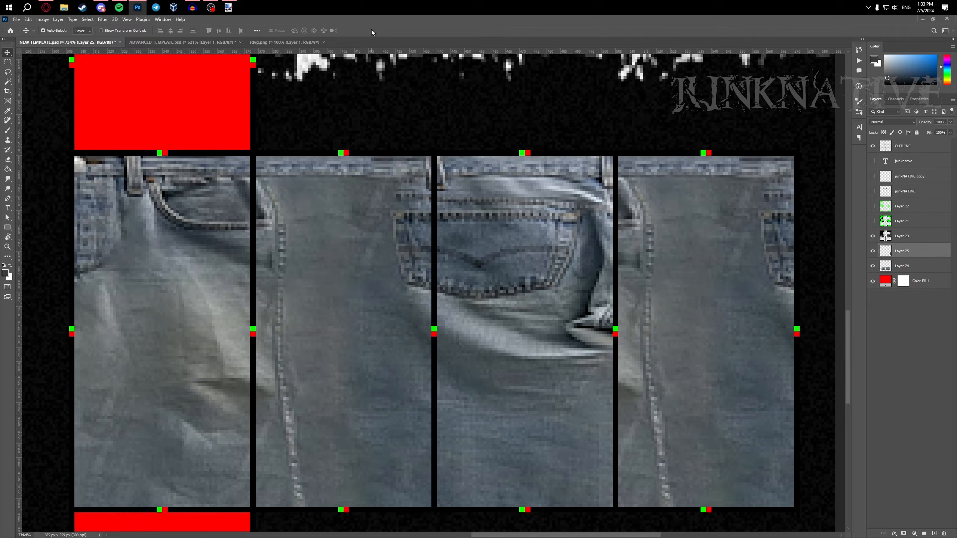
click(872, 146)
key(Left)
scroll(641, 225, right, 1)
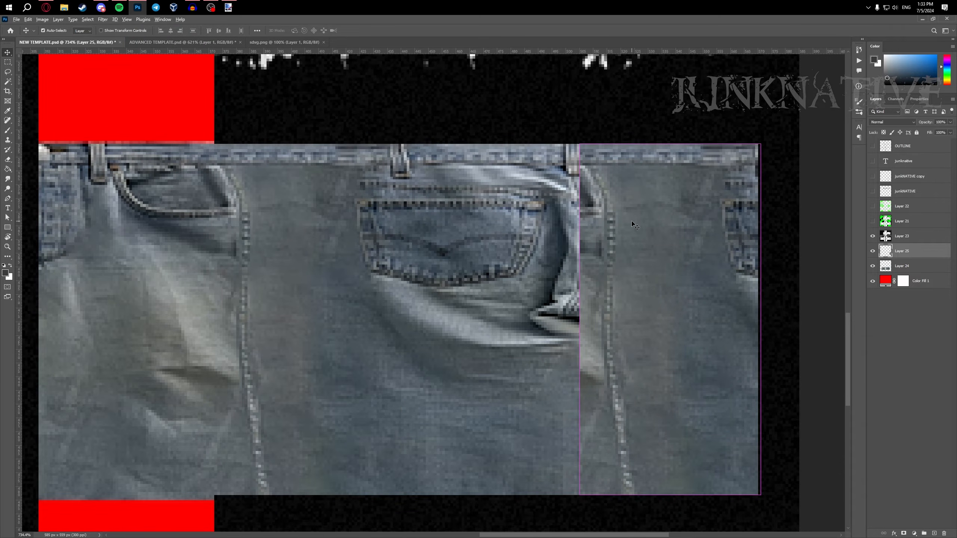
- Show the OUTLINE layer again and place the main jeans layer, Layer 24, above the copied side panel's layer
scroll(635, 225, right, 1)
click(516, 283)
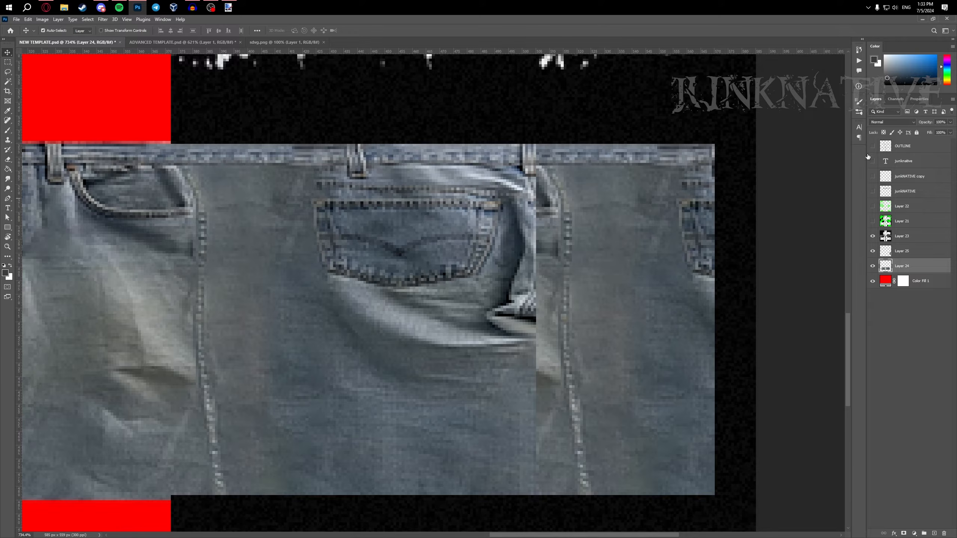
click(873, 146)
drag(902, 267, 900, 245)
- Copy the outer half of the right leg row's back-pocket panel to a new layer and flip it horizontally
scroll(545, 247, down, 1)
key(m)
drag(577, 100, 446, 487)
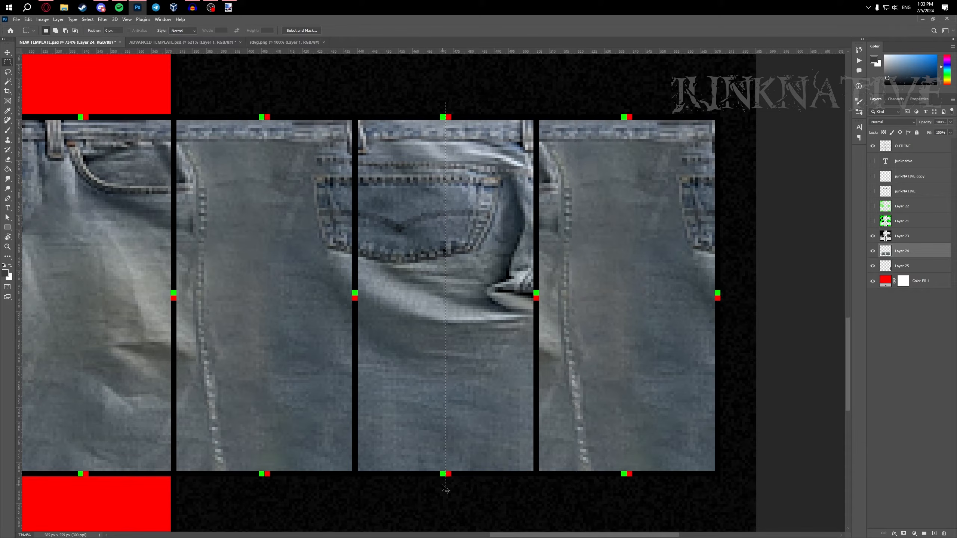
key(ctrl+t)
right_click(469, 384)
click(497, 374)
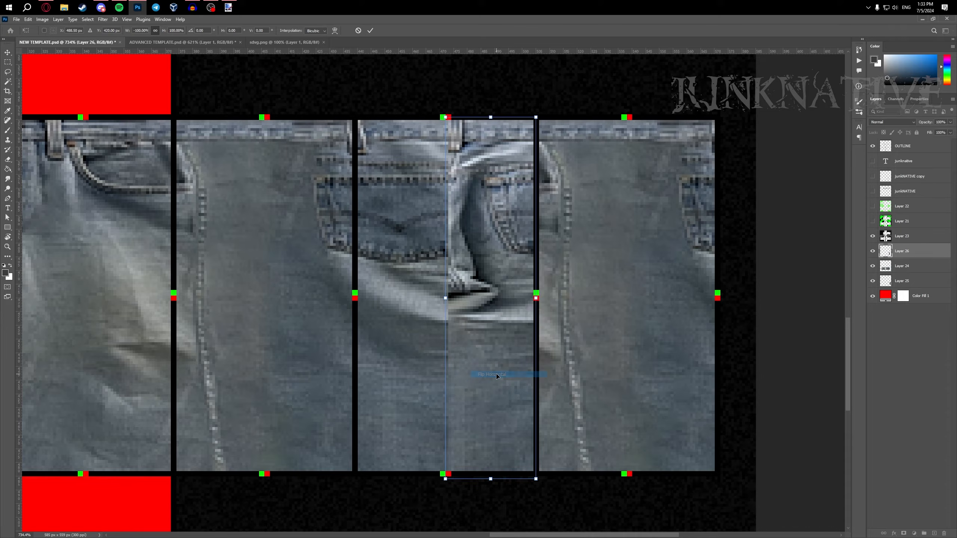
- Shift the flipped back-pocket half onto the outermost panel so that it mirrors the folds across the panel border
key(shift+Right)
key(shift+Right)
key(shift+Right)
key(Right)
key(Right)
key(Right)
key(Return)
key(Right)
key(Right)
key(Right)
key(Right)
- Erase the outer edge of the mirrored piece to blend it into the side panel, and merge it into Layer 24
key(e)
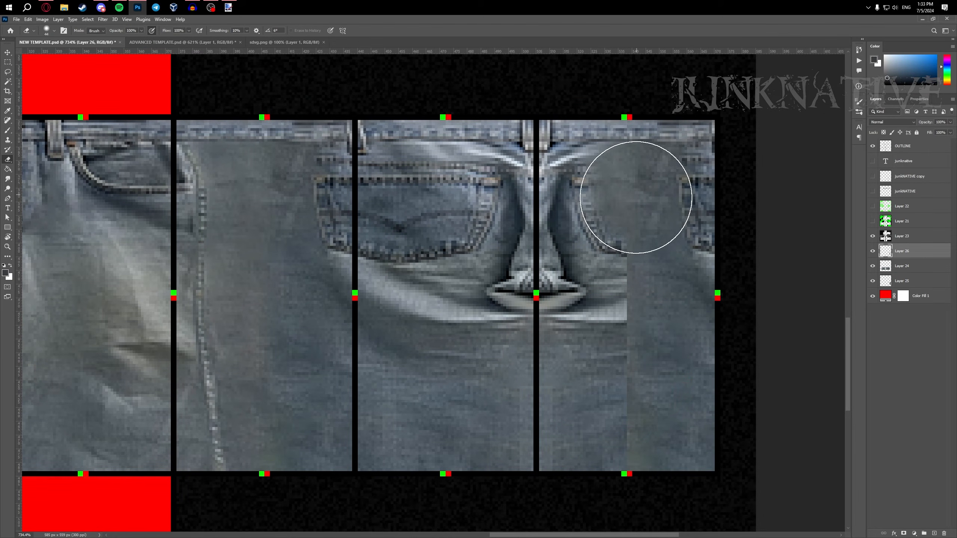
alt+right_click(637, 421)
drag(637, 421, 673, 417)
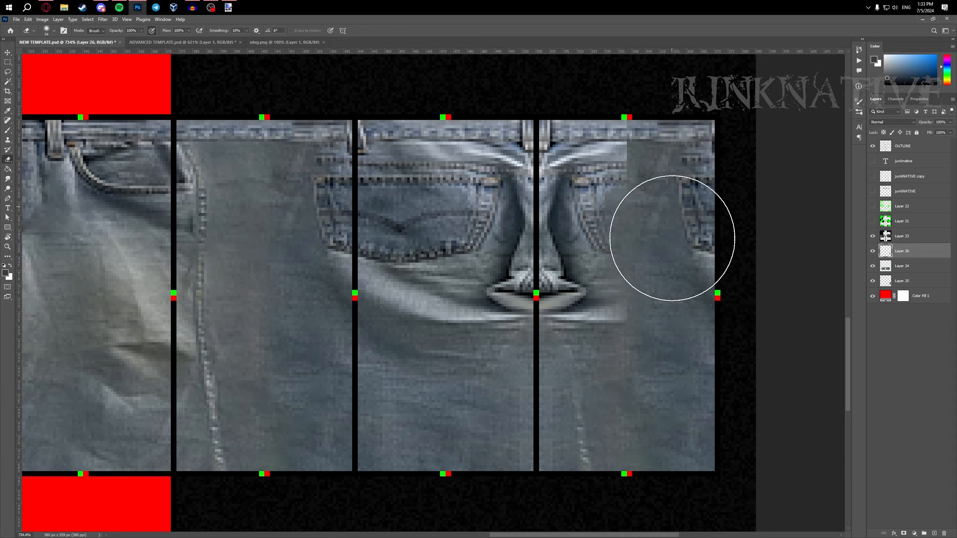
scroll(620, 346, down, 3)
scroll(620, 347, up, 3)
key(v)
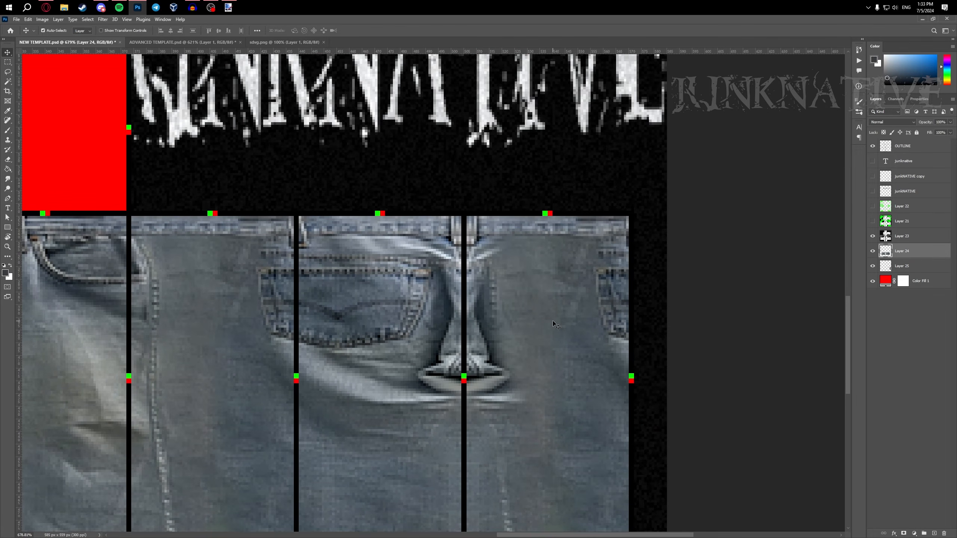
- Try to remove the leftover pocket strip at the outermost panel's edge with a lasso selection and Content-Aware Fill on Layer 25
key(Delete)
click(7, 73)
scroll(585, 238, up, 3)
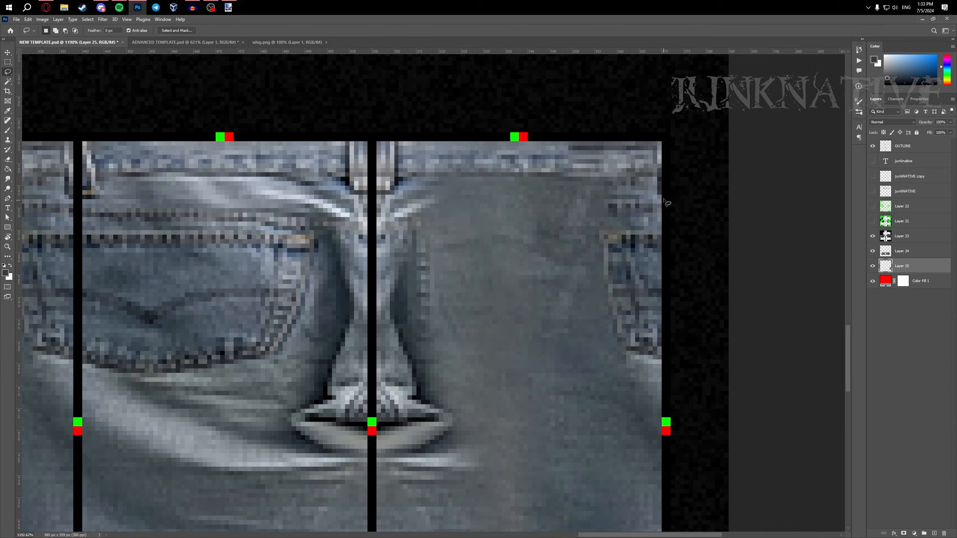
drag(674, 190, 674, 190)
right_click(621, 270)
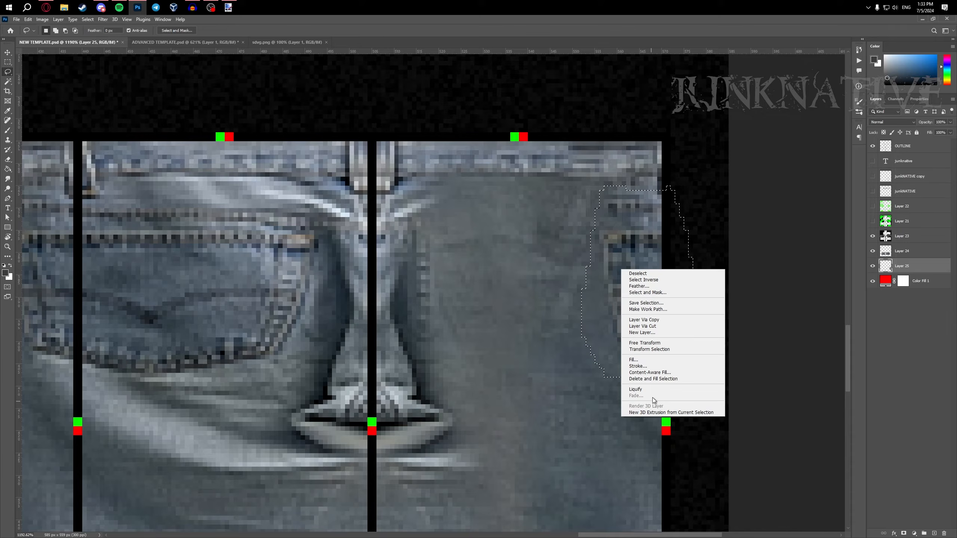
click(650, 373)
key(Return)
scroll(495, 341, down, 5)
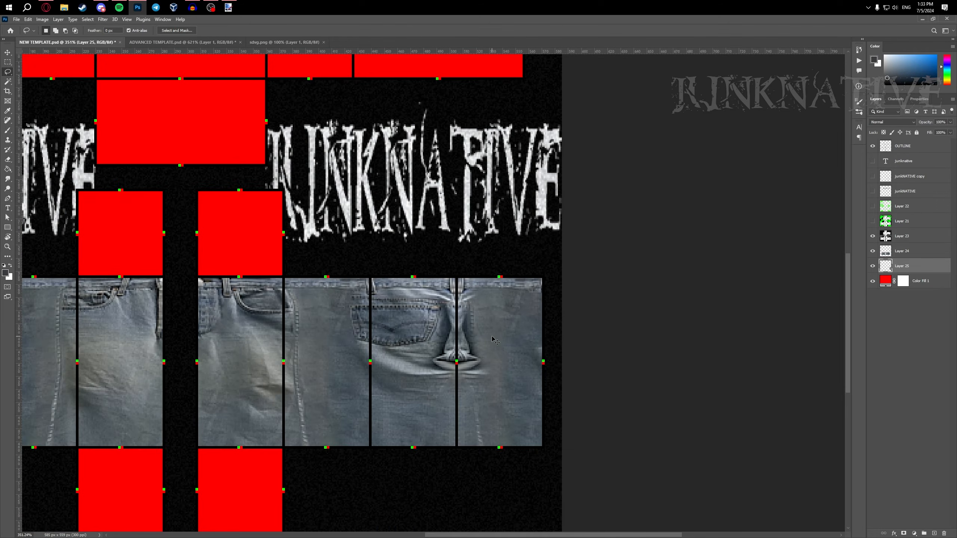
- Merge Layer 24 with Layer 25 and remove the lassoed pocket strip at the outer edge with Content-Aware Fill
scroll(494, 338, up, 3)
mouse_move(530, 293)
mouse_down()
mouse_move(549, 345)
mouse_move(584, 336)
mouse_up()
click(903, 252)
key(ctrl+e)
scroll(608, 371, up, 3)
right_click(557, 307)
click(599, 408)
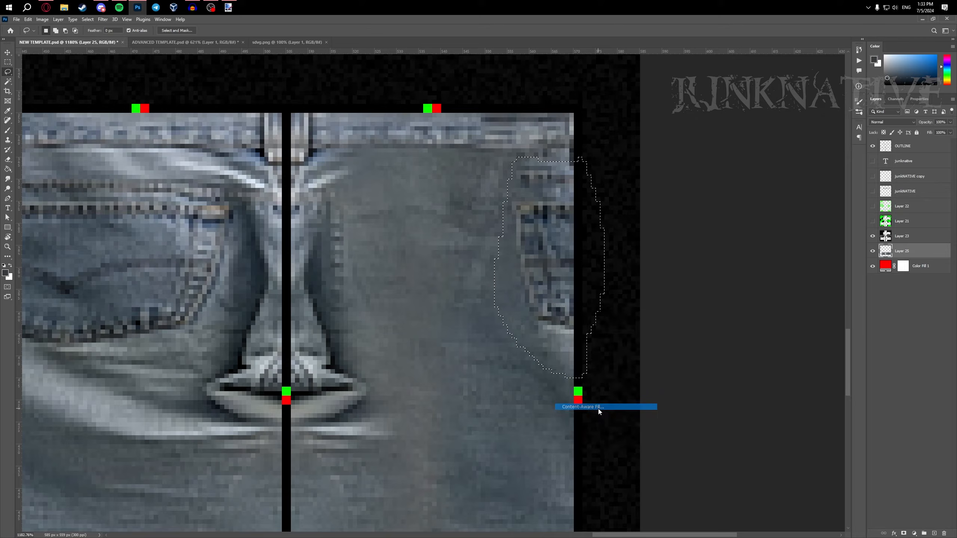
key(Return)
scroll(440, 343, down, 5)
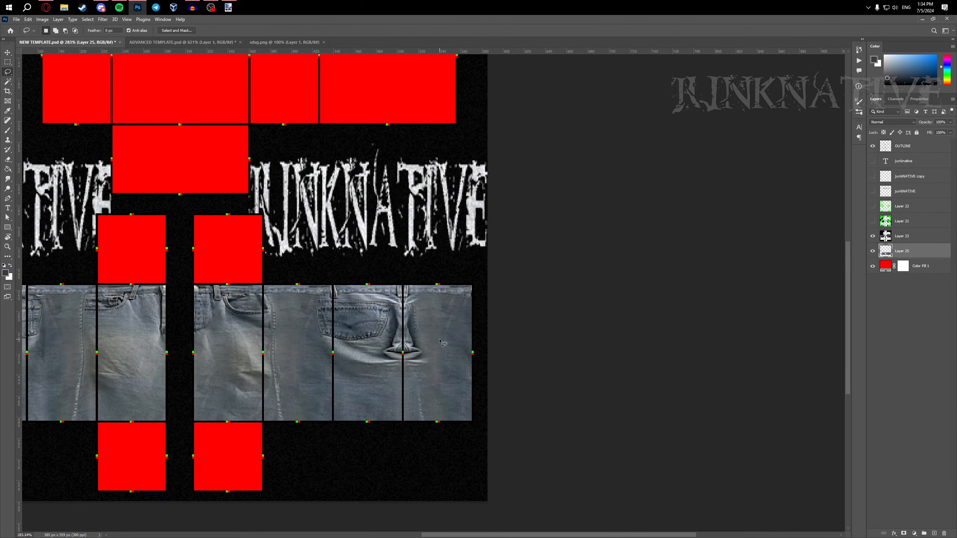
- Select the left leg row's side panel with the Rectangular Marquee and copy it to a new layer
drag(347, 321, 623, 307)
drag(422, 302, 557, 289)
scroll(505, 313, up, 2)
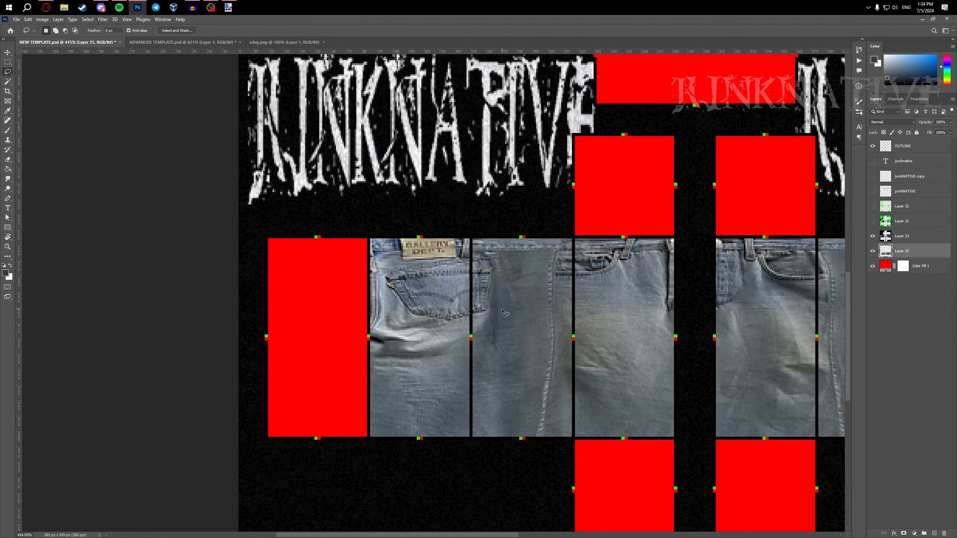
drag(505, 313, 479, 284)
key(m)
scroll(490, 335, up, 3)
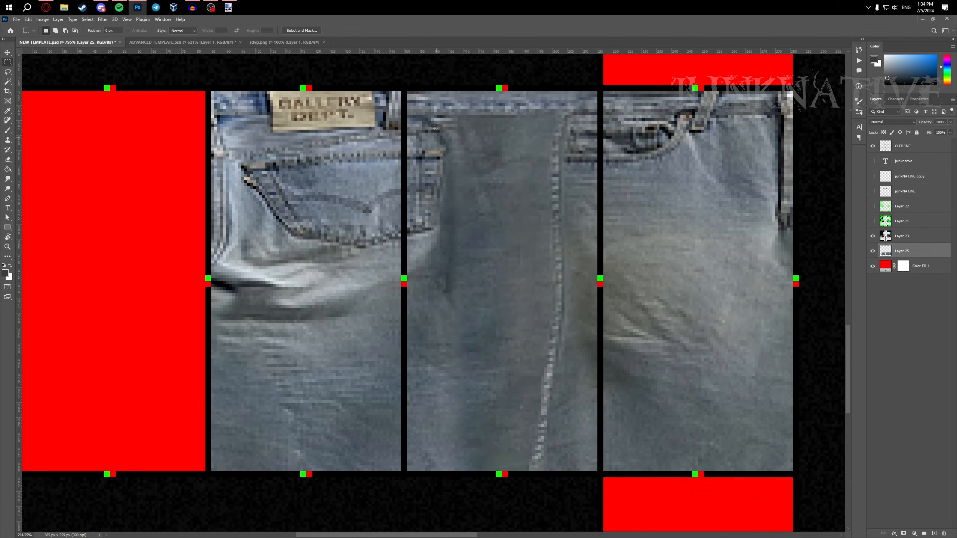
drag(404, 91, 598, 471)
scroll(374, 111, up, 1)
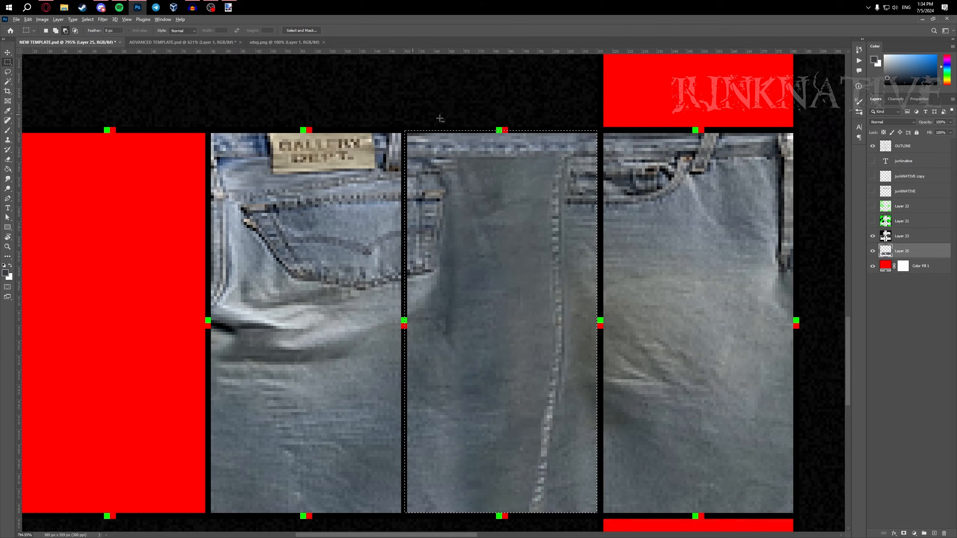
drag(404, 133, 598, 513)
scroll(603, 213, down, 3)
key(ctrl+j)
- Flip the copied side panel horizontally and move it over the left leg row's empty outermost panel
key(ctrl+t)
right_click(511, 212)
click(532, 359)
drag(565, 233, 354, 231)
scroll(355, 197, up, 3)
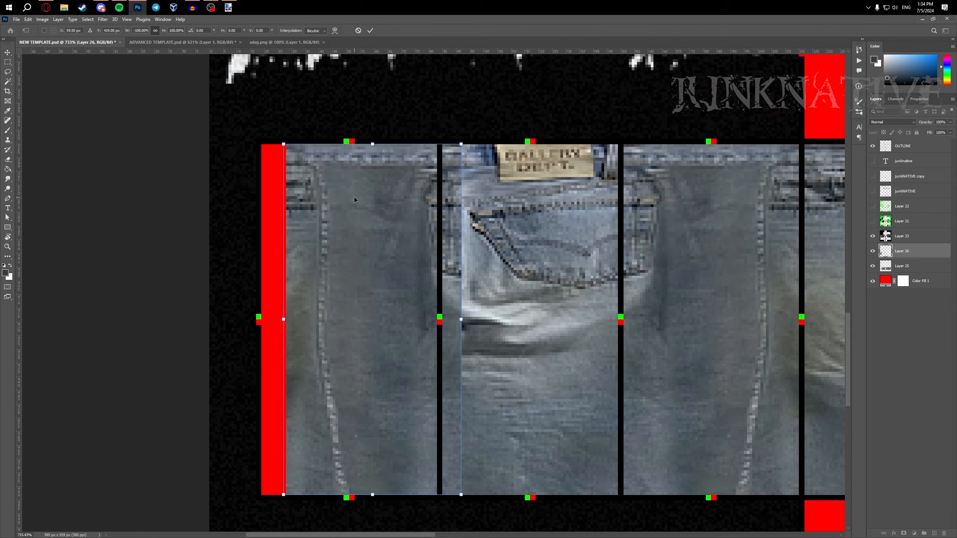
- Nudge the flipped side panel to fill the left row's outermost panel, hiding the OUTLINE layer to fine-tune its position
key(Left)
key(Left)
key(Left)
key(Left)
key(Left)
key(Left)
key(Left)
key(Left)
key(Return)
key(Left)
key(Left)
click(872, 146)
key(Right)
key(Right)
key(Right)
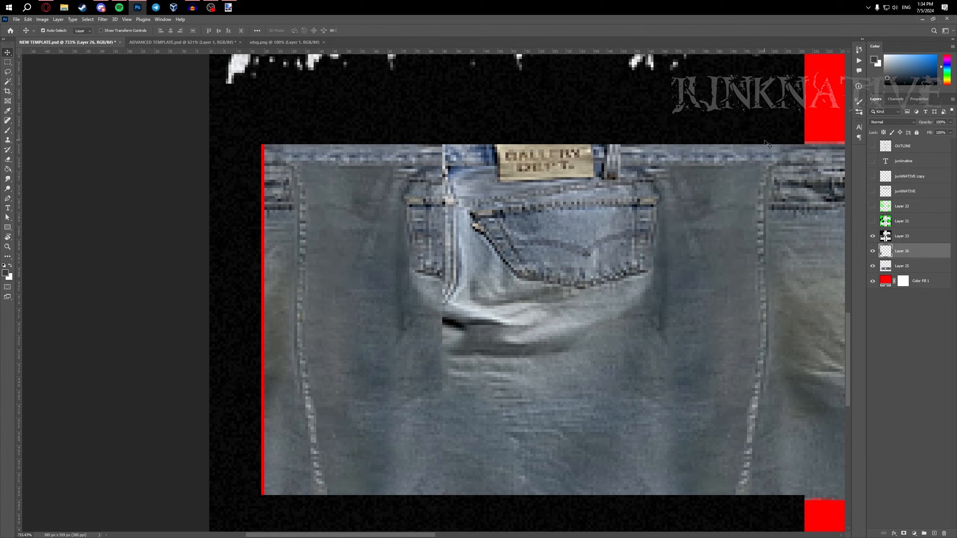
key(Left)
- Copy the fly-side half of the left row's back-pocket panel to a new layer and flip it horizontally
click(512, 217)
drag(564, 495, 564, 496)
key(ctrl+j)
key(ctrl+t)
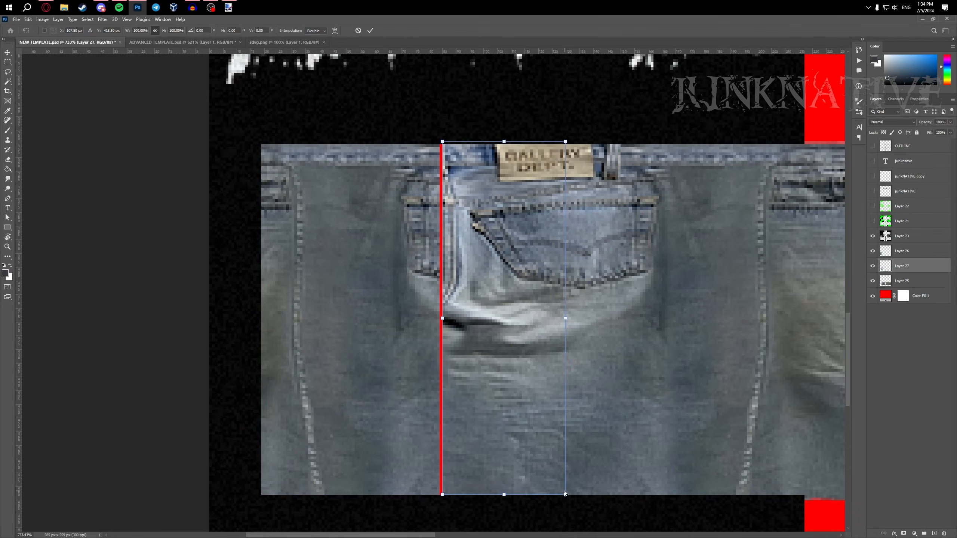
right_click(530, 423)
click(546, 412)
key(Return)
- Nudge the flipped piece left until it mirrors the fly at the seam, and bring its layer above Layer 26
key(v)
key(Left)
key(Left)
key(Left)
key(Left)
key(Left)
key(Left)
key(Left)
key(Left)
key(Left)
key(Left)
key(Left)
key(Left)
key(Left)
key(Left)
key(Left)
key(Left)
key(Left)
key(Left)
key(Left)
key(Left)
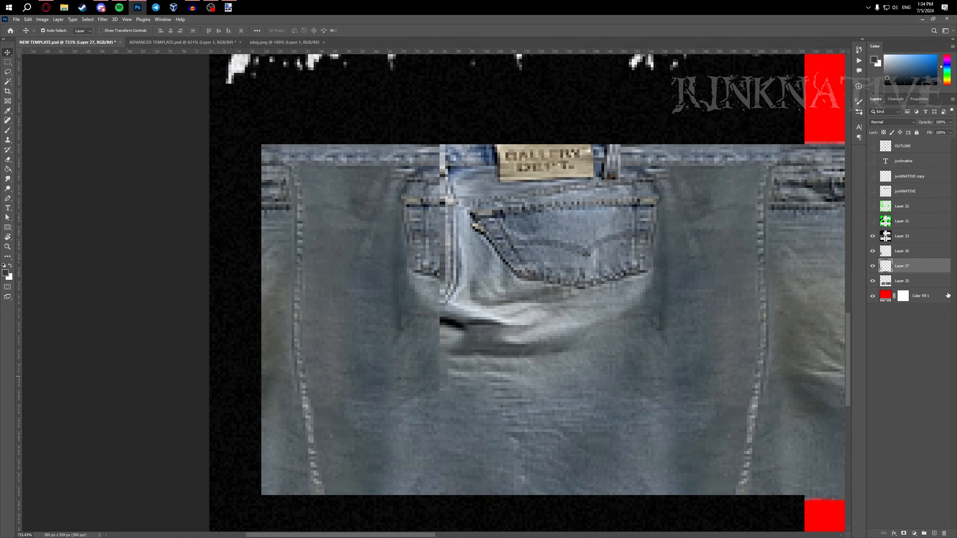
key(ctrl+])
- Erase the outer part of the mirrored fly piece with a soft eraser to blend it, and merge it and Layer 26 into Layer 25
scroll(527, 302, left, 1)
key(e)
mouse_move(288, 181)
mouse_down()
mouse_move(320, 203)
mouse_move(307, 281)
mouse_move(322, 375)
mouse_move(313, 453)
mouse_up()
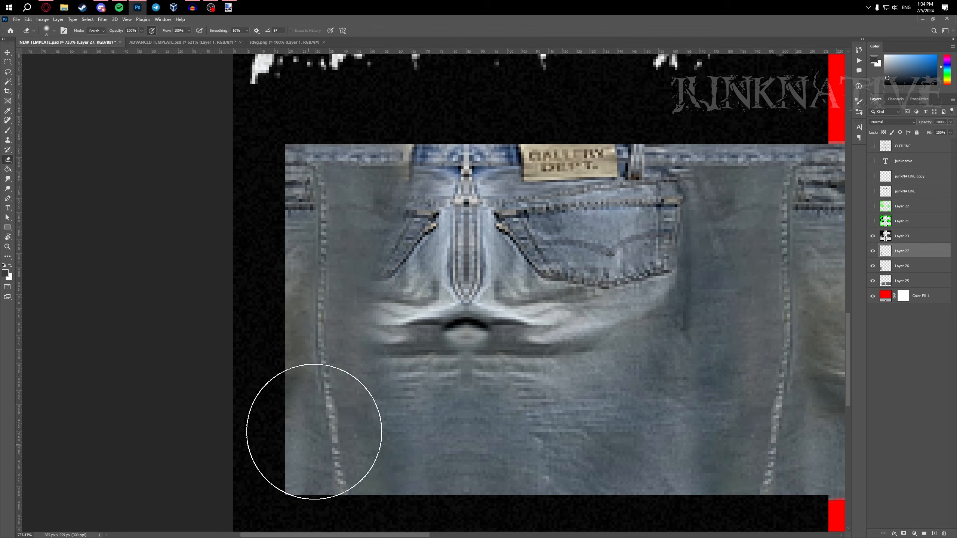
scroll(310, 338, down, 5)
scroll(364, 274, up, 5)
mouse_move(363, 273)
mouse_down()
mouse_move(352, 278)
mouse_move(406, 256)
mouse_move(395, 274)
mouse_up()
key([)
scroll(374, 290, up, 2)
scroll(395, 274, down, 4)
alt+right_click(352, 306)
scroll(375, 350, up, 2)
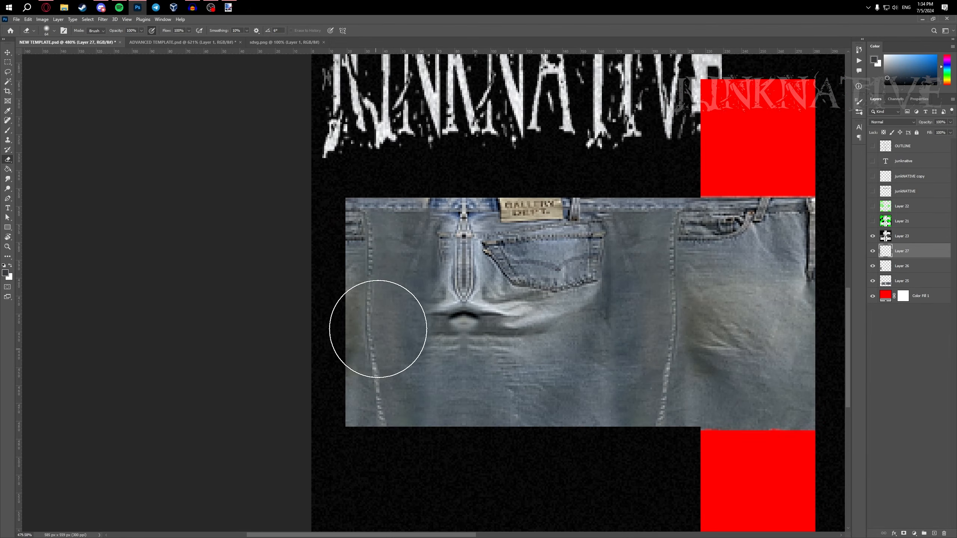
scroll(387, 402, down, 3)
scroll(416, 221, up, 4)
key(ctrl+e)
key(ctrl+e)
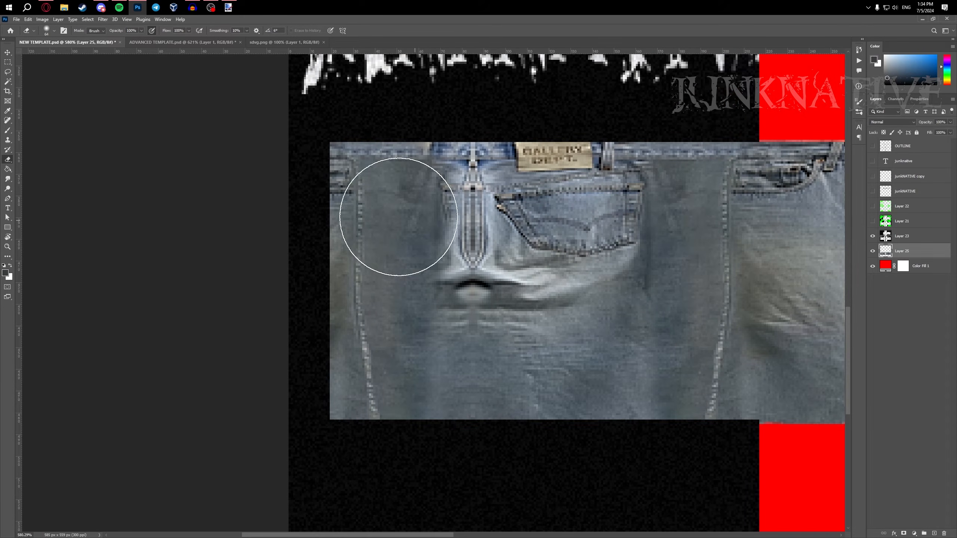
- Lasso the stitched side seam and pocket remnant at the left row's outer edge, trim the selection's lower end, and remove them with Content-Aware Fill
click(8, 72)
scroll(333, 155, up, 2)
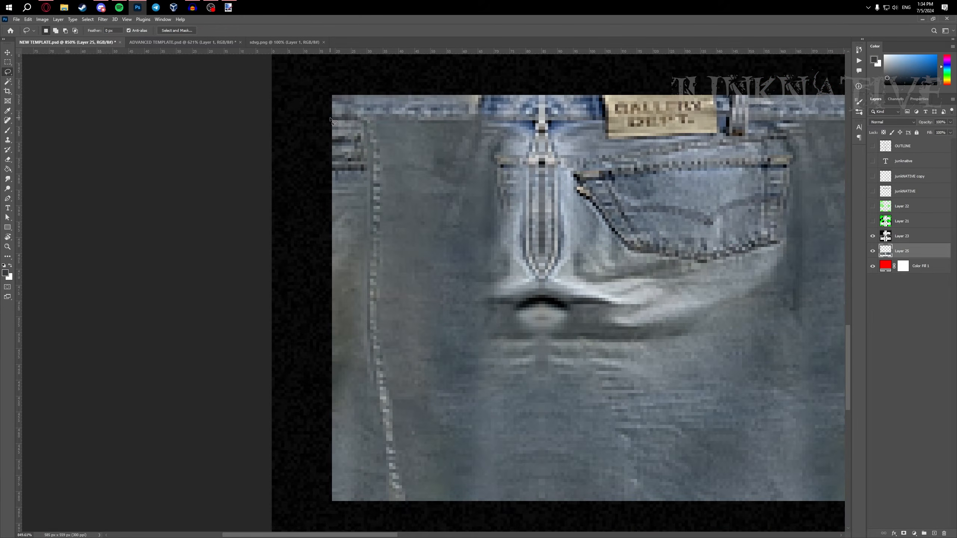
mouse_move(323, 479)
mouse_down()
mouse_move(314, 367)
mouse_move(328, 119)
mouse_up()
key(m)
scroll(279, 449, up, 3)
scroll(279, 449, down, 4)
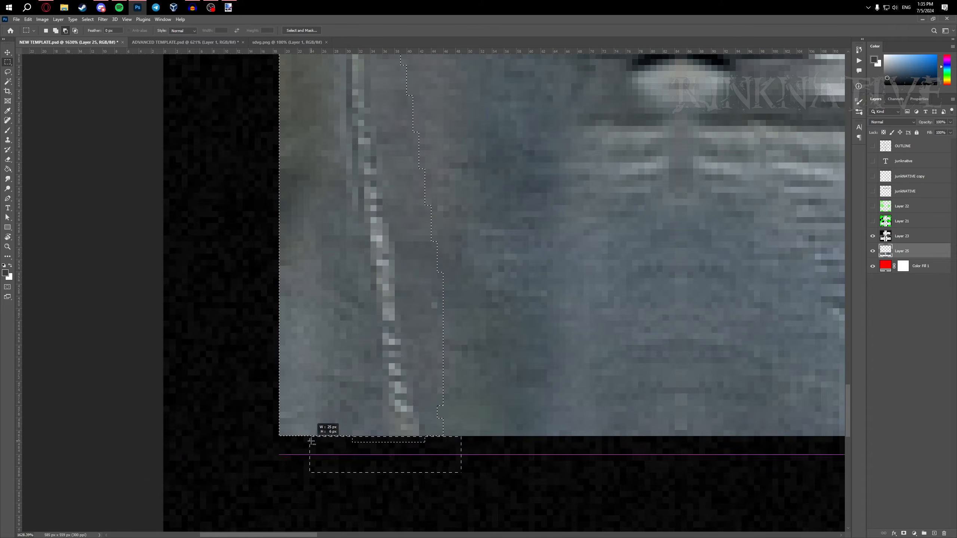
scroll(403, 268, down, 3)
scroll(425, 269, up, 4)
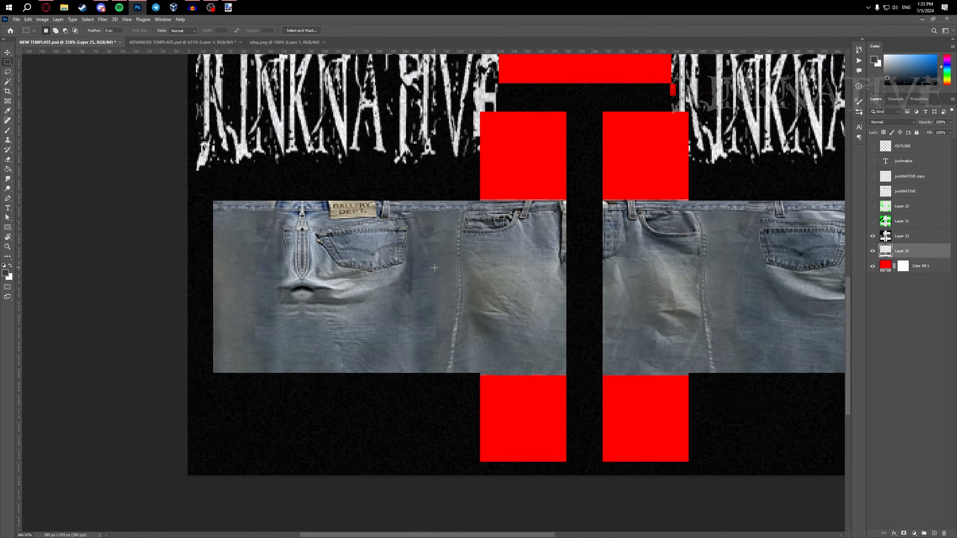
- Smudge the dark crotch fold below the mirrored fly in the left leg row to soften it
key(v)
scroll(471, 232, down, 3)
scroll(633, 247, up, 2)
drag(565, 238, 467, 163)
scroll(248, 222, up, 3)
scroll(248, 221, up, 2)
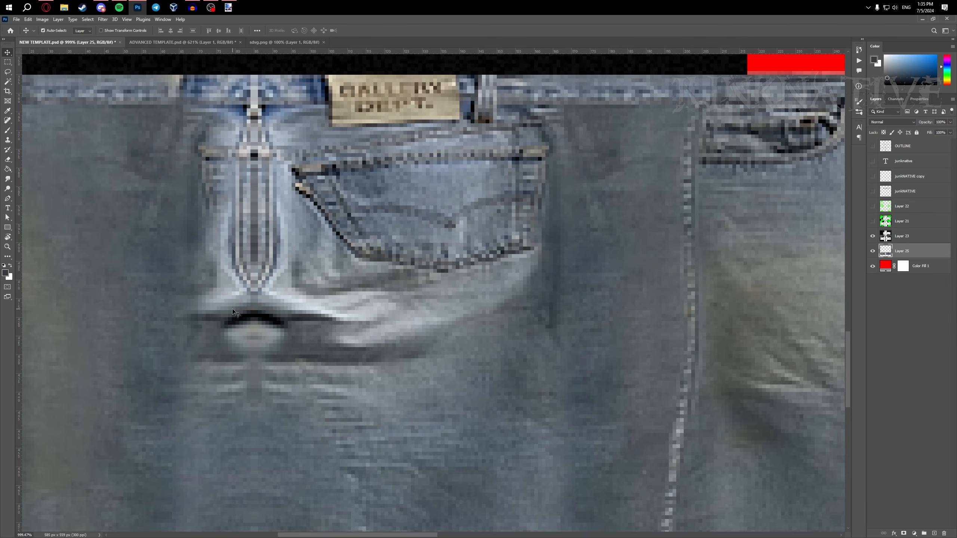
mouse_move(8, 179)
mouse_down()
mouse_move(225, 304)
mouse_move(203, 325)
mouse_up()
scroll(225, 304, up, 1)
key(bracketright)
scroll(256, 343, up, 2)
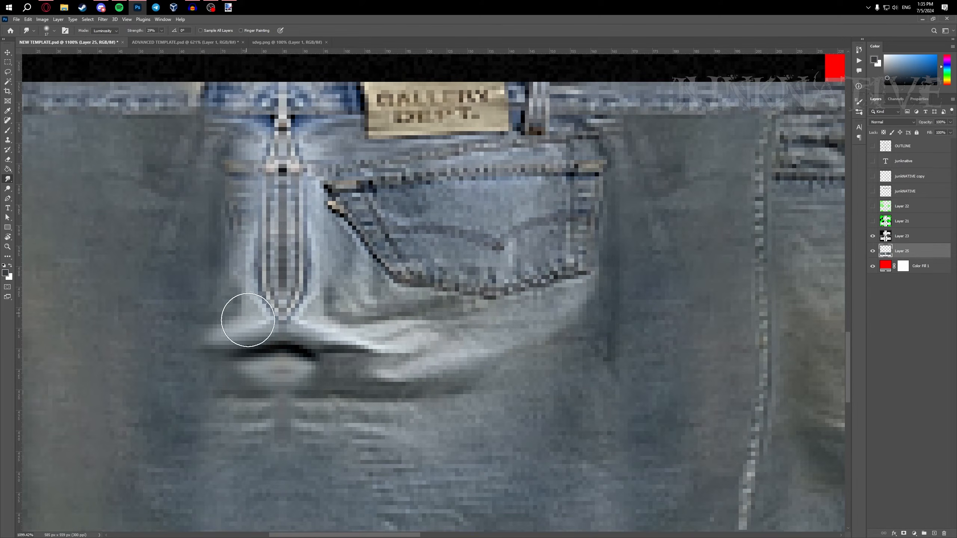
scroll(349, 380, down, 8)
scroll(349, 380, down, 4)
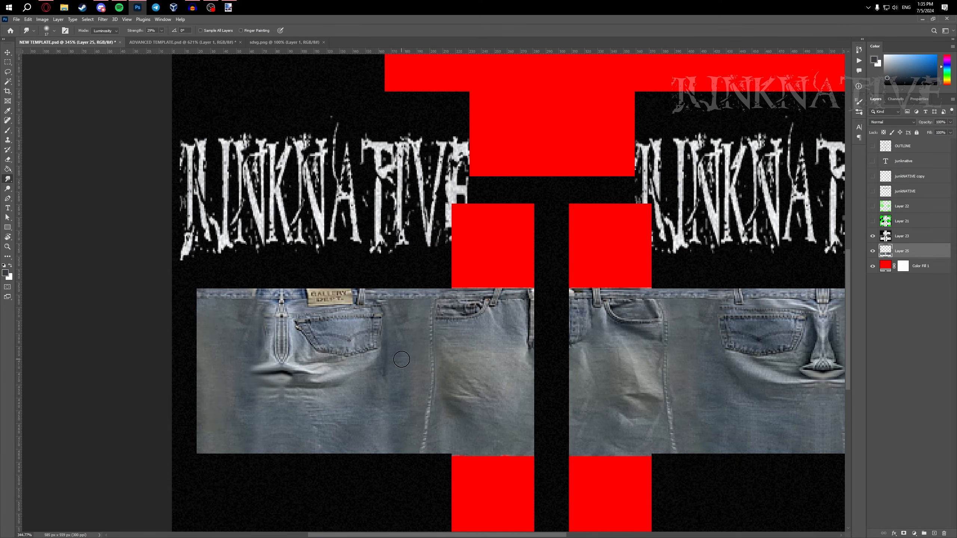
- Show the OUTLINE layer and copy the inner half of the right leg row's front panel to a new layer
scroll(441, 303, up, 3)
scroll(441, 303, up, 1)
key(m)
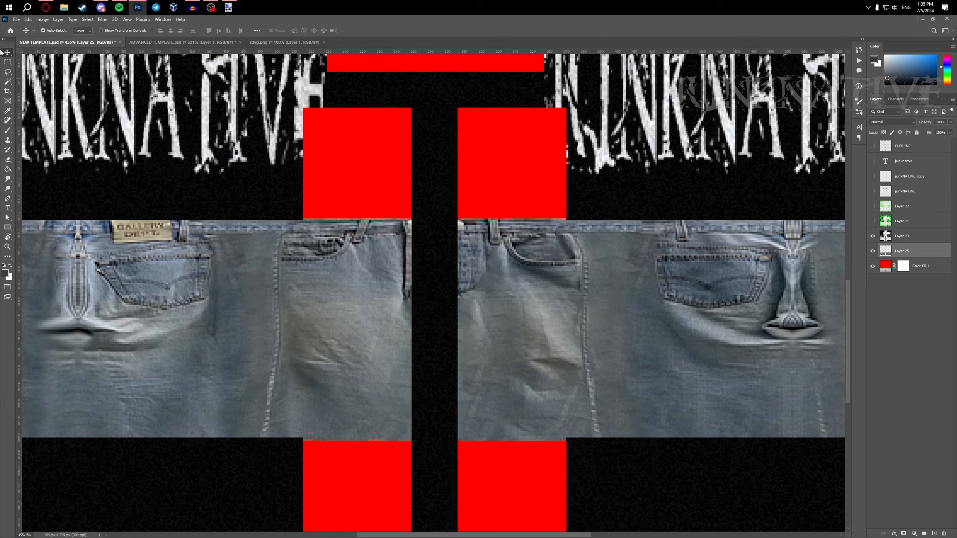
click(873, 146)
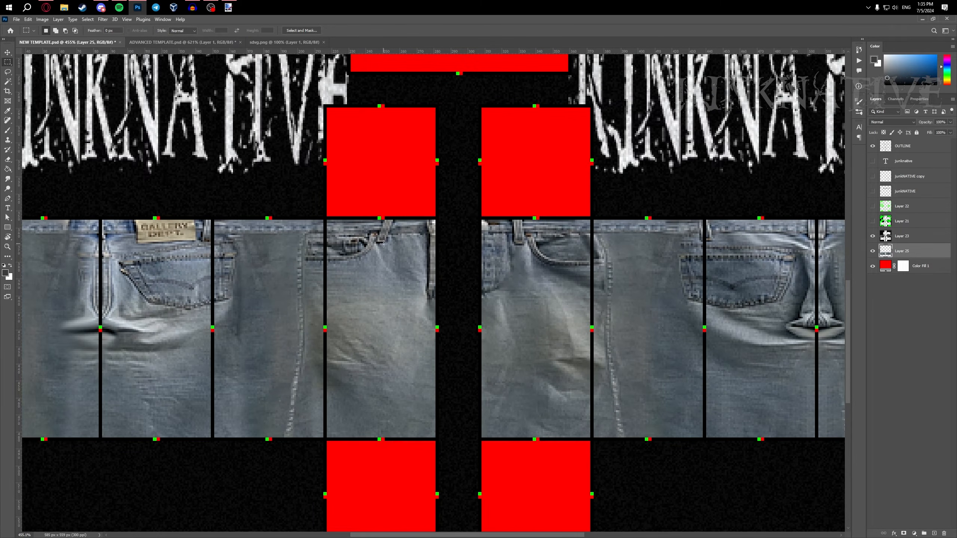
scroll(464, 147, up, 4)
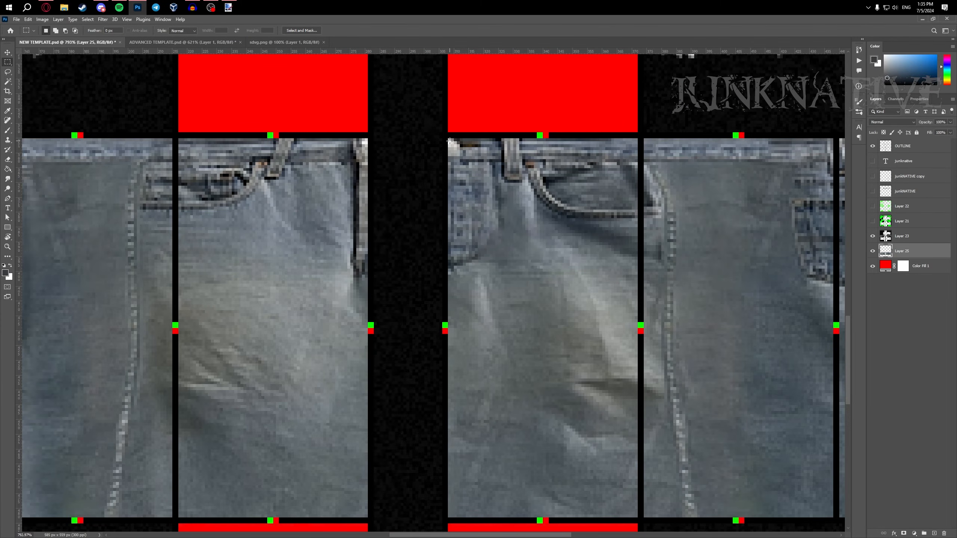
drag(448, 139, 541, 516)
key(ctrl+j)
- Flip the copied front-panel half horizontally and move it onto the right leg row's outermost panel
scroll(504, 421, down, 1)
scroll(504, 422, right, 1)
key(ctrl+t)
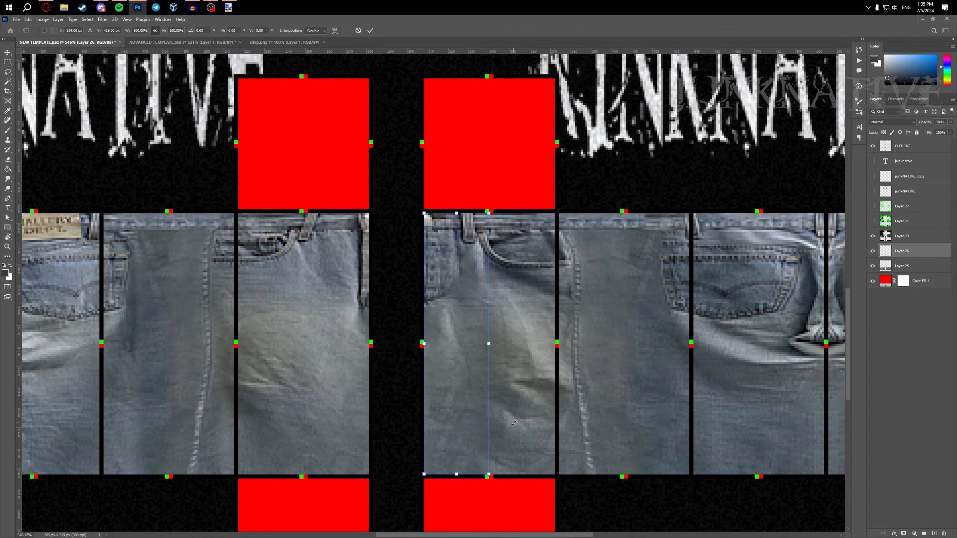
right_click(427, 401)
click(437, 389)
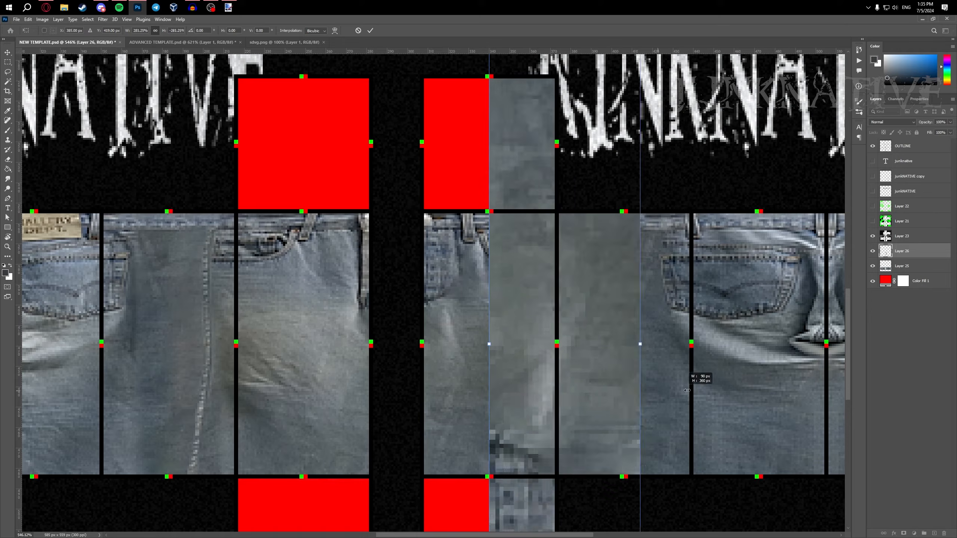
drag(467, 317, 669, 315)
key(Return)
scroll(669, 316, up, 1)
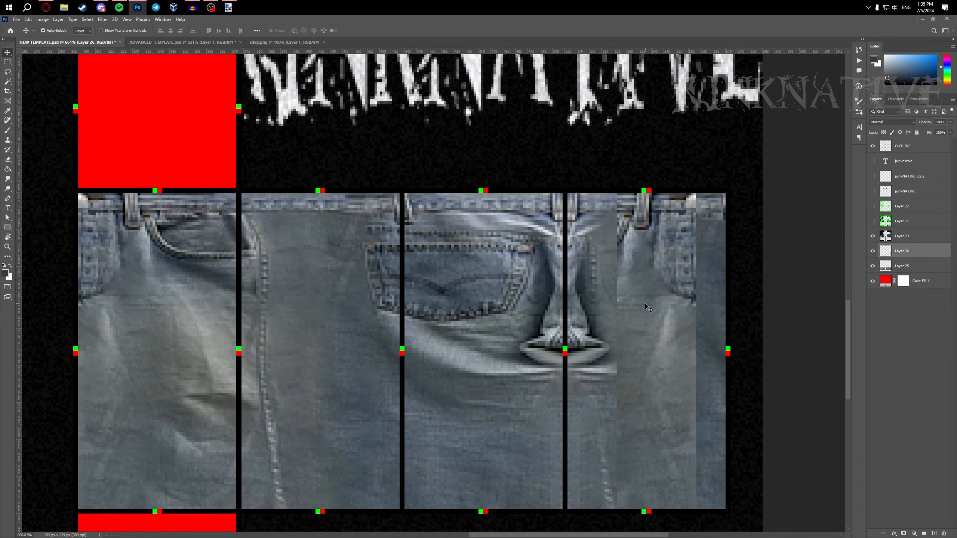
- Nudge the flipped piece right until it meets the outer edge of the right row's outermost panel
key(Right)
key(Right)
key(Right)
key(Right)
key(Right)
key(Right)
key(Right)
key(Right)
key(Right)
key(Right)
key(Right)
key(Right)
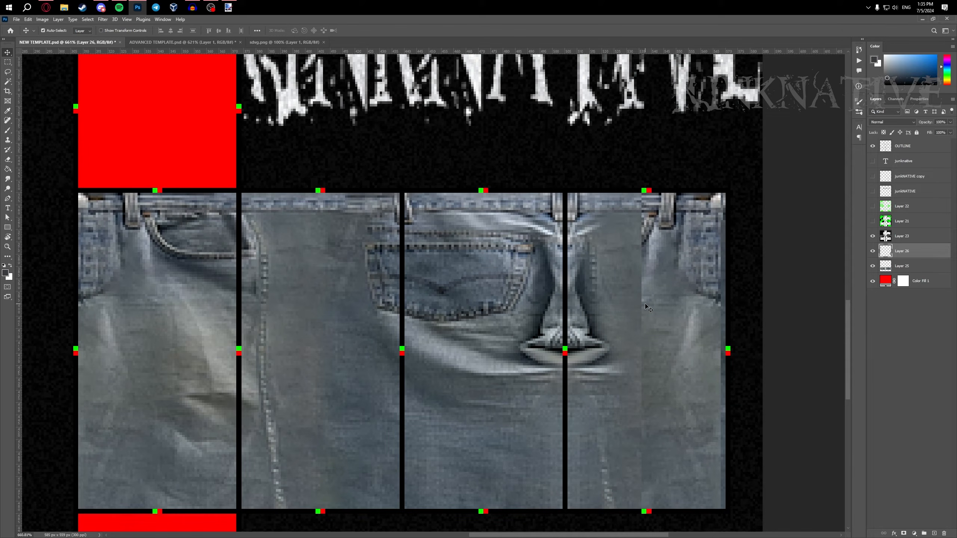
- Erase the inner edge of the flipped piece with a soft eraser to blend it, and merge it into Layer 25
key(e)
alt+right_click(609, 293)
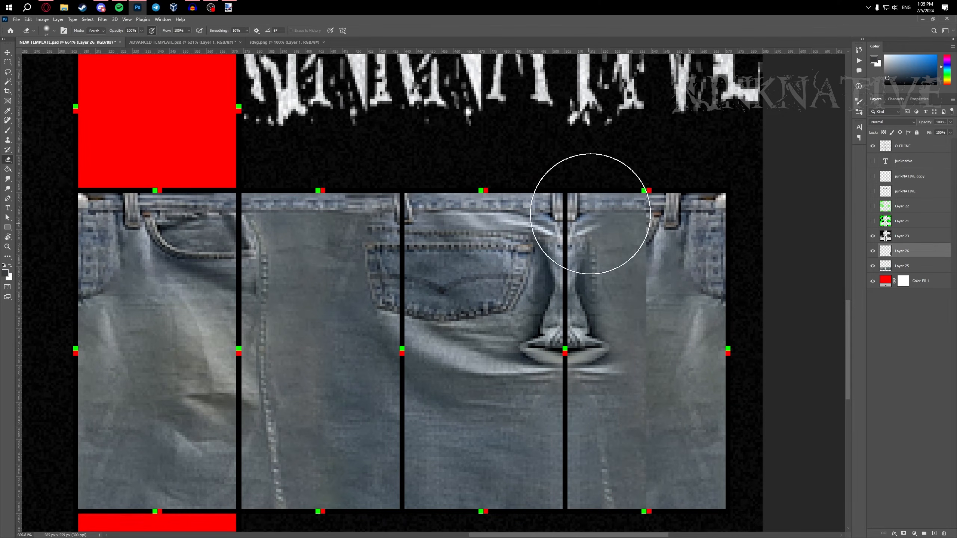
mouse_move(609, 208)
mouse_down()
mouse_move(588, 294)
mouse_move(610, 493)
mouse_move(622, 335)
mouse_up()
scroll(594, 448, down, 5)
key(ctrl+e)
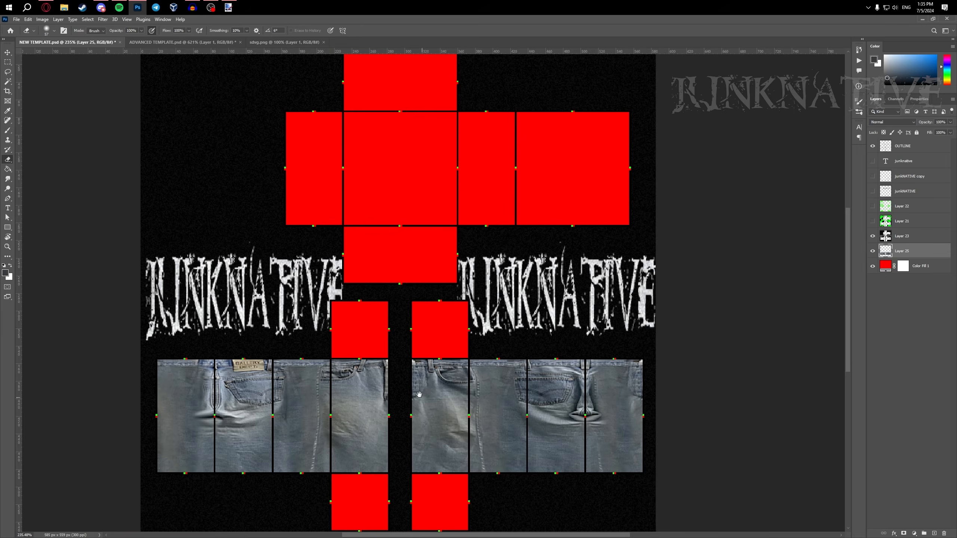
- Copy the inner half of the left row's front panel, flip it horizontally and place it at the outer edge of the left row's outermost panel
scroll(212, 437, up, 4)
key(v)
scroll(542, 338, up, 2)
scroll(528, 358, down, 1)
scroll(512, 396, down, 2)
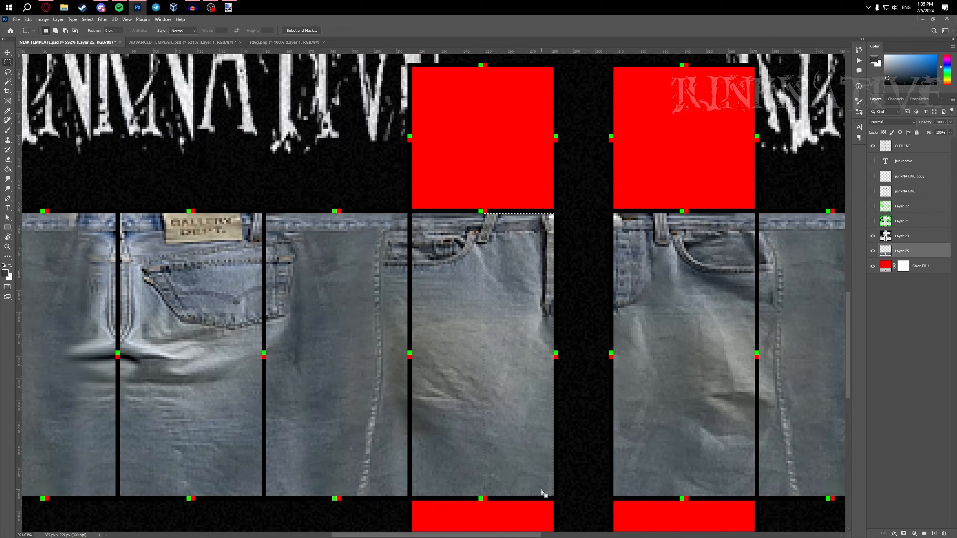
key(ctrl+v)
key(ctrl+t)
drag(500, 429, 160, 364)
key(Return)
- Erase the left flipped piece's inner edge to blend it, merge it into Layer 25 and hide the OUTLINE layer
key(e)
scroll(160, 363, up, 1)
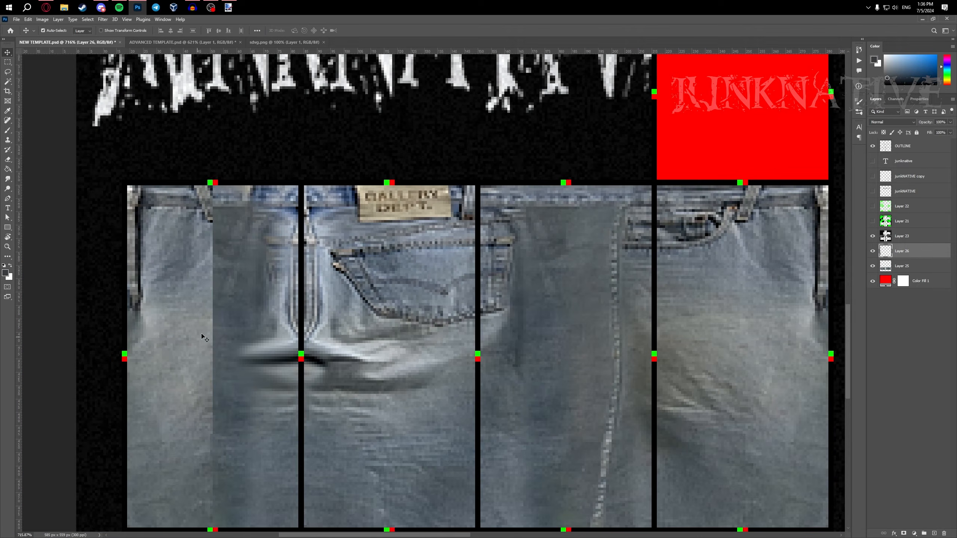
scroll(247, 275, down, 1)
drag(246, 275, 229, 278)
scroll(370, 229, down, 5)
key(ctrl+e)
scroll(559, 204, up, 2)
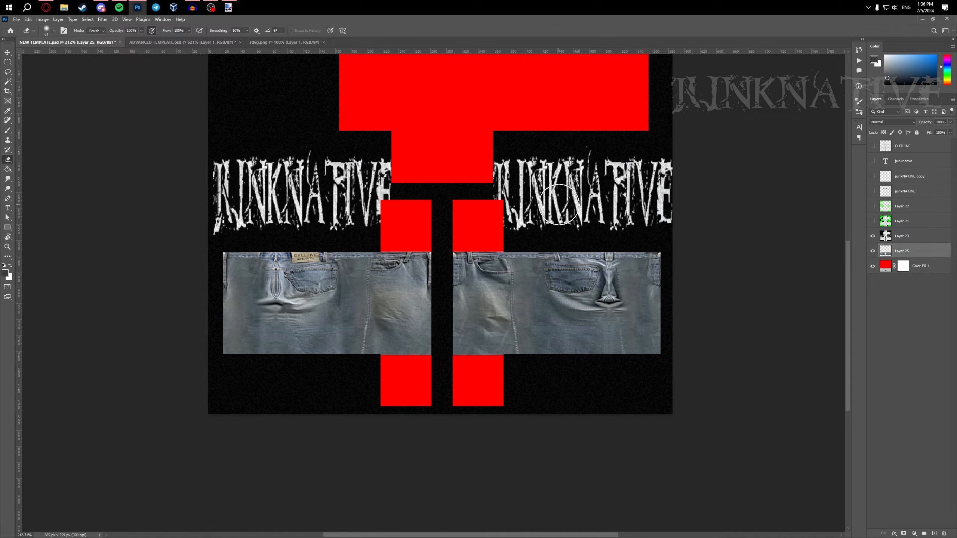
- Hide Color Fill 1 and apply Camera Raw to Layer 25 with Contrast +7, Highlights +7, raised Texture, slight Sharpening and Noise Reduction 11
click(872, 266)
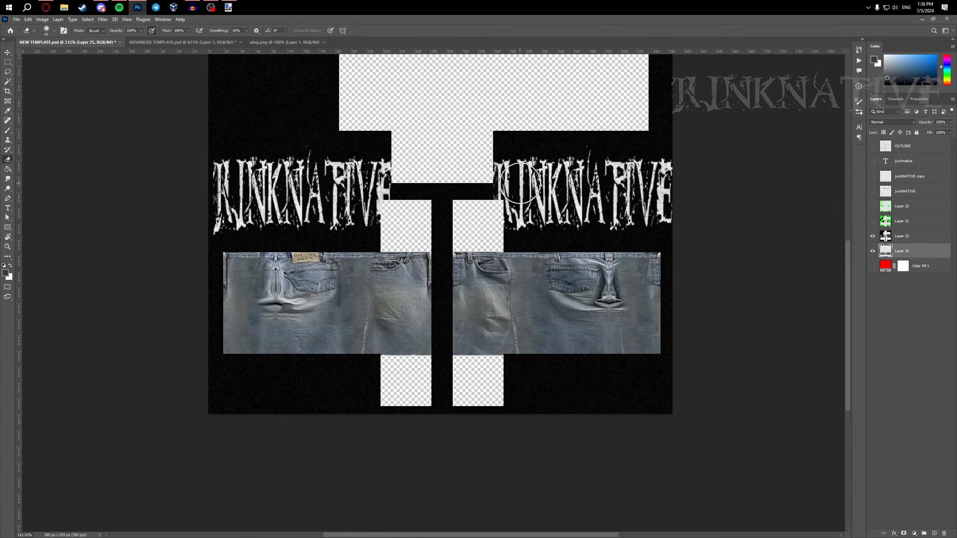
scroll(521, 184, up, 1)
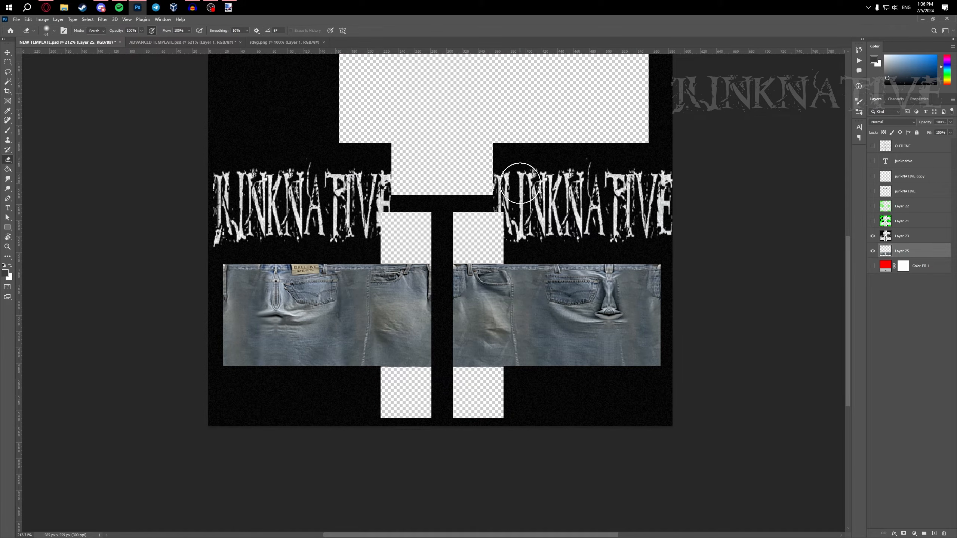
click(100, 19)
click(148, 74)
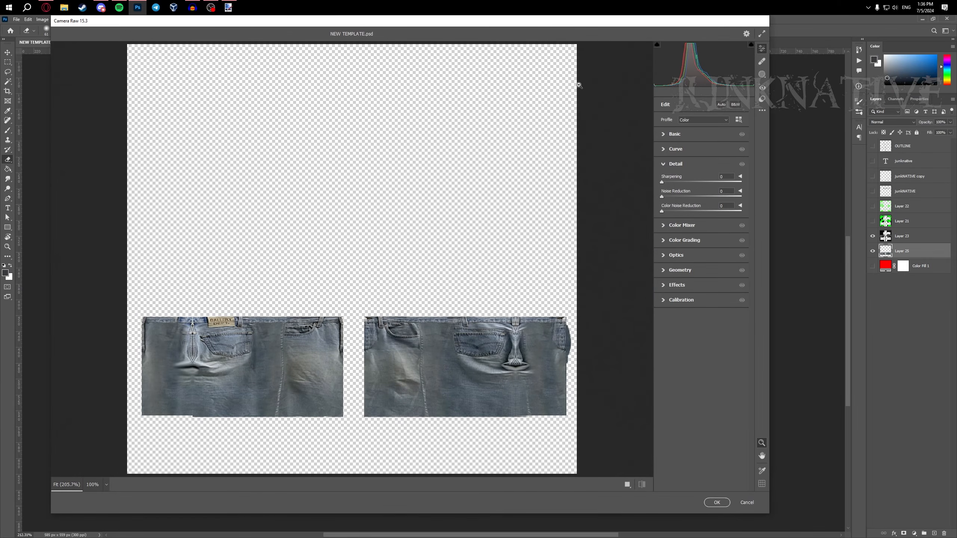
click(663, 134)
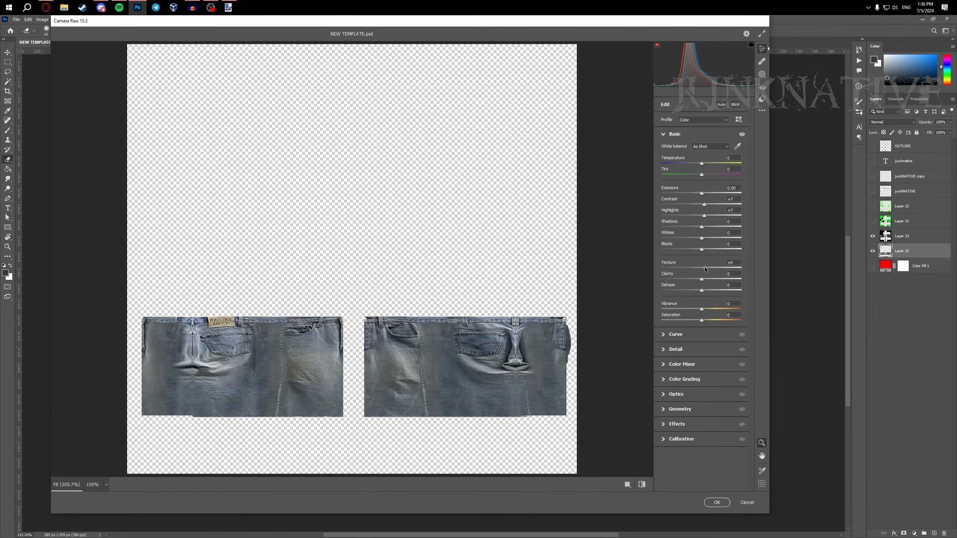
click(665, 349)
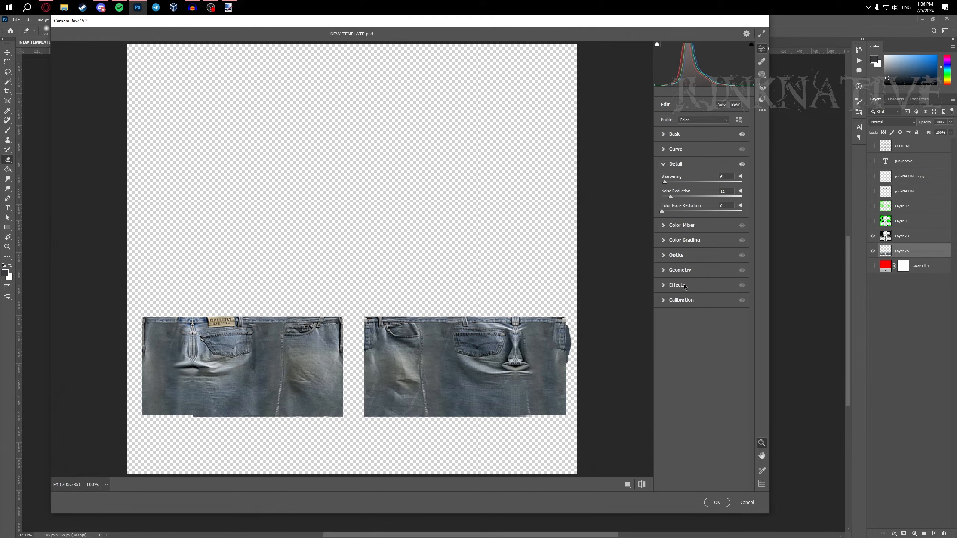
click(717, 503)
scroll(591, 327, down, 1)
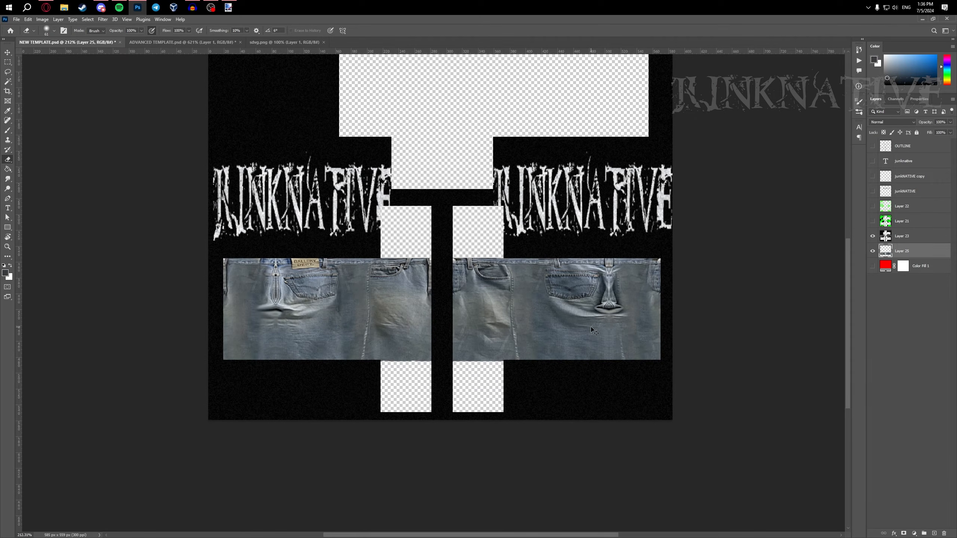
scroll(590, 327, up, 3)
scroll(592, 330, right, 1)
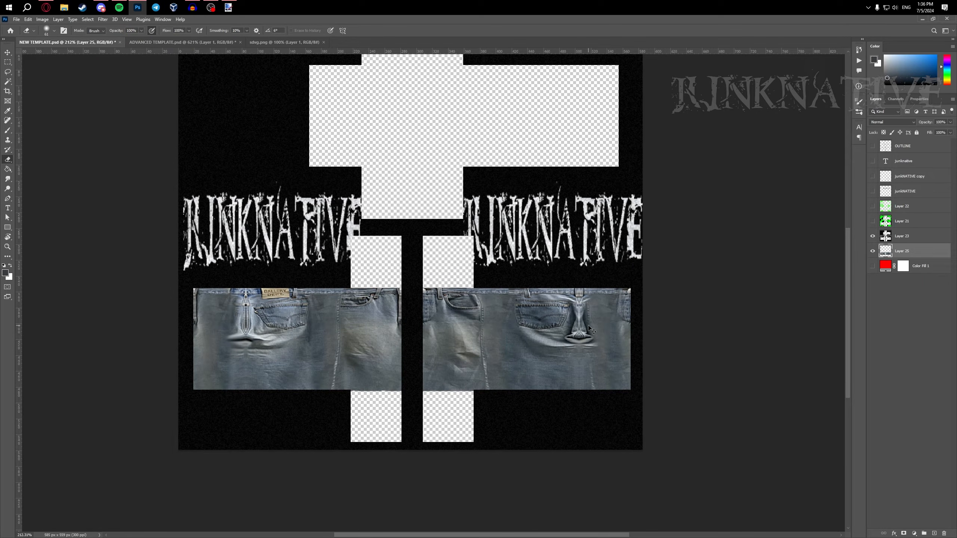
- Duplicate Layer 25 and convert the copy to black and white with the Default preset
key(ctrl+j)
click(28, 19)
click(40, 19)
click(42, 19)
mouse_move(81, 39)
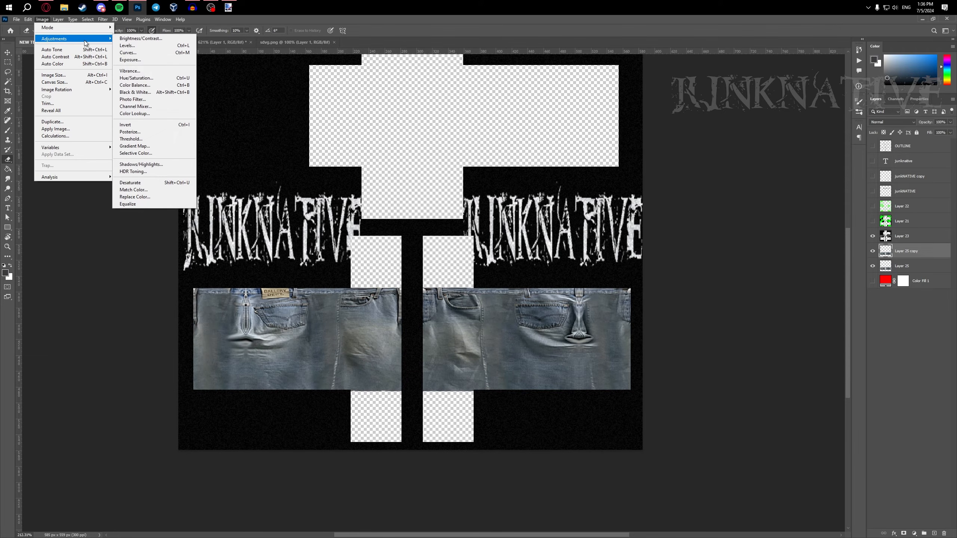
click(135, 92)
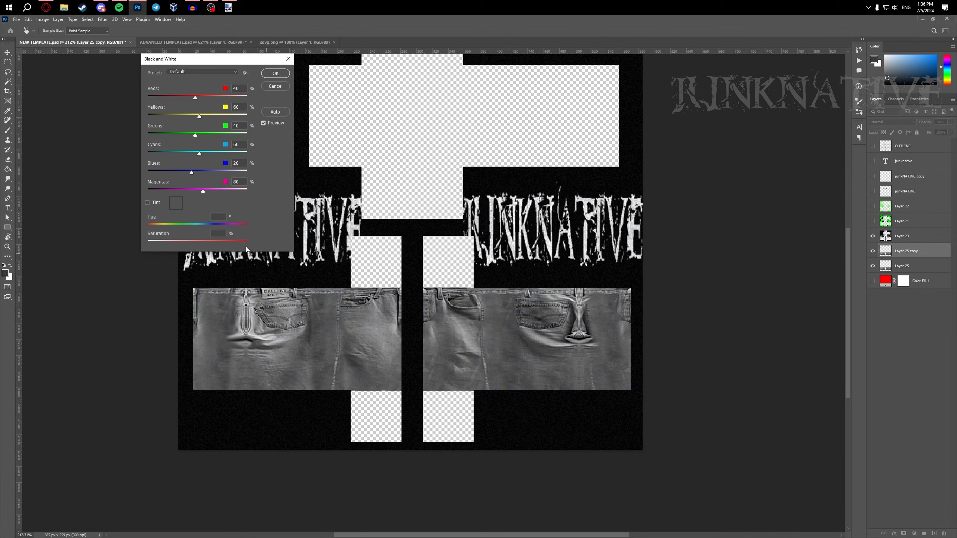
click(274, 75)
- Apply the High Pass filter to the black-and-white jeans copy
click(102, 19)
mouse_move(149, 178)
click(209, 186)
drag(469, 141, 238, 110)
click(286, 124)
key(e)
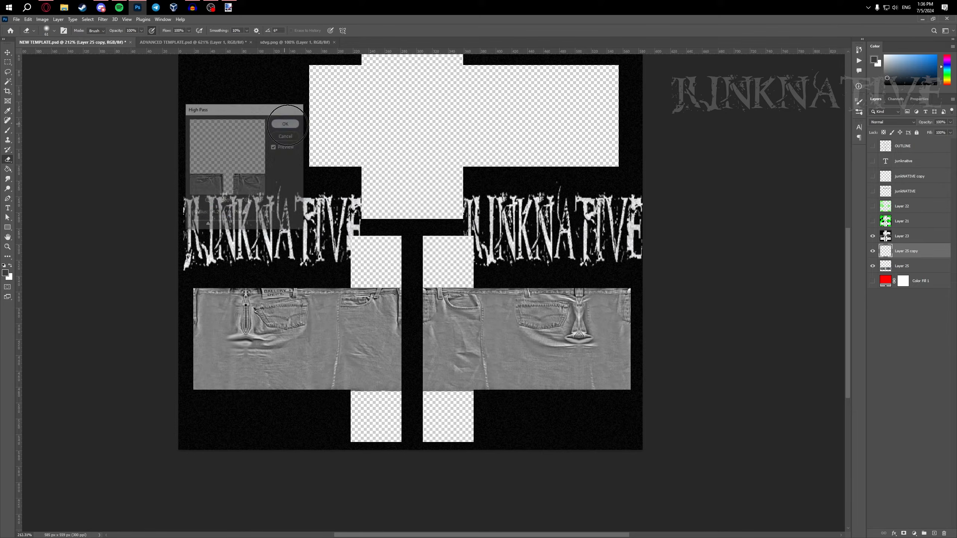
- Set Layer 25 copy's blend mode to Overlay and toggle its visibility to compare the sharpening
click(892, 122)
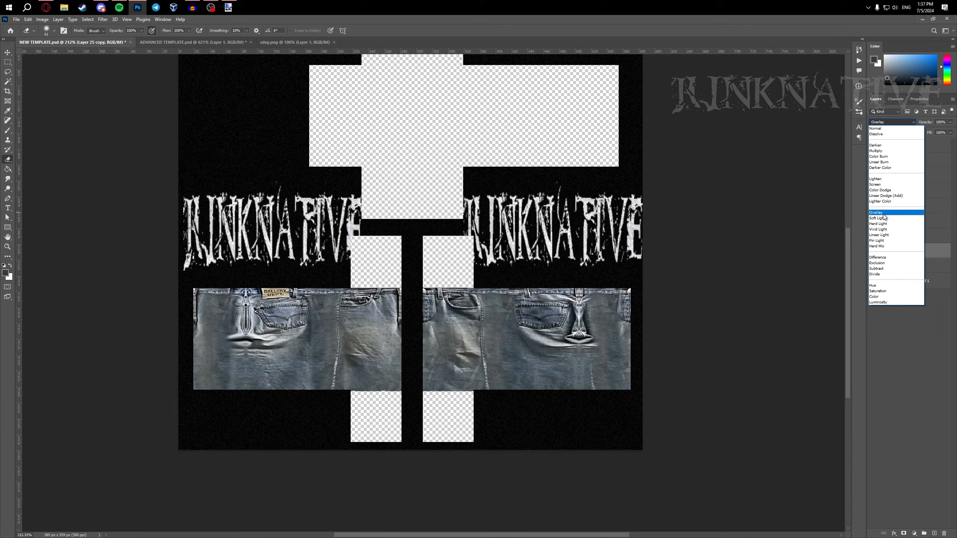
click(882, 213)
click(873, 251)
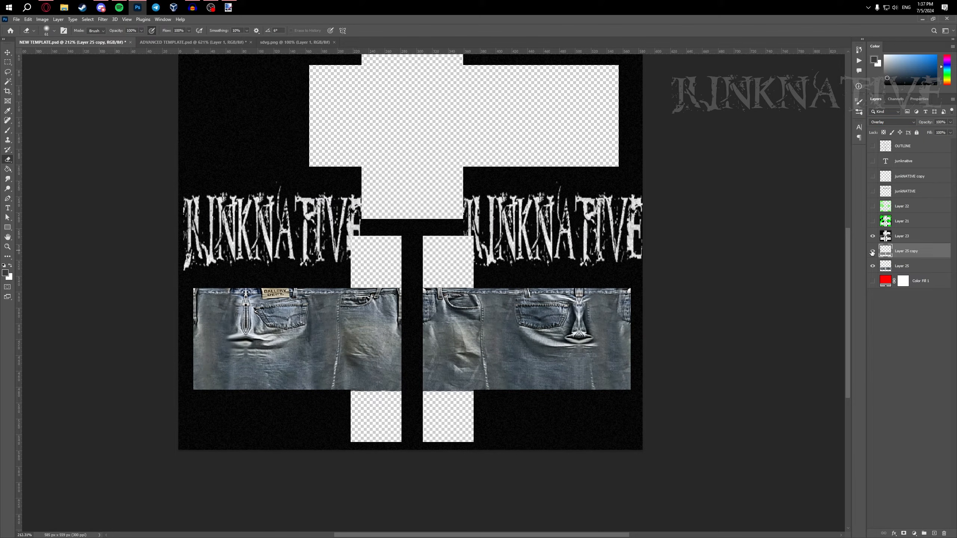
- Lower Layer 25 copy's opacity to 32%, compare its effect on the jeans, and delete the copy
drag(928, 130, 927, 130)
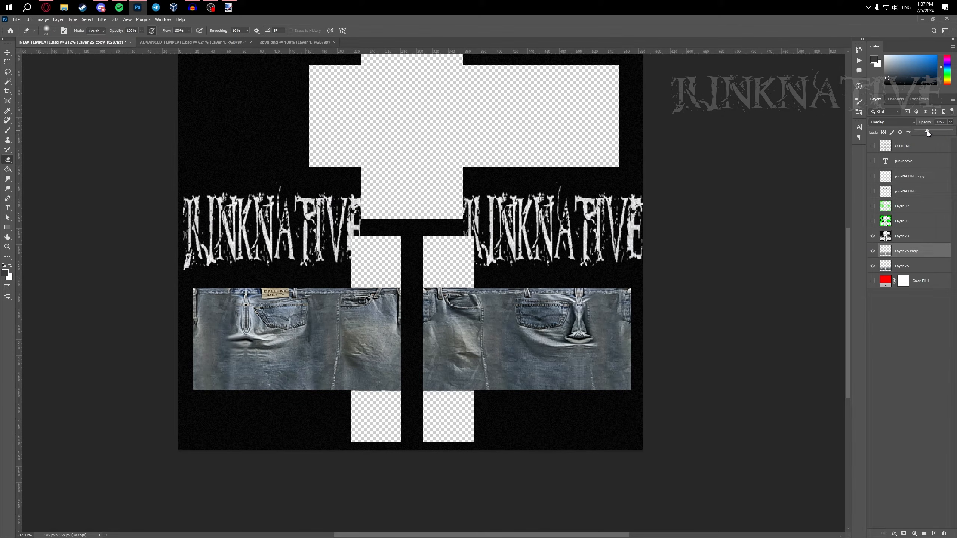
click(872, 251)
scroll(747, 269, up, 1)
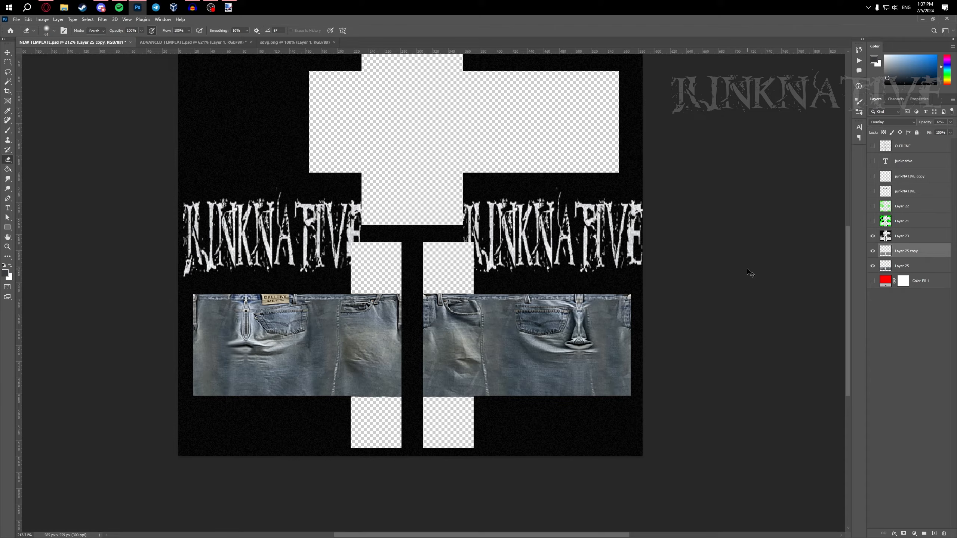
key(Delete)
scroll(706, 275, down, 2)
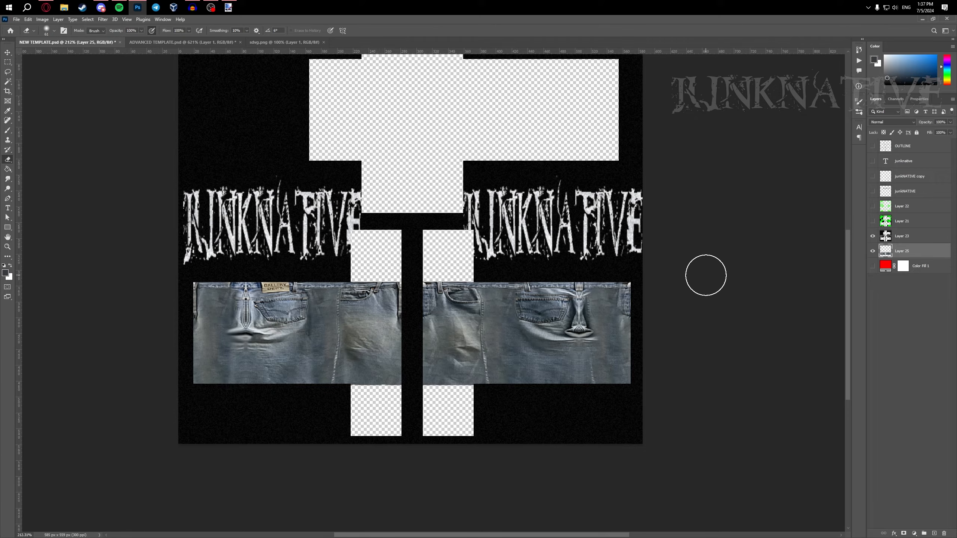
- Open the shading and texture PNG images and bring up shading + light.png
click(16, 20)
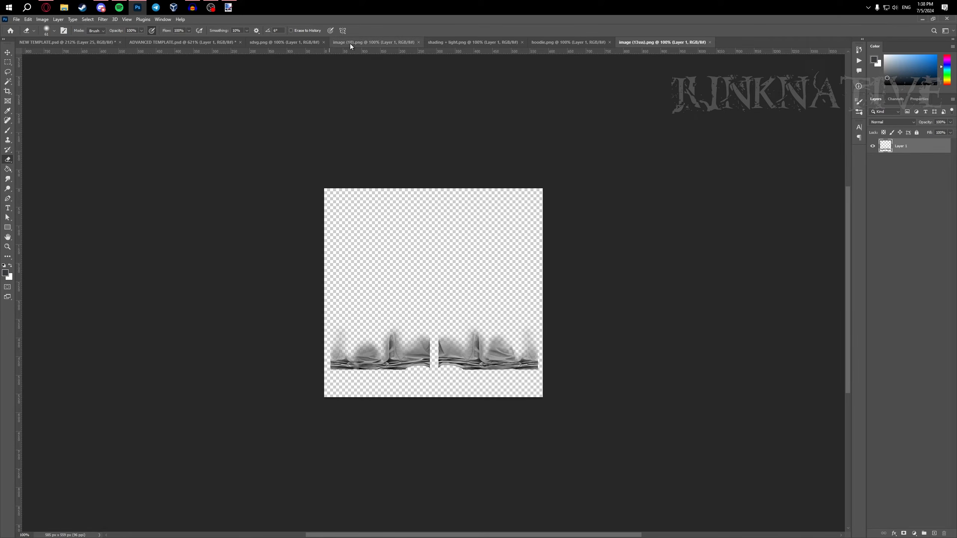
click(343, 46)
click(450, 43)
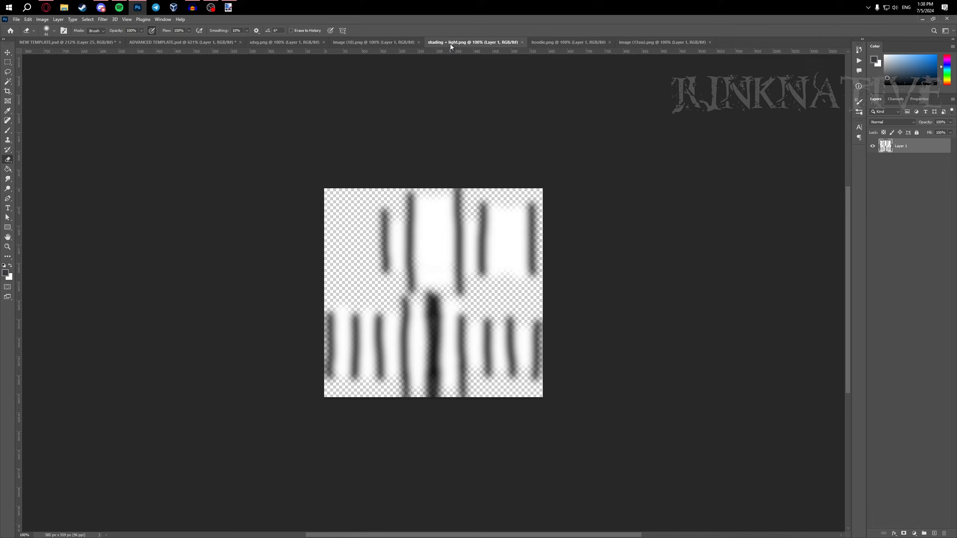
- Close ADVANCED TEMPLATE.psd
click(193, 44)
click(240, 43)
click(476, 209)
- Paste the shading + light image into NEW TEMPLATE.psd directly above the jeans layer
scroll(455, 203, down, 1)
scroll(456, 204, down, 1)
key(ctrl+v)
scroll(464, 218, down, 1)
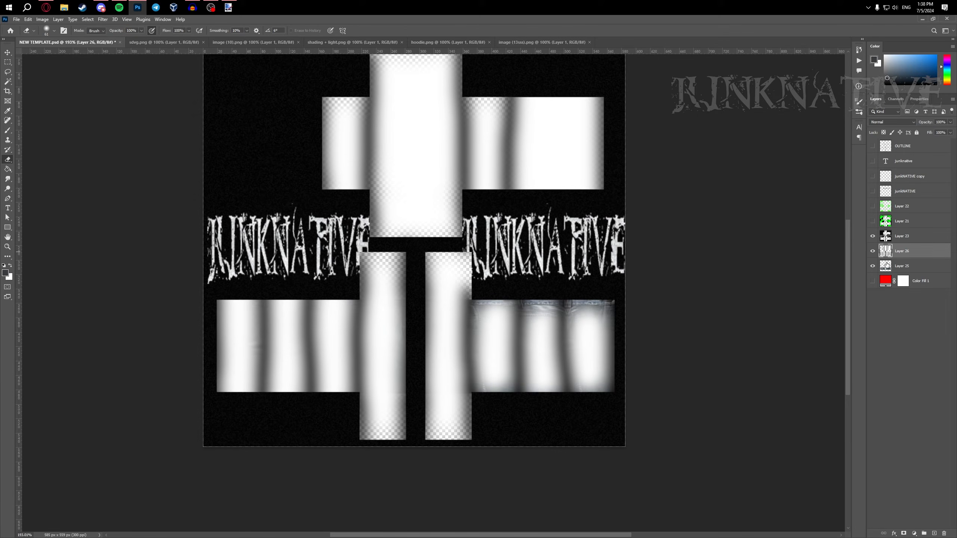
- Cut the shading within the jeans outline onto its own layer and remove the leftover shading layer
ctrl+click(886, 269)
scroll(479, 338, up, 1)
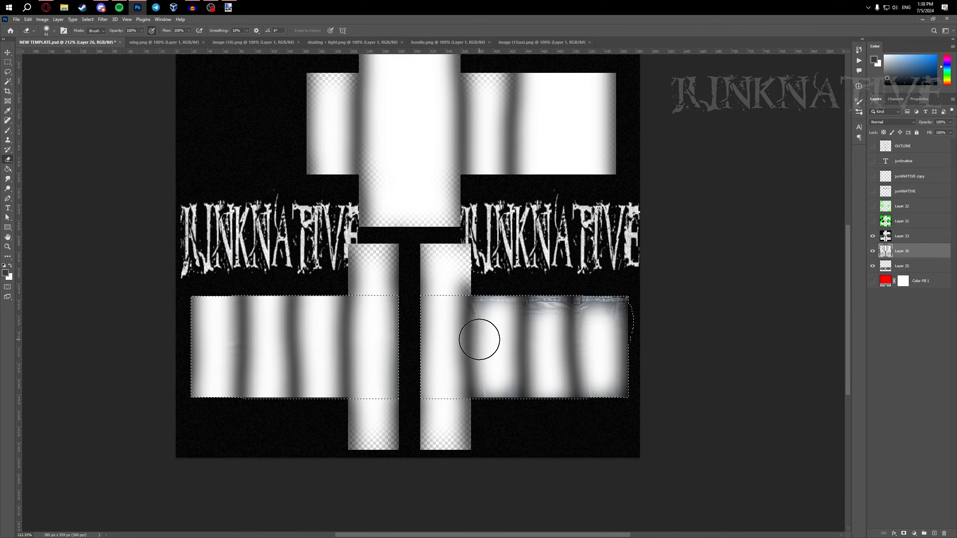
key(m)
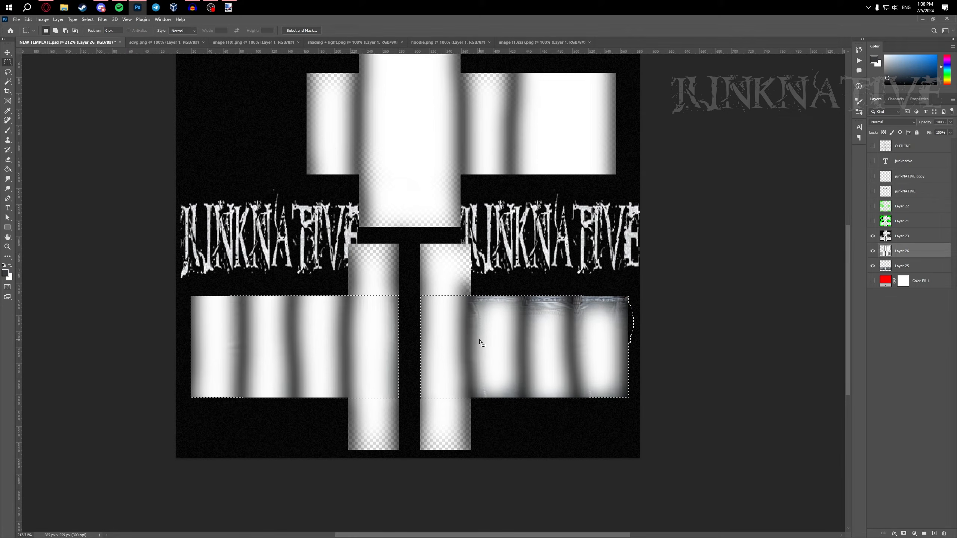
right_click(480, 341)
click(486, 398)
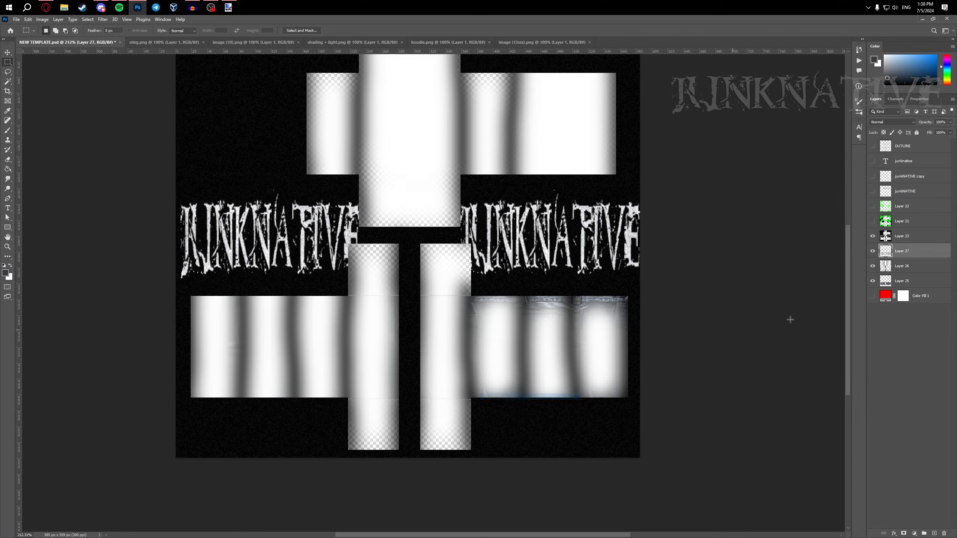
click(872, 271)
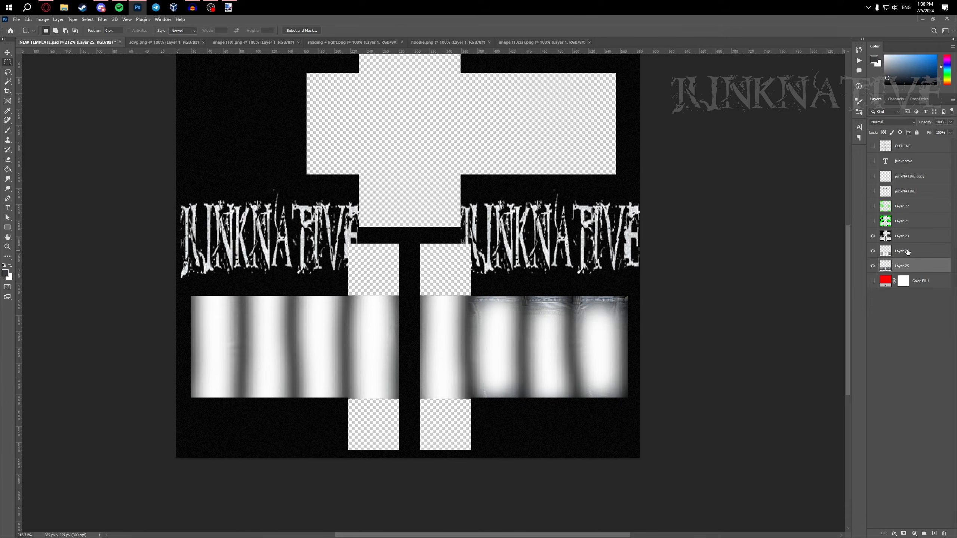
- Set the cut shading layer's blend mode to Overlay and reduce its opacity
click(893, 122)
click(880, 212)
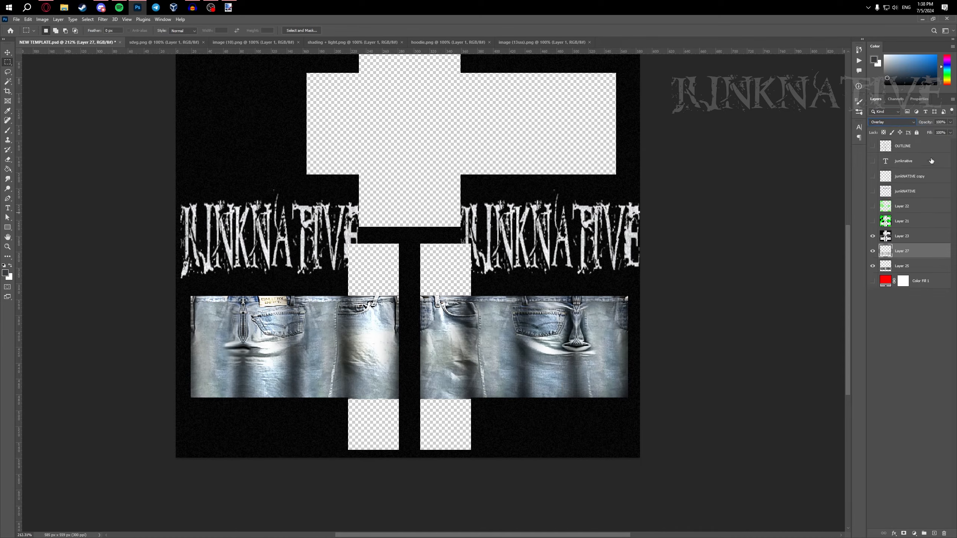
drag(921, 133, 920, 132)
scroll(631, 221, down, 2)
scroll(527, 181, up, 2)
- Copy the hoodie.png fold shading into NEW TEMPLATE.psd above the existing shading layer
click(428, 42)
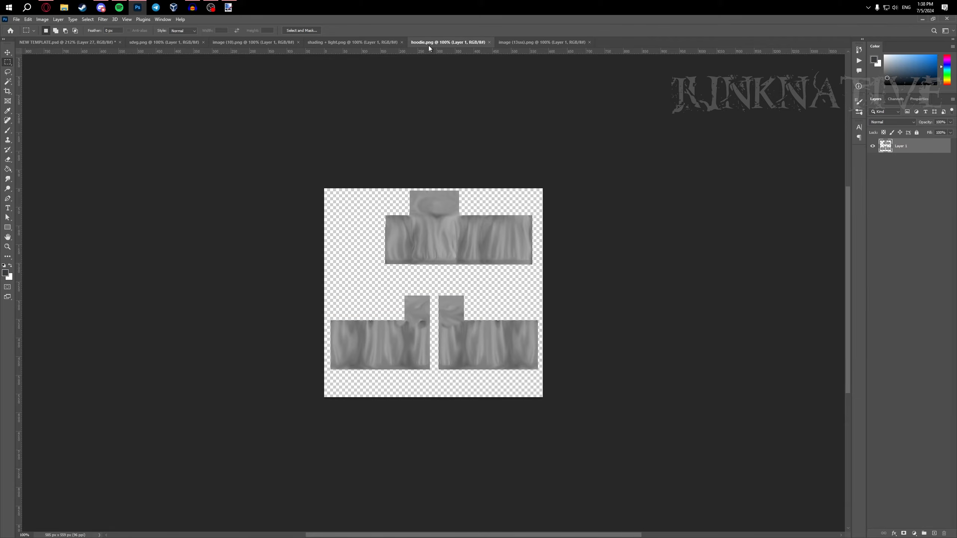
click(178, 42)
click(85, 42)
key(ctrl+v)
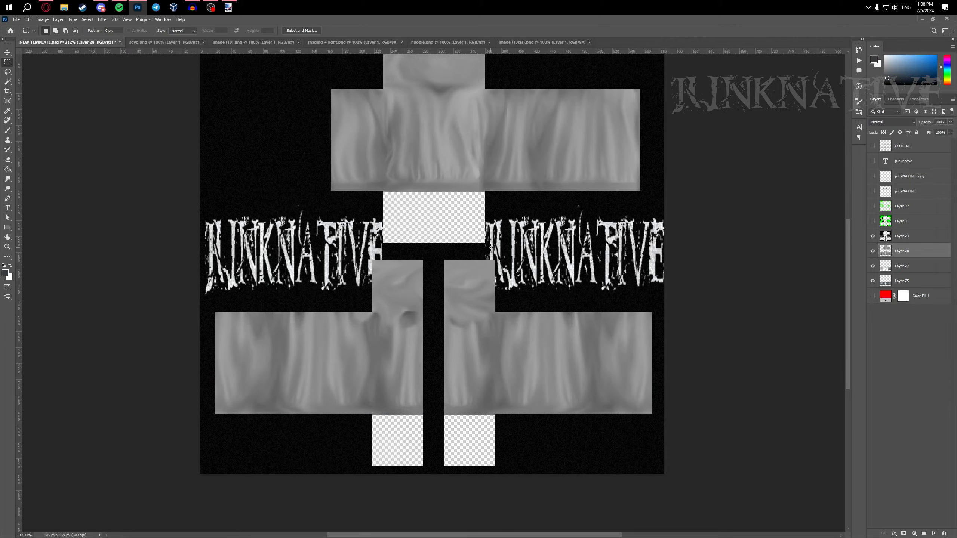
scroll(491, 248, up, 2)
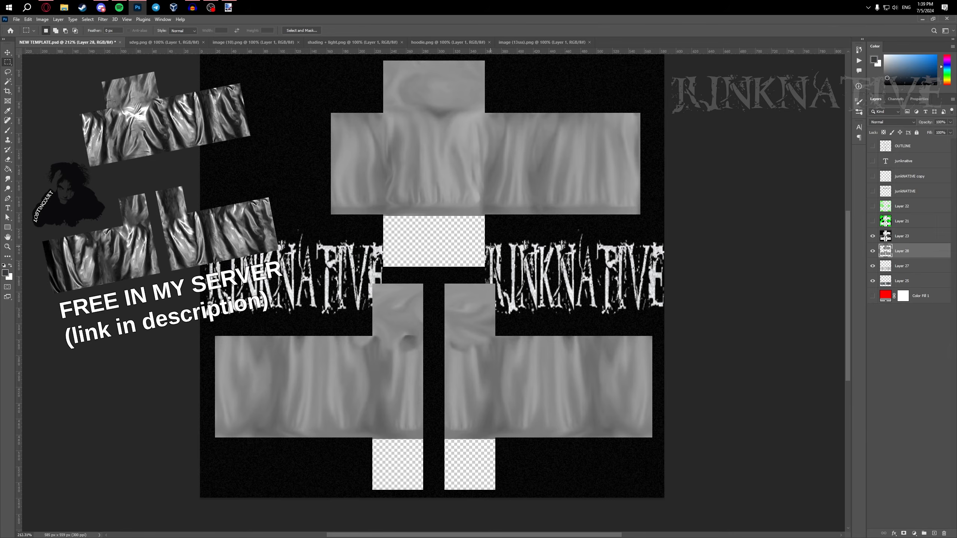
- Apply a Gaussian Blur with a 4.4 pixel radius to the pasted hoodie shading
click(103, 19)
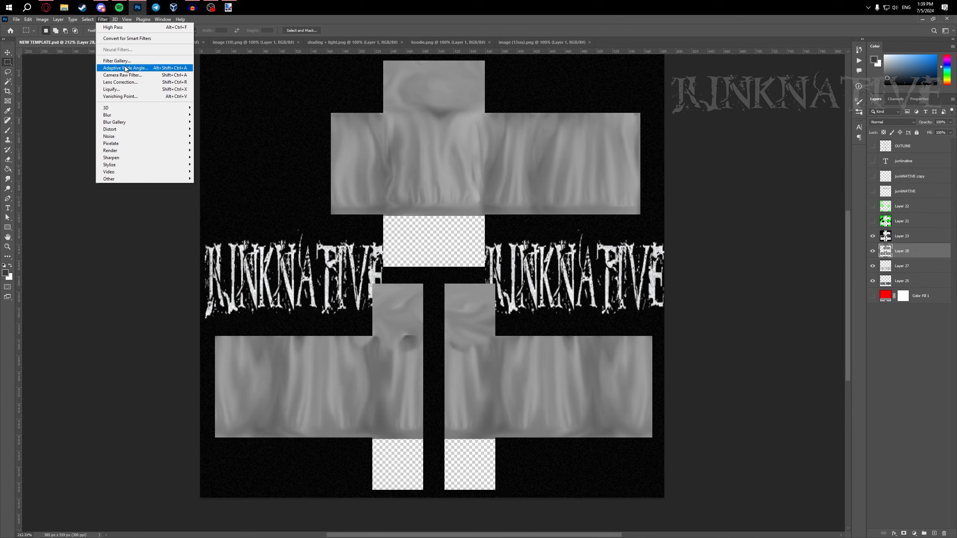
mouse_move(181, 115)
click(213, 143)
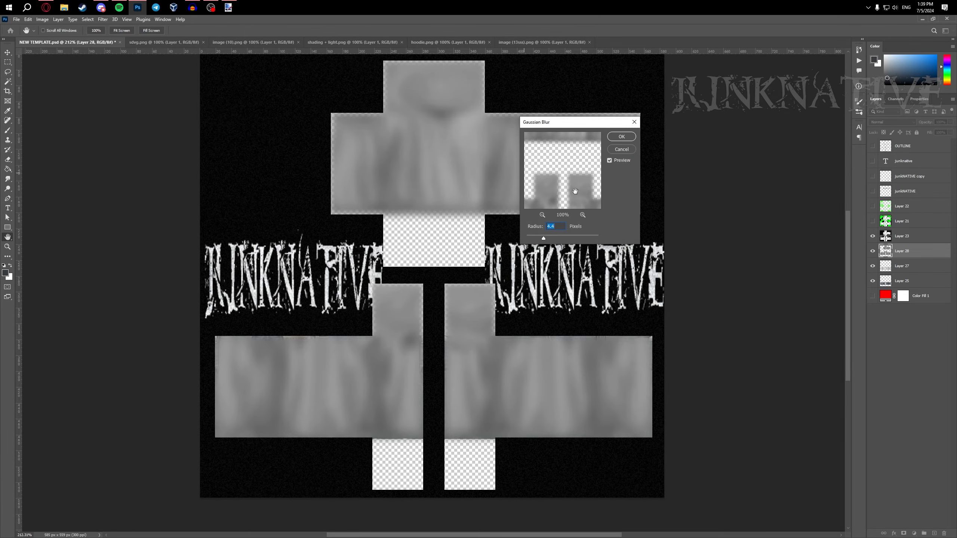
key(Return)
- Cut the blurred hoodie shading within the jeans outline onto a new layer and delete the remainder
key(m)
right_click(573, 376)
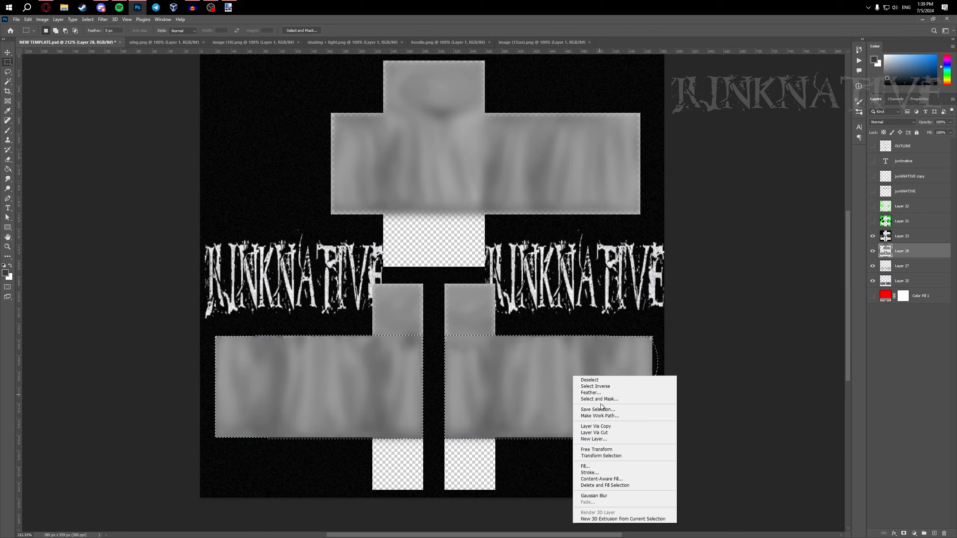
click(607, 434)
click(902, 265)
key(Delete)
click(901, 251)
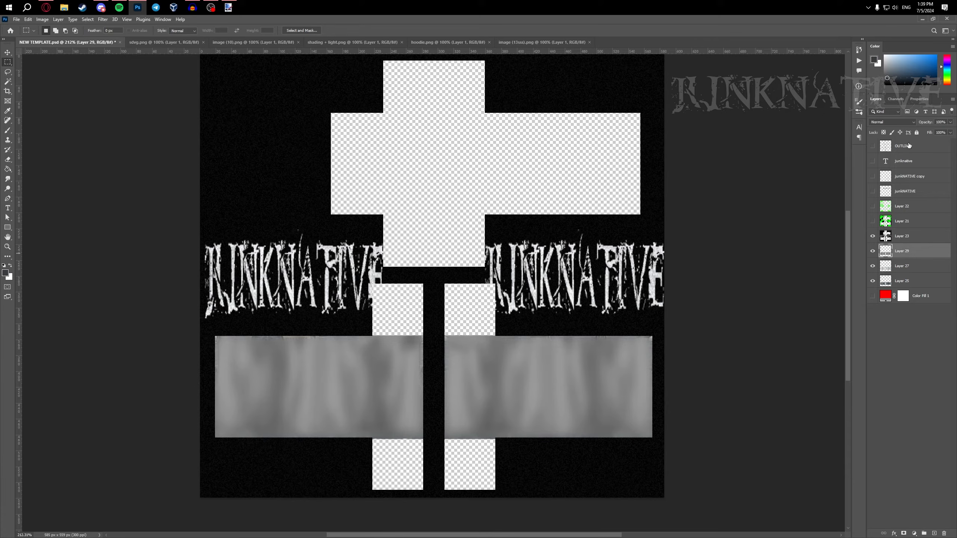
- Set the blurred fold layer's blend mode to Overlay and toggle its visibility to compare the effect
click(892, 122)
click(889, 216)
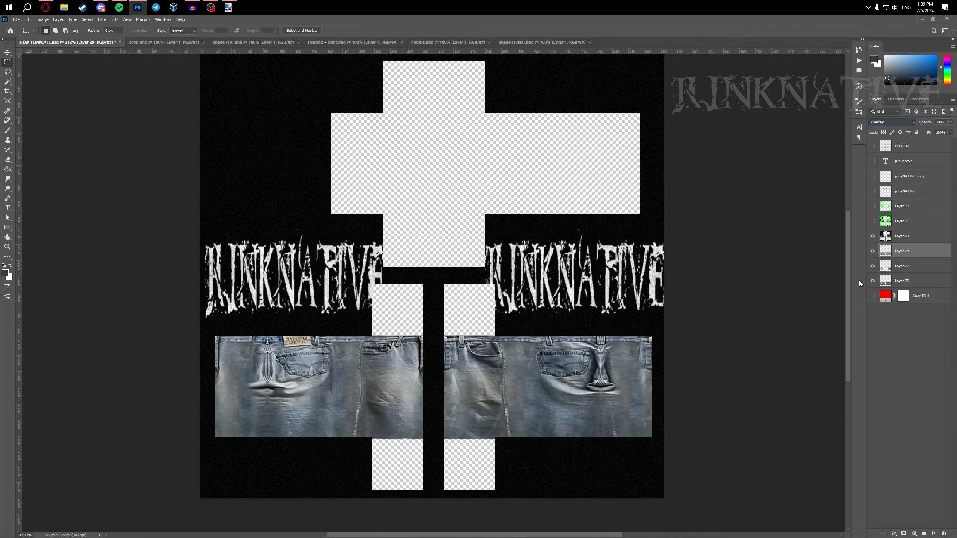
click(873, 251)
click(873, 251)
scroll(677, 288, up, 1)
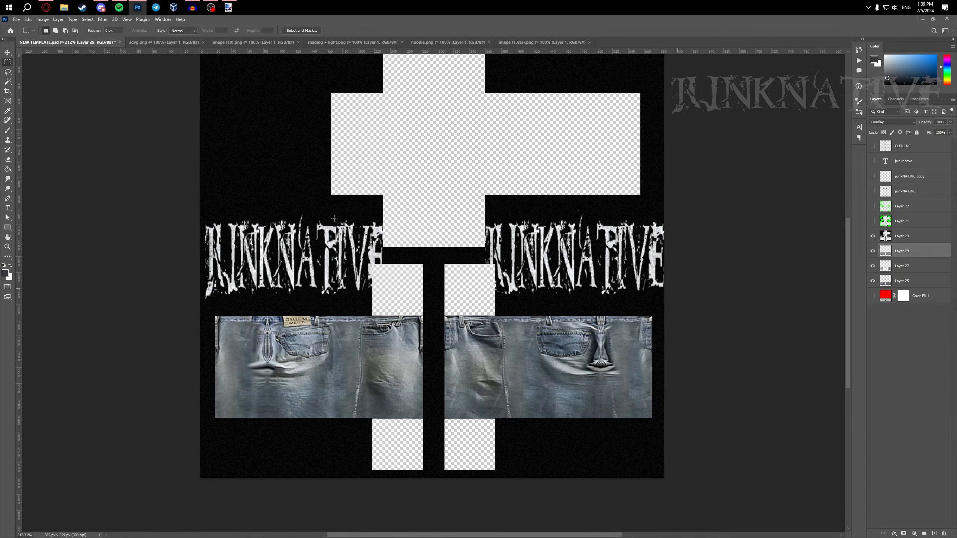
- Copy the fabric texture from image (18).png into NEW TEMPLATE.psd above the blurred fold layer
click(444, 42)
click(506, 42)
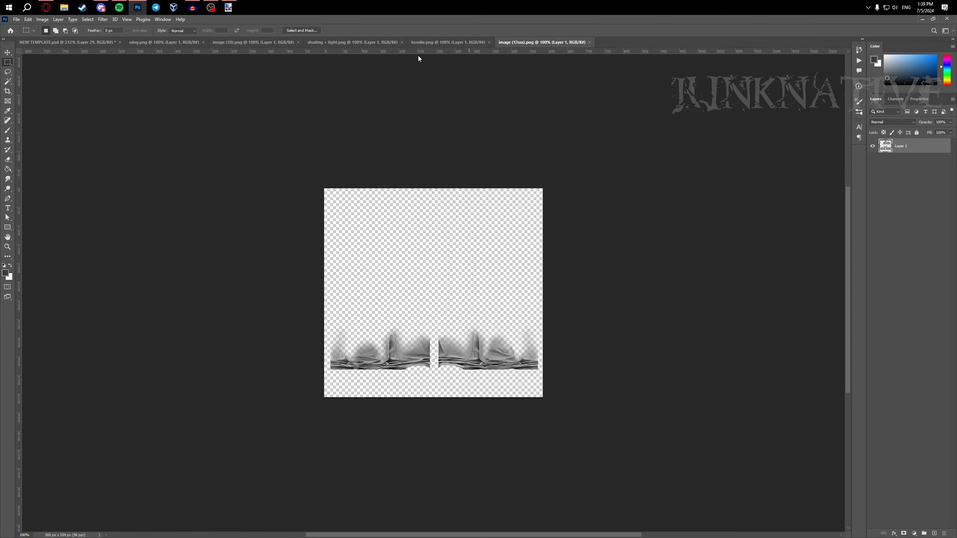
click(269, 43)
drag(90, 45, 661, 286)
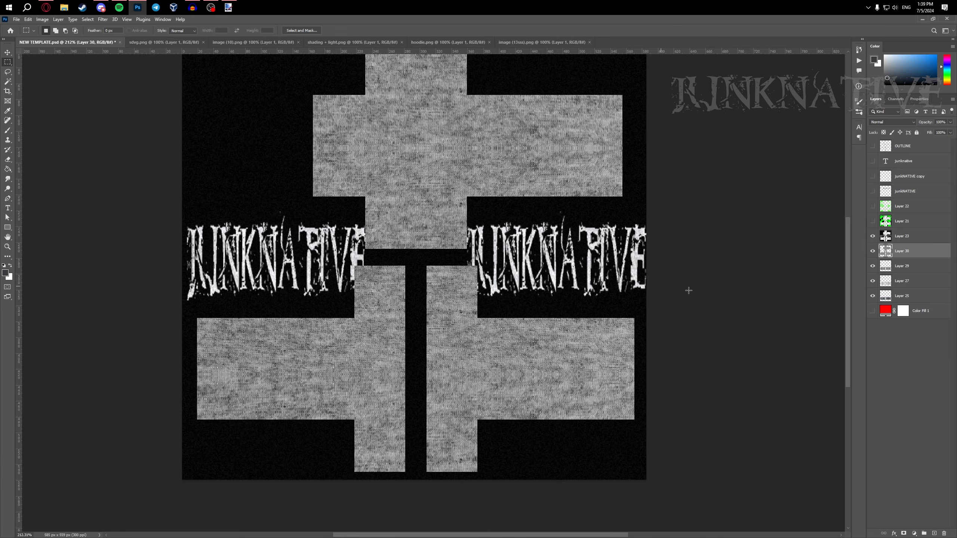
scroll(490, 340, down, 1)
- Cut the fabric texture within the jeans outline onto a new layer and delete the leftover texture layer
right_click(509, 344)
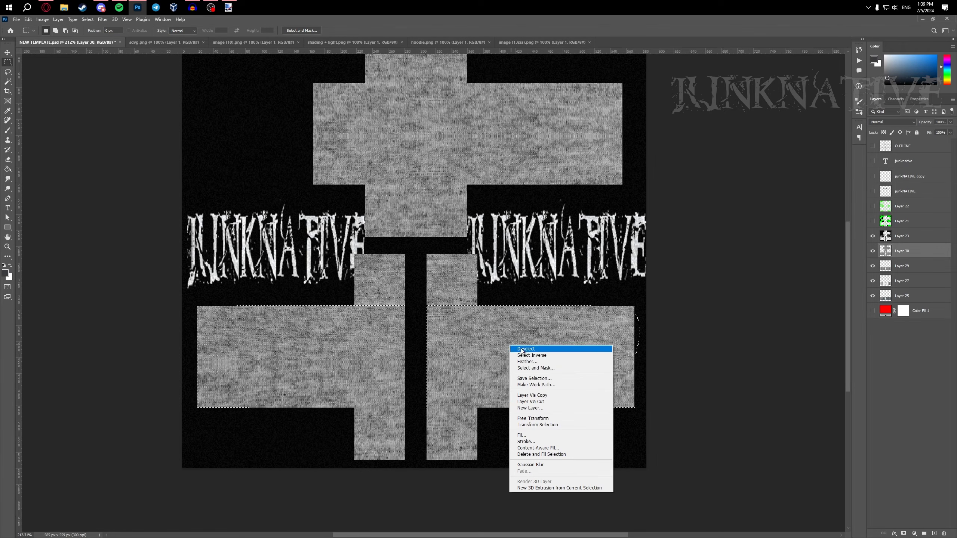
click(528, 403)
click(900, 272)
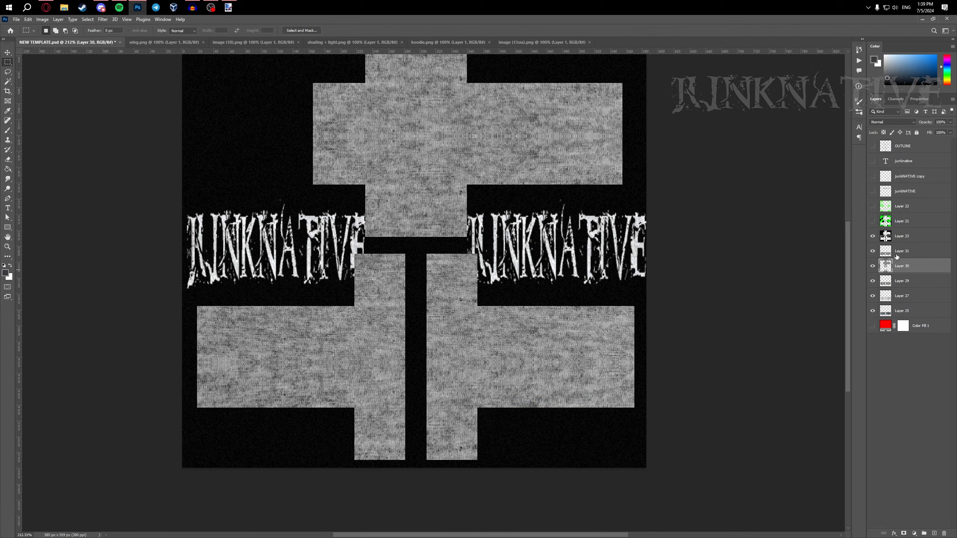
key(Delete)
- Set the fabric texture layer's blend mode to Overlay and reduce its opacity
click(892, 121)
click(920, 181)
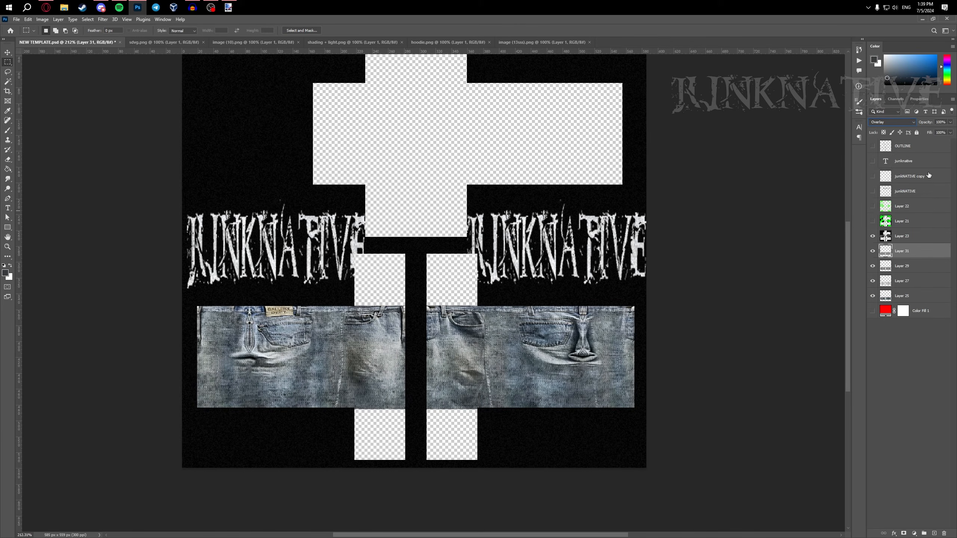
drag(926, 134, 923, 135)
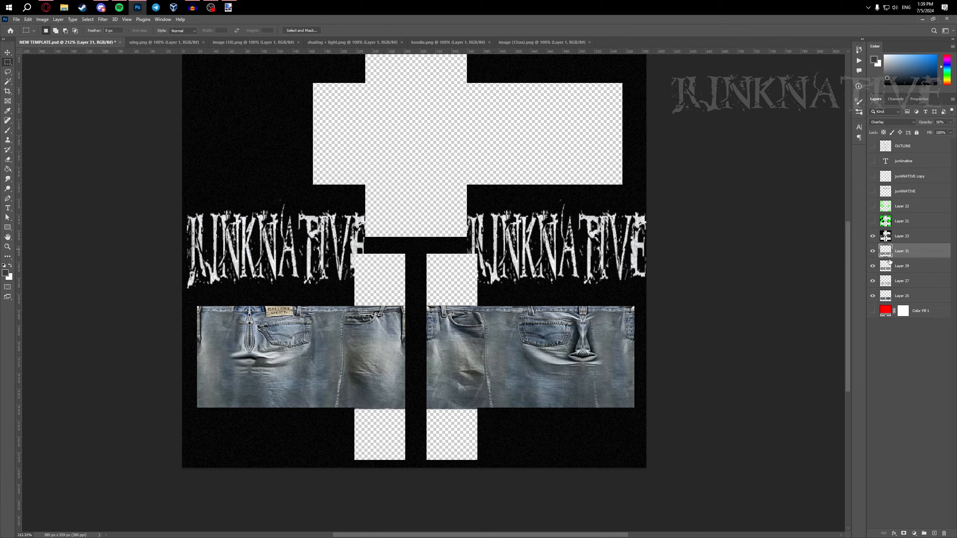
- Add 1.3% uniform monochromatic noise to the jeans on Layer 25
click(910, 298)
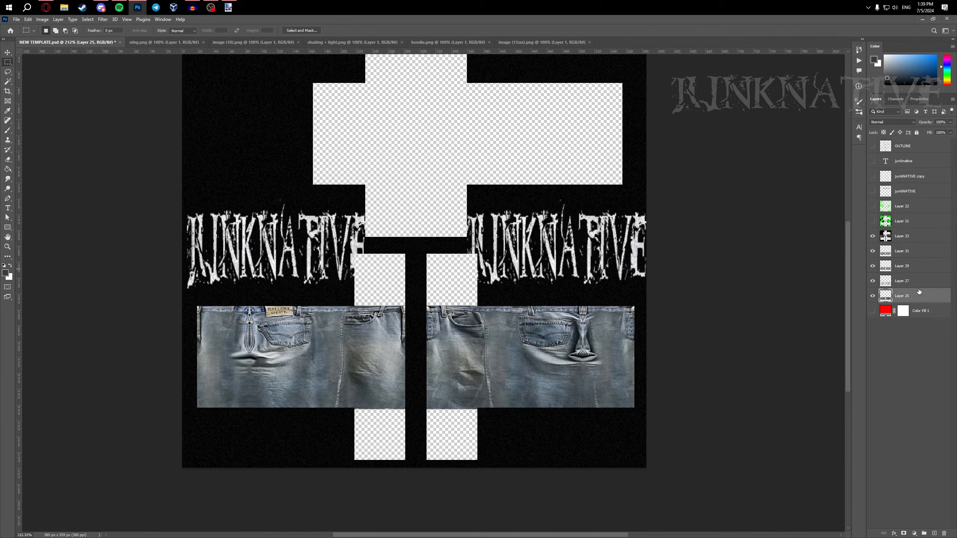
click(102, 19)
mouse_move(159, 135)
click(202, 137)
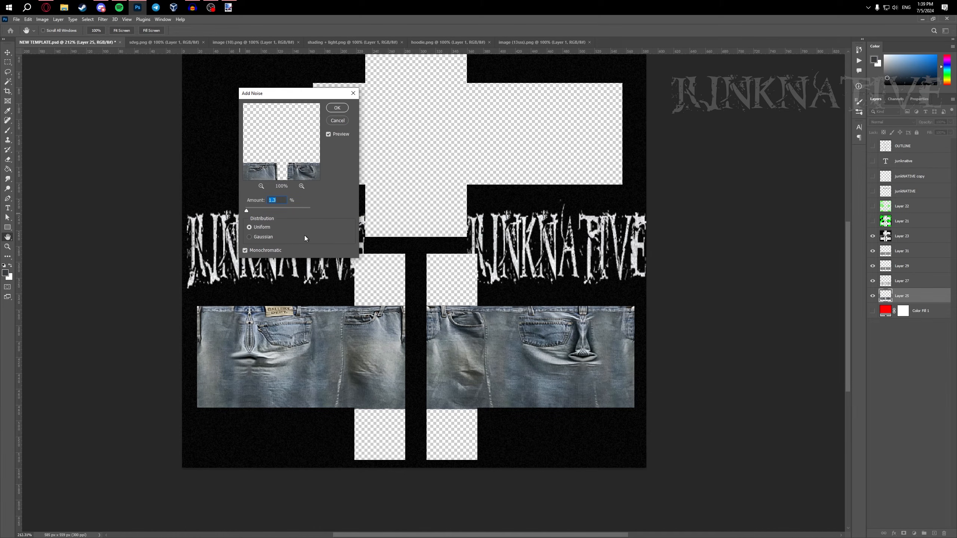
click(338, 108)
key(m)
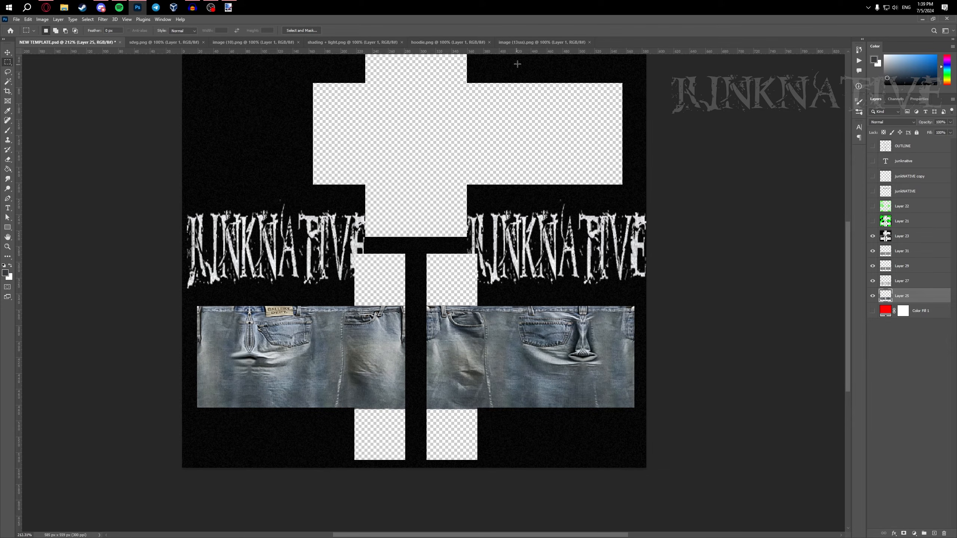
- Copy the leg-crease shading from the last opened PNG into NEW TEMPLATE.psd directly above the jeans layer
click(527, 42)
key(ctrl+v)
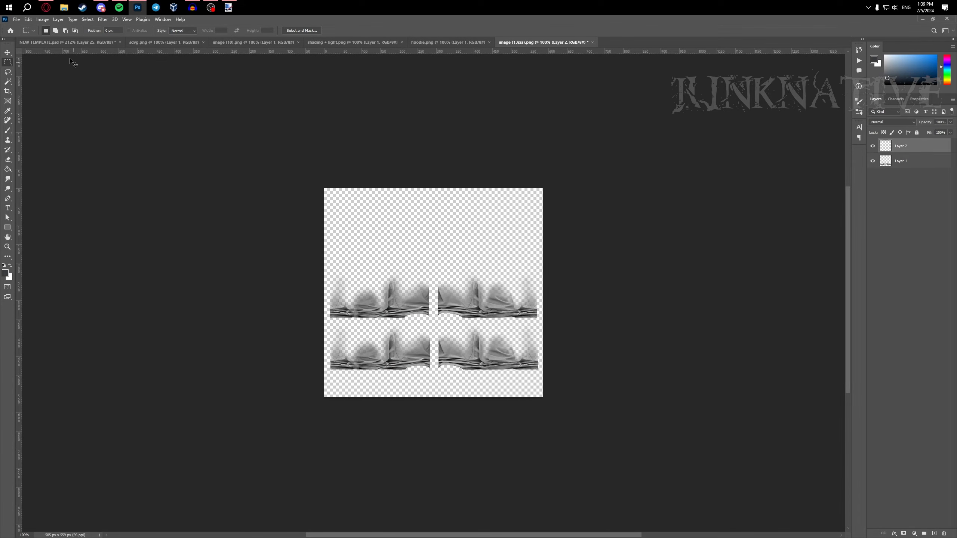
key(ctrl+z)
click(86, 42)
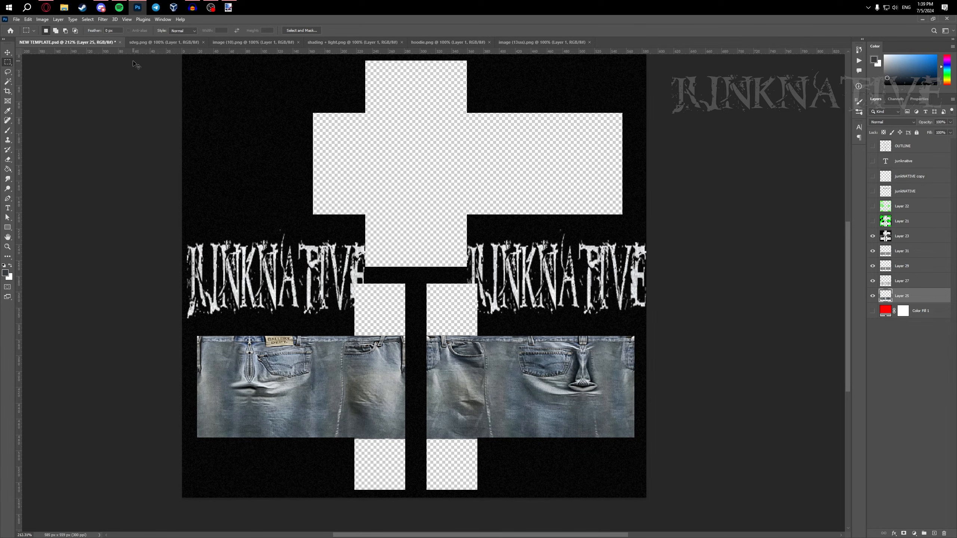
key(ctrl+v)
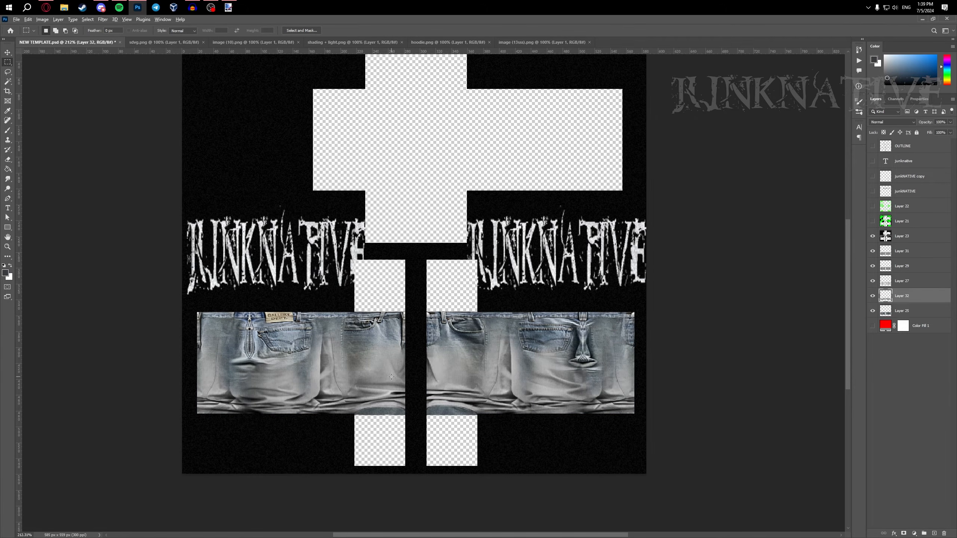
- Load the leg-crease shading of Layer 32 as a selection and invert it
scroll(392, 487, up, 3)
key(v)
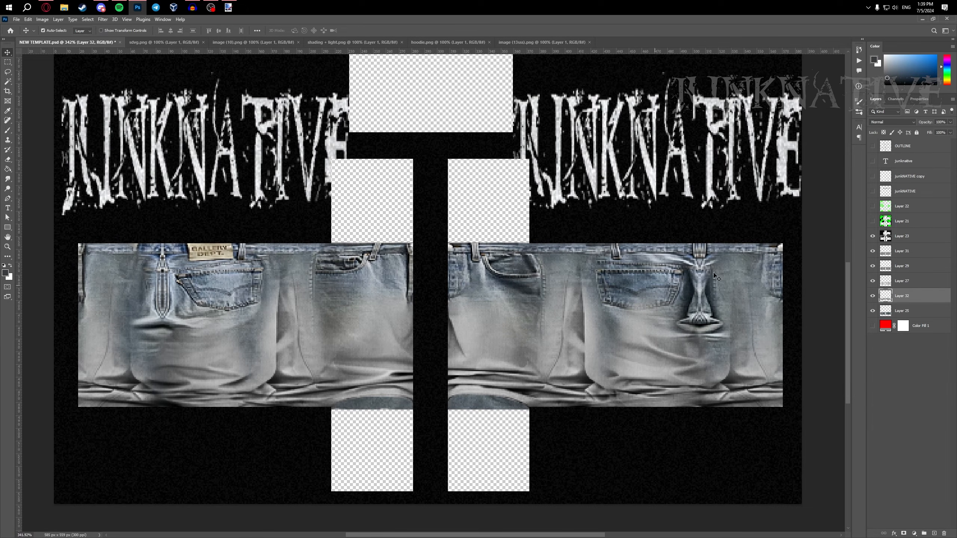
ctrl+click(886, 296)
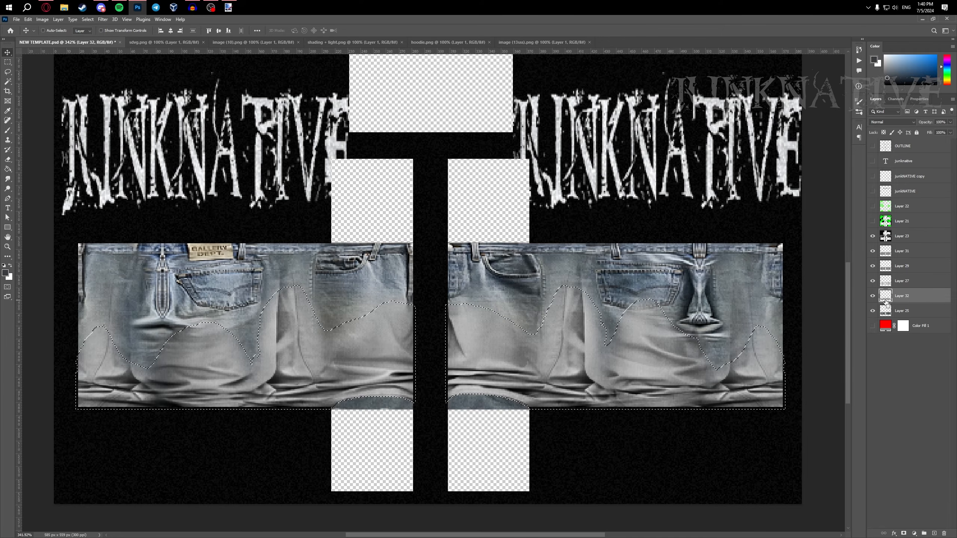
key(m)
right_click(569, 387)
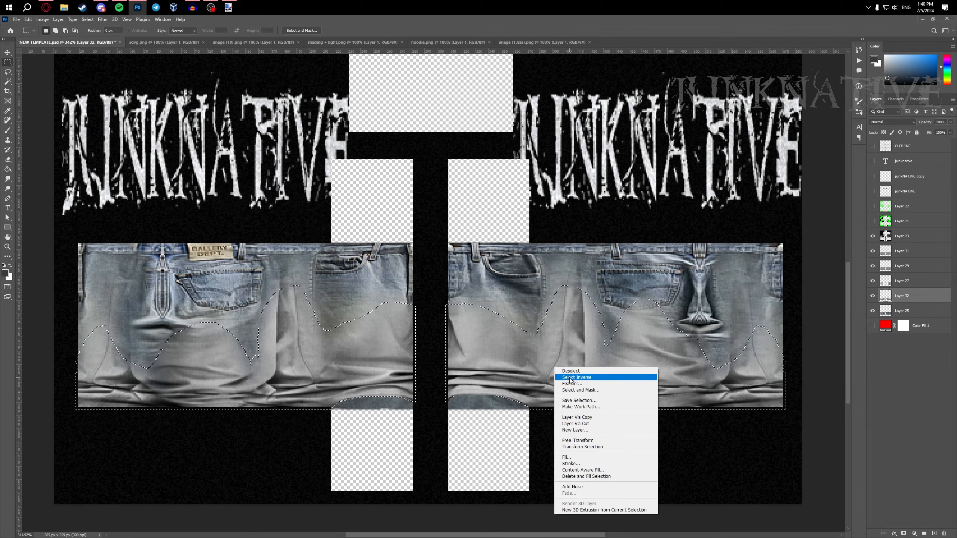
click(577, 377)
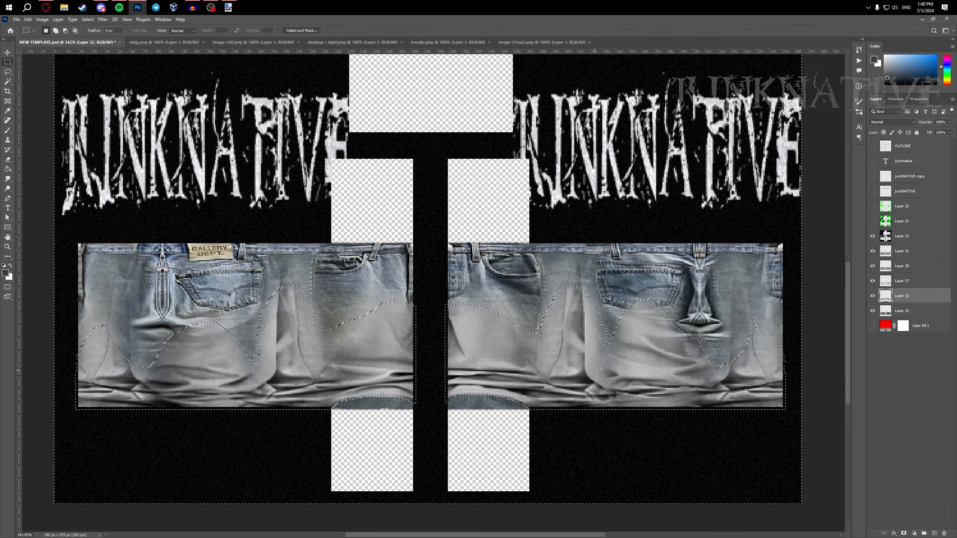
- Erase the jeans on Layer 25 and its texture layers below the curved hems of both legs, and clear the selection
click(880, 311)
key(e)
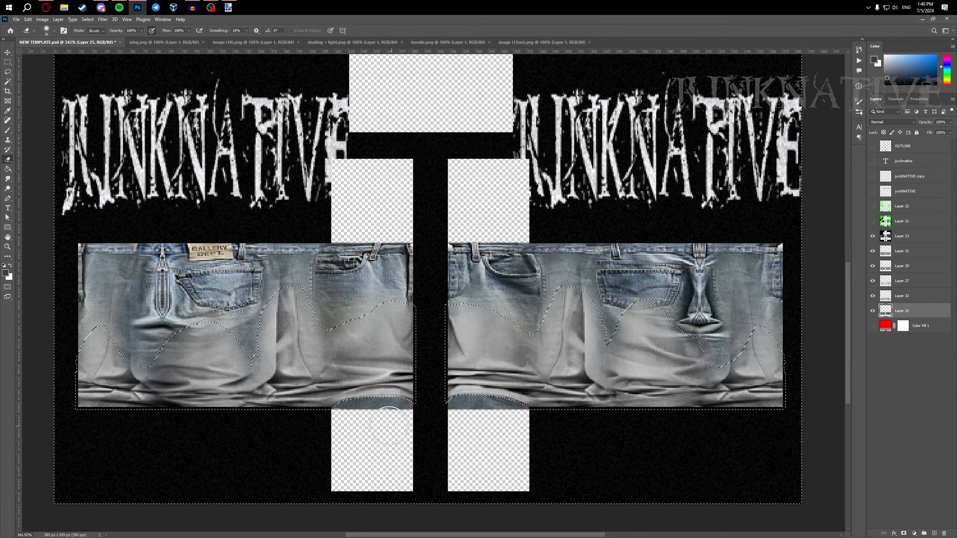
scroll(376, 418, up, 2)
click(380, 394)
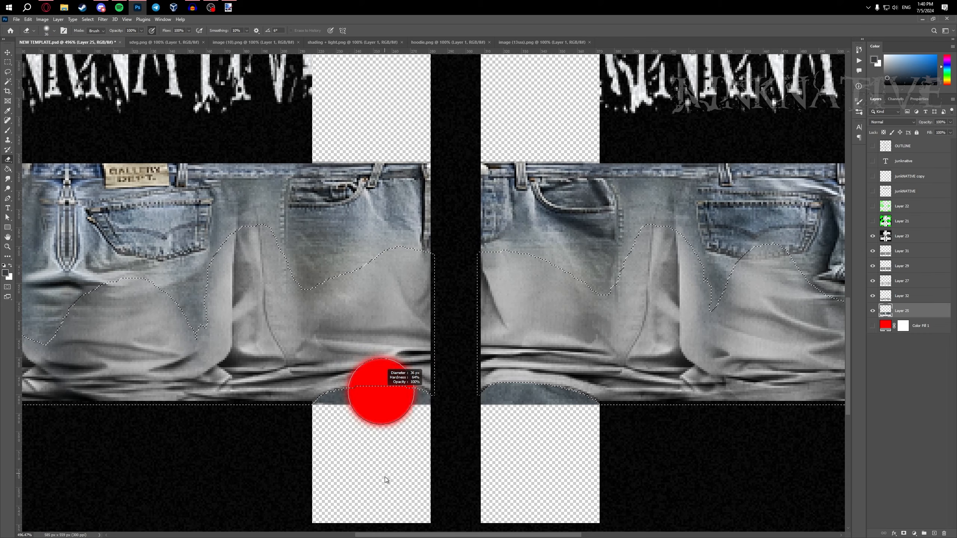
drag(339, 409, 588, 407)
scroll(581, 400, down, 2)
scroll(581, 400, right, 2)
scroll(310, 392, left, 1)
key(alt+bracketright)
key(alt+bracketright)
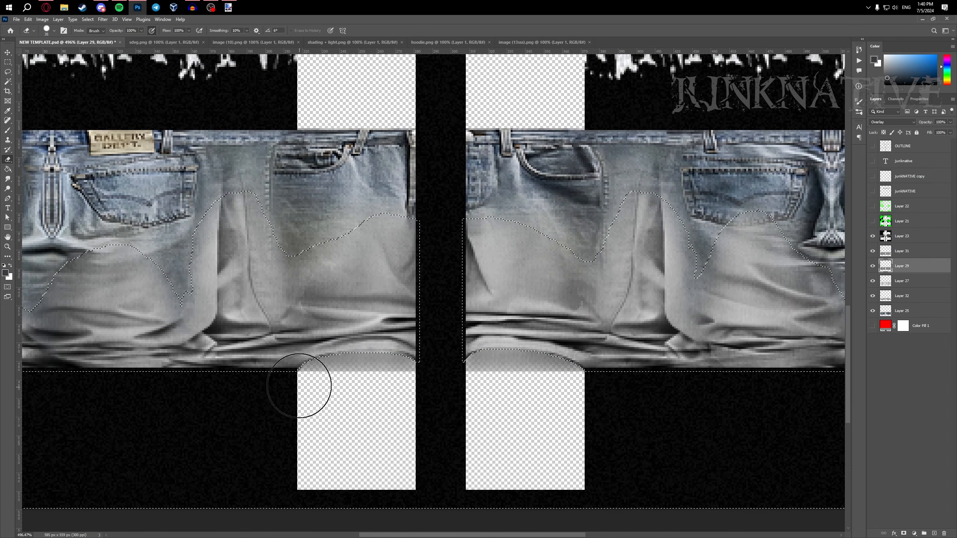
key(ctrl+d)
scroll(652, 384, down, 2)
key(alt+bracketright)
key(alt+bracketright)
- Set the blend mode of the leg-crease shading on Layer 32 to Overlay
key(v)
click(892, 123)
click(903, 219)
key(alt+bracketleft)
key(alt+bracketleft)
key(alt+bracketleft)
key(alt+bracketleft)
click(910, 296)
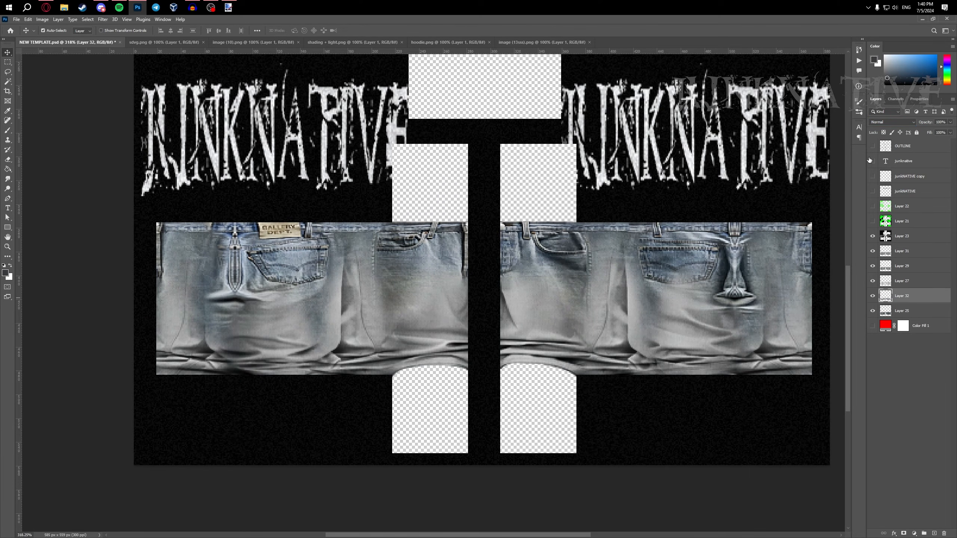
click(886, 123)
click(876, 135)
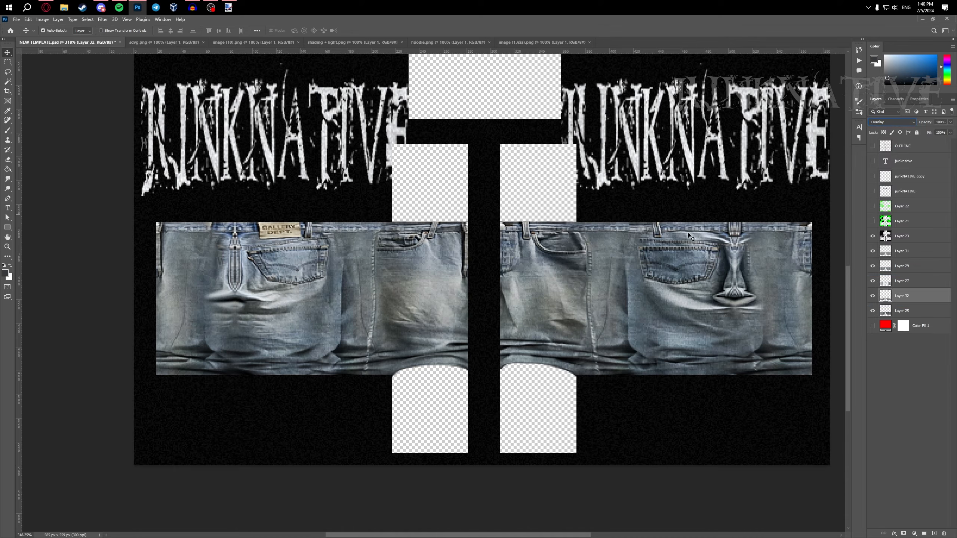
- Set Layer 31's opacity to 16% and check its effect on the jeans
scroll(171, 165, down, 2)
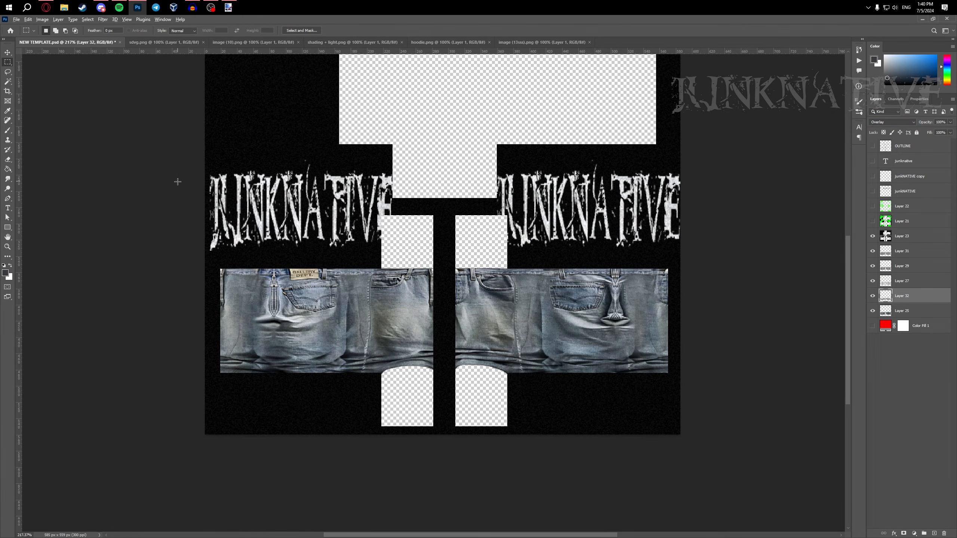
scroll(229, 354, up, 2)
click(226, 350)
key(1)
key(6)
scroll(234, 335, up, 1)
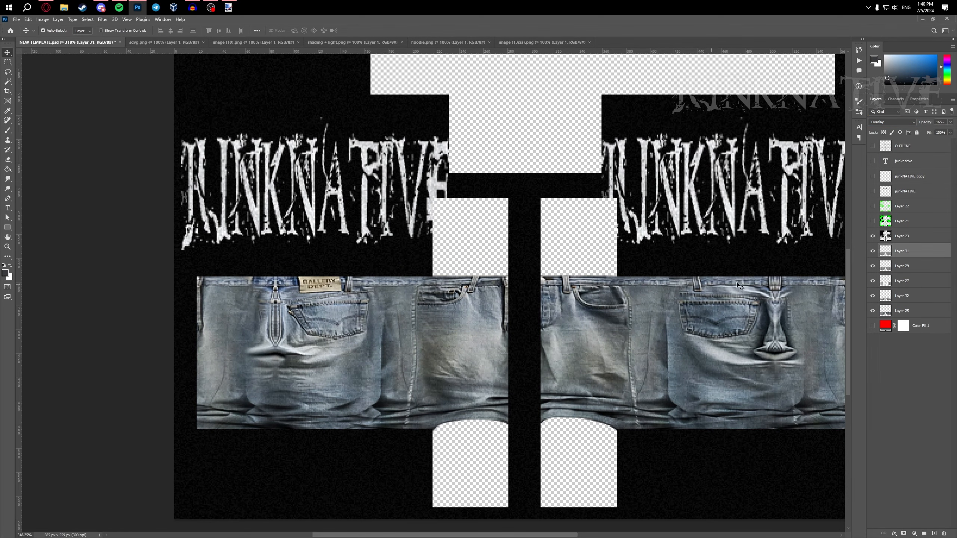
click(872, 252)
scroll(465, 293, down, 4)
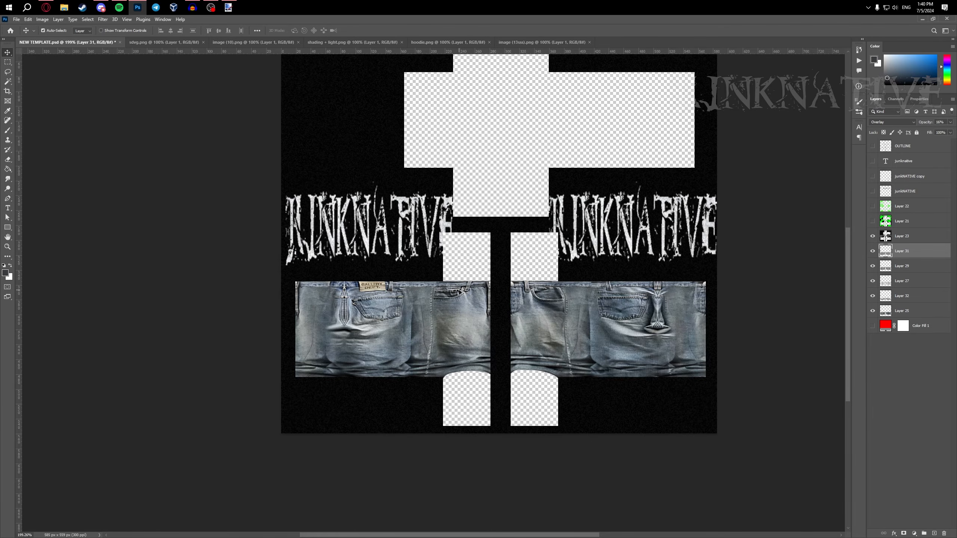
scroll(464, 294, up, 3)
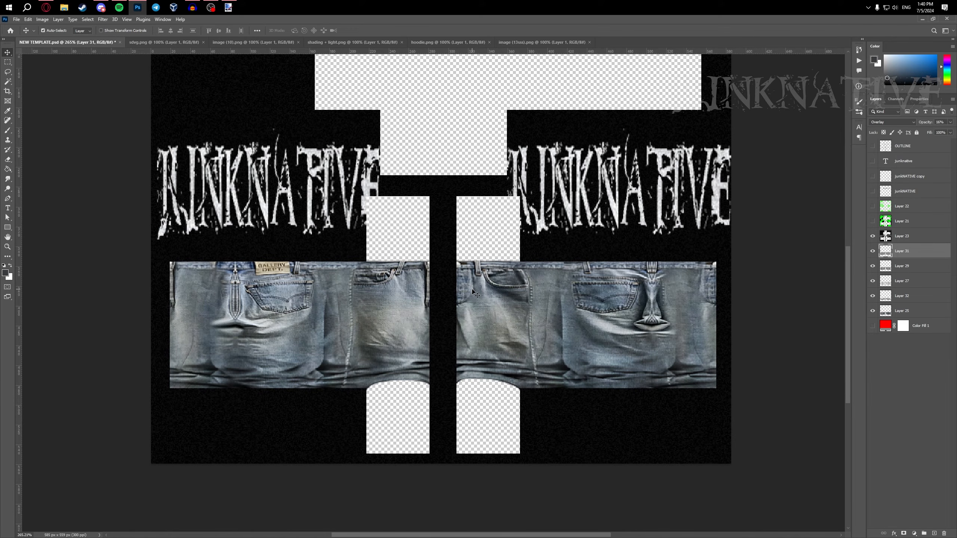
- Create a new layer above Layer 31 and brush black outlines around both back pockets of the jeans
key(ctrl+shift+n)
key(Return)
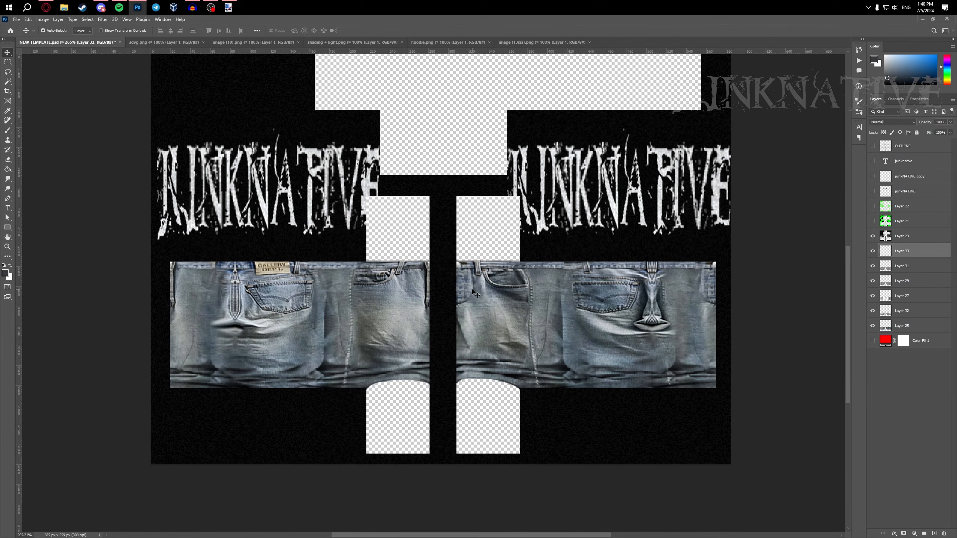
key(b)
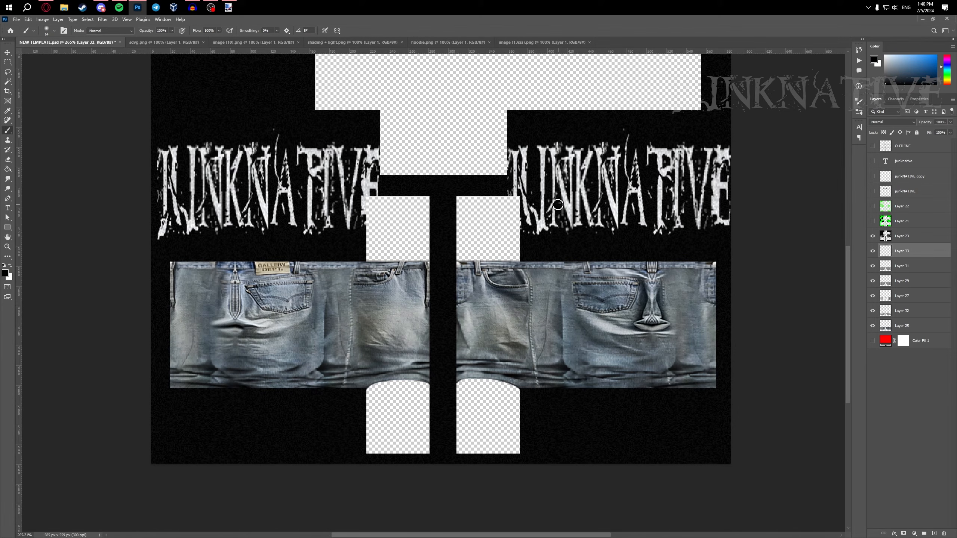
scroll(271, 280, up, 2)
scroll(213, 264, up, 3)
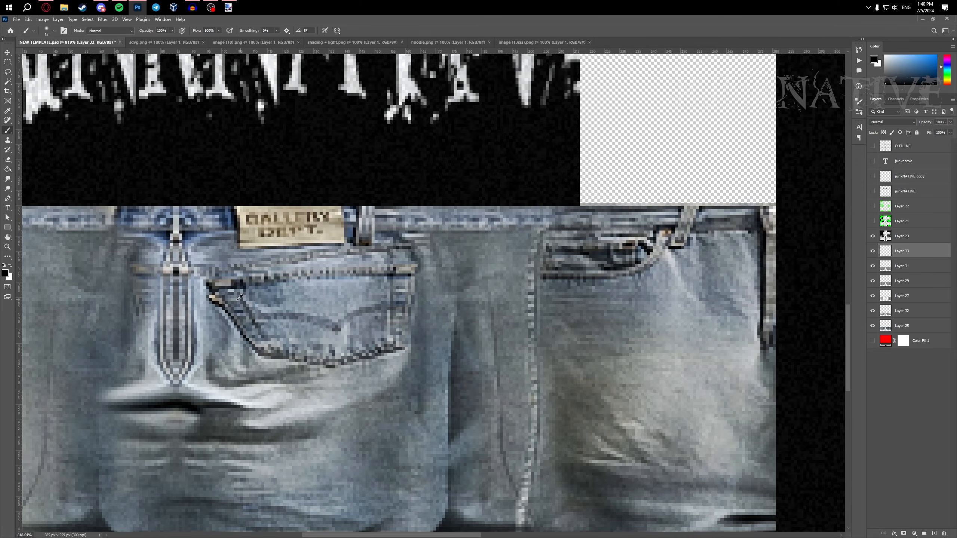
mouse_move(229, 323)
mouse_down()
mouse_move(342, 356)
mouse_move(385, 343)
mouse_move(410, 279)
mouse_move(229, 273)
mouse_up()
drag(622, 279, 234, 264)
drag(633, 241, 243, 224)
scroll(380, 214, down, 1)
key(ctrl+shift+z)
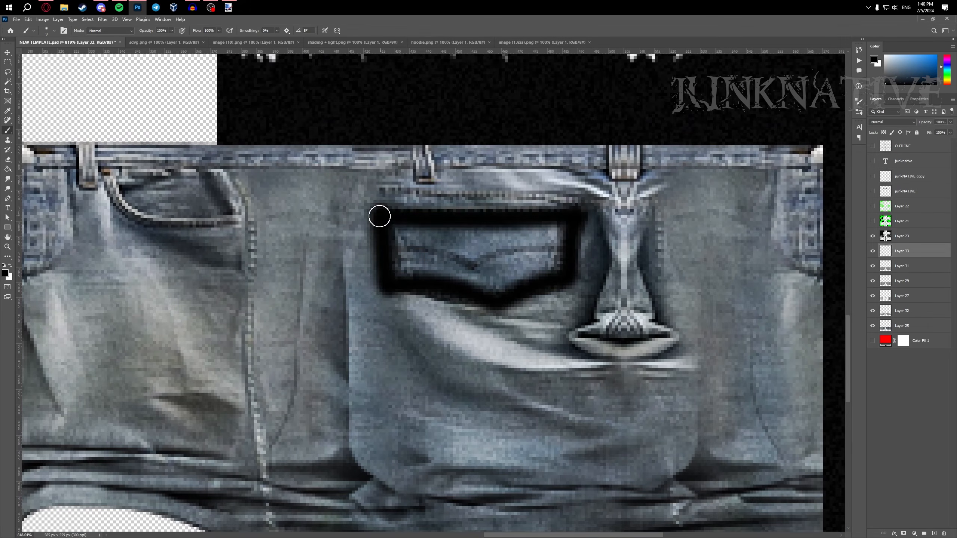
- Brush black shading along the curved edges of both front pockets on the same layer
scroll(271, 209, up, 2)
scroll(252, 205, up, 1)
mouse_move(231, 184)
mouse_down()
mouse_move(268, 226)
mouse_move(332, 242)
mouse_move(435, 240)
mouse_up()
mouse_move(298, 245)
mouse_down()
mouse_move(440, 246)
mouse_move(304, 258)
mouse_move(286, 270)
mouse_move(393, 245)
mouse_up()
scroll(424, 227, down, 5)
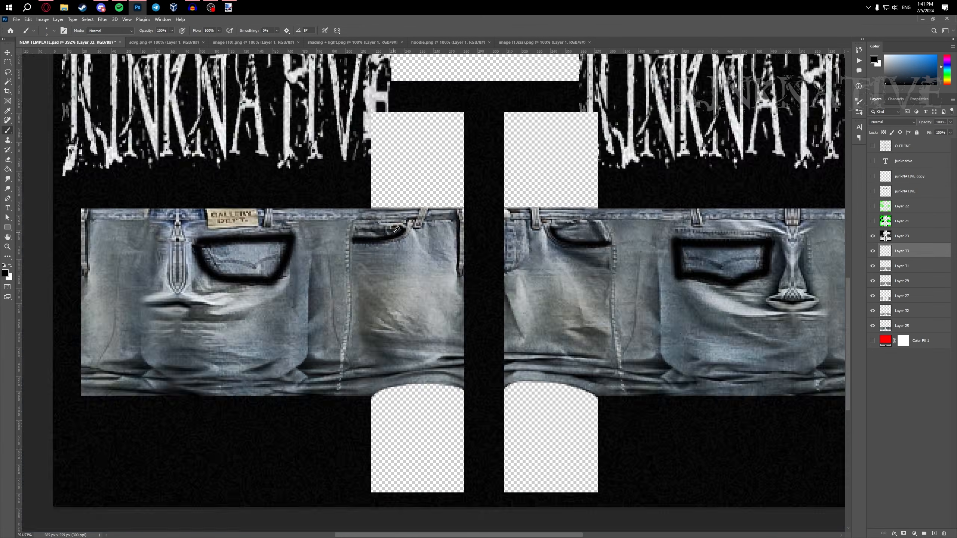
- Apply a Gaussian Blur with a 3.5 pixel radius to the black pocket outlines
scroll(423, 226, up, 1)
click(103, 19)
mouse_move(125, 115)
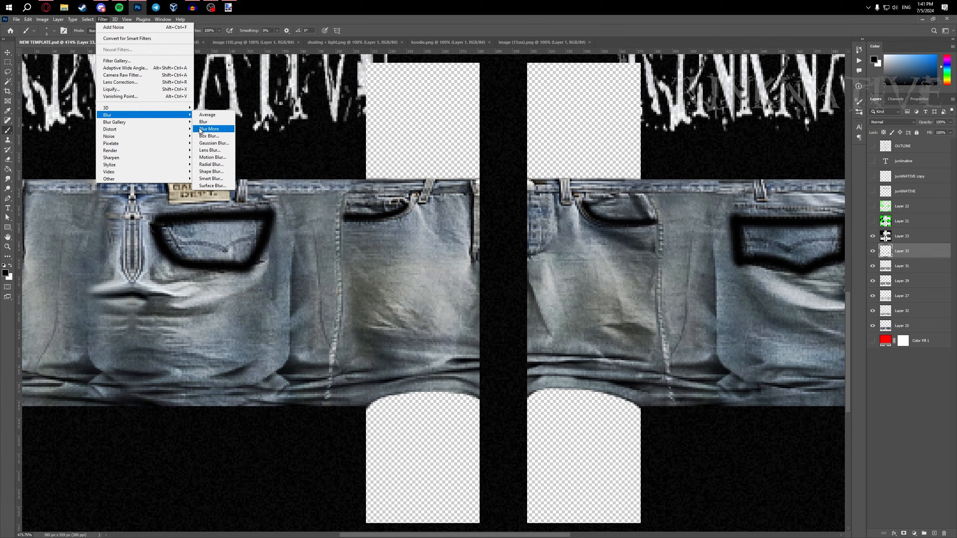
click(214, 144)
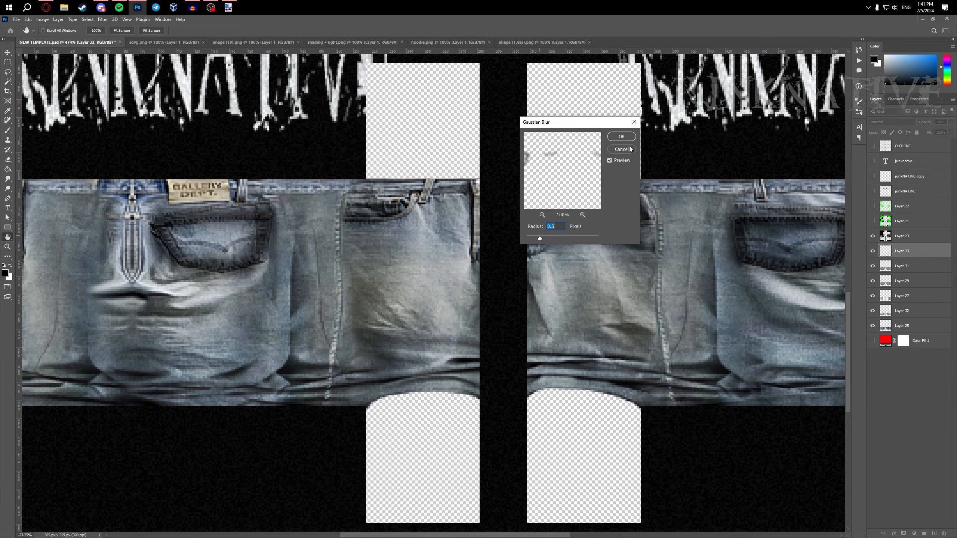
click(623, 137)
- Erase the blurred shading that falls inside the pockets, leaving shadow only around their edges
key(b)
key(e)
scroll(245, 234, up, 3)
mouse_move(241, 241)
mouse_down()
mouse_move(215, 252)
mouse_move(178, 248)
mouse_move(171, 266)
mouse_move(205, 285)
mouse_move(264, 292)
mouse_move(360, 271)
mouse_move(396, 176)
mouse_move(136, 214)
mouse_up()
scroll(175, 246, up, 3)
scroll(133, 214, down, 4)
scroll(291, 224, up, 4)
scroll(291, 224, down, 4)
scroll(378, 165, up, 4)
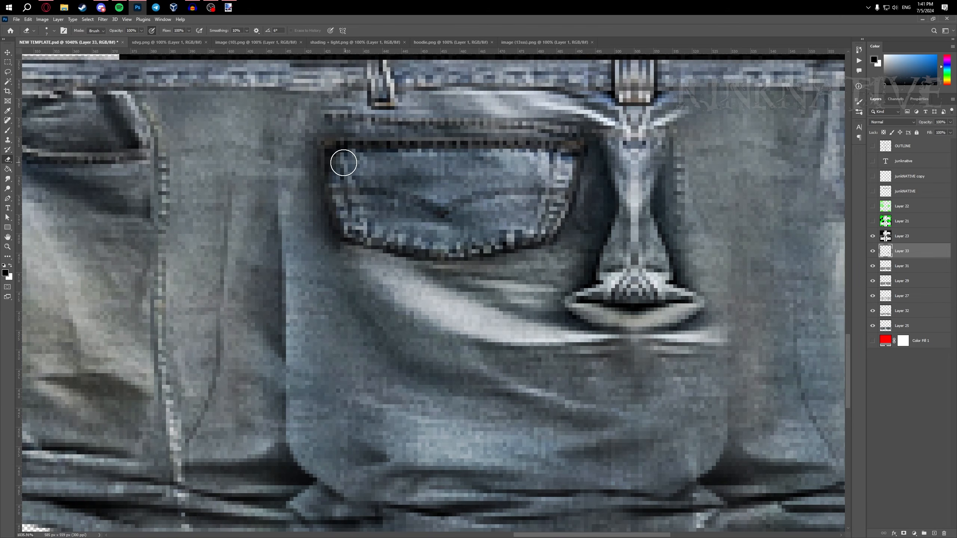
- Lower the opacity of the pocket shadow layer to 38%
scroll(348, 161, down, 4)
scroll(359, 189, up, 1)
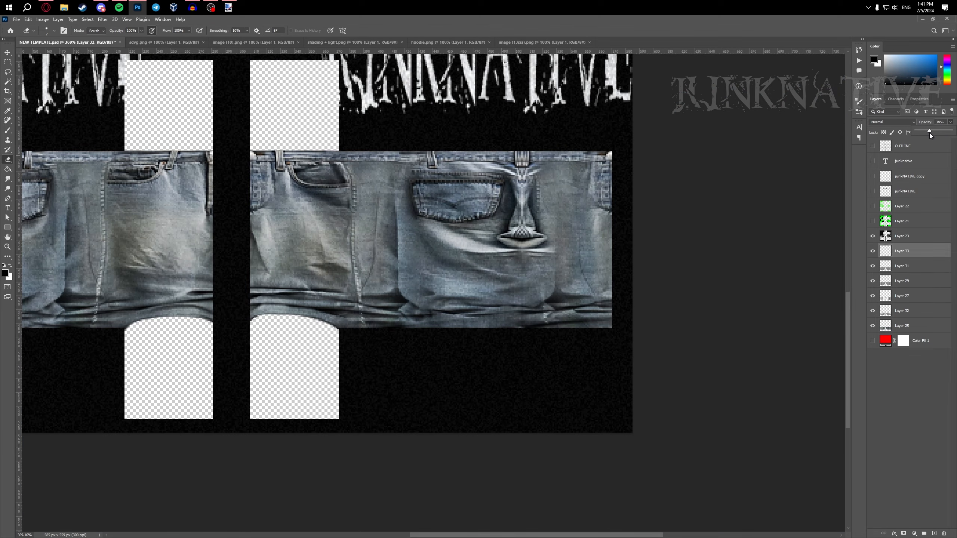
scroll(439, 192, up, 3)
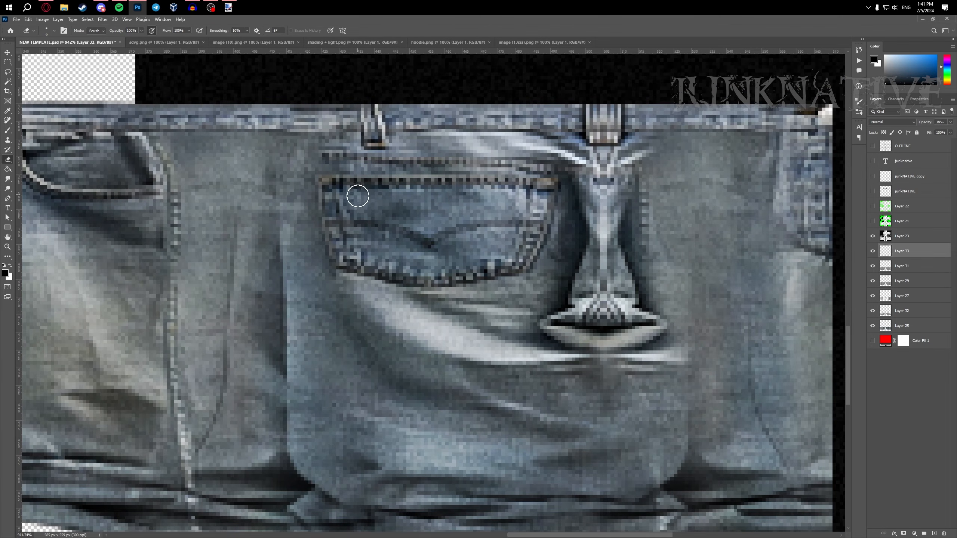
scroll(357, 195, down, 4)
scroll(534, 236, up, 1)
scroll(502, 275, down, 2)
- Create another new layer and brush soft black shading along the waistband of both jeans pieces
key(ctrl+shift+n)
key(Return)
key(b)
scroll(243, 225, up, 2)
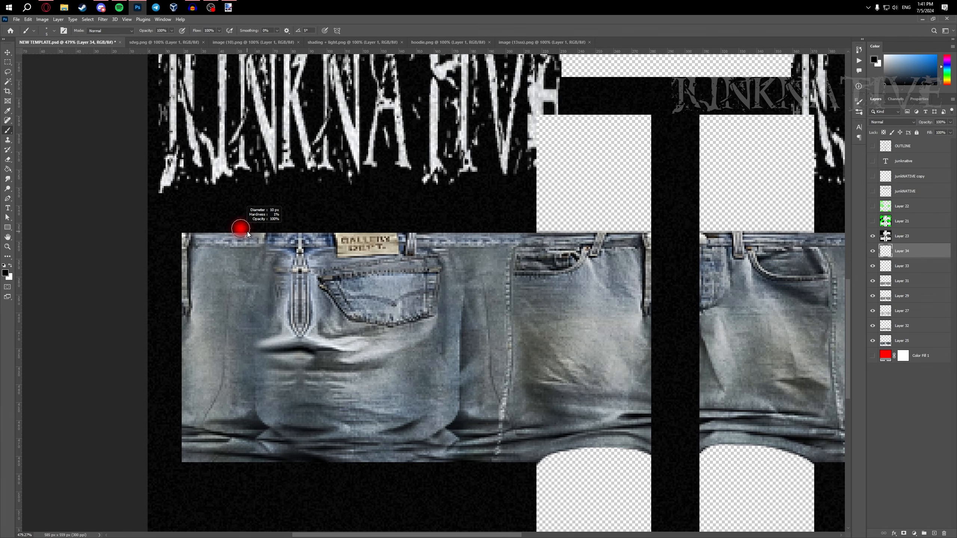
scroll(248, 234, down, 3)
scroll(277, 231, up, 2)
scroll(298, 231, up, 1)
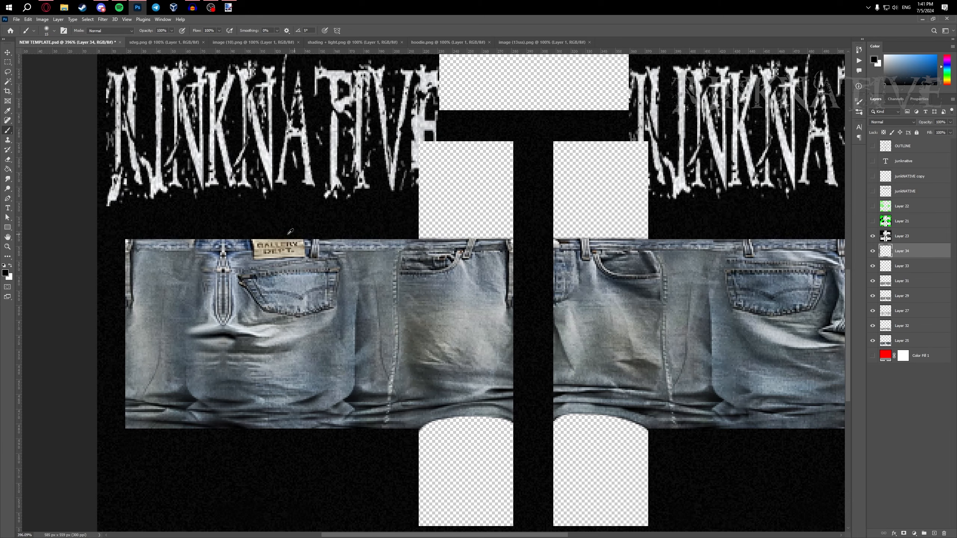
mouse_move(226, 243)
mouse_down()
mouse_move(452, 245)
mouse_move(169, 232)
mouse_move(587, 231)
mouse_up()
scroll(354, 236, left, 5)
- Erase the black shading covering the waistband so that only the shadow beneath it remains
key(e)
click(102, 19)
key(Escape)
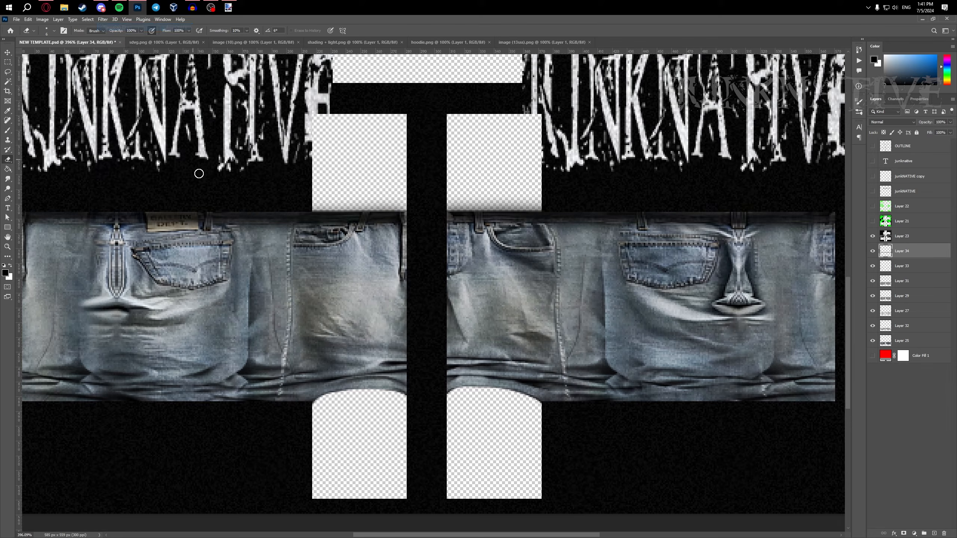
drag(209, 184, 305, 178)
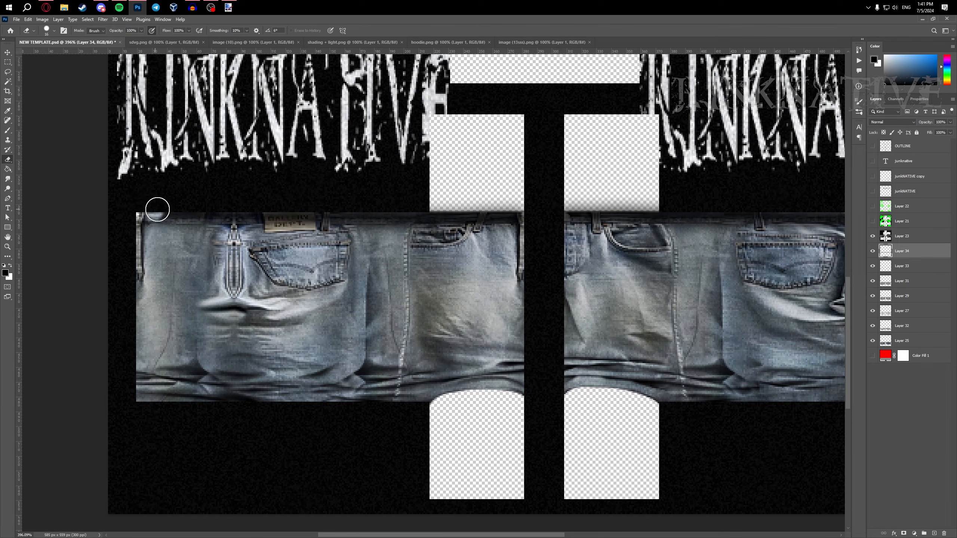
drag(555, 205, 223, 206)
drag(307, 218, 372, 218)
drag(136, 208, 411, 208)
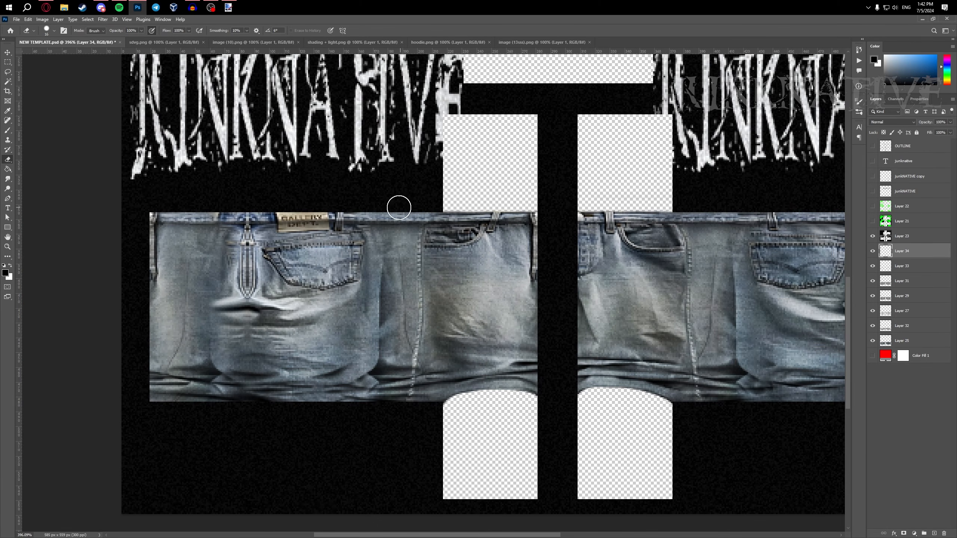
- Inspect the waistband and belt loops up close and reduce the opacity of the waistband shadow on Layer 34
scroll(555, 216, left, 3)
scroll(384, 208, down, 2)
scroll(377, 302, up, 4)
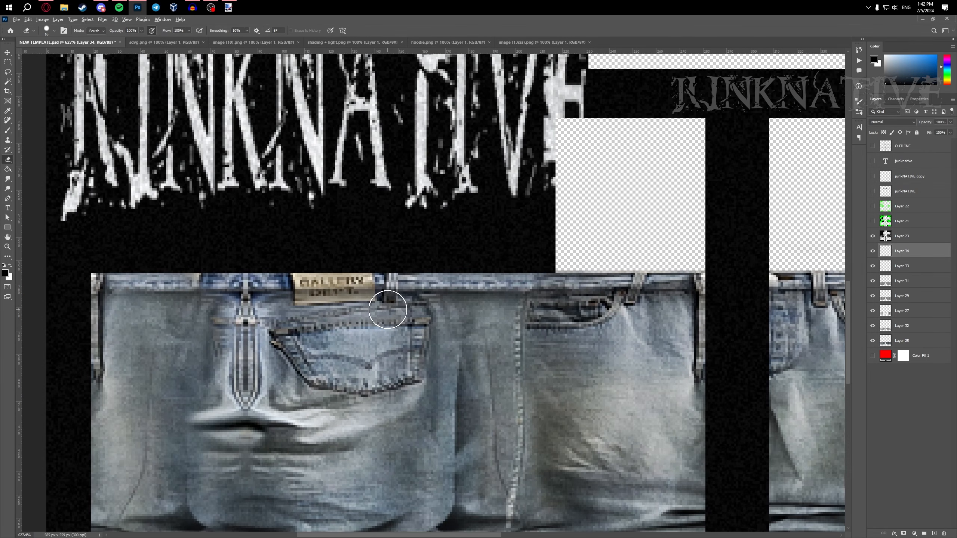
scroll(374, 316, up, 3)
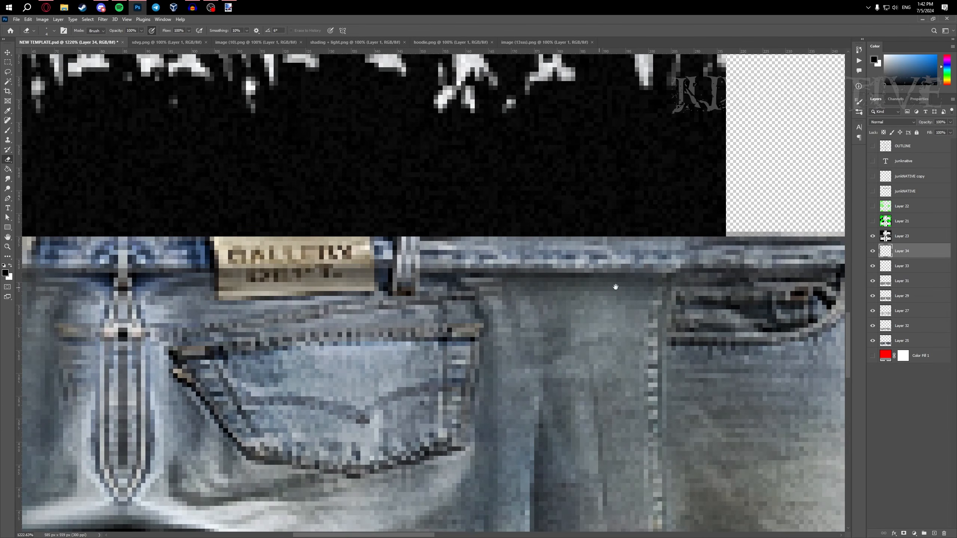
drag(603, 288, 154, 275)
scroll(410, 254, right, 10)
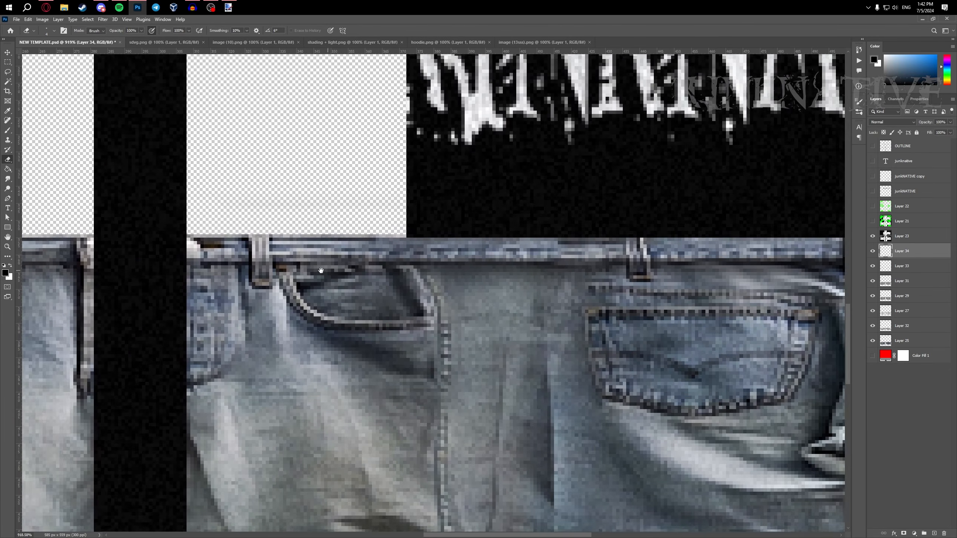
scroll(451, 215, down, 5)
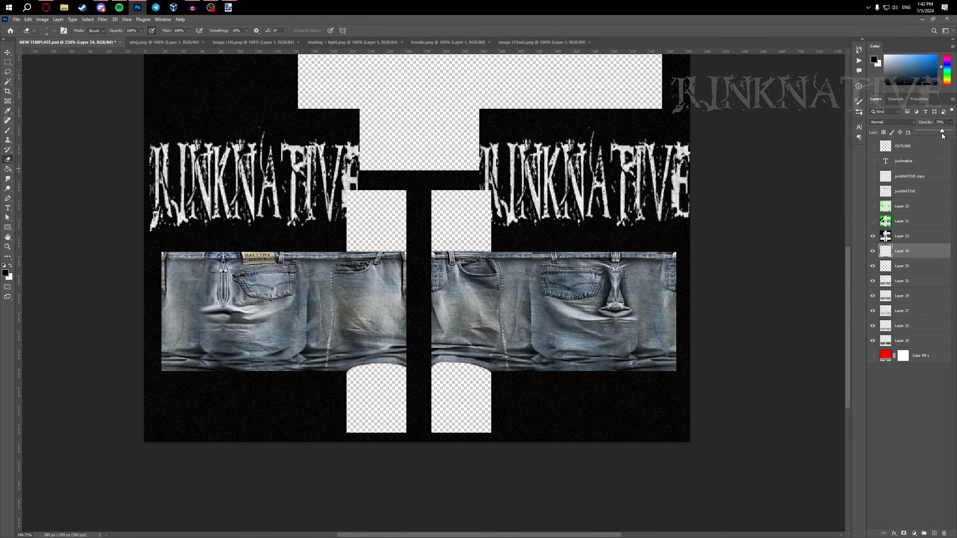
drag(938, 138, 938, 138)
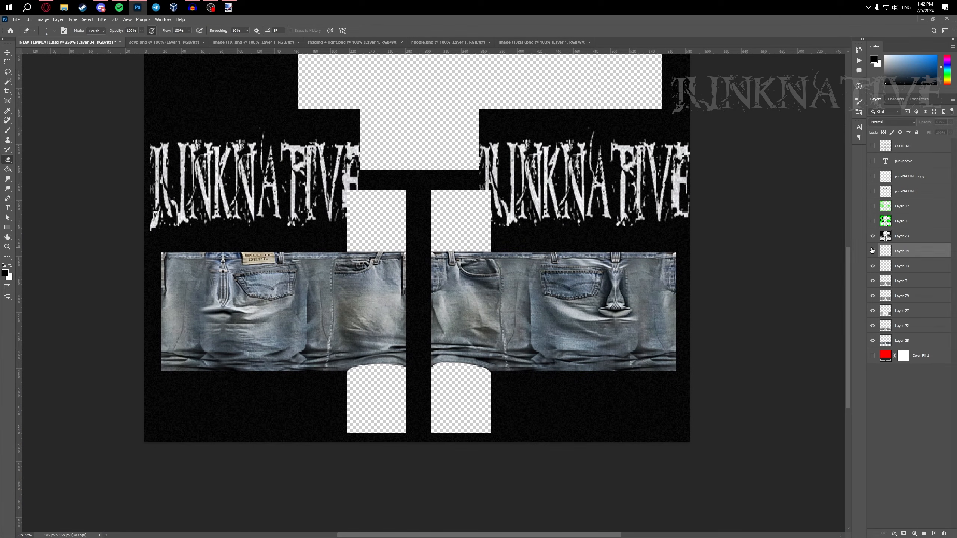
- Create a new layer and brush black strokes along the side seams of both jeans pieces
key(b)
key(ctrl+shift+n)
key(Return)
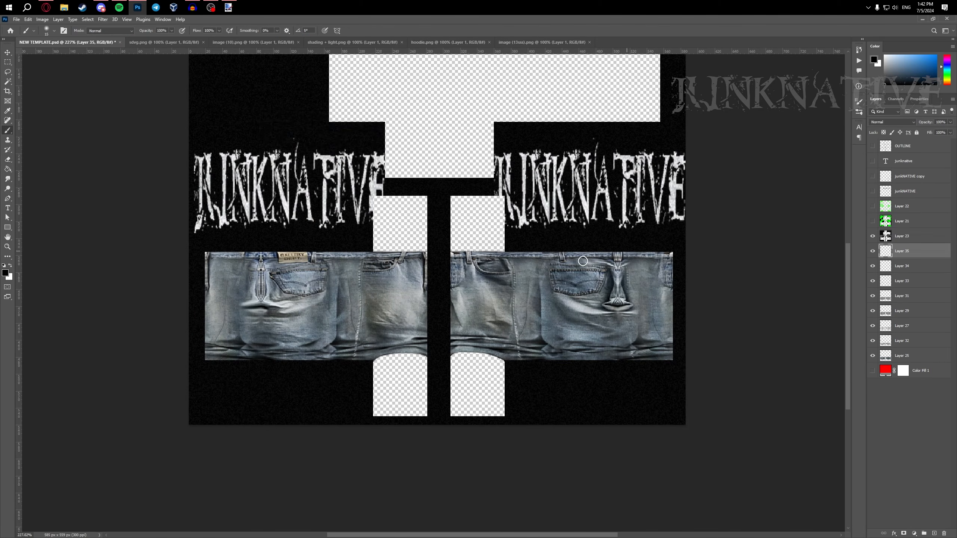
scroll(358, 303, up, 3)
drag(364, 310, 358, 310)
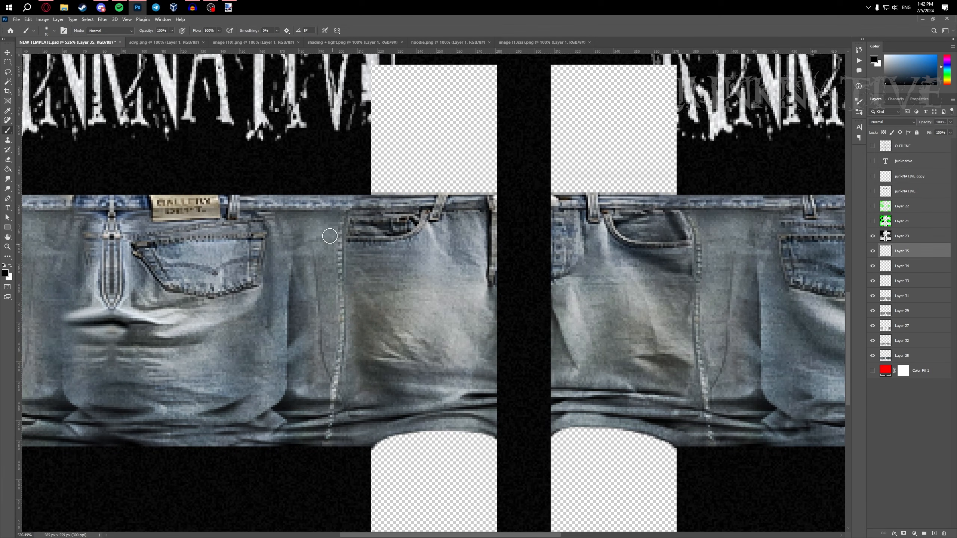
mouse_move(342, 216)
mouse_down()
mouse_move(340, 360)
mouse_move(324, 445)
mouse_up()
drag(514, 377, 372, 361)
mouse_move(546, 201)
mouse_down()
mouse_move(558, 234)
mouse_move(559, 348)
mouse_move(575, 434)
mouse_up()
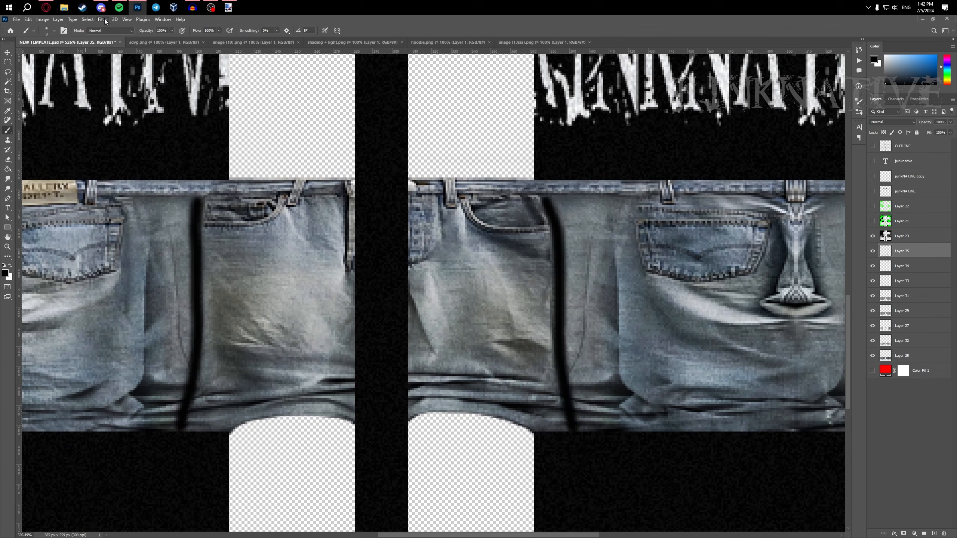
- Soften the black seam strokes and erase the shading directly over the seam stitching on both jeans pieces
key(ctrl+z)
key(ctrl+z)
key(e)
drag(253, 279, 218, 248)
scroll(289, 220, up, 3)
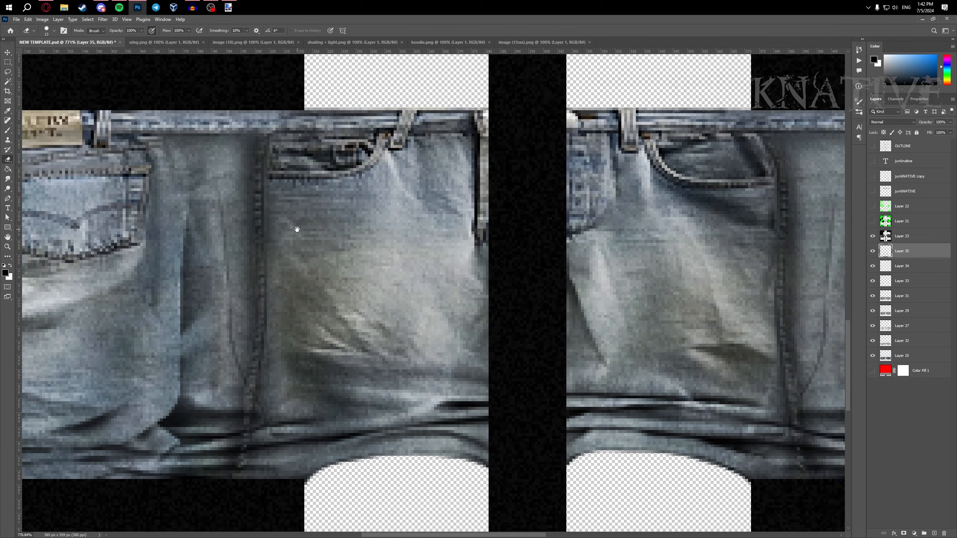
scroll(298, 151, down, 1)
mouse_move(304, 117)
mouse_down()
mouse_move(288, 158)
mouse_move(291, 297)
mouse_move(272, 429)
mouse_up()
scroll(272, 430, right, 5)
mouse_move(528, 101)
mouse_down()
mouse_move(540, 116)
mouse_move(564, 212)
mouse_move(579, 453)
mouse_up()
scroll(579, 453, down, 4)
scroll(580, 453, up, 2)
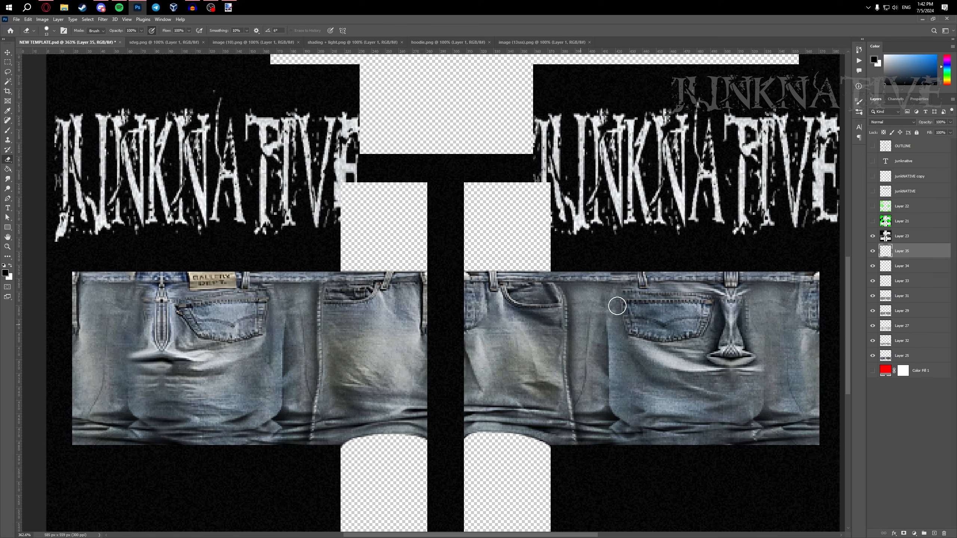
- Lower the opacity of the seam shadow layer to 18% and compare the jeans with and without it
drag(927, 131, 923, 131)
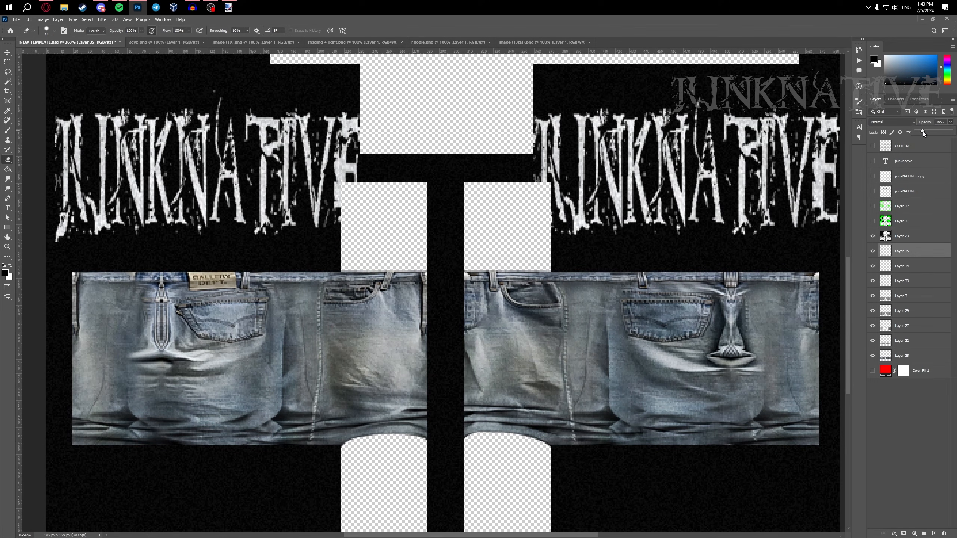
click(873, 251)
click(873, 252)
scroll(521, 304, down, 3)
scroll(521, 303, up, 3)
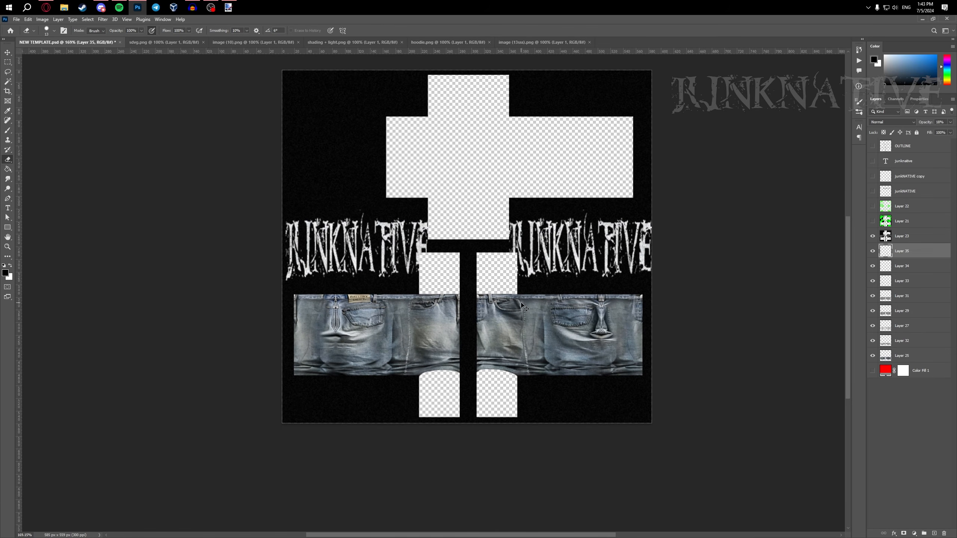
- Create a new layer and brush soft black shading over the belt loops of both jeans pieces
key(ctrl+shift+n)
key(Return)
key(b)
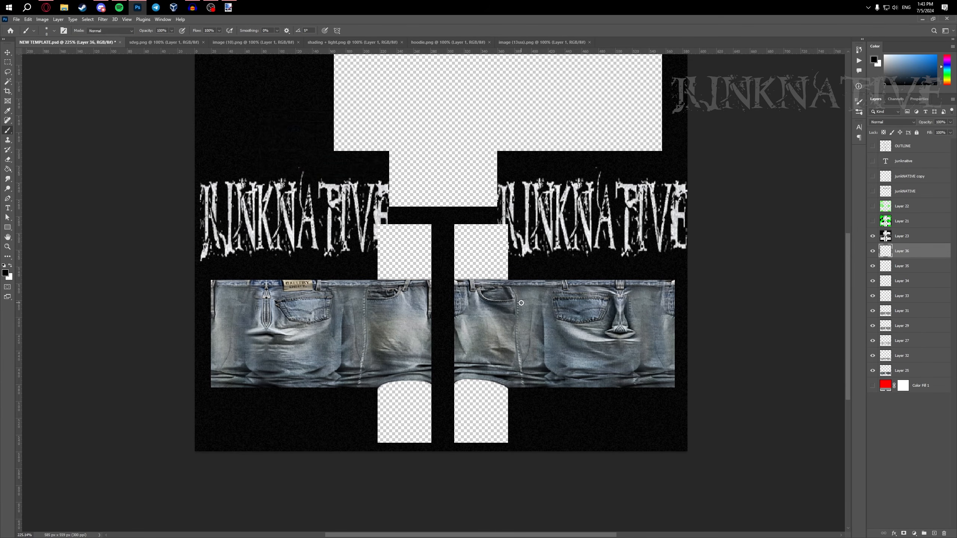
scroll(300, 292, up, 5)
key([)
key([)
click(282, 287)
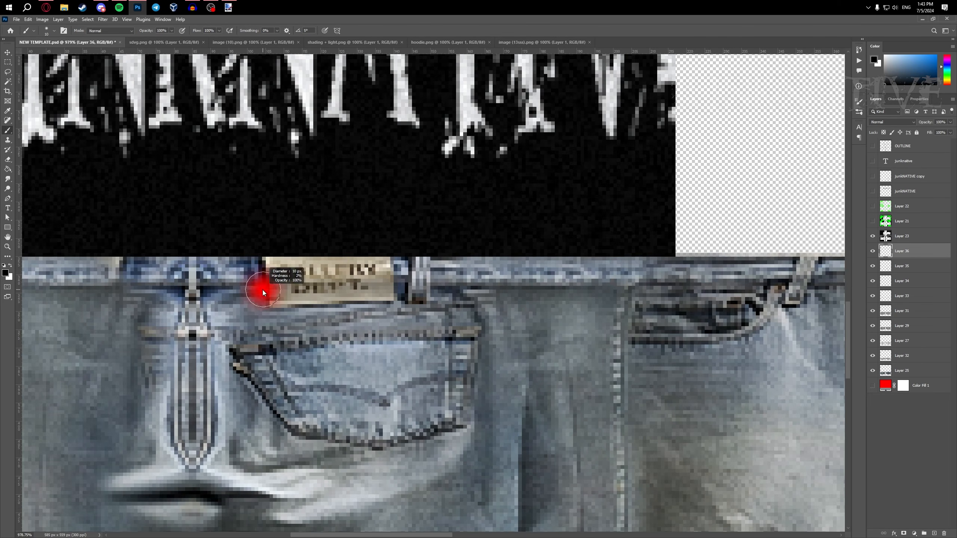
drag(418, 261, 412, 298)
key(bracketright)
key(bracketright)
key(bracketright)
drag(415, 257, 412, 309)
scroll(415, 263, right, 10)
drag(411, 219, 407, 298)
scroll(407, 245, right, 10)
drag(403, 189, 401, 257)
scroll(414, 208, right, 10)
mouse_move(441, 204)
mouse_down()
mouse_move(439, 181)
mouse_move(293, 208)
mouse_up()
- Erase the shading covering the belt loops themselves and lower the belt loop shadow layer's opacity to 47%
key(e)
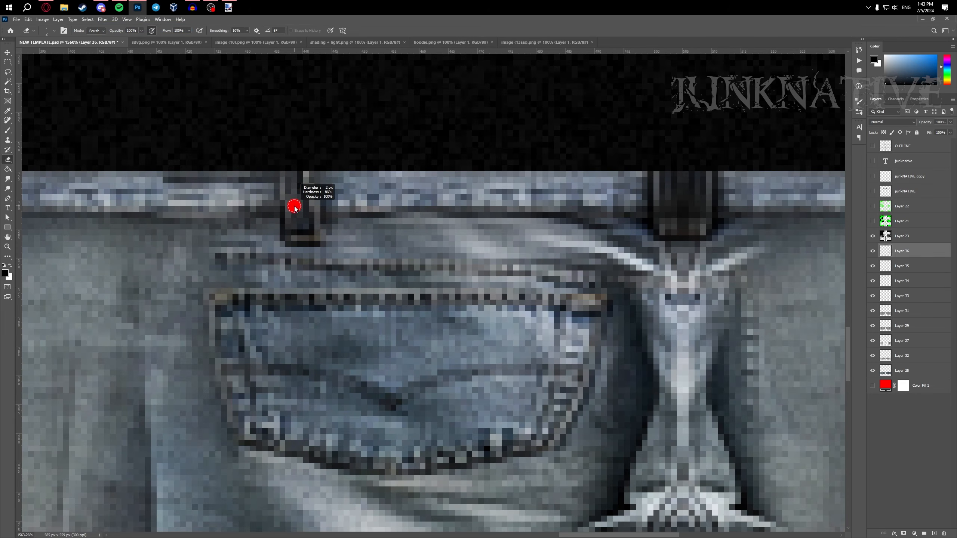
scroll(447, 237, down, 5)
scroll(447, 237, up, 5)
scroll(447, 237, down, 5)
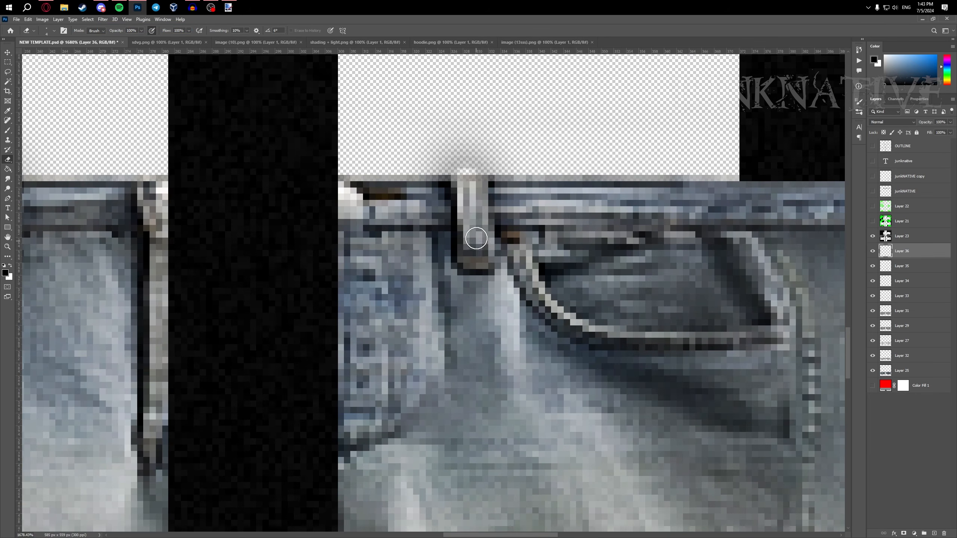
scroll(614, 262, right, 5)
scroll(613, 263, down, 4)
scroll(307, 236, up, 8)
drag(307, 236, 332, 211)
key(ctrl+0)
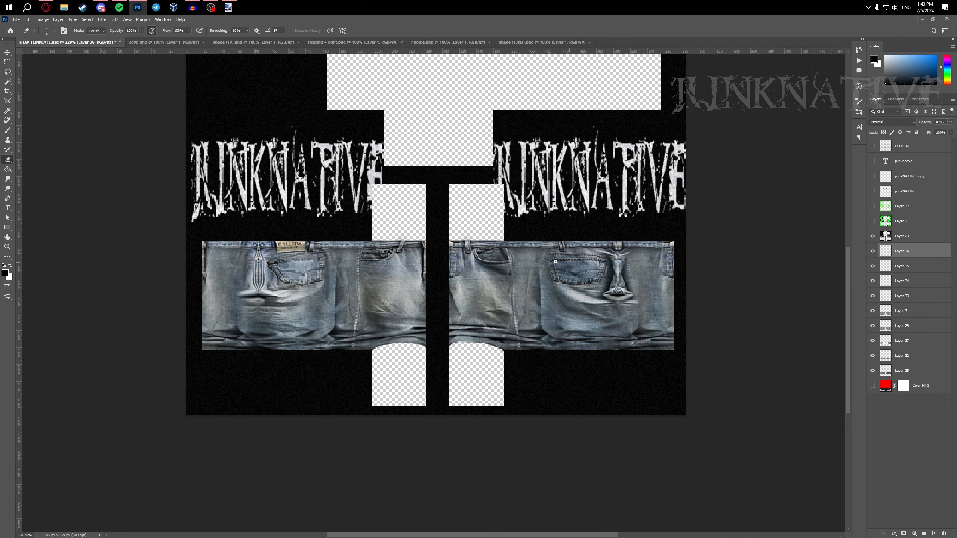
scroll(648, 265, down, 2)
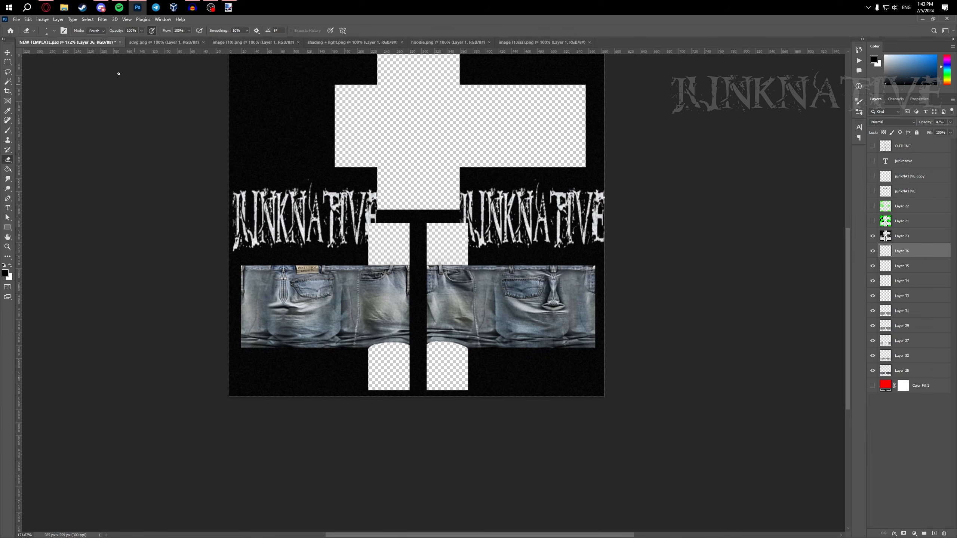
- Open the discovery sneakers image, paste its shoes into NEW TEMPLATE.psd and move that layer beneath the jeans layers
click(15, 19)
key(Escape)
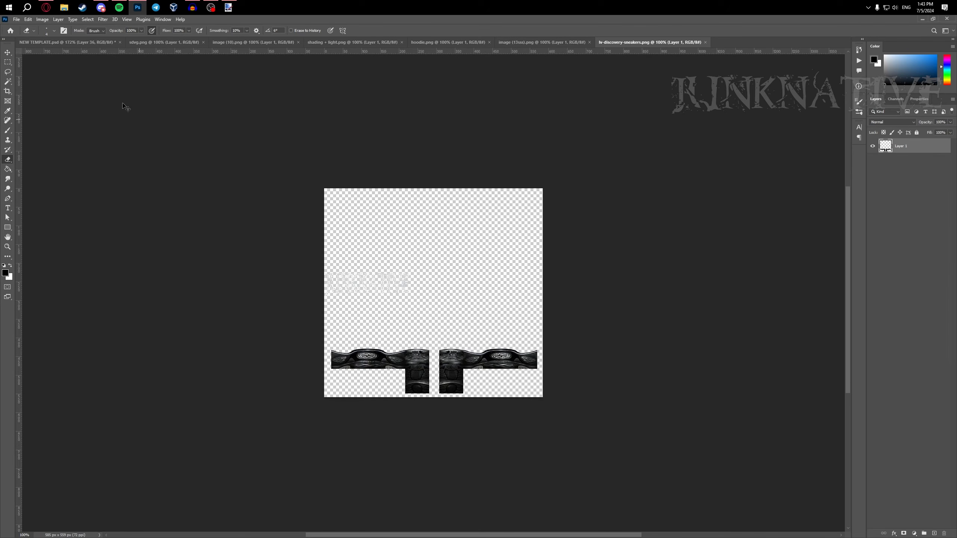
click(67, 39)
scroll(444, 338, up, 5)
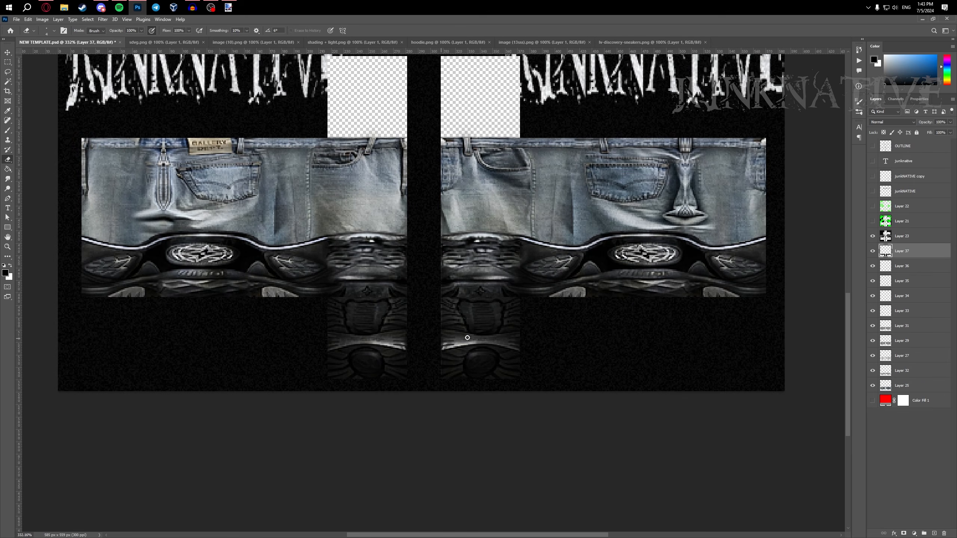
drag(903, 251, 904, 393)
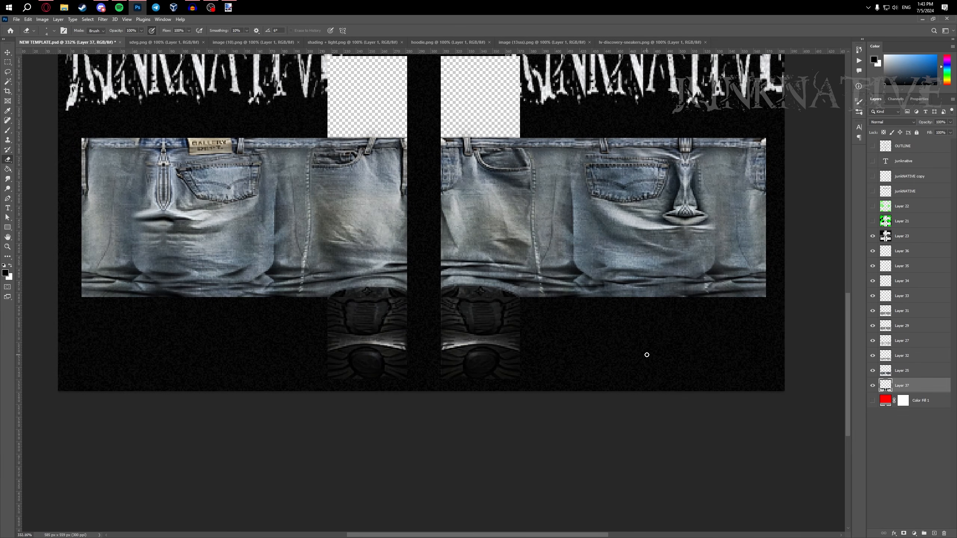
- Select the sneaker area behind the jeans with the Rectangular Marquee and squash it downward with Free Transform
scroll(536, 326, down, 2)
scroll(536, 325, up, 2)
key(v)
scroll(512, 324, down, 1)
key(m)
drag(98, 169, 706, 313)
drag(719, 308, 720, 309)
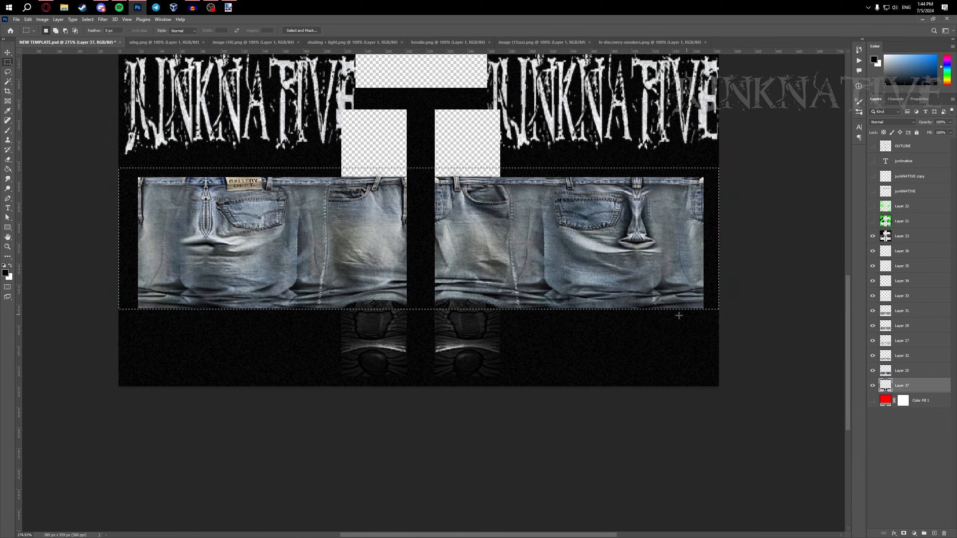
scroll(562, 318, up, 3)
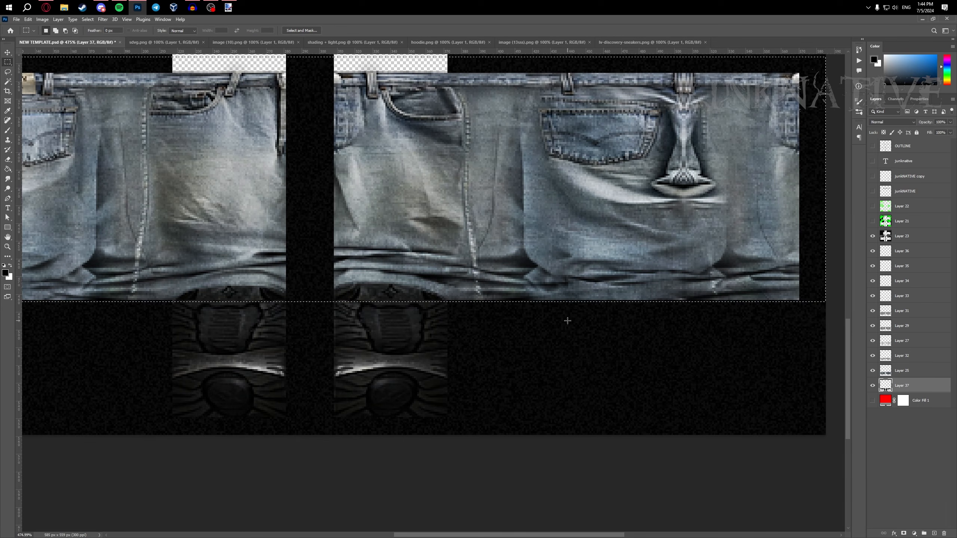
scroll(544, 311, down, 1)
scroll(544, 311, up, 1)
key(ctrl+t)
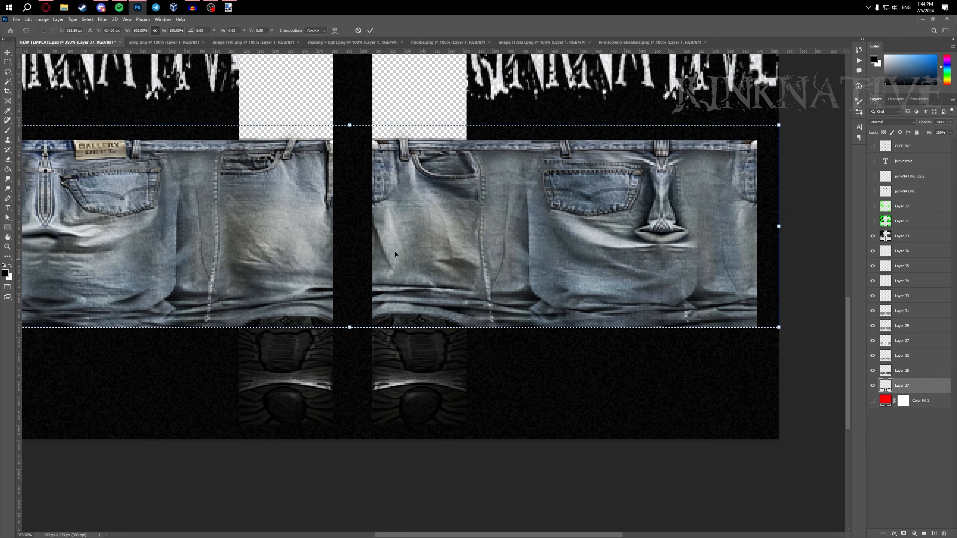
drag(355, 125, 355, 199)
key(Return)
scroll(535, 387, down, 2)
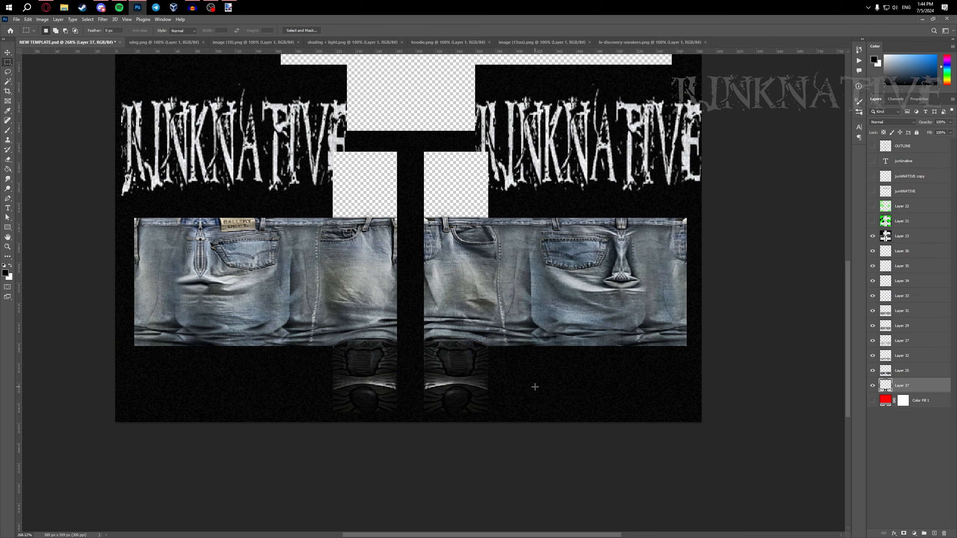
- Delete the sneaker layer from the template and close the sneakers image
key(Delete)
click(658, 40)
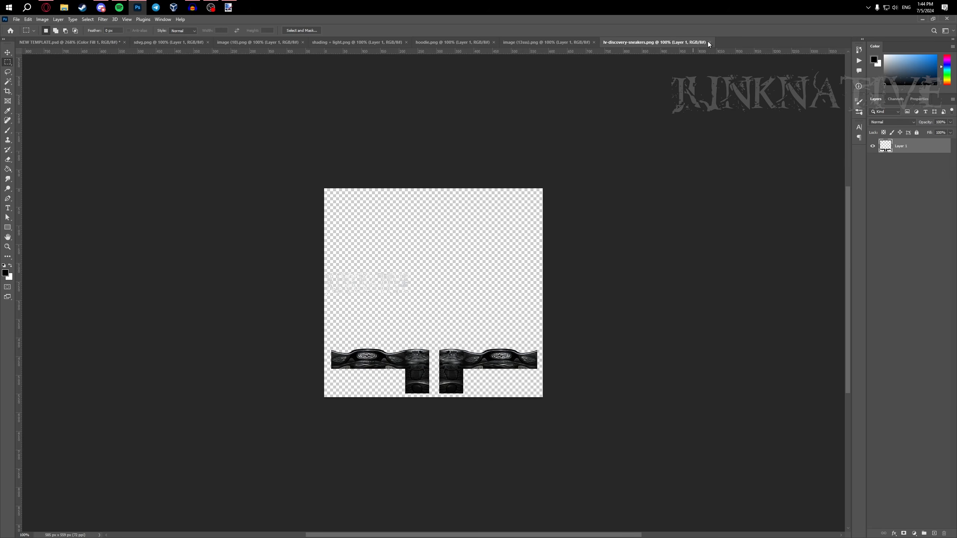
click(710, 42)
- Open the piercing striker boots image from the shoes folder and paste the boots into NEW TEMPLATE.psd beneath the jeans
key(ctrl+o)
scroll(239, 187, down, 5)
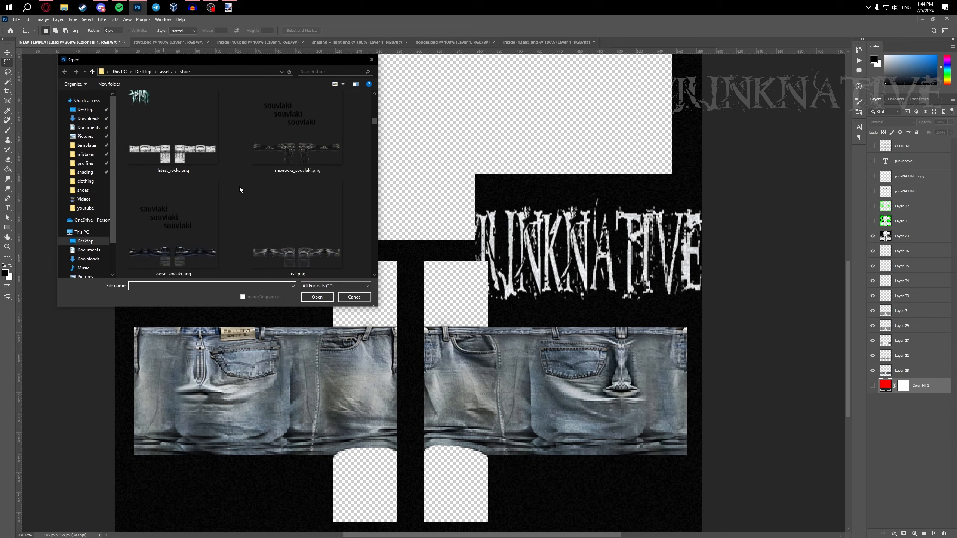
double_click(193, 158)
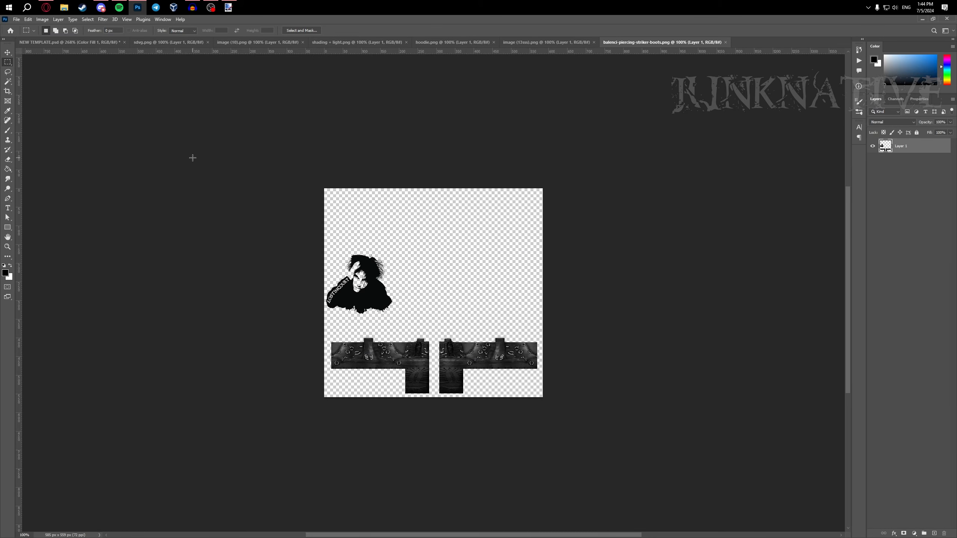
click(54, 43)
key(ctrl+z)
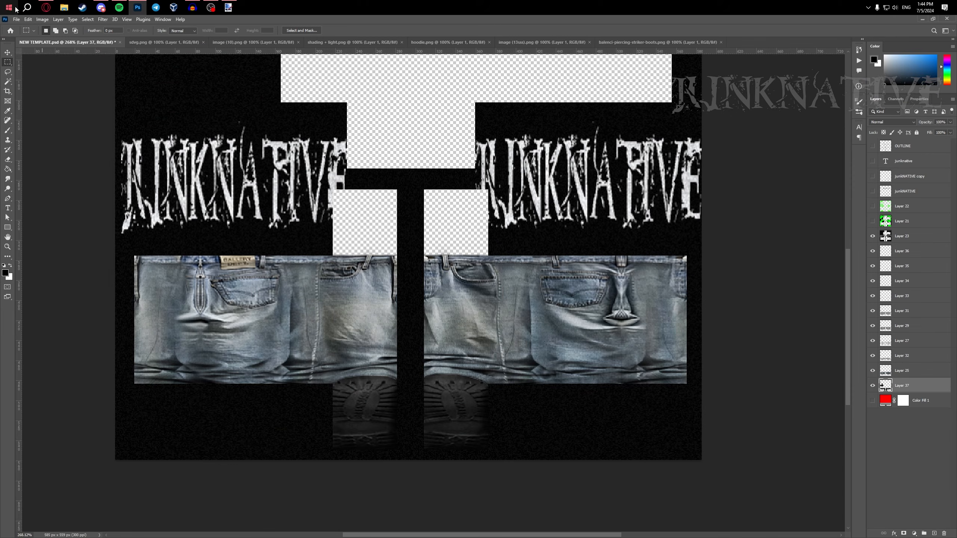
- Adjust the brightness of the boots layer with Brightness/Contrast
click(42, 19)
mouse_move(57, 38)
click(132, 37)
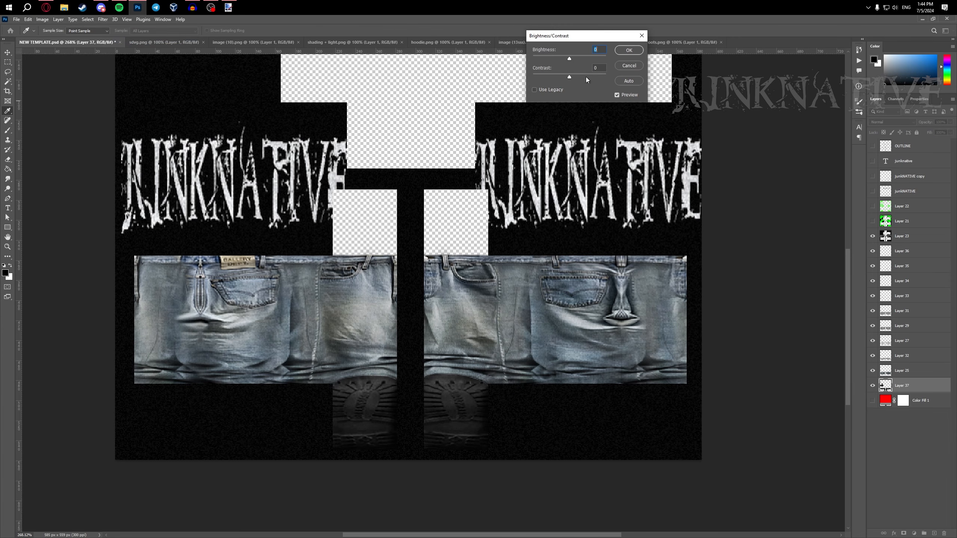
drag(565, 58, 552, 60)
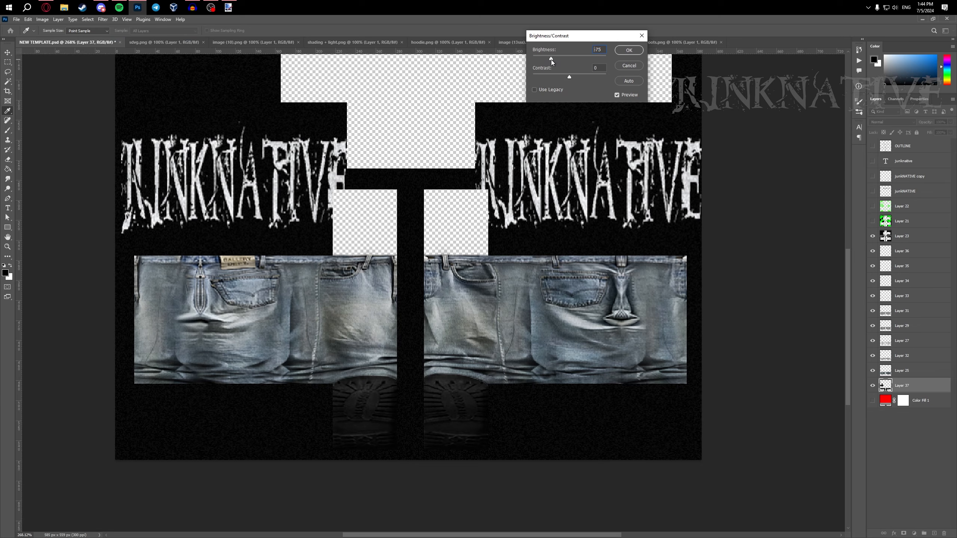
click(629, 50)
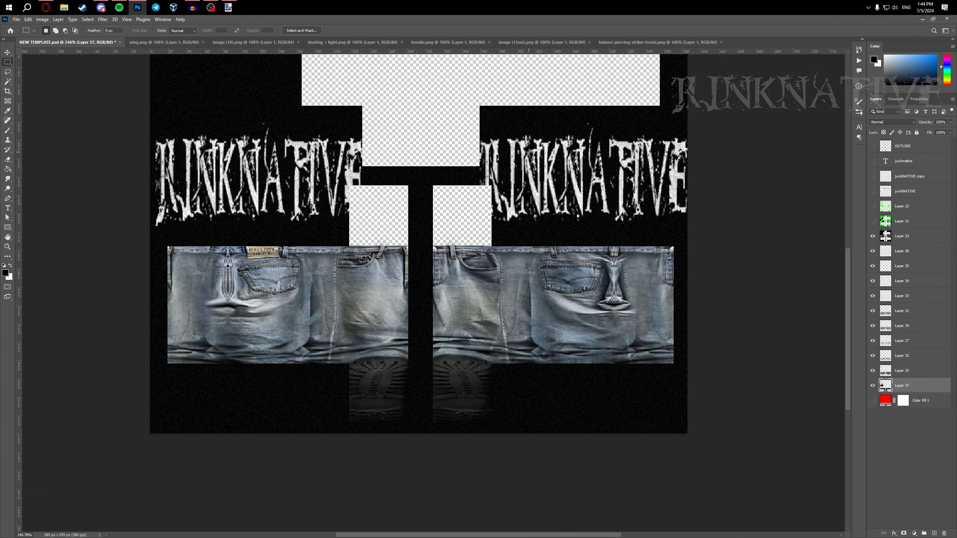
- Create a new layer above the boots and brush a soft black shadow under the curved hems of both jeans pieces
key(ctrl+shift+n)
key(Return)
key(b)
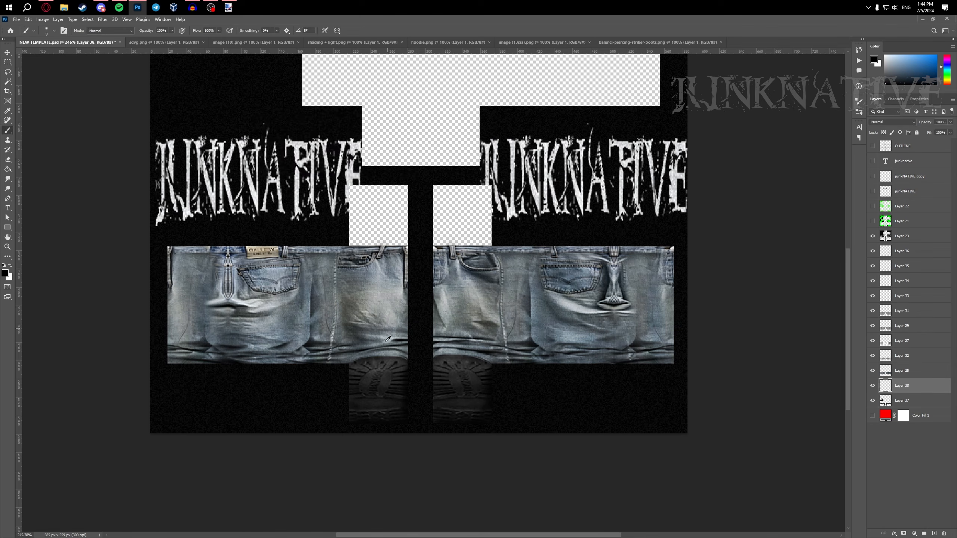
scroll(451, 353, up, 5)
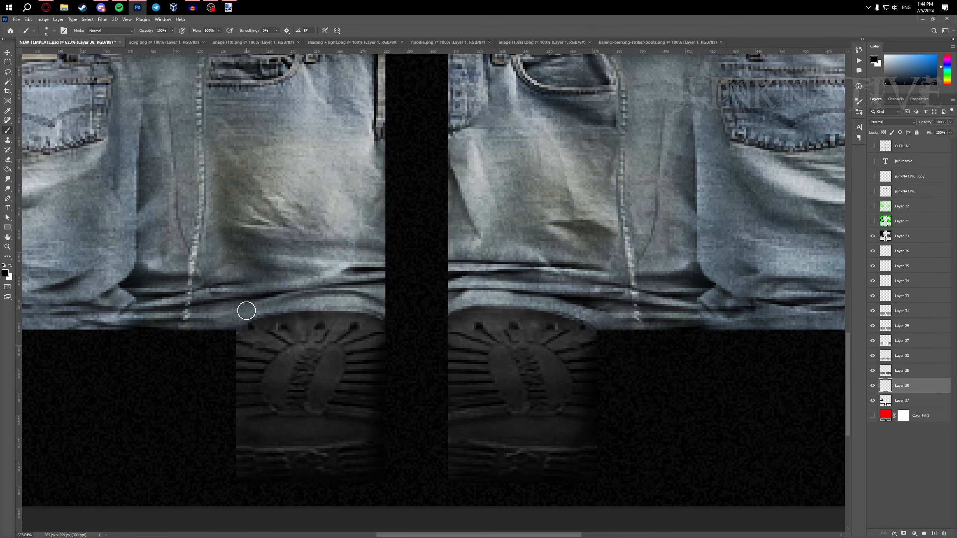
scroll(246, 310, up, 2)
mouse_move(245, 332)
mouse_down()
mouse_move(313, 315)
mouse_move(415, 325)
mouse_up()
scroll(415, 325, right, 3)
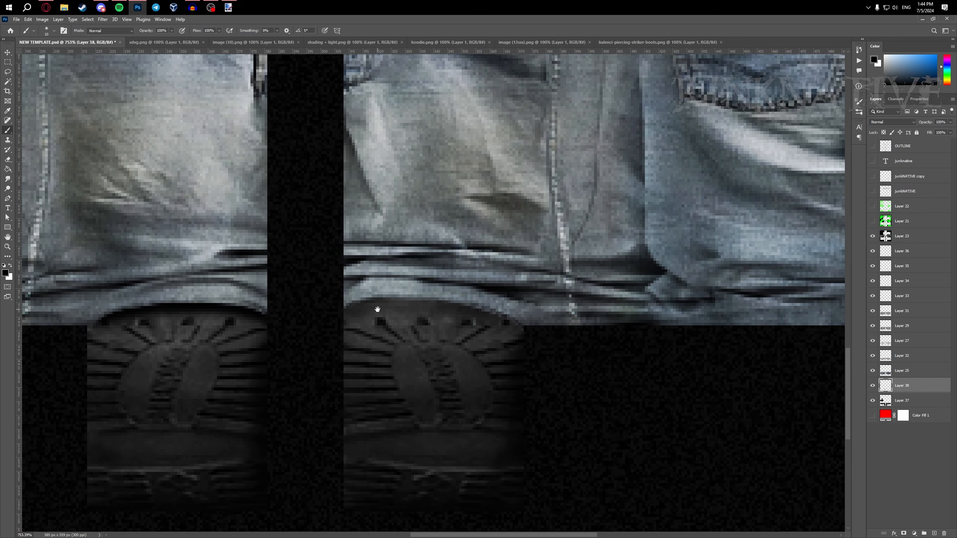
mouse_move(338, 306)
mouse_down()
mouse_move(404, 298)
mouse_move(518, 319)
mouse_up()
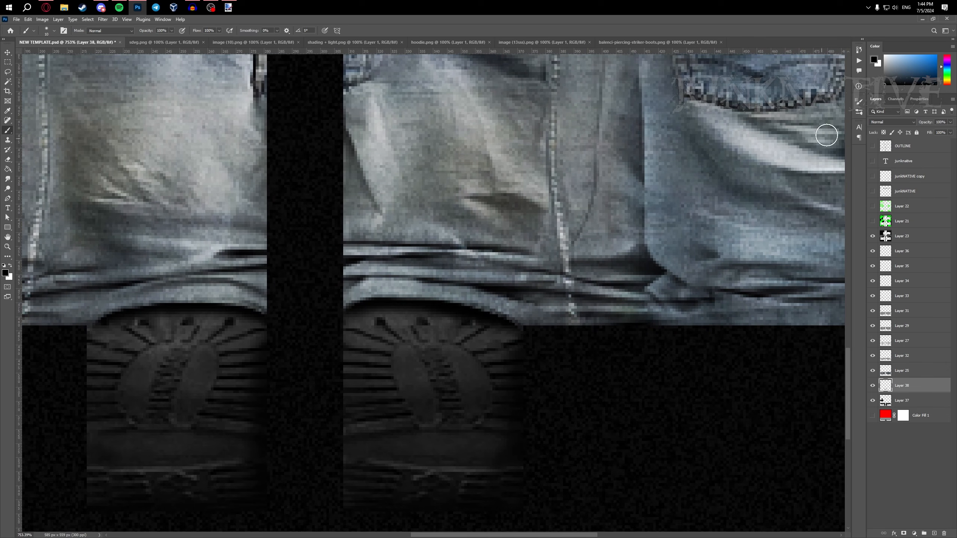
- Set the hem shadow layer to Overlay, lower its opacity and compare the boots with and without it
click(882, 123)
click(881, 213)
drag(933, 130, 929, 131)
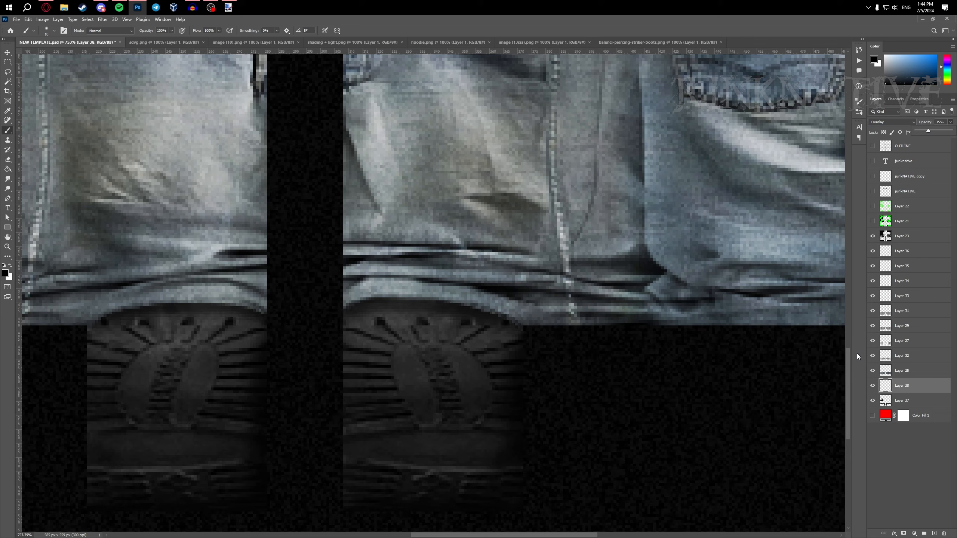
click(873, 385)
click(873, 385)
scroll(648, 296, down, 3)
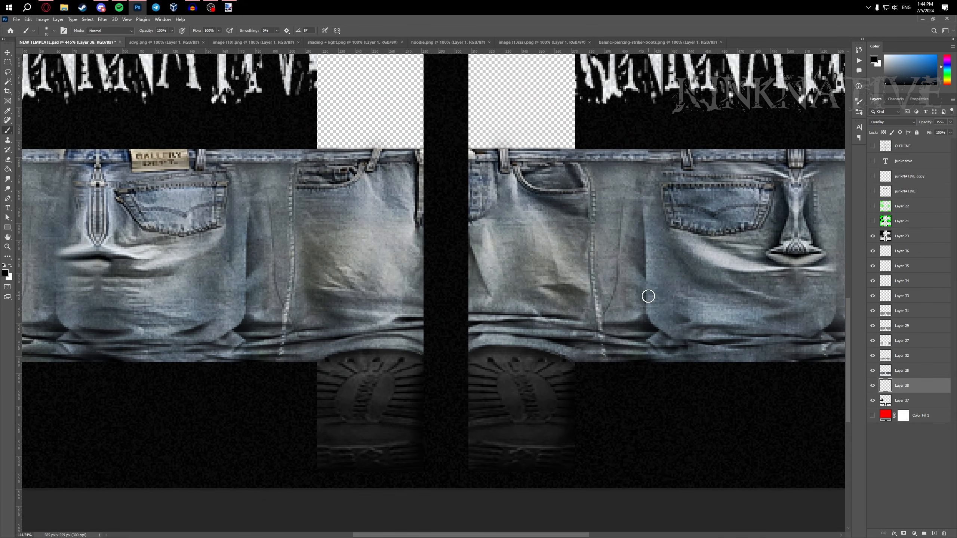
- Create a new layer above the jeans layer and brush soft white highlights along the curved hems of both jeans pieces
key(ctrl+shift+n)
key(Return)
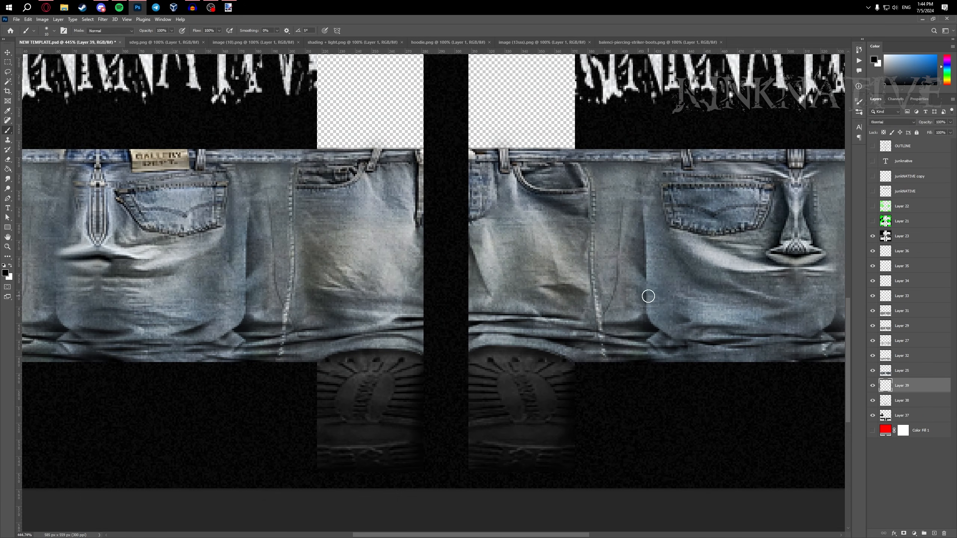
drag(901, 371, 900, 393)
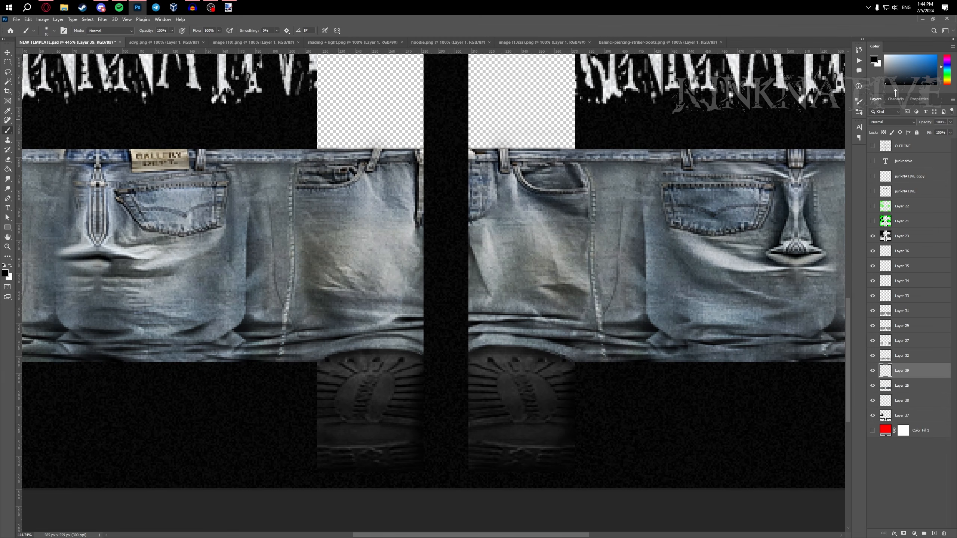
alt+right_click(241, 386)
scroll(245, 384, up, 2)
mouse_move(301, 356)
mouse_down()
mouse_move(381, 324)
mouse_move(496, 333)
mouse_up()
drag(615, 368, 410, 368)
mouse_move(396, 341)
mouse_down()
mouse_move(400, 314)
mouse_move(588, 334)
mouse_up()
- Load the jeans layer's outline as a selection, erase the white highlight spilling onto both boots, and deselect
ctrl+click(887, 386)
scroll(564, 344, down, 1)
right_click(568, 242)
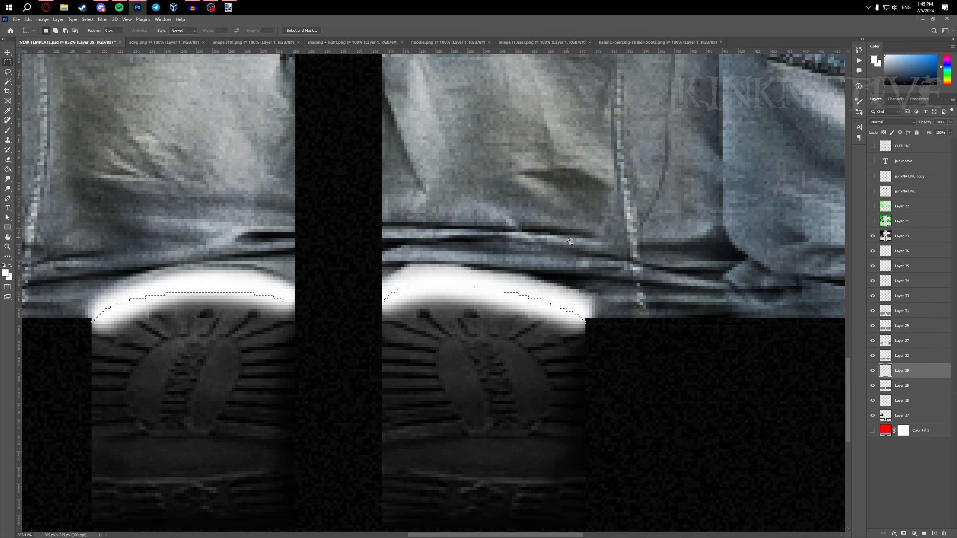
click(576, 248)
alt+right_click(430, 343)
key(e)
mouse_move(428, 314)
mouse_down()
mouse_move(394, 323)
mouse_move(415, 326)
mouse_move(392, 320)
mouse_move(436, 307)
mouse_move(575, 329)
mouse_move(486, 330)
mouse_move(436, 316)
mouse_up()
scroll(487, 327, left, 5)
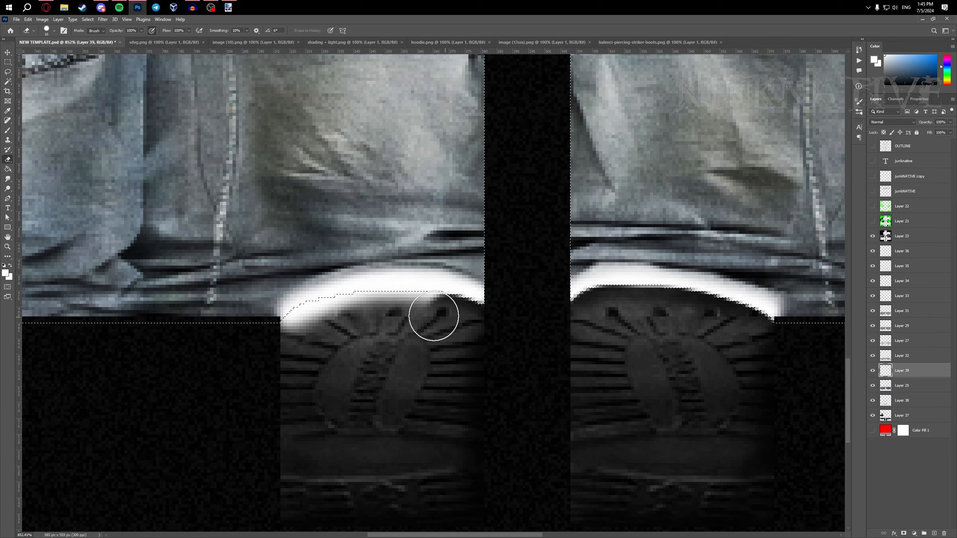
key(ctrl+d)
- Set the hem highlight layer to Overlay with 24% opacity and compare the hems with and without it
key(m)
scroll(261, 390, down, 3)
scroll(367, 359, down, 1)
click(881, 123)
click(872, 214)
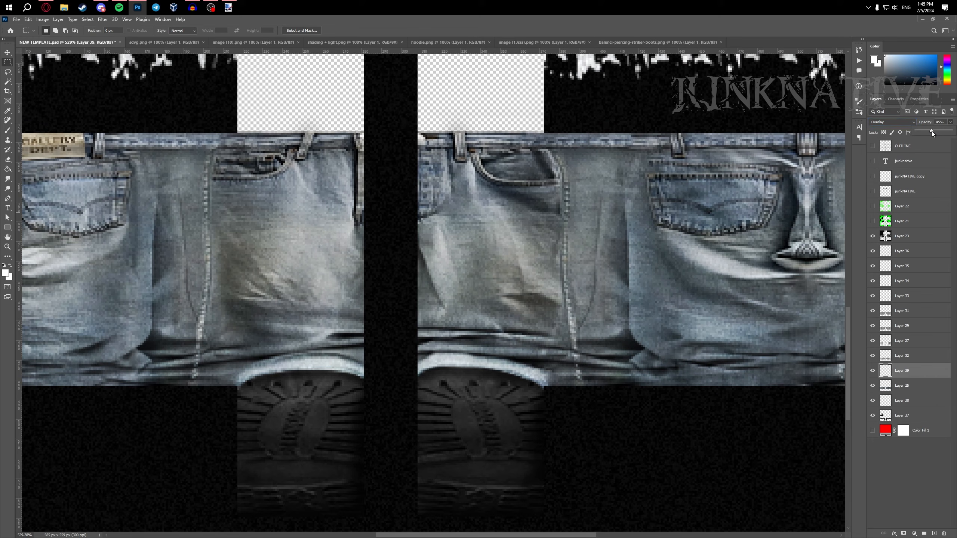
drag(933, 131, 924, 130)
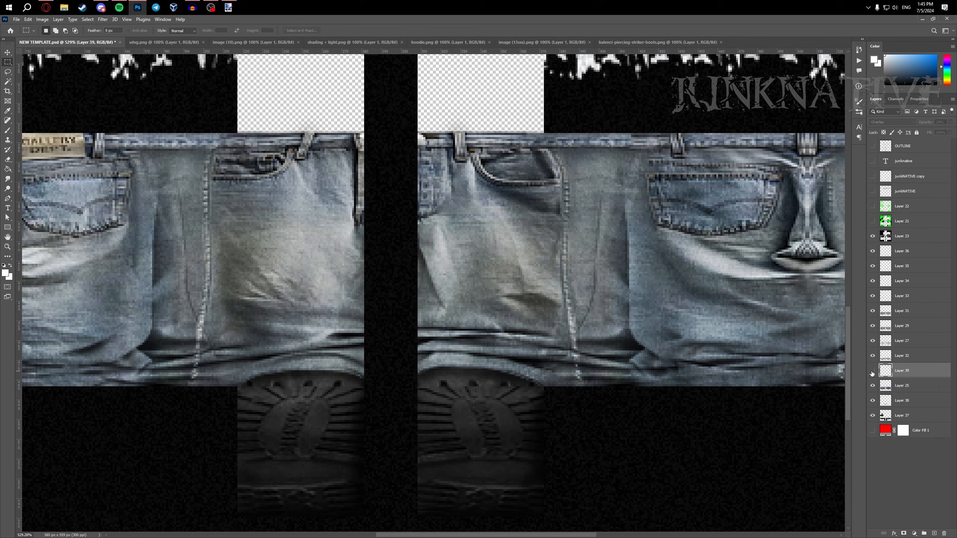
scroll(643, 310, down, 4)
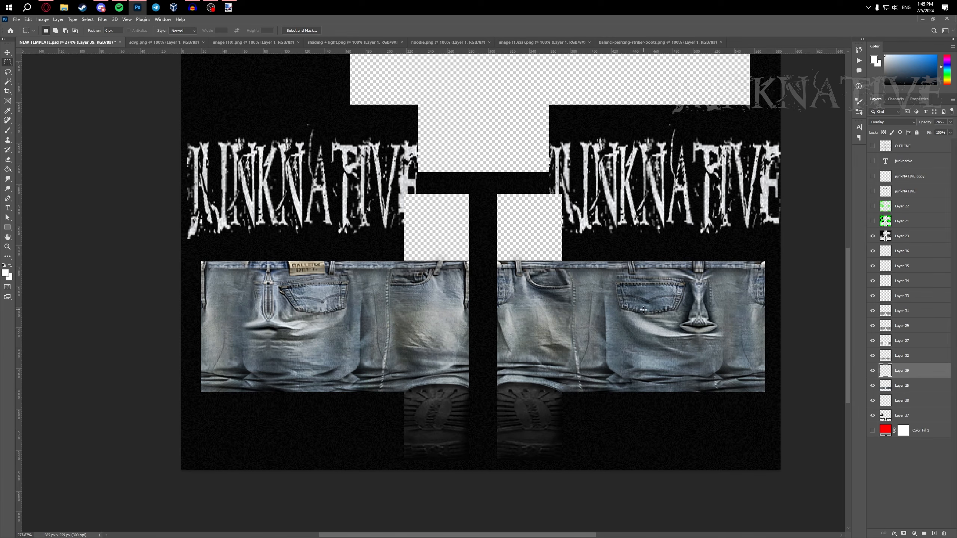
- Duplicate the jeans layer (Layer 25) and apply a Bevel & Emboss effect to the copy
click(906, 386)
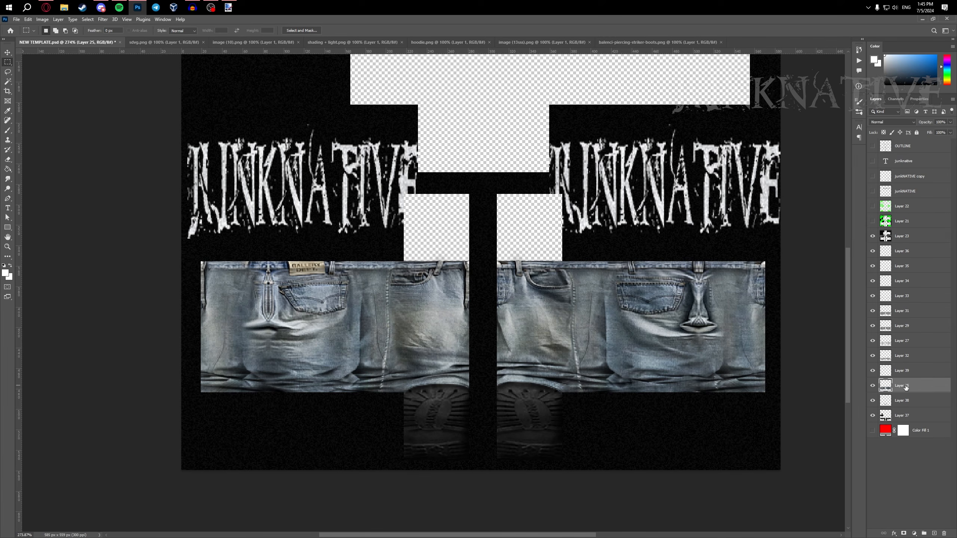
key(ctrl+j)
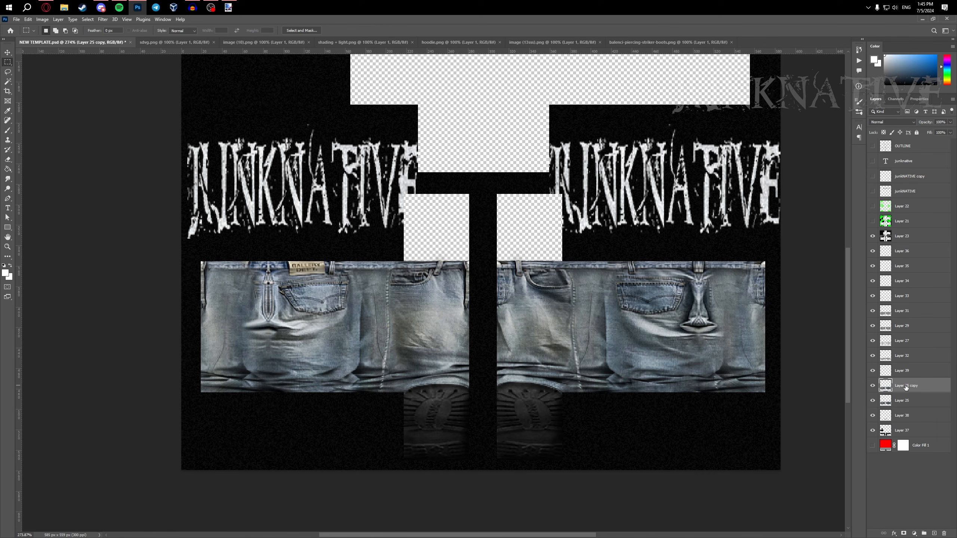
double_click(940, 391)
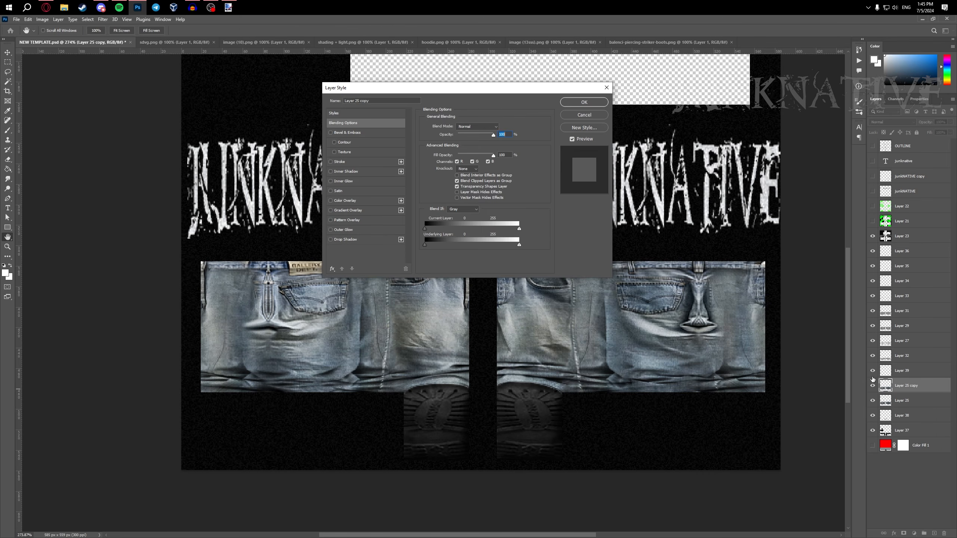
click(331, 132)
click(351, 135)
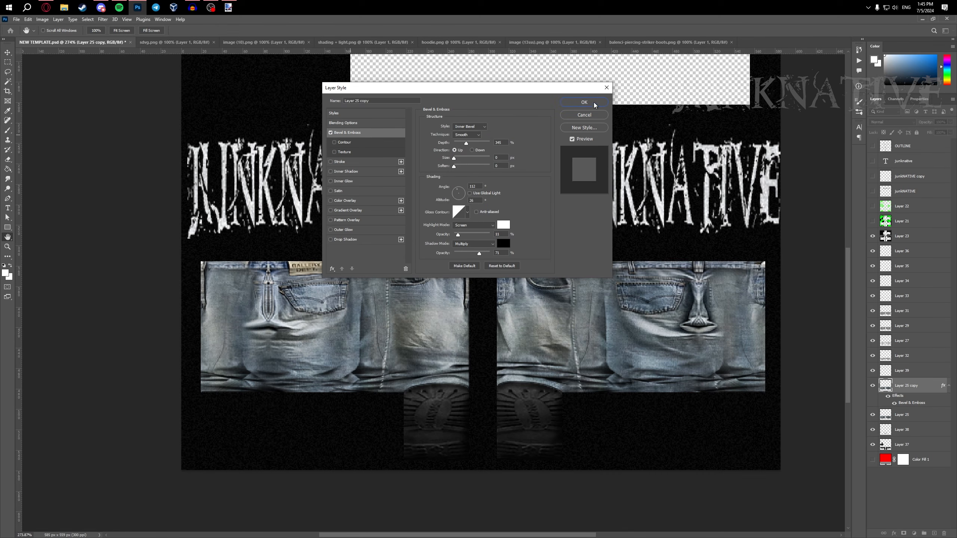
click(584, 102)
- Erase the main body of the embossed jeans copy with a large eraser, leaving its effect only near the hems
scroll(571, 311, down, 1)
key(e)
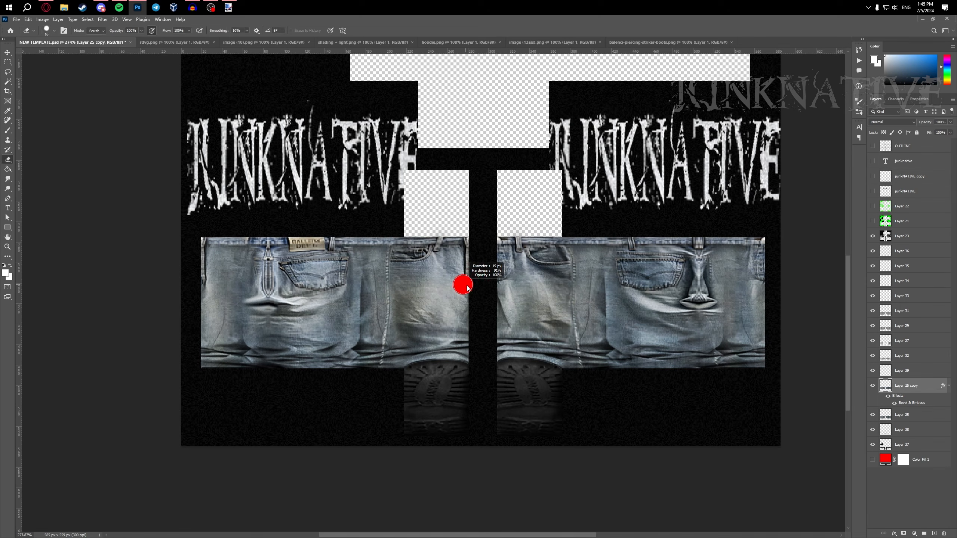
scroll(464, 280, up, 3)
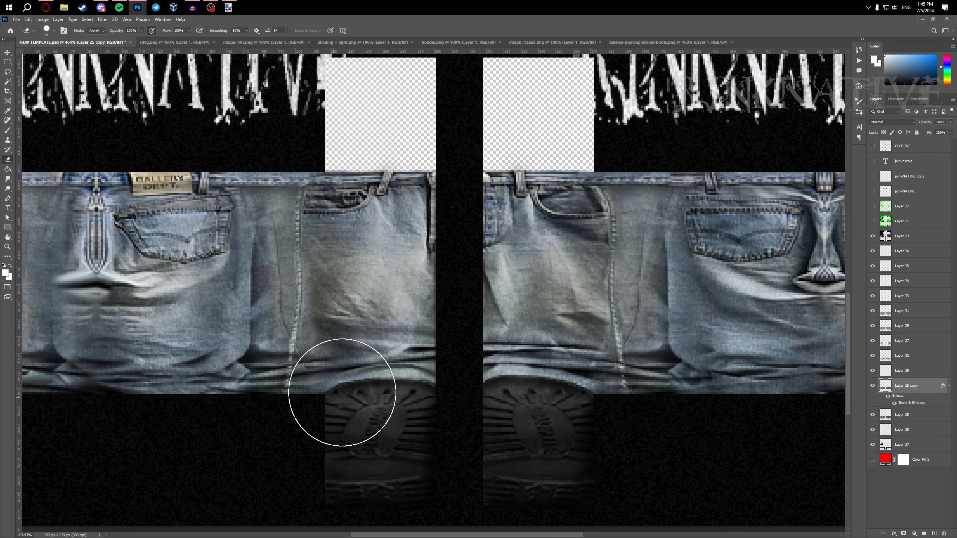
scroll(452, 339, down, 2)
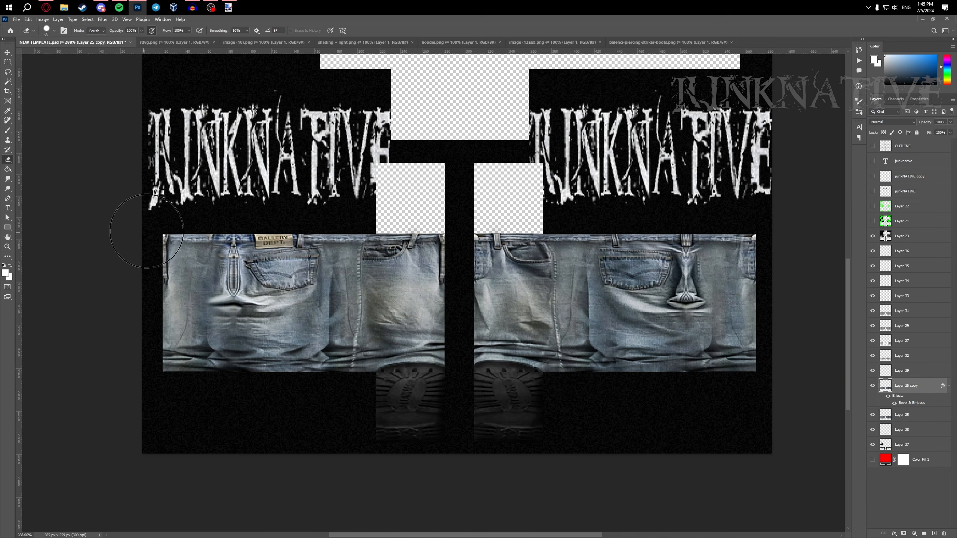
mouse_move(176, 314)
mouse_down()
mouse_move(496, 313)
mouse_move(599, 326)
mouse_up()
key(bracketleft)
key(bracketleft)
key(bracketleft)
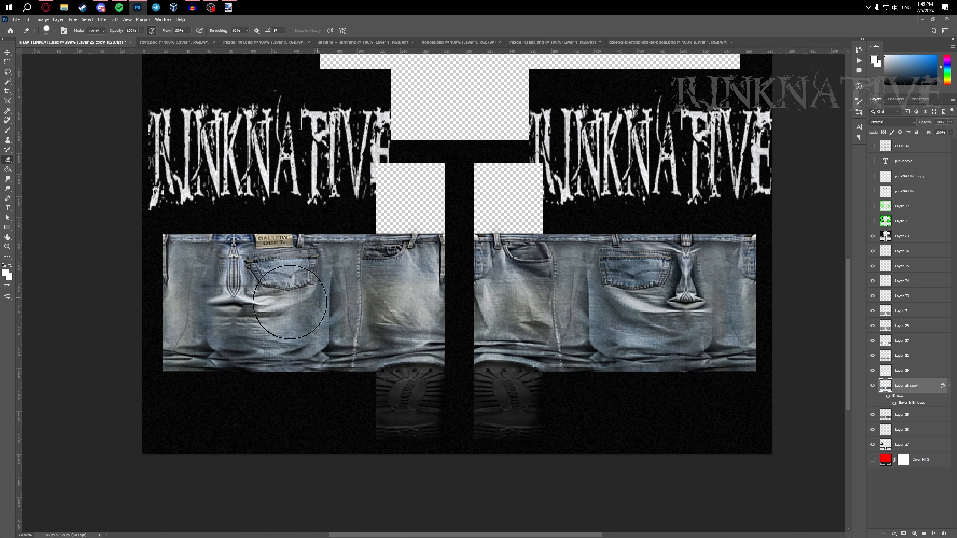
scroll(256, 339, up, 2)
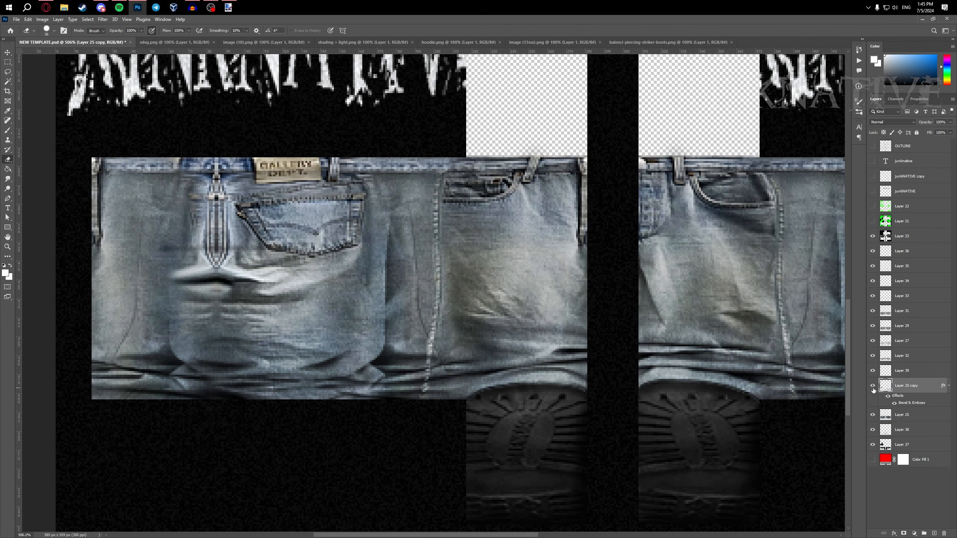
drag(598, 268, 227, 241)
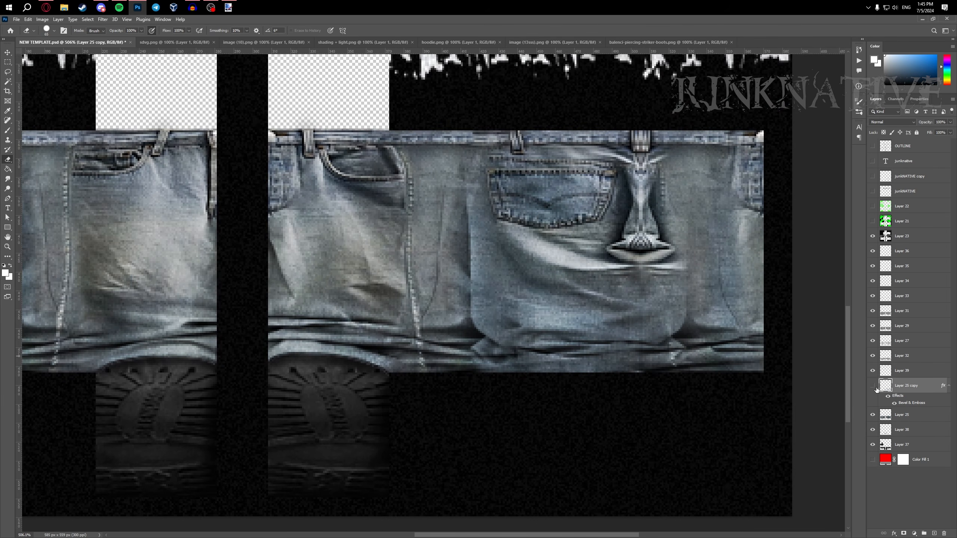
- Duplicate the embossed hem layer four times and merge all the copies into one layer
scroll(433, 279, down, 2)
key(ctrl+j)
key(ctrl+j)
key(ctrl+j)
key(ctrl+j)
scroll(907, 445, down, 3)
shift+click(907, 446)
key(ctrl+e)
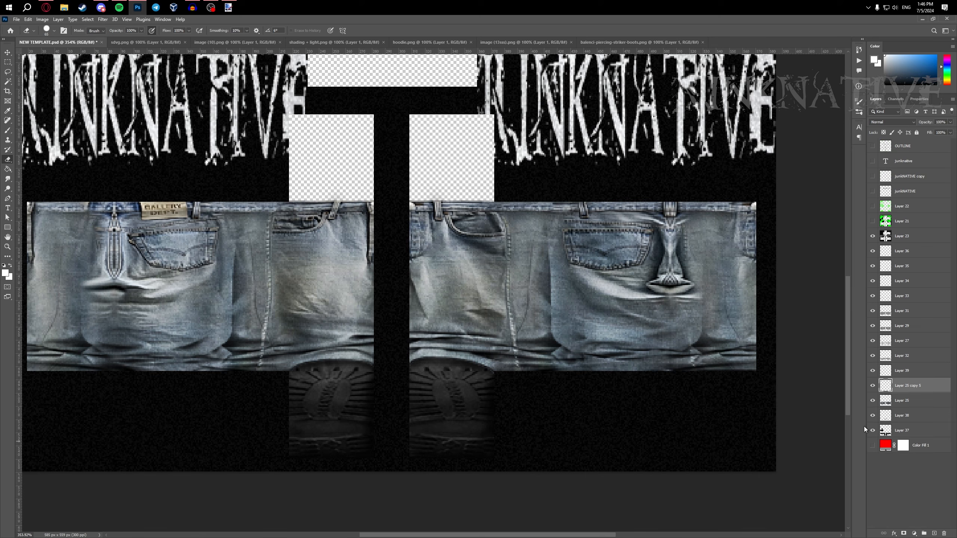
- Compare the jeans hems with and without the merged emboss layer, and examine the whole template
click(872, 386)
click(873, 386)
click(872, 385)
click(873, 386)
click(873, 385)
click(872, 385)
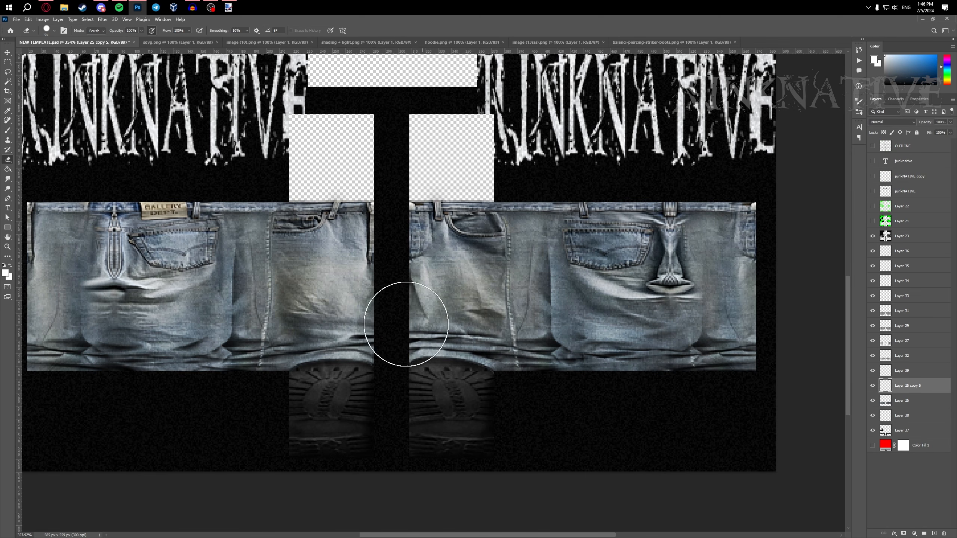
scroll(576, 321, down, 3)
scroll(603, 323, up, 2)
scroll(605, 322, right, 2)
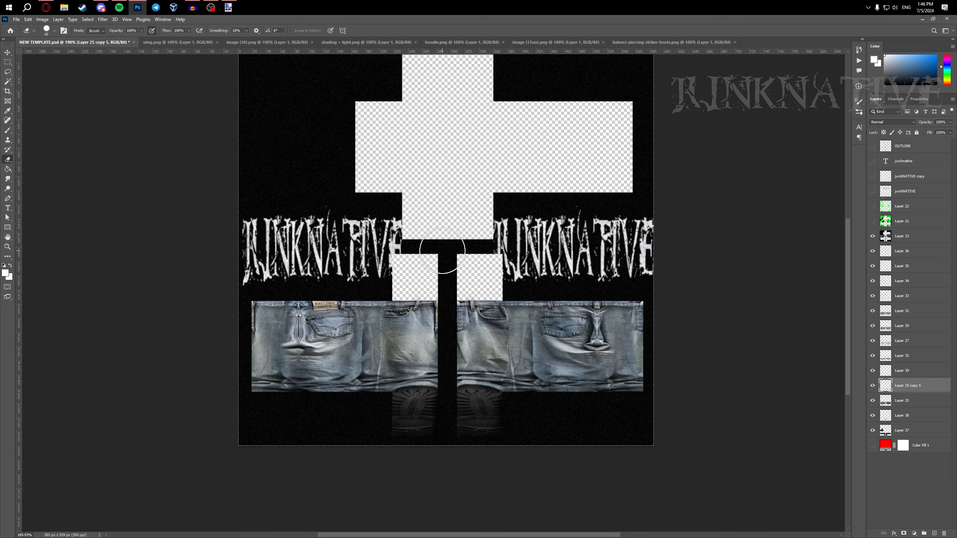
- Open image (5).png, paste its dark clothing pieces into NEW TEMPLATE.psd beneath the boots layer, and add an empty layer above them
click(16, 19)
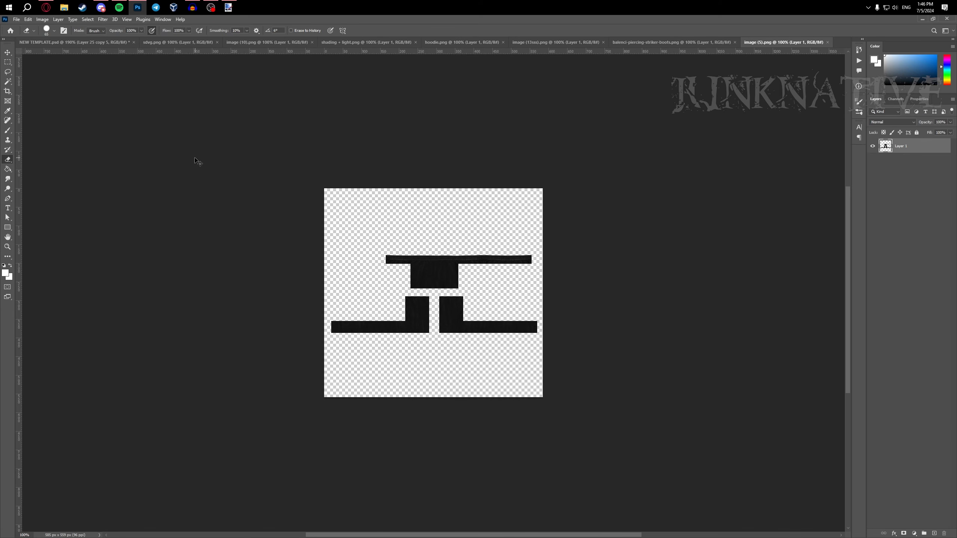
click(73, 41)
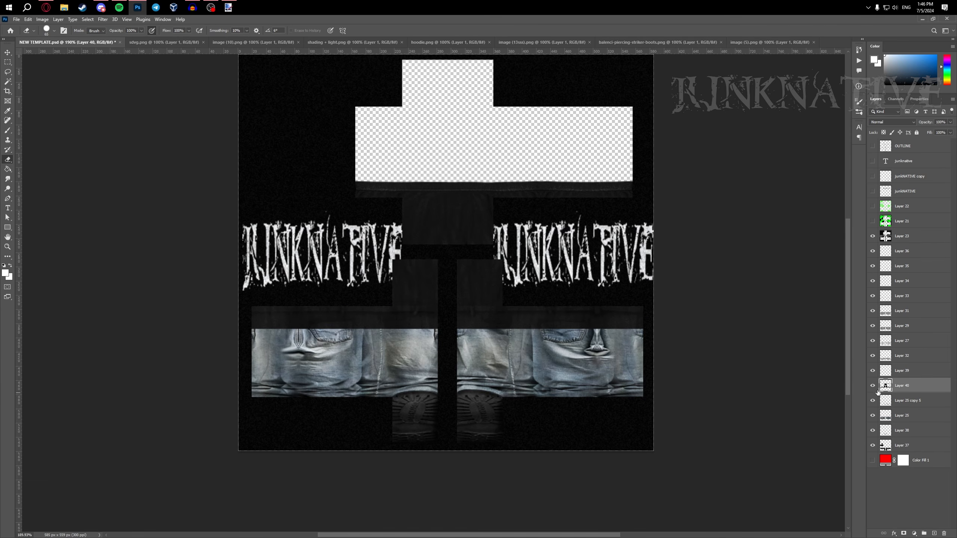
drag(877, 393, 893, 451)
scroll(518, 309, up, 3)
key(ctrl+shift+n)
key(Return)
key(v)
scroll(518, 309, up, 3)
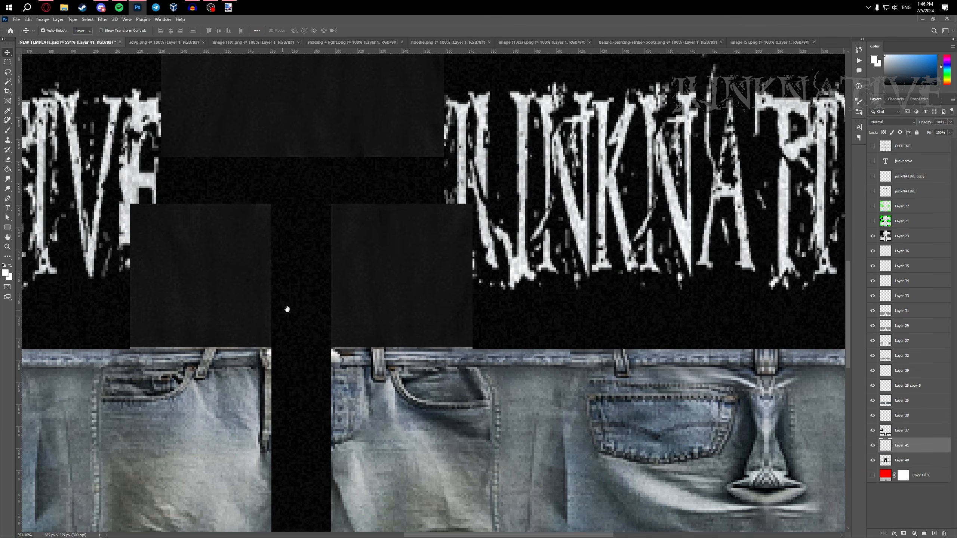
- Select the area just above the waistbands and clear the stray light pixel row from the jeans layer, then deselect
drag(283, 310, 345, 294)
key(m)
drag(147, 239, 621, 325)
scroll(496, 281, up, 2)
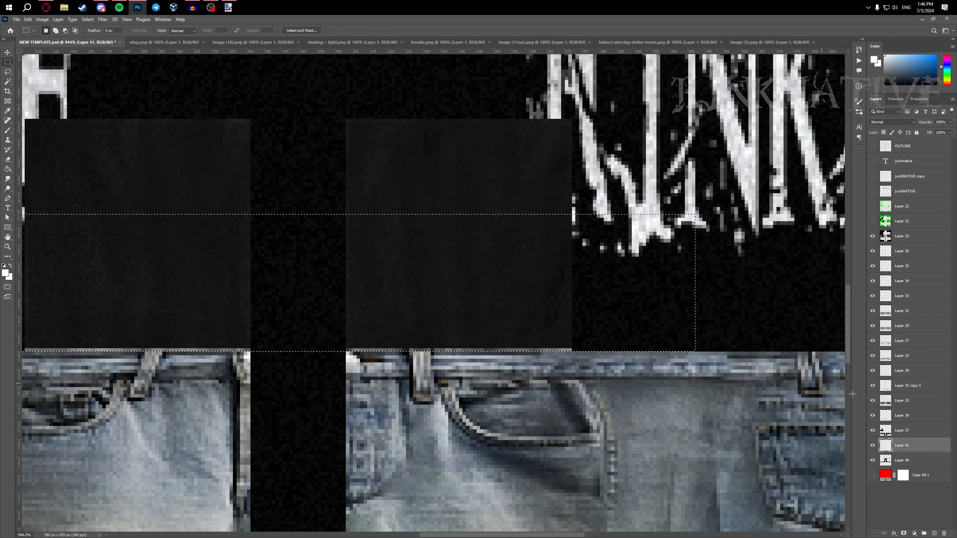
click(903, 400)
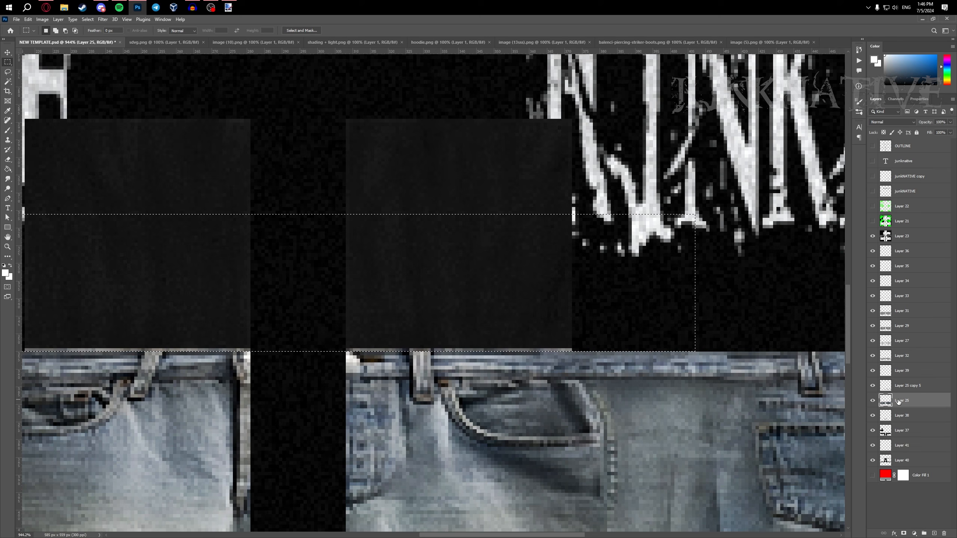
key(ctrl+t)
key(Return)
key(ctrl+d)
scroll(566, 303, down, 4)
scroll(565, 304, up, 3)
scroll(566, 304, down, 3)
- Brush a soft black shadow along the top of both waistbands on a new layer and move that layer below Layer 36
key(b)
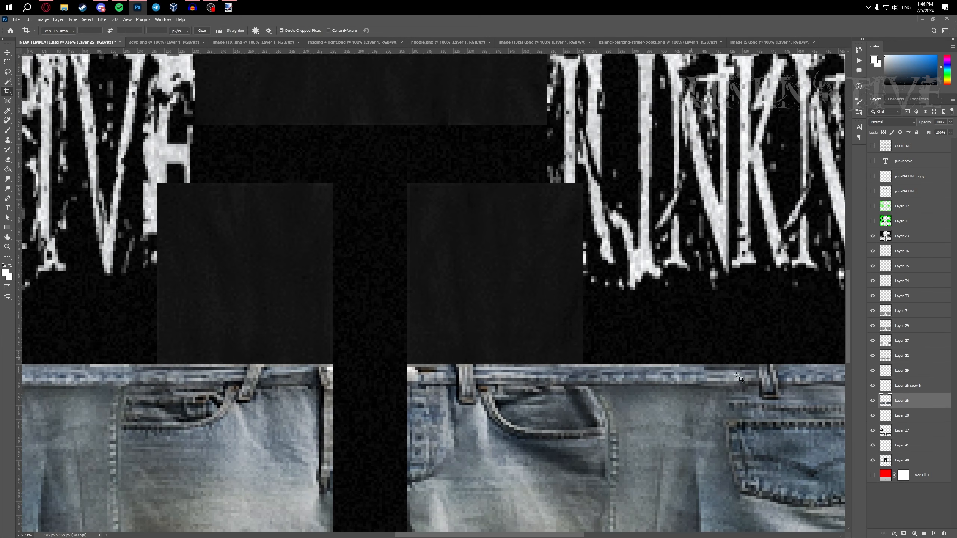
key(ctrl+shift+alt+n)
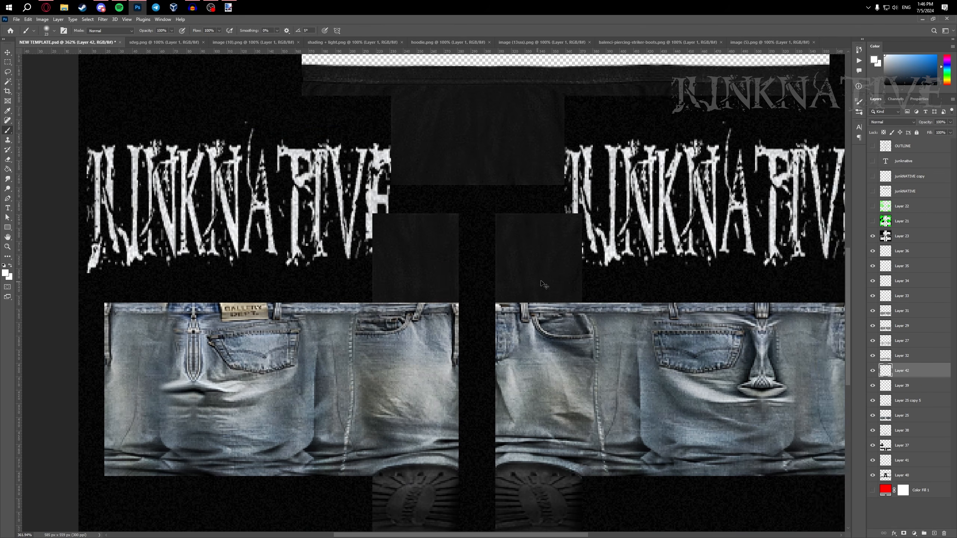
scroll(487, 280, up, 2)
mouse_move(289, 307)
mouse_down()
mouse_move(596, 315)
mouse_move(679, 313)
mouse_up()
key(ctrl+z)
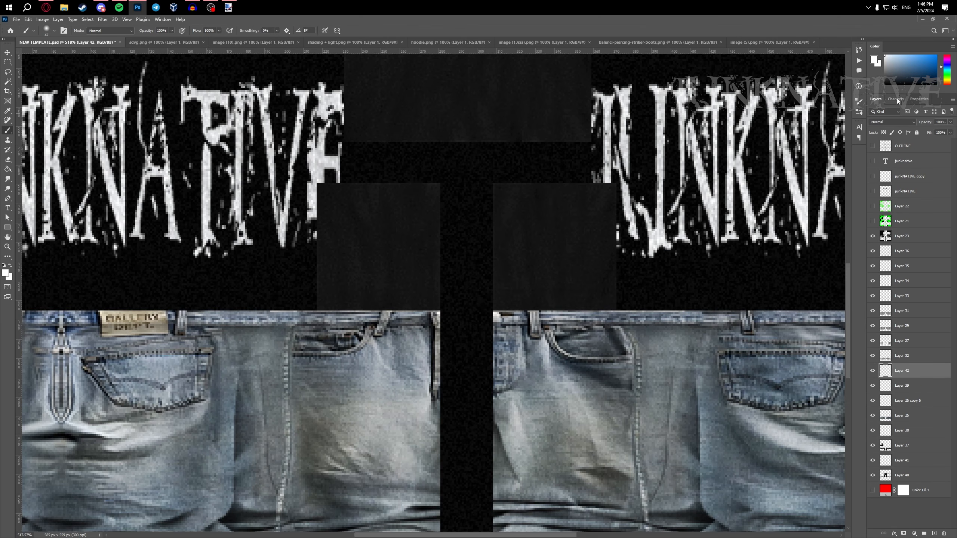
drag(279, 306, 739, 305)
drag(903, 370, 914, 255)
- Soften the waistband shadow with a Gaussian Blur
click(103, 19)
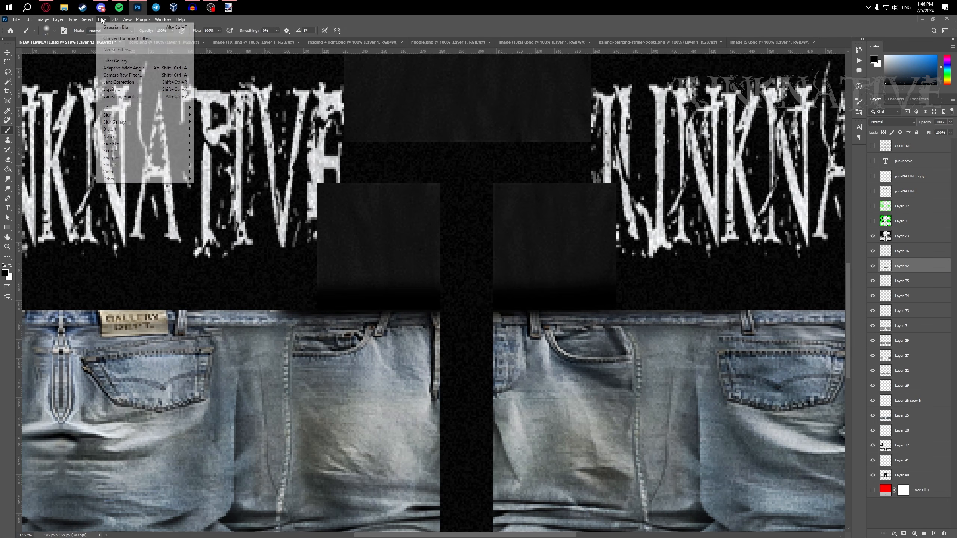
mouse_move(129, 118)
click(212, 143)
drag(539, 238, 552, 239)
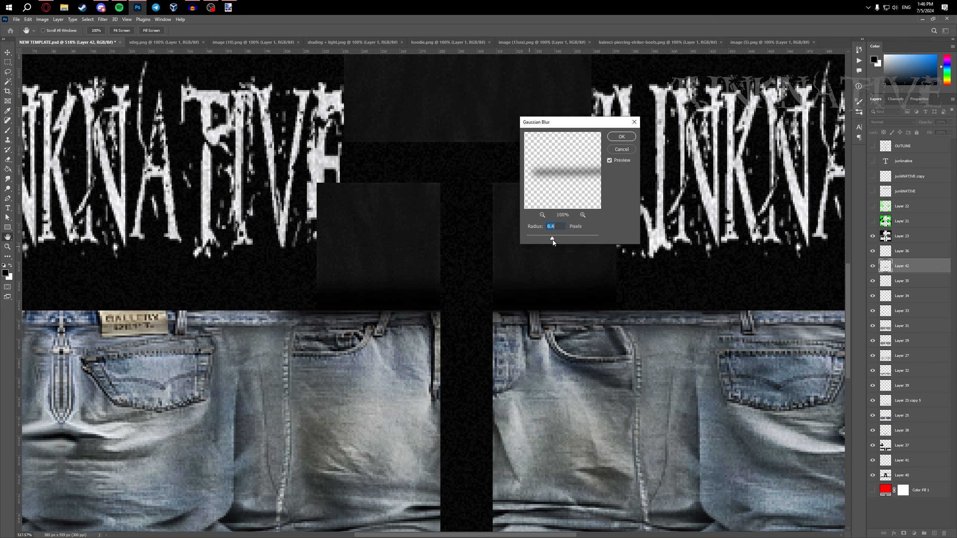
click(622, 137)
- Move the waistband shadow layer beneath the jeans layer and lower its opacity to 24%
key(e)
scroll(615, 231, down, 2)
click(584, 333)
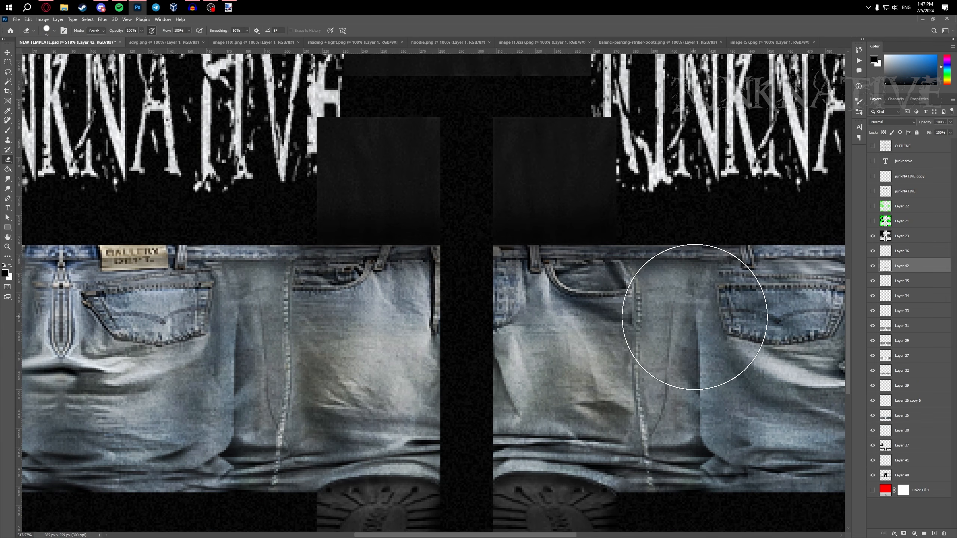
drag(895, 265, 900, 423)
scroll(663, 288, down, 3)
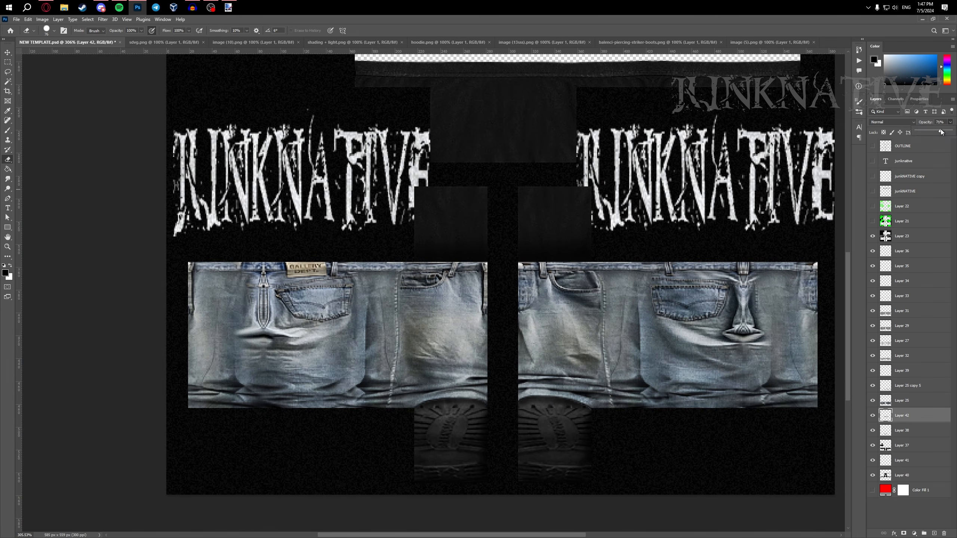
scroll(604, 224, down, 3)
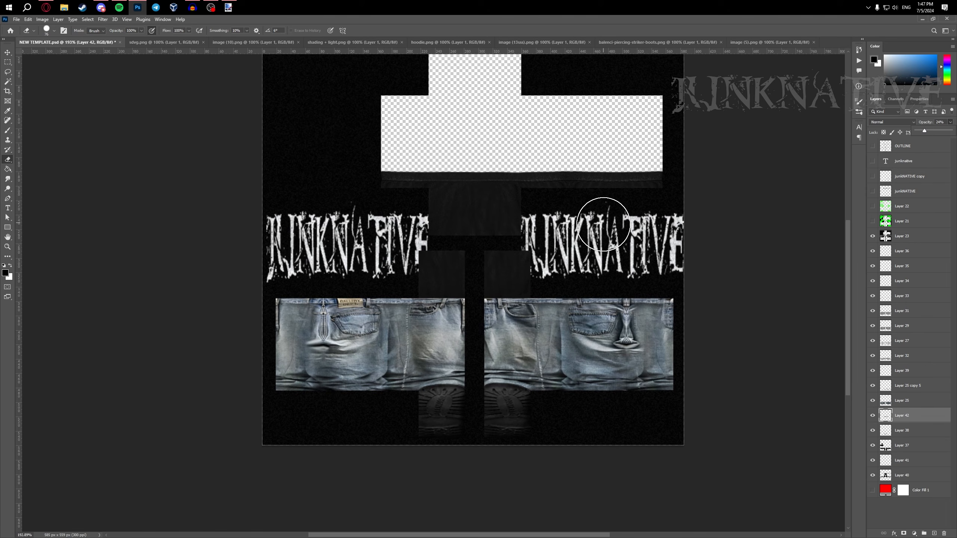
scroll(324, 295, up, 10)
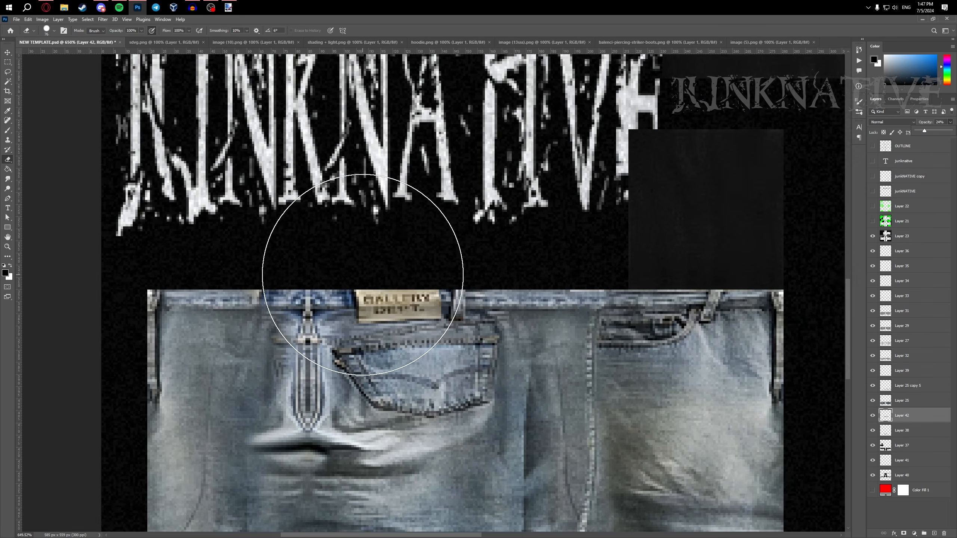
key(v)
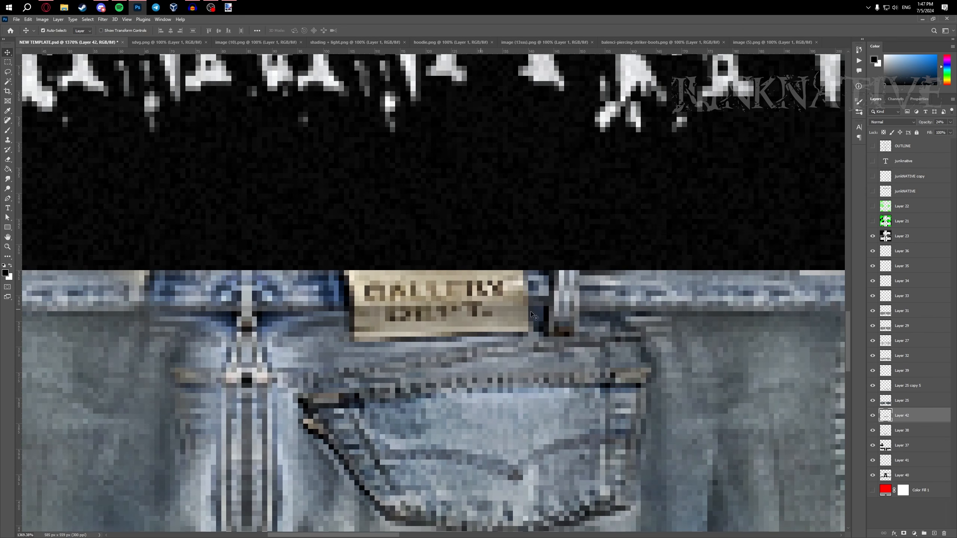
click(429, 313)
key(e)
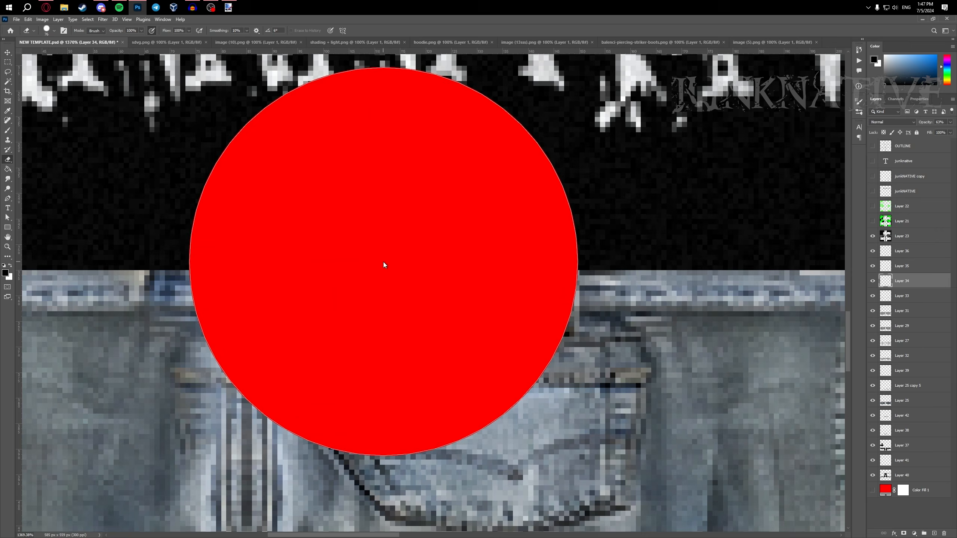
scroll(399, 304, up, 2)
key(bracketright)
key(bracketright)
key(bracketright)
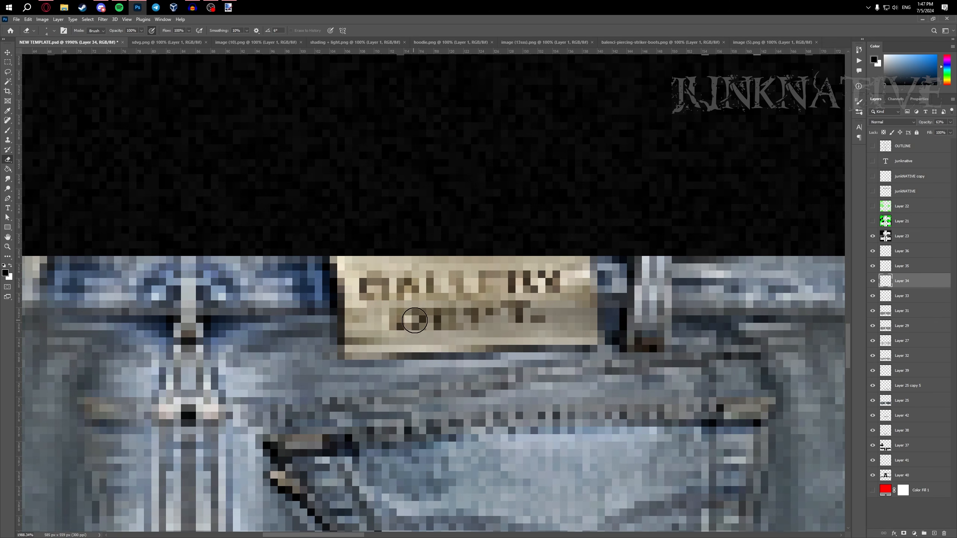
scroll(483, 298, down, 5)
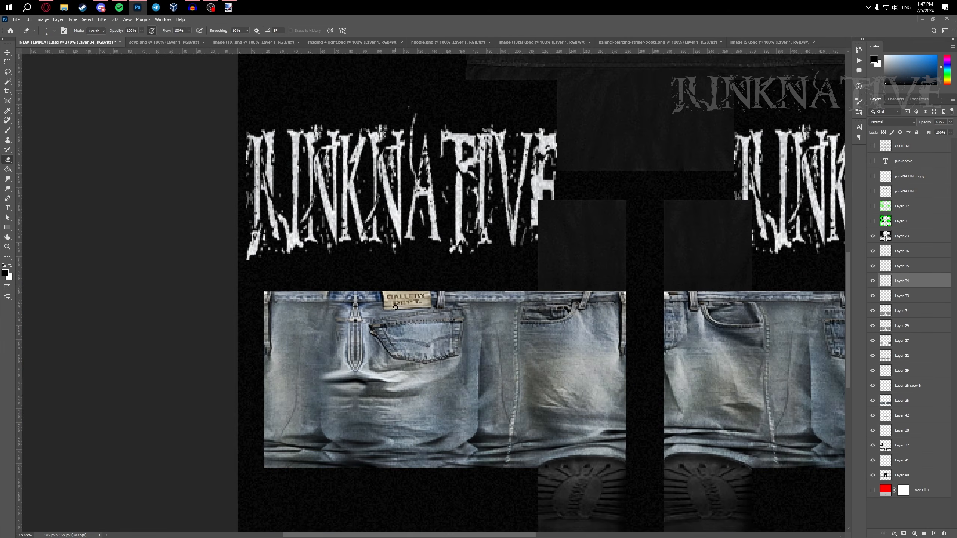
- Desaturate the strong blue patches on the front waistband around the fly on Layer 25 using the Sponge Tool in Desaturate mode
scroll(372, 221, up, 4)
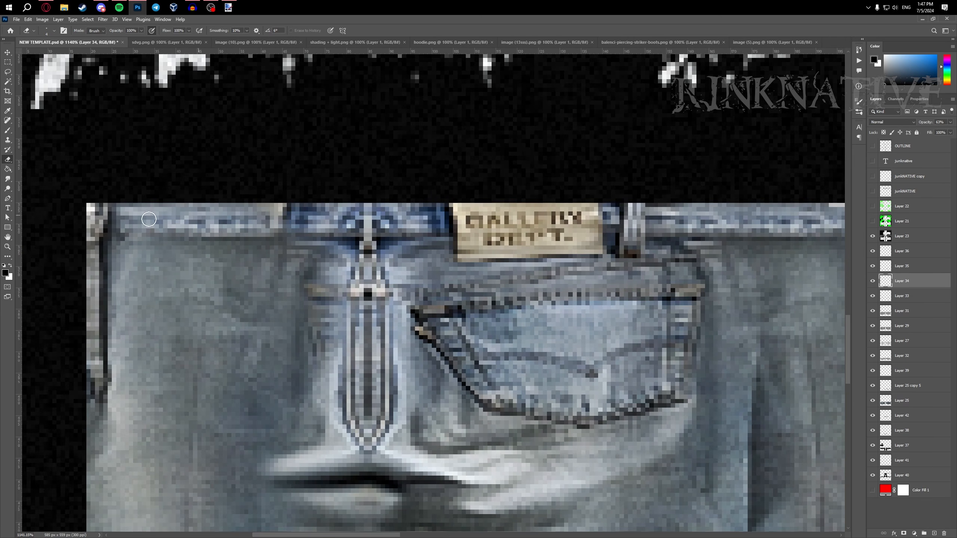
click(8, 189)
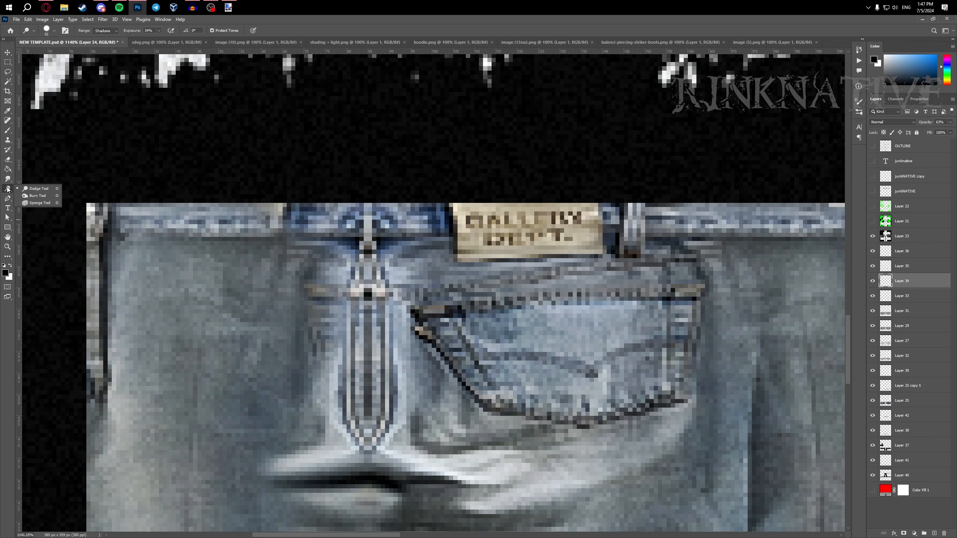
click(25, 204)
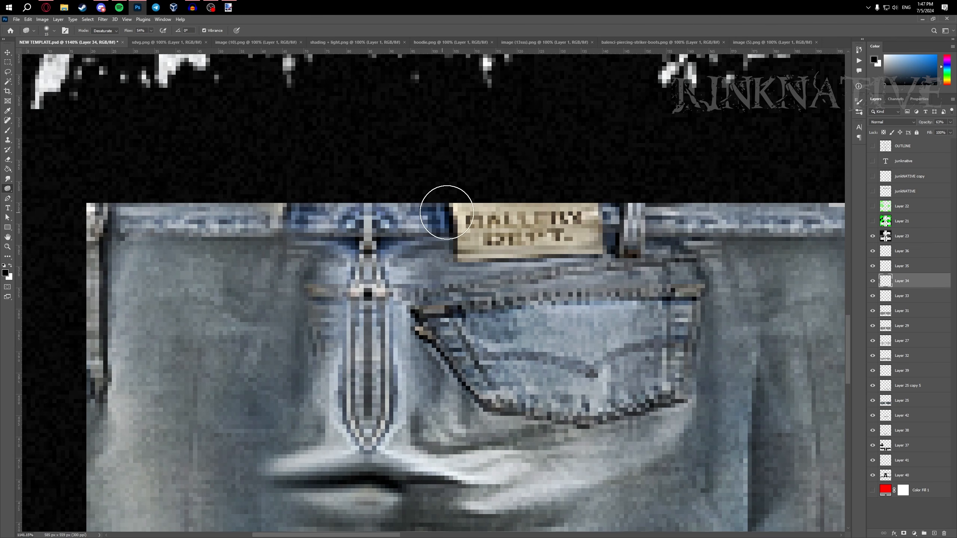
click(893, 405)
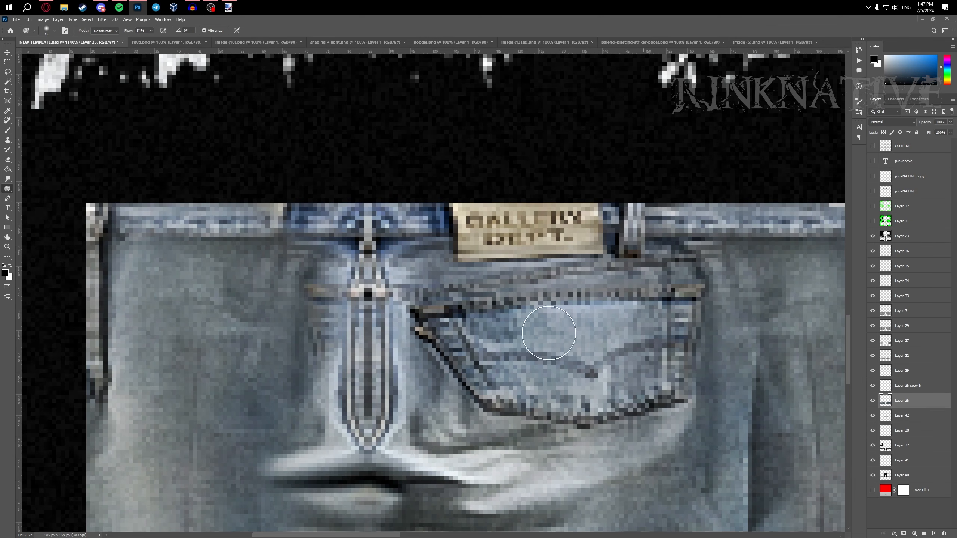
scroll(294, 220, down, 5)
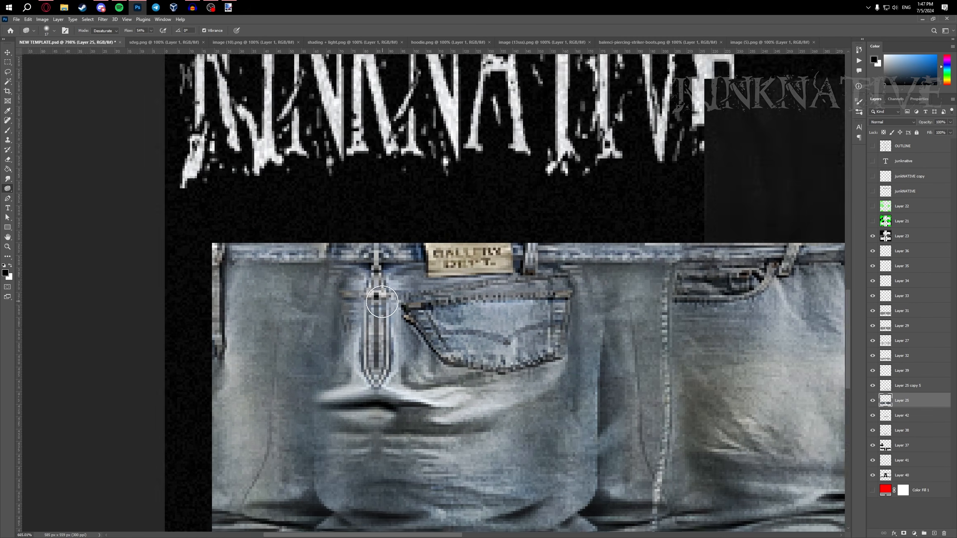
scroll(604, 296, up, 5)
scroll(604, 296, down, 6)
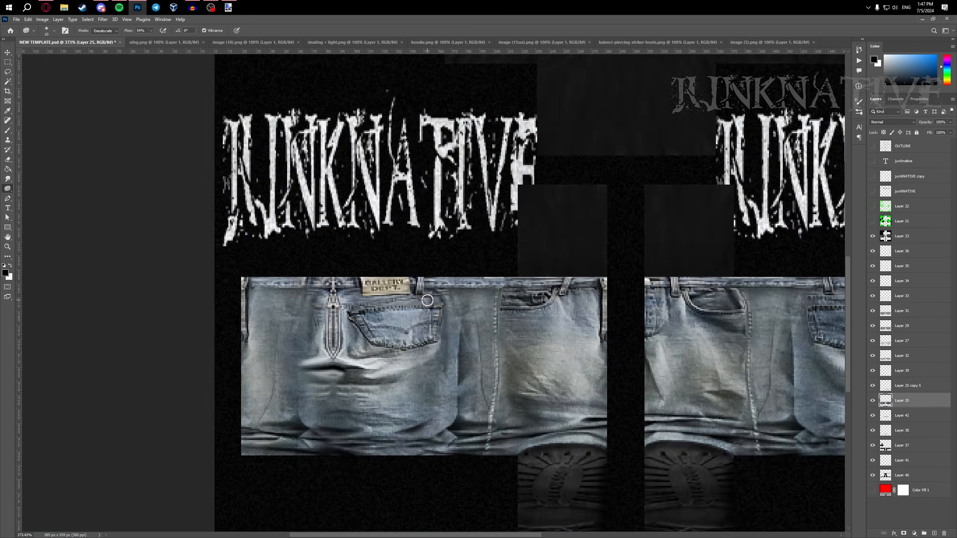